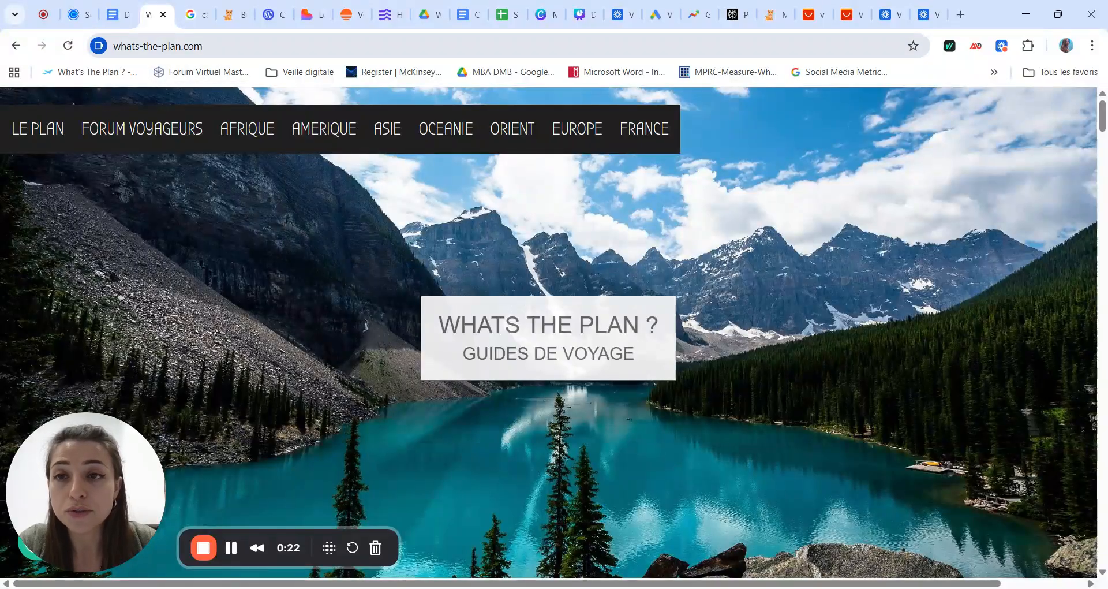
# - View the jouet-chat.com cat toy shop and the Calendly page for the free 30-minute consultation
pyautogui.click(234, 17)
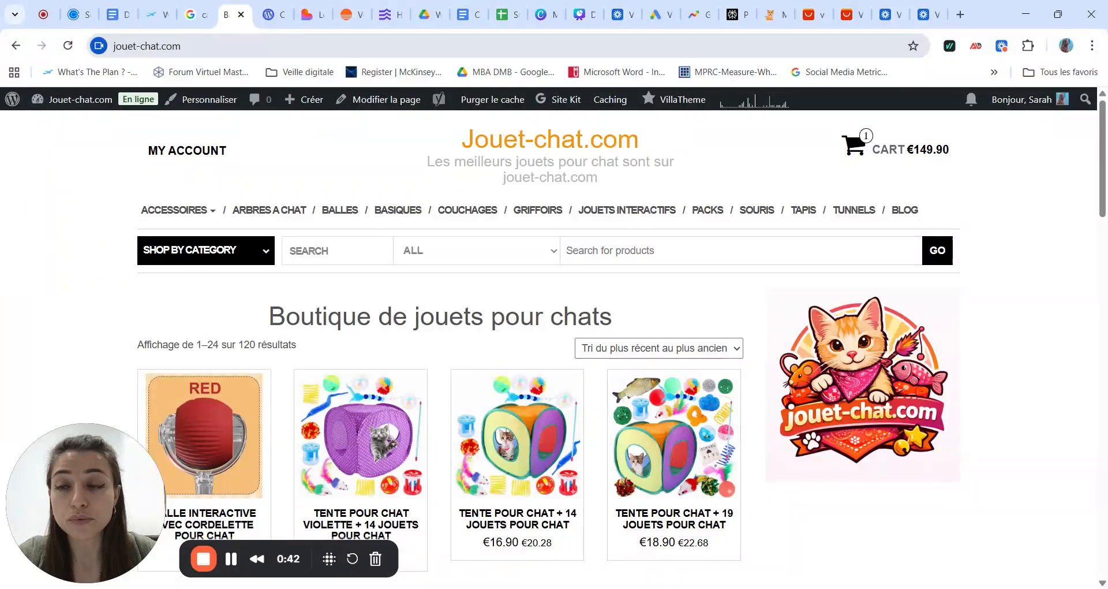
pyautogui.click(77, 18)
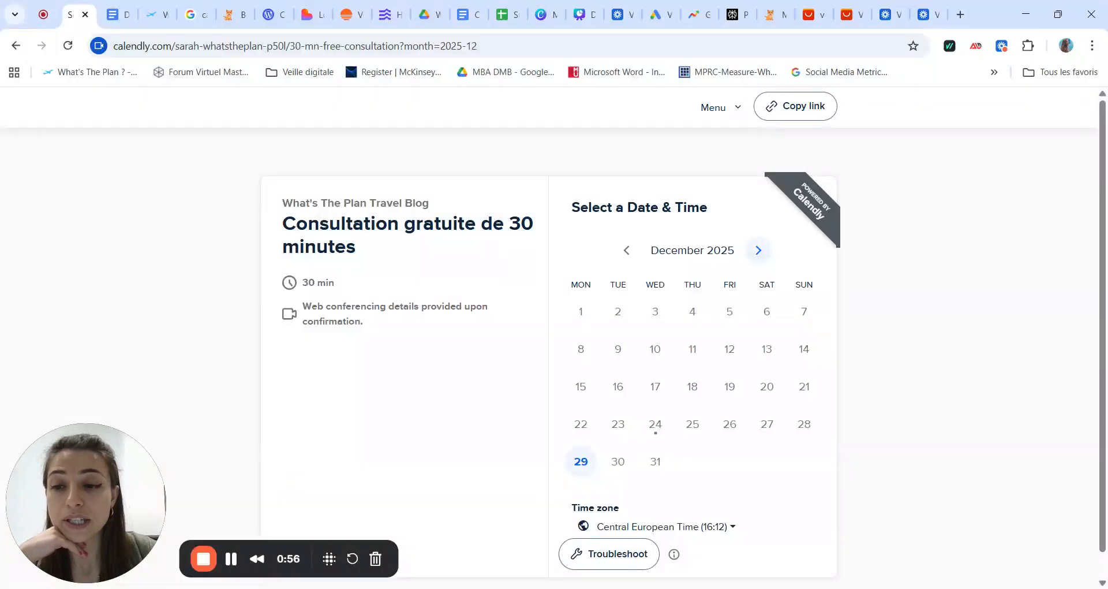
# - Review the Dropshipping WooCommerce guide outline in Google Docs, highlighting item 10 on creating an SEO-optimised product sheet
pyautogui.click(119, 18)
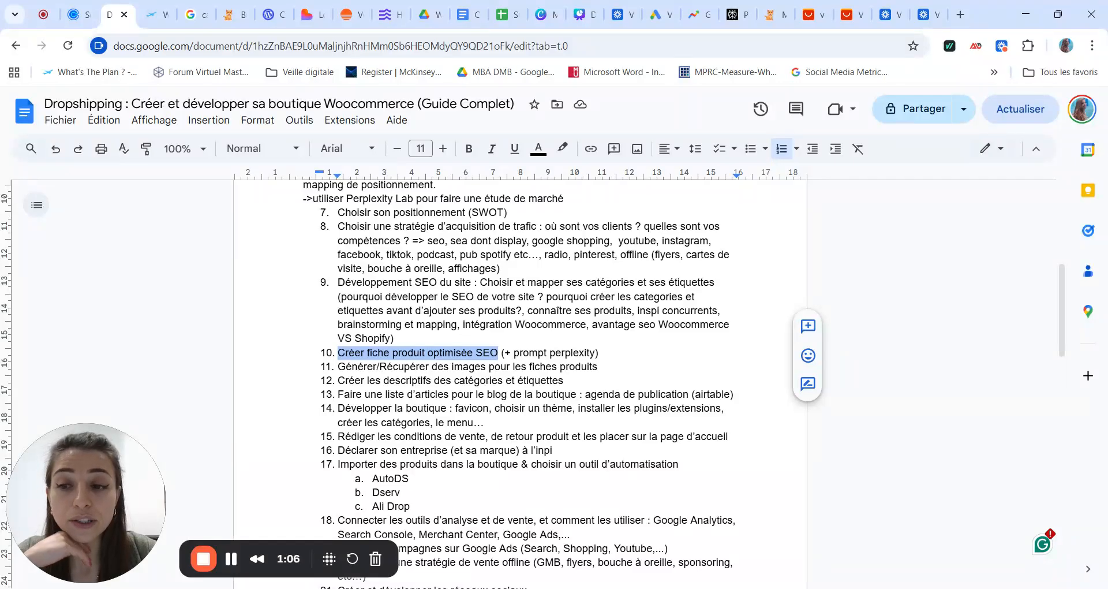
pyautogui.scroll(-5, 520, 381)
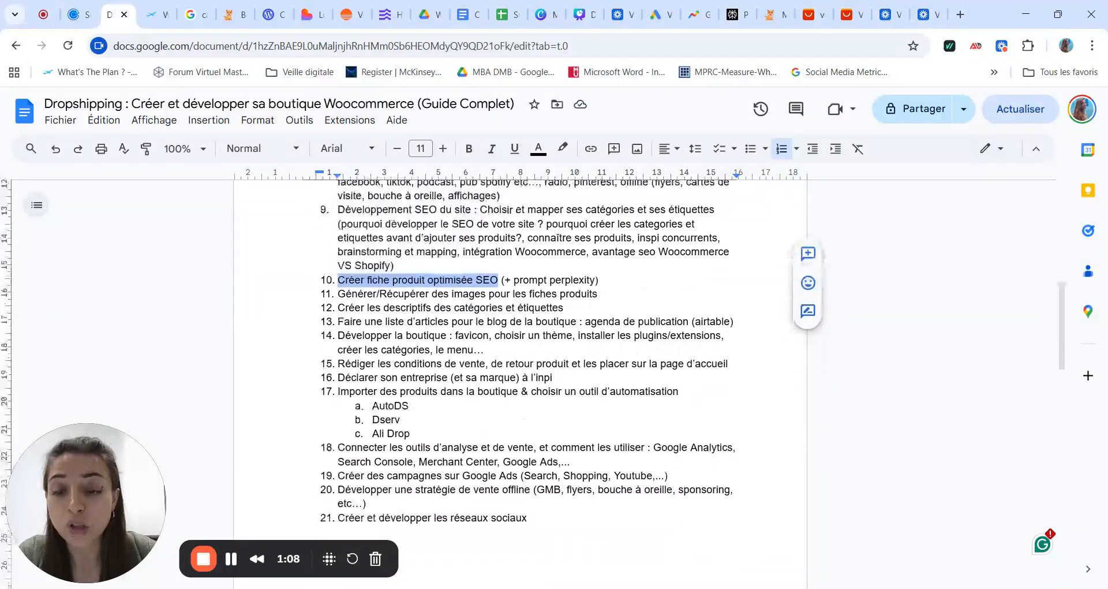
pyautogui.scroll(10, 519, 381)
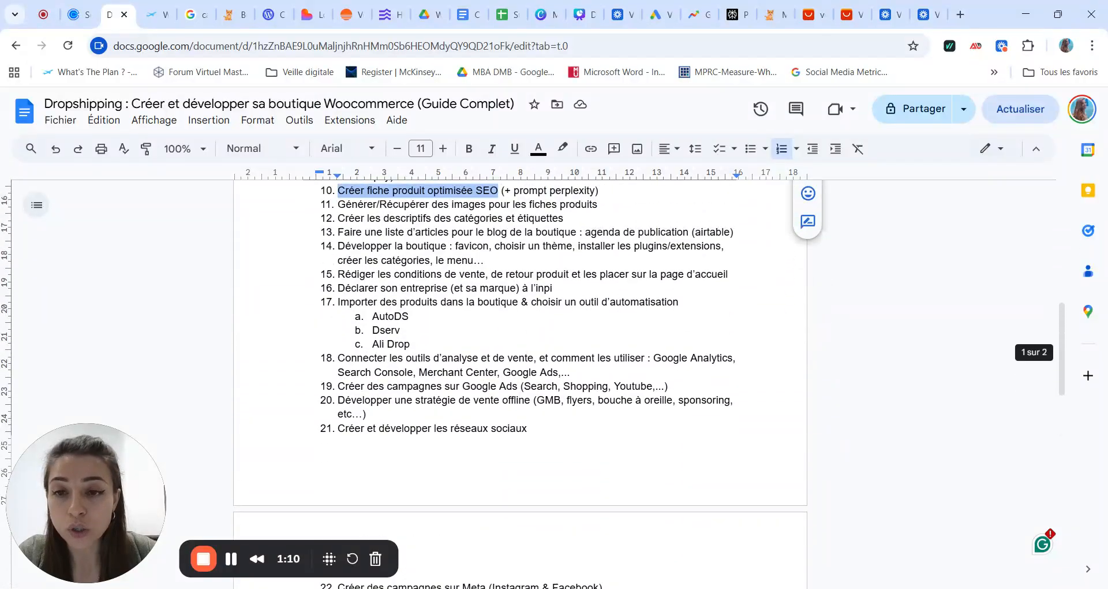
pyautogui.scroll(3, 519, 381)
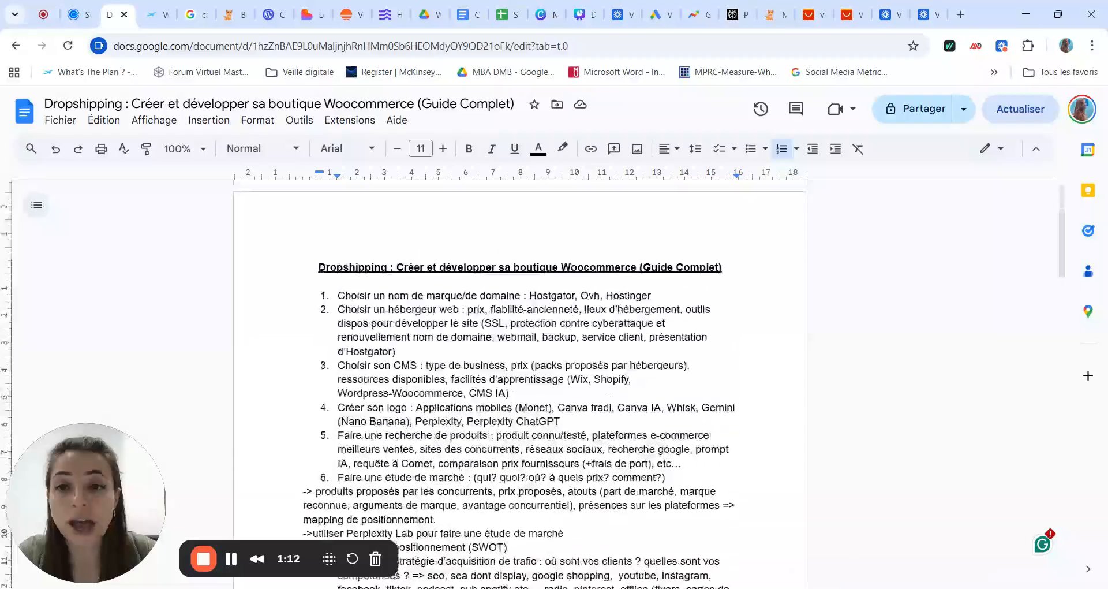
pyautogui.scroll(-1, 519, 381)
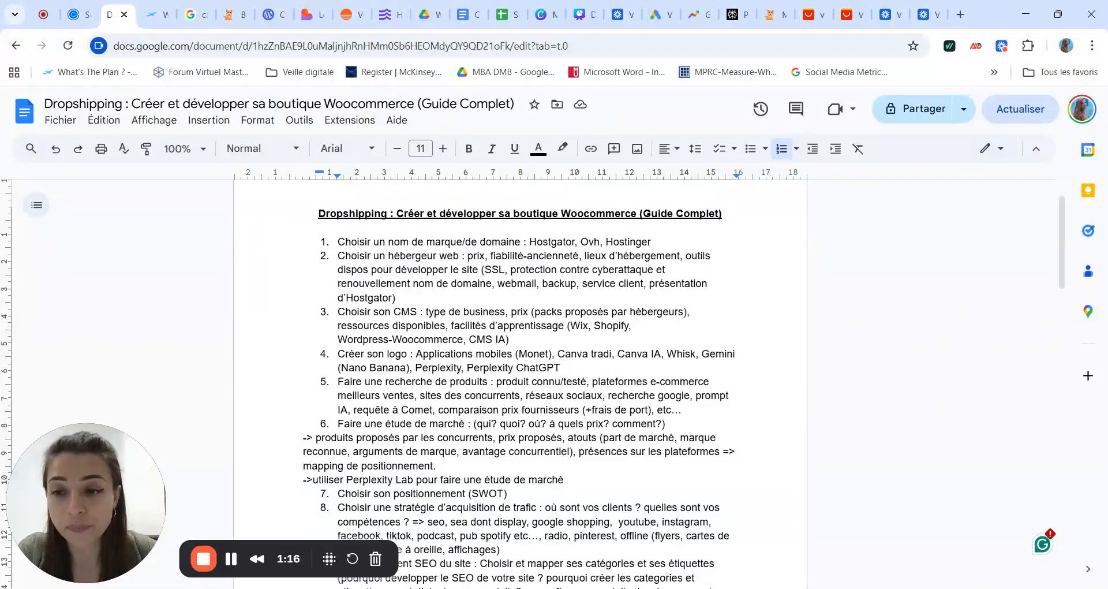
pyautogui.scroll(-2, 519, 384)
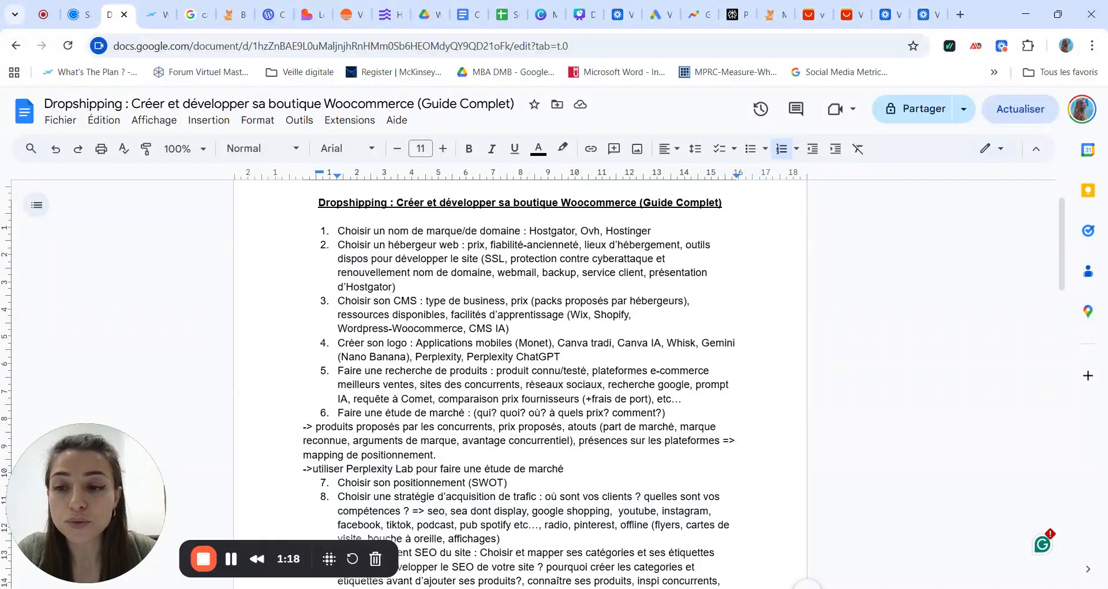
pyautogui.scroll(-3, 520, 384)
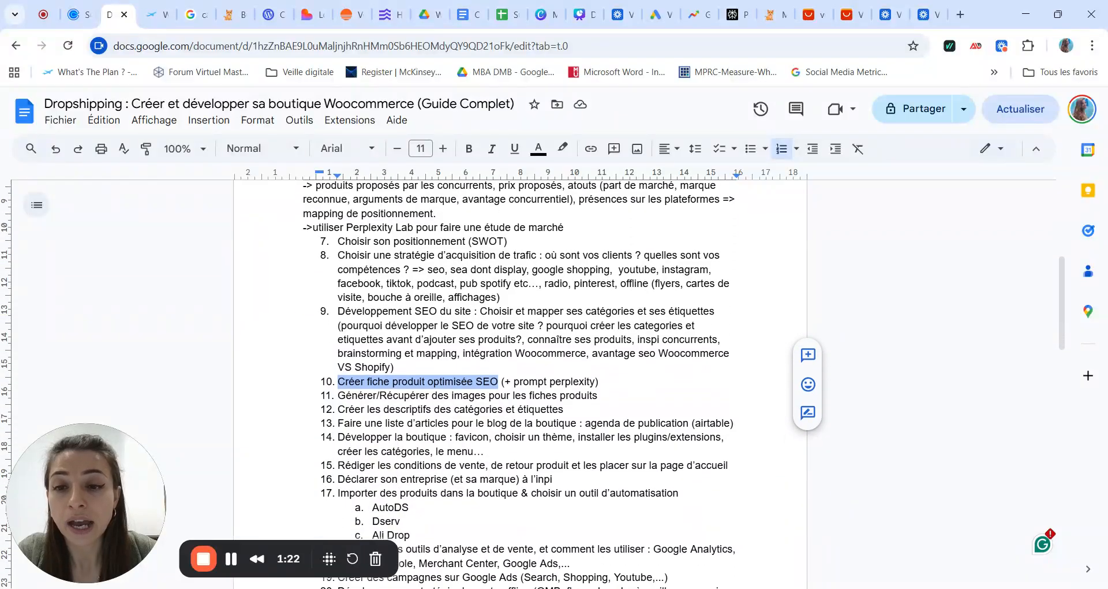
pyautogui.click(365, 381)
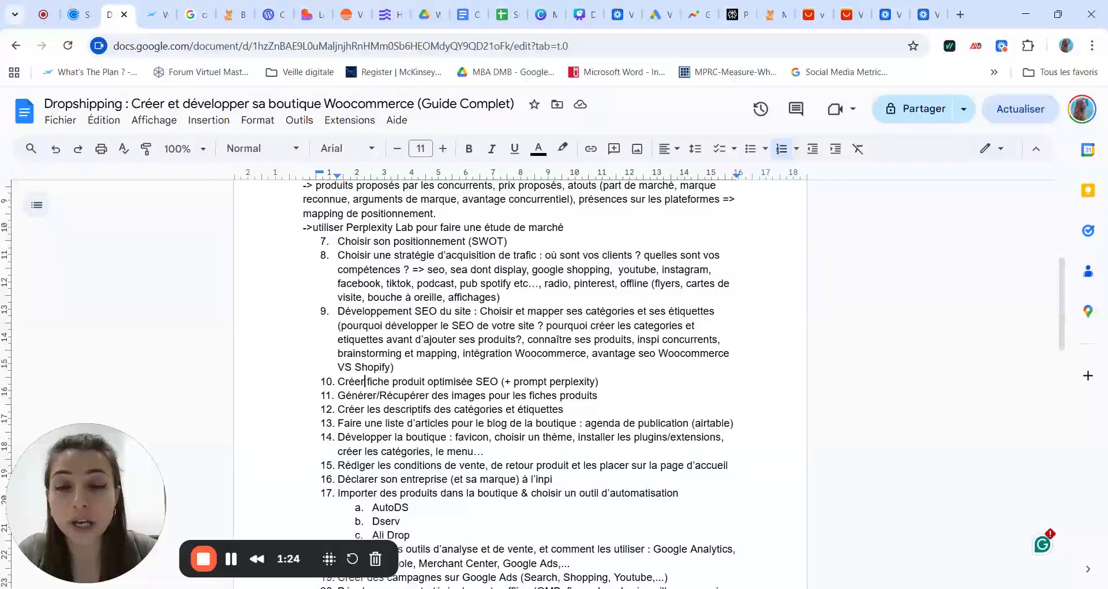
pyautogui.moveTo(364, 382); pyautogui.dragTo(497, 382)
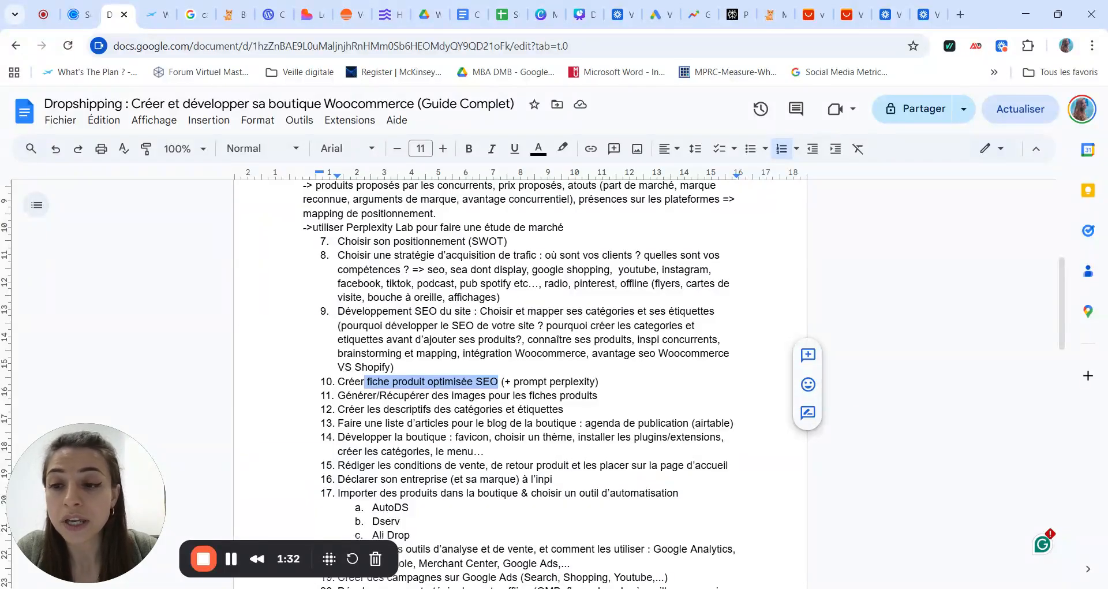
pyautogui.click(365, 381)
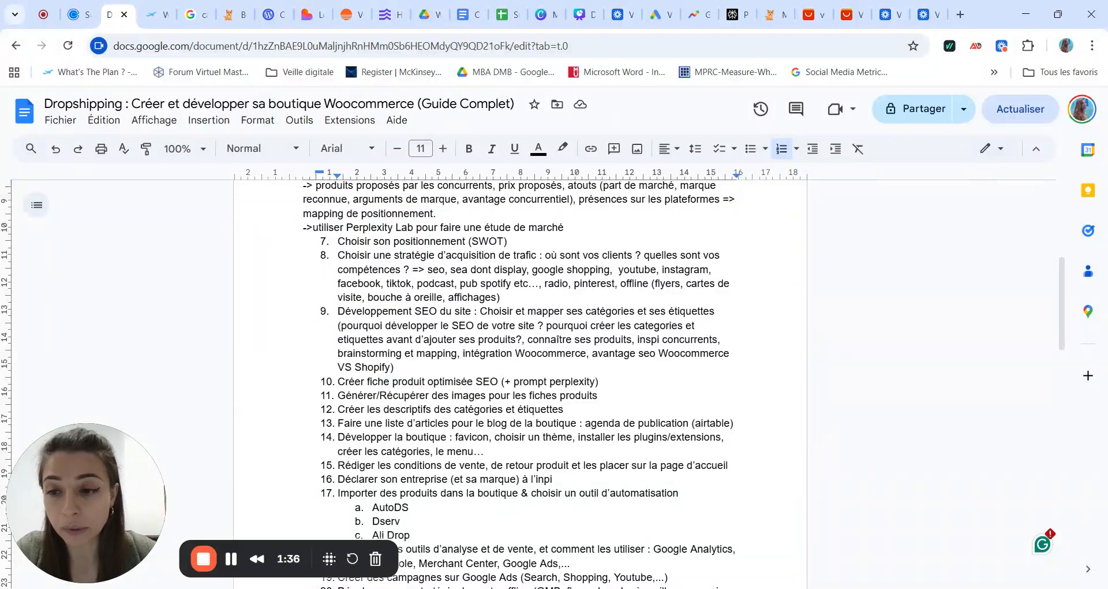
# - Examine the fields and heading structure of the template document "Création d'une fiche produit optimisée SEO"
pyautogui.click(467, 18)
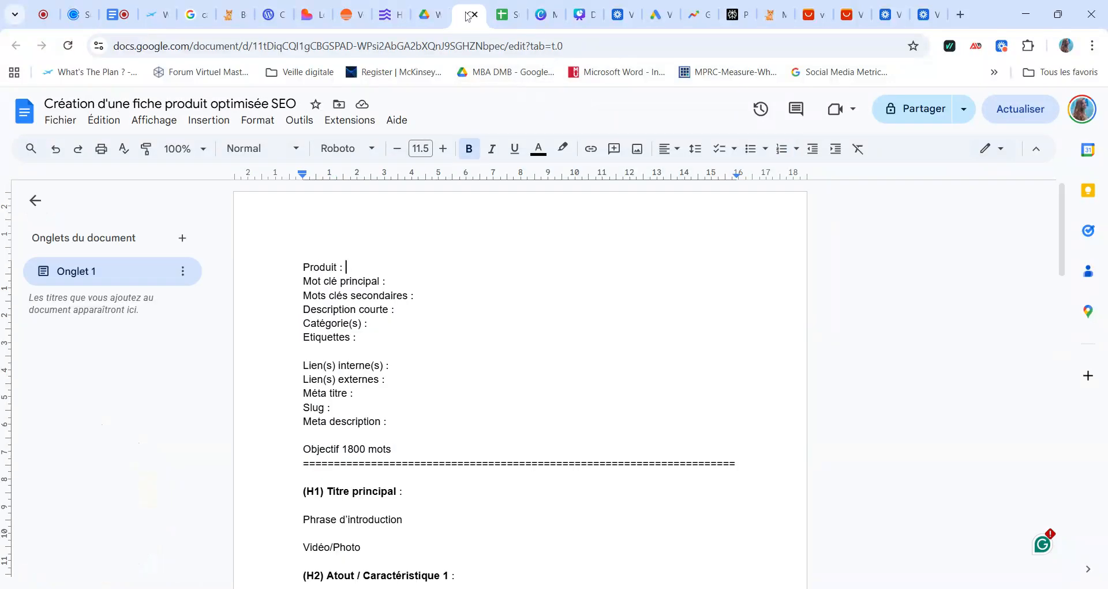
pyautogui.scroll(-2, 519, 375)
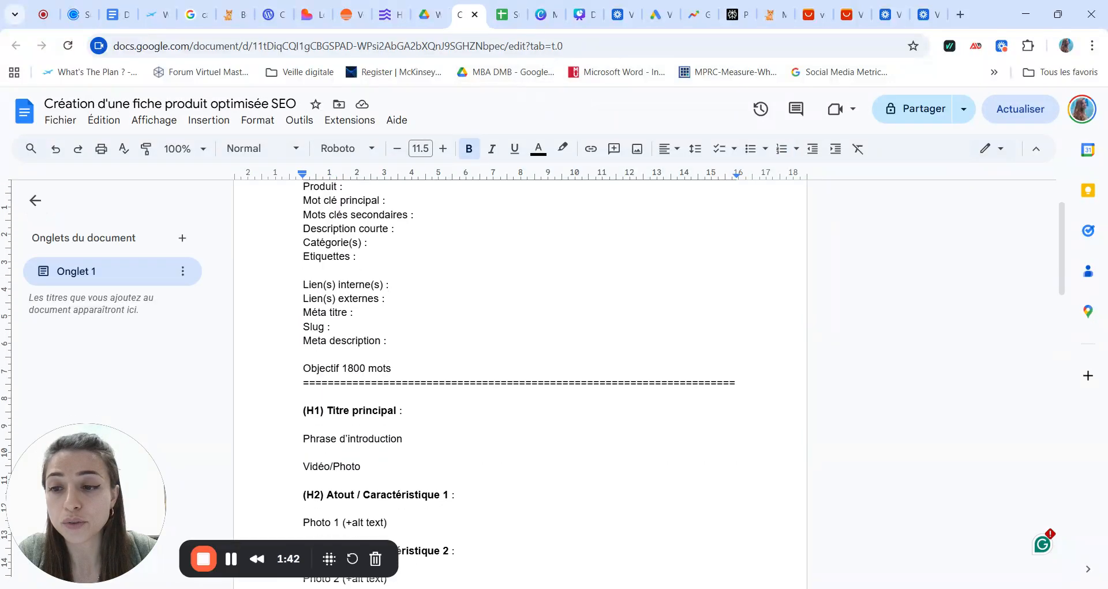
pyautogui.scroll(3, 519, 375)
pyautogui.scroll(-2, 520, 375)
pyautogui.scroll(2, 519, 375)
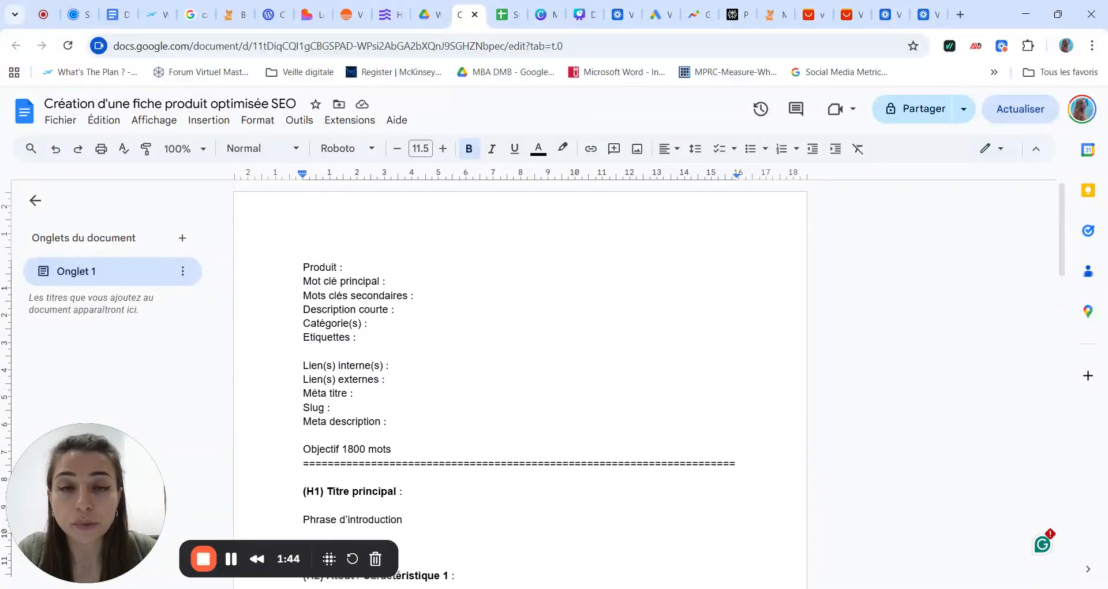
pyautogui.scroll(-1, 519, 375)
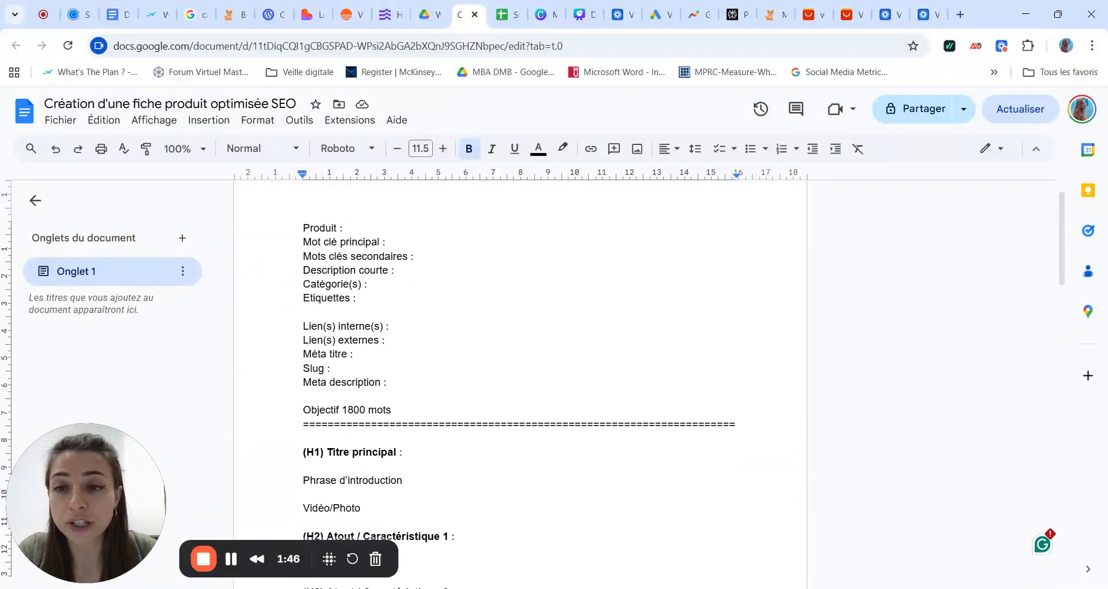
pyautogui.click(307, 227)
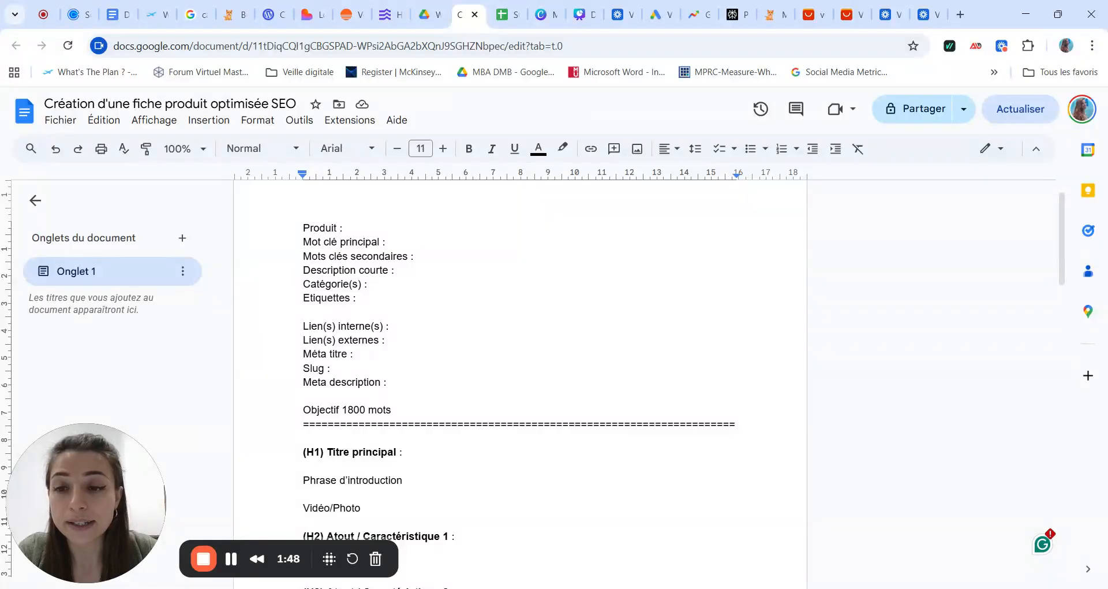
pyautogui.scroll(-6, 520, 381)
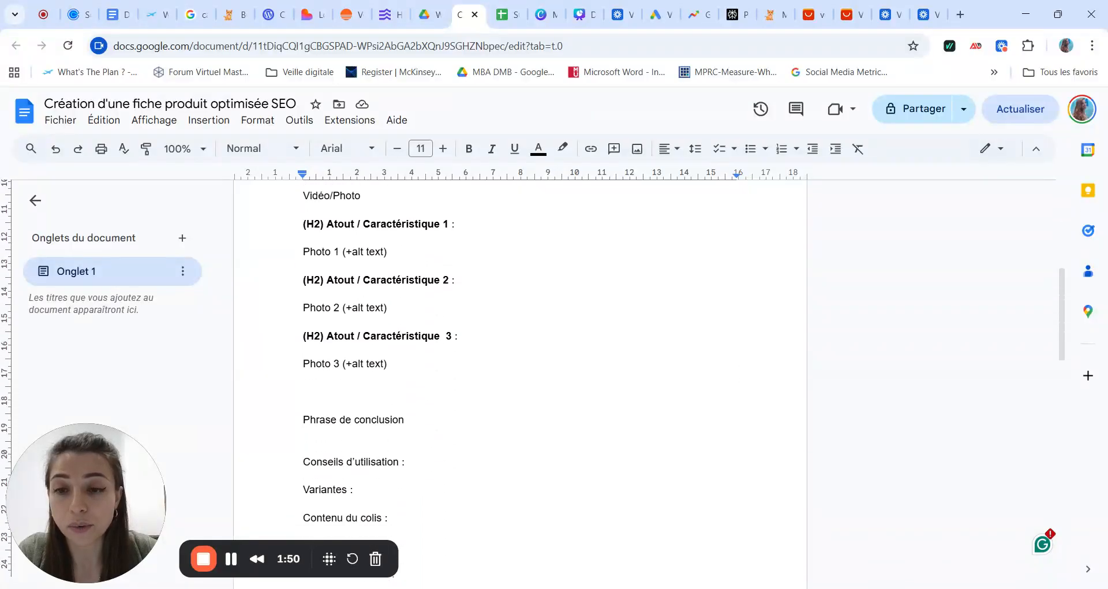
pyautogui.scroll(6, 520, 381)
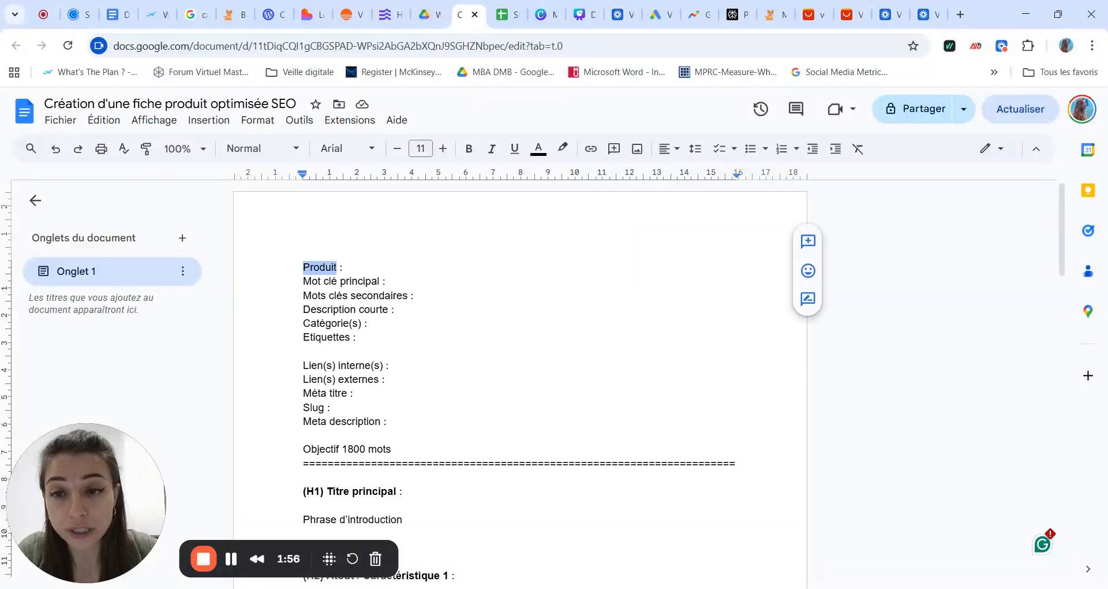
pyautogui.doubleClick(319, 267)
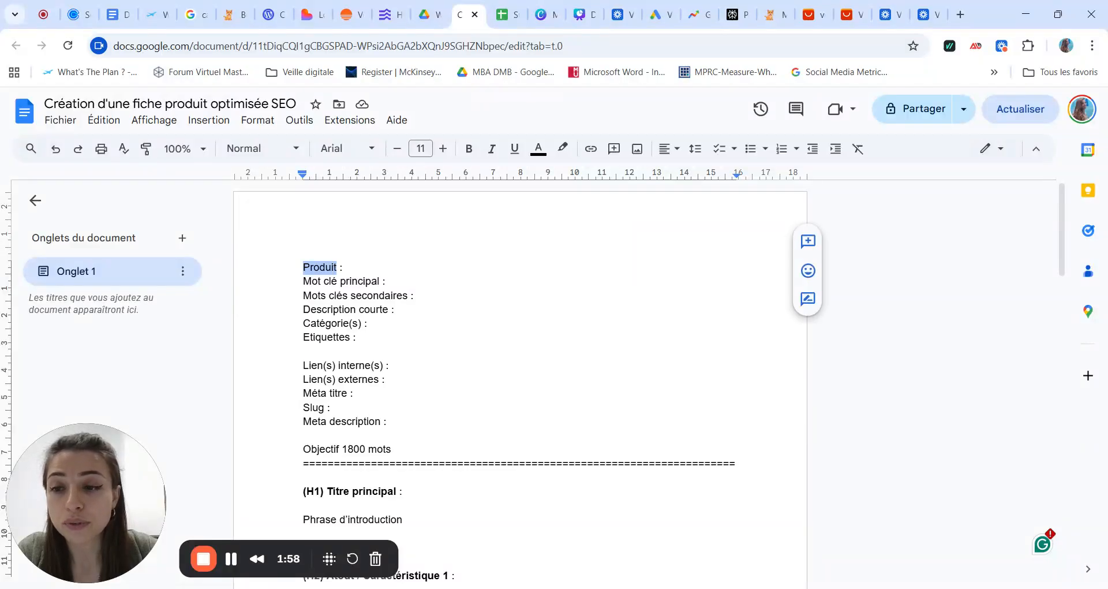
# - Copy the full title of the women's thermal fleece jacket from its AliExpress page into the template's Produit field
pyautogui.click(347, 267)
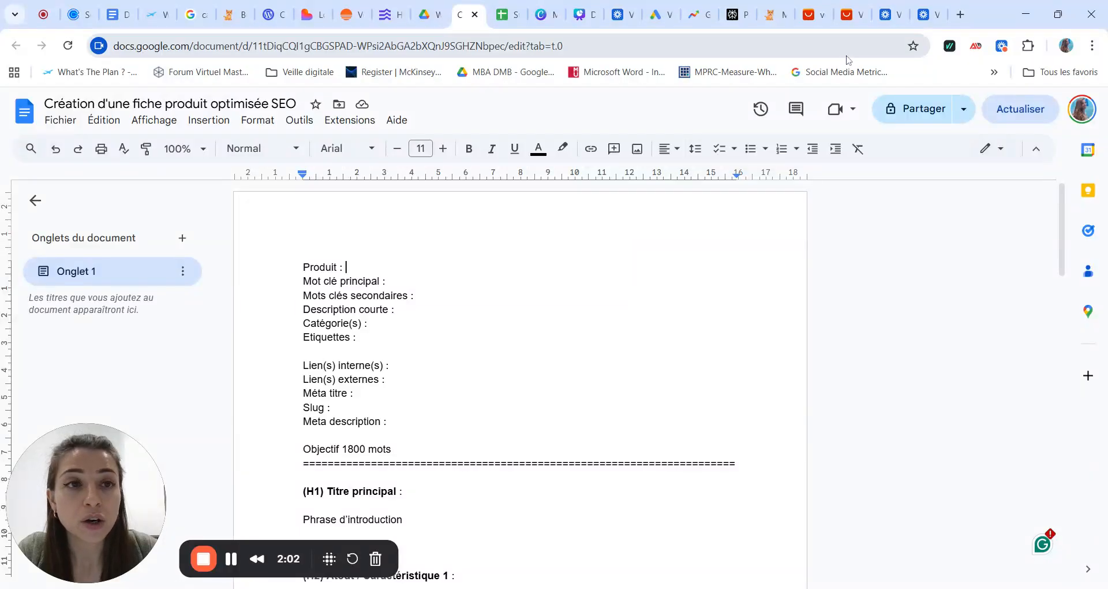
pyautogui.click(850, 18)
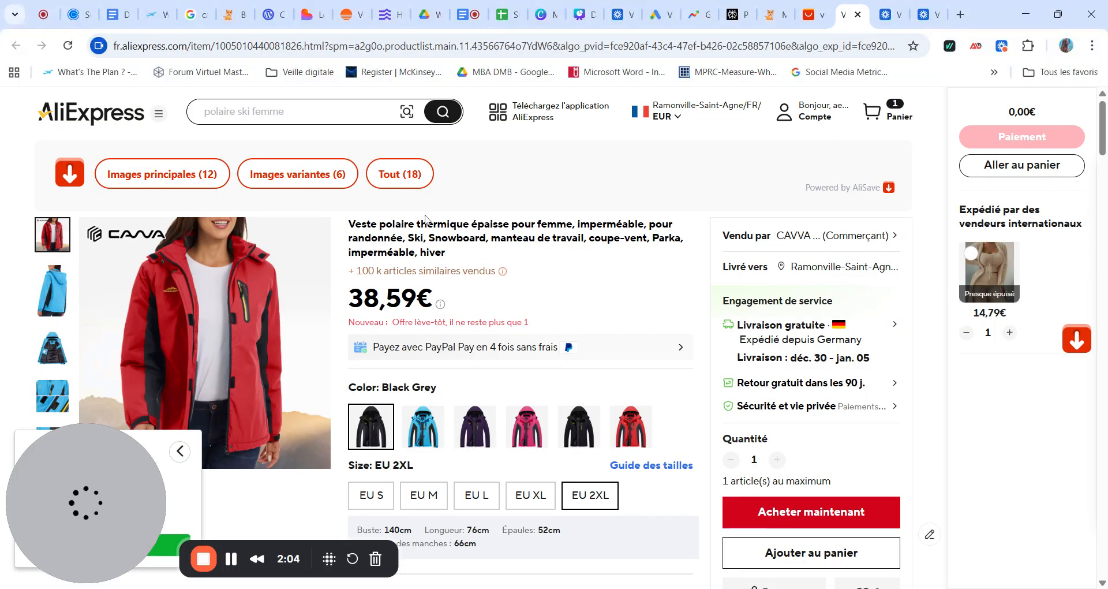
pyautogui.scroll(-2, 425, 220)
pyautogui.scroll(2, 426, 220)
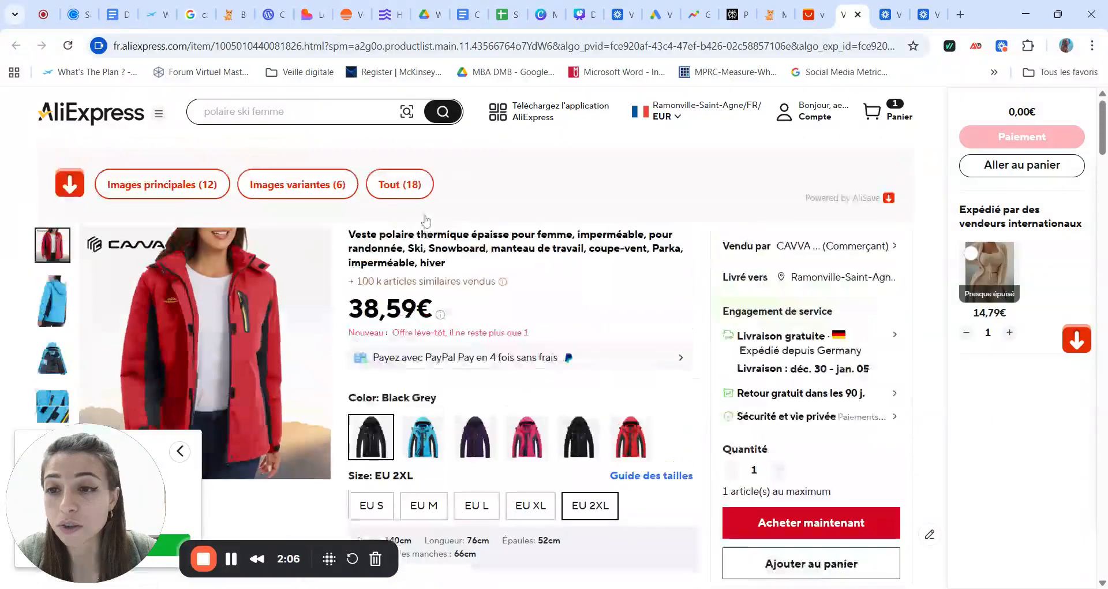
pyautogui.scroll(-1, 426, 220)
pyautogui.scroll(1, 426, 220)
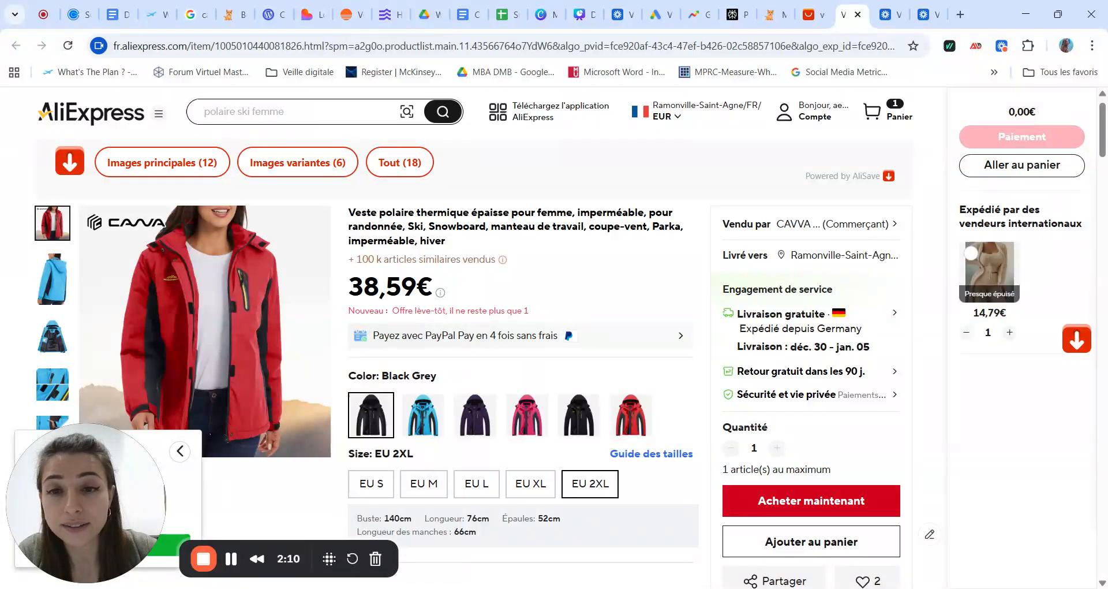
pyautogui.moveTo(349, 212); pyautogui.dragTo(456, 250)
pyautogui.hotkey('ctrl', 'c')
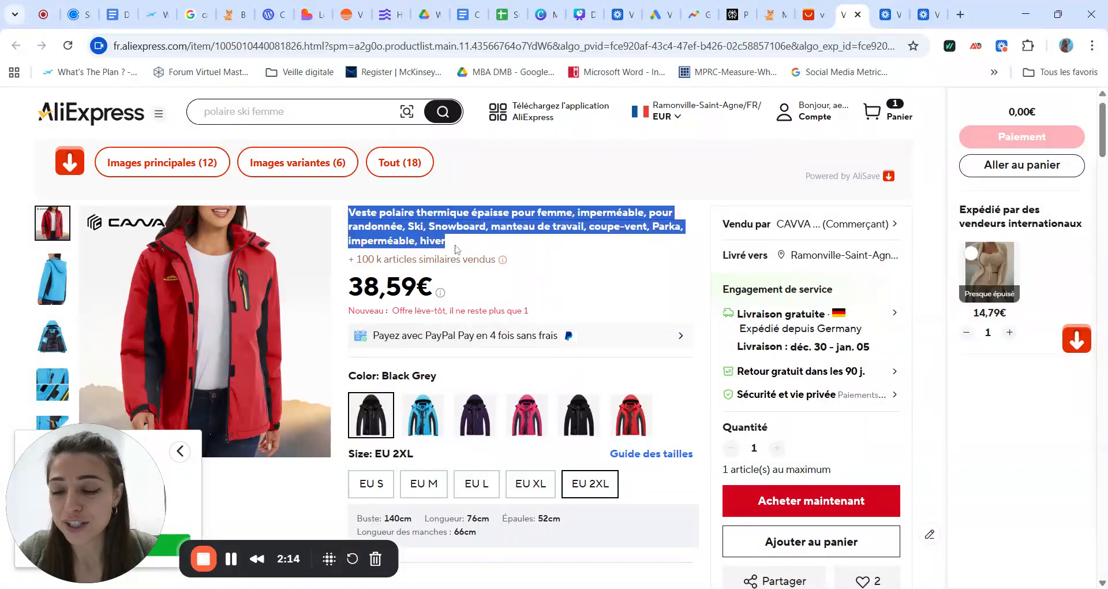
pyautogui.click(474, 14)
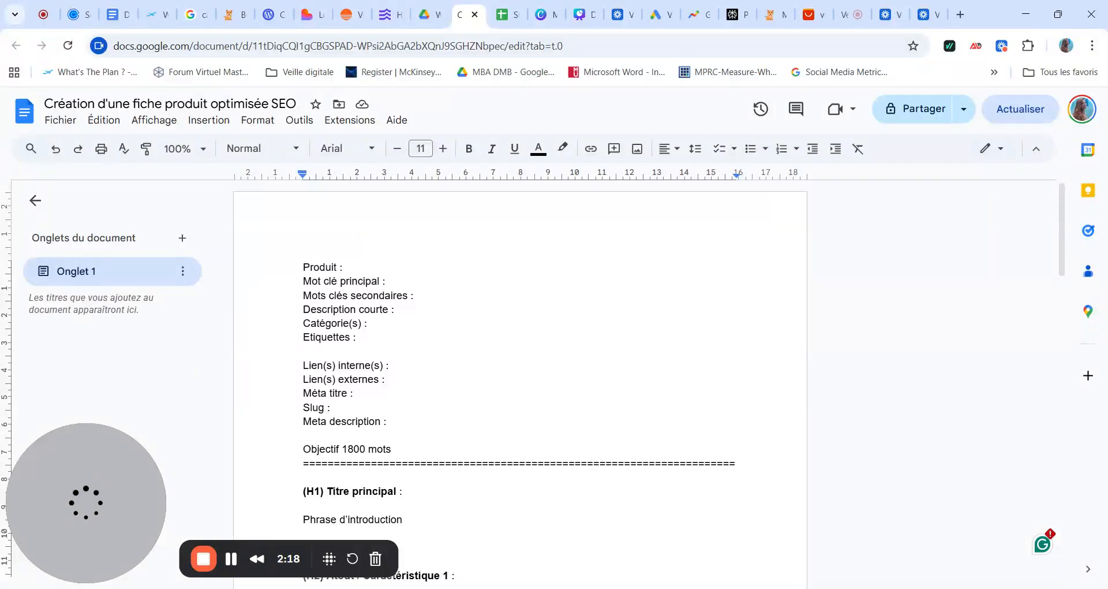
pyautogui.hotkey('ctrl', 'v')
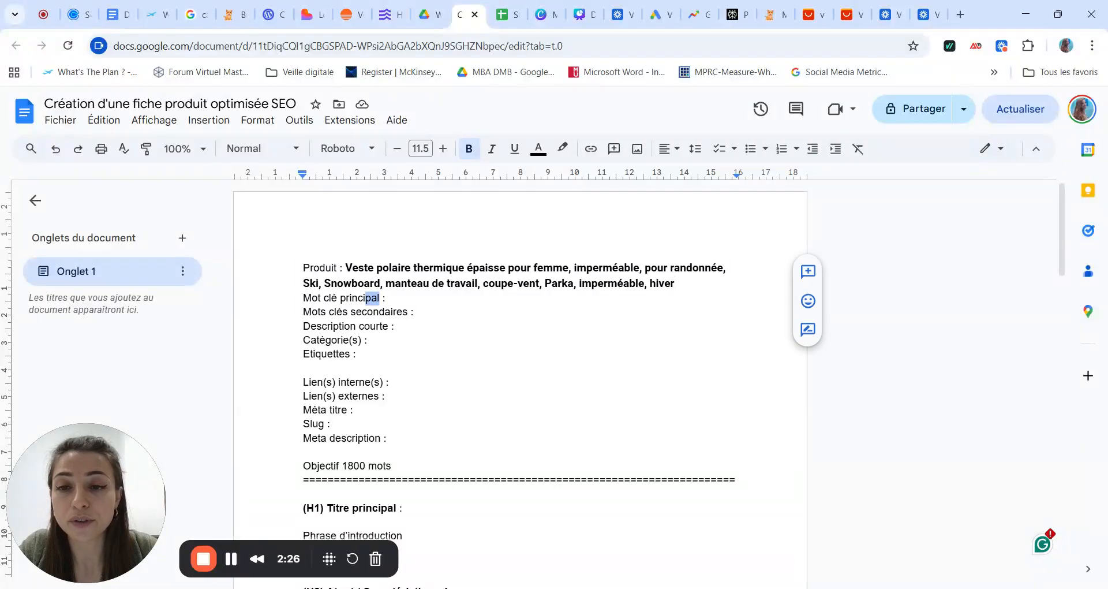
# - Examine the Mot clé principal field and the product title to find a main keyword
pyautogui.moveTo(380, 298); pyautogui.dragTo(303, 298)
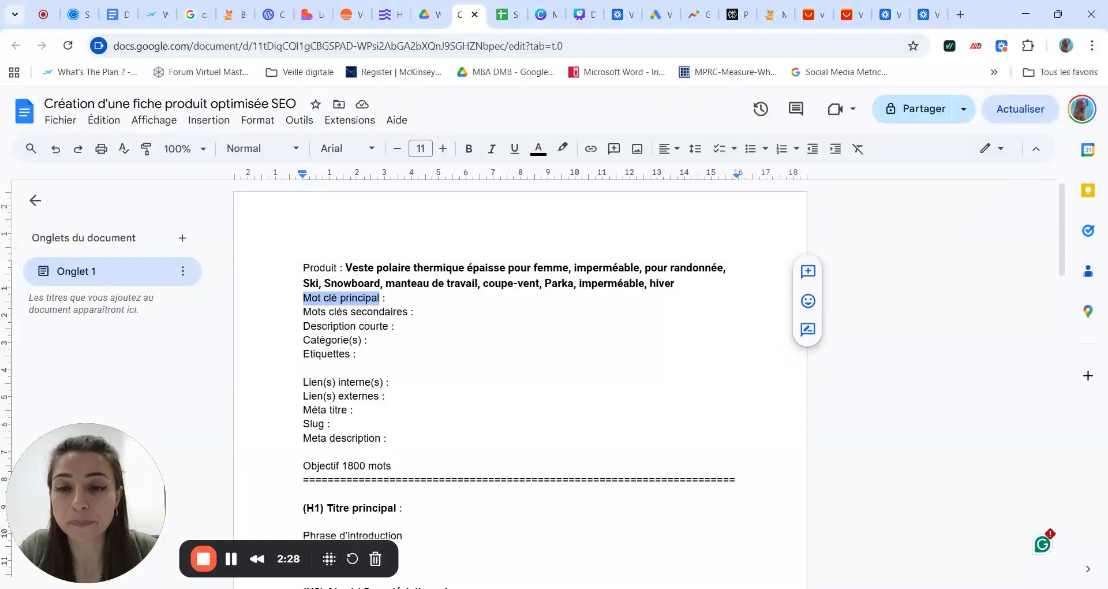
pyautogui.click(388, 297)
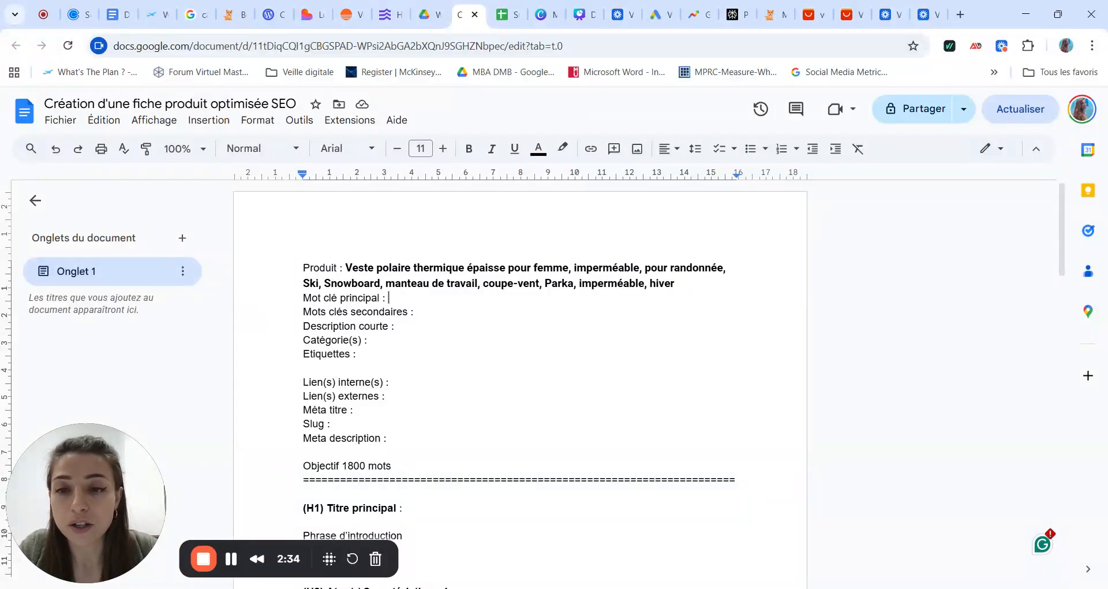
pyautogui.moveTo(345, 267); pyautogui.dragTo(628, 283)
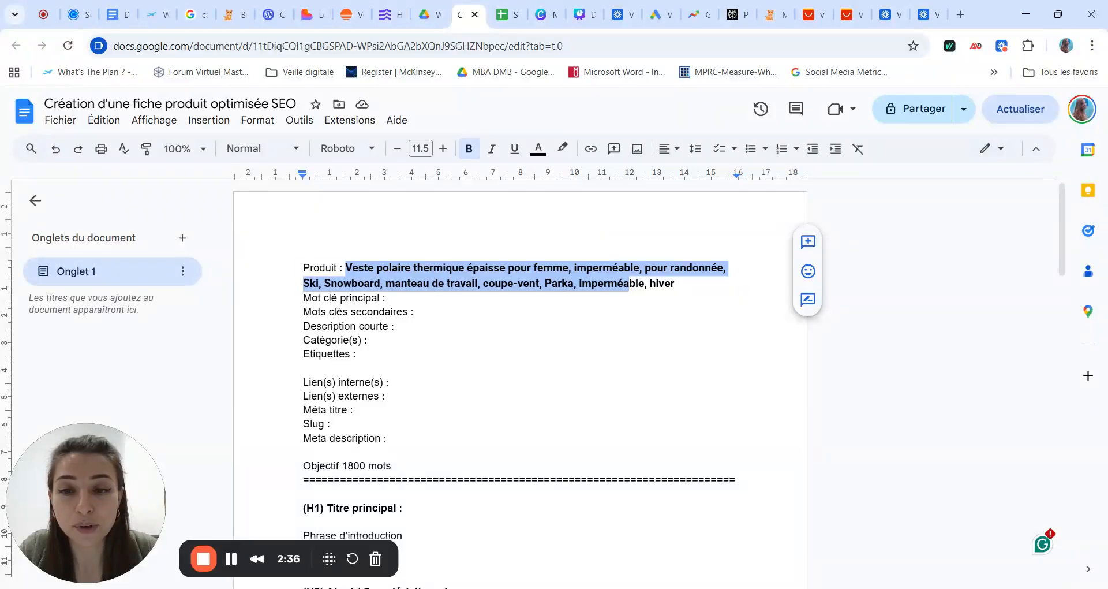
pyautogui.click(392, 298)
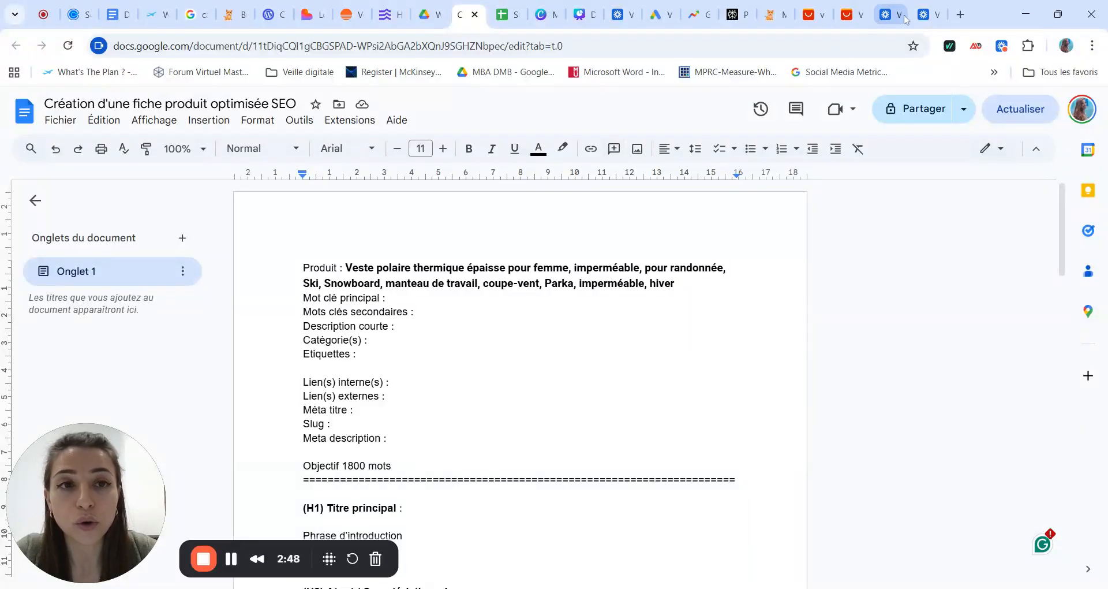
# - Search Google for "veste de randonnée" in a new browser tab
pyautogui.click(961, 22)
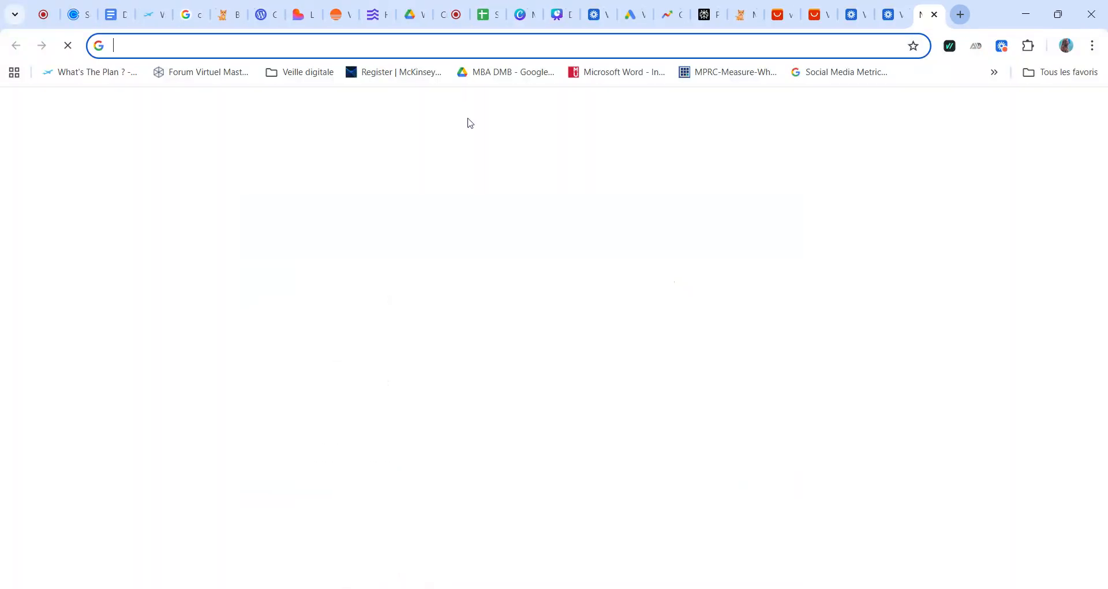
pyautogui.write('v')
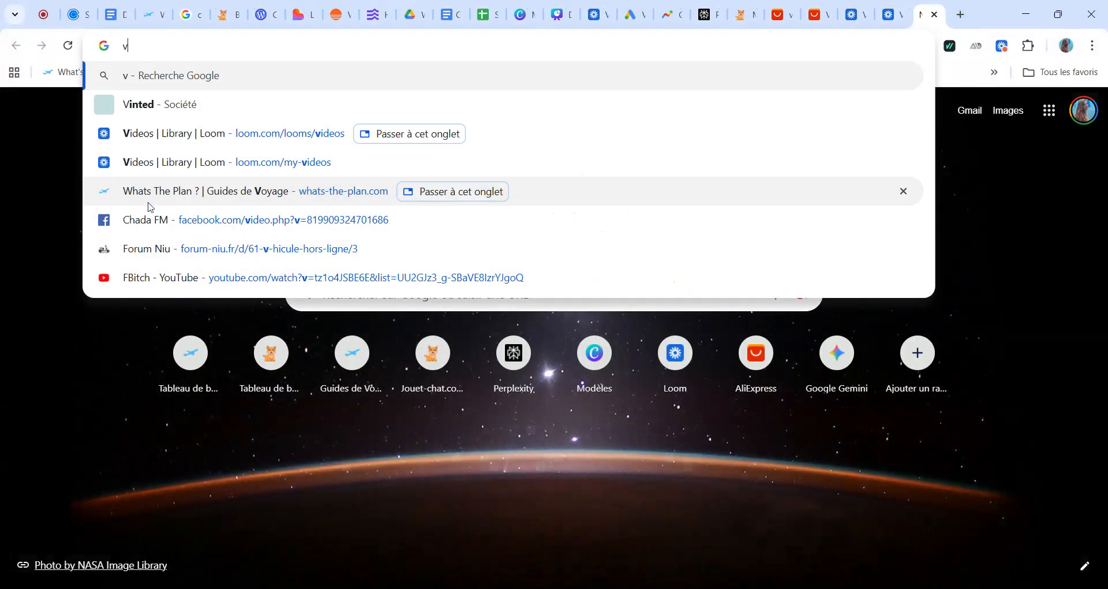
pyautogui.write('este de randonnée')
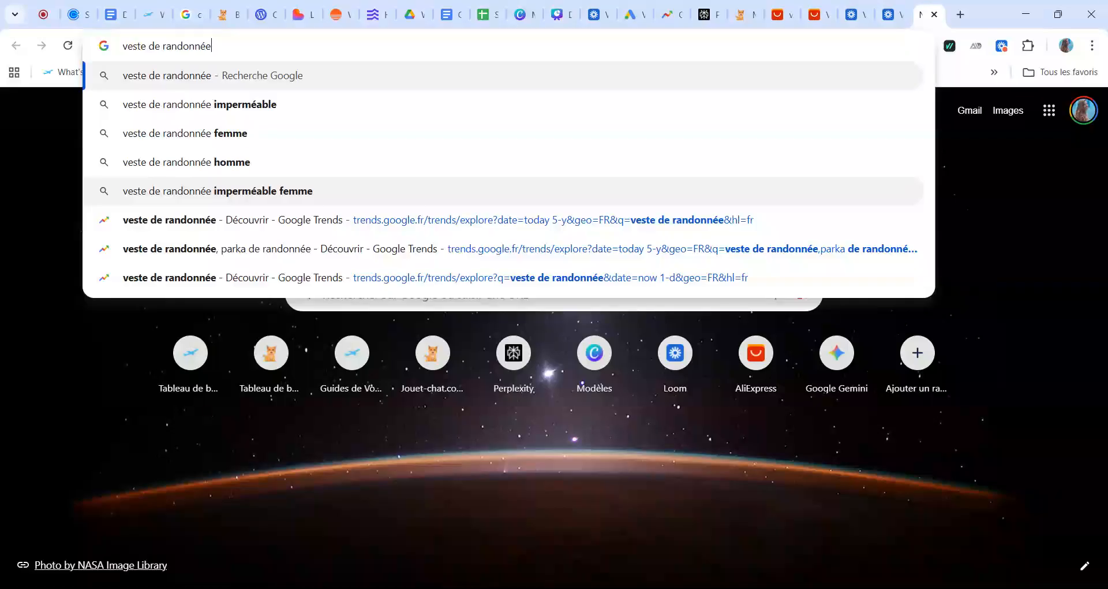
pyautogui.press('Return')
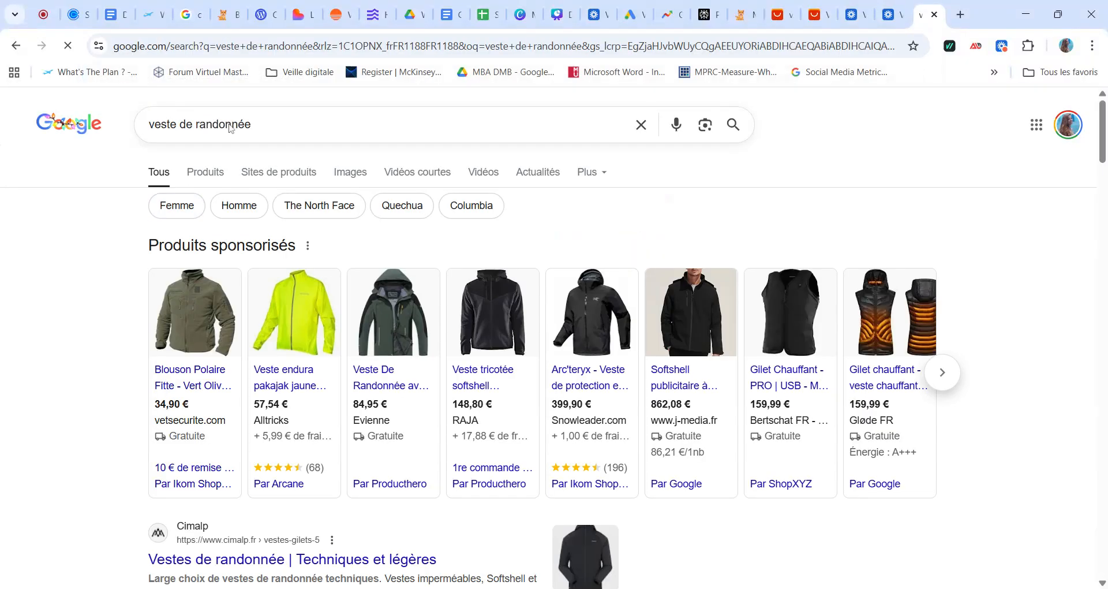
# - Examine the sponsored products and organic results Google returns for "veste de randonnée"
pyautogui.scroll(-1, 224, 124)
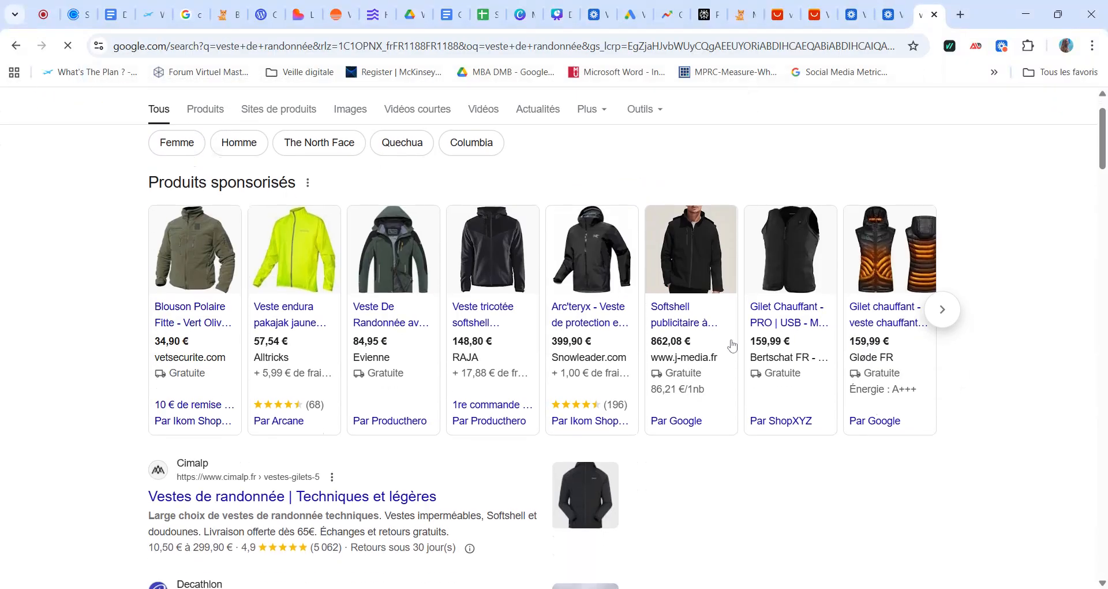
pyautogui.scroll(-3, 913, 349)
pyautogui.scroll(3, 913, 349)
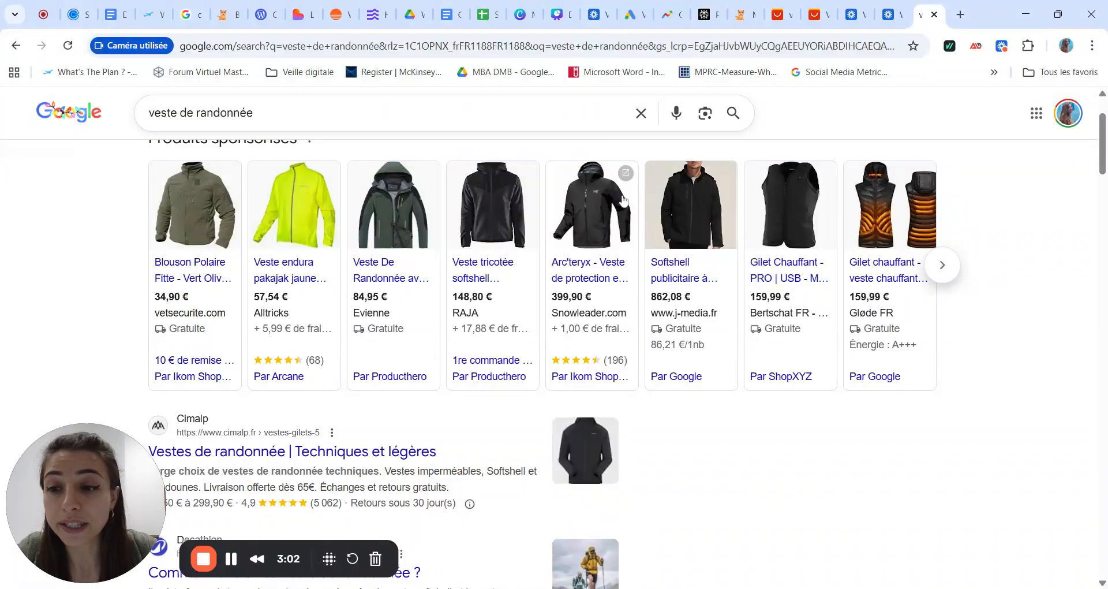
pyautogui.scroll(2, 626, 173)
pyautogui.moveTo(253, 116); pyautogui.dragTo(146, 118)
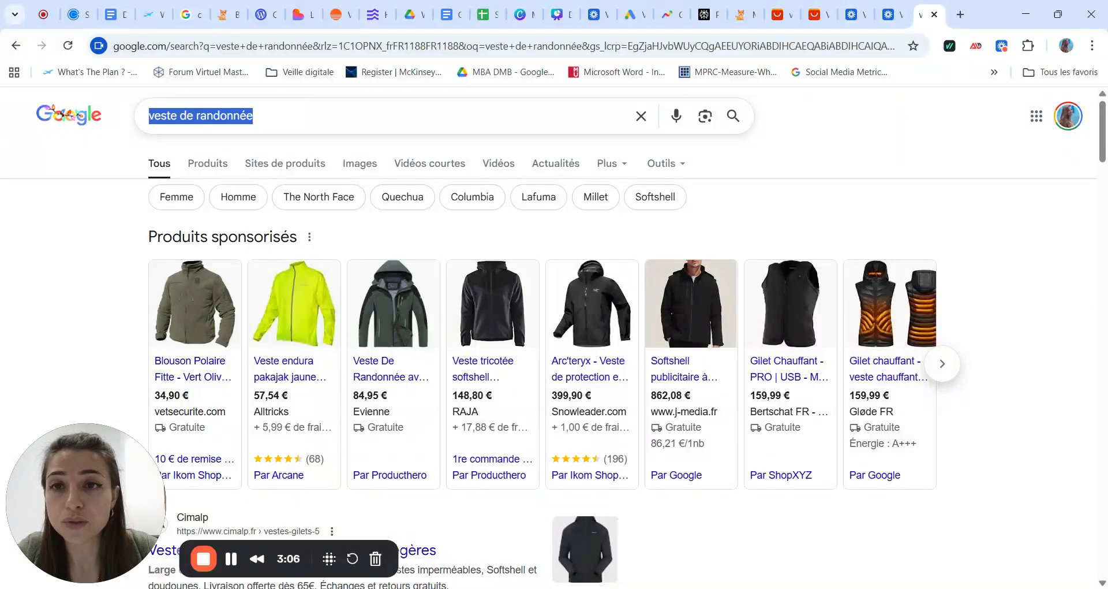
# - Enter "veste de randonnée" in the Mot clé principal field of the product sheet document
pyautogui.click(450, 16)
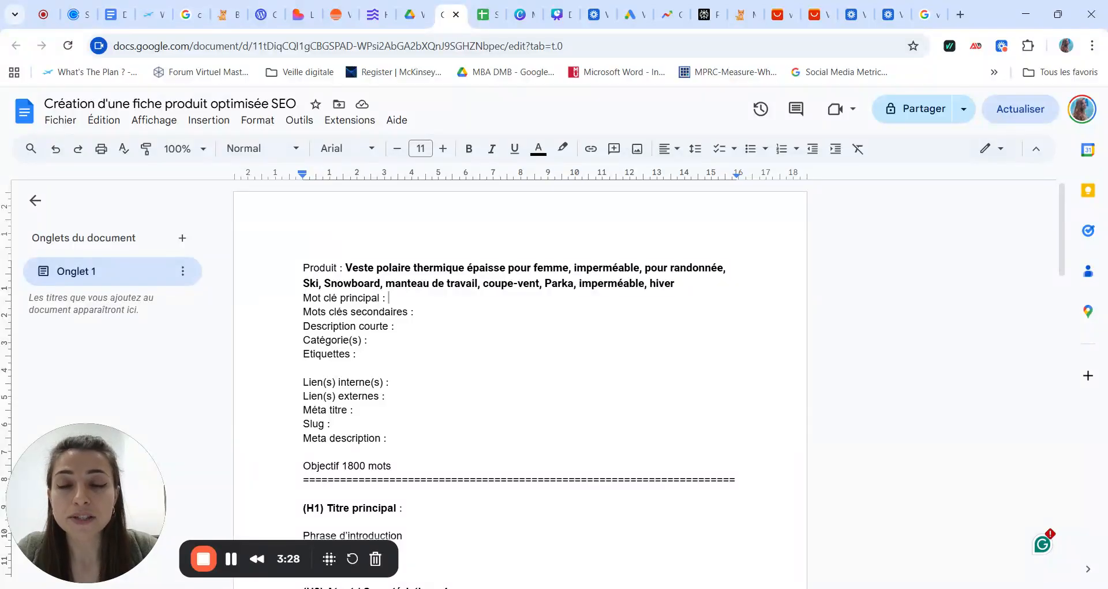
pyautogui.write('ve')
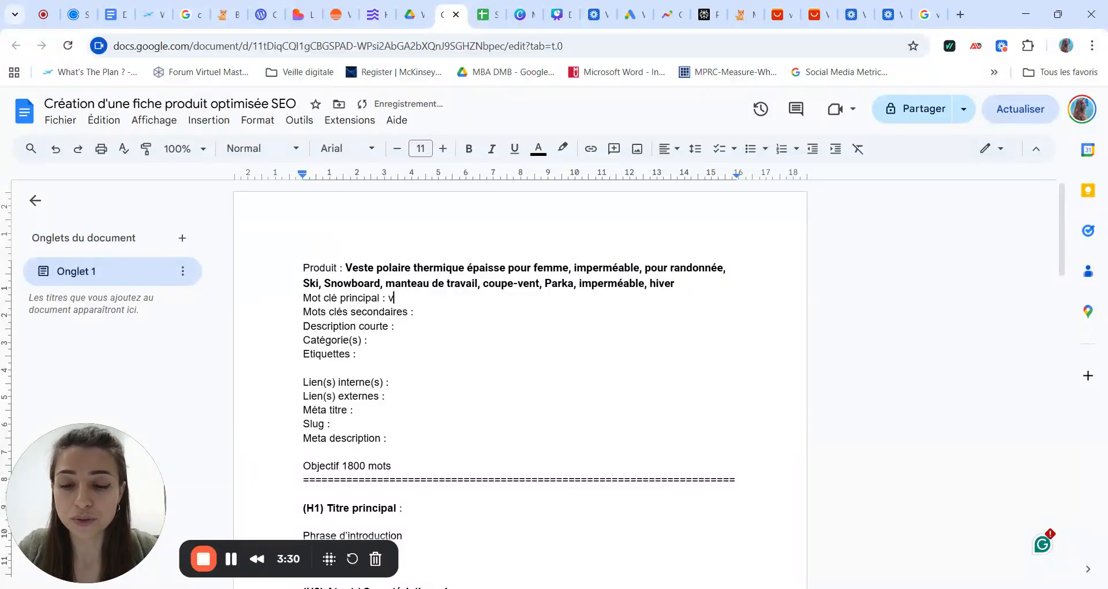
pyautogui.write('de randon')
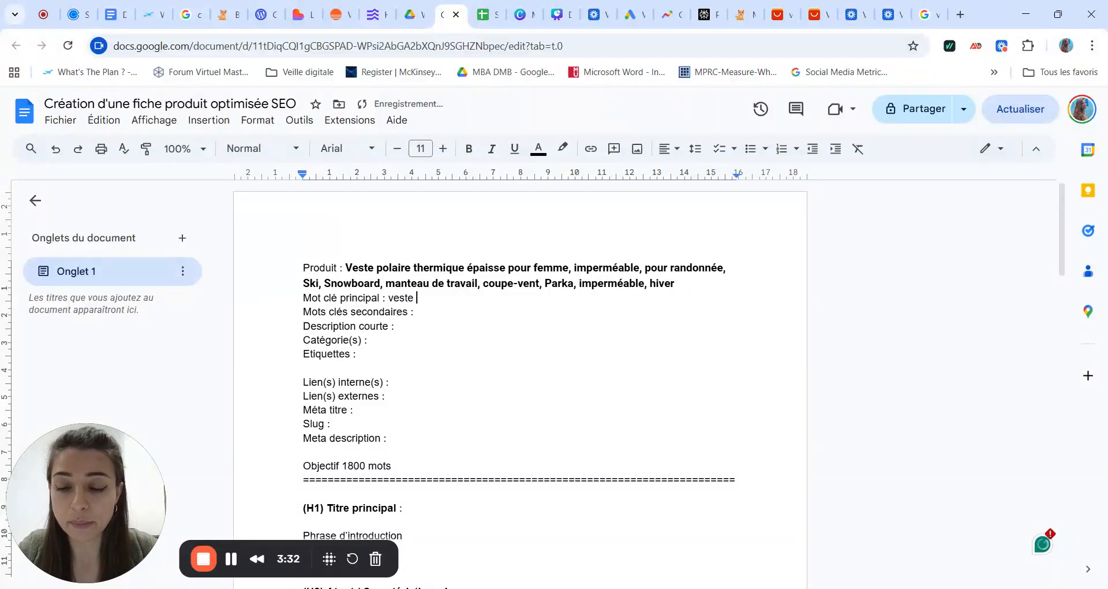
pyautogui.write('née')
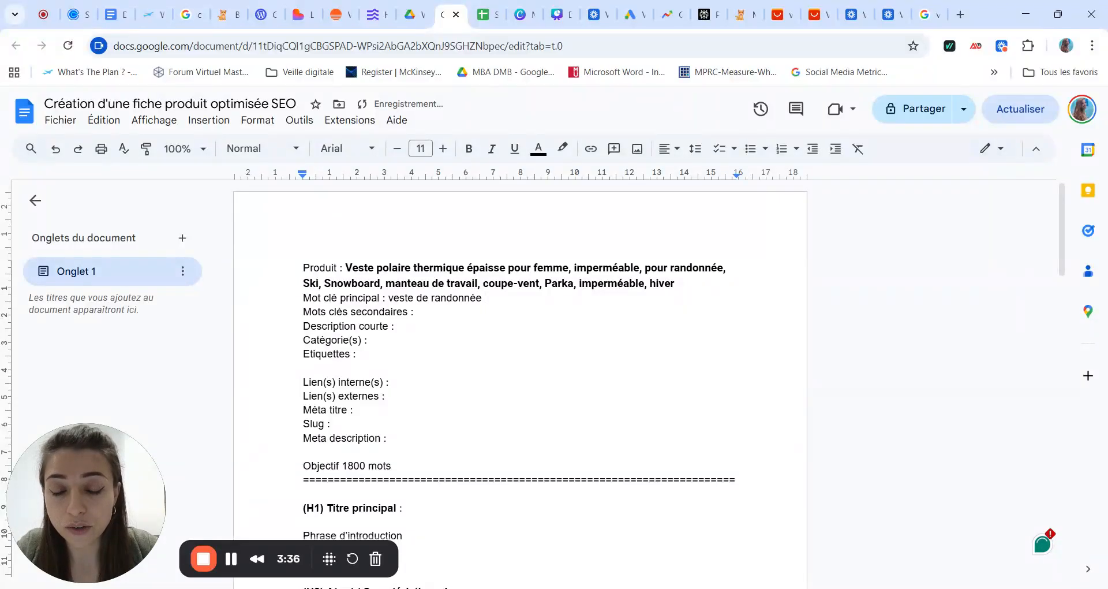
pyautogui.moveTo(388, 297); pyautogui.dragTo(481, 297)
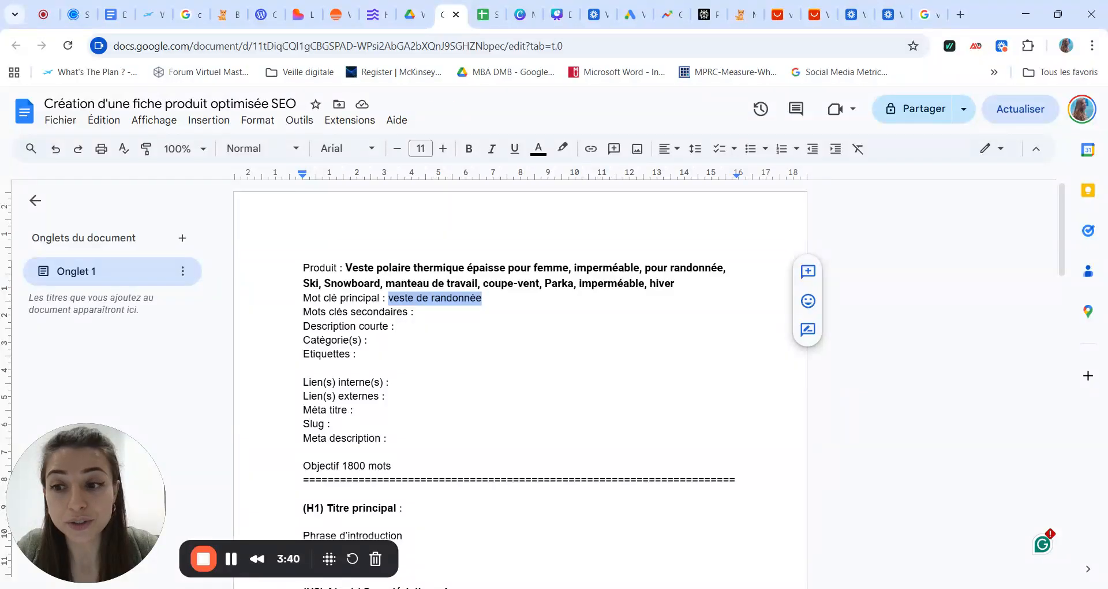
pyautogui.moveTo(388, 297); pyautogui.dragTo(475, 297)
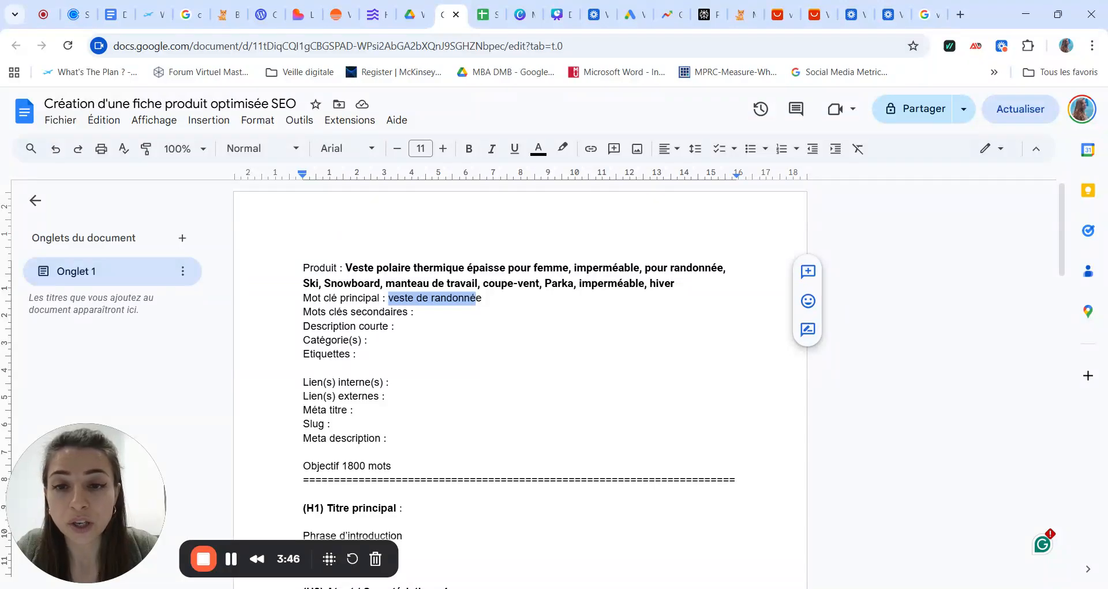
pyautogui.moveTo(483, 297); pyautogui.dragTo(385, 297)
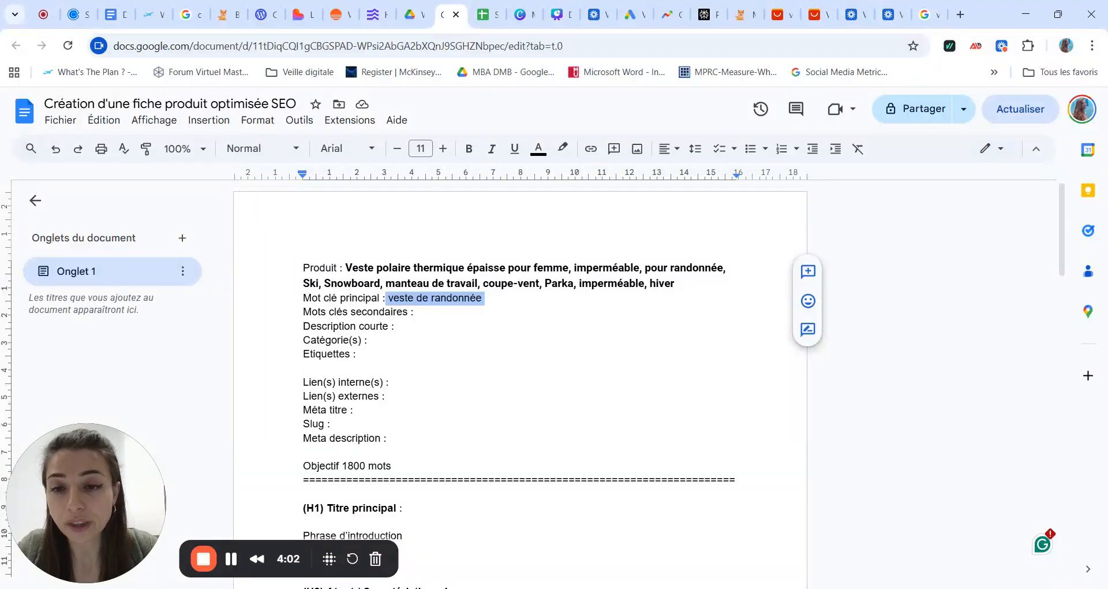
pyautogui.click(385, 298)
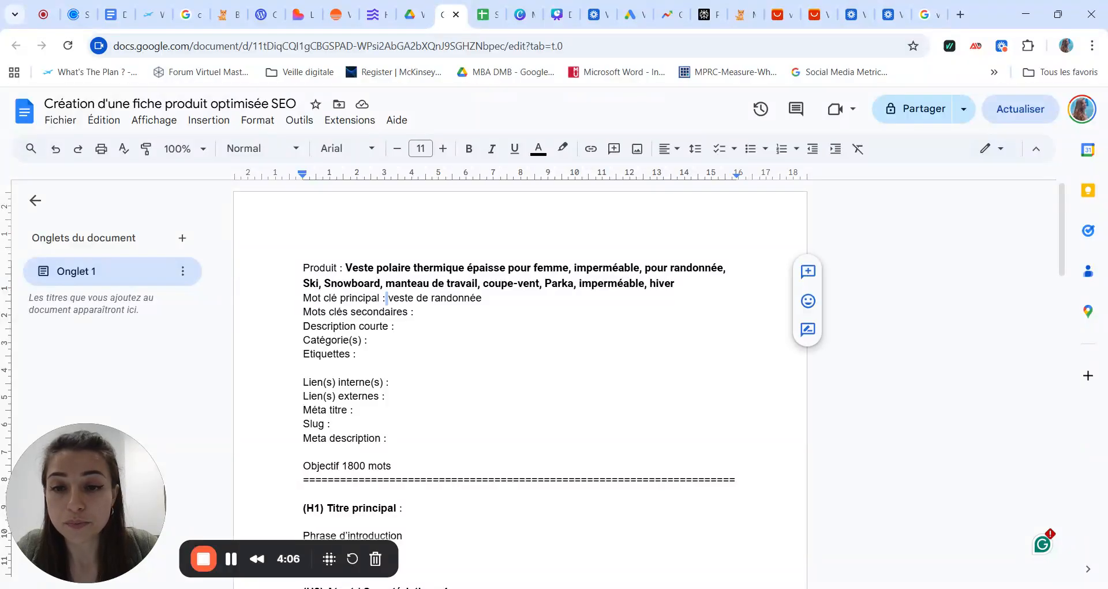
pyautogui.moveTo(386, 298); pyautogui.dragTo(482, 298)
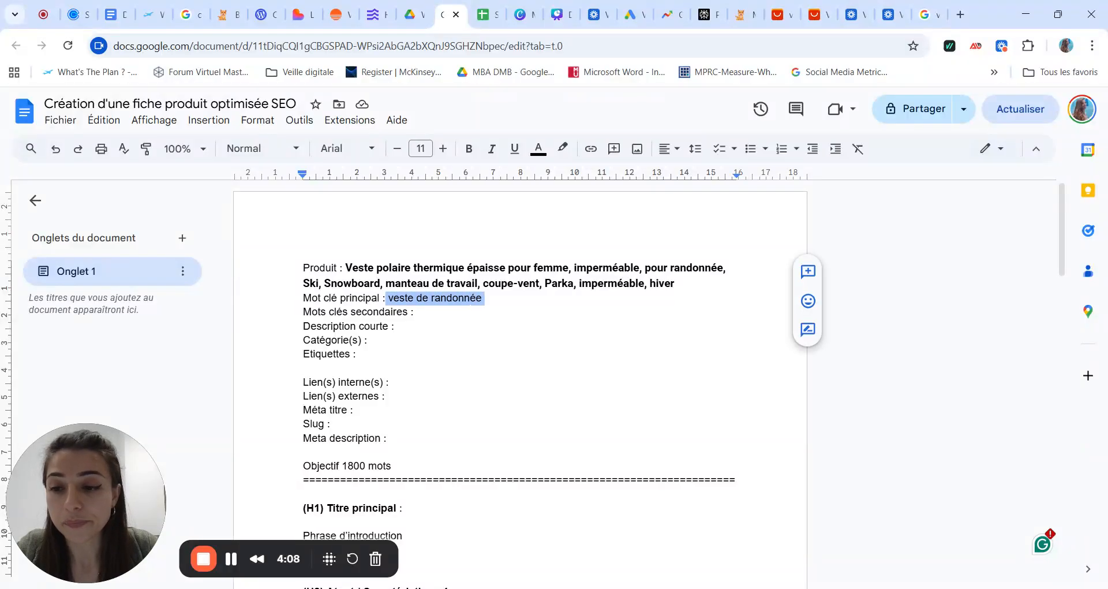
pyautogui.click(485, 298)
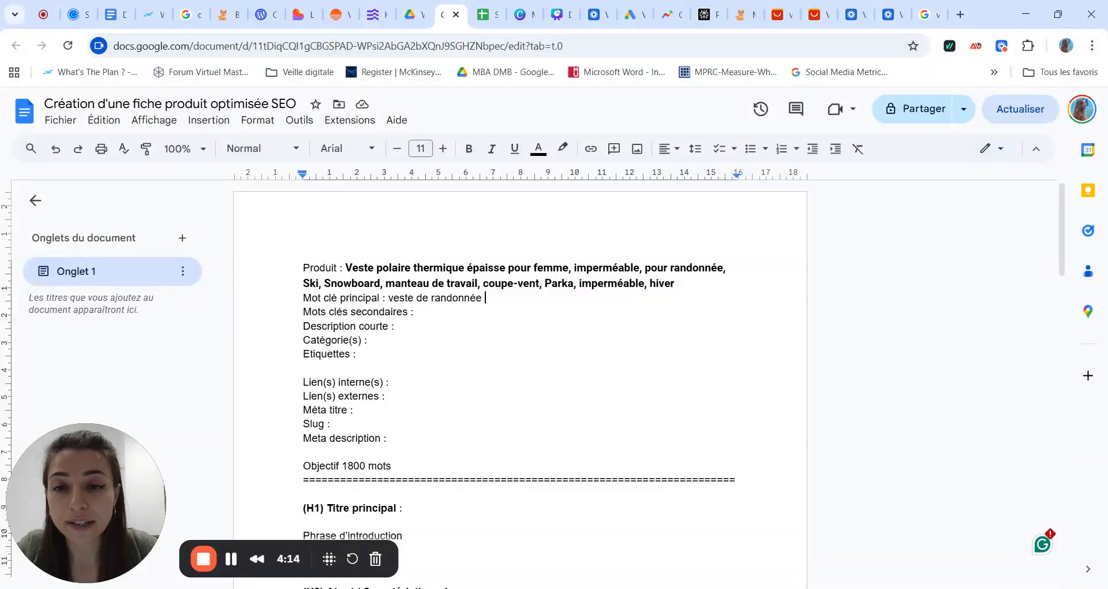
pyautogui.moveTo(389, 298); pyautogui.dragTo(471, 298)
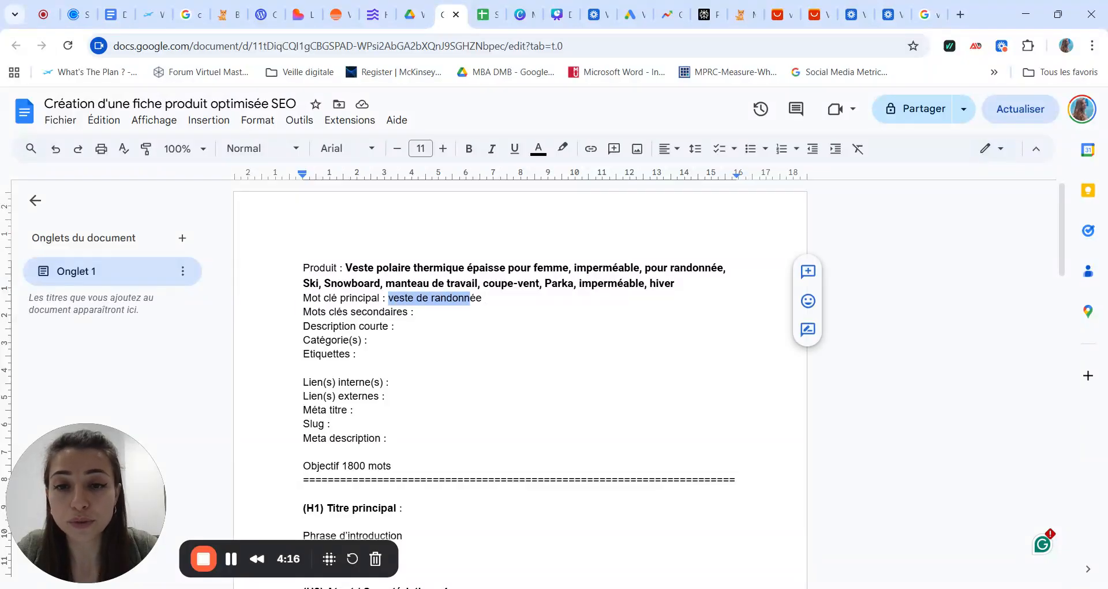
pyautogui.click(486, 298)
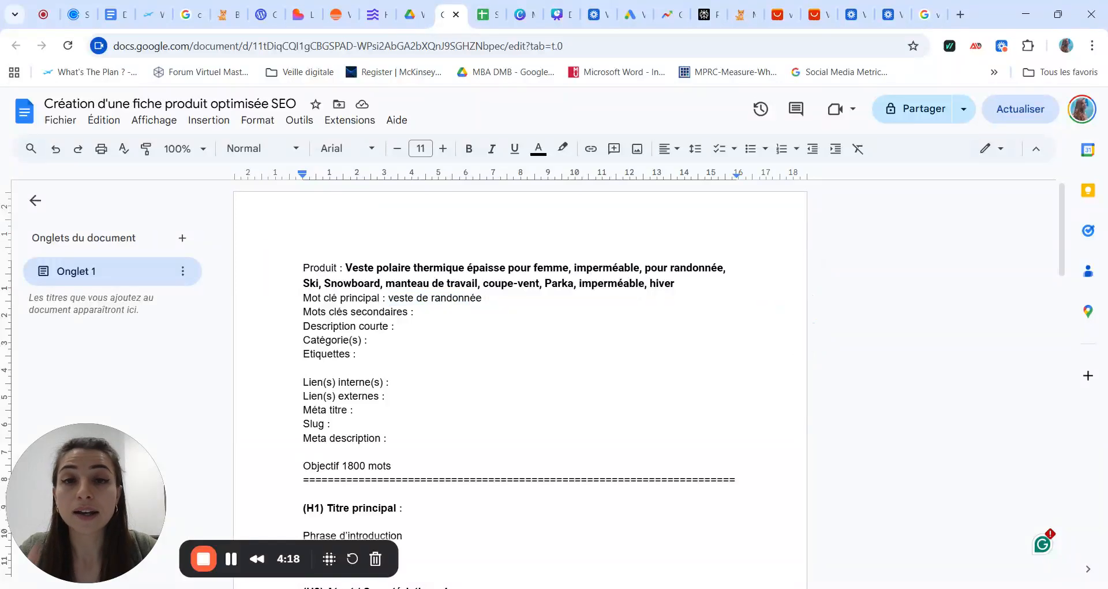
# - Switch to Google Trends and explore the popularity of the term "veste de randonnée" in France
pyautogui.click(672, 15)
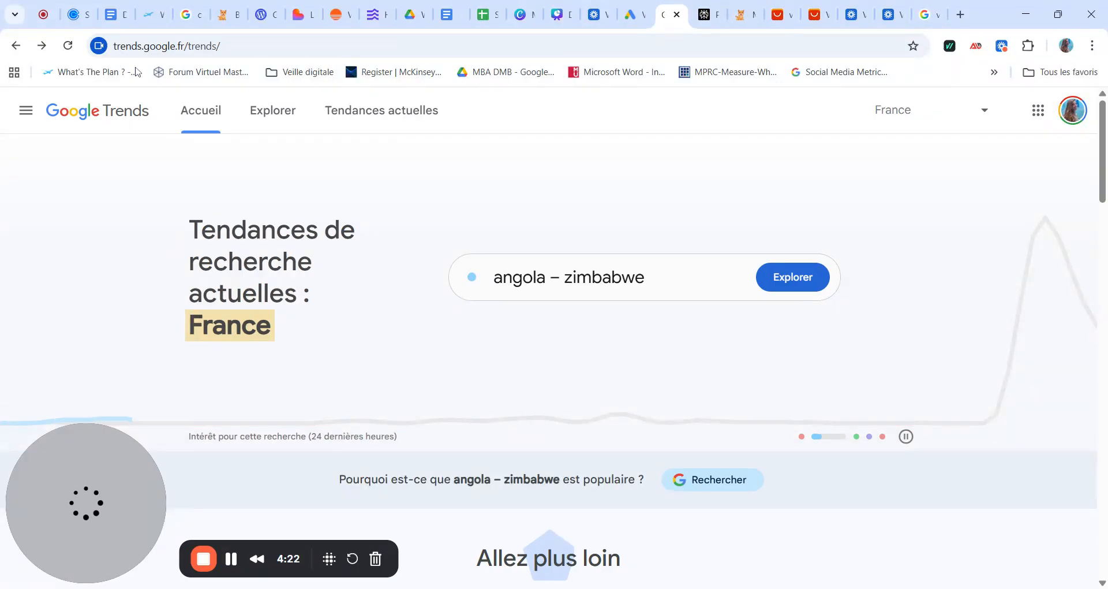
pyautogui.click(127, 45)
pyautogui.moveTo(127, 46); pyautogui.dragTo(201, 47)
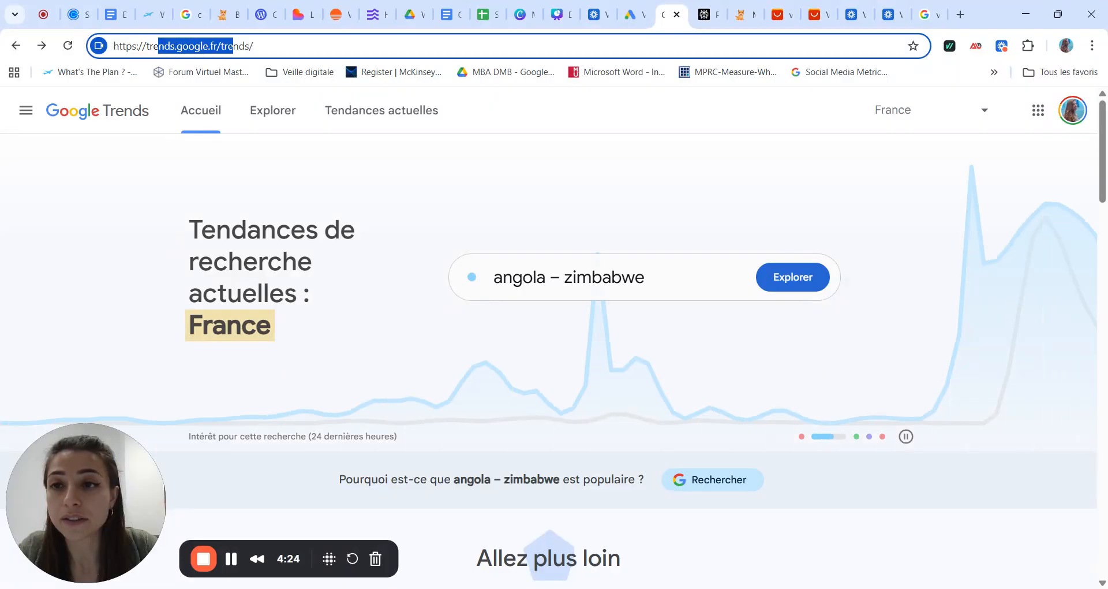
pyautogui.click(159, 45)
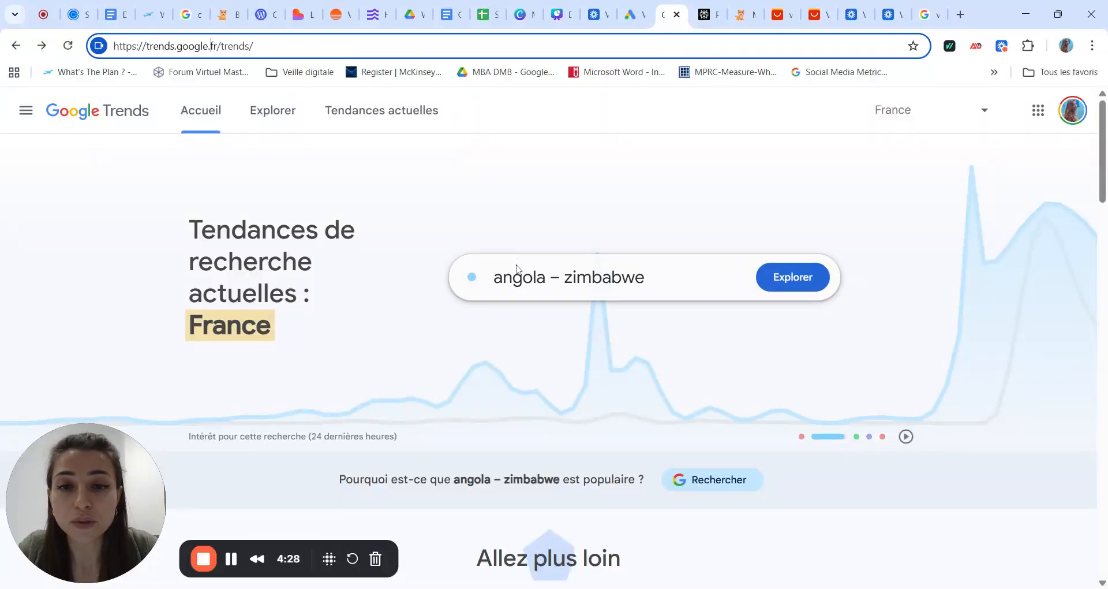
pyautogui.scroll(-1, 518, 270)
pyautogui.scroll(1, 517, 270)
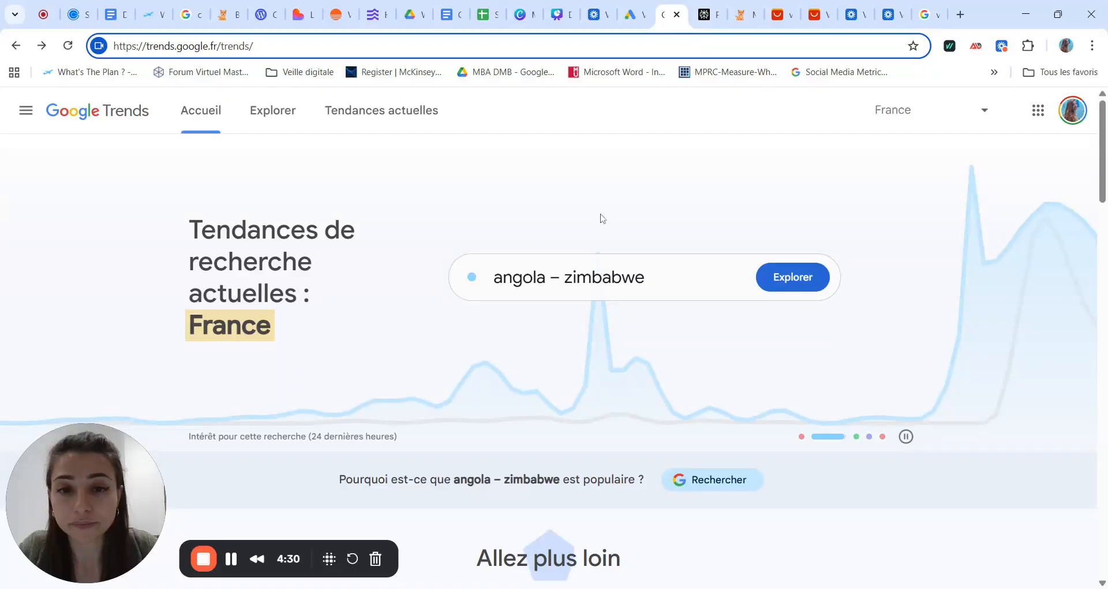
pyautogui.click(645, 277)
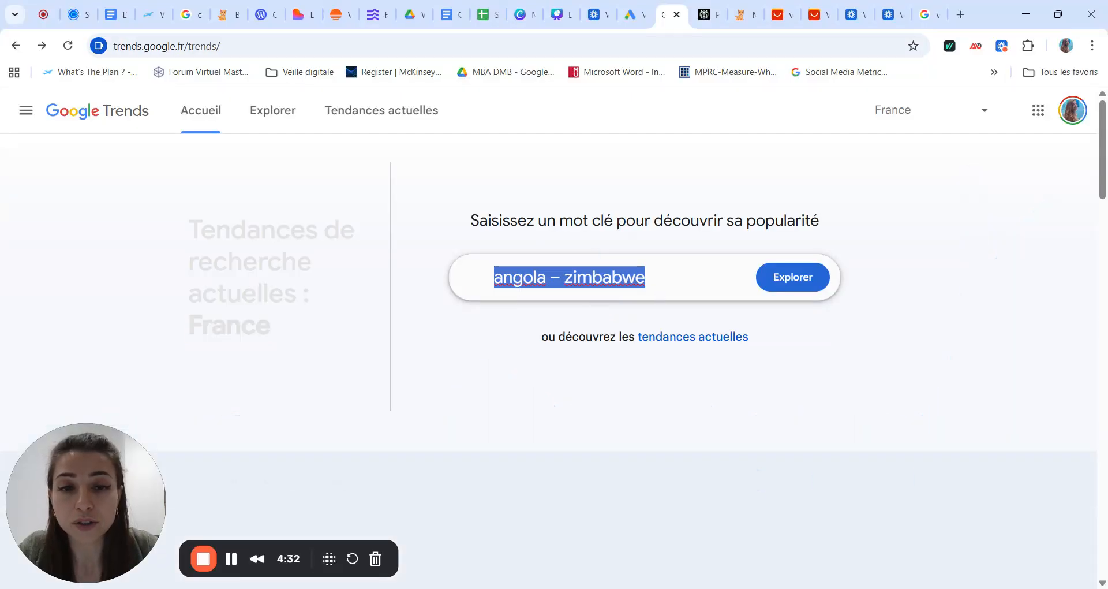
pyautogui.write('veste ')
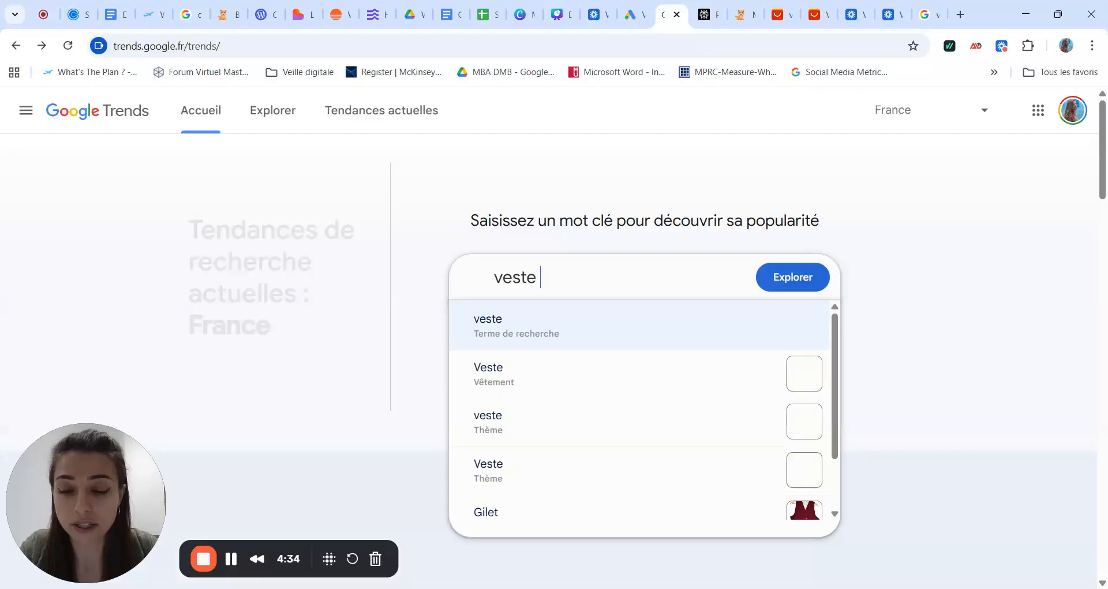
pyautogui.write('de randonnée')
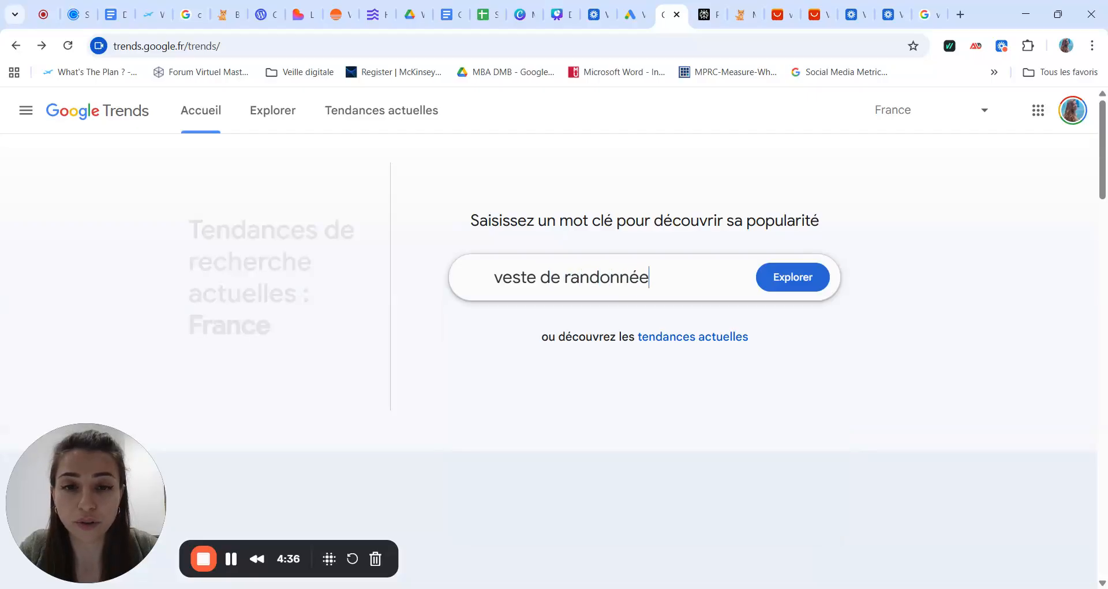
pyautogui.click(774, 282)
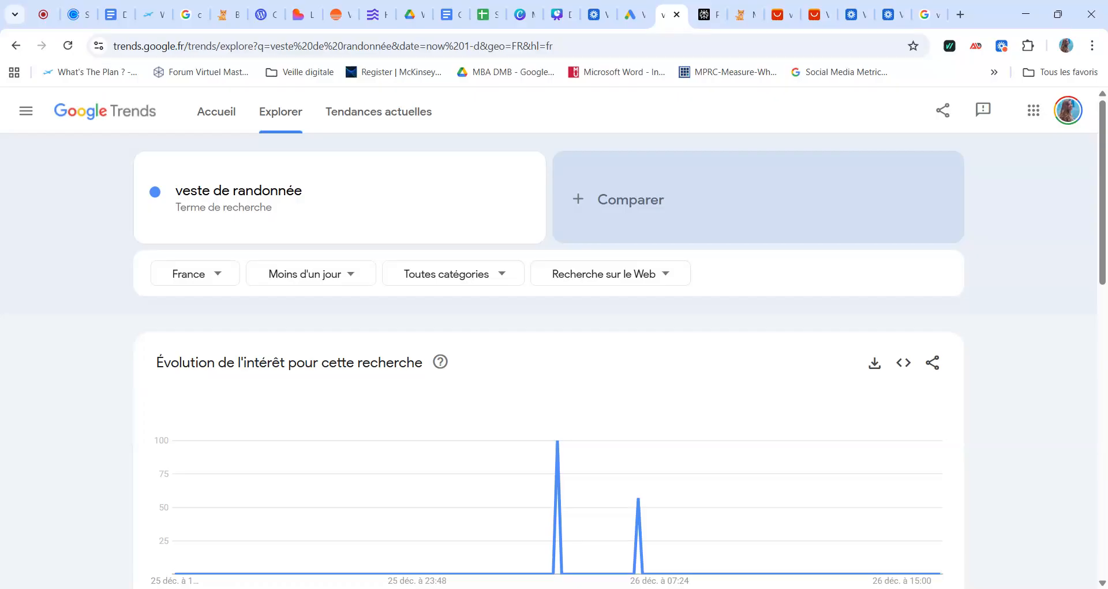
# - Set the trend period to "Cinq dernières années" and examine the interest-over-time chart for the keyword
pyautogui.scroll(-3, 763, 233)
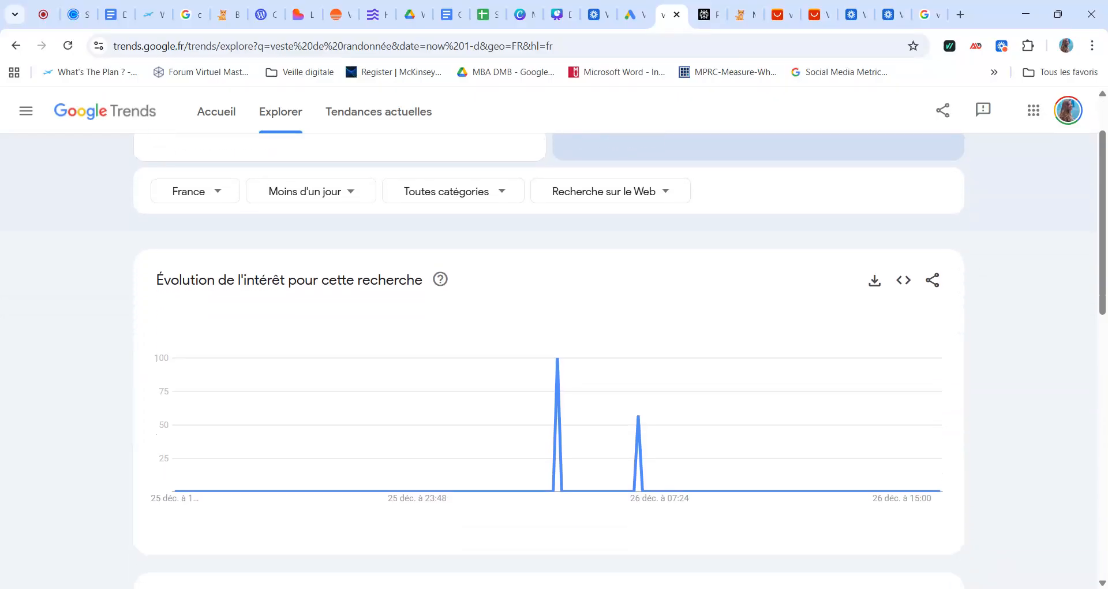
pyautogui.scroll(3, 763, 234)
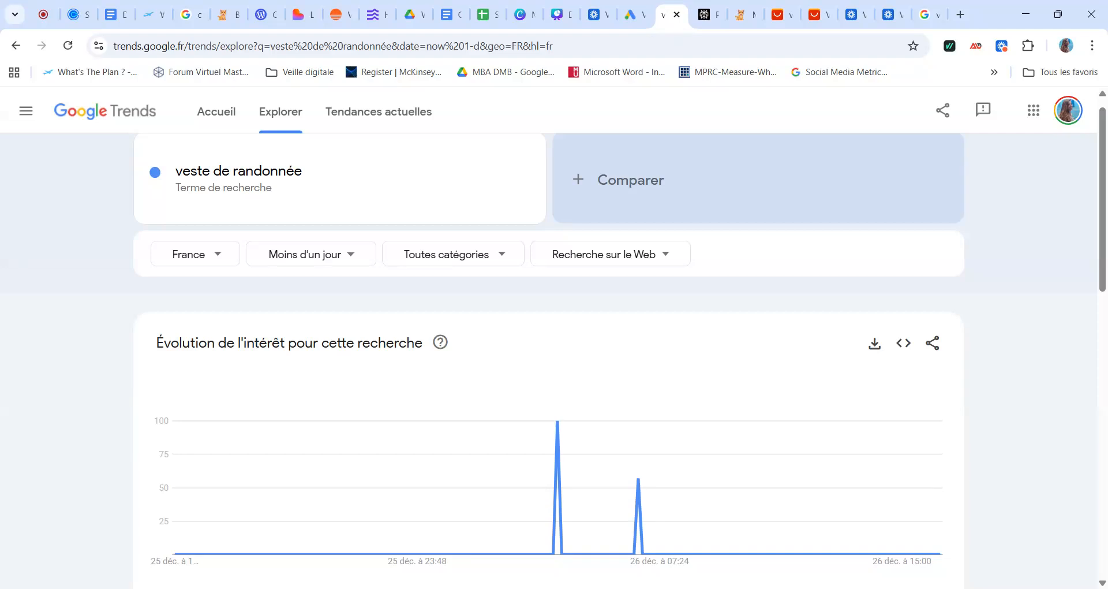
pyautogui.click(202, 265)
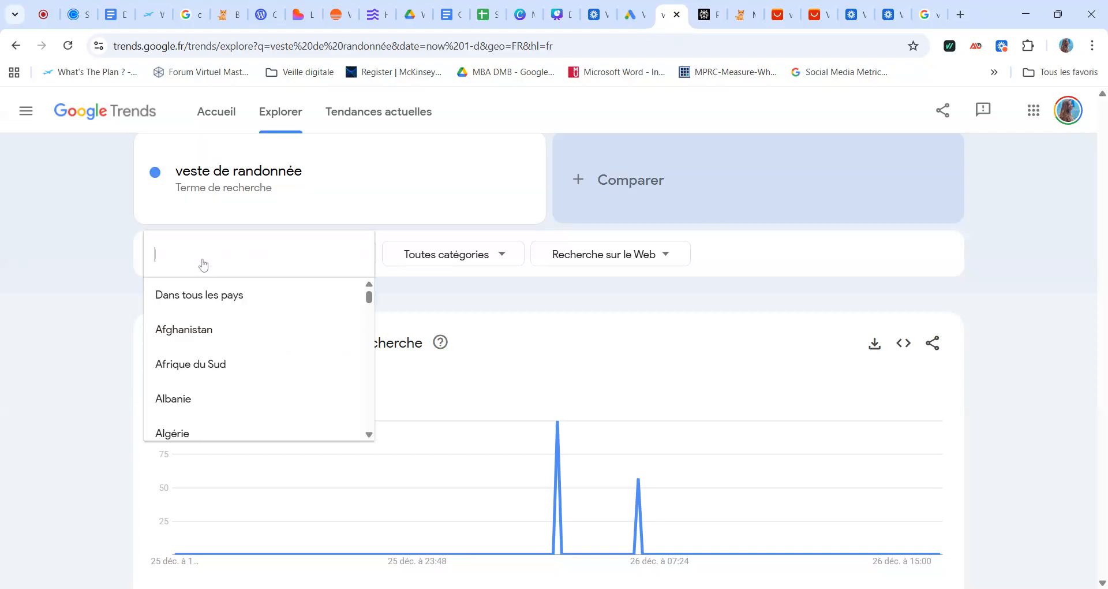
pyautogui.click(89, 245)
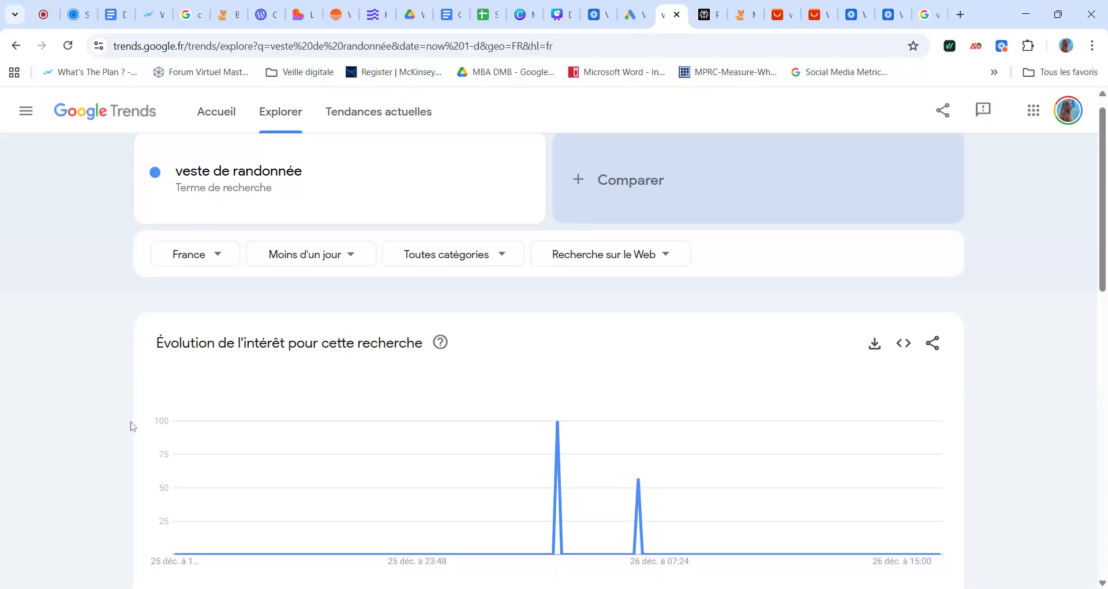
pyautogui.click(345, 257)
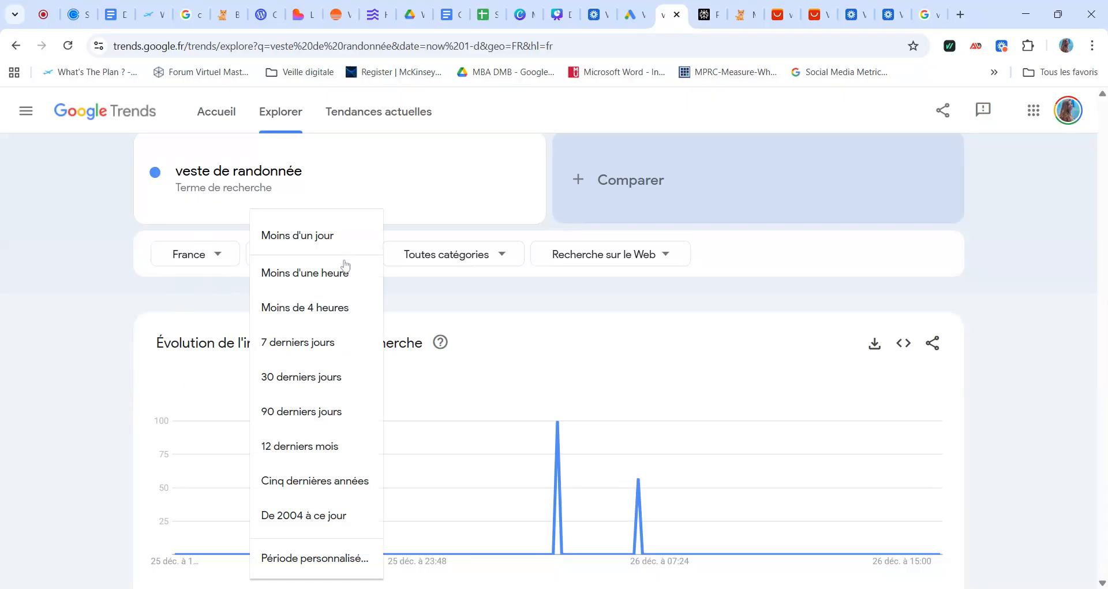
pyautogui.click(326, 488)
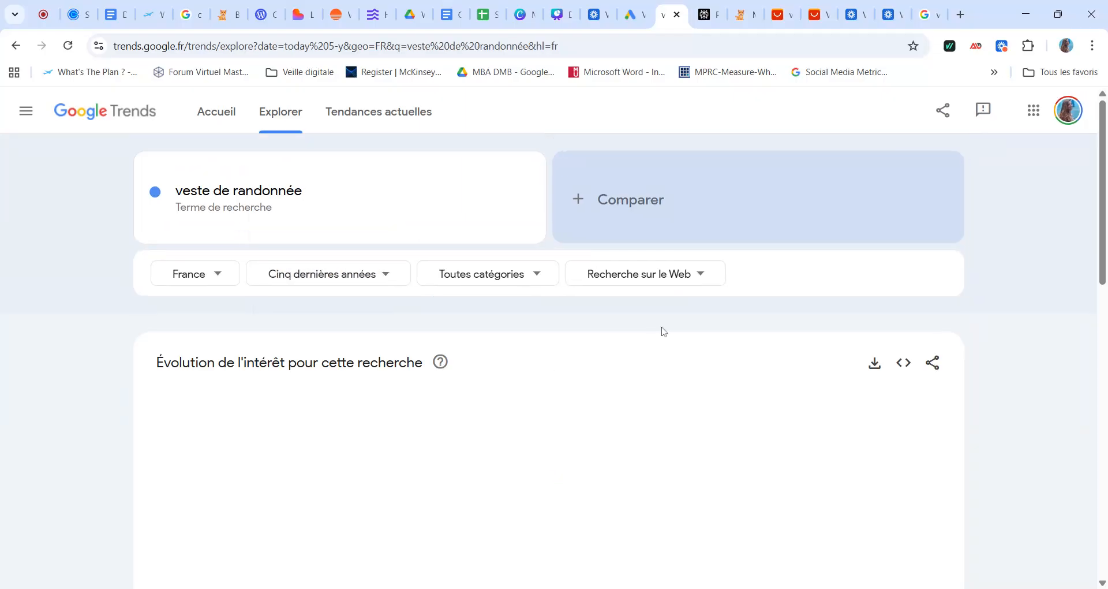
pyautogui.scroll(-1, 662, 331)
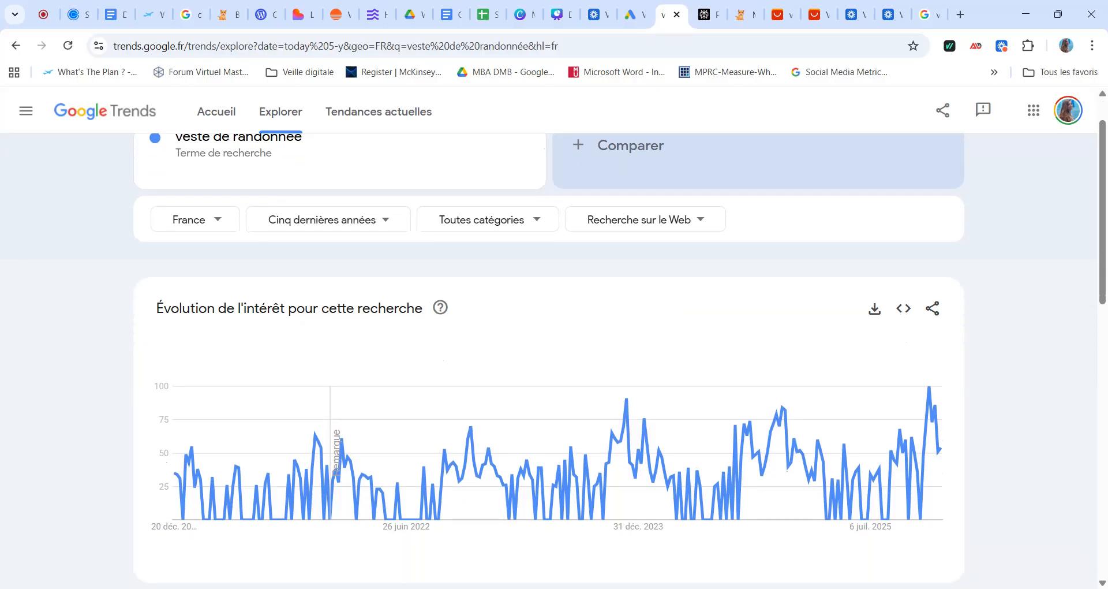
pyautogui.scroll(-2, 629, 322)
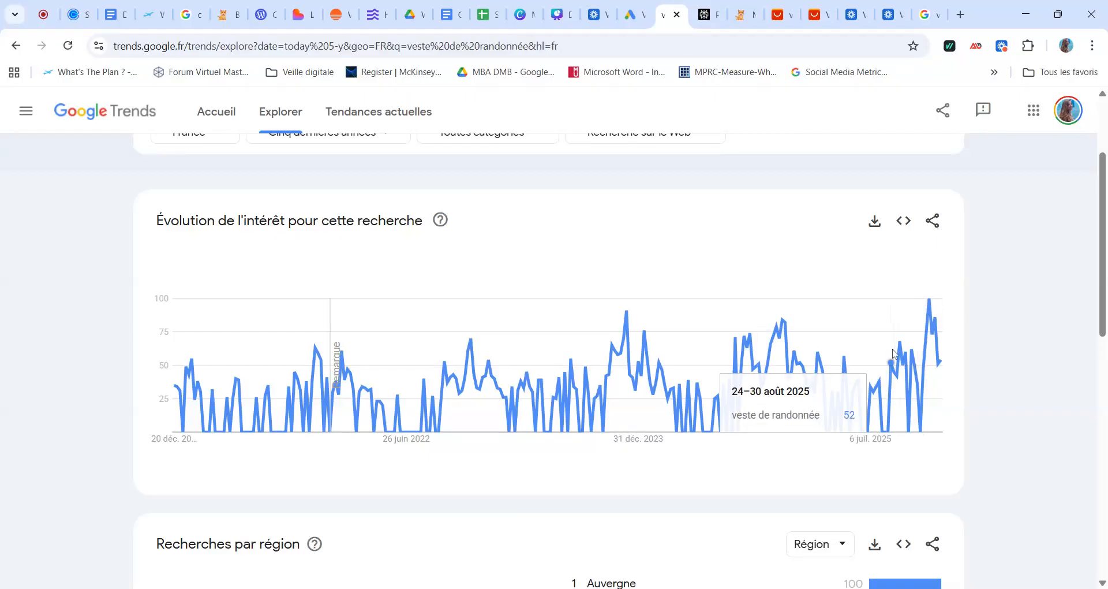
# - Add "veste imperméable" as a comparison search term alongside "veste de randonnée" in the trends exploration
pyautogui.scroll(2, 893, 353)
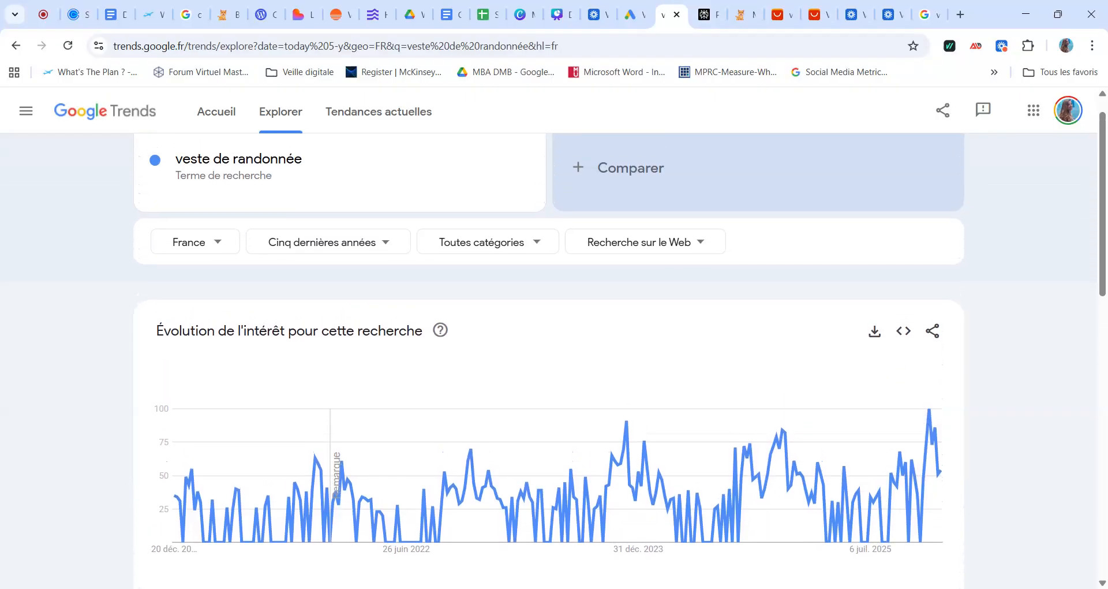
pyautogui.scroll(1, 555, 358)
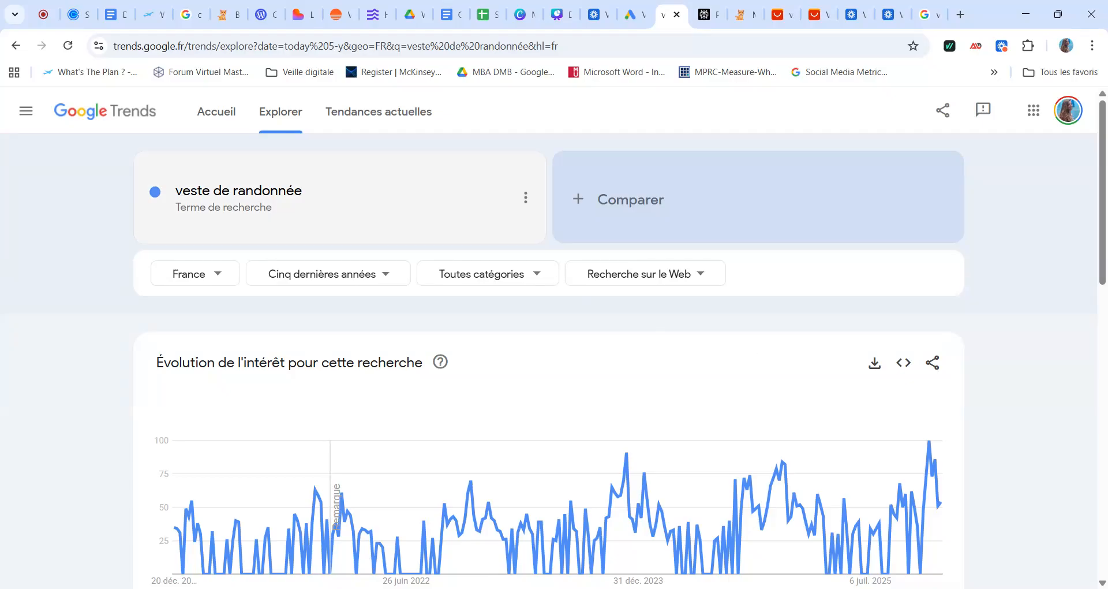
pyautogui.click(660, 209)
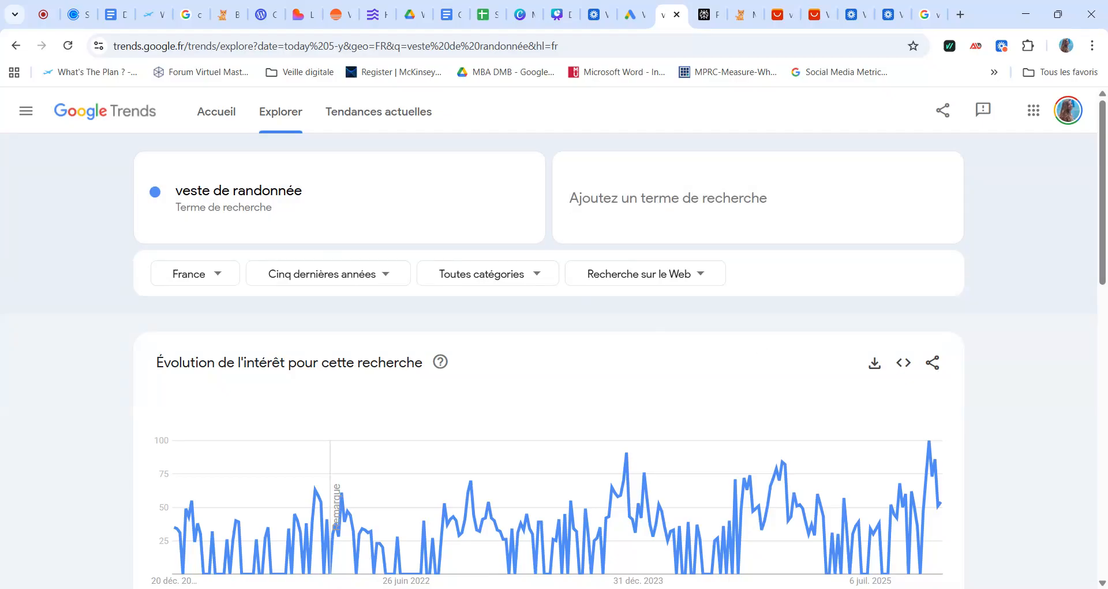
pyautogui.write('veste')
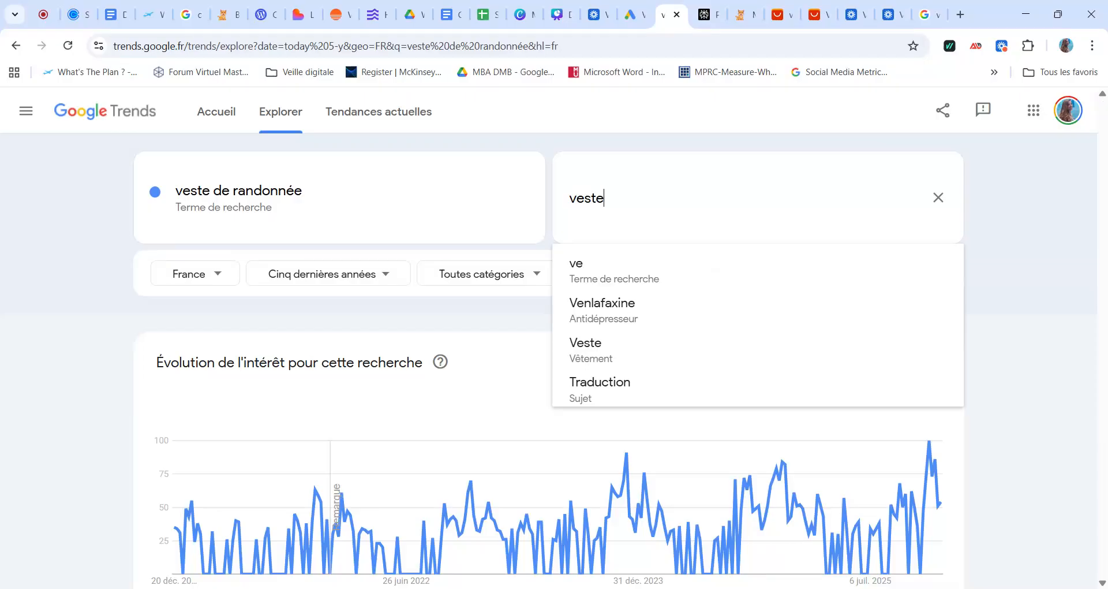
pyautogui.write(' imperméable')
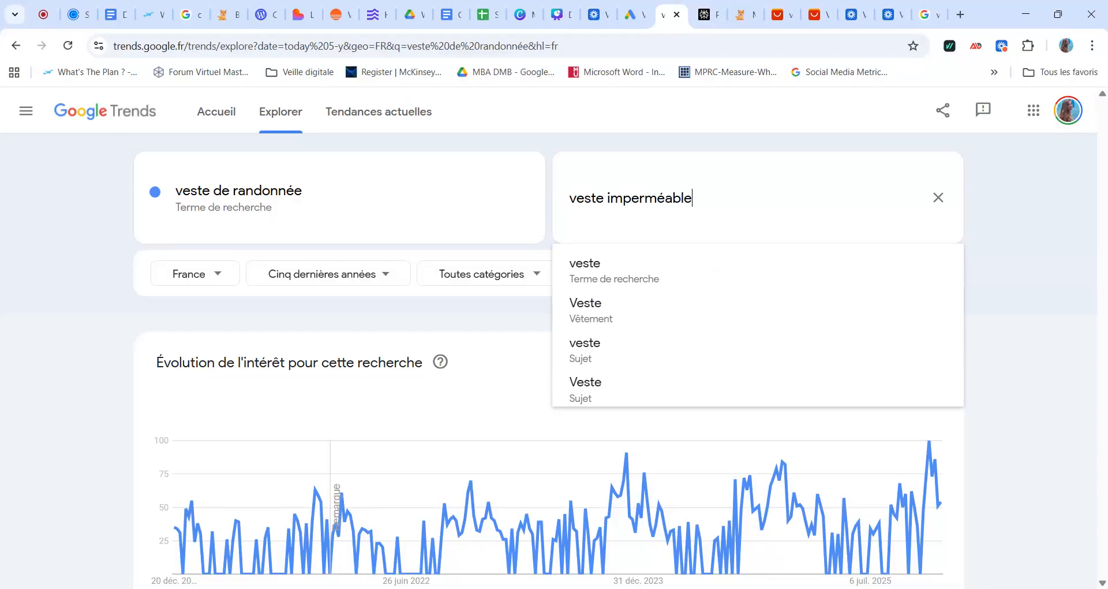
pyautogui.click(625, 265)
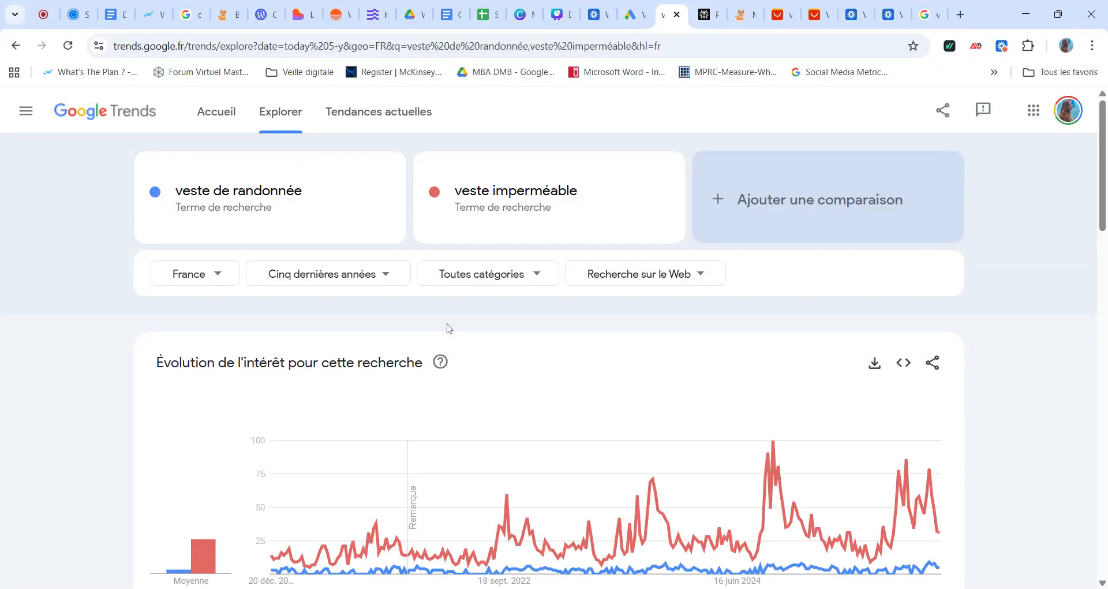
# - Examine the five-year interest chart comparing "veste de randonnée" with "veste imperméable" in France
pyautogui.scroll(-3, 449, 328)
pyautogui.scroll(2, 450, 335)
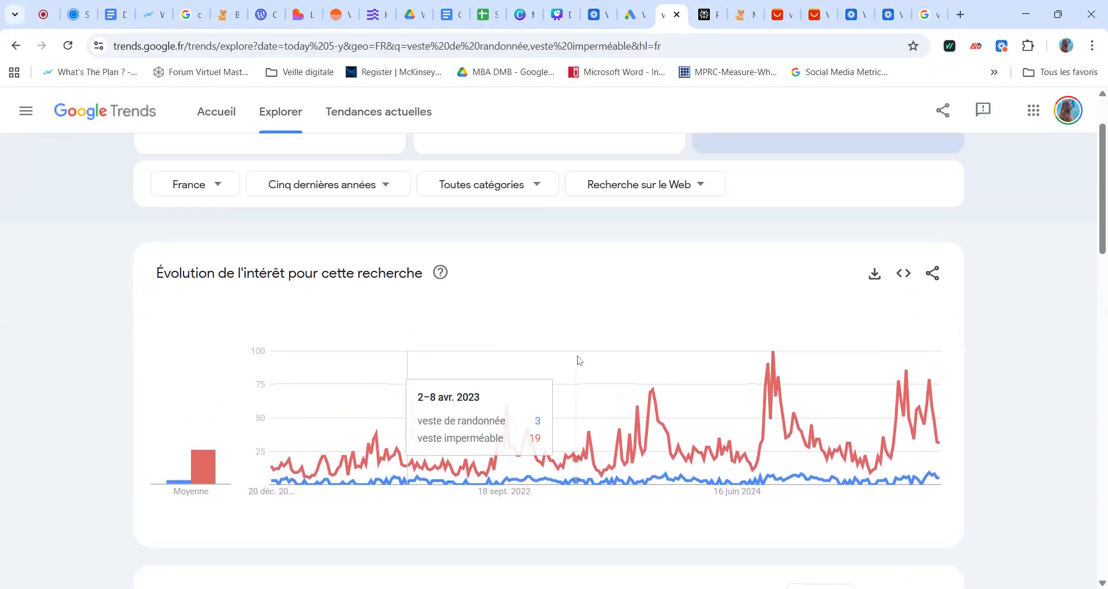
pyautogui.scroll(1, 579, 359)
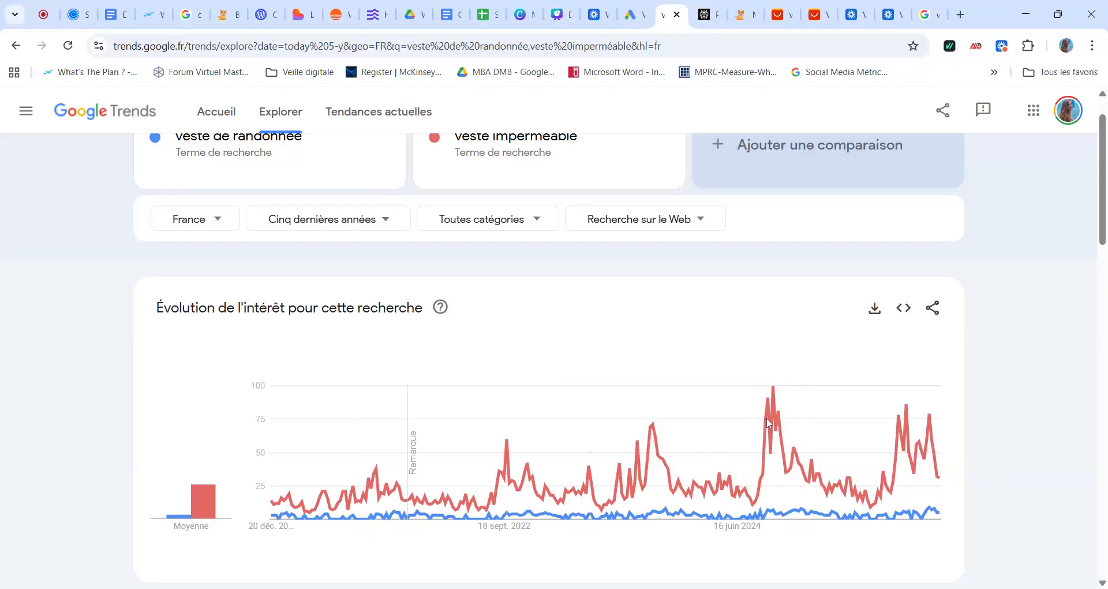
pyautogui.scroll(1, 768, 423)
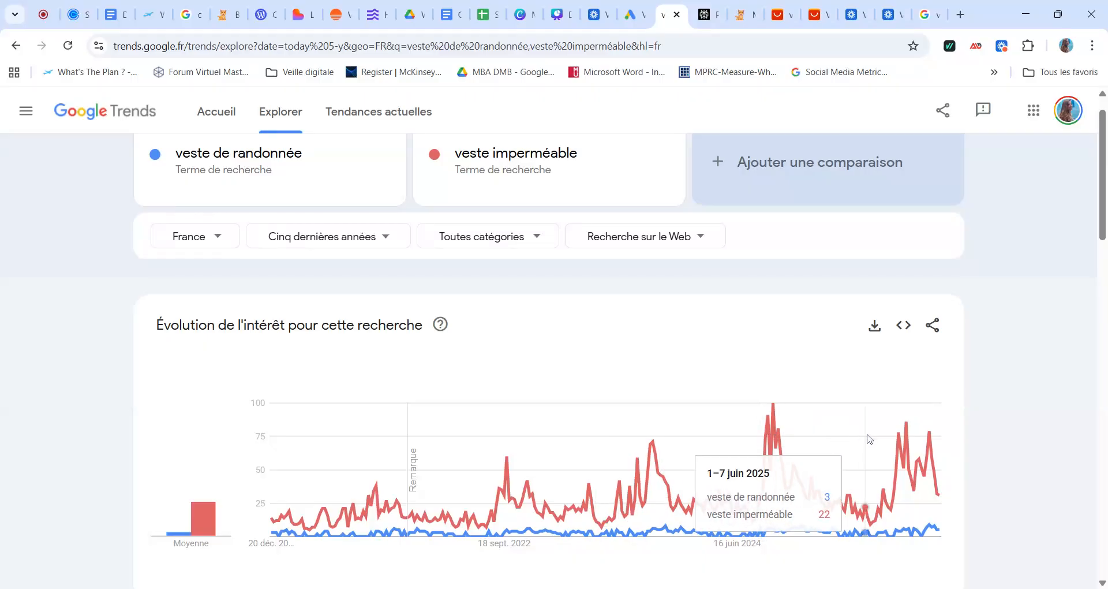
pyautogui.scroll(2, 872, 440)
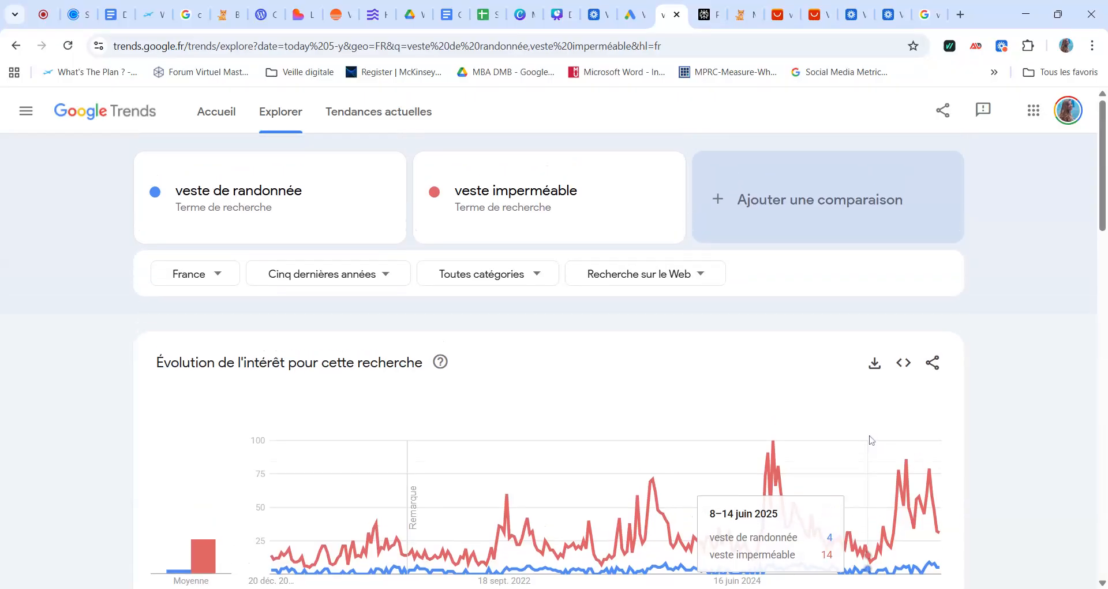
pyautogui.scroll(-1, 872, 440)
pyautogui.scroll(1, 871, 440)
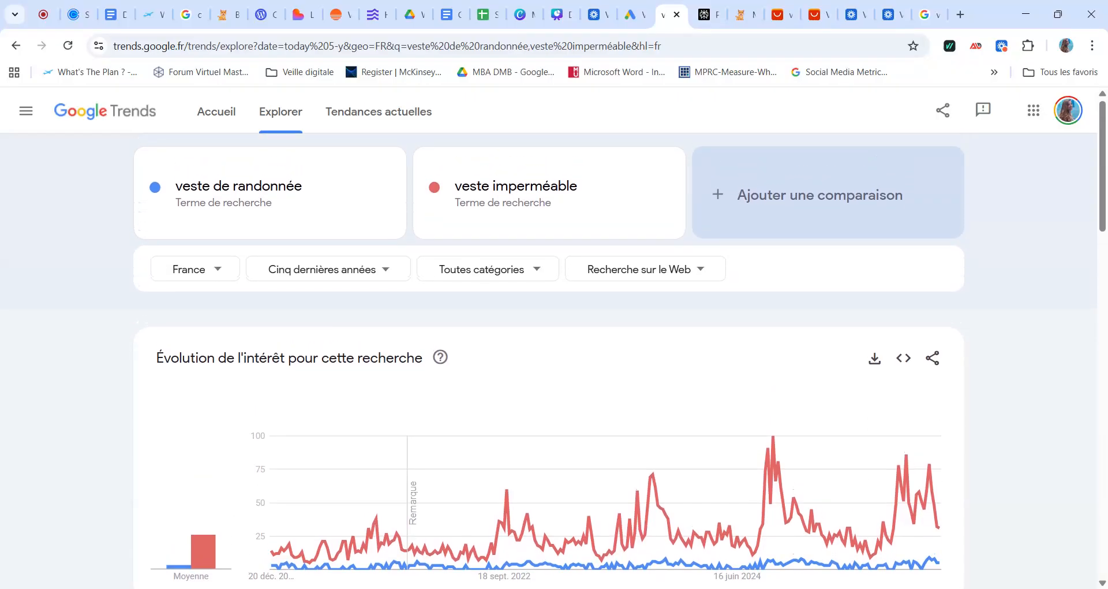
pyautogui.scroll(-1, 745, 398)
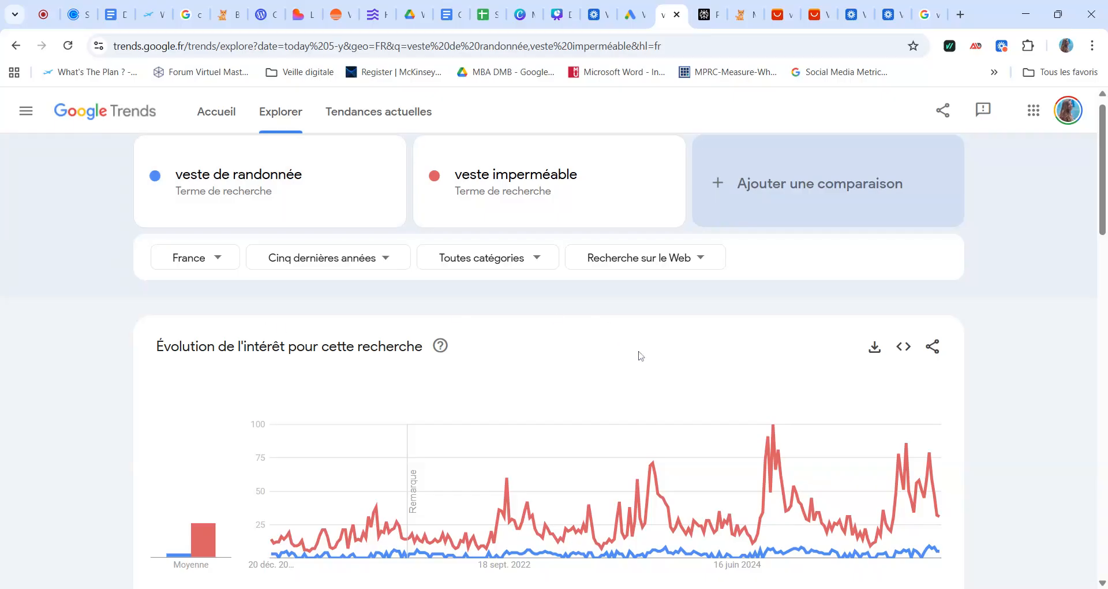
pyautogui.scroll(1, 638, 354)
pyautogui.scroll(-1, 638, 353)
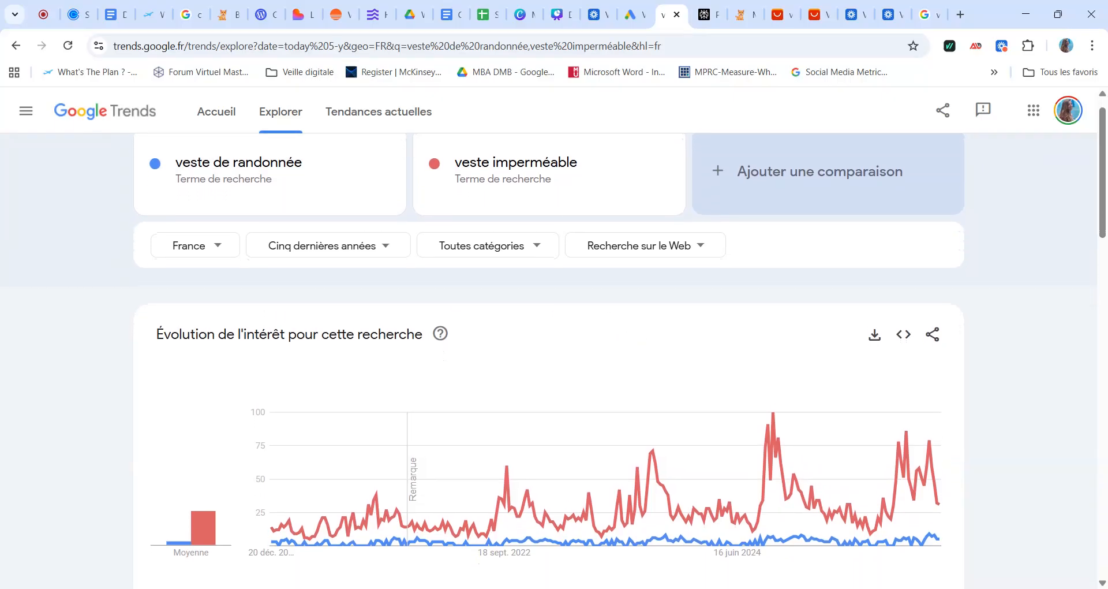
pyautogui.scroll(1, 620, 340)
pyautogui.scroll(-1, 620, 339)
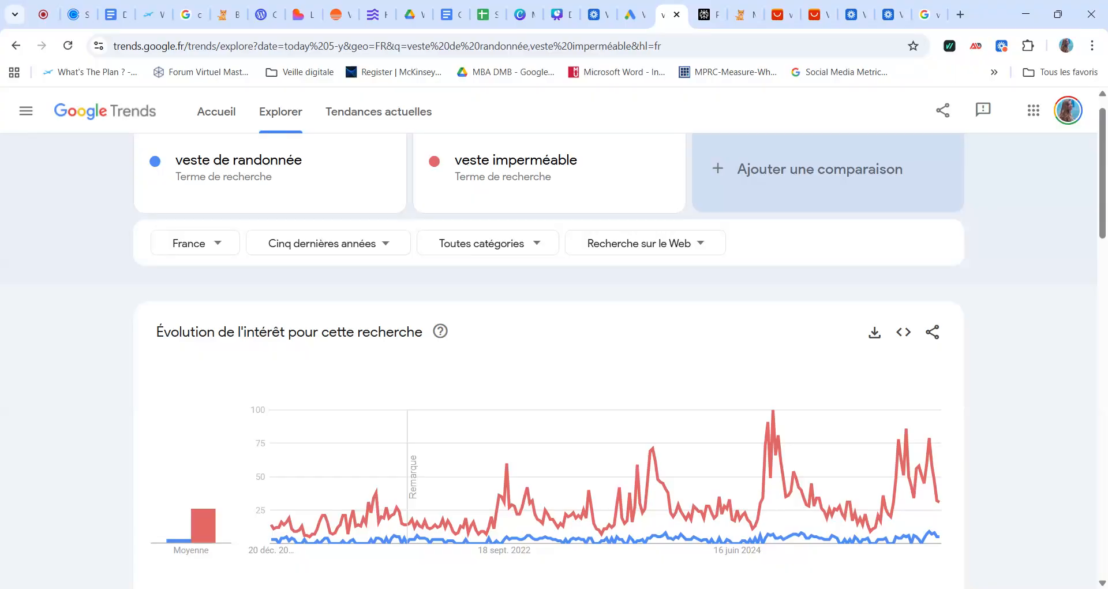
pyautogui.scroll(1, 620, 339)
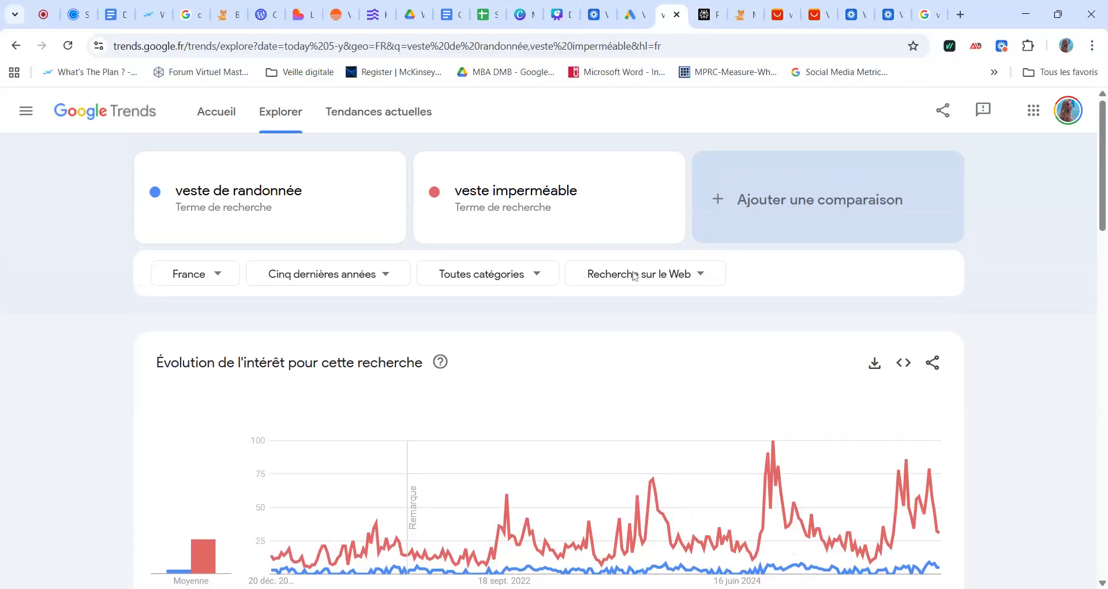
# - Switch to the product sheet in Google Docs and review the keyword entered under Mot clé principal
pyautogui.click(450, 14)
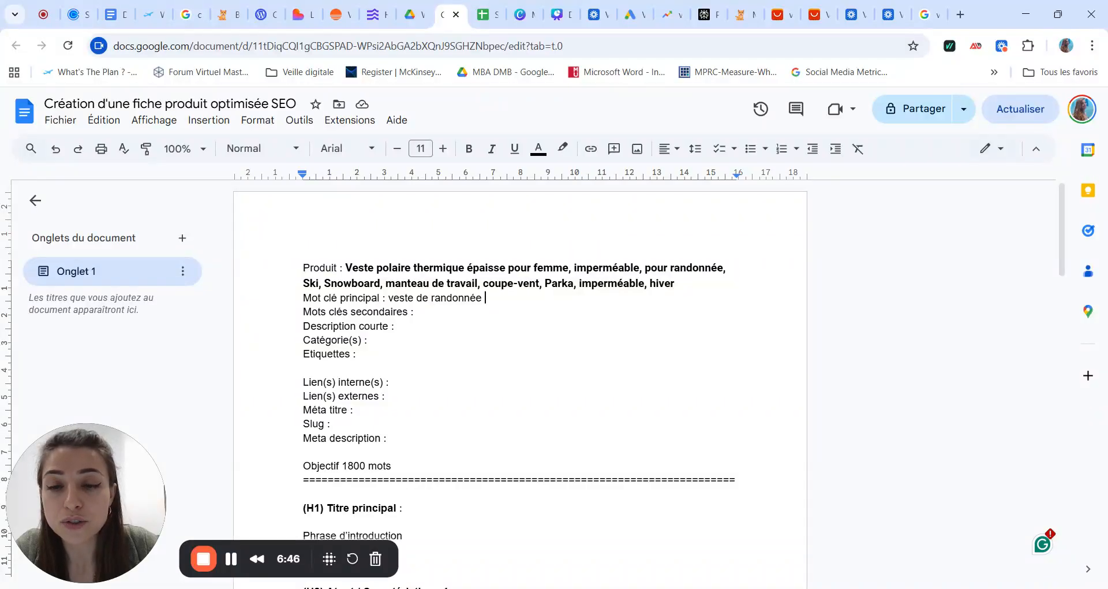
pyautogui.hotkey('ctrl', 'shift', 'Left')
pyautogui.hotkey('ctrl', 'shift', 'Left')
pyautogui.hotkey('ctrl', 'shift', 'Left')
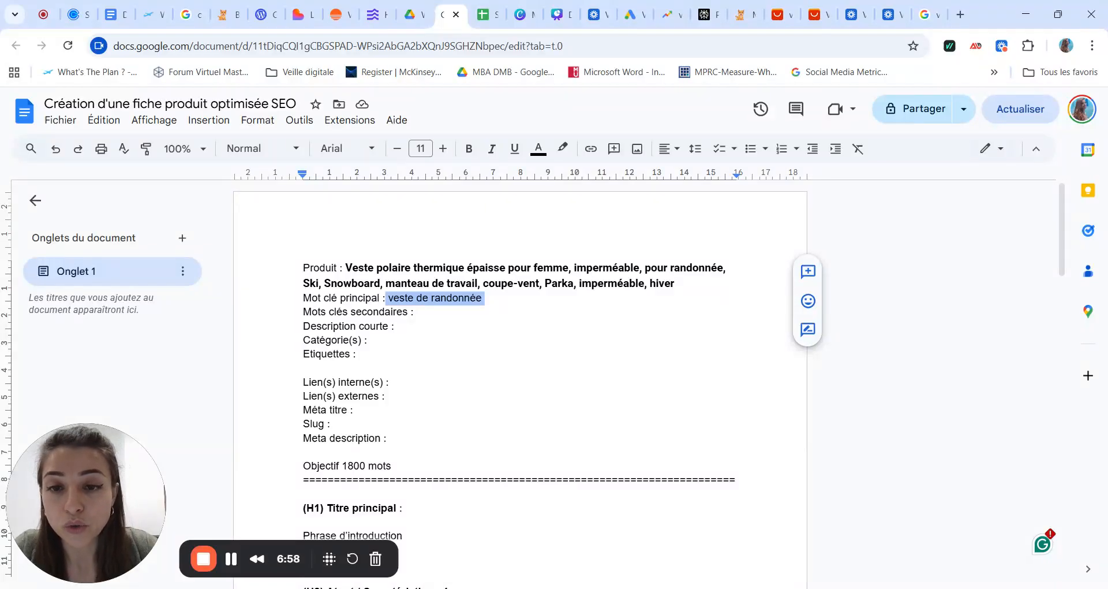
pyautogui.click(486, 298)
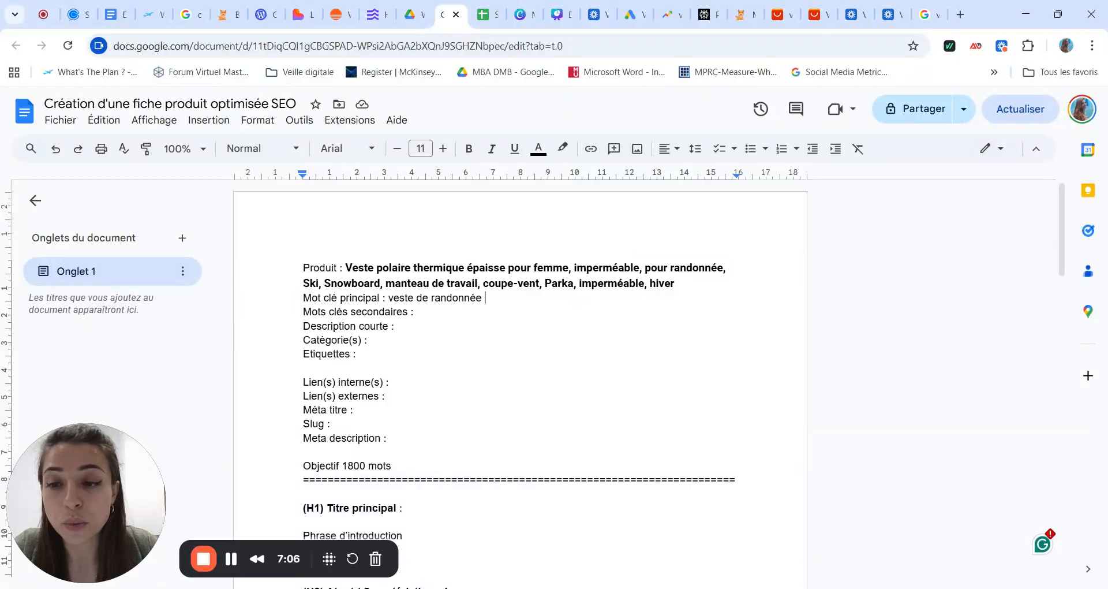
# - Switch to Google Ads and open the keyword planner, "Outil de planification des mots clés"
pyautogui.click(632, 21)
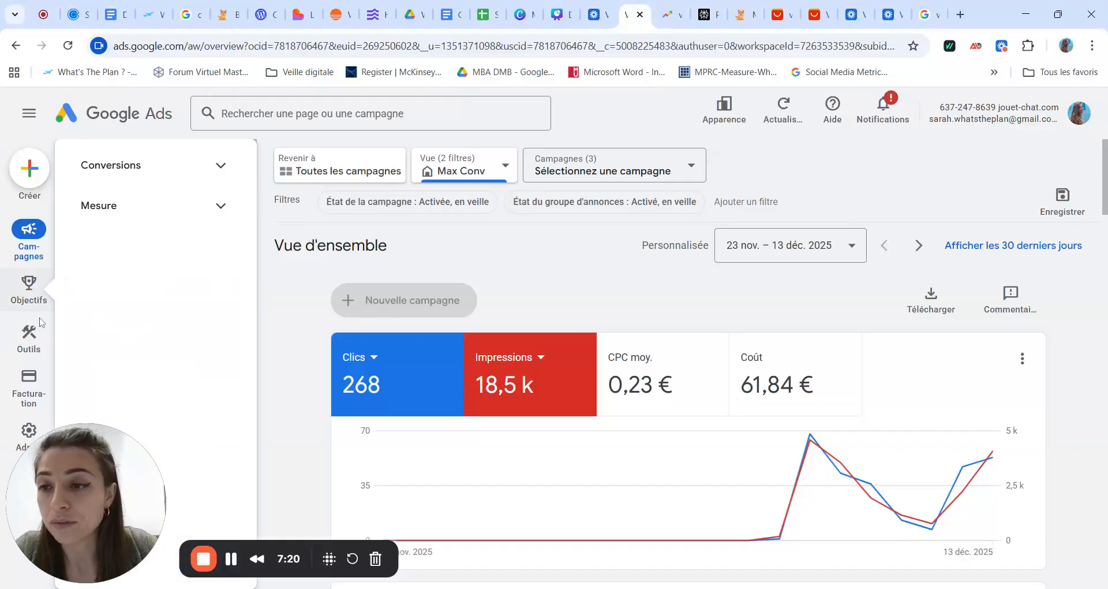
pyautogui.moveTo(23, 337)
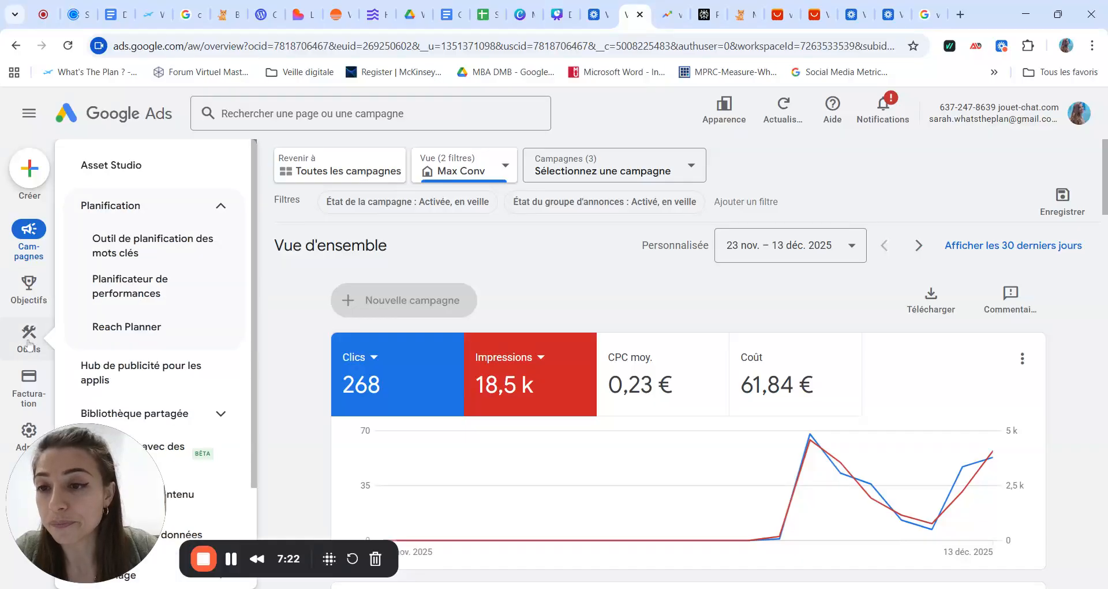
pyautogui.click(164, 257)
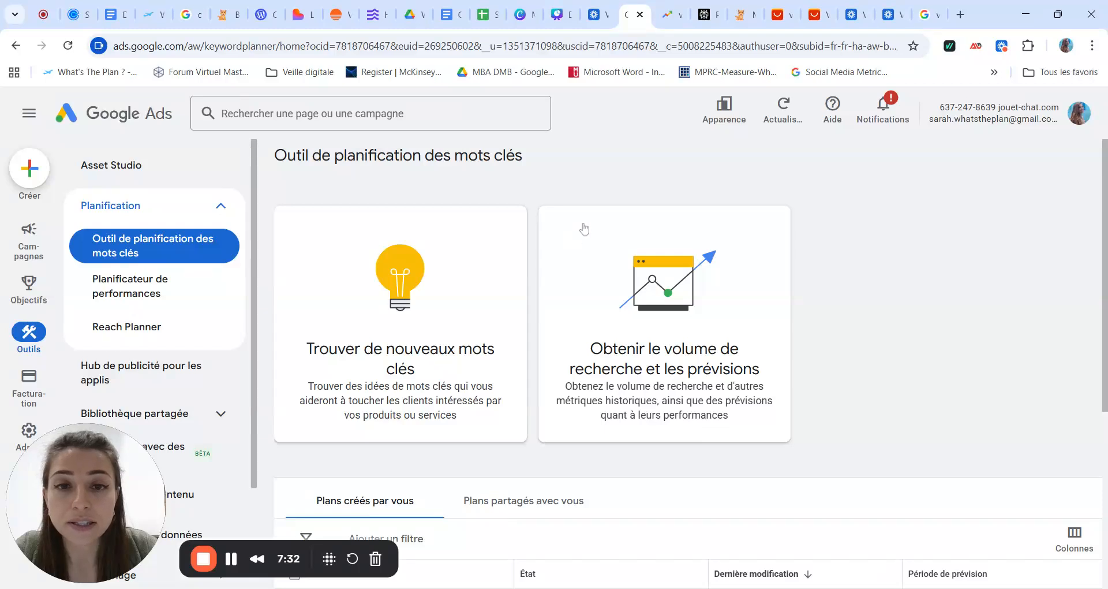
pyautogui.scroll(-1, 634, 185)
pyautogui.scroll(1, 372, 284)
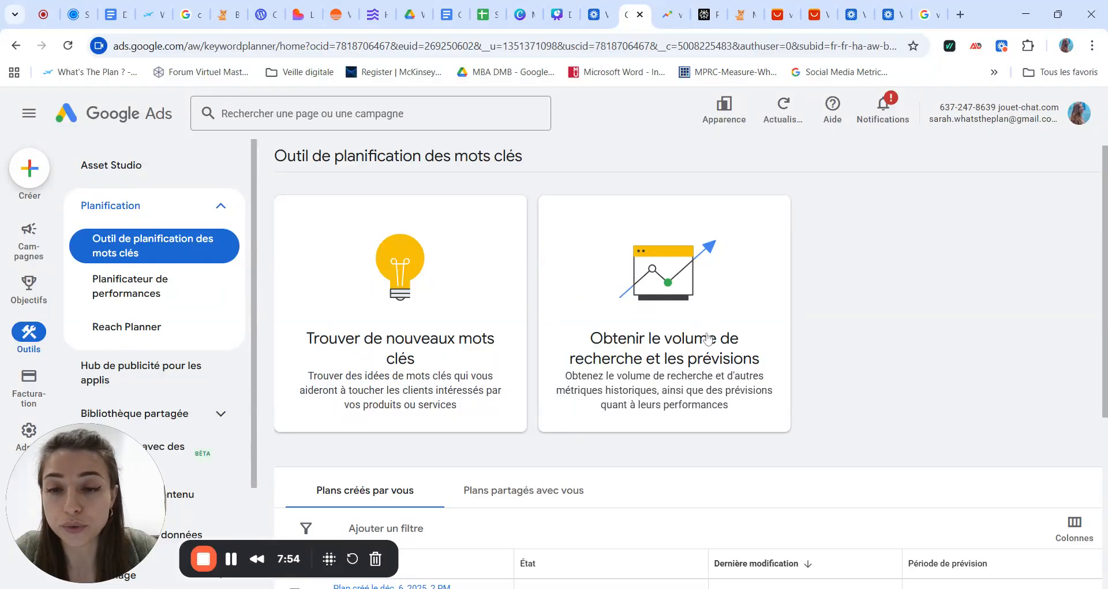
# - Find new keyword ideas for "veste de randonnée" in French for France
pyautogui.click(403, 283)
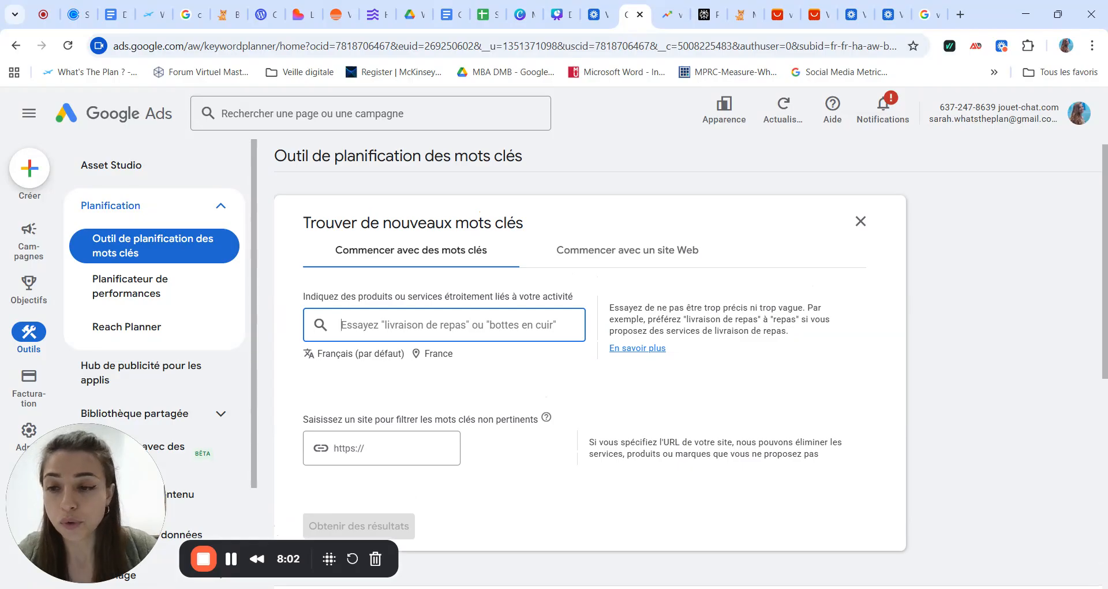
pyautogui.write('veste')
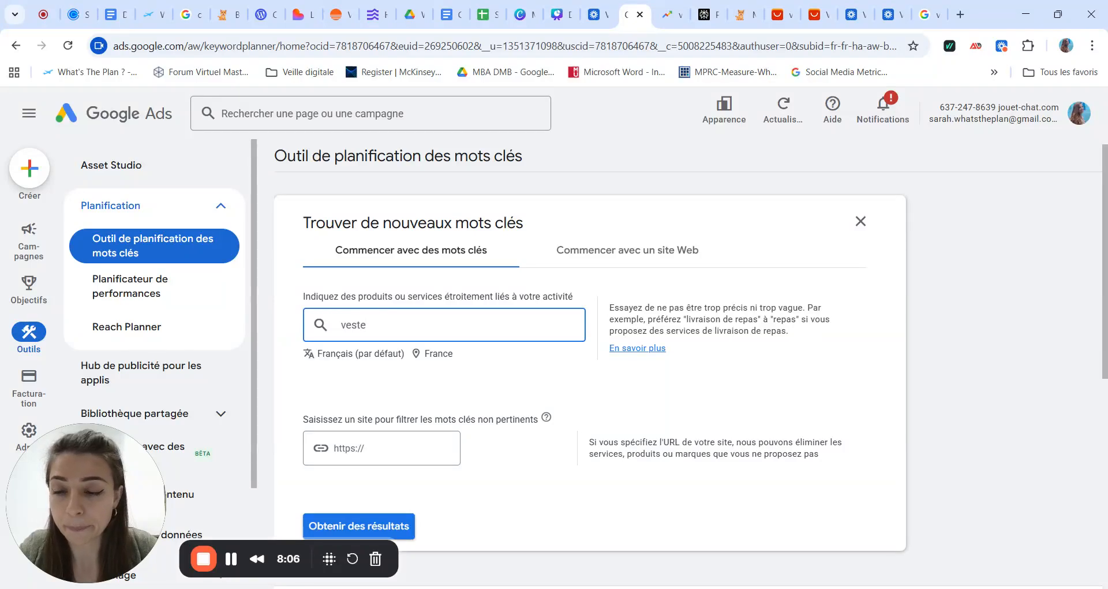
pyautogui.write(' de randonnée')
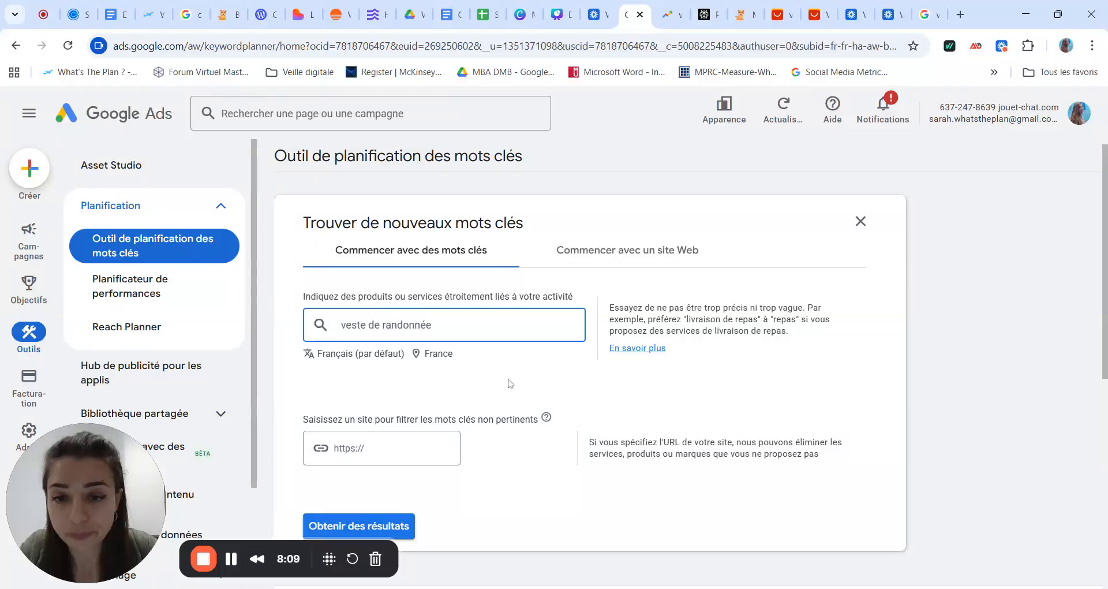
pyautogui.scroll(-1, 510, 384)
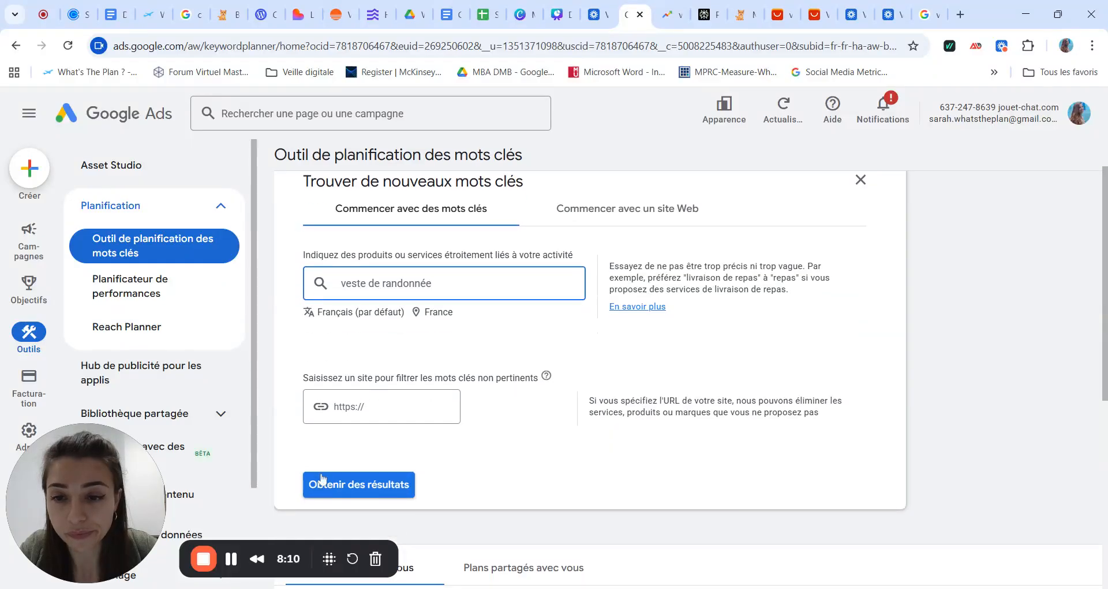
pyautogui.click(385, 488)
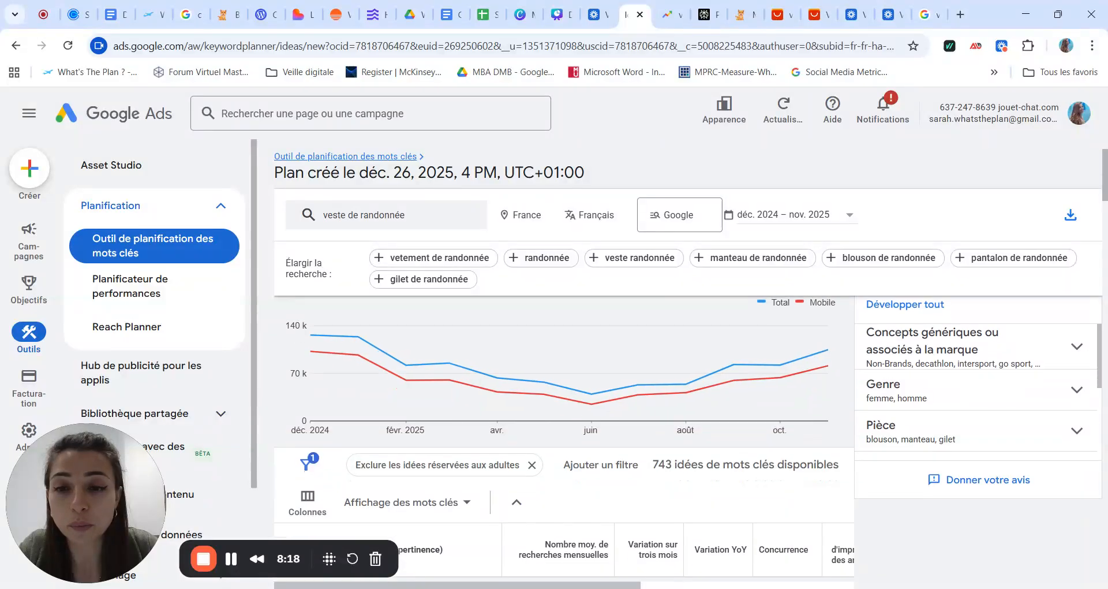
# - Examine the monthly total and mobile search volumes on the chart from December 2024 to November 2025
pyautogui.moveTo(368, 357)
pyautogui.moveTo(592, 390)
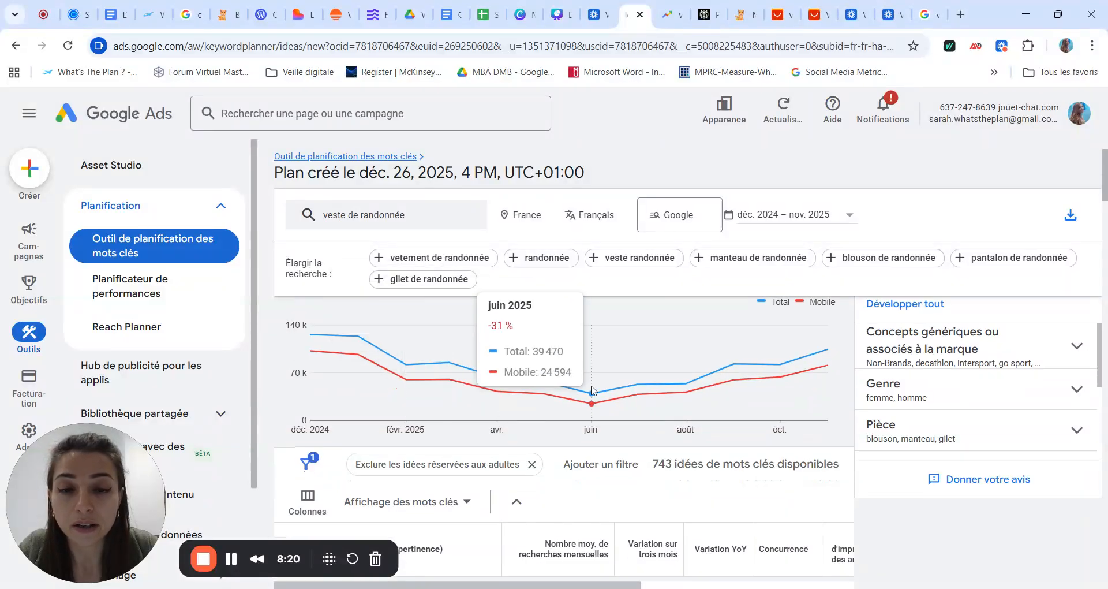
pyautogui.scroll(-1, 591, 390)
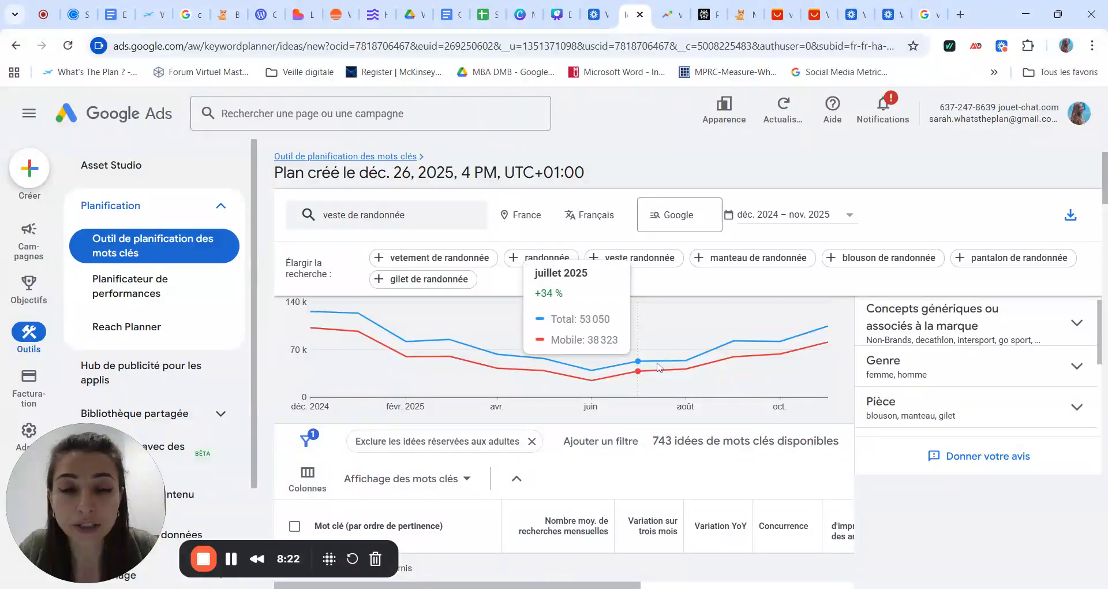
pyautogui.moveTo(683, 361)
pyautogui.moveTo(779, 342)
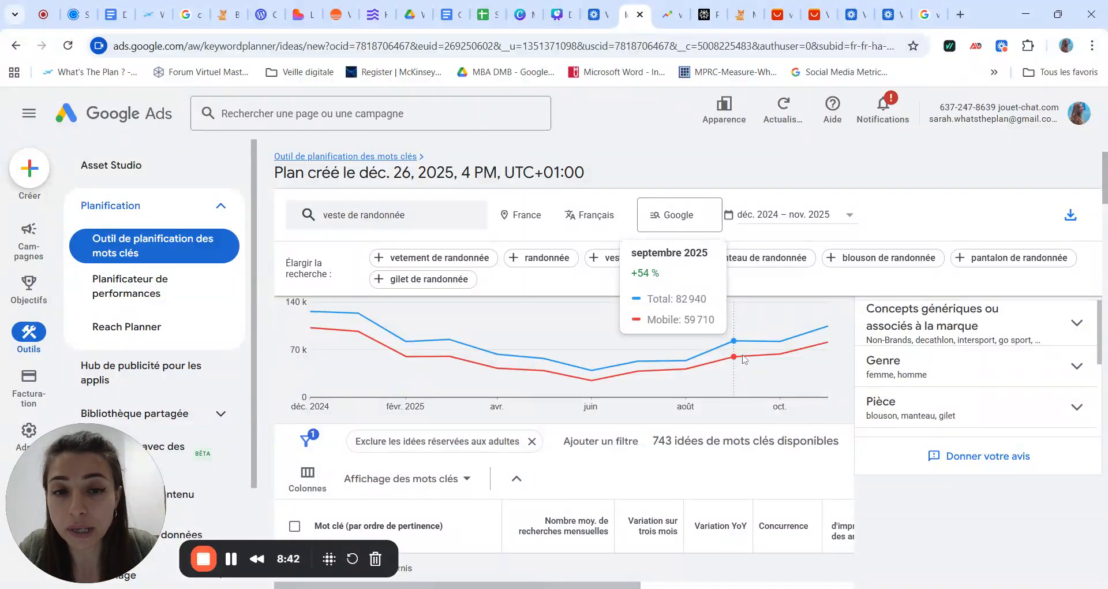
# - Examine the average monthly searches and competition for "veste de randonnée" and the suggested keyword ideas
pyautogui.scroll(-2, 740, 359)
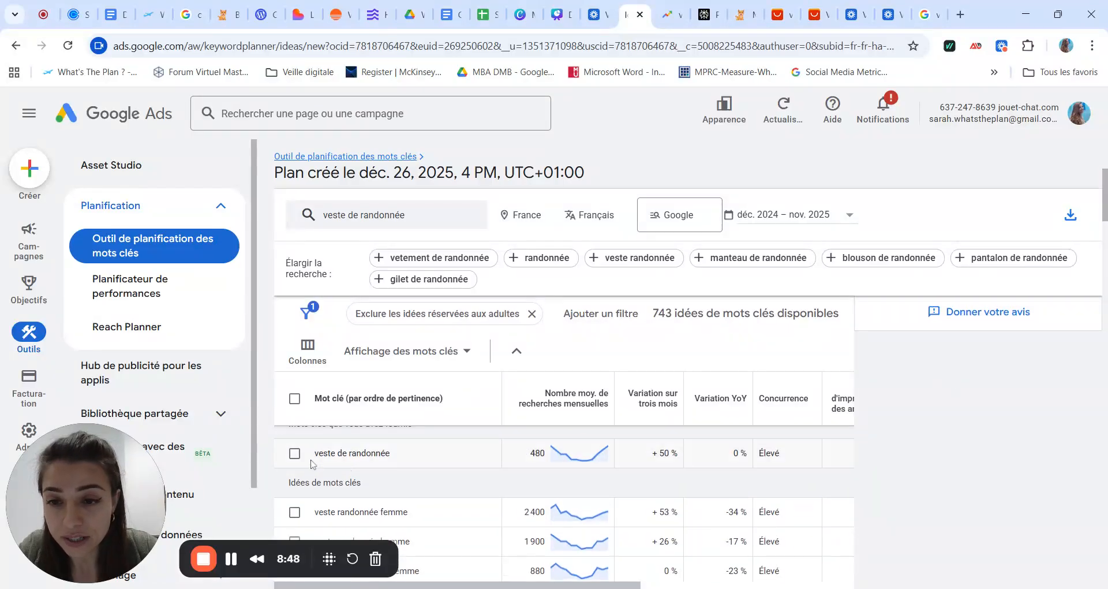
pyautogui.moveTo(314, 453); pyautogui.dragTo(389, 453)
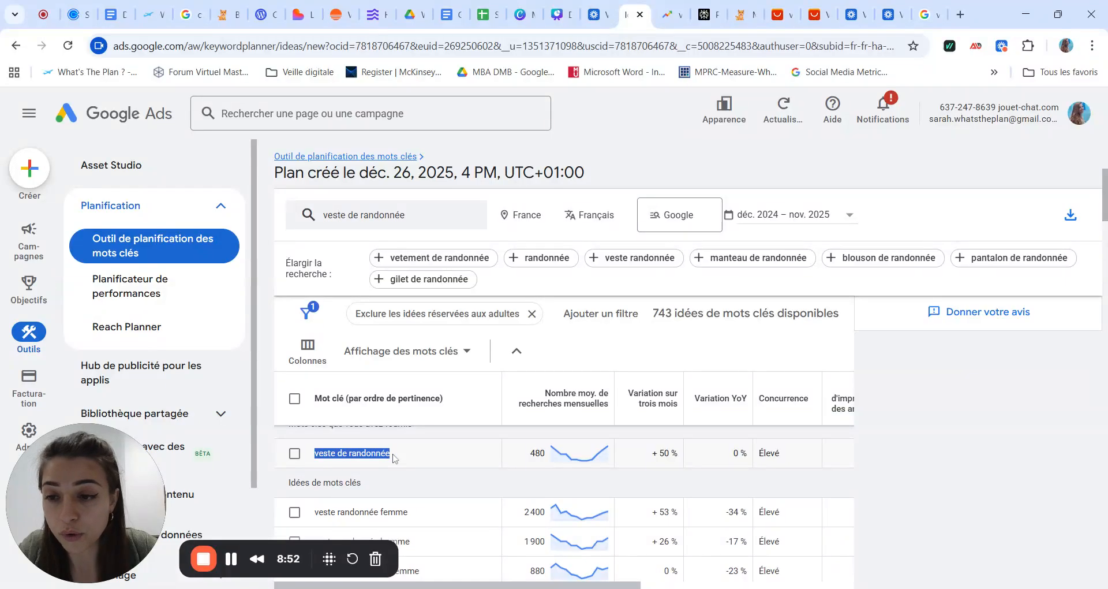
pyautogui.scroll(-1, 306, 450)
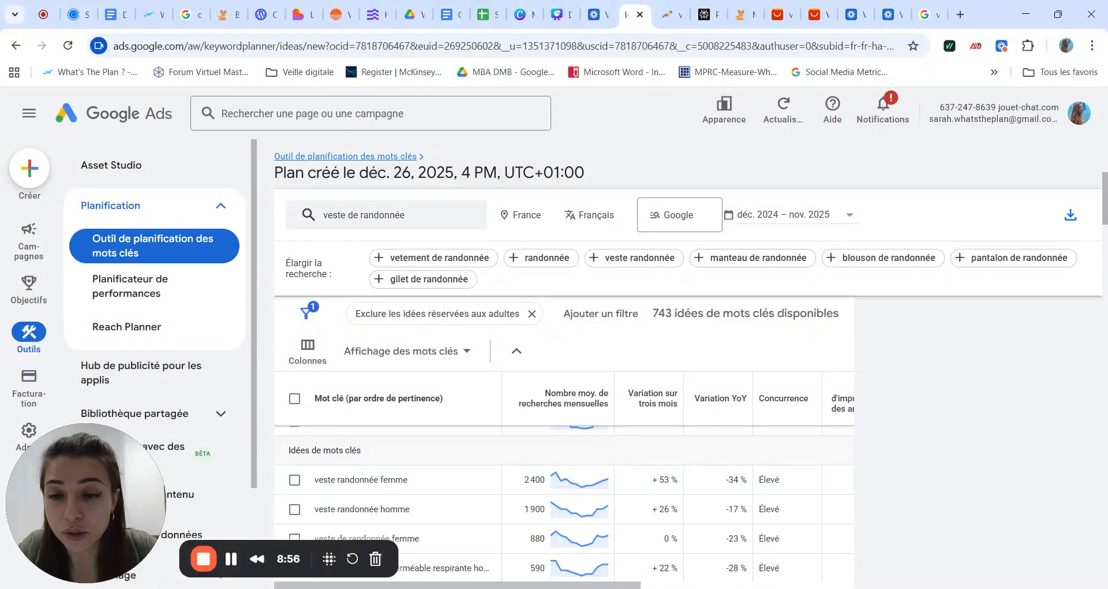
pyautogui.moveTo(362, 450); pyautogui.dragTo(288, 453)
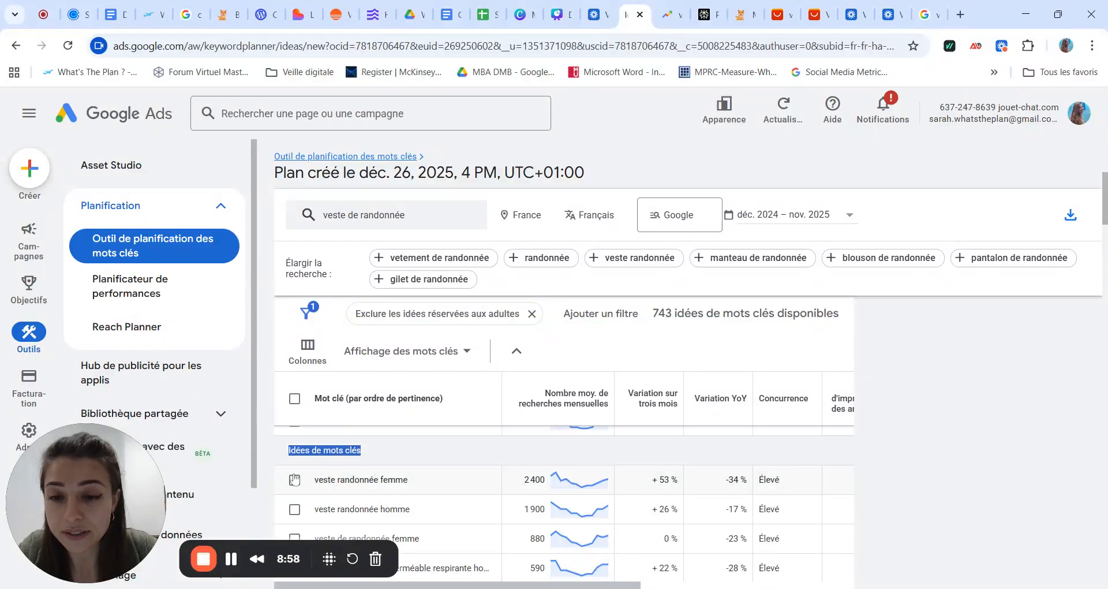
pyautogui.scroll(-1, 563, 502)
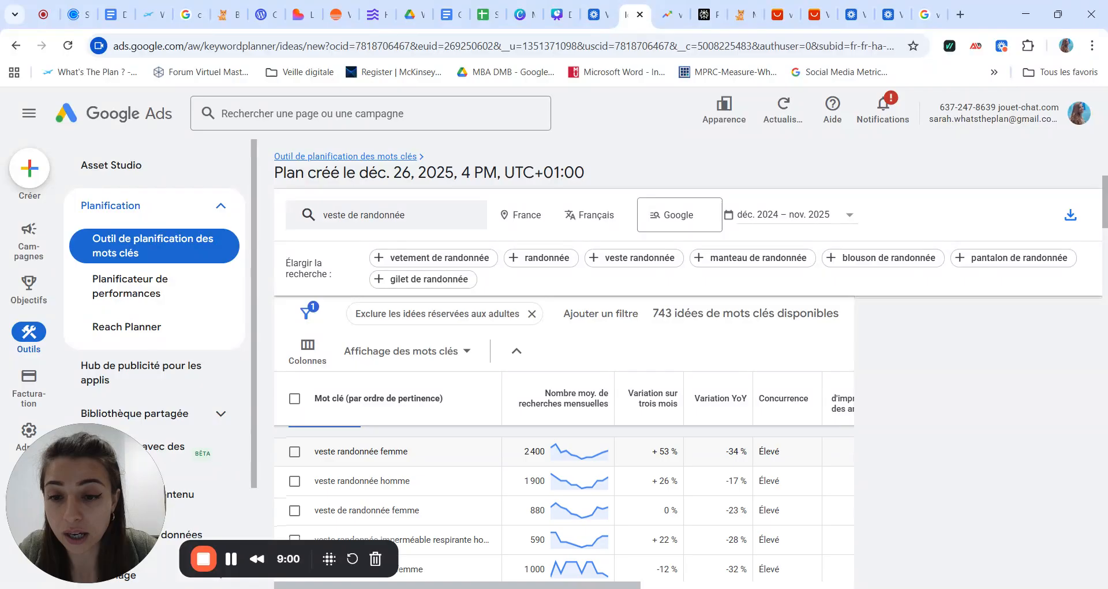
# - Sort the keyword ideas by average monthly searches, from highest to lowest
pyautogui.scroll(-1, 564, 502)
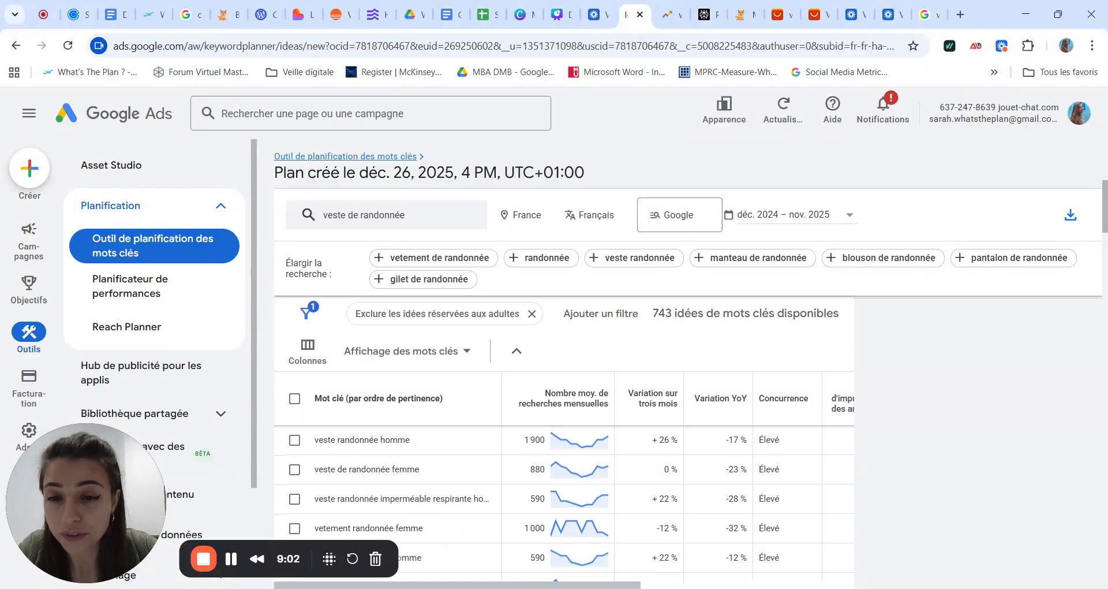
pyautogui.scroll(-1, 379, 486)
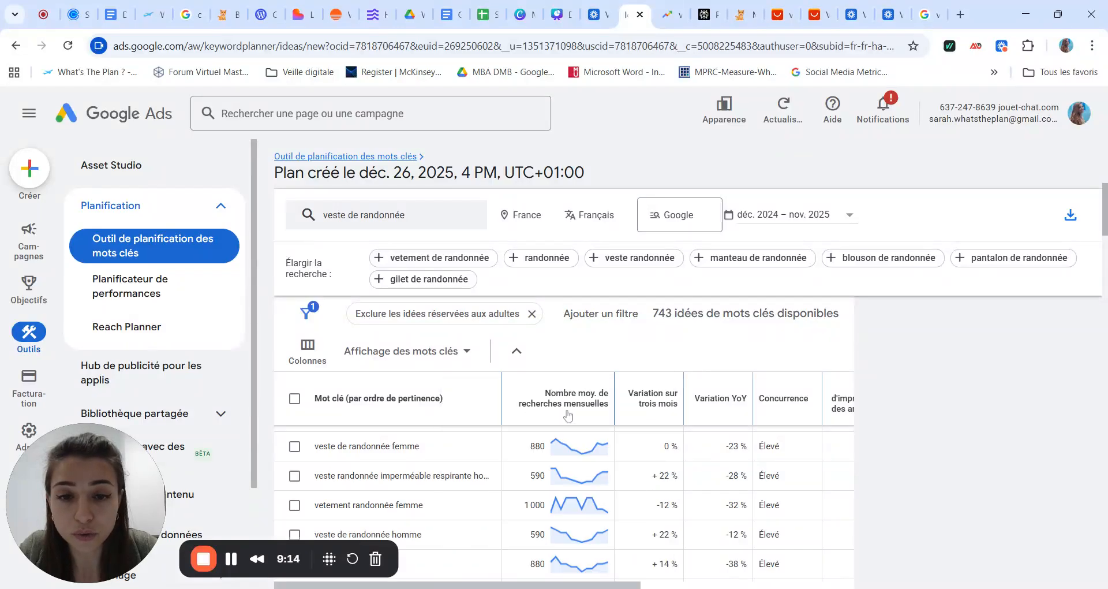
pyautogui.scroll(-2, 575, 406)
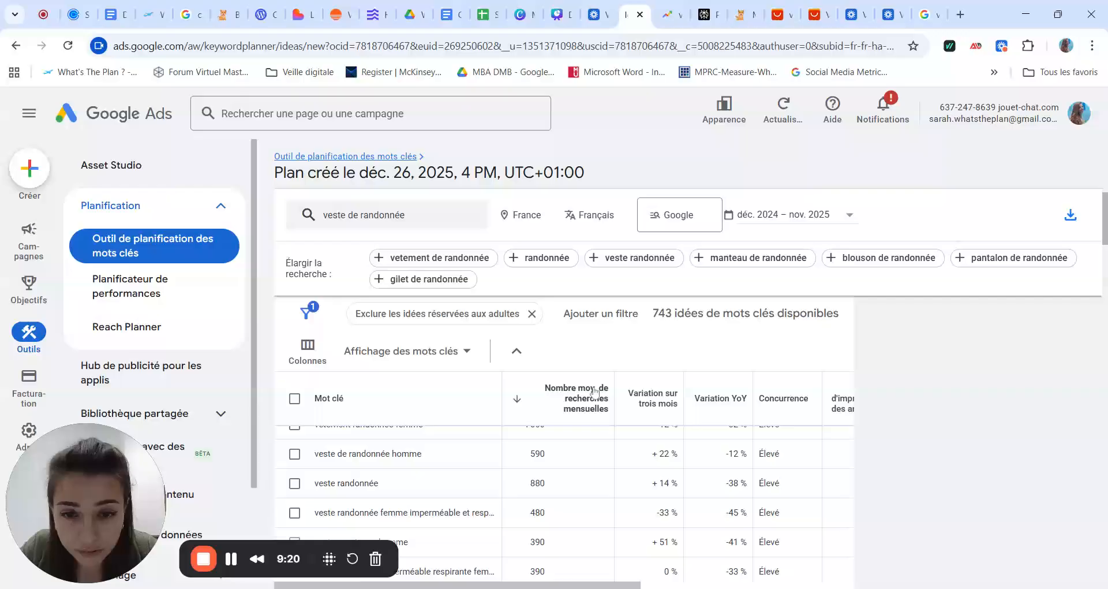
pyautogui.scroll(-3, 595, 393)
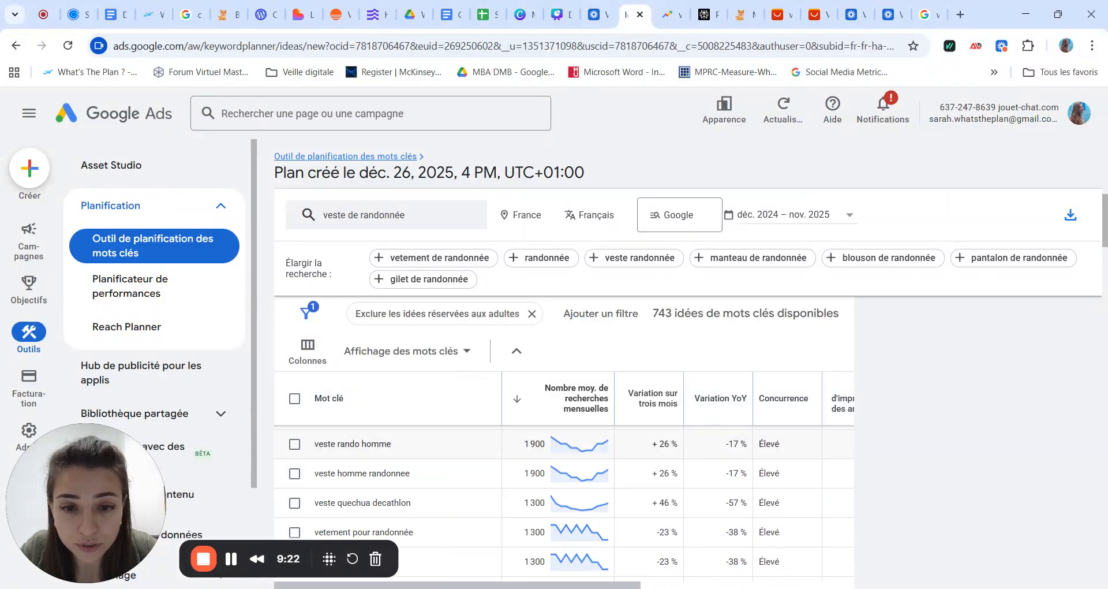
pyautogui.scroll(3, 594, 392)
pyautogui.scroll(3, 890, 414)
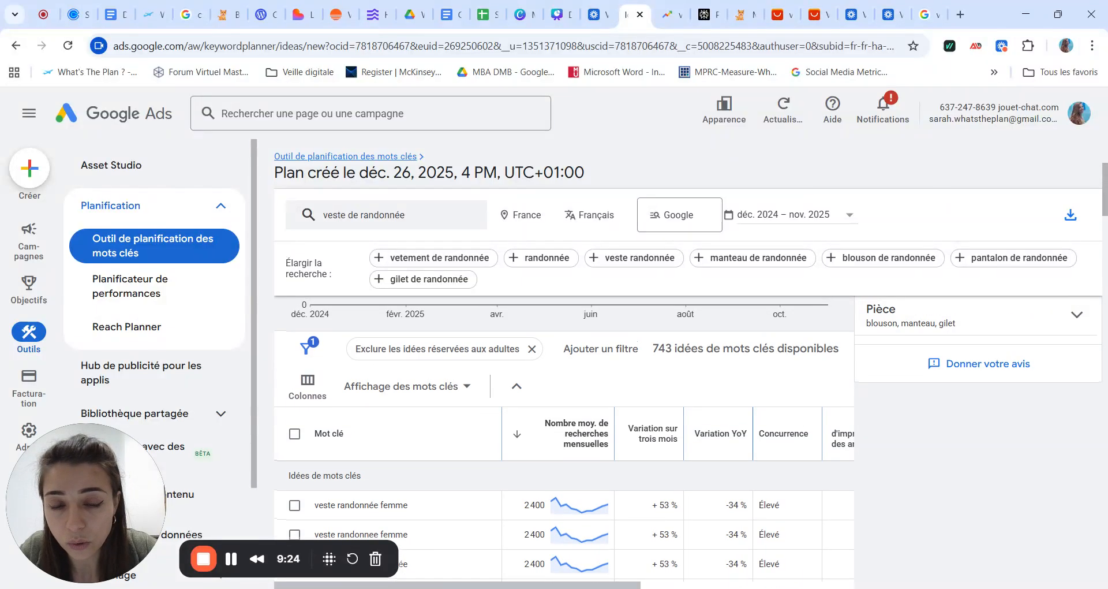
# - Examine the sorted keyword ideas, comparing their average monthly searches, trend curves and competition
pyautogui.scroll(-3, 937, 455)
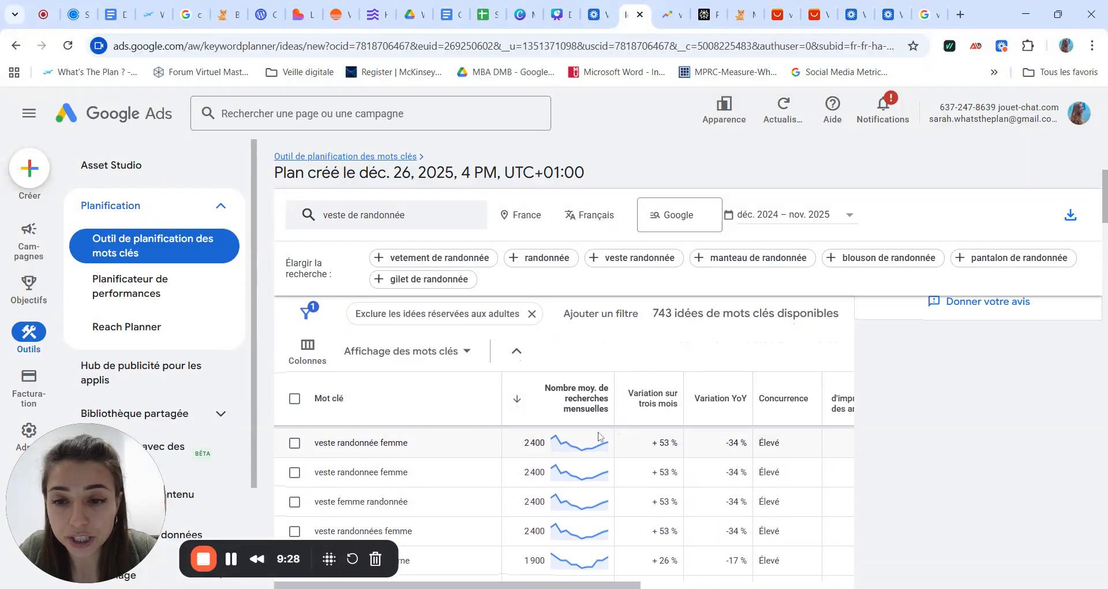
pyautogui.scroll(-2, 555, 448)
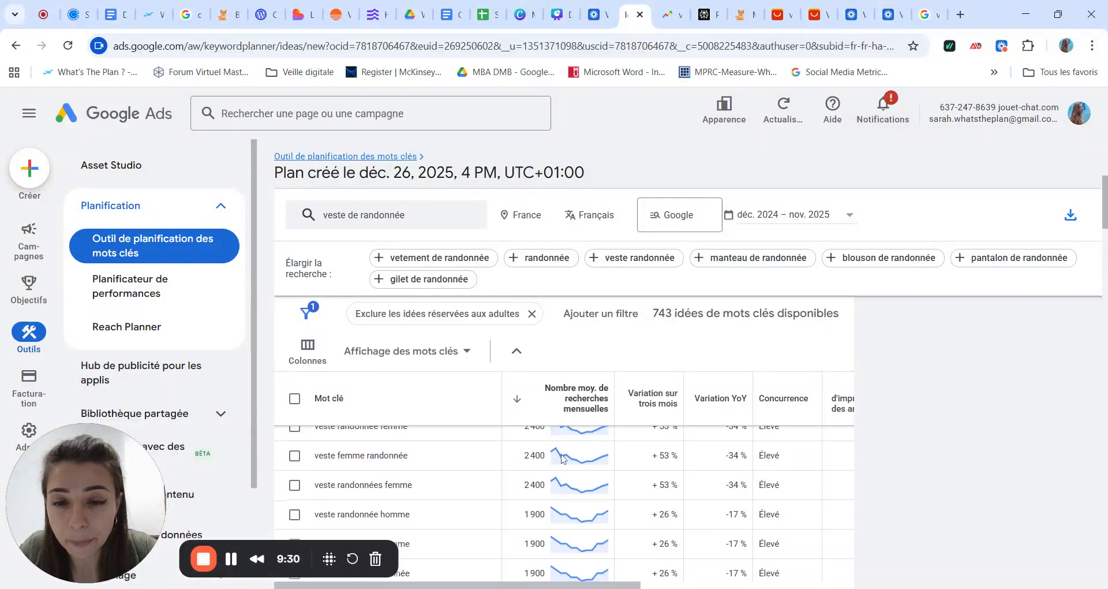
pyautogui.moveTo(561, 457)
pyautogui.scroll(-5, 561, 457)
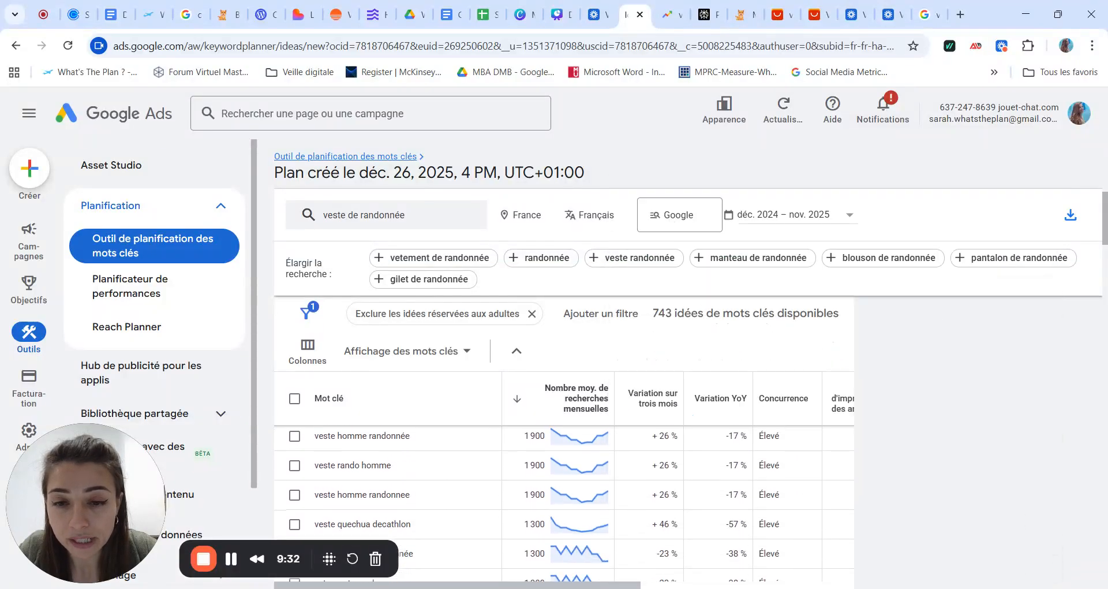
pyautogui.scroll(-1, 542, 475)
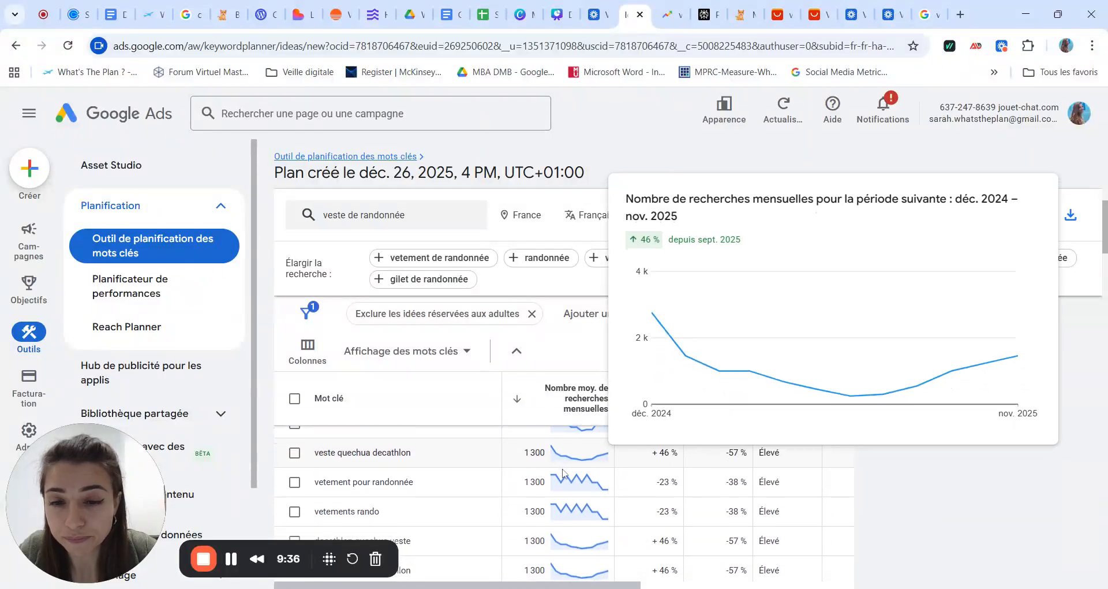
pyautogui.scroll(-1, 560, 470)
pyautogui.scroll(-1, 562, 474)
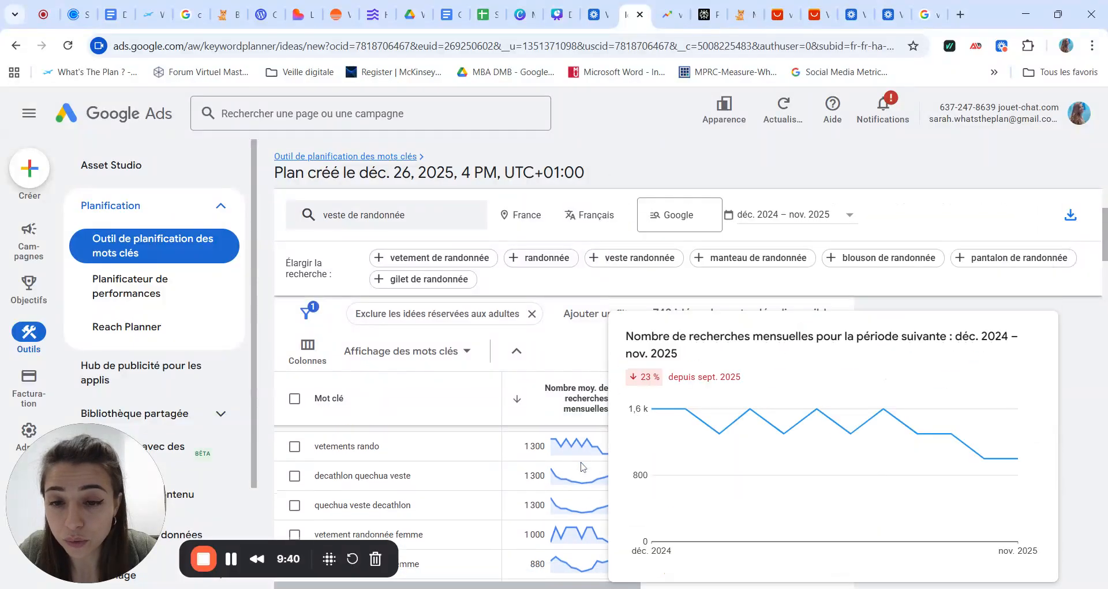
pyautogui.scroll(-1, 577, 473)
pyautogui.scroll(1, 577, 473)
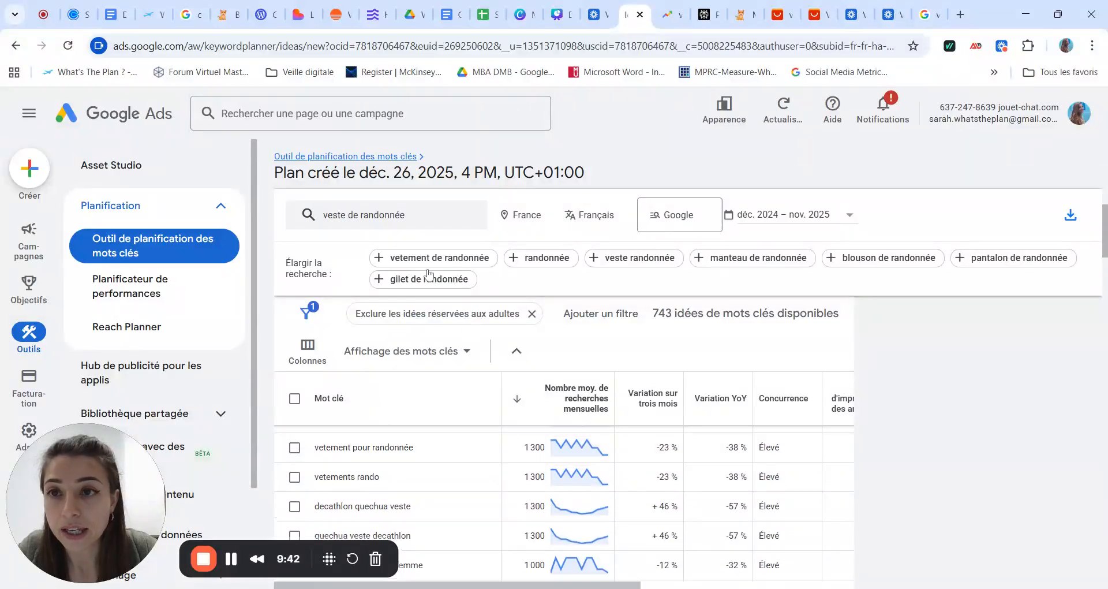
# - Switch to the product sheet in Google Docs and place the cursor after "Mots clés secondaires :"
pyautogui.click(454, 15)
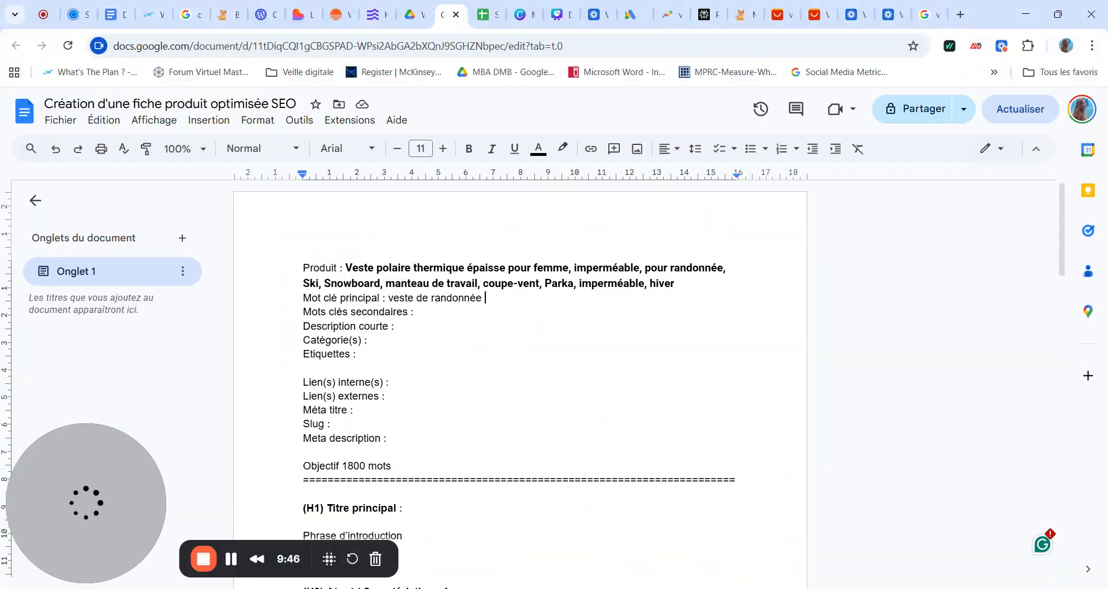
pyautogui.moveTo(303, 312); pyautogui.dragTo(408, 312)
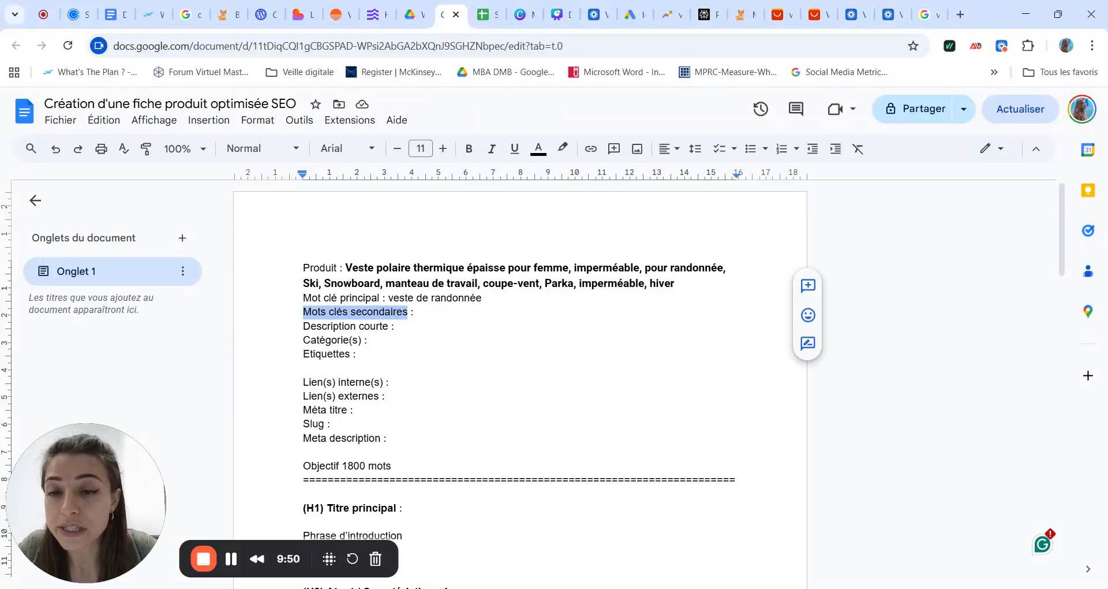
pyautogui.click(417, 311)
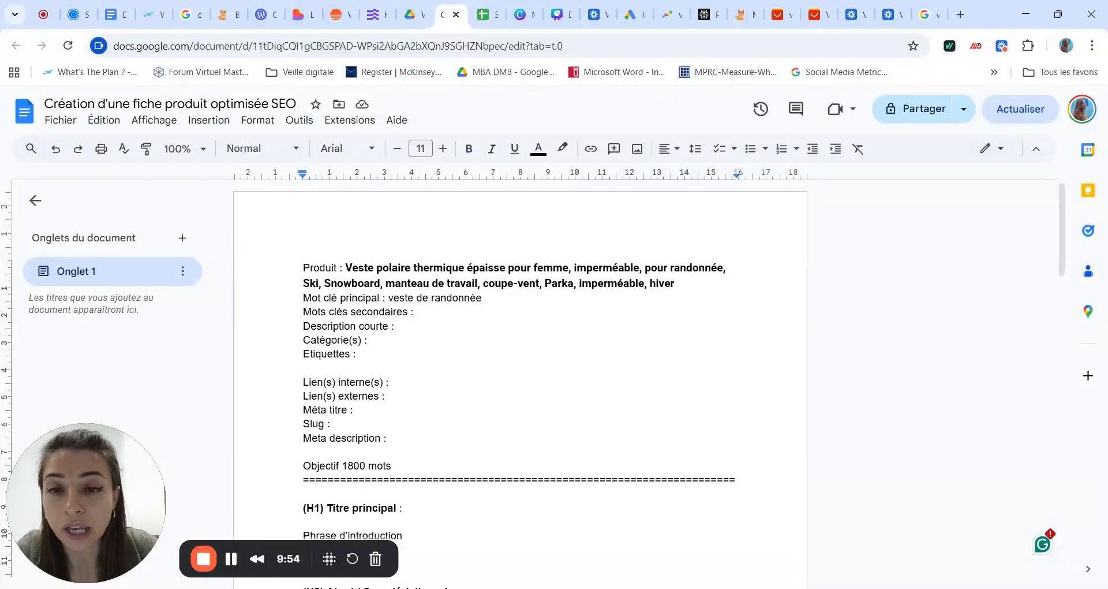
pyautogui.moveTo(485, 298); pyautogui.dragTo(386, 298)
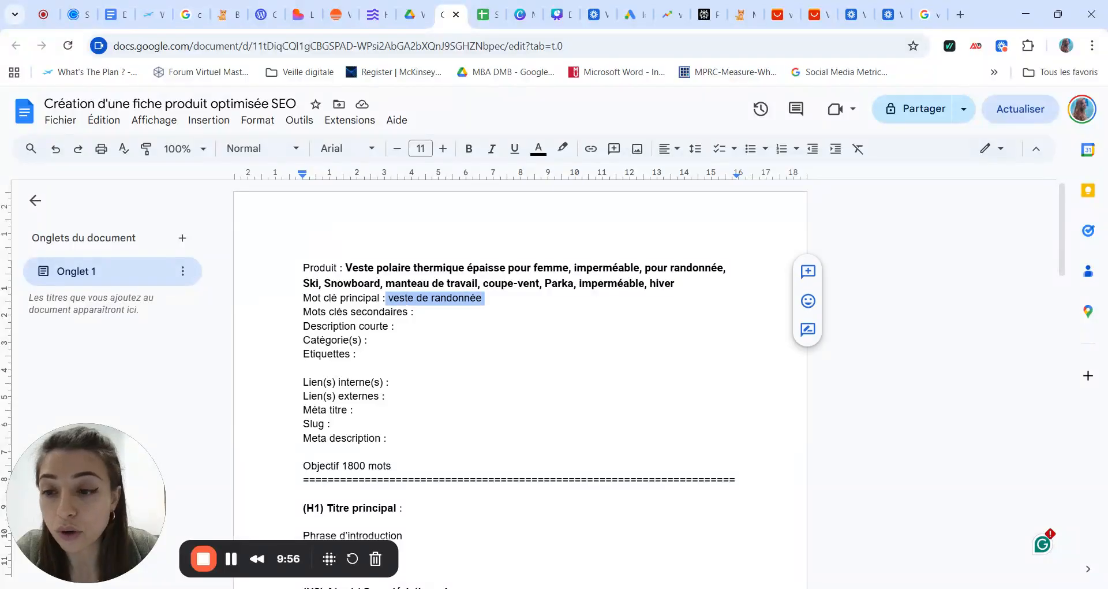
pyautogui.click(418, 312)
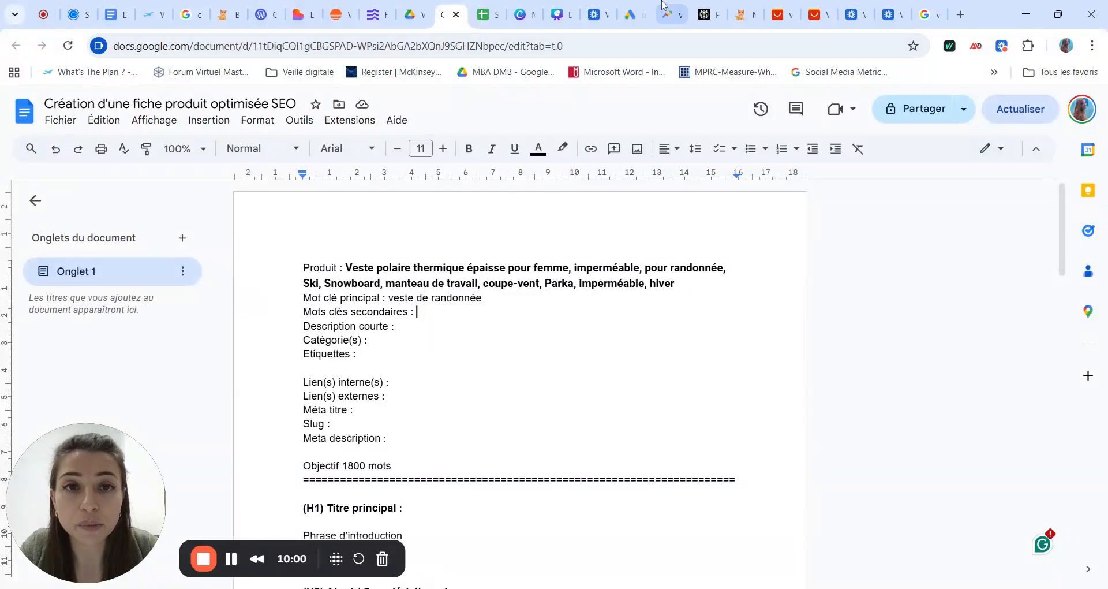
# - Check the most searched women's keyword ideas in Google Ads and add "veste randonnée femme," to the secondary keywords in Google Docs
pyautogui.click(633, 18)
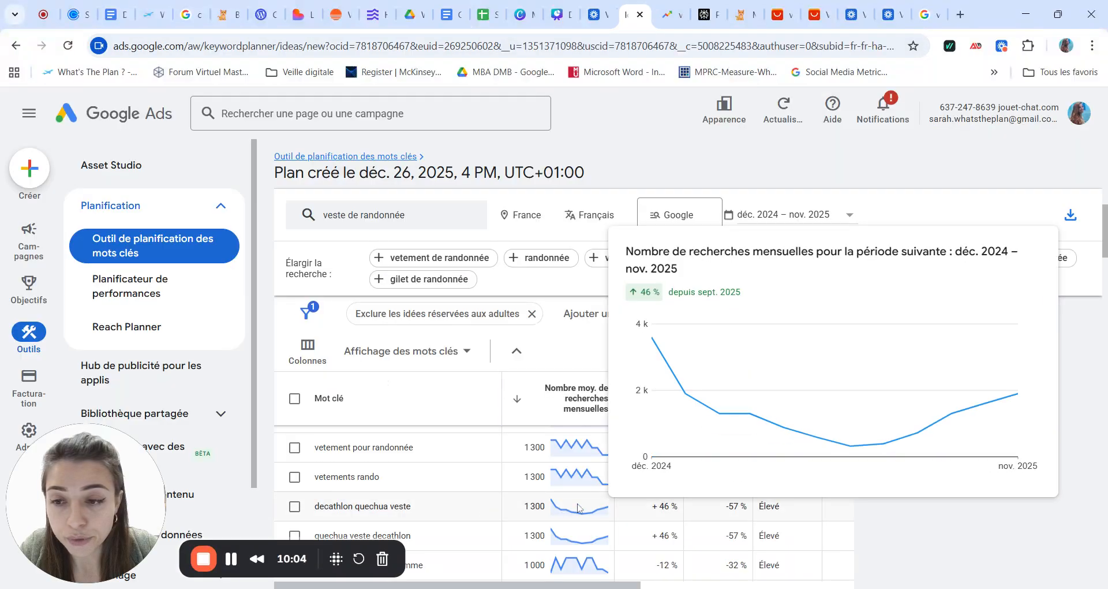
pyautogui.scroll(1, 578, 508)
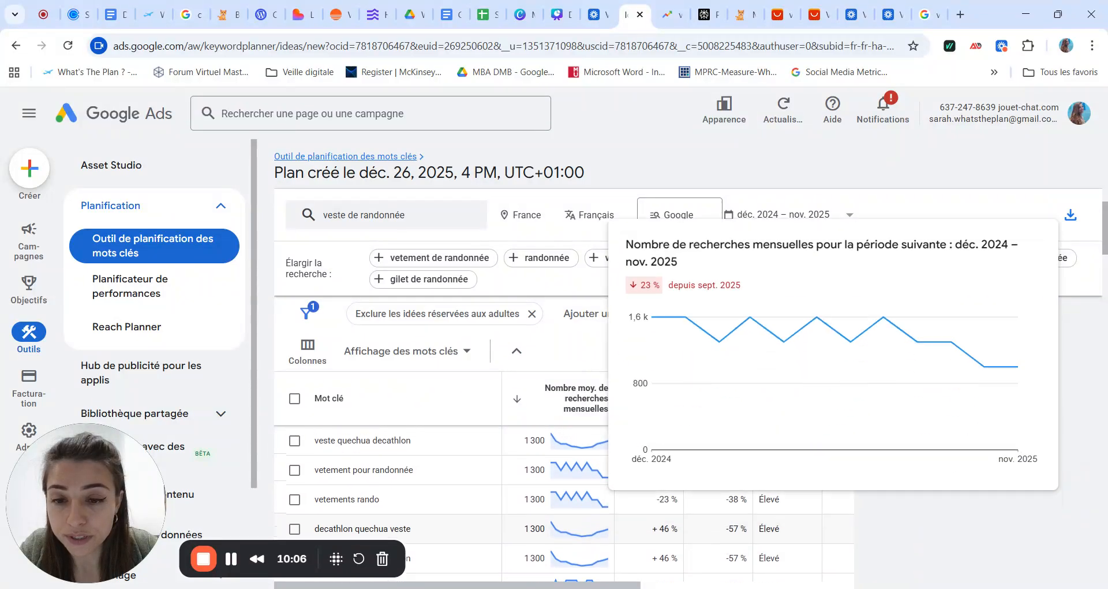
pyautogui.scroll(2, 577, 508)
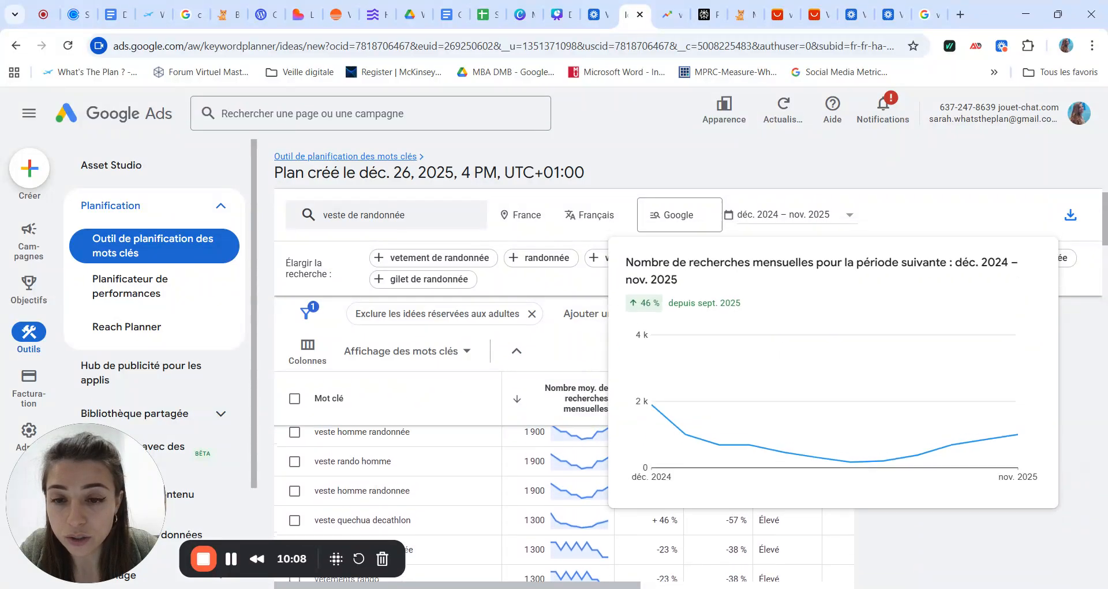
pyautogui.scroll(2, 578, 508)
pyautogui.scroll(3, 578, 508)
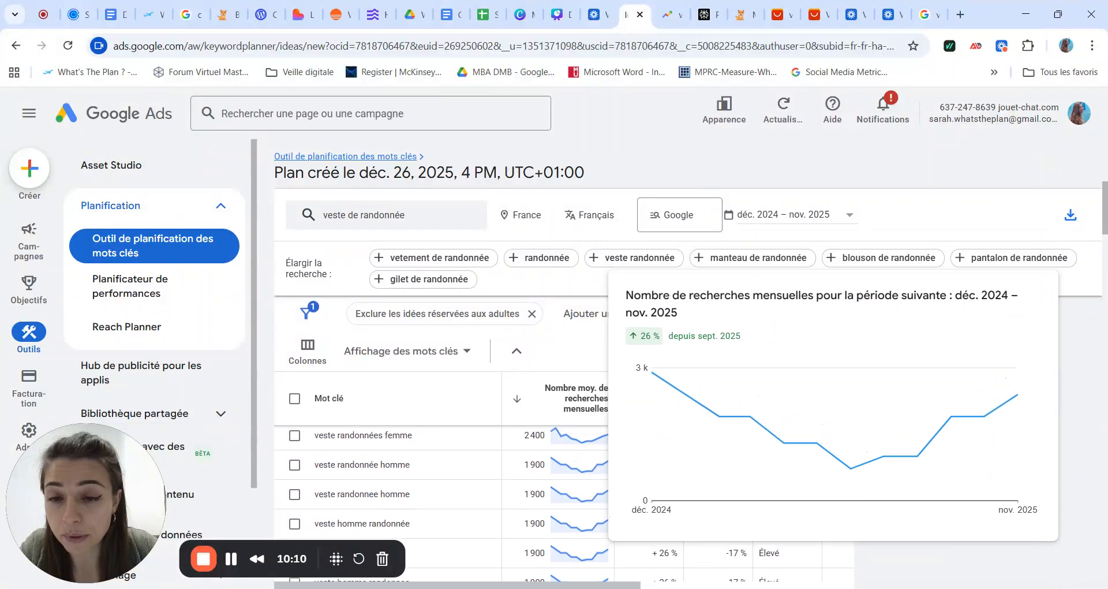
pyautogui.scroll(1, 580, 507)
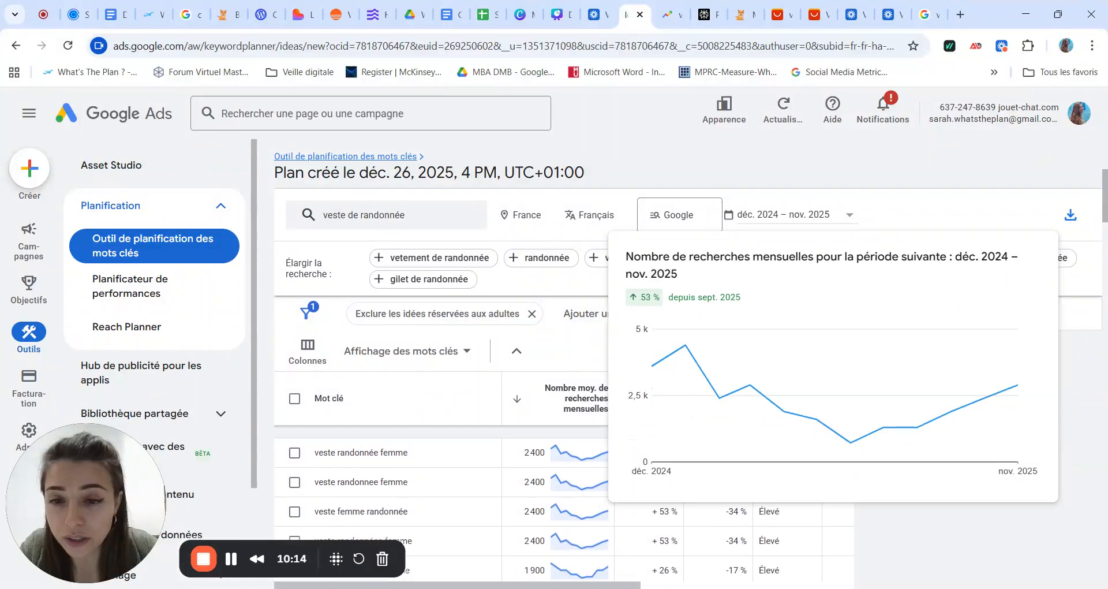
pyautogui.click(451, 21)
pyautogui.write('v')
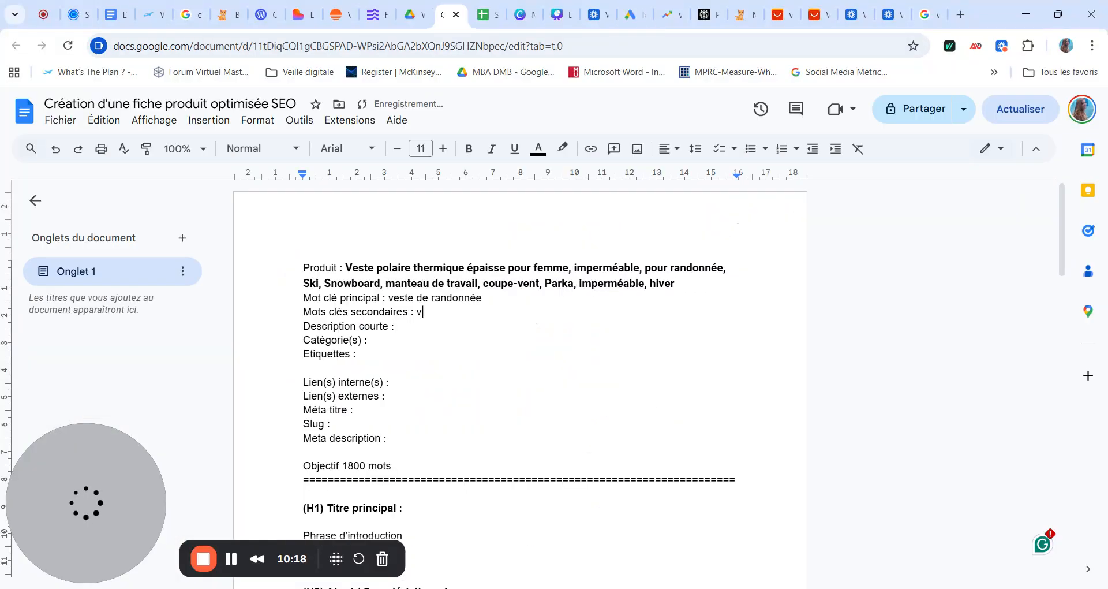
pyautogui.write('este randonnée ')
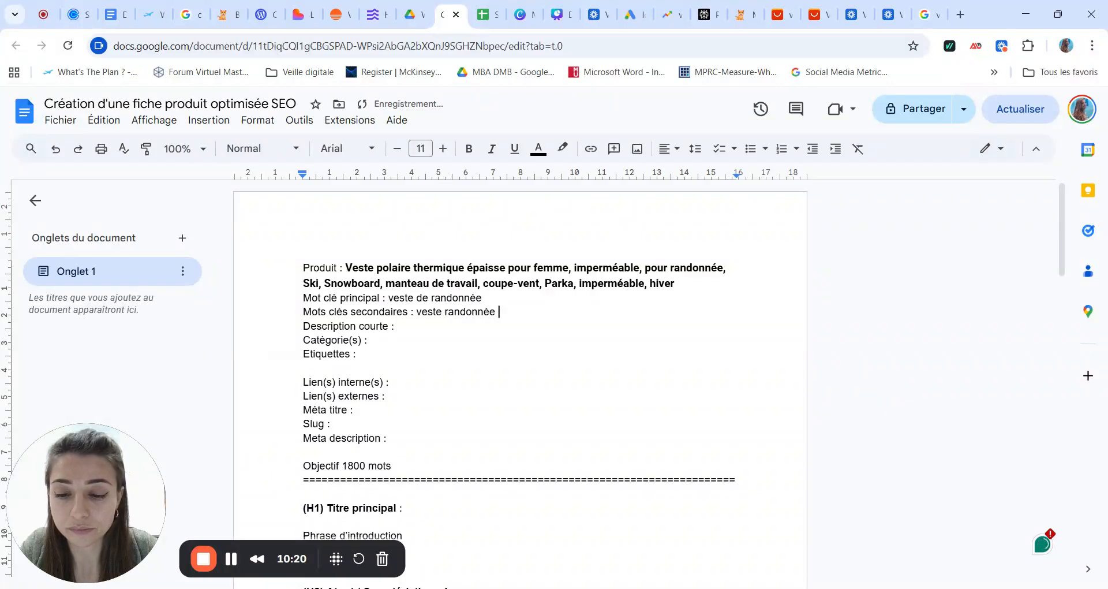
pyautogui.write('femme,')
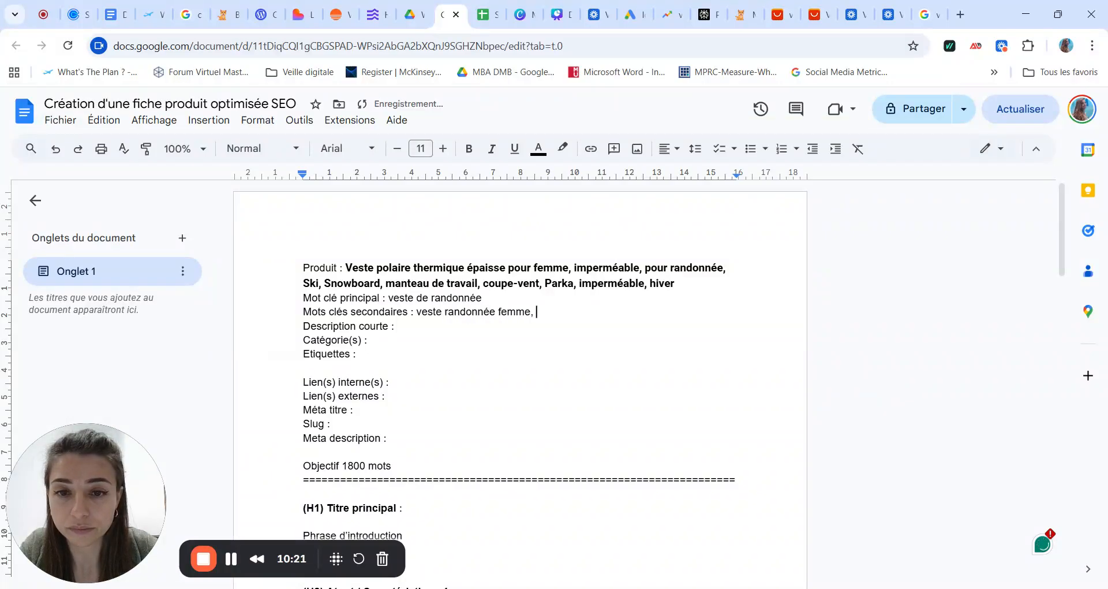
# - Review more keyword ideas in Google Ads and add "vêtement pour randonnée" to the secondary keywords in Google Docs
pyautogui.click(634, 19)
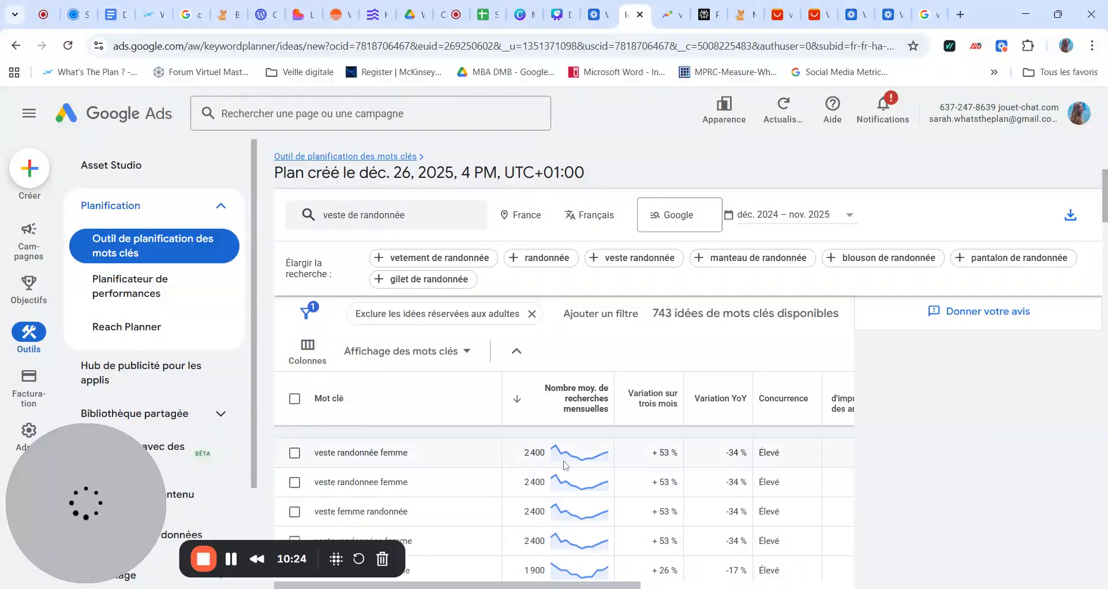
pyautogui.scroll(-1, 565, 465)
pyautogui.scroll(-2, 566, 464)
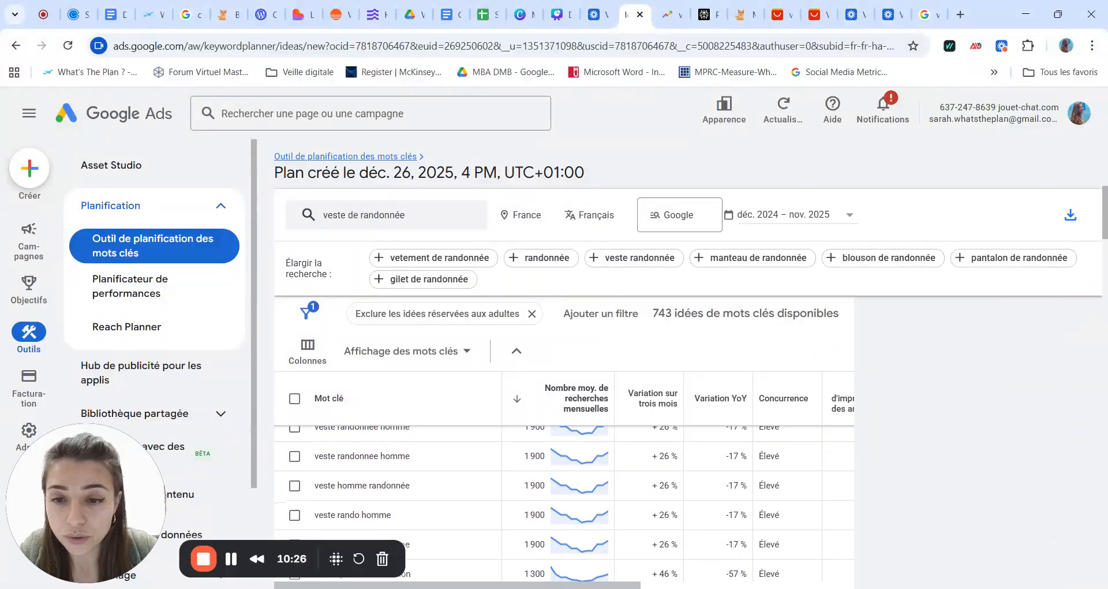
pyautogui.scroll(-3, 565, 465)
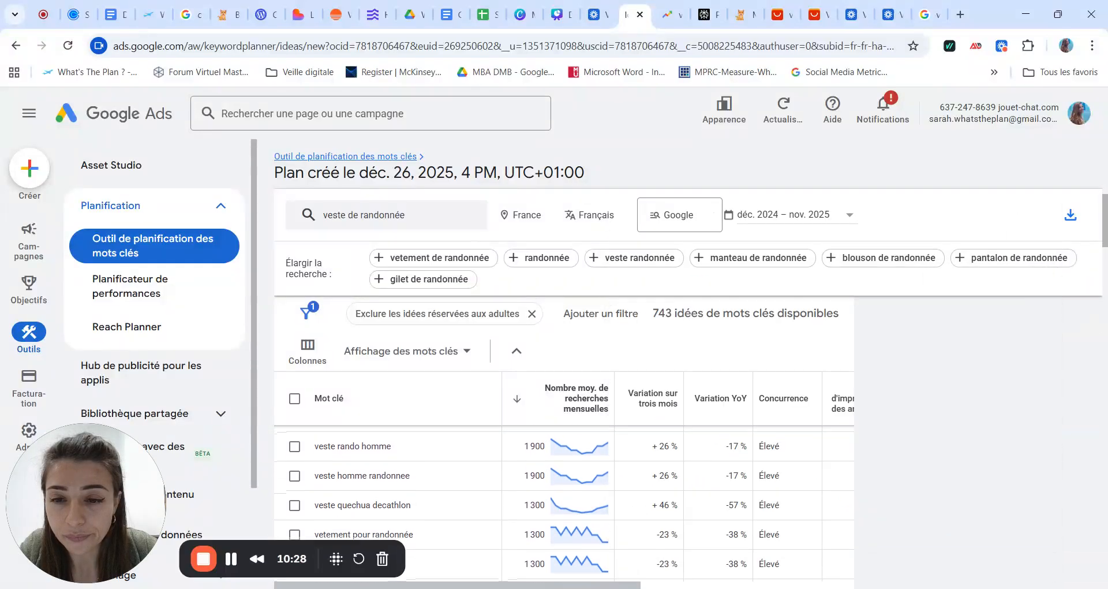
pyautogui.scroll(-1, 565, 464)
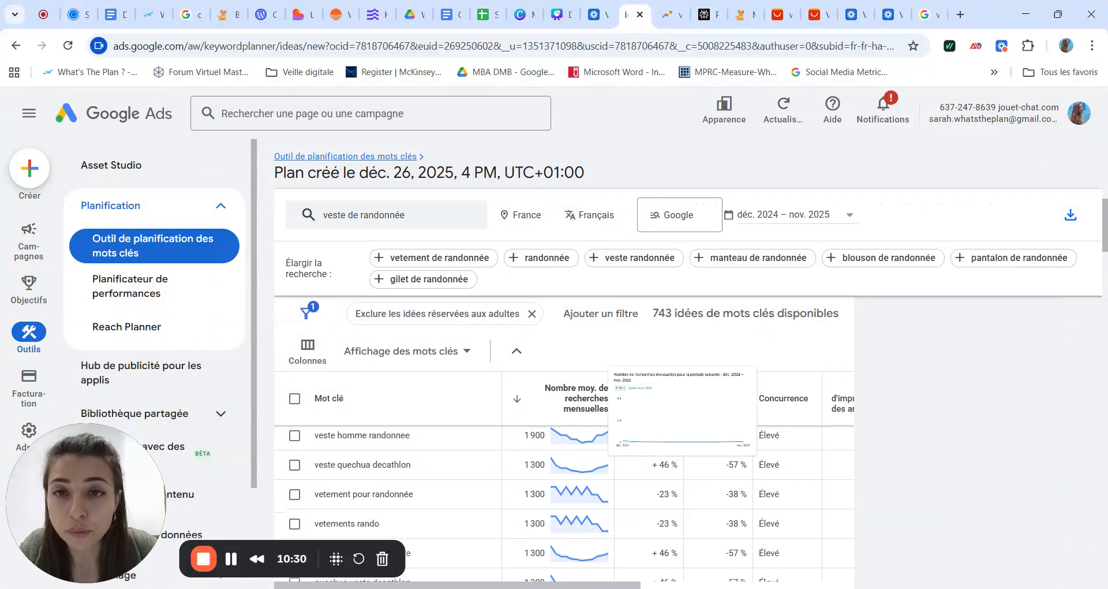
pyautogui.click(449, 17)
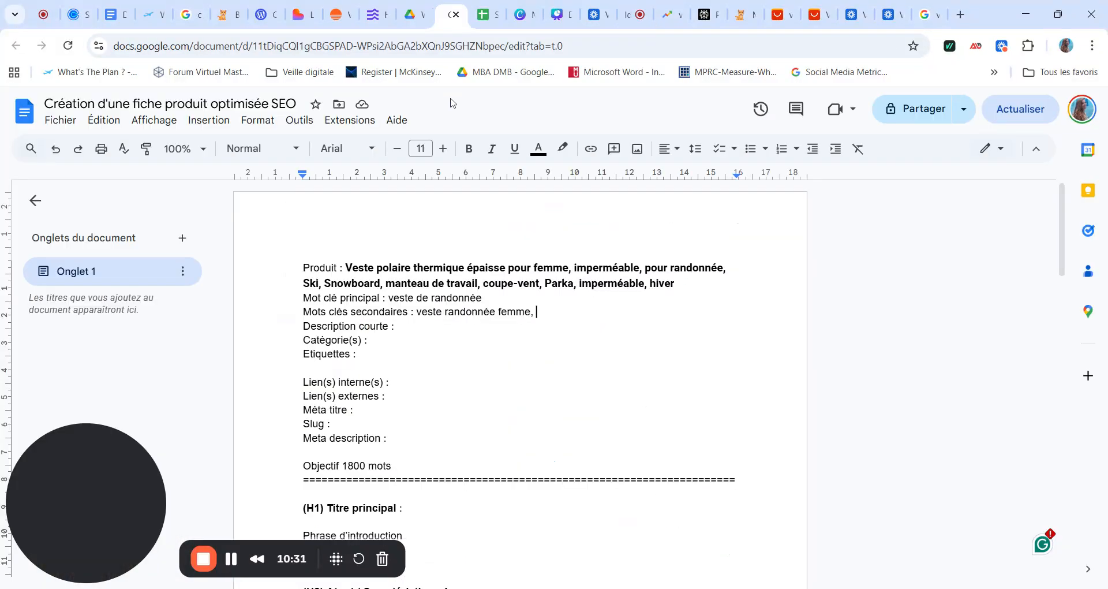
pyautogui.write('ête')
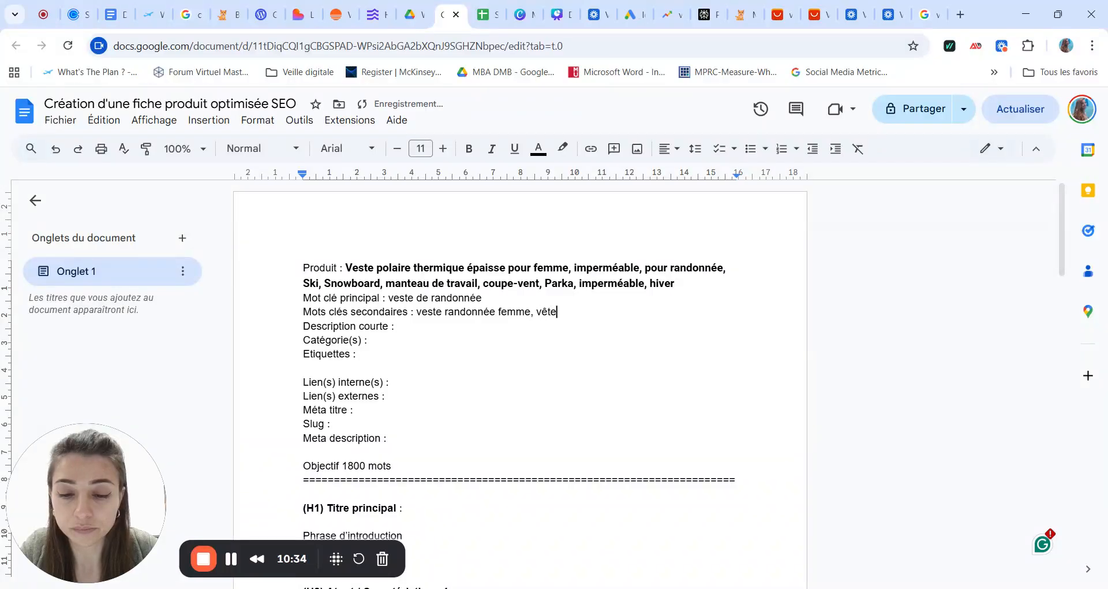
pyautogui.write('ment pour randonnée')
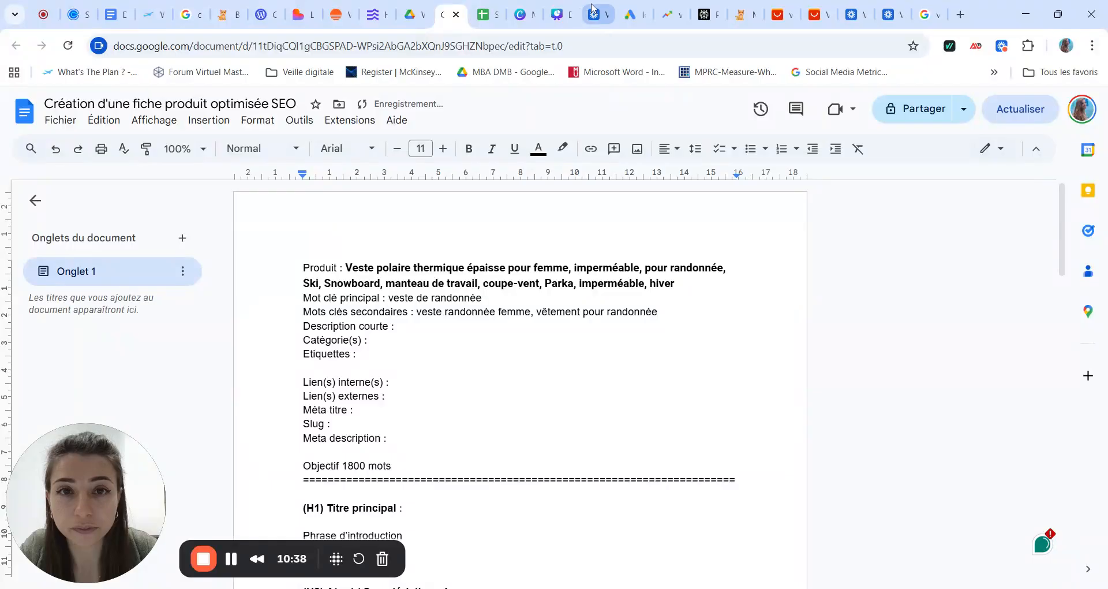
# - Switch to Google Ads and examine the lower-volume keyword ideas for "veste de randonnée", checking their monthly searches and trend curves
pyautogui.click(632, 21)
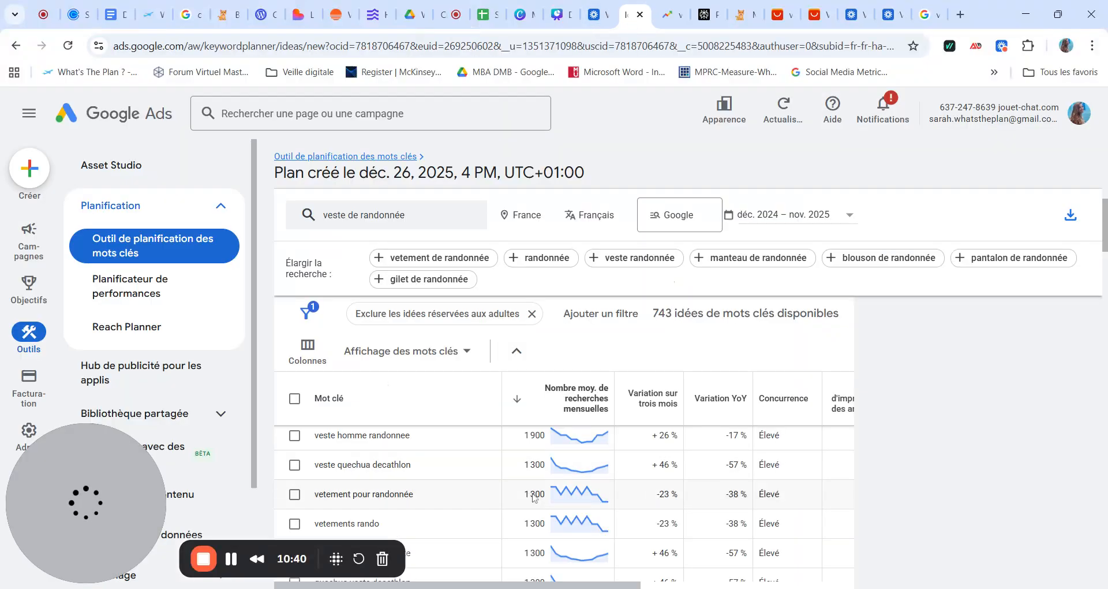
pyautogui.scroll(-5, 532, 498)
pyautogui.scroll(-2, 532, 498)
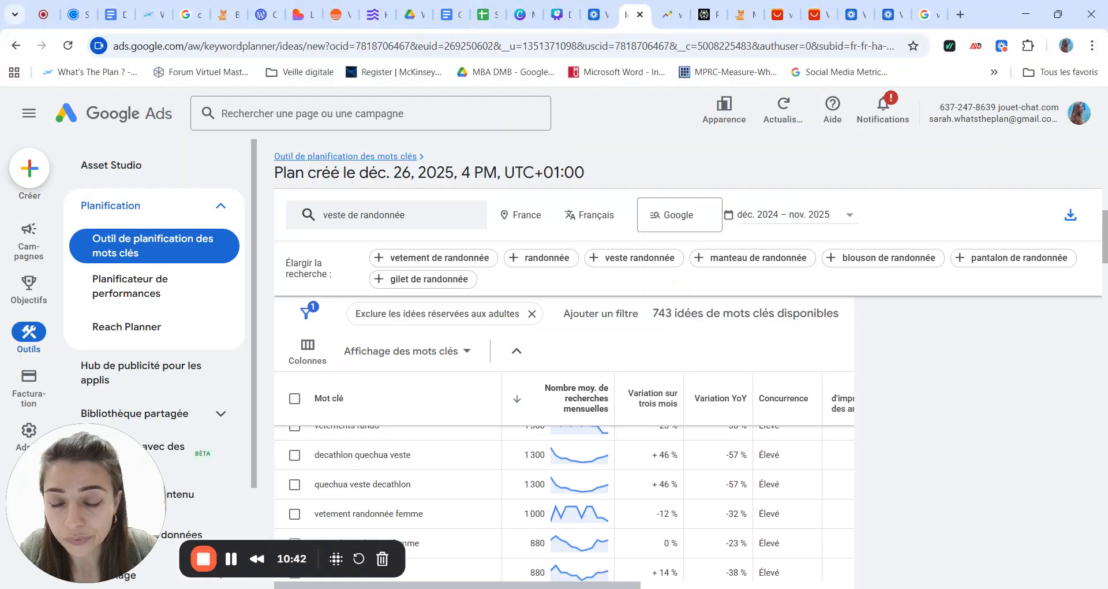
pyautogui.scroll(-1, 533, 498)
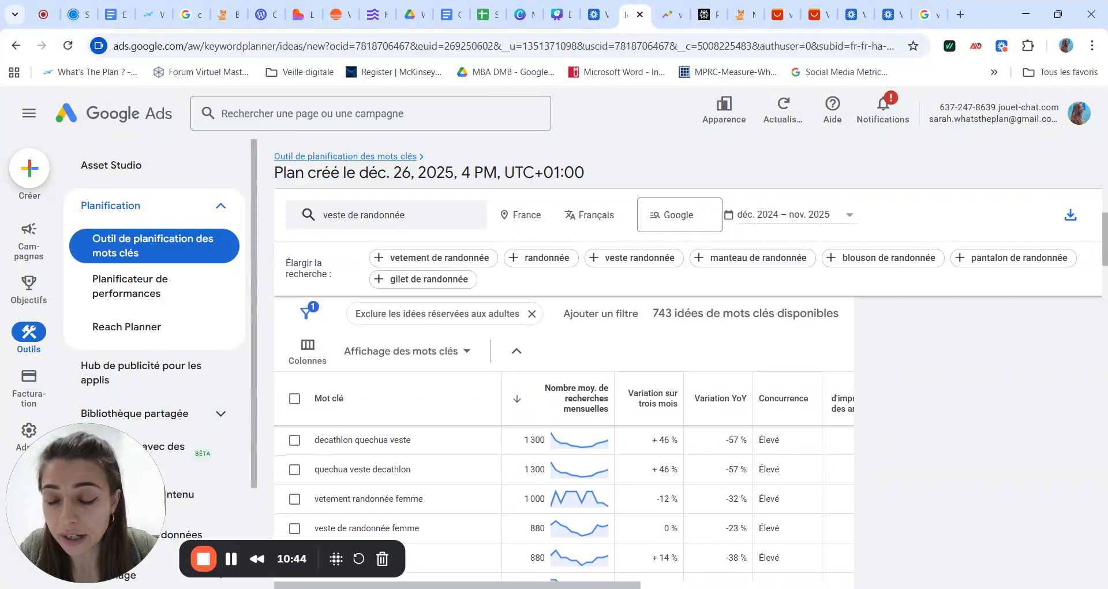
pyautogui.moveTo(557, 480)
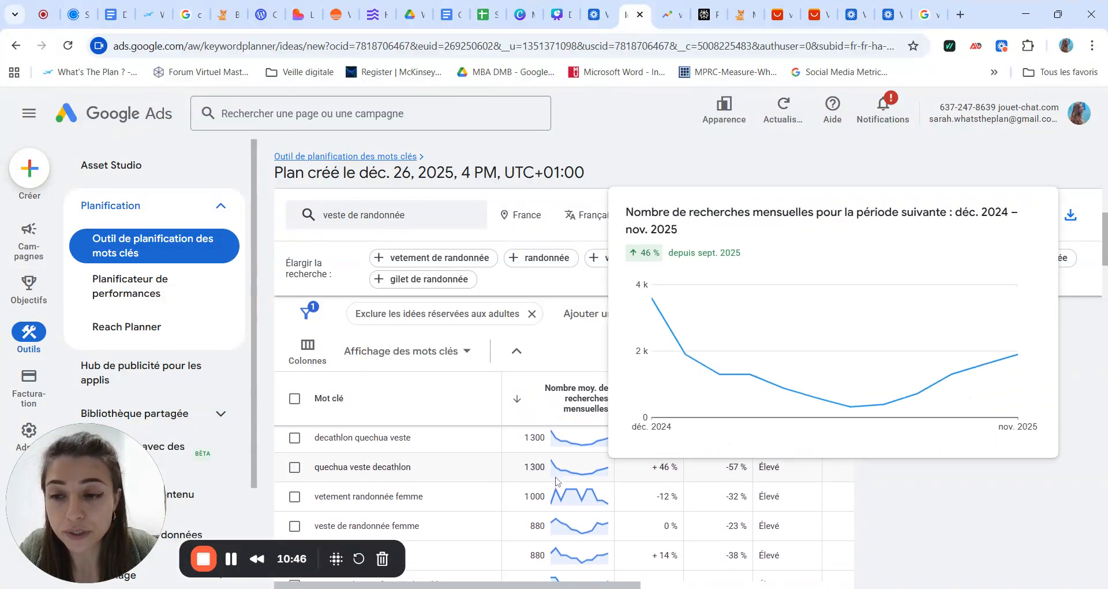
pyautogui.scroll(-1, 557, 480)
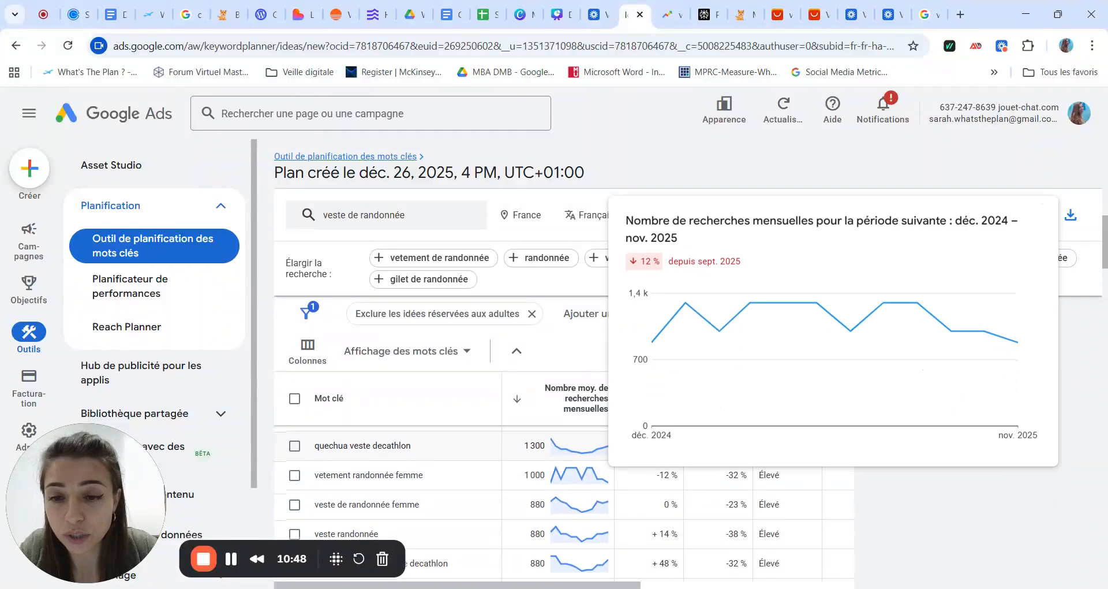
pyautogui.scroll(-2, 557, 480)
pyautogui.scroll(-2, 557, 491)
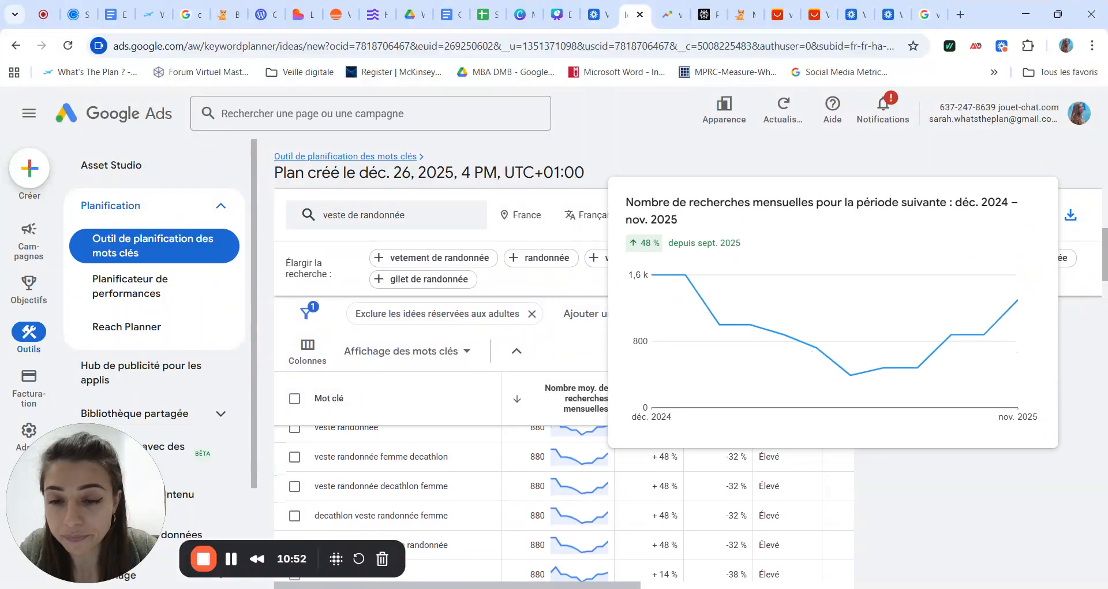
pyautogui.scroll(-2, 577, 491)
pyautogui.scroll(-2, 577, 491)
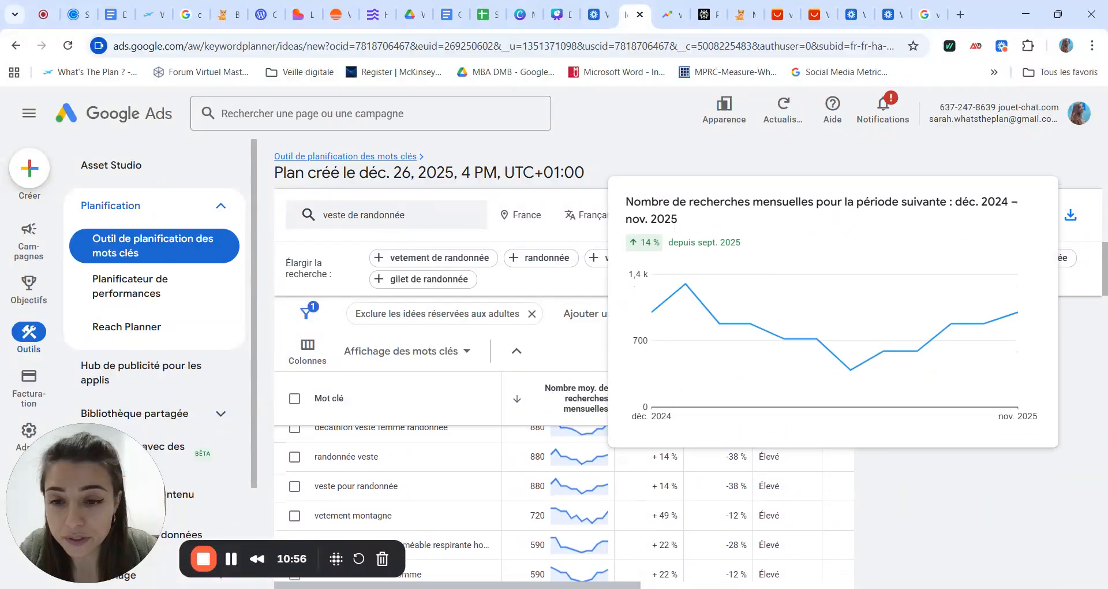
pyautogui.scroll(-1, 577, 491)
pyautogui.scroll(-3, 577, 491)
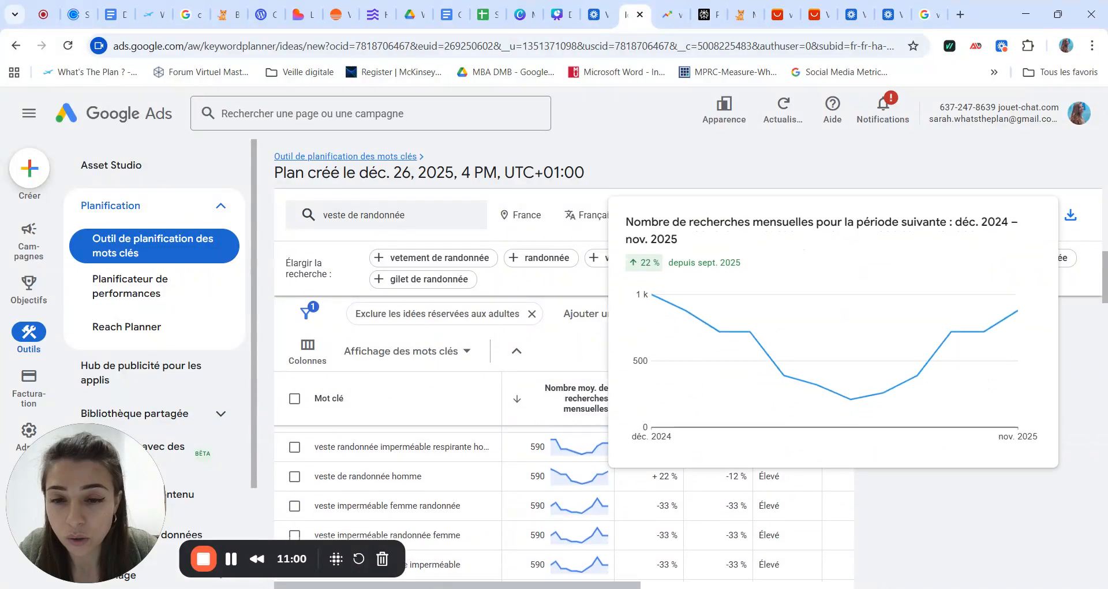
pyautogui.scroll(-1, 541, 462)
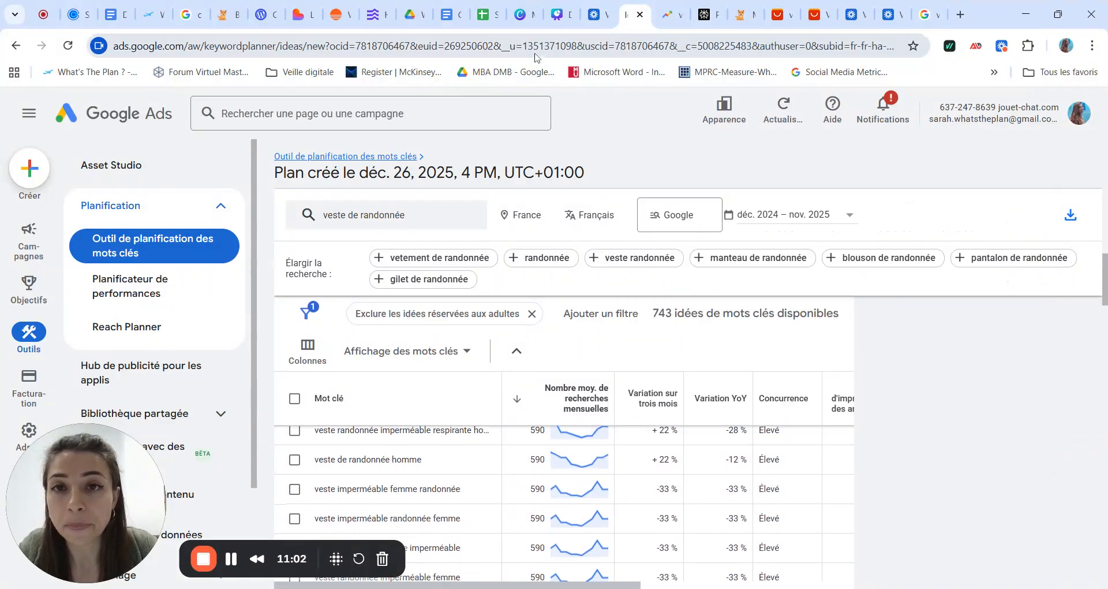
# - Switch to the product sheet in Google Docs and add "veste imperméable, parka de randonnée," to the secondary keywords
pyautogui.click(446, 17)
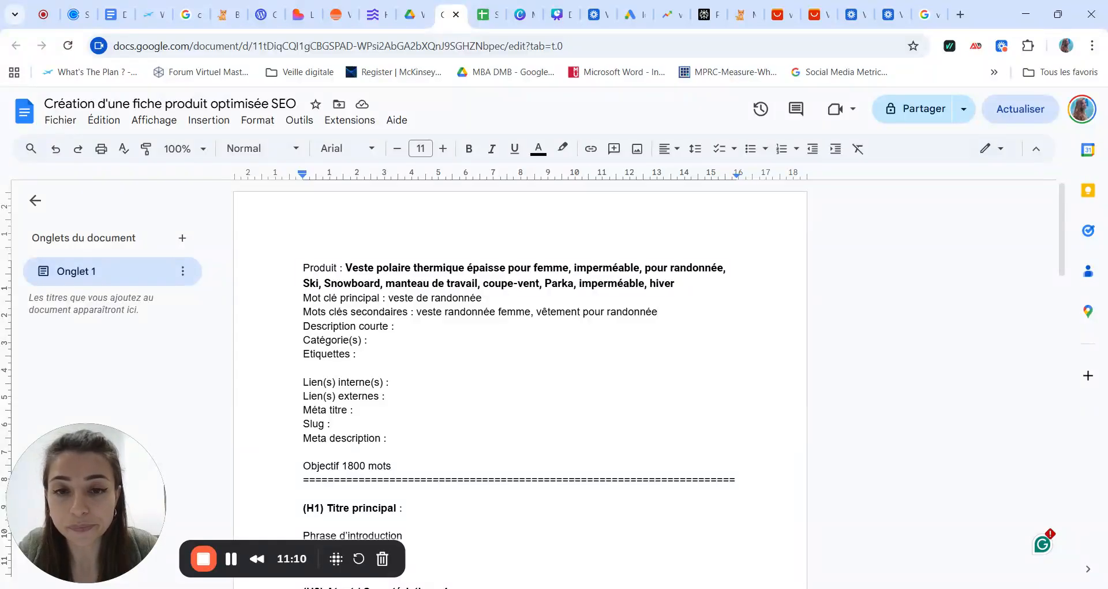
pyautogui.write(',')
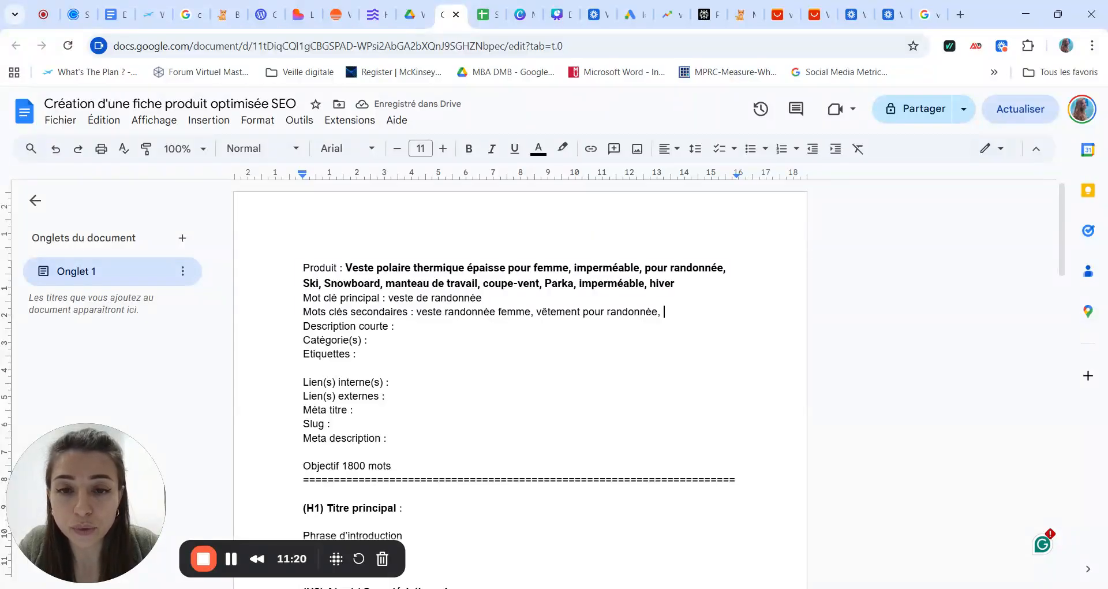
pyautogui.write('ve')
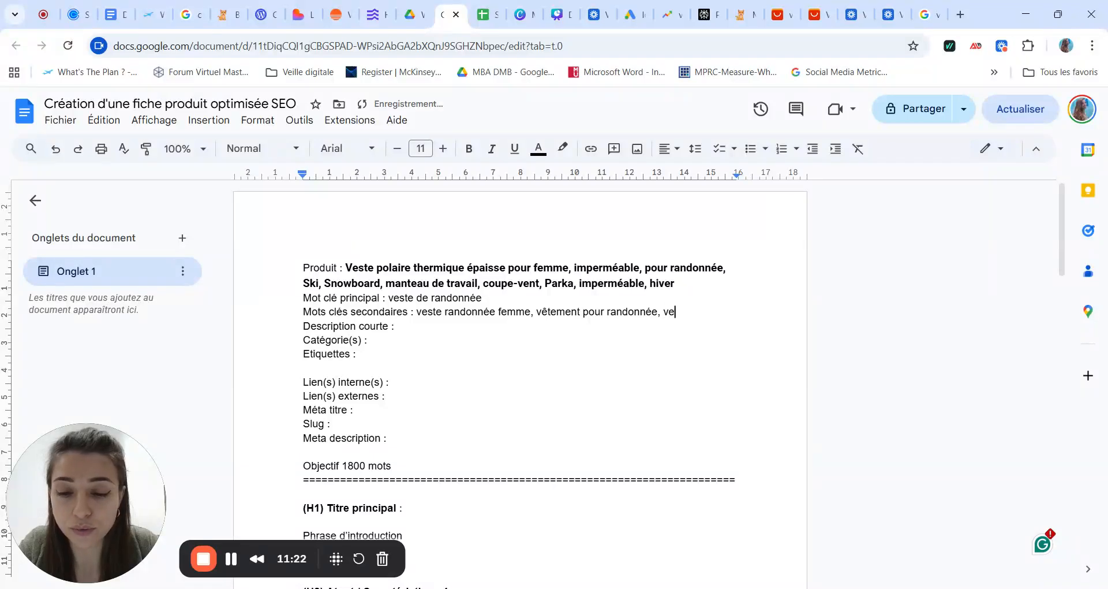
pyautogui.write('ste imperméa')
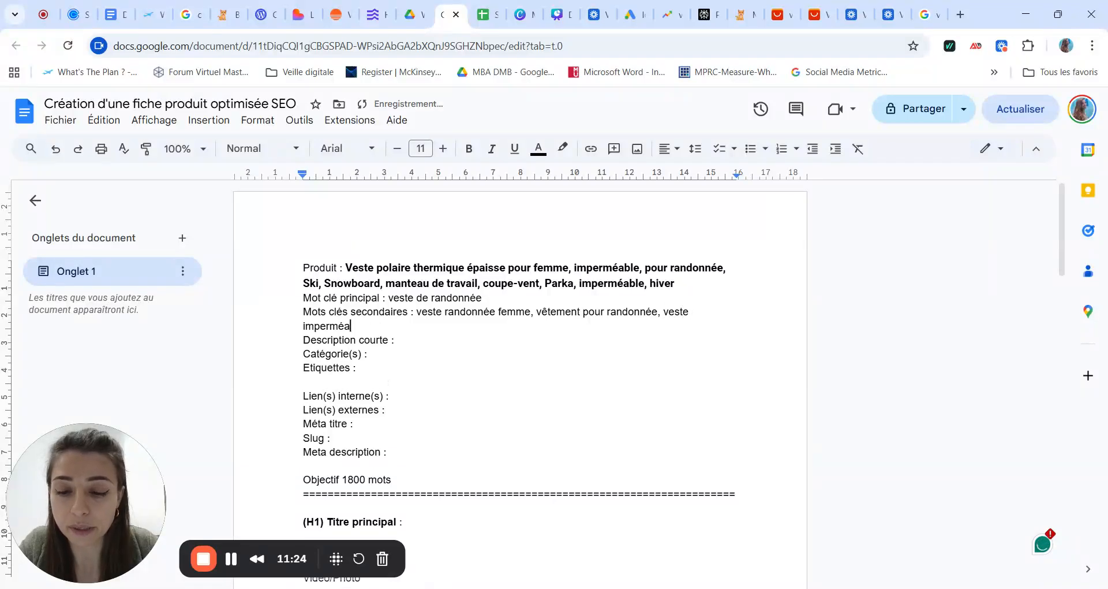
pyautogui.write('ble, ')
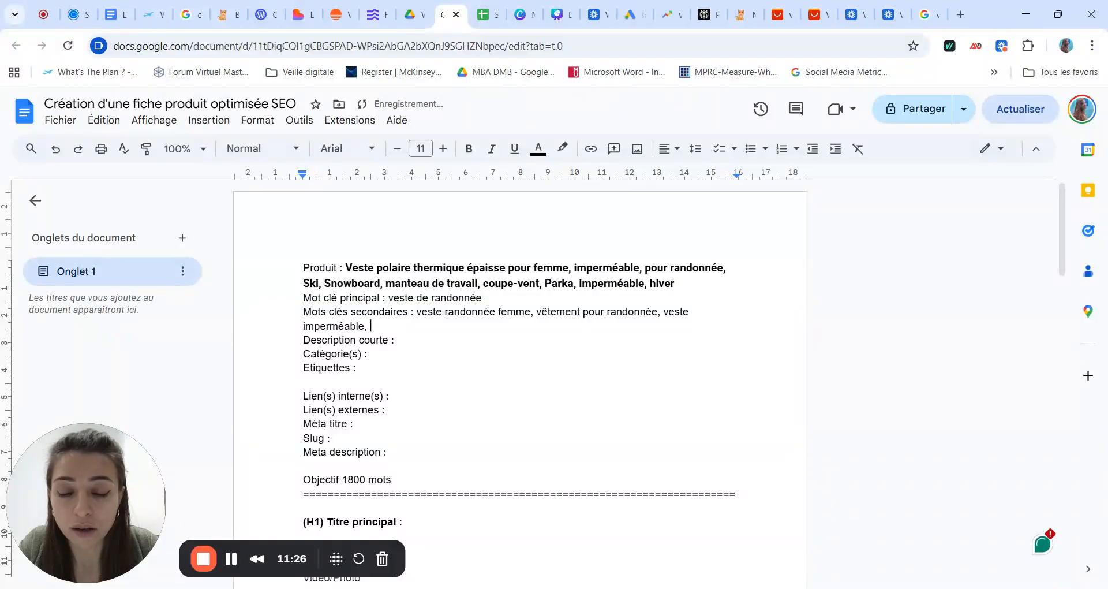
pyautogui.write('v')
pyautogui.press('BackSpace')
pyautogui.write('park')
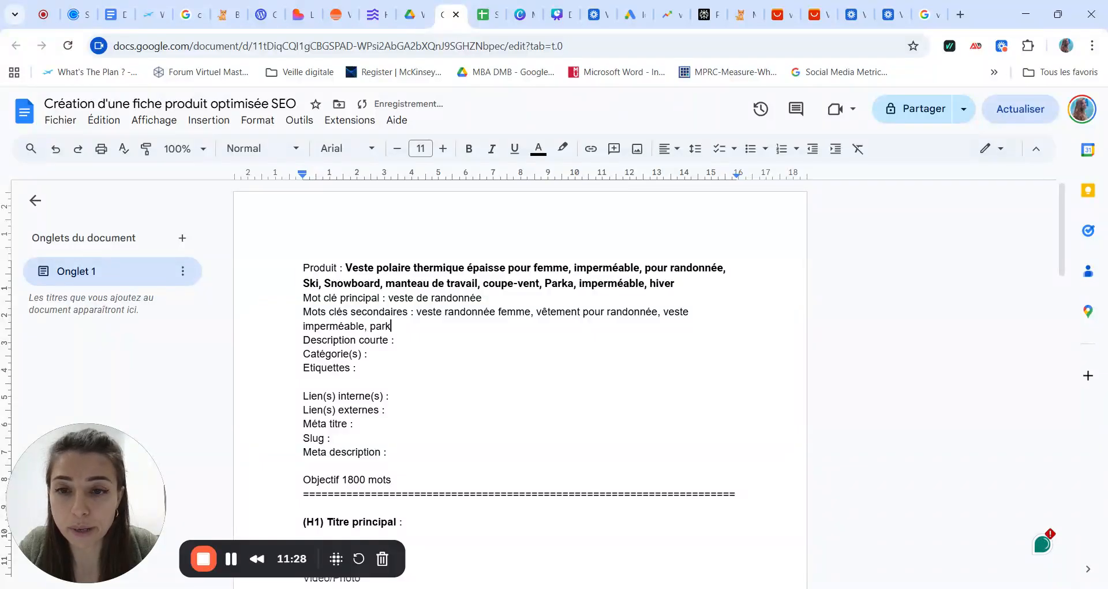
pyautogui.write('a de randonnée,')
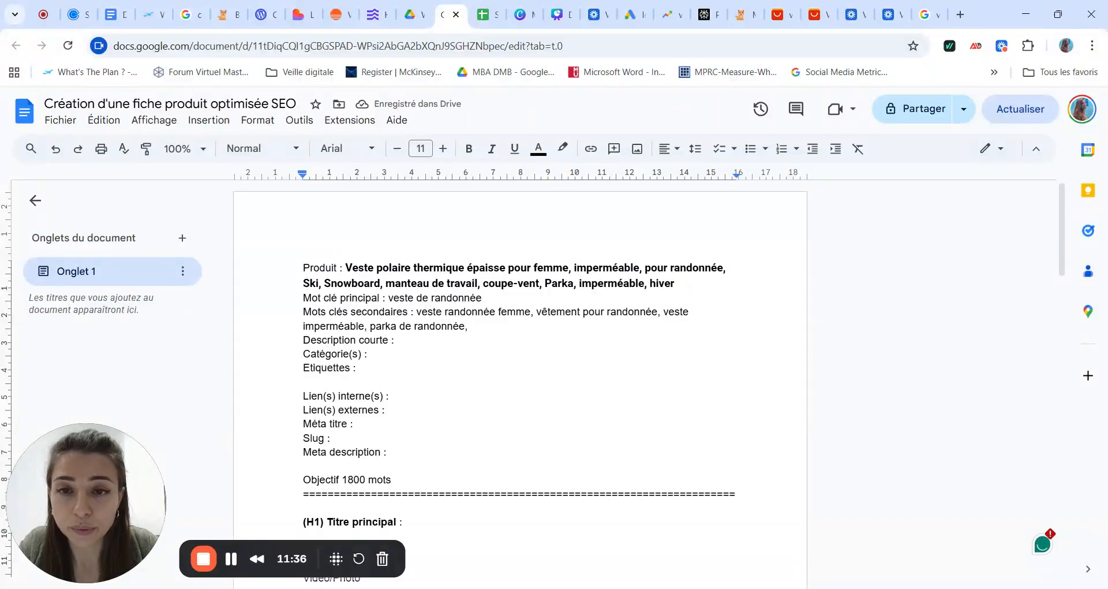
# - Extend the secondary keywords with "veste polaire, veste thermique,"
pyautogui.write('veste po')
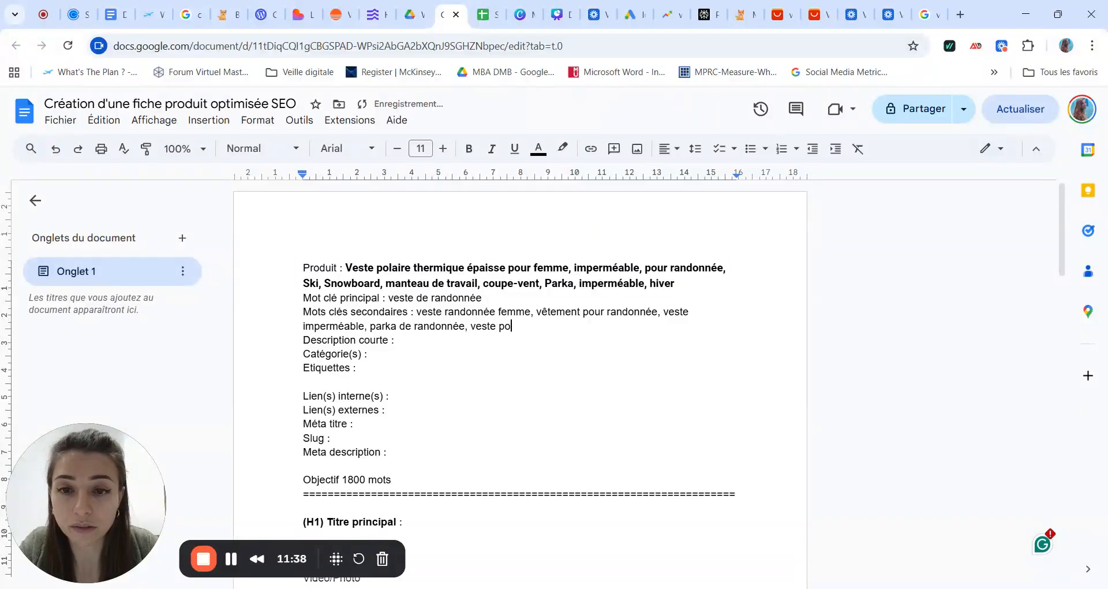
pyautogui.write('laire')
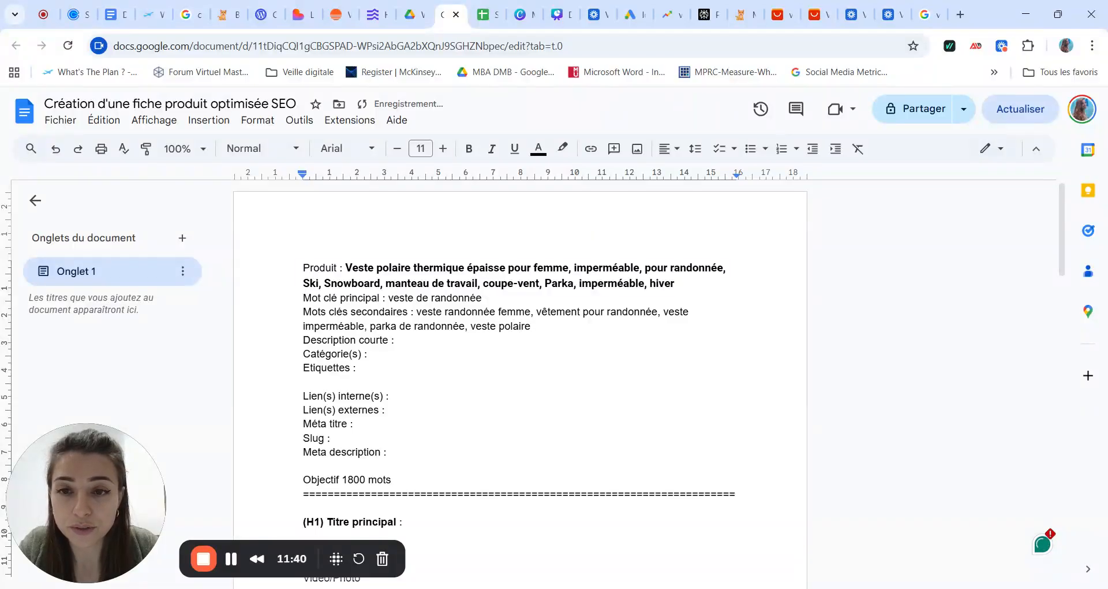
pyautogui.write(', ')
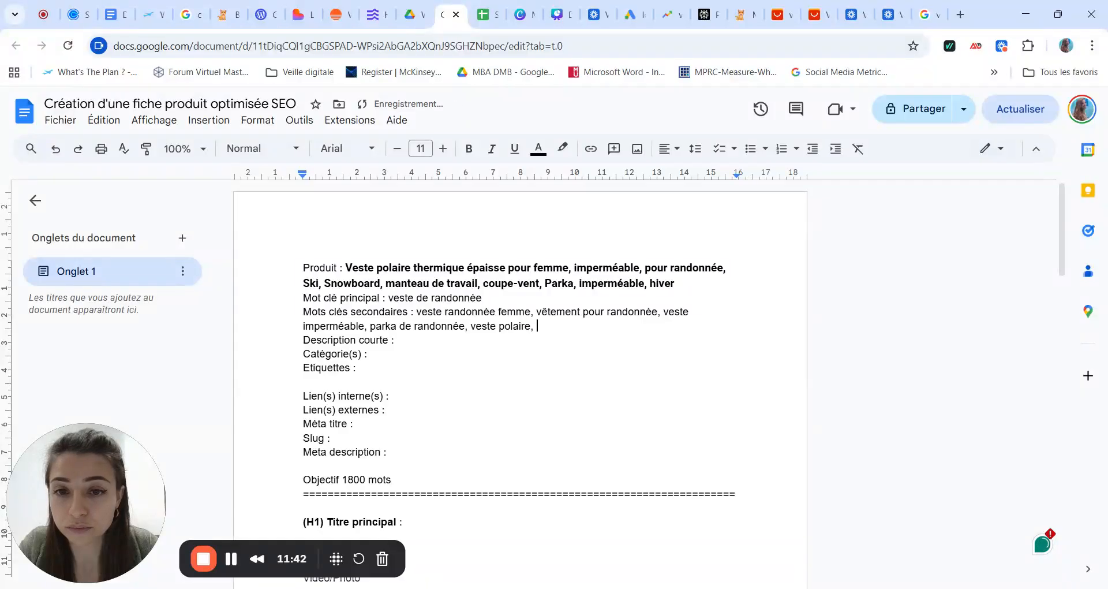
pyautogui.write('veste the')
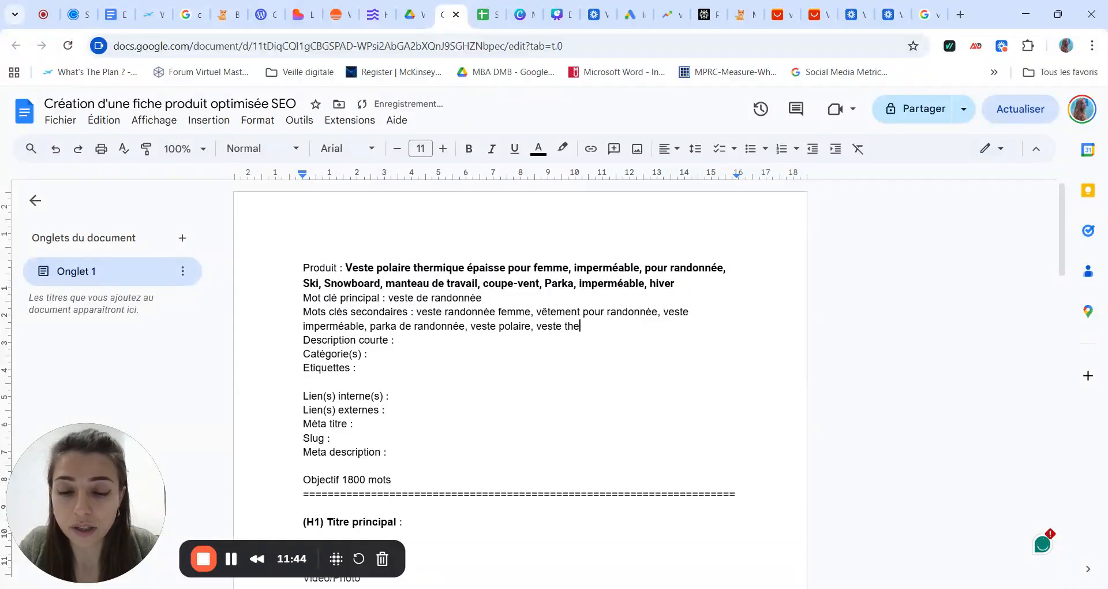
pyautogui.write('rmique,')
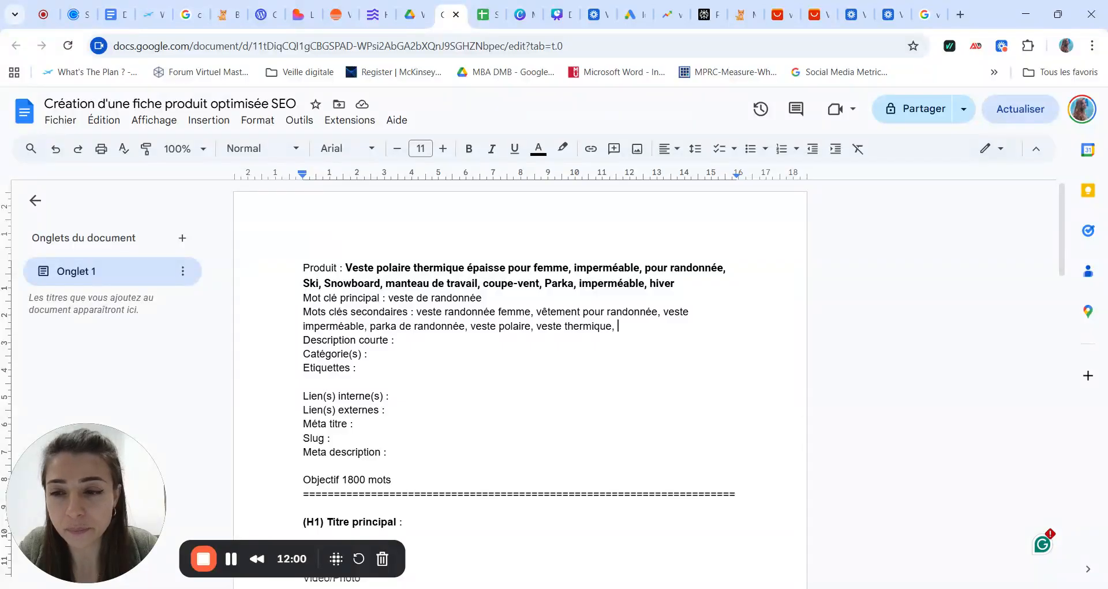
# - Switch to the jacket's AliExpress page, search for "veste randonnée" and open the men's SoftShell fleece jacket listing to study its title
pyautogui.click(816, 22)
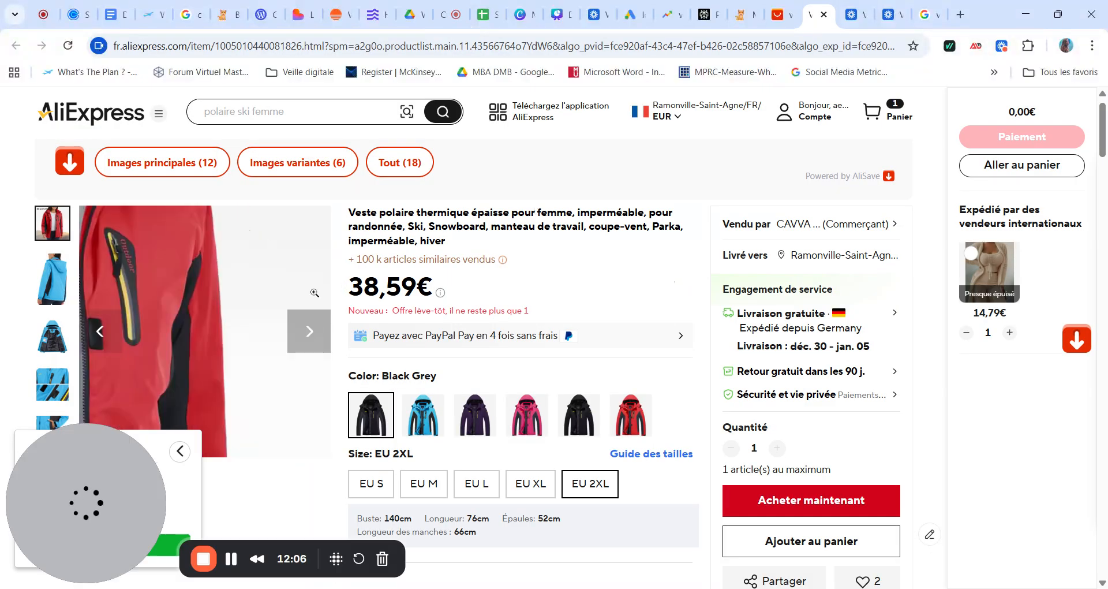
pyautogui.scroll(-4, 502, 288)
pyautogui.scroll(4, 502, 288)
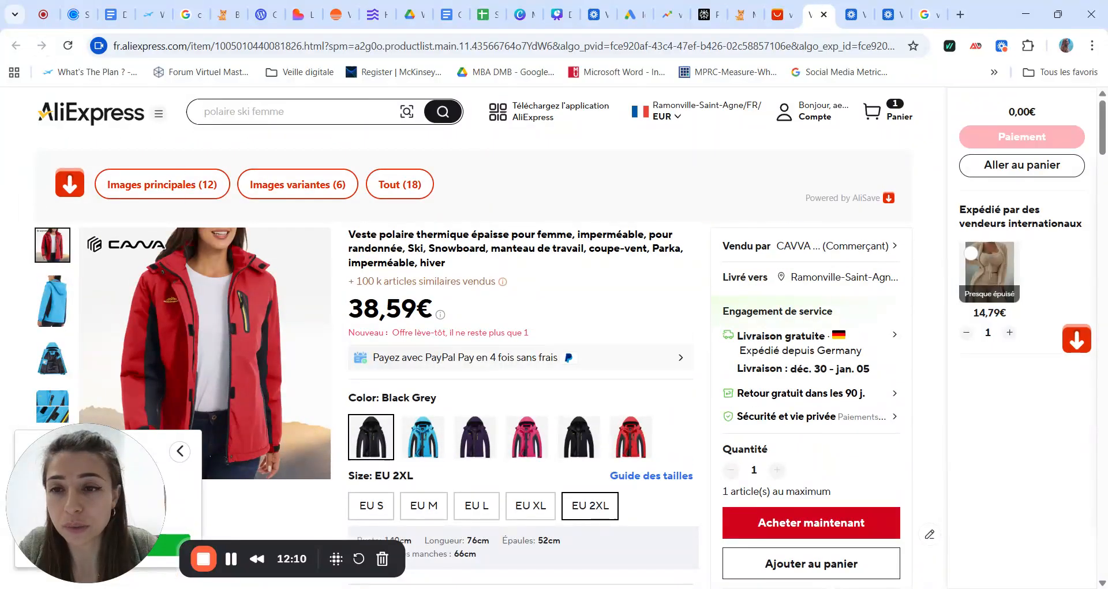
pyautogui.click(300, 111)
pyautogui.write('ves')
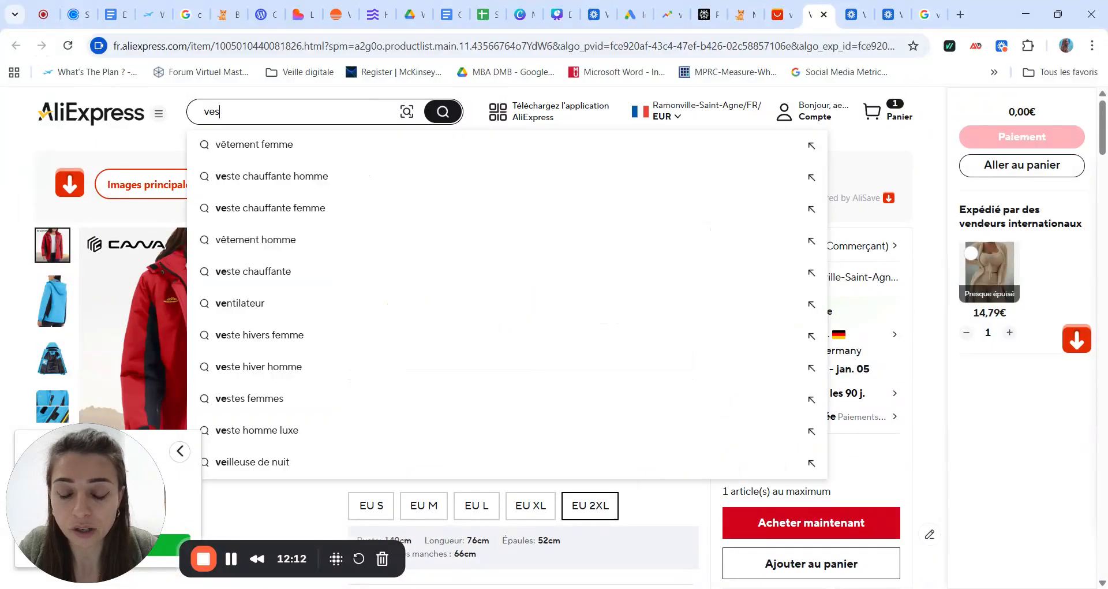
pyautogui.write('te randonnée')
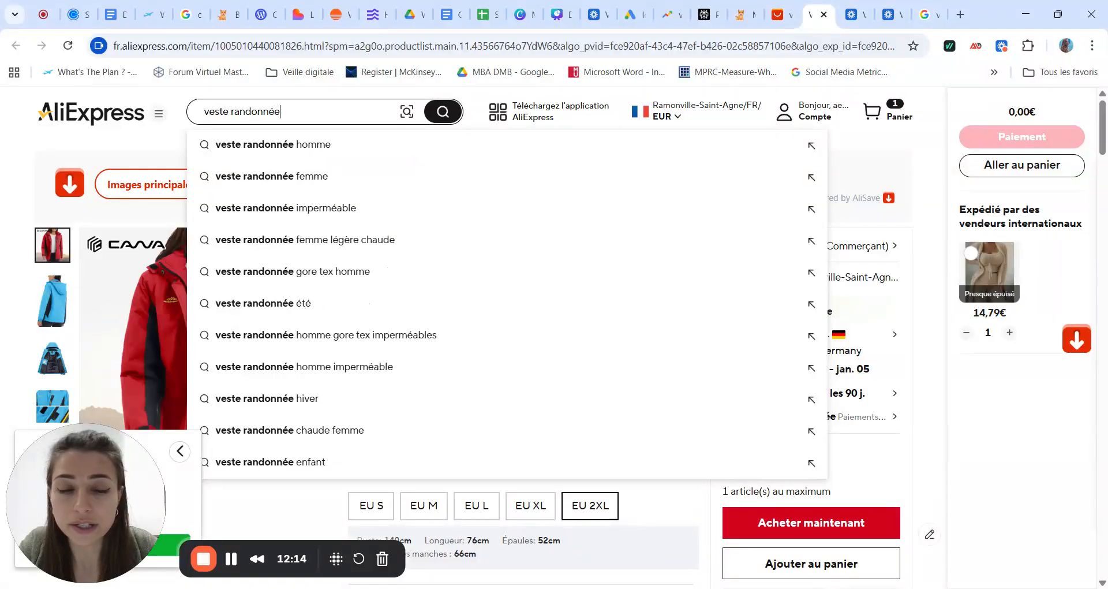
pyautogui.press('Return')
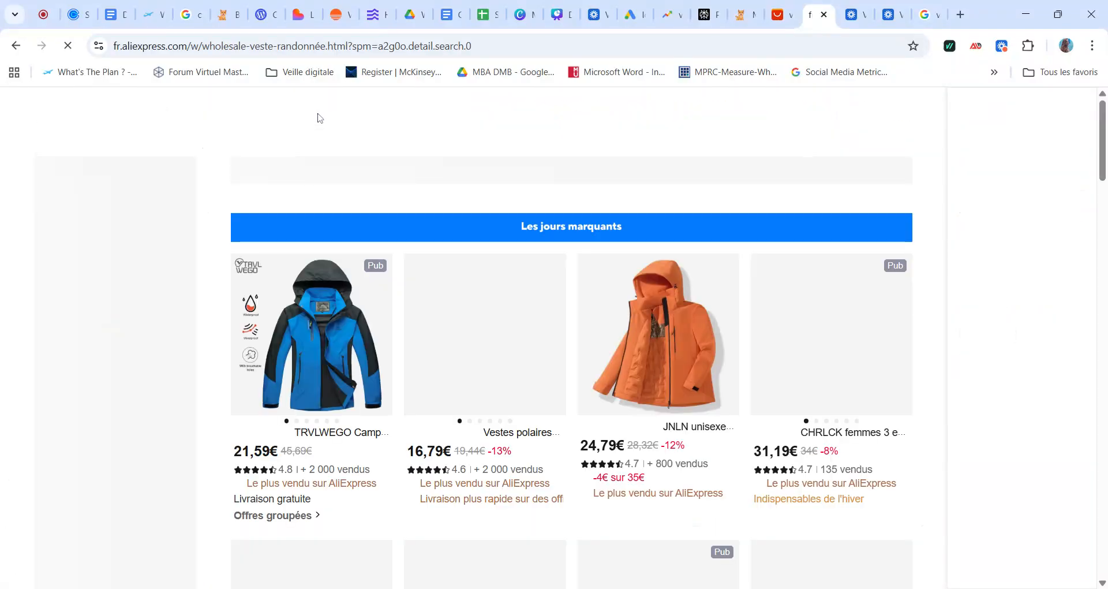
pyautogui.scroll(-2, 451, 441)
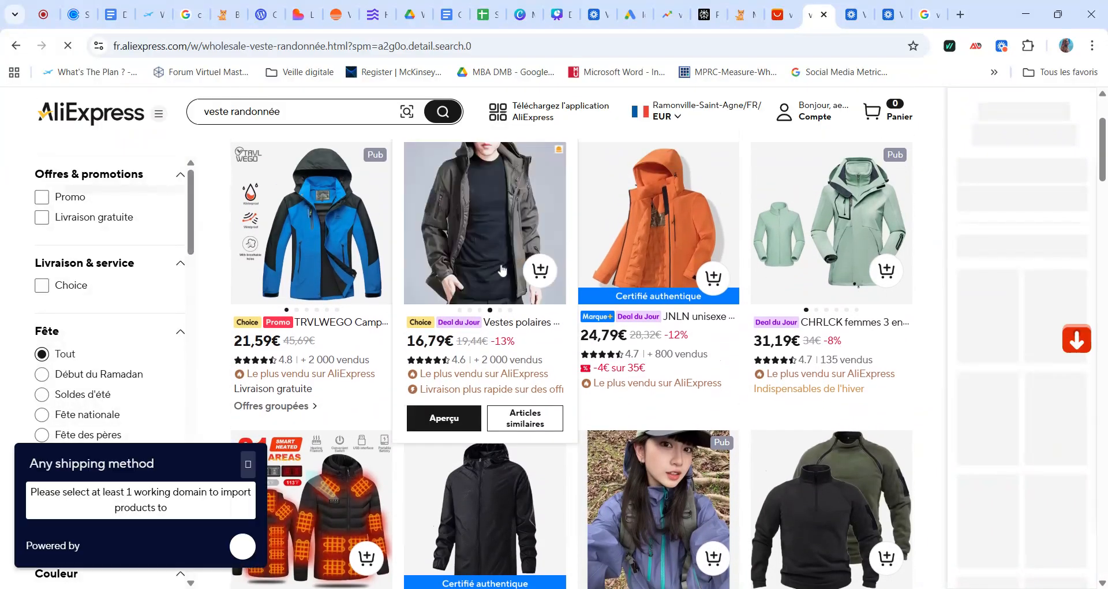
pyautogui.click(501, 270)
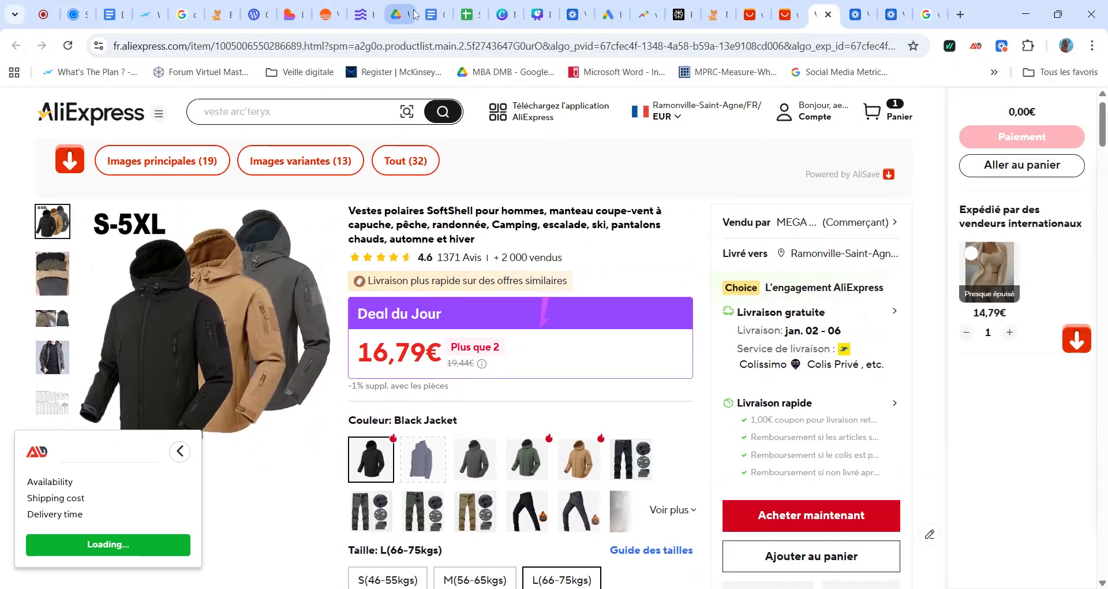
# - Return to the product sheet in Google Docs and finish the secondary keywords with "manteau randonnée, manteau imperméable", without a trailing comma
pyautogui.click(431, 14)
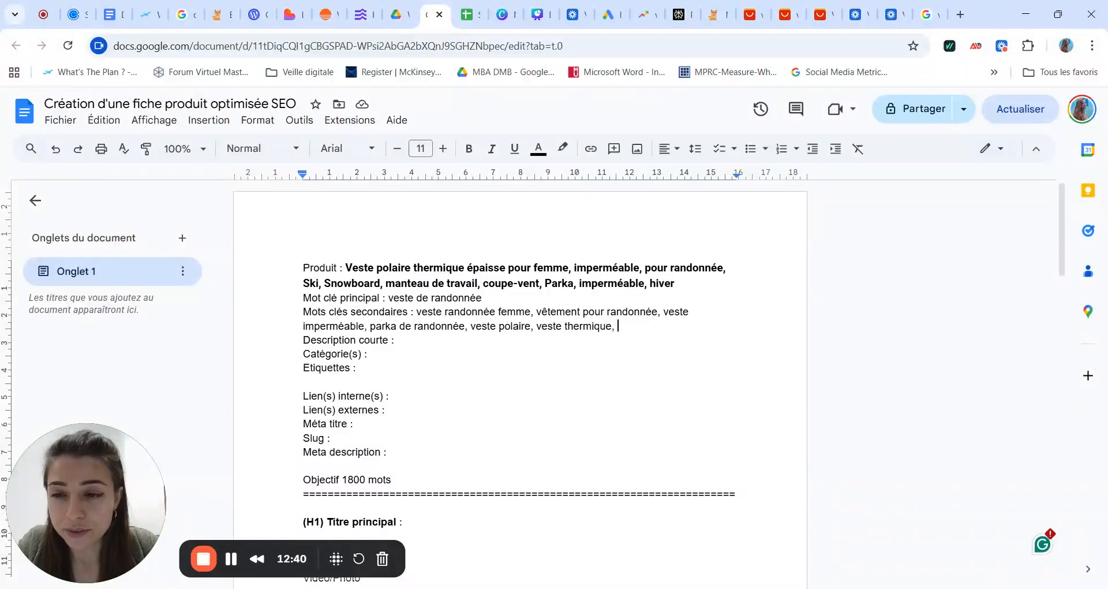
pyautogui.write('manteau')
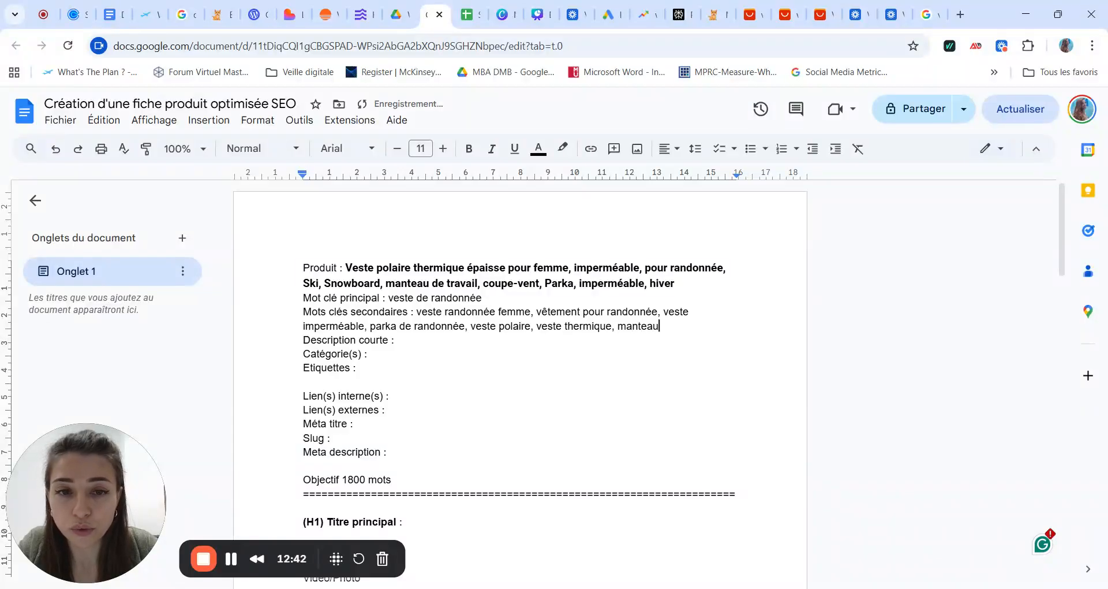
pyautogui.write(' randonnée,')
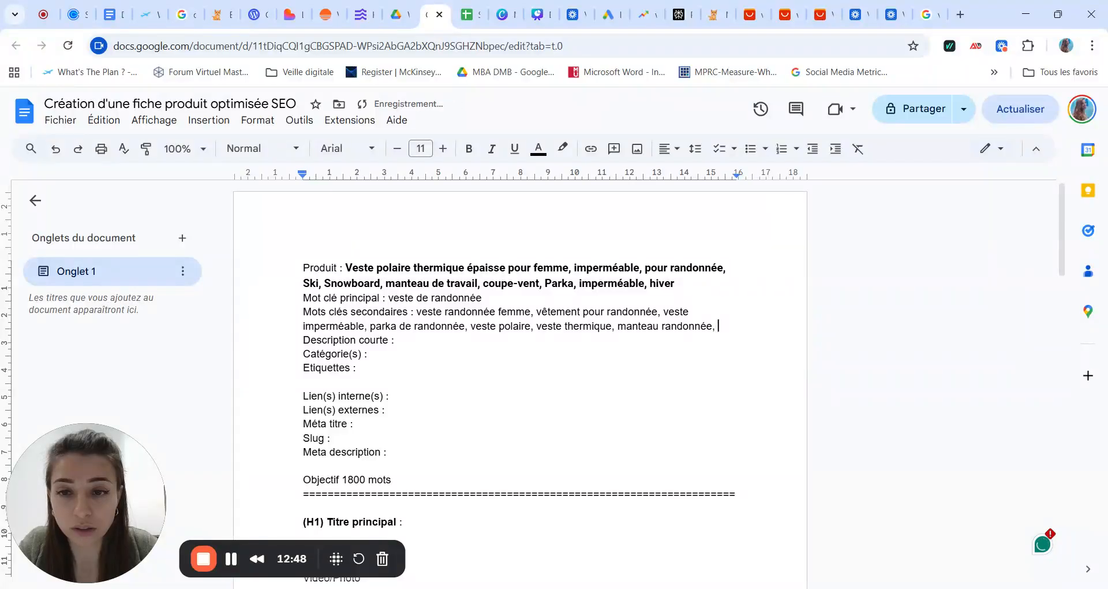
pyautogui.write(' manteau ')
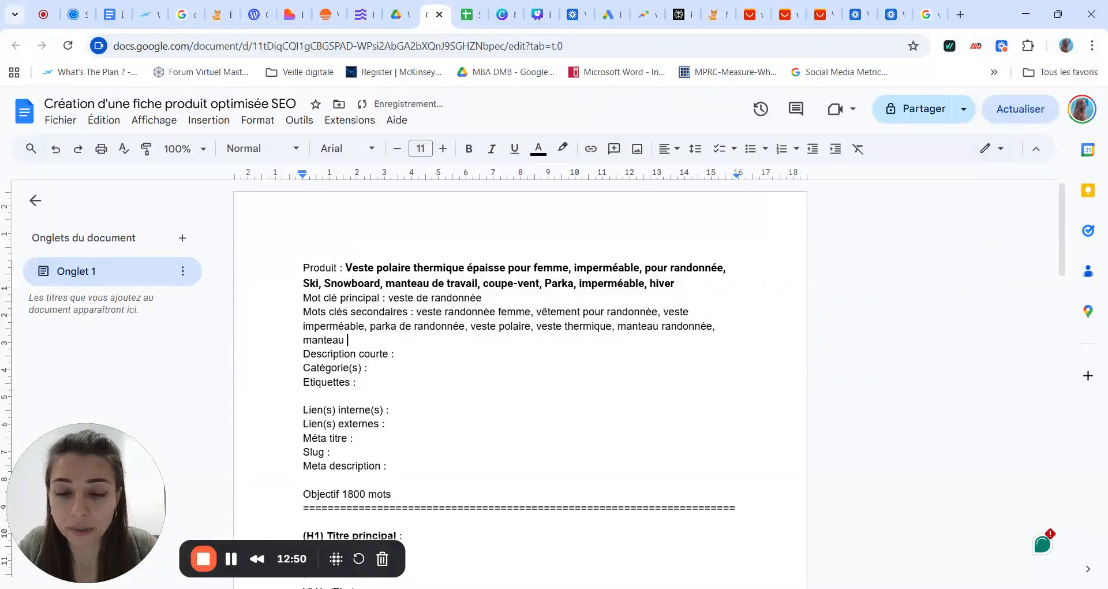
pyautogui.write('imperméabl')
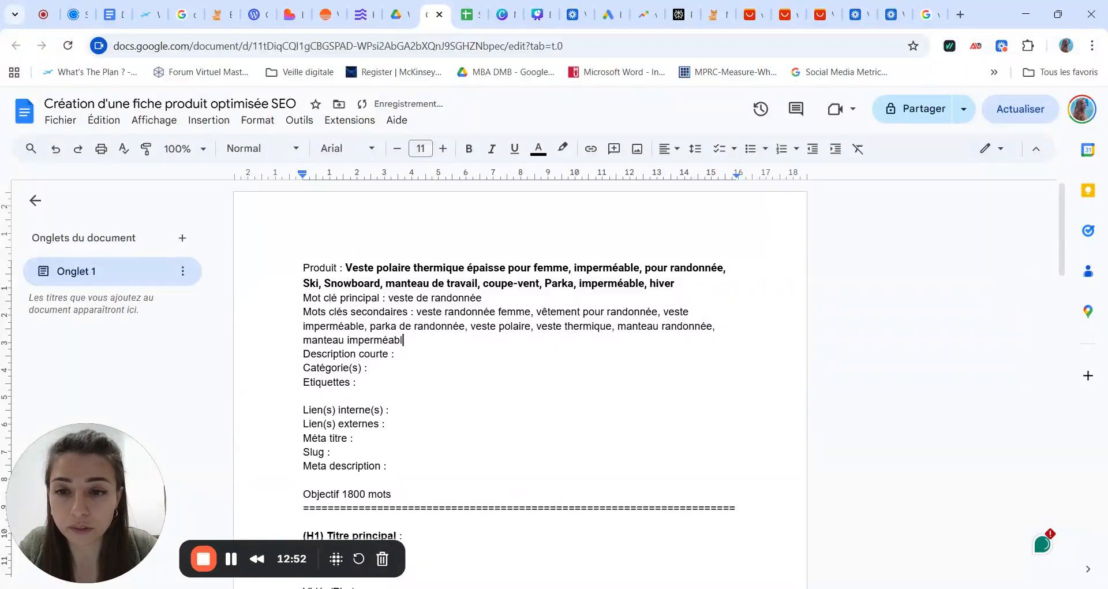
pyautogui.write('e,')
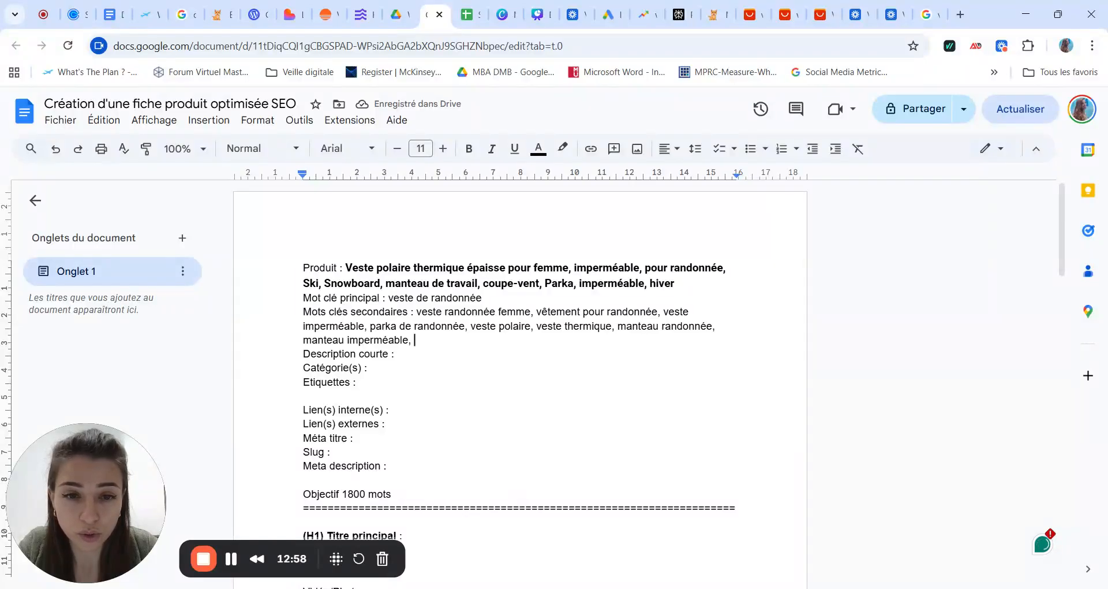
pyautogui.press('BackSpace')
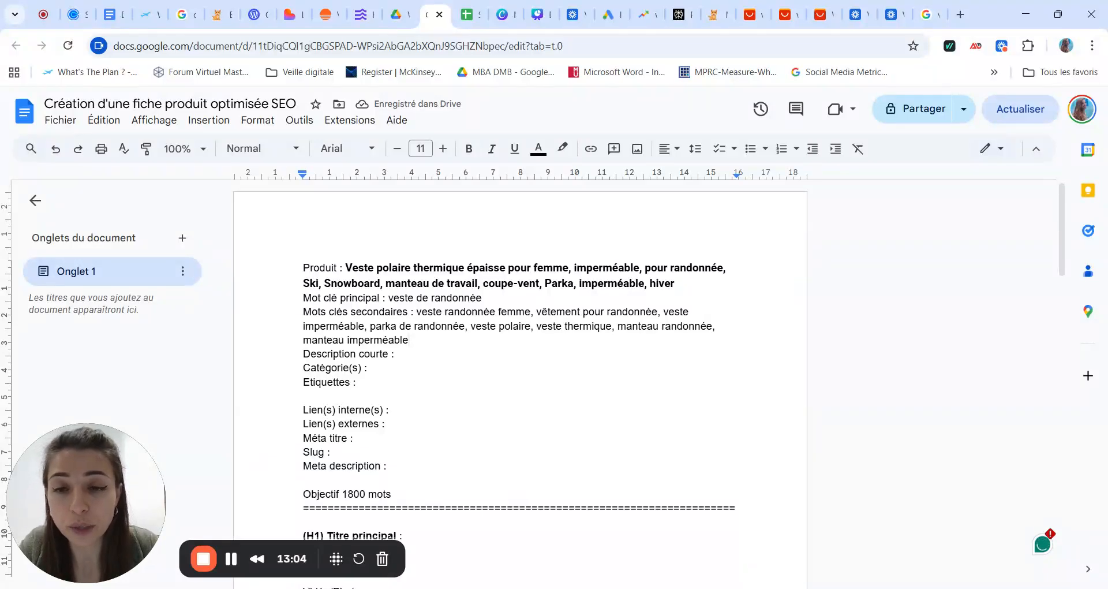
# - Begin the product sheet's short description with "La veste de randonnée qu'il vous faut pour profiter"
pyautogui.scroll(-1, 520, 381)
pyautogui.scroll(-1, 519, 381)
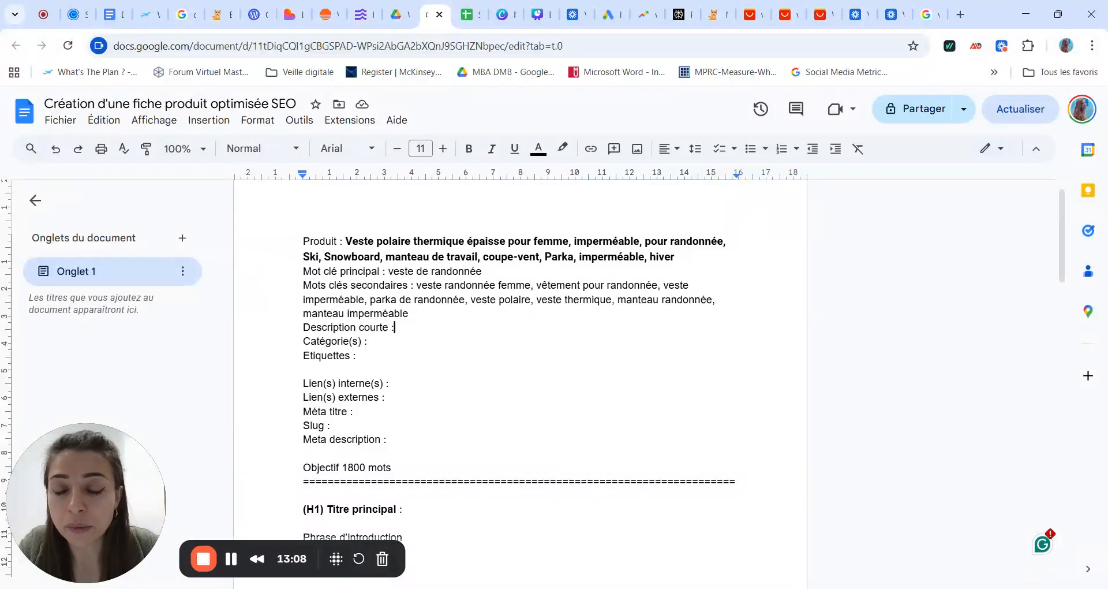
pyautogui.moveTo(394, 328); pyautogui.dragTo(311, 327)
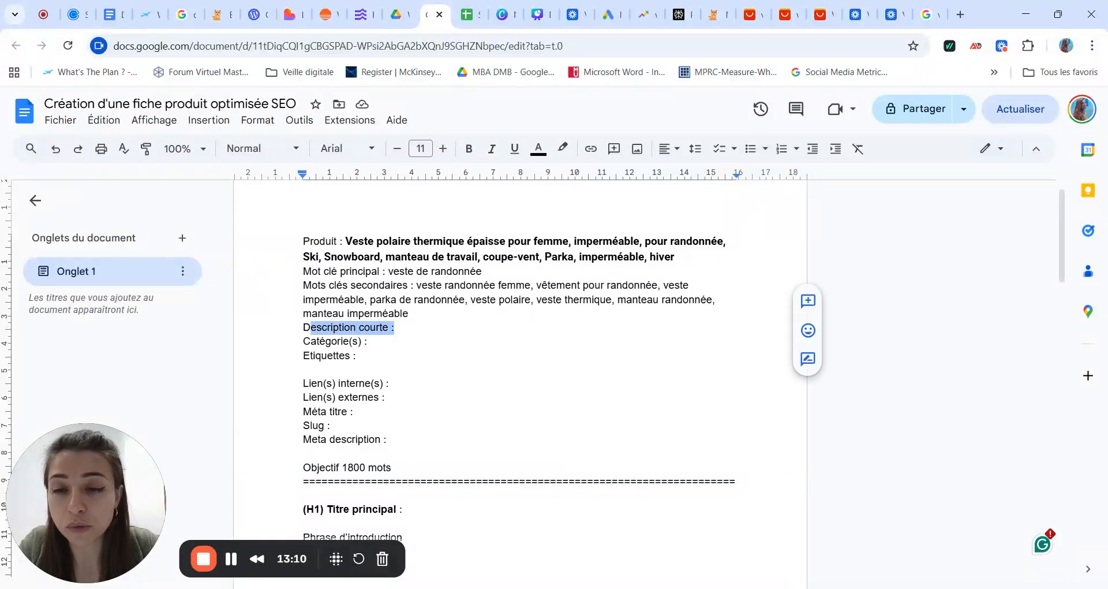
pyautogui.click(396, 327)
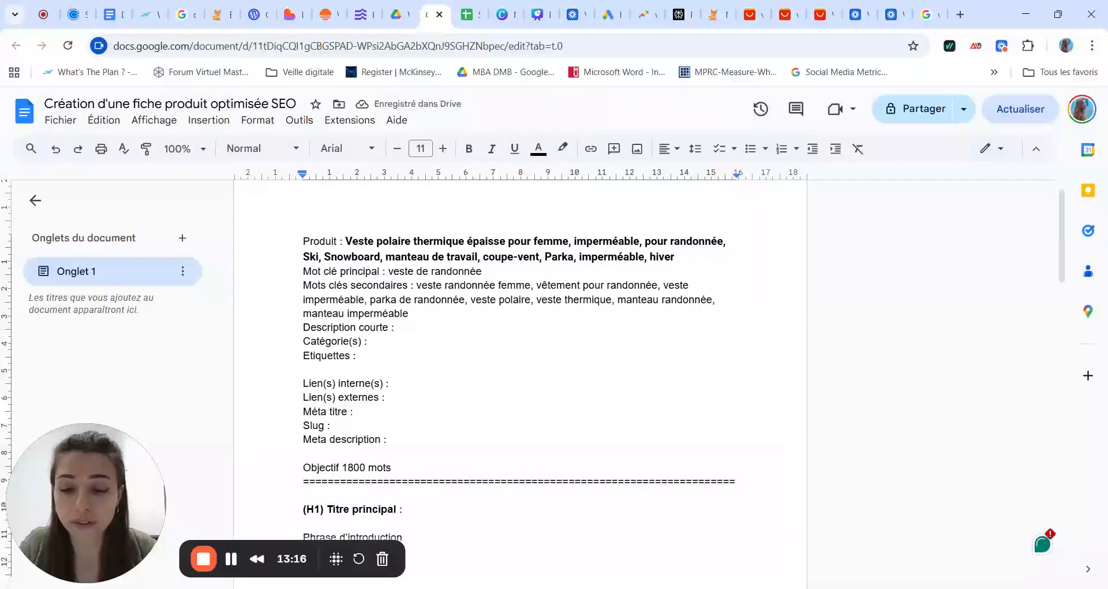
pyautogui.write('La veste p')
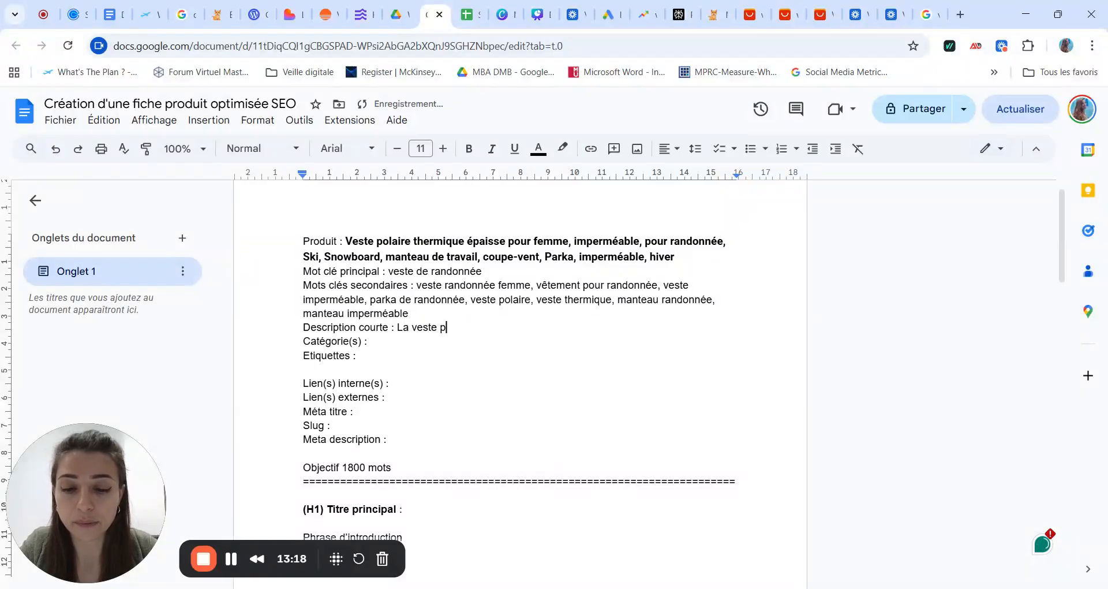
pyautogui.write('ola')
pyautogui.press('BackSpace')
pyautogui.press('BackSpace')
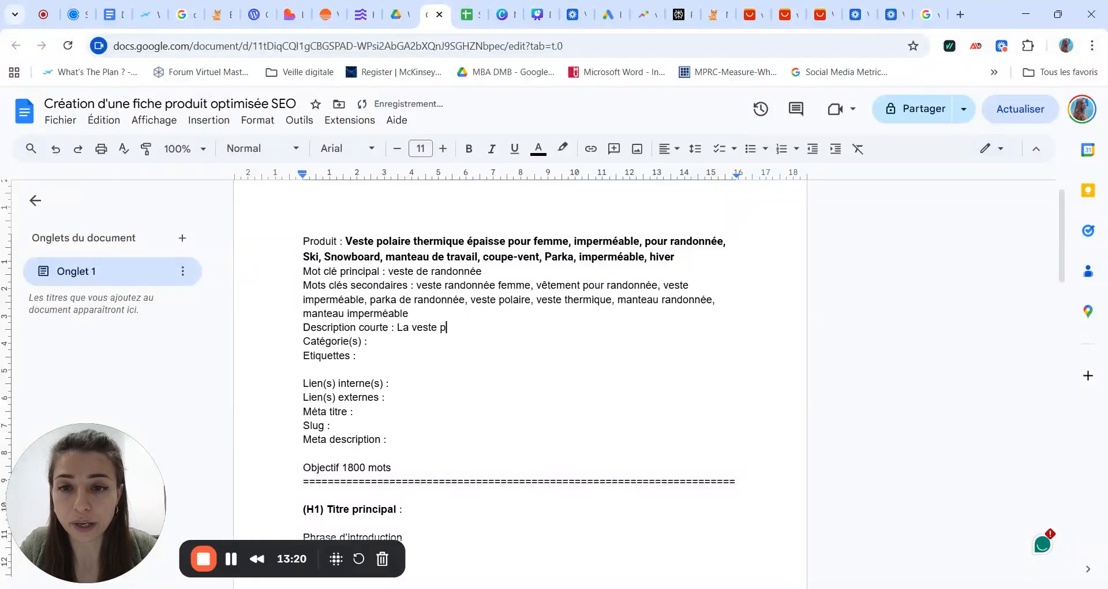
pyautogui.write('de randonnée ')
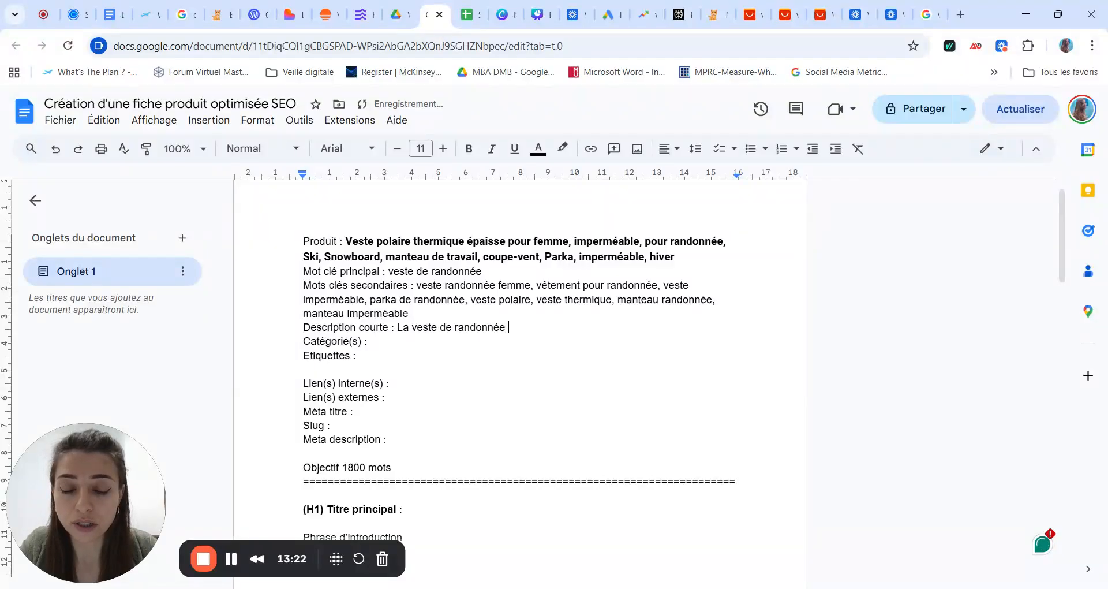
pyautogui.write("qu'il vous faut")
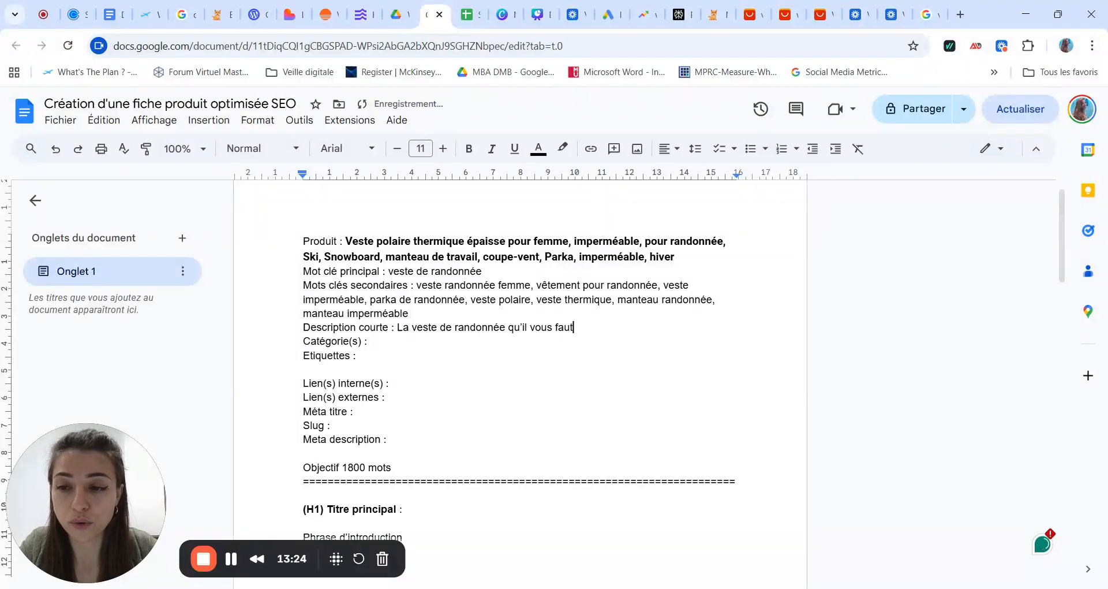
pyautogui.write(' pour pro')
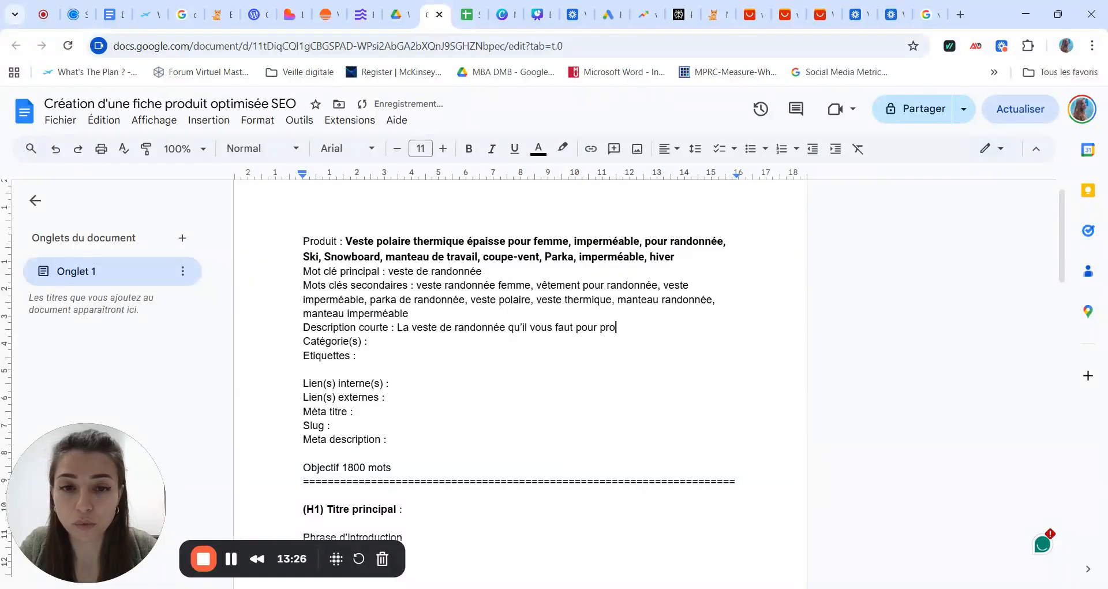
pyautogui.write('fiter ')
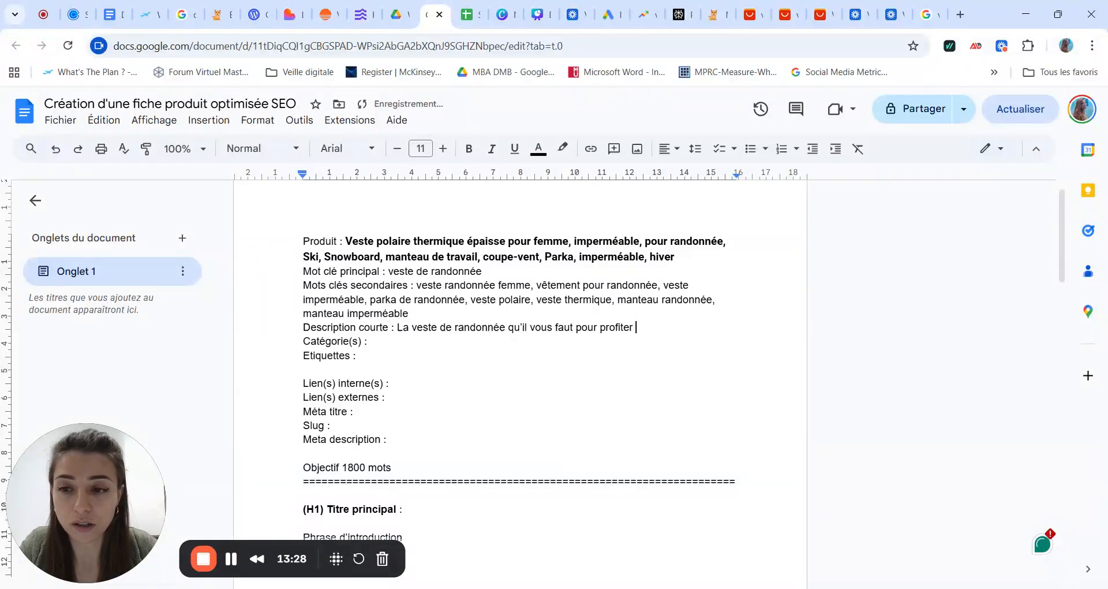
pyautogui.write('comme il se')
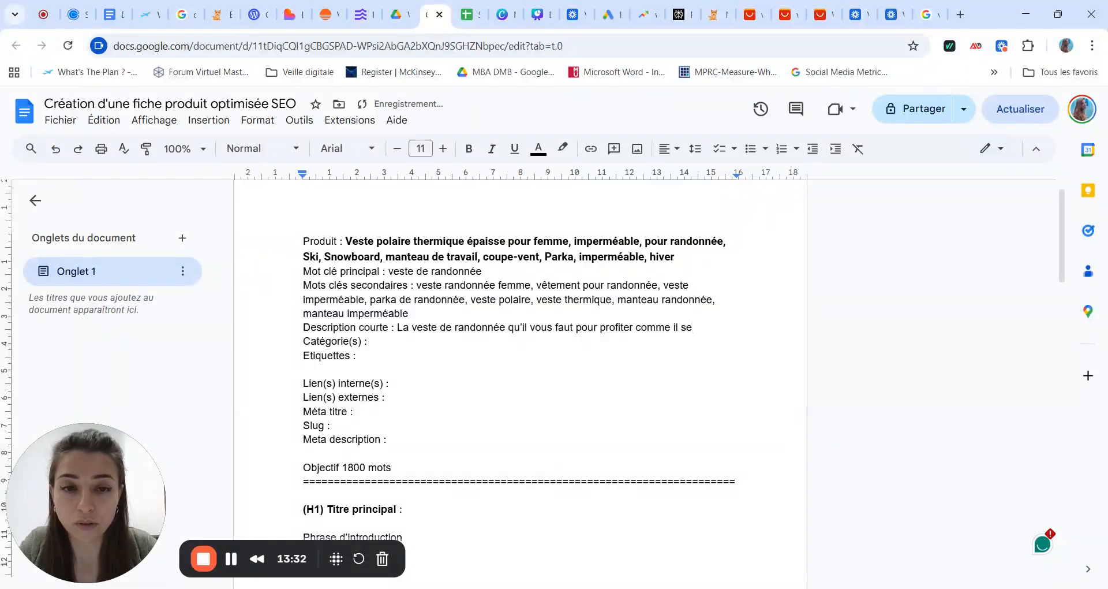
pyautogui.press('BackSpace')
pyautogui.press('BackSpace')
pyautogui.press('BackSpace')
pyautogui.press('BackSpace')
pyautogui.press('BackSpace')
pyautogui.press('BackSpace')
pyautogui.press('BackSpace')
pyautogui.press('BackSpace')
pyautogui.press('BackSpace')
pyautogui.press('BackSpace')
pyautogui.press('BackSpace')
pyautogui.press('BackSpace')
pyautogui.press('BackSpace')
pyautogui.press('BackSpace')
pyautogui.press('BackSpace')
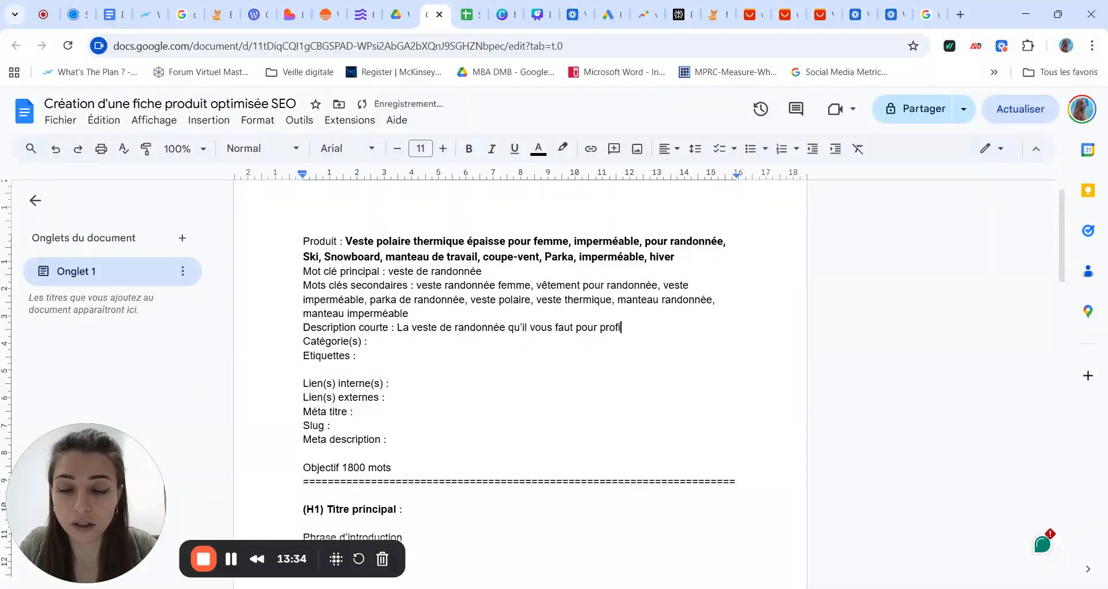
# - Finish the short description's sentence so that it ends with "profiter au maximum de votre voyage."
pyautogui.write('ter au m')
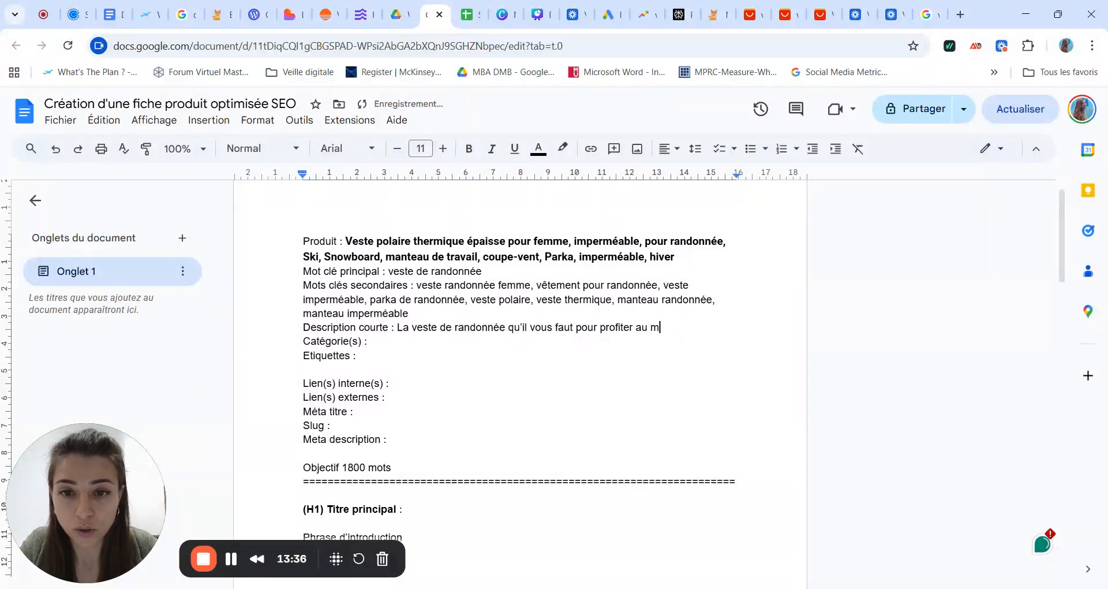
pyautogui.write('aximum ')
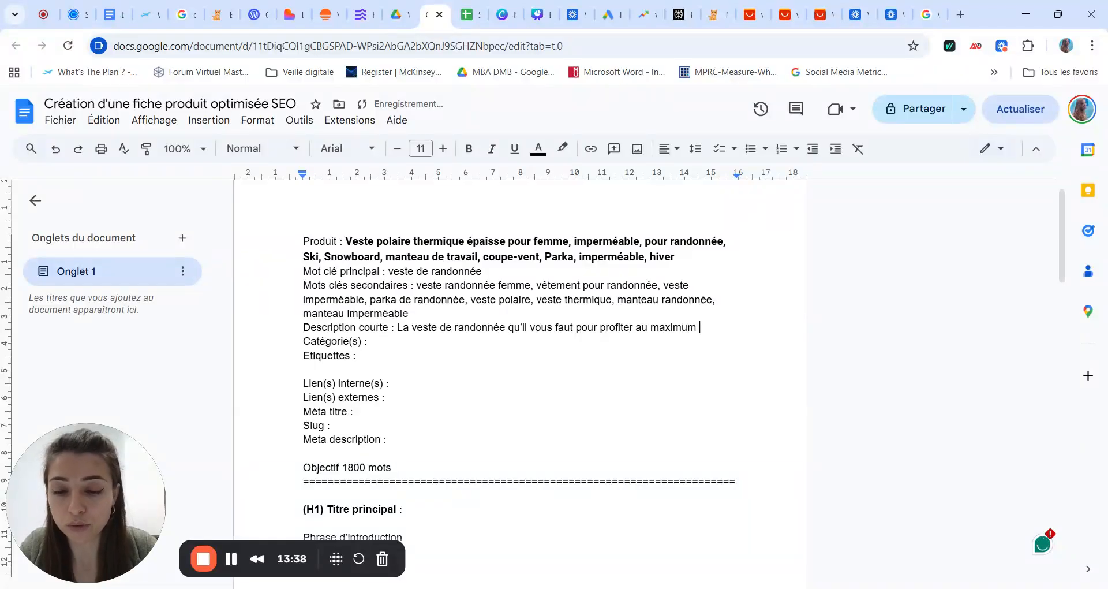
pyautogui.write('de votre voyage')
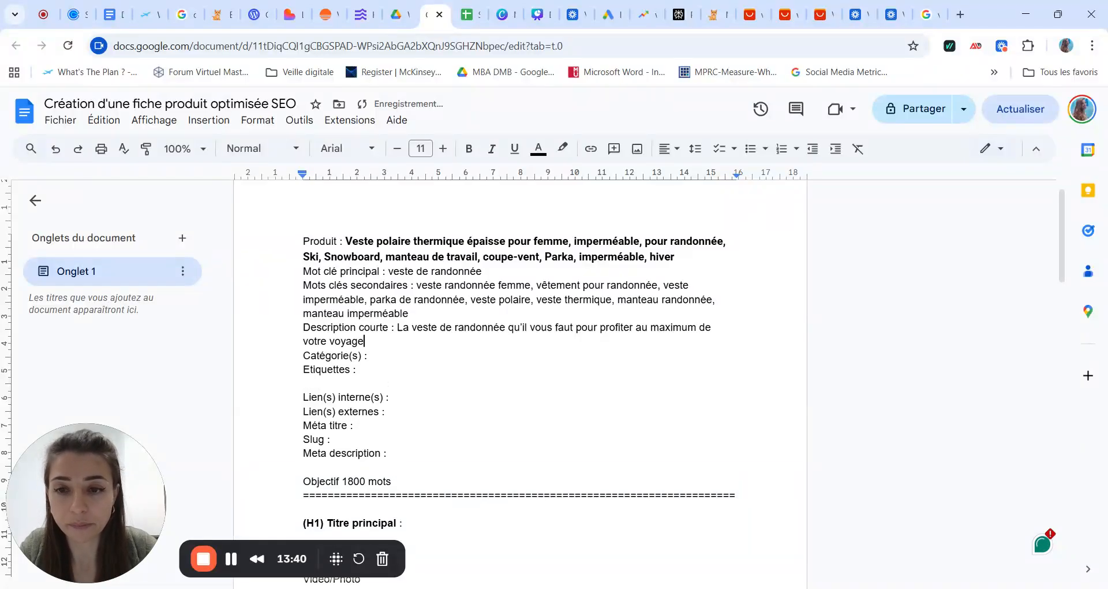
pyautogui.write('.')
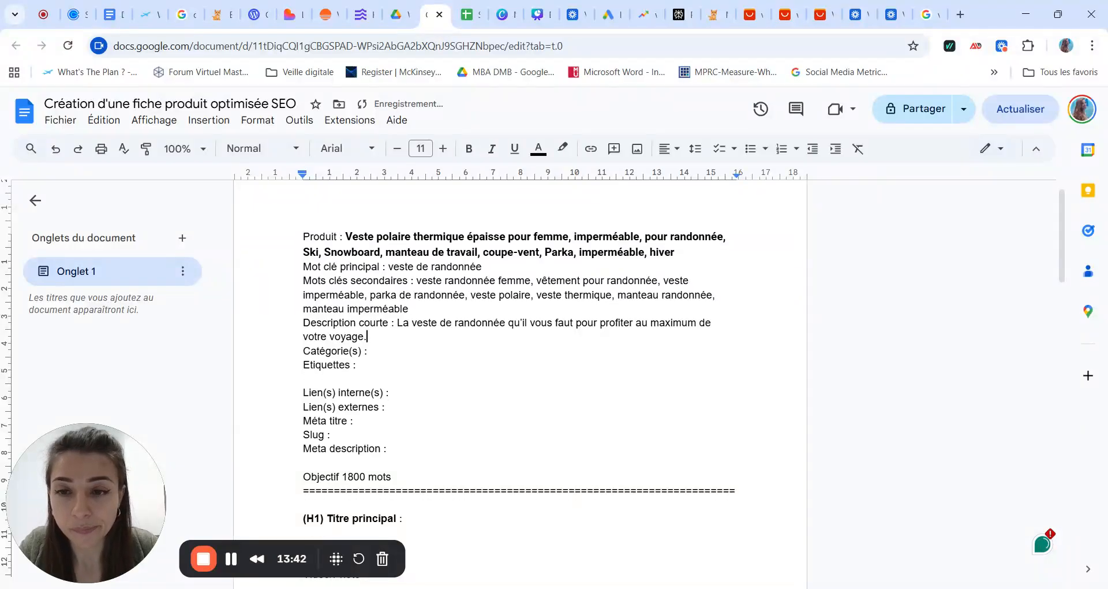
# - Fill in the product's categories with "Vêtement femme, Veste, Hiver"
pyautogui.scroll(-1, 519, 381)
pyautogui.click(369, 330)
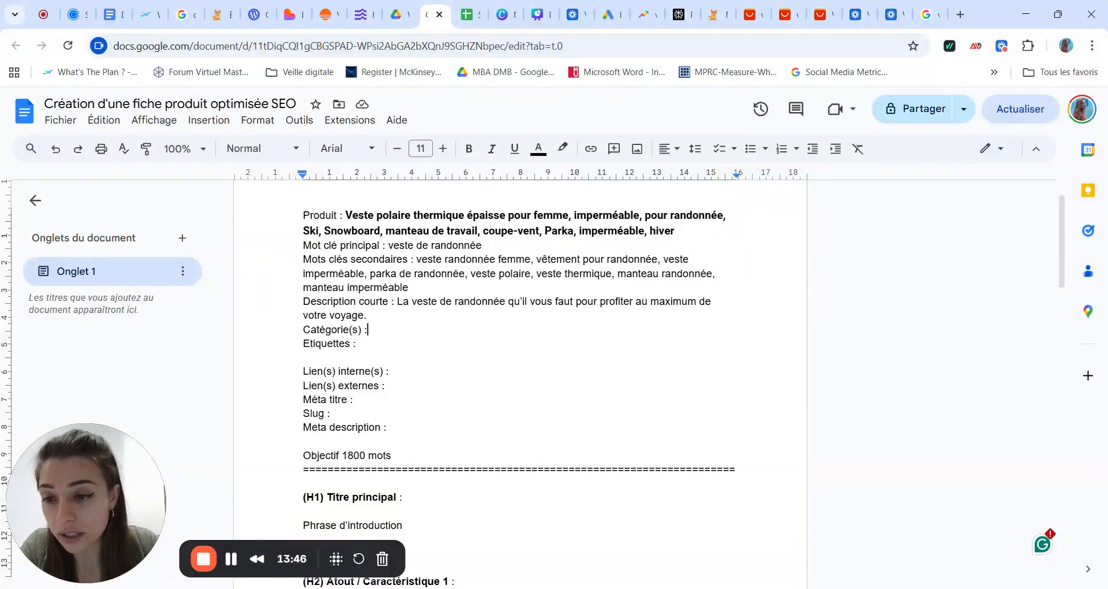
pyautogui.click(357, 344)
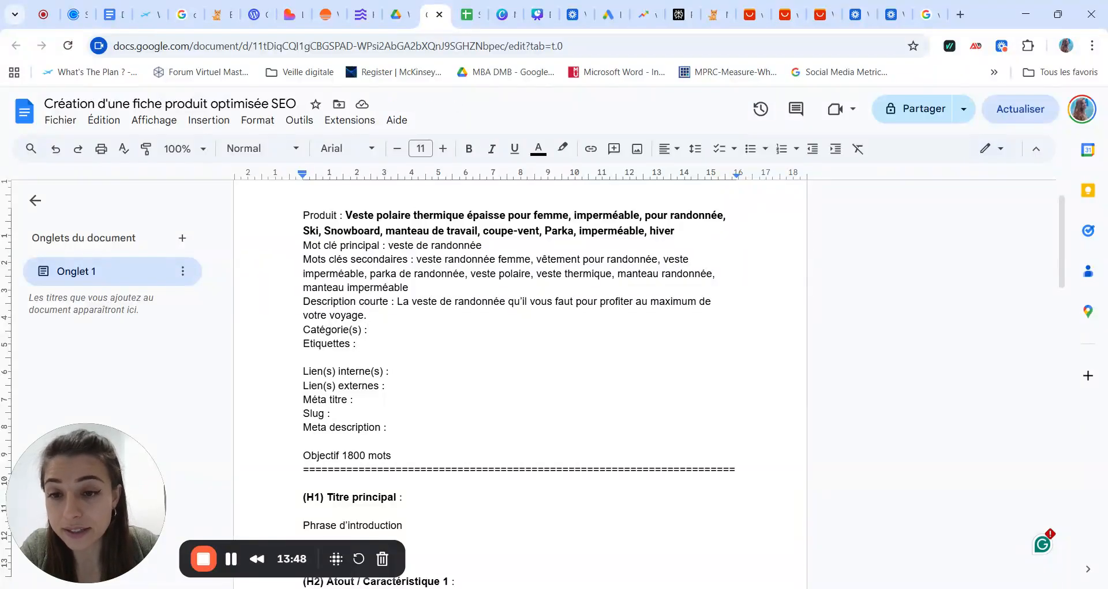
pyautogui.moveTo(357, 343); pyautogui.dragTo(303, 330)
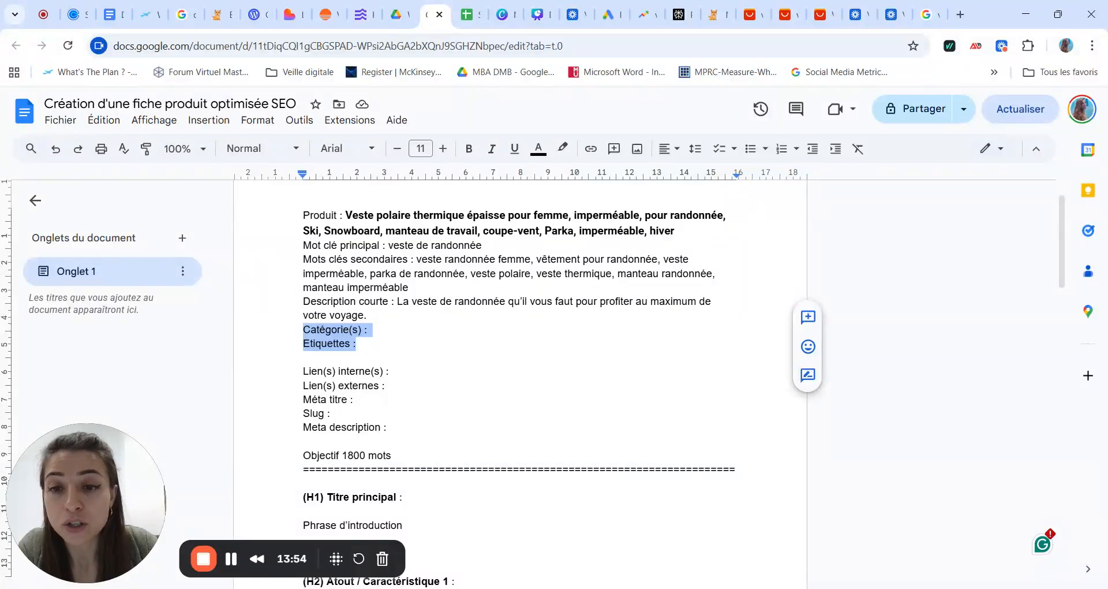
pyautogui.click(370, 329)
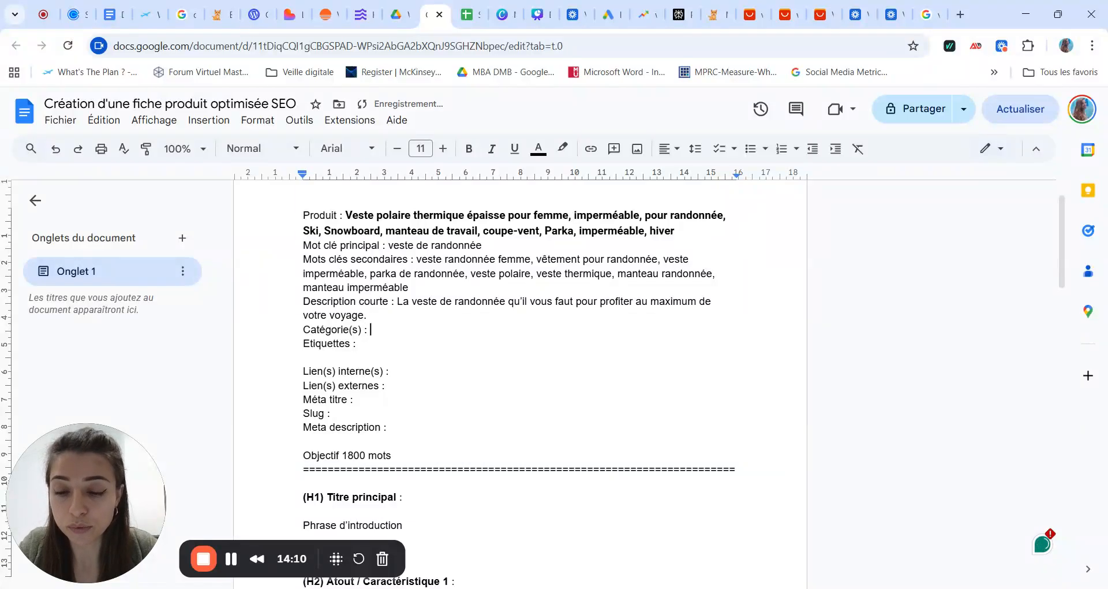
pyautogui.write('Vêtemen')
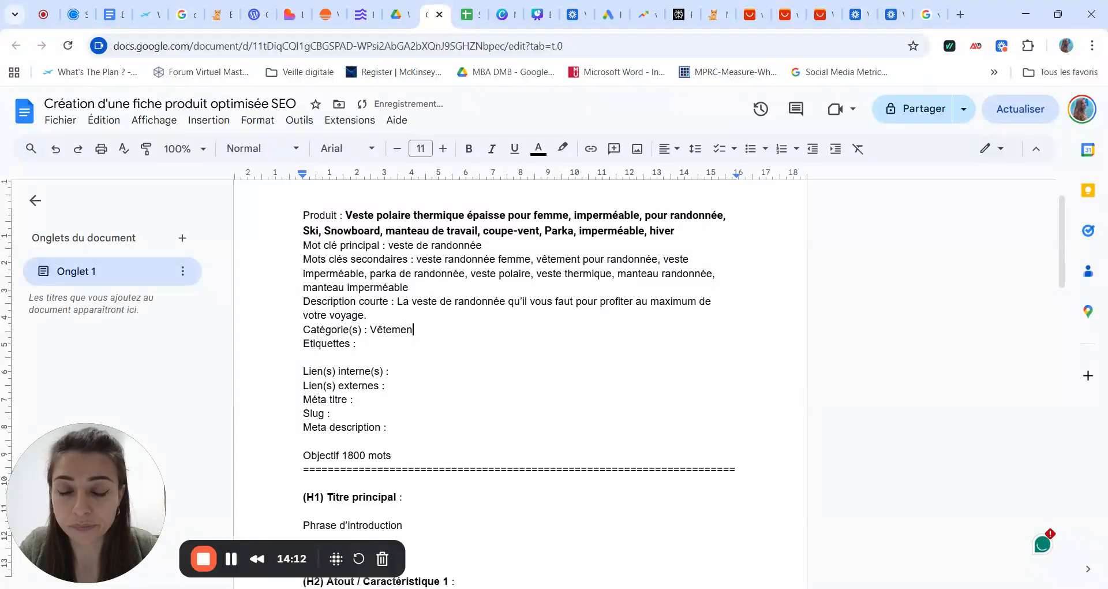
pyautogui.write('t fe')
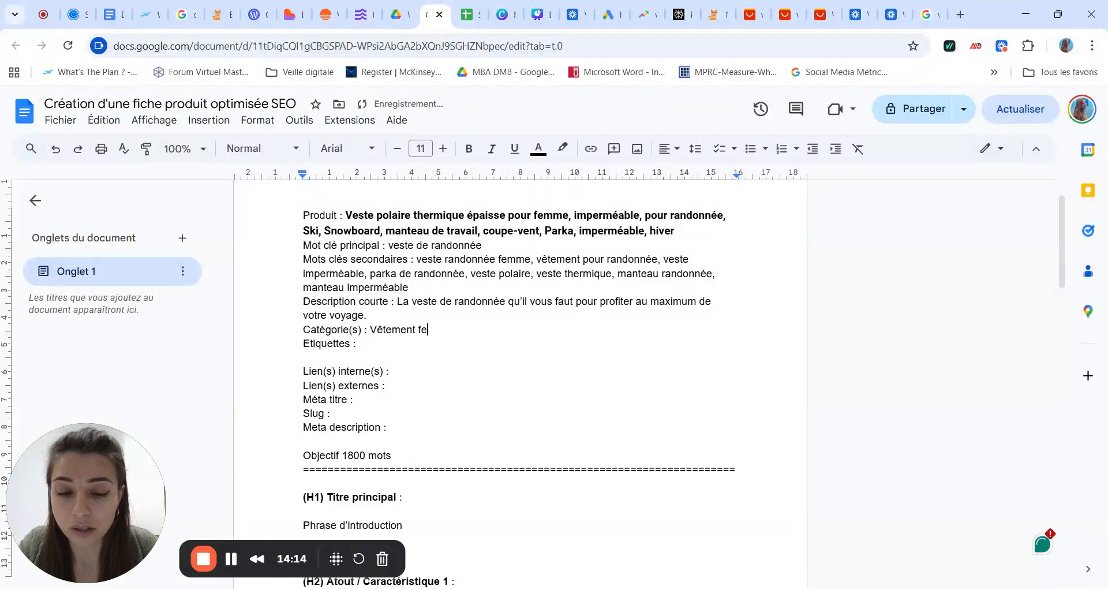
pyautogui.write('mme, ')
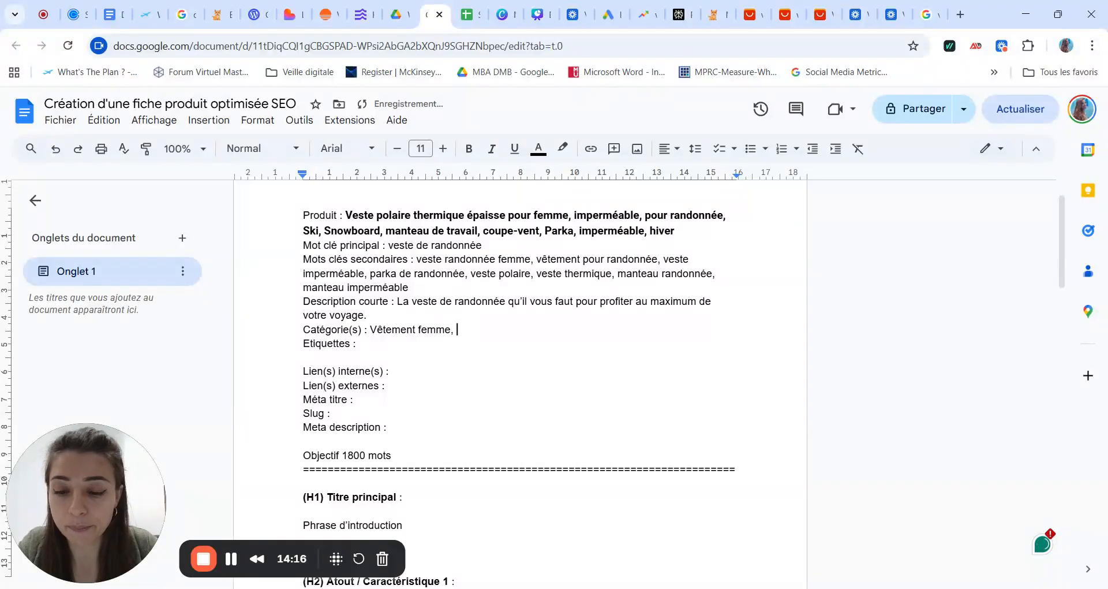
pyautogui.write('Veste')
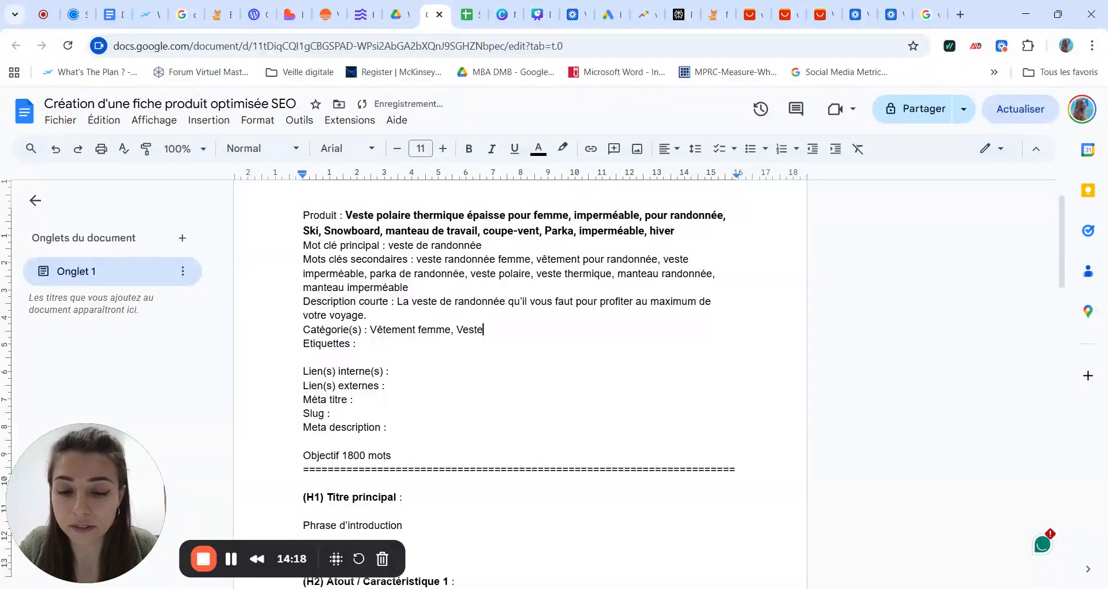
pyautogui.write(', Hiver')
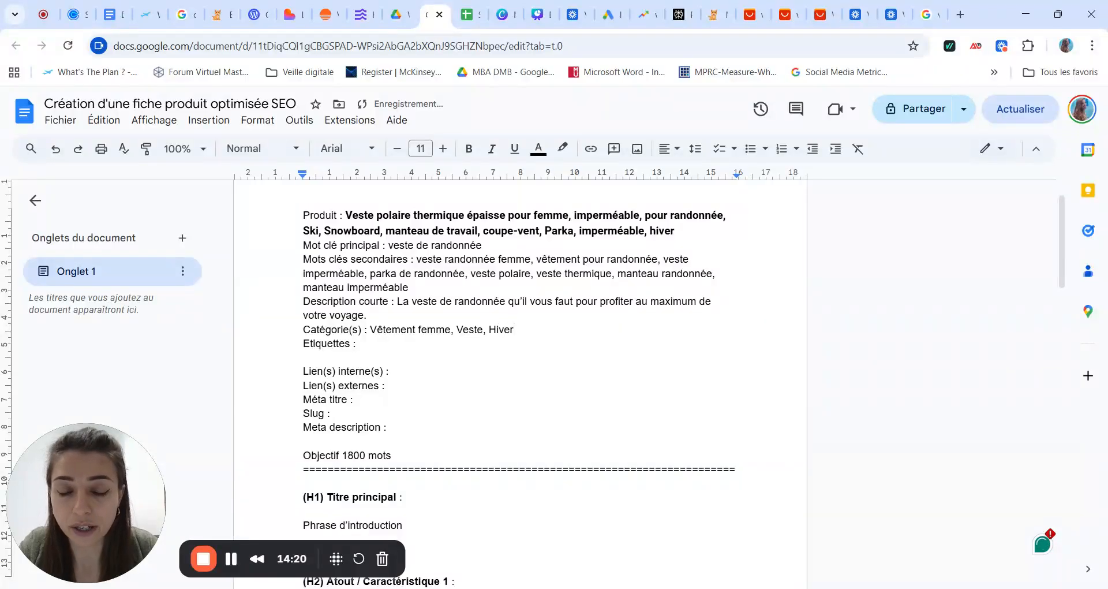
# - Fill in the product's tags (Etiquettes) with "Randonnée, Montagne"
pyautogui.click(357, 343)
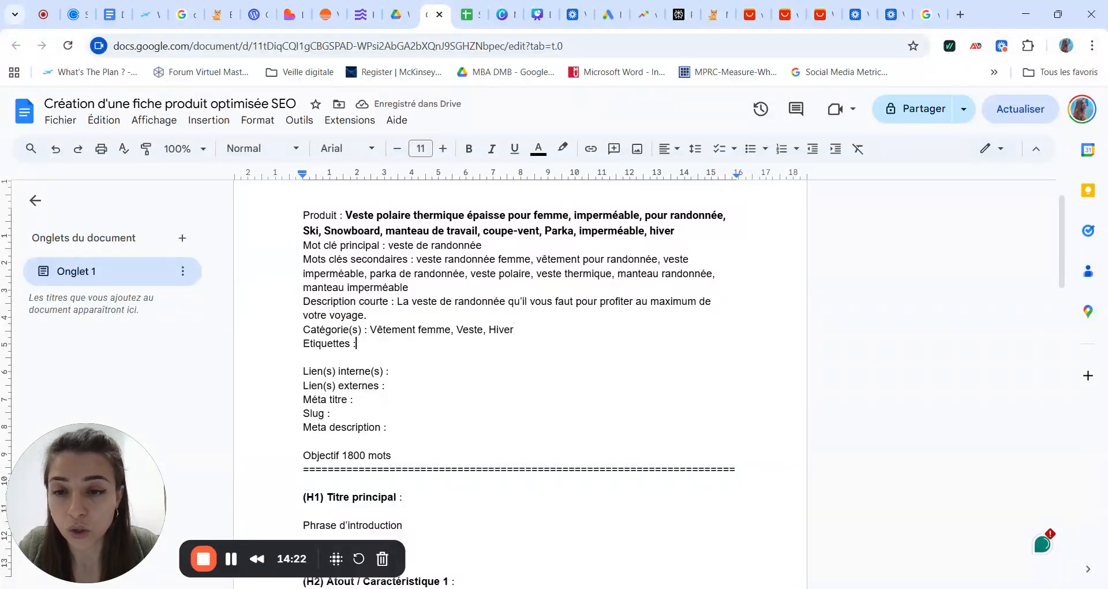
pyautogui.write('Randonnée')
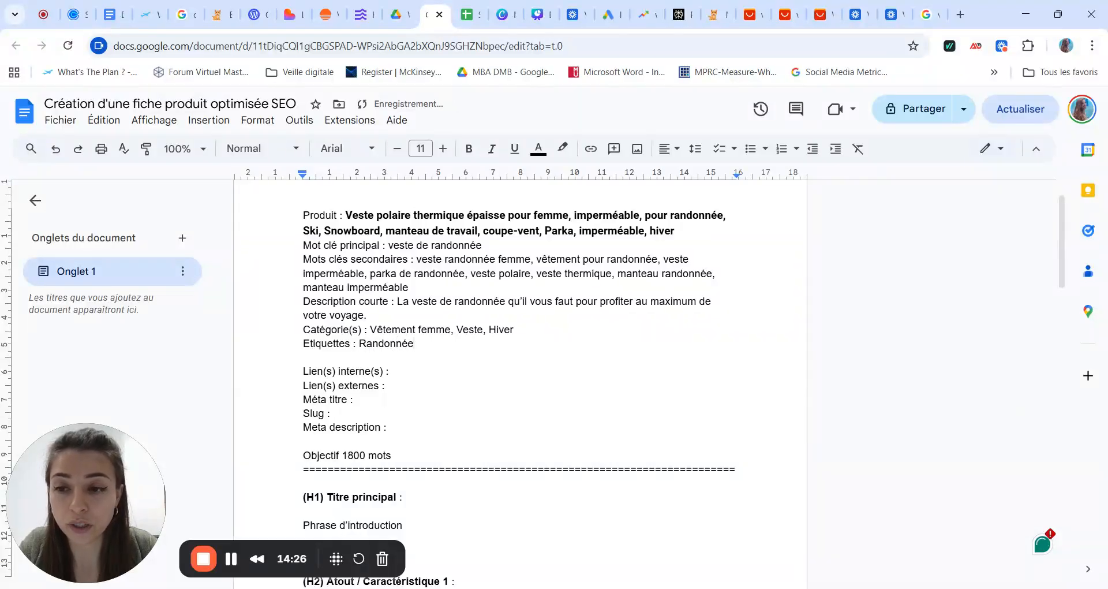
pyautogui.scroll(-1, 520, 381)
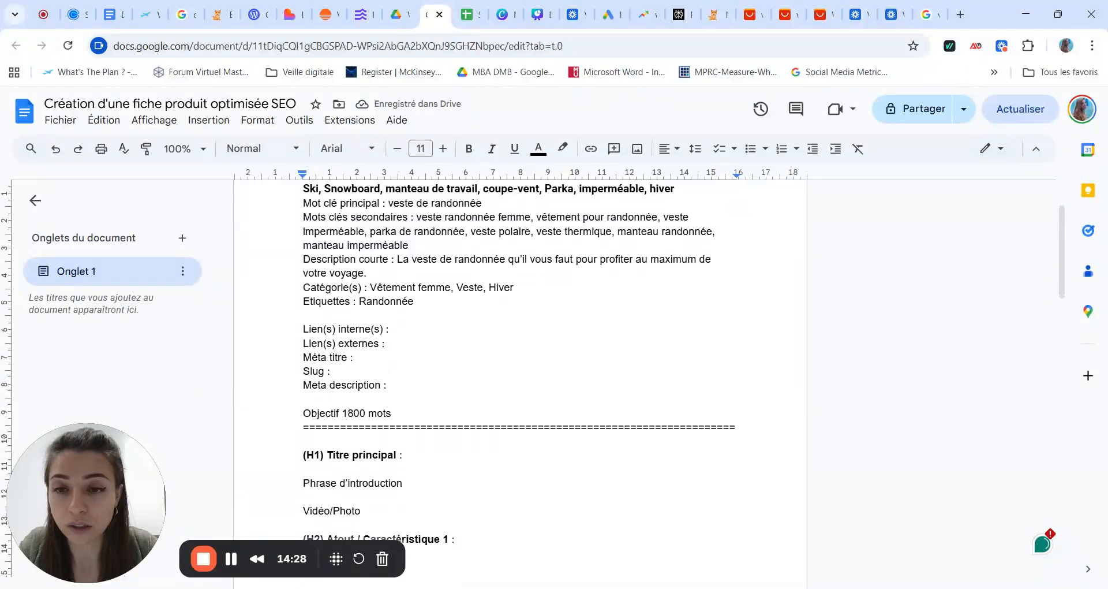
pyautogui.scroll(-1, 520, 381)
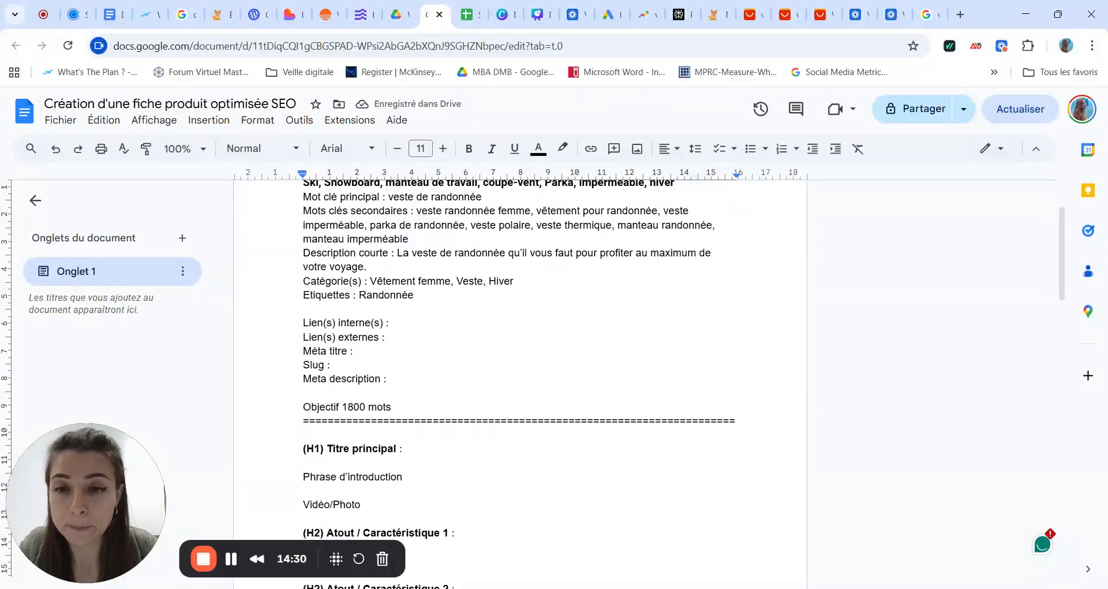
pyautogui.write(', Montagne')
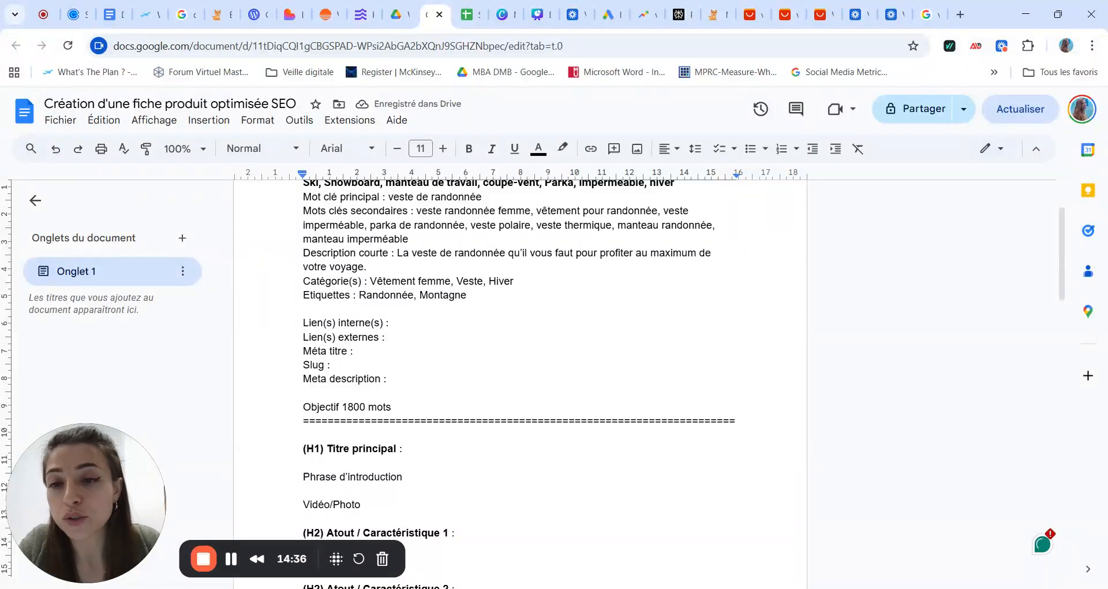
pyautogui.click(393, 323)
pyautogui.scroll(1, 519, 381)
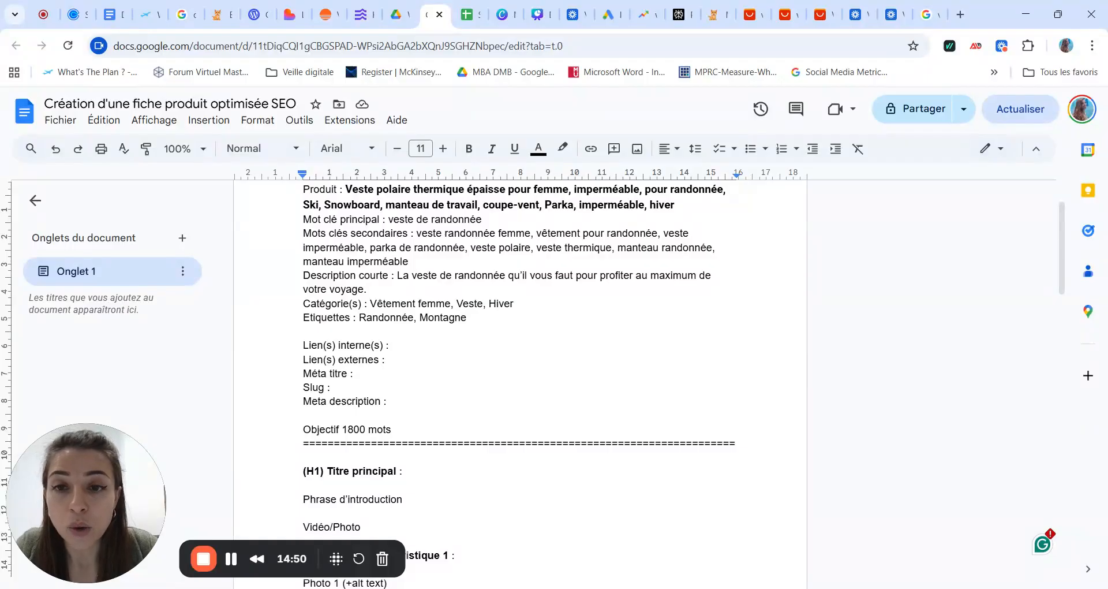
pyautogui.scroll(1, 520, 381)
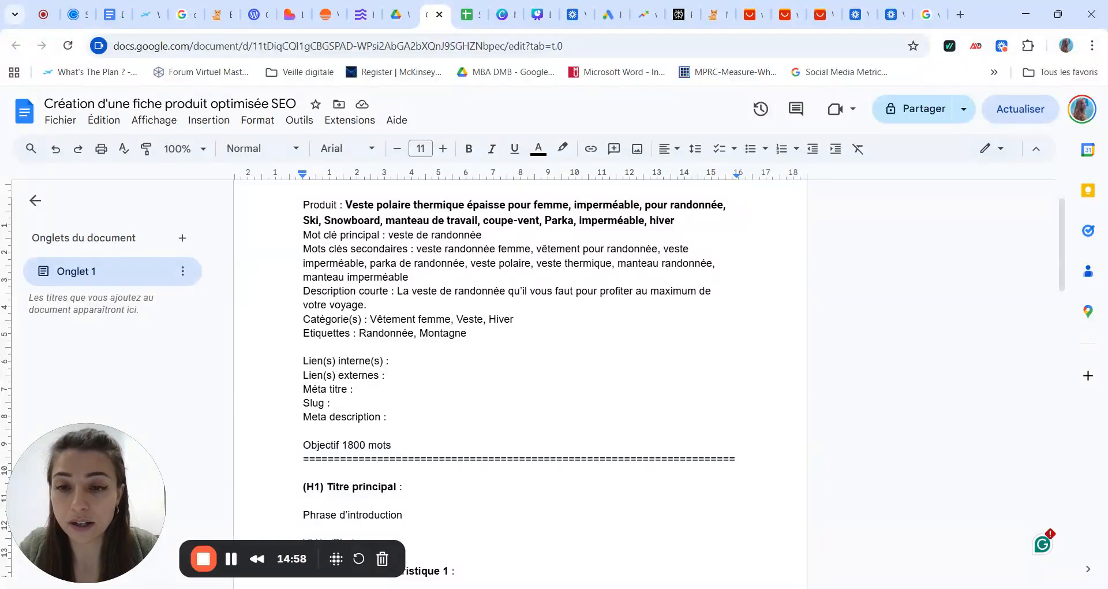
pyautogui.write('http')
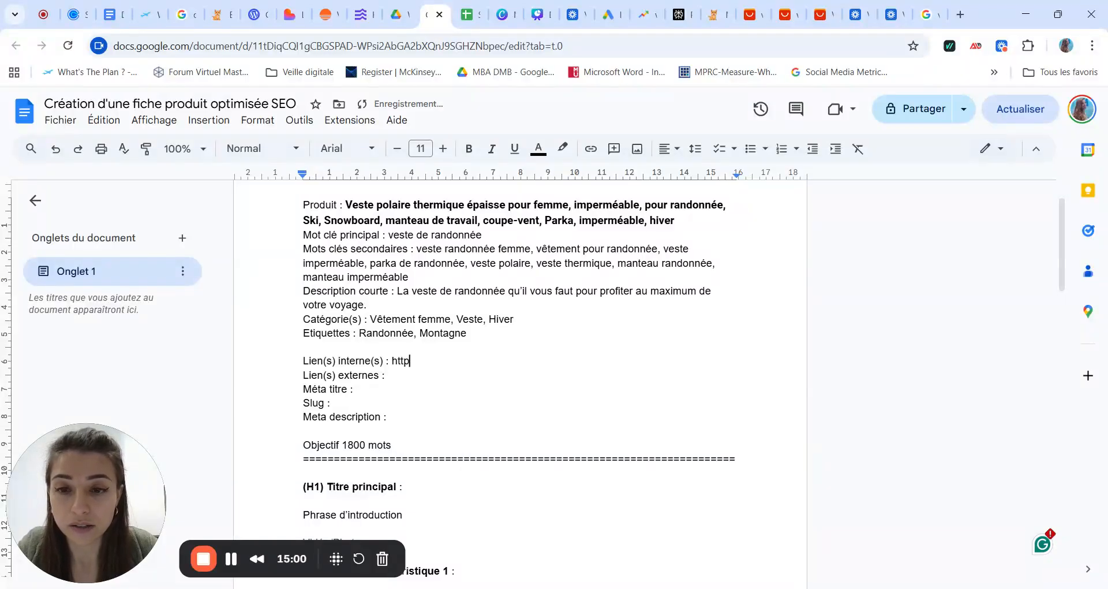
pyautogui.write('s:/')
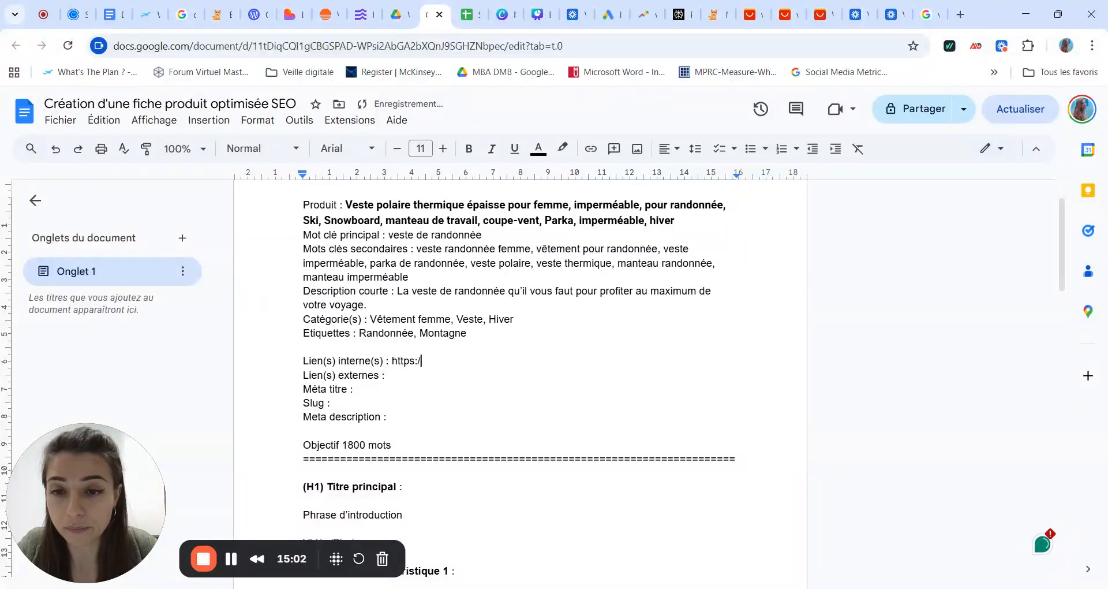
pyautogui.write('/bouti')
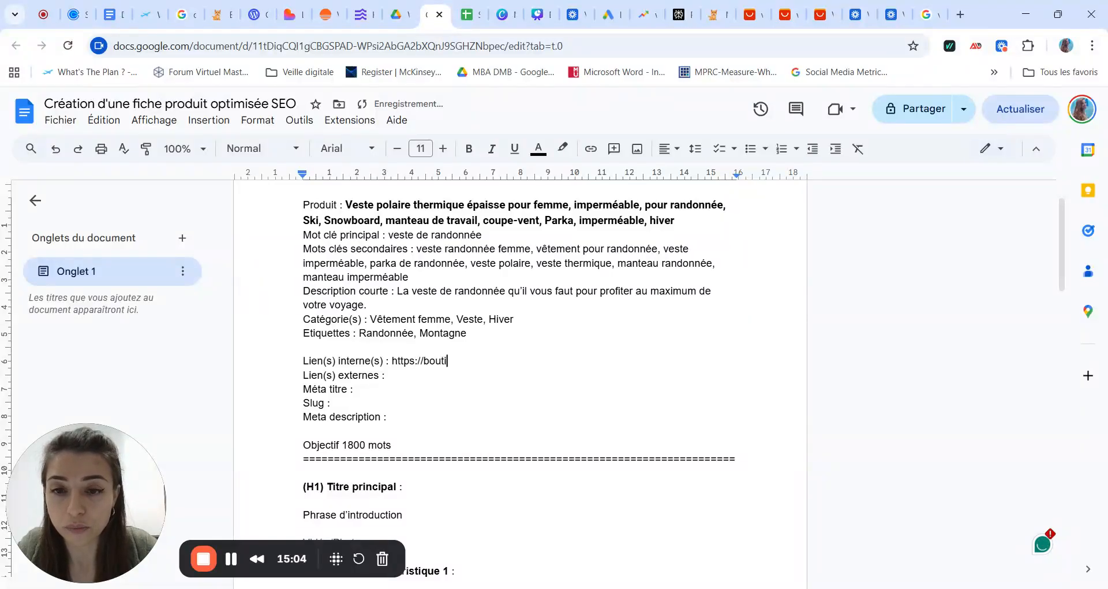
pyautogui.write('que-voya')
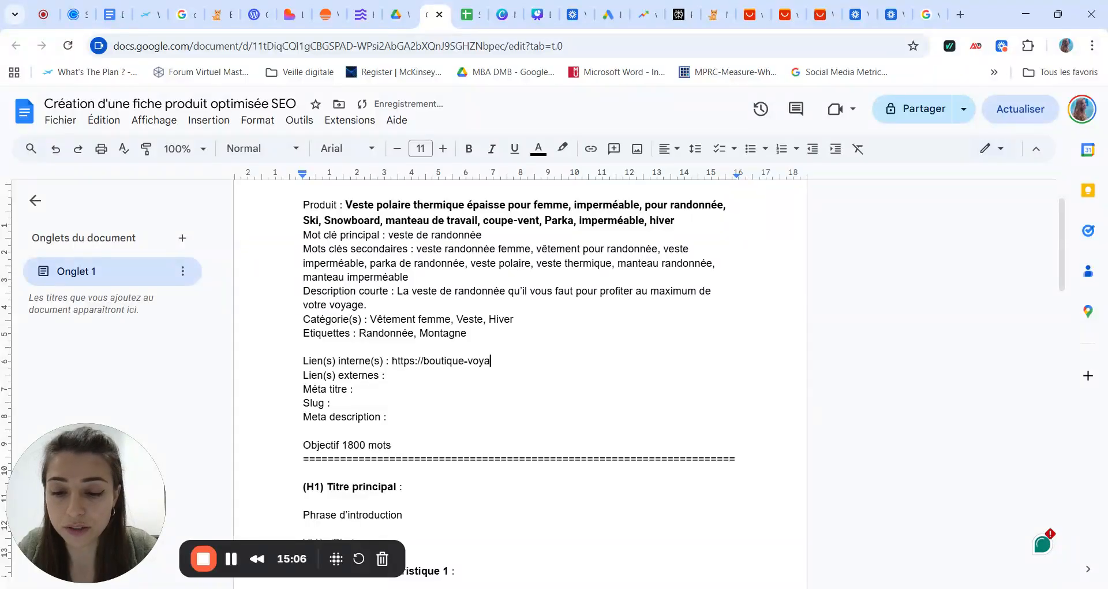
pyautogui.write('ge.com/')
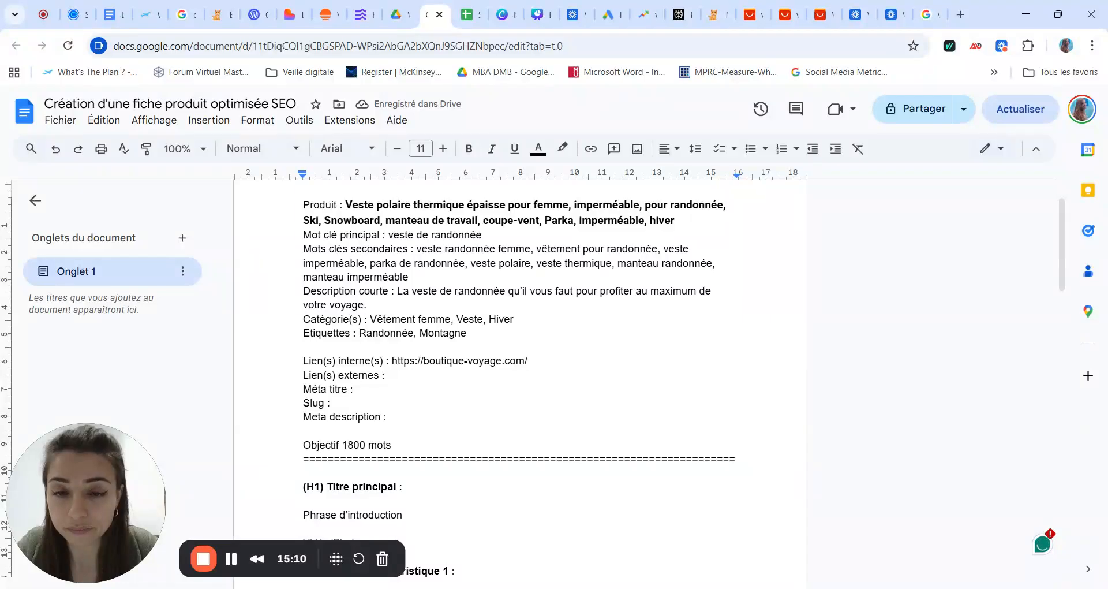
pyautogui.write('chau')
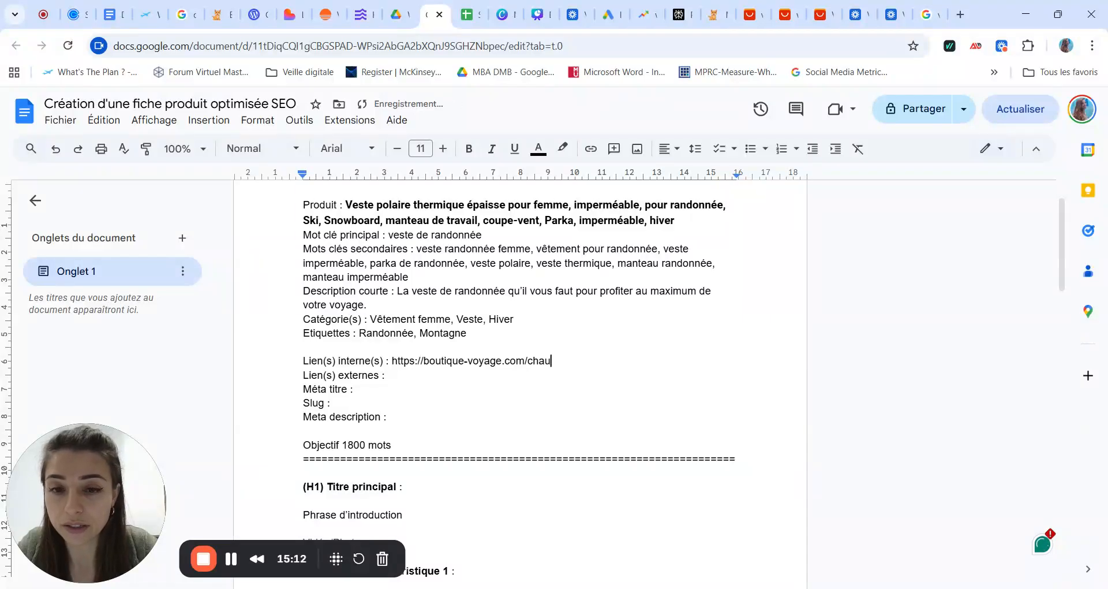
pyautogui.write('ssures-de-randonnée')
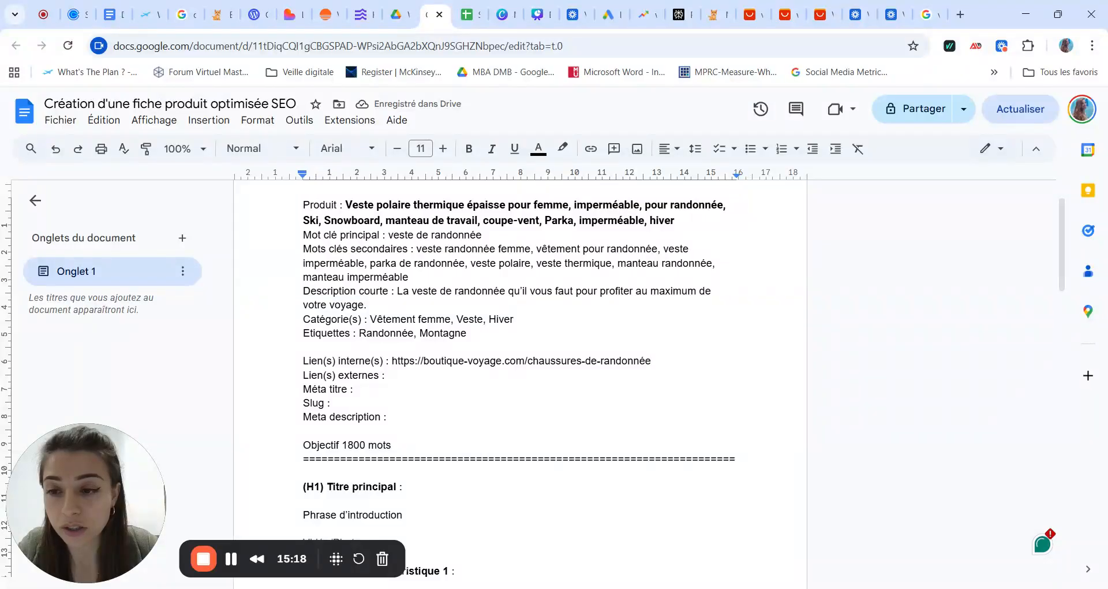
# - Go to the Méta titre line, then switch to the Google results for "veste de randonnée" and examine how their titles are written
pyautogui.click(385, 376)
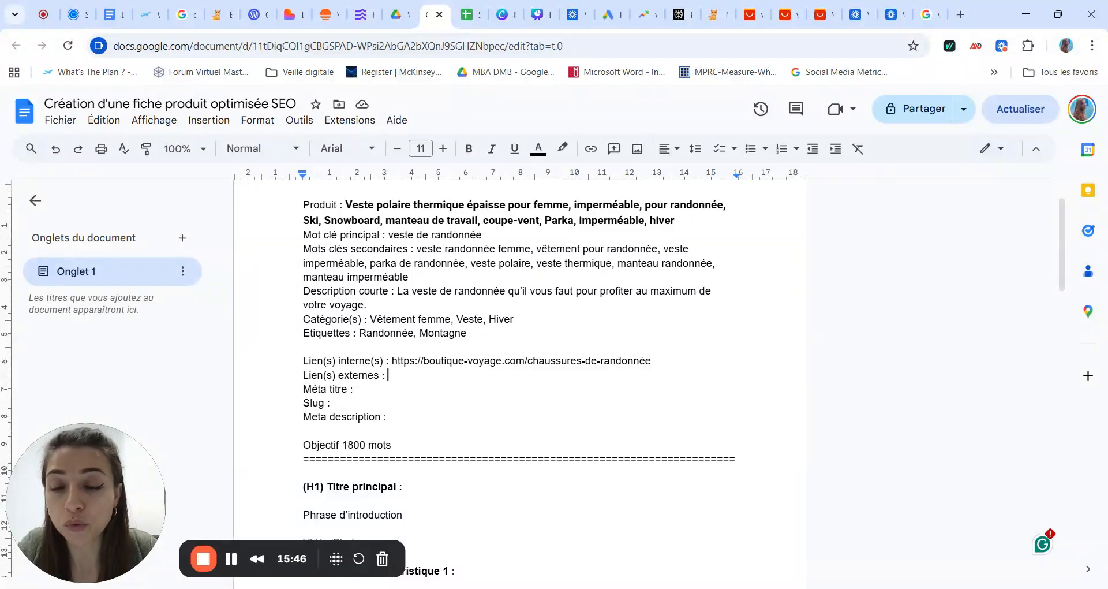
pyautogui.scroll(-1, 519, 380)
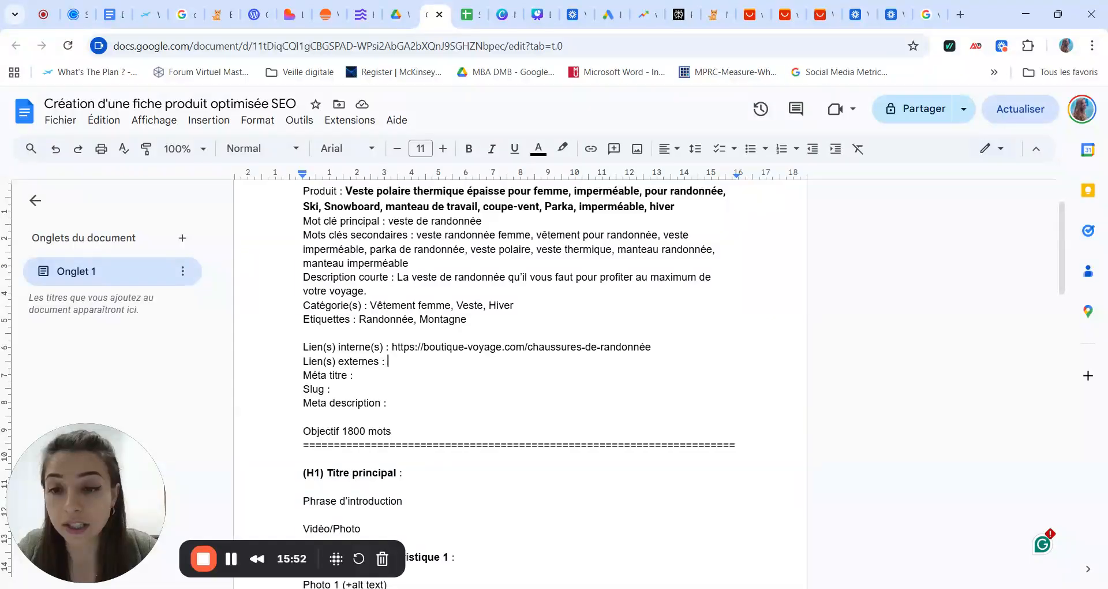
pyautogui.scroll(-1, 520, 380)
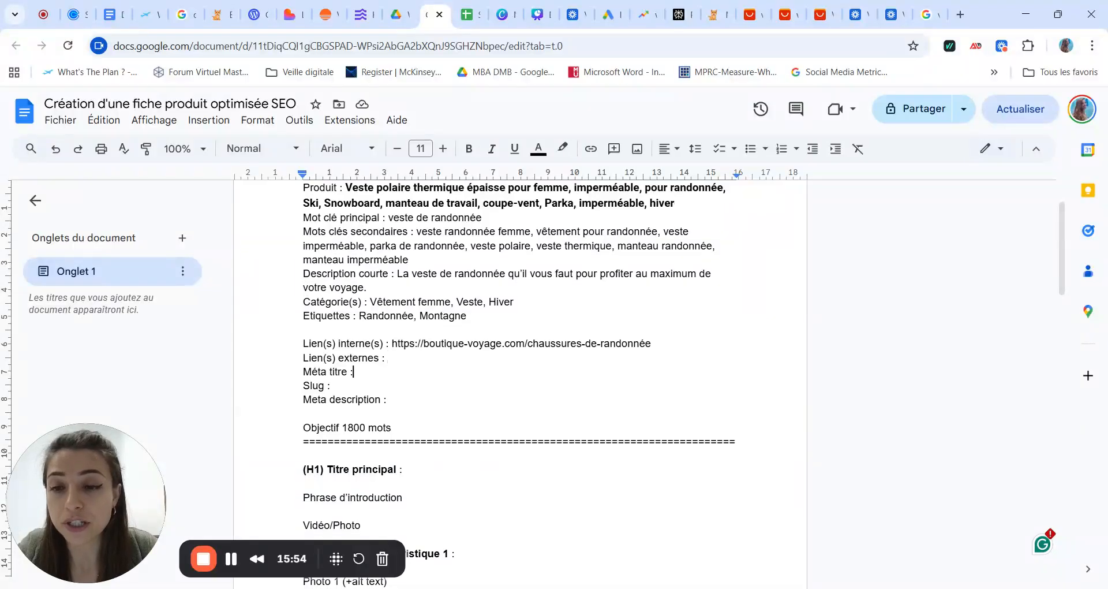
pyautogui.scroll(-1, 520, 381)
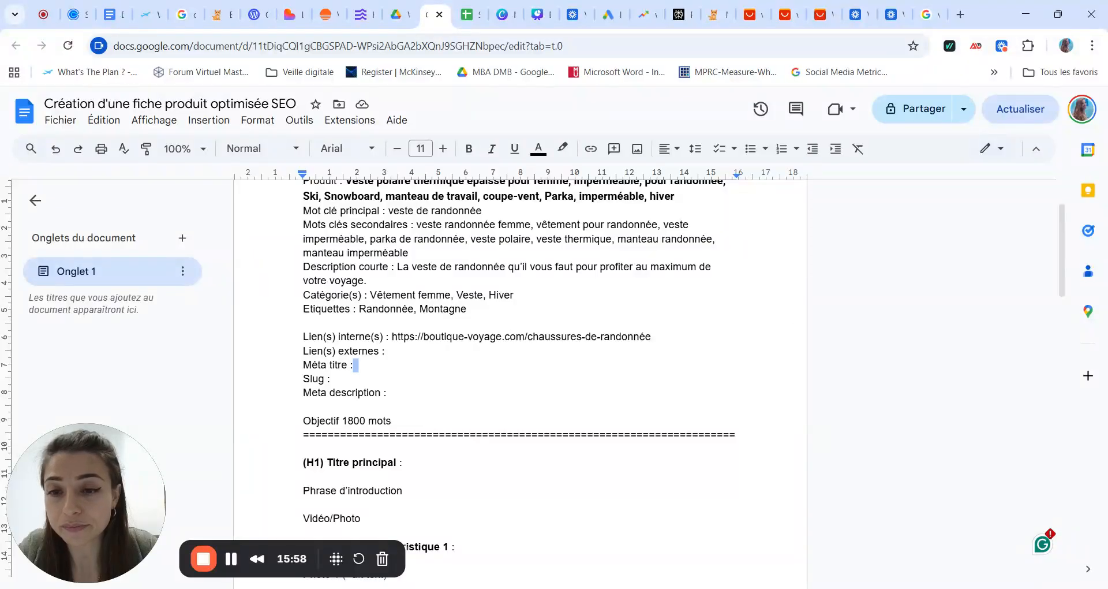
pyautogui.hotkey('shift', 'Home')
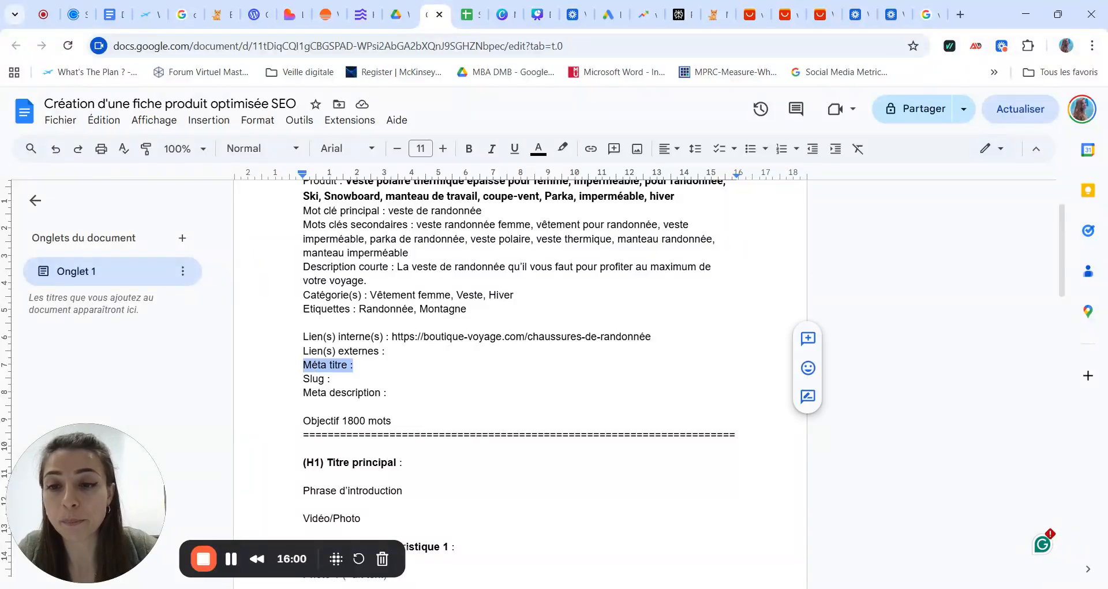
pyautogui.press('End')
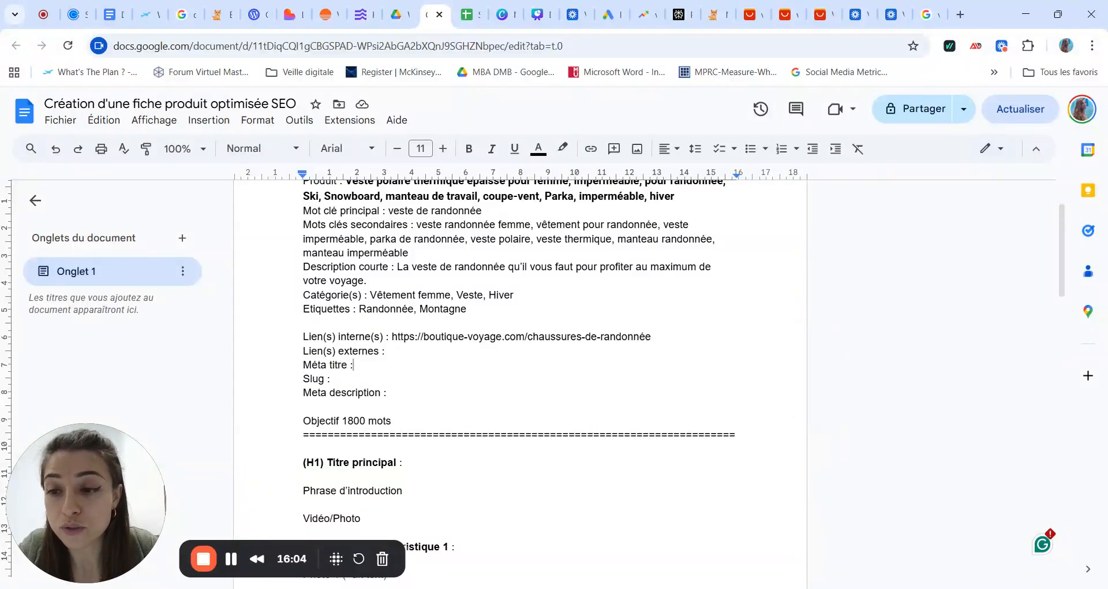
pyautogui.click(928, 14)
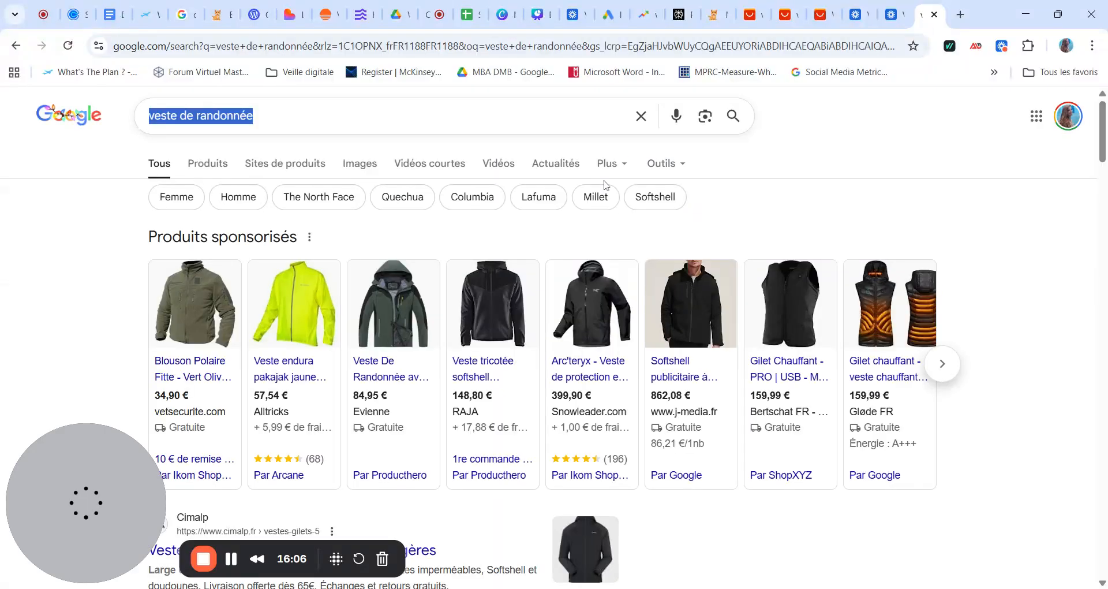
pyautogui.scroll(-3, 299, 173)
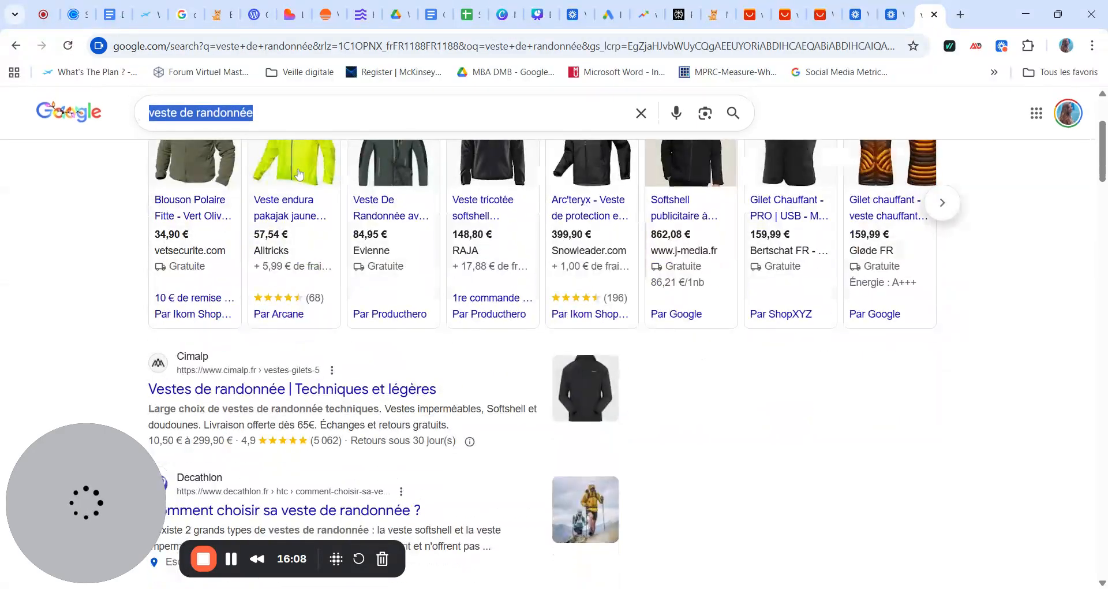
pyautogui.scroll(-2, 299, 173)
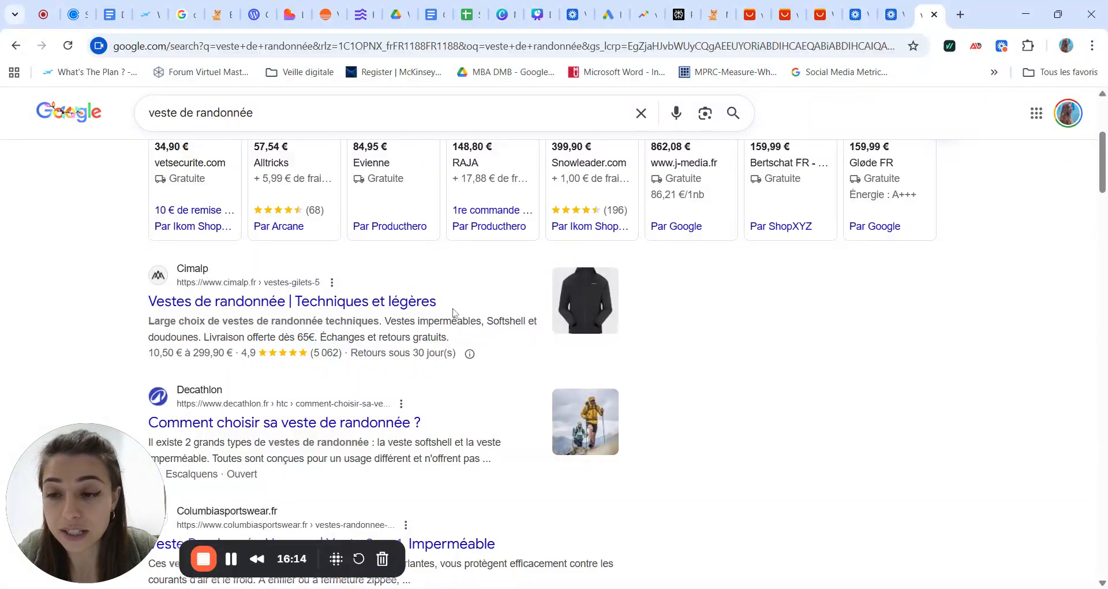
# - Switch back to the product sheet in Google Docs and begin the meta title with "Veste de randonnée pour femme l"
pyautogui.click(435, 17)
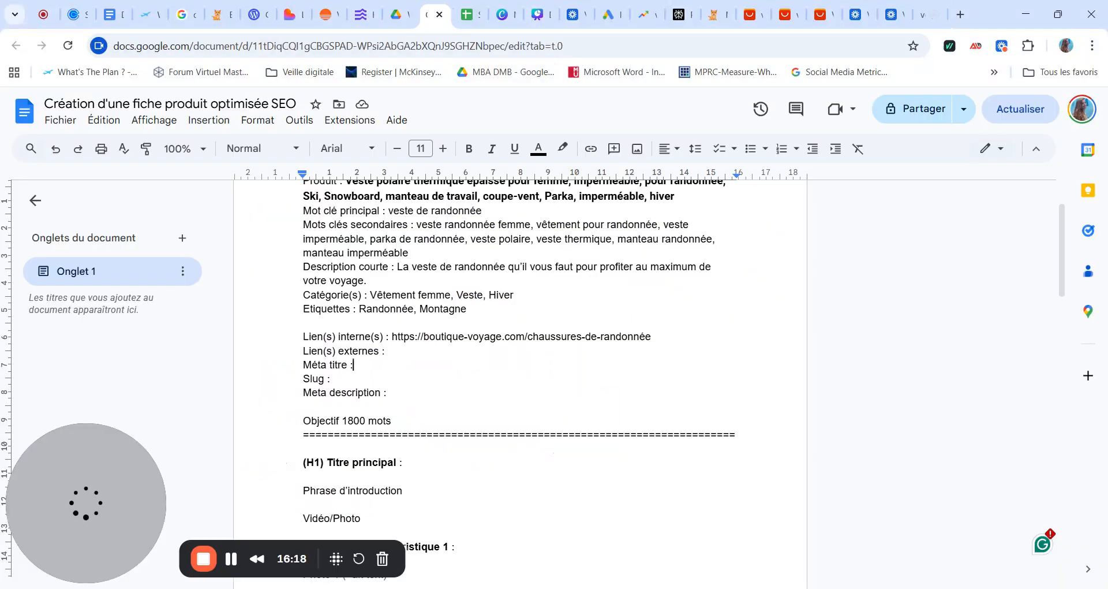
pyautogui.write('Vest')
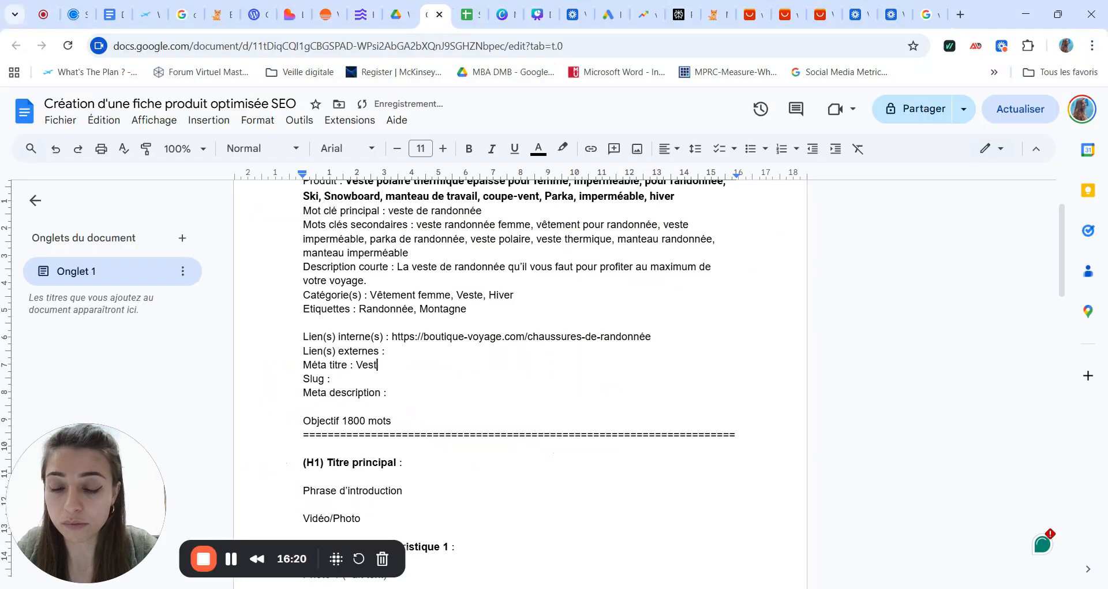
pyautogui.write('e de ran')
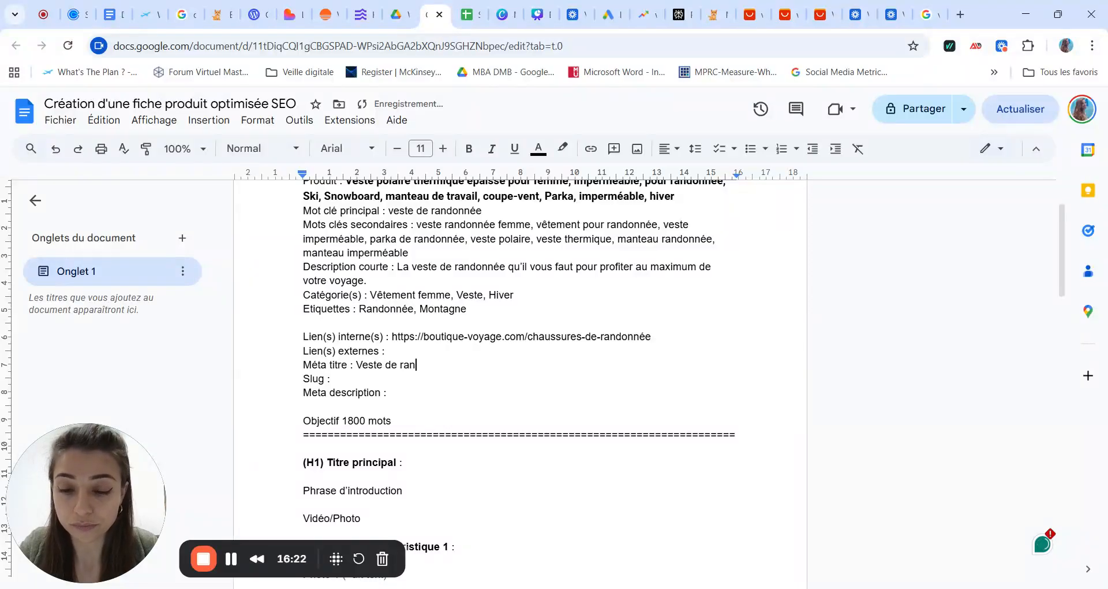
pyautogui.write('donnée p')
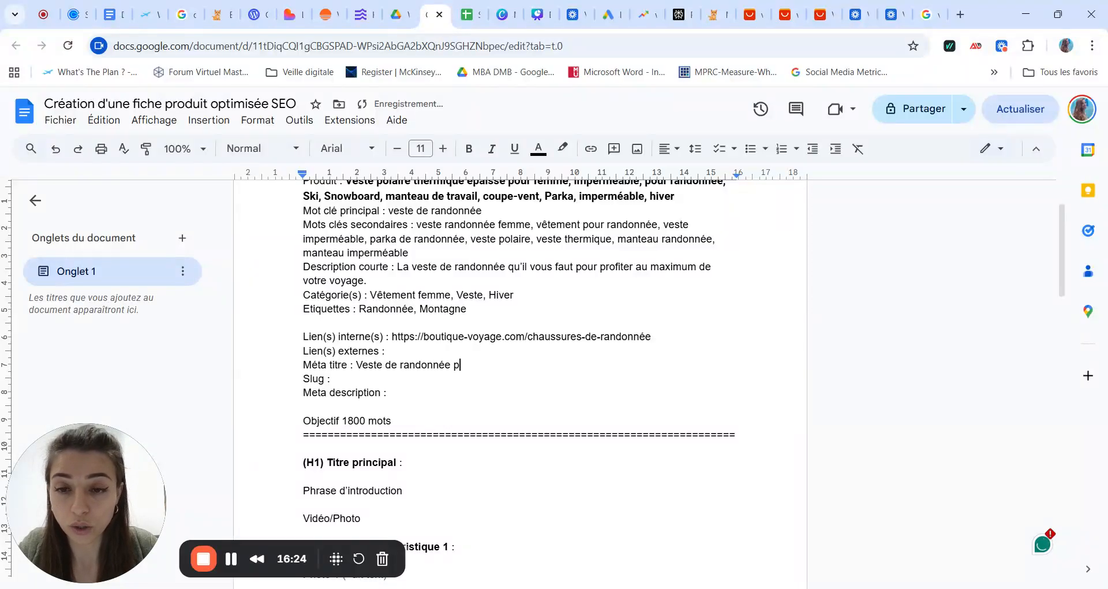
pyautogui.write('our femme')
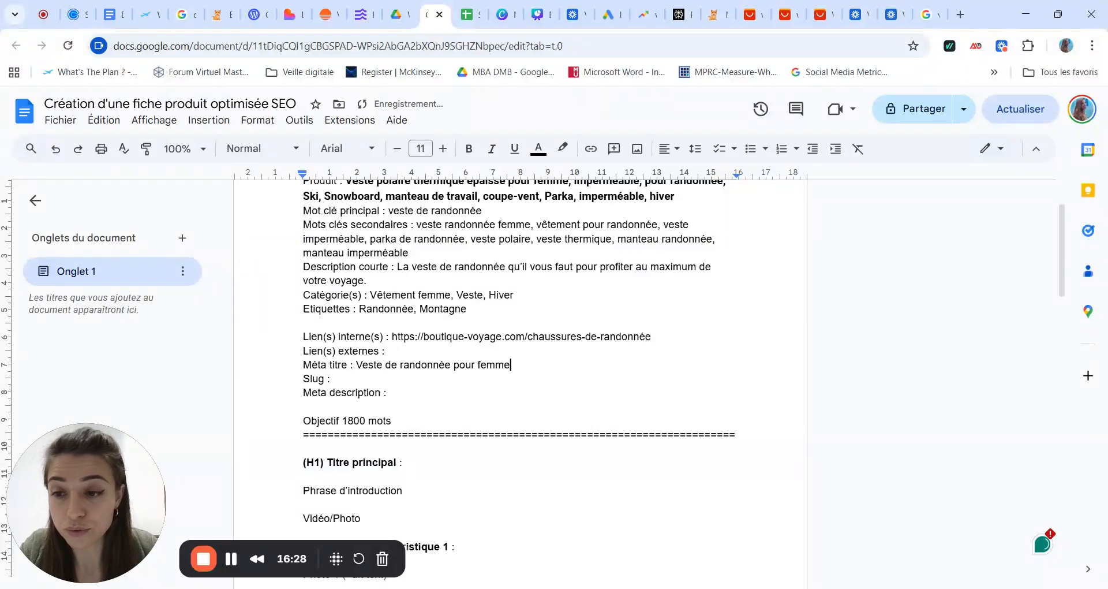
pyautogui.write(' l')
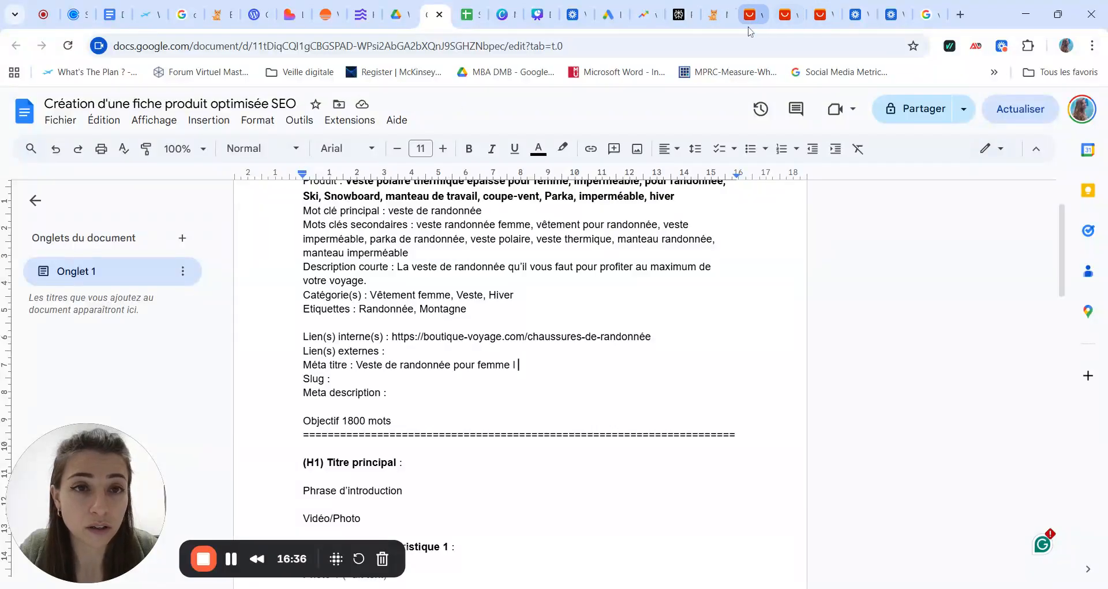
# - Check the jacket listing on AliExpress and complete the product sheet's meta title with "MEGA l Indispensable"
pyautogui.click(821, 18)
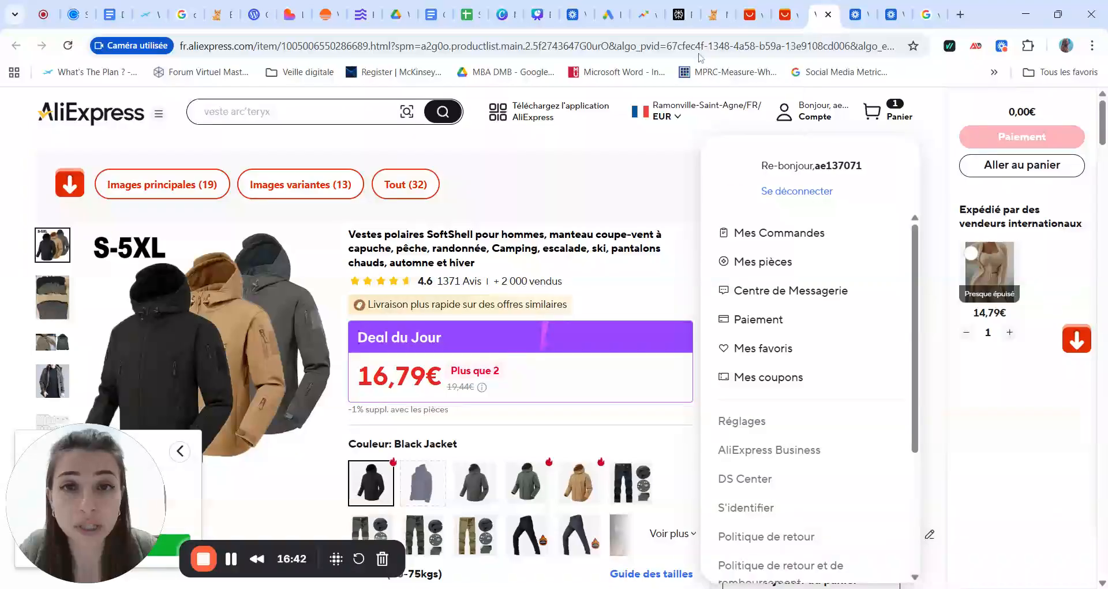
pyautogui.click(433, 15)
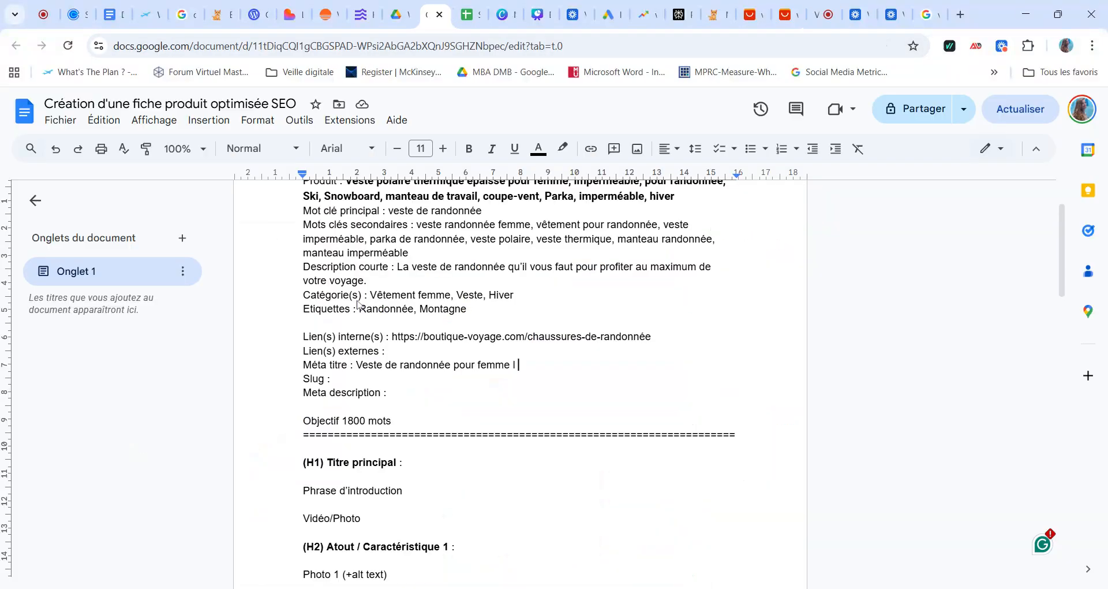
pyautogui.write('ME')
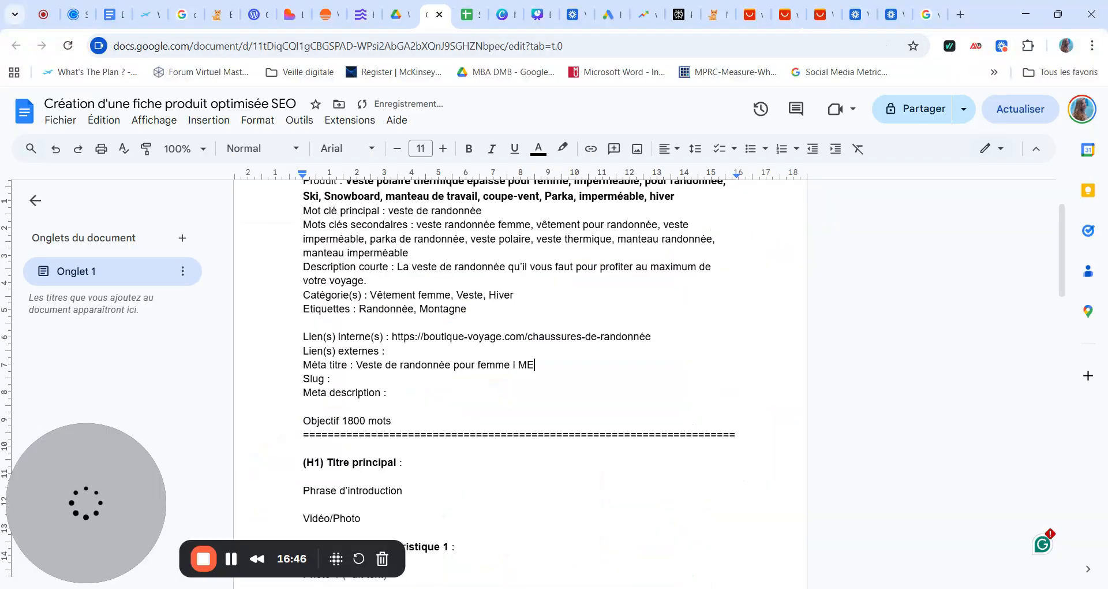
pyautogui.write('GA')
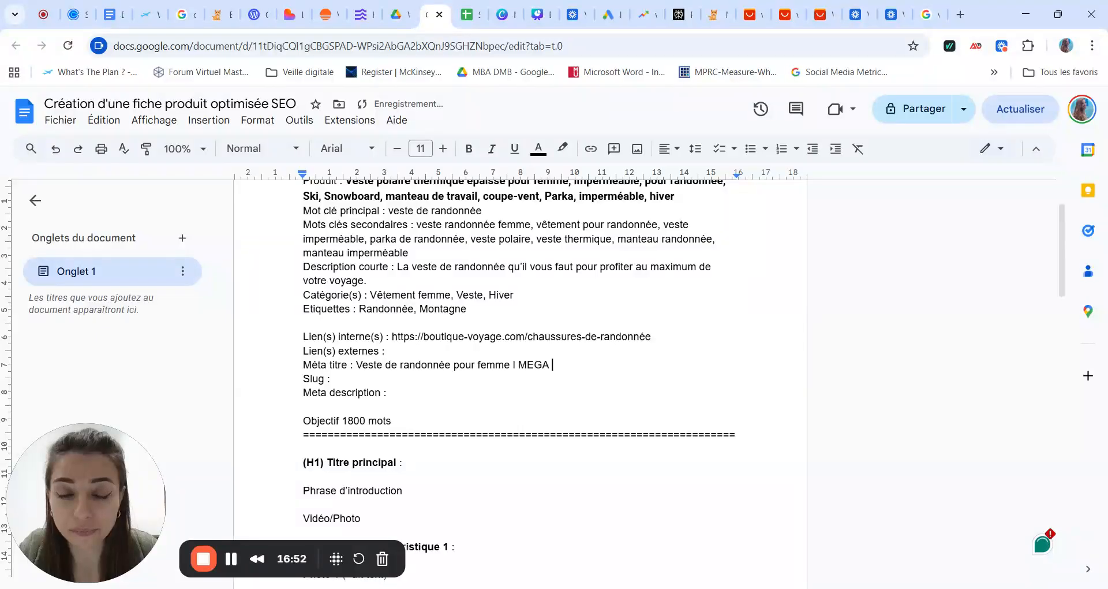
pyautogui.write('| ')
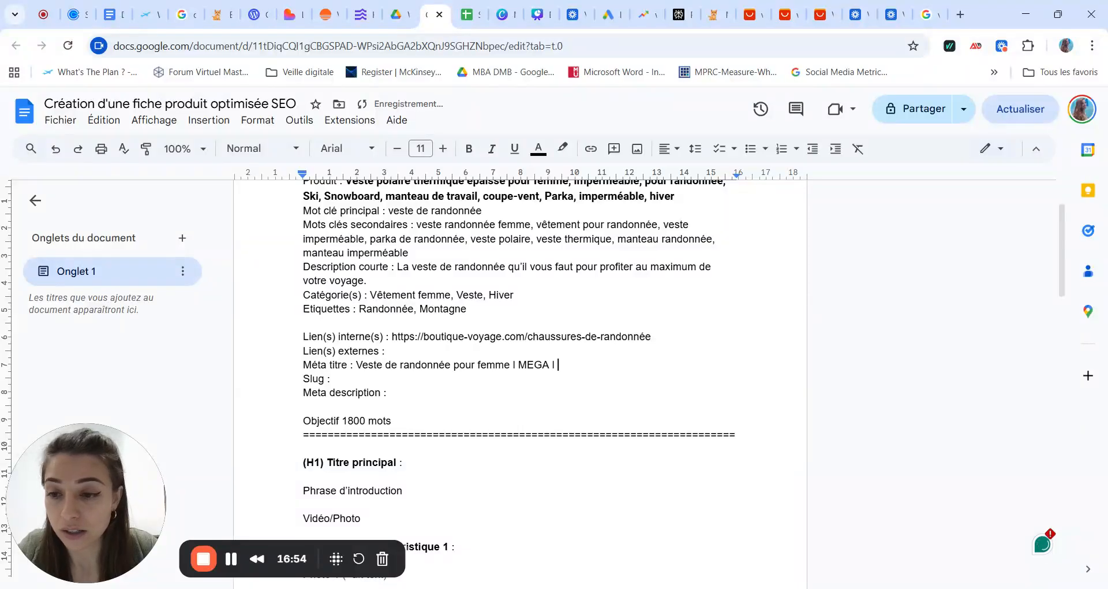
pyautogui.write('Indi')
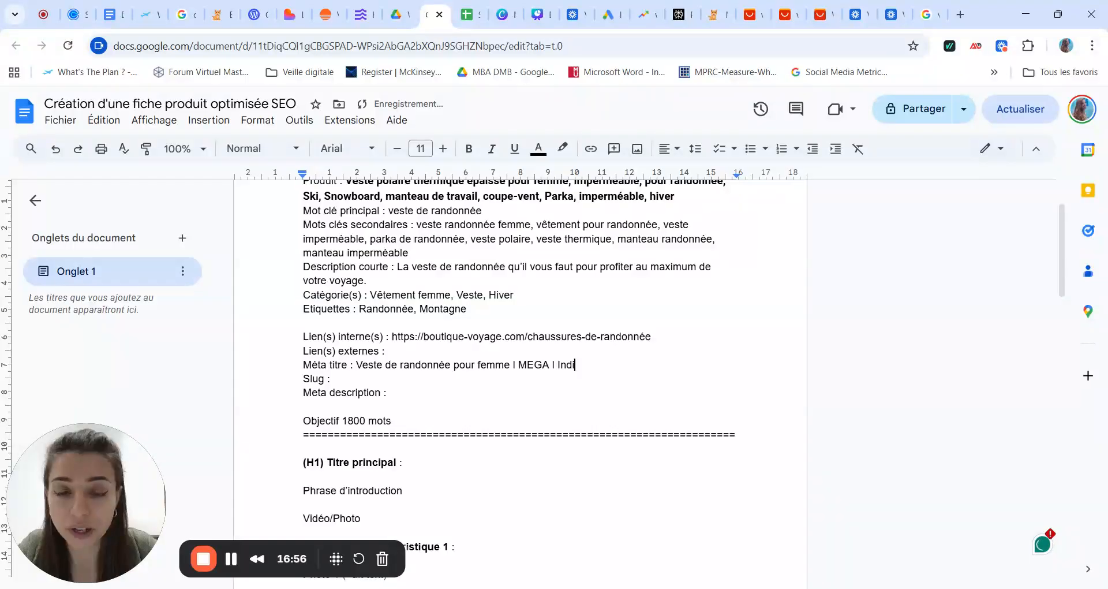
pyautogui.write('spensable')
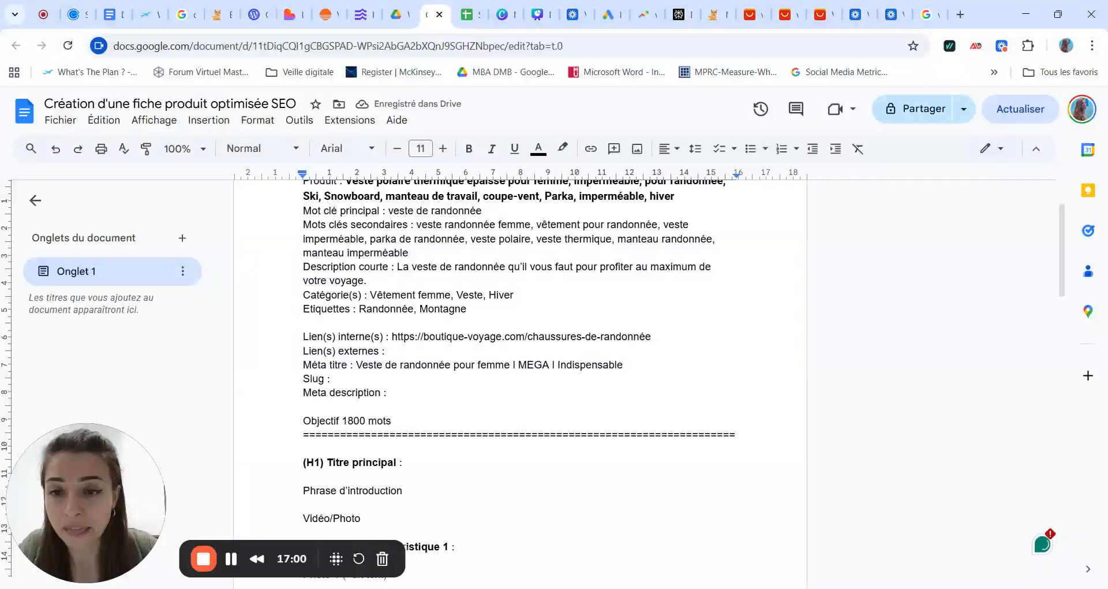
# - Switch to the jouet-chat.com shop, open the "Balle interactive avec cordelette pour chat" product from the Balles category and examine the slug in its URL
pyautogui.click(330, 379)
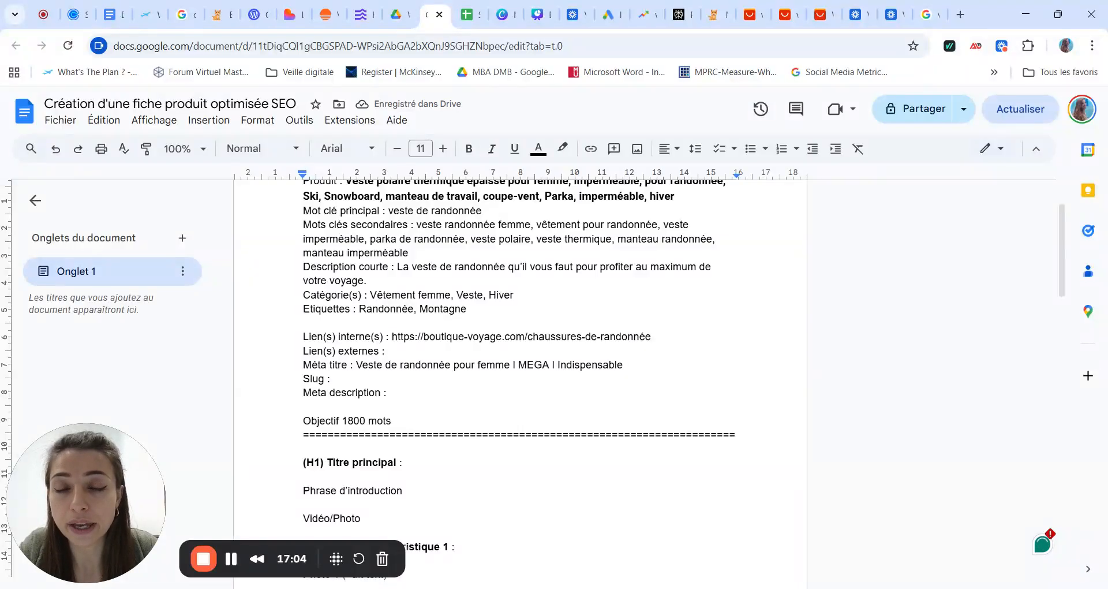
pyautogui.click(222, 14)
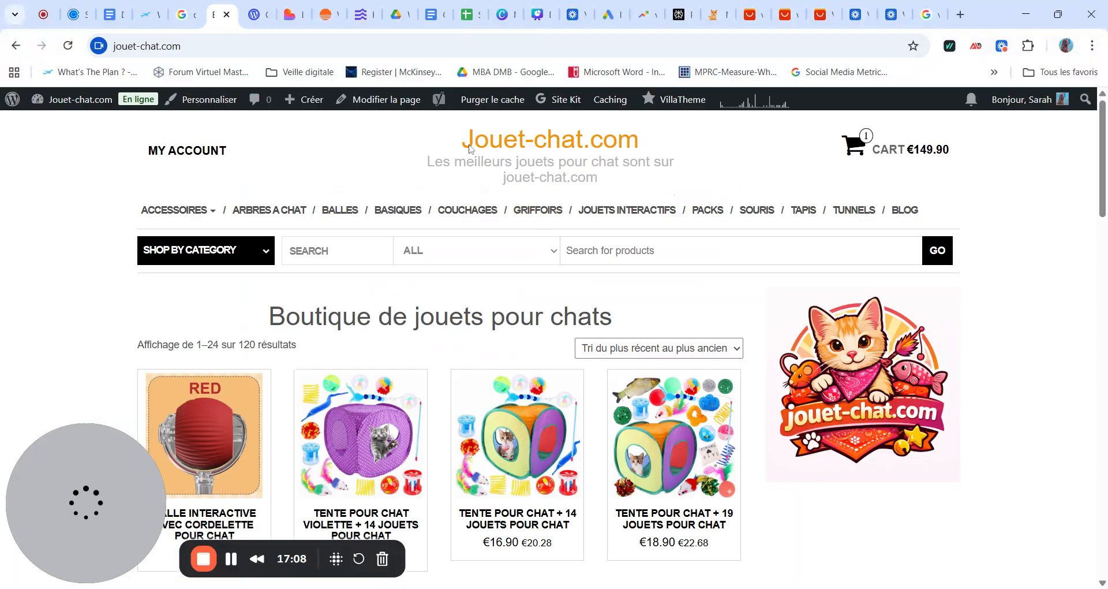
pyautogui.click(348, 211)
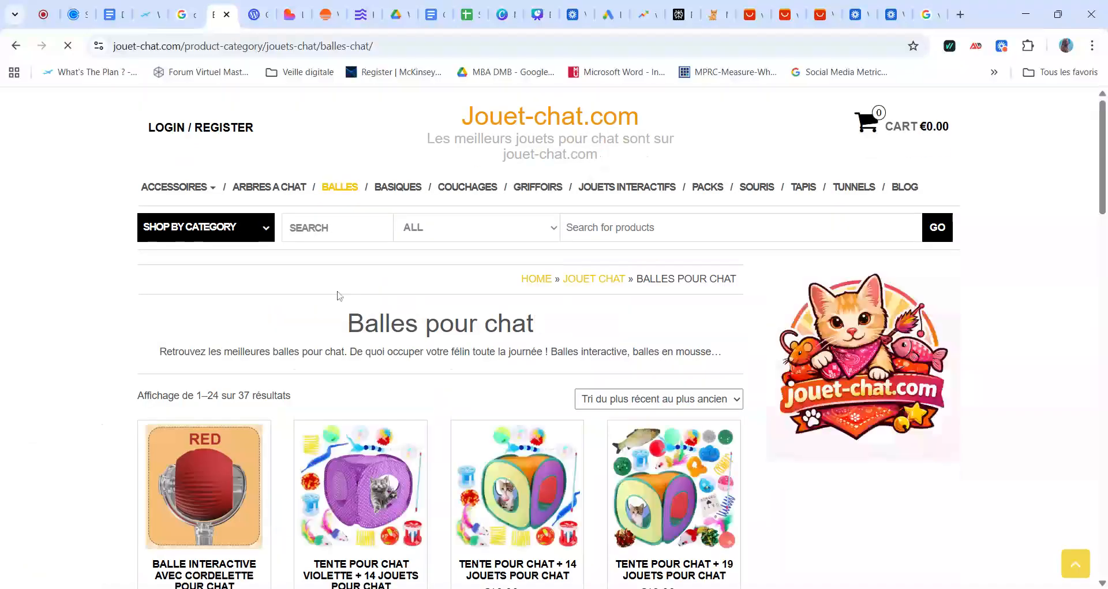
pyautogui.scroll(-3, 337, 296)
pyautogui.scroll(-3, 348, 417)
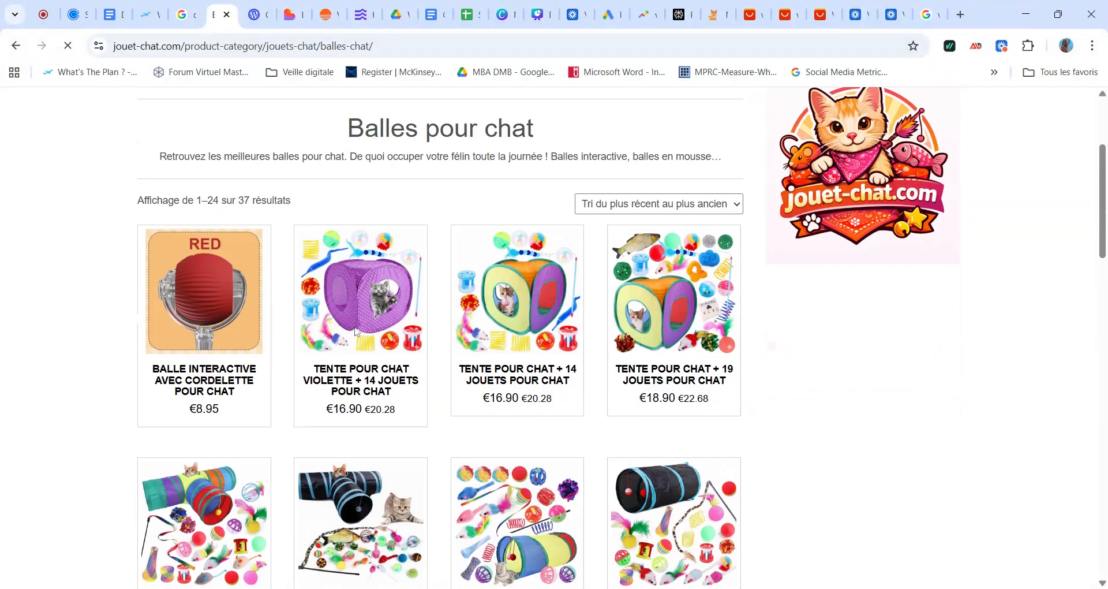
pyautogui.click(206, 293)
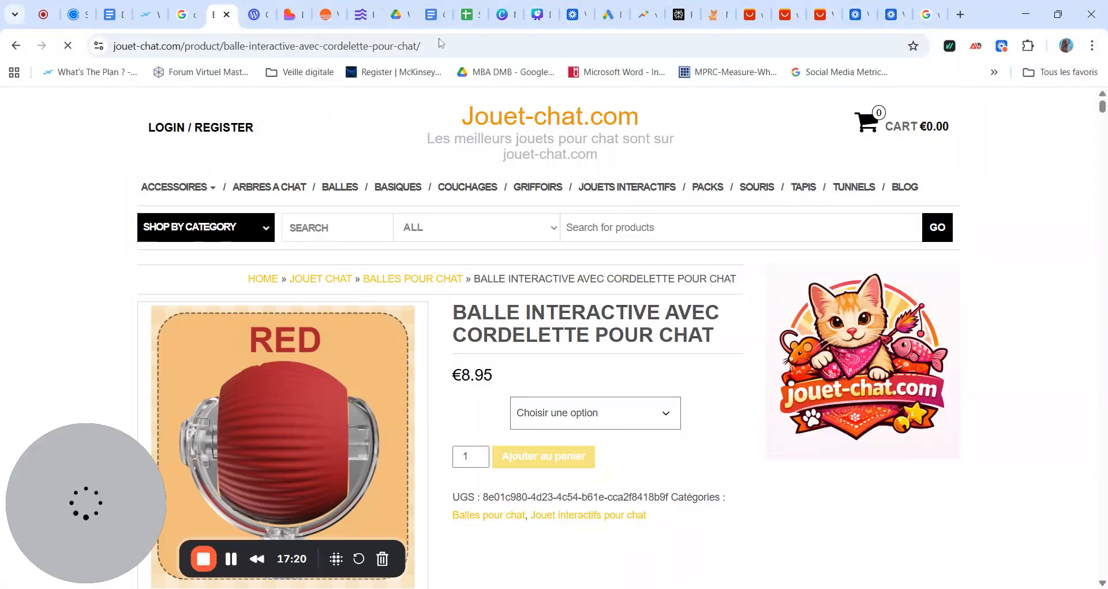
pyautogui.moveTo(421, 46); pyautogui.dragTo(225, 46)
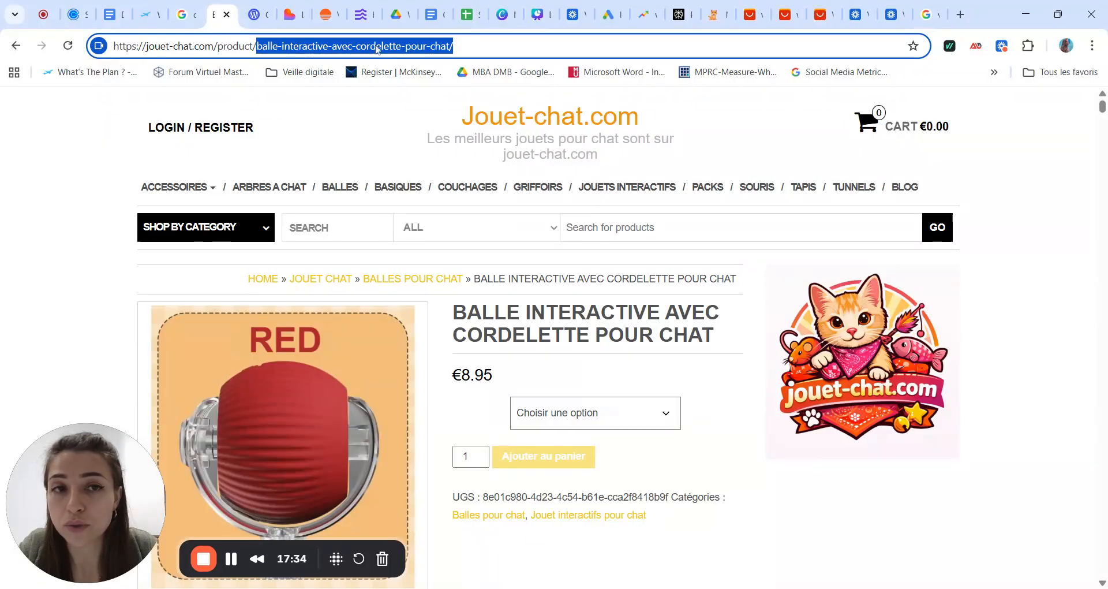
# - Return to the product sheet in Google Docs and fill in the Slug with "veste-de-randonnée-pour-femme-mega"
pyautogui.click(431, 15)
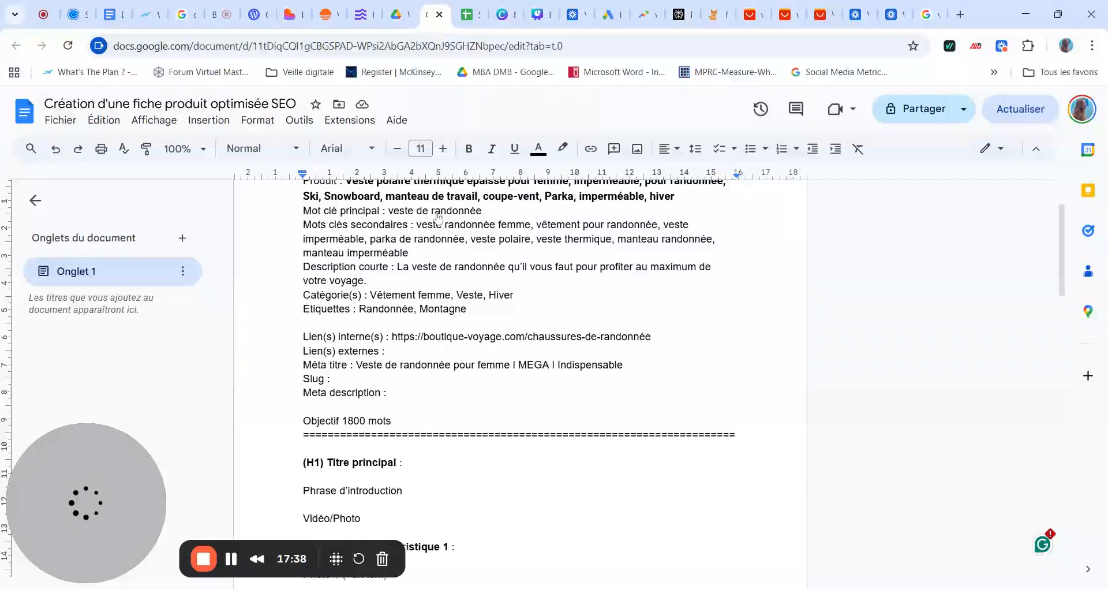
pyautogui.click(334, 379)
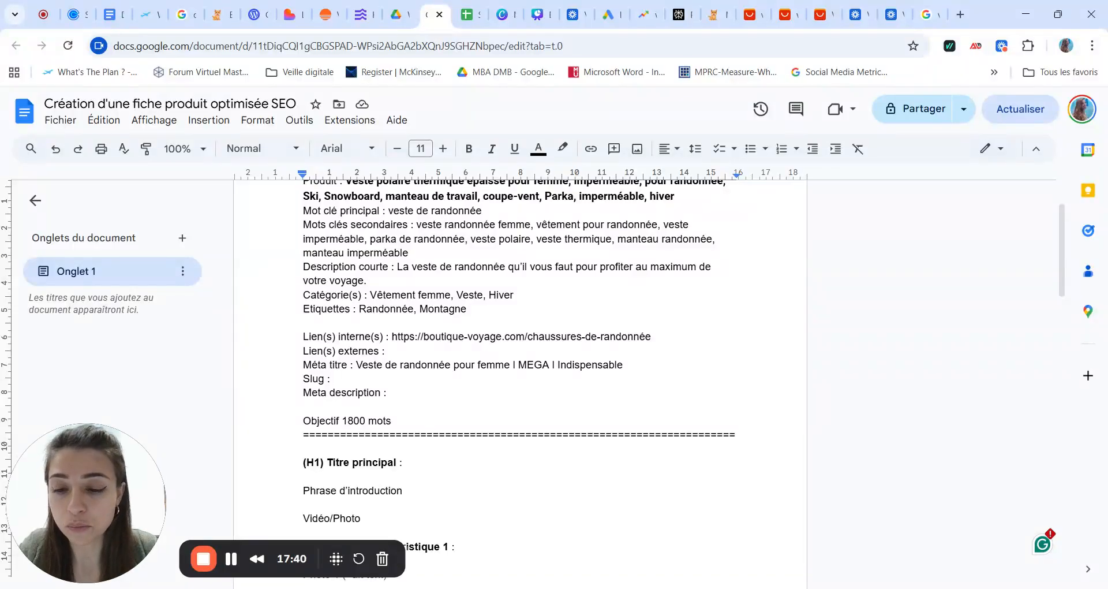
pyautogui.write('veste-de')
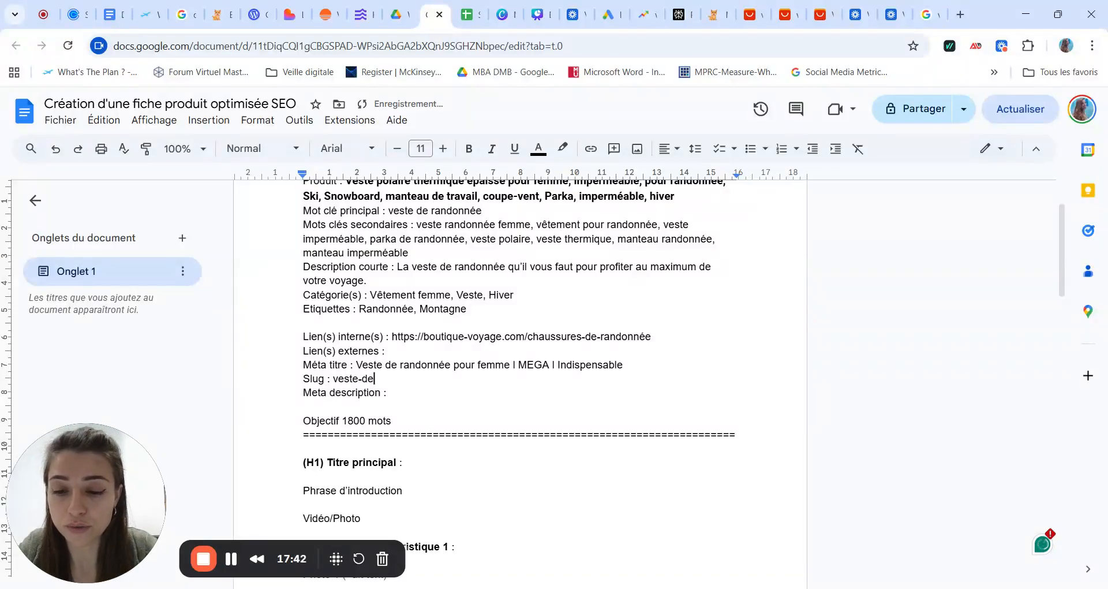
pyautogui.write('-randonnée-po')
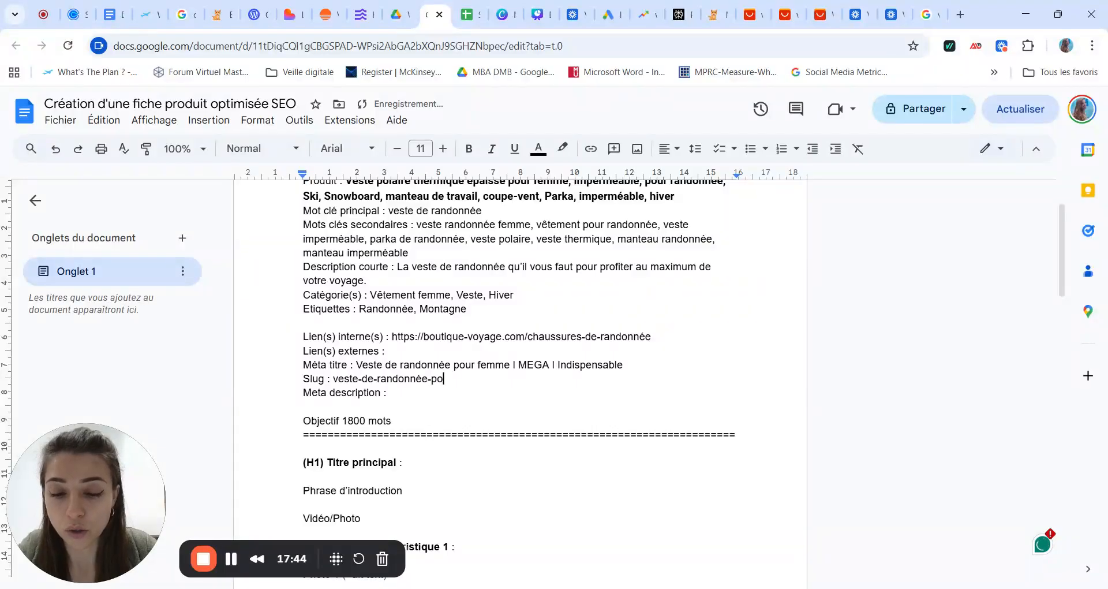
pyautogui.write('ur-femme-')
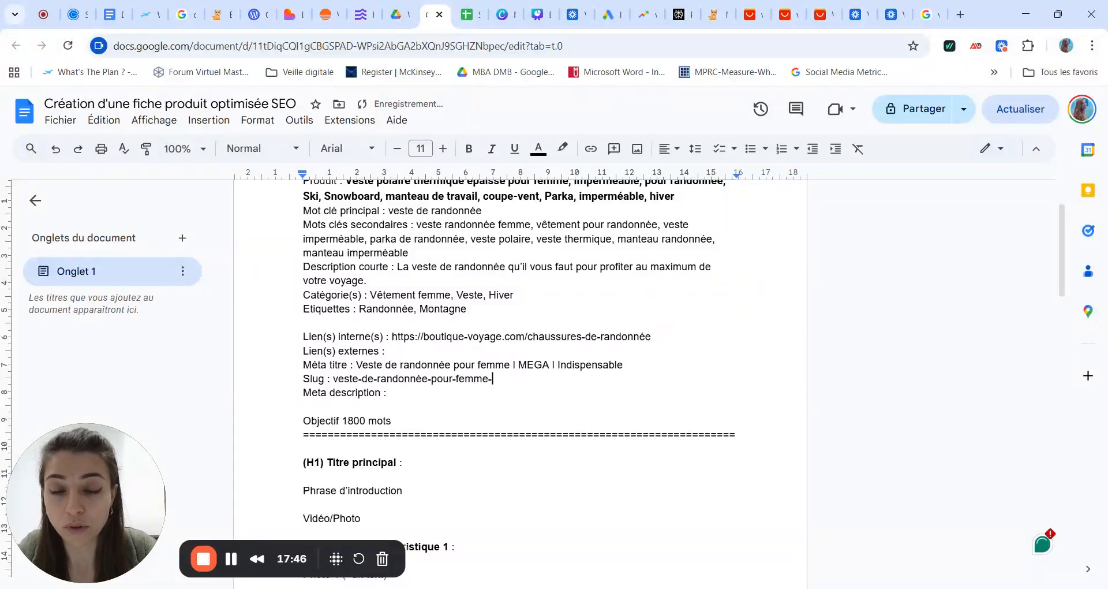
pyautogui.write('mega')
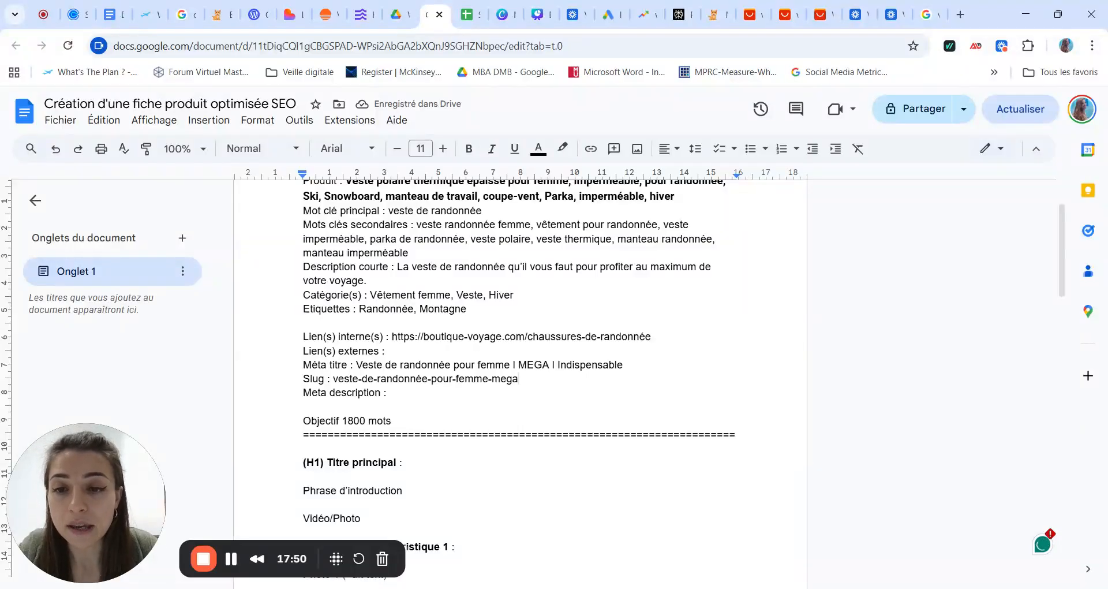
# - Copy the short description sentence (Description courte) into the product sheet's Meta description field
pyautogui.click(387, 393)
pyautogui.scroll(1, 520, 384)
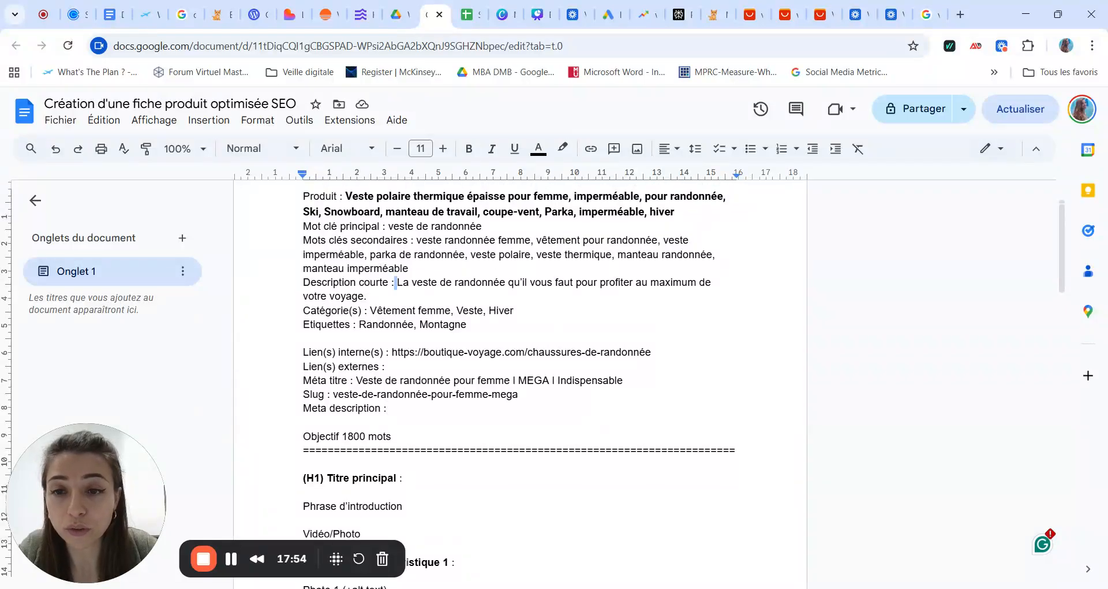
pyautogui.moveTo(396, 283); pyautogui.dragTo(368, 296)
pyautogui.hotkey('ctrl', 'c')
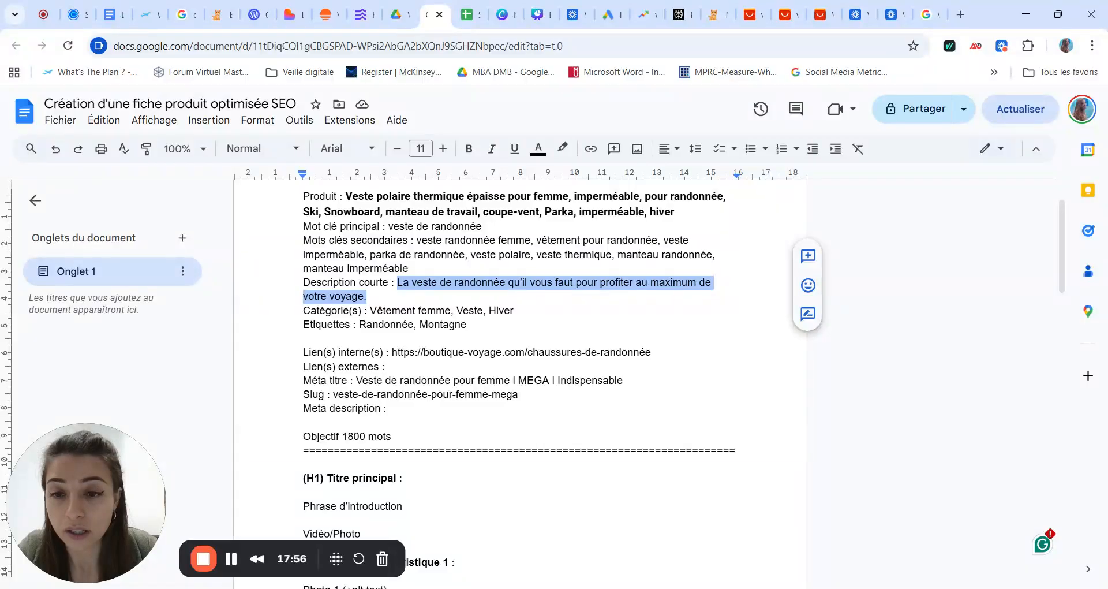
pyautogui.click(387, 409)
pyautogui.hotkey('ctrl', 'v')
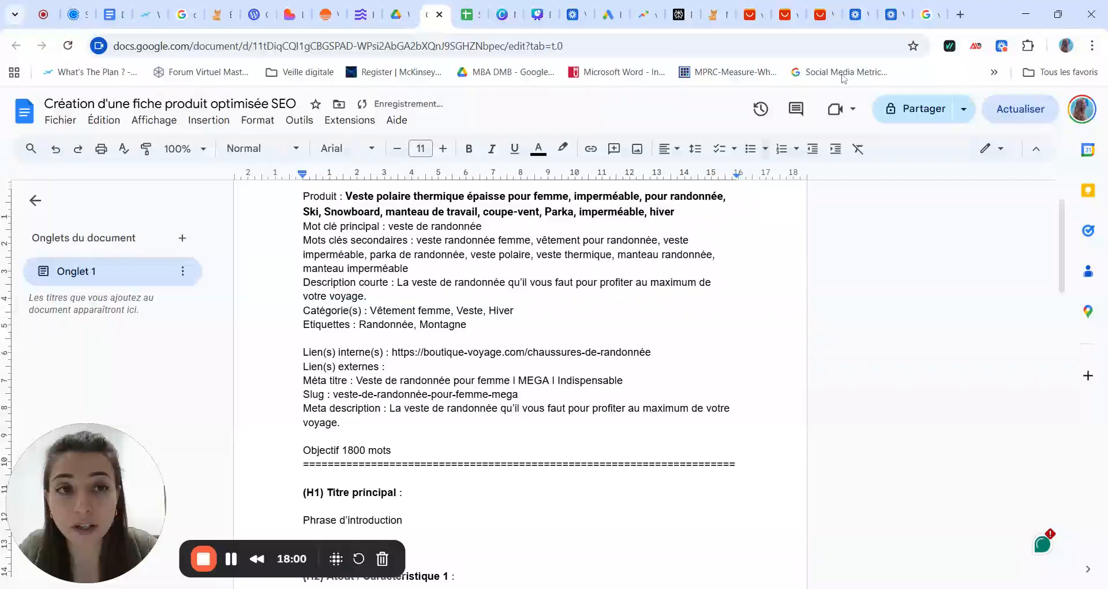
# - Examine the Cimalp entry's meta description in the Google results for "veste de randonnée", and return to the product sheet
pyautogui.click(924, 15)
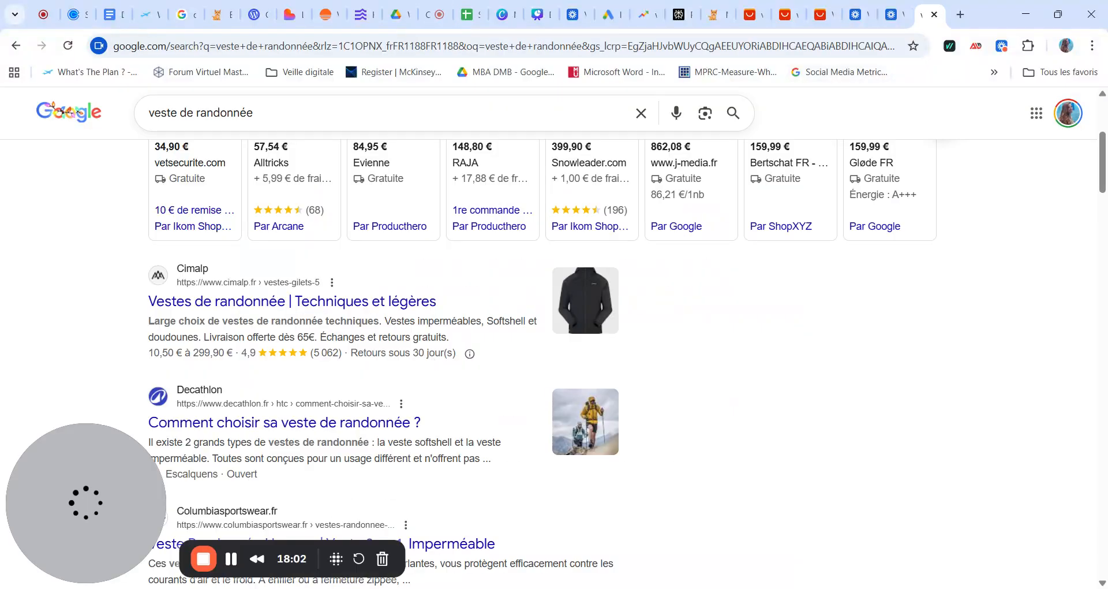
pyautogui.moveTo(143, 322); pyautogui.dragTo(457, 345)
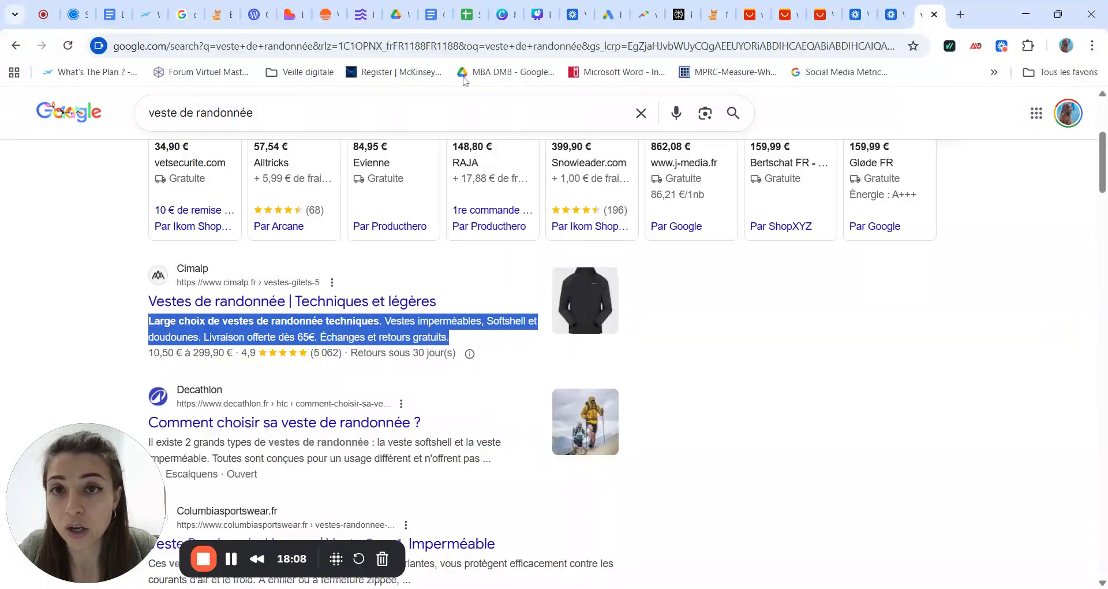
pyautogui.click(435, 18)
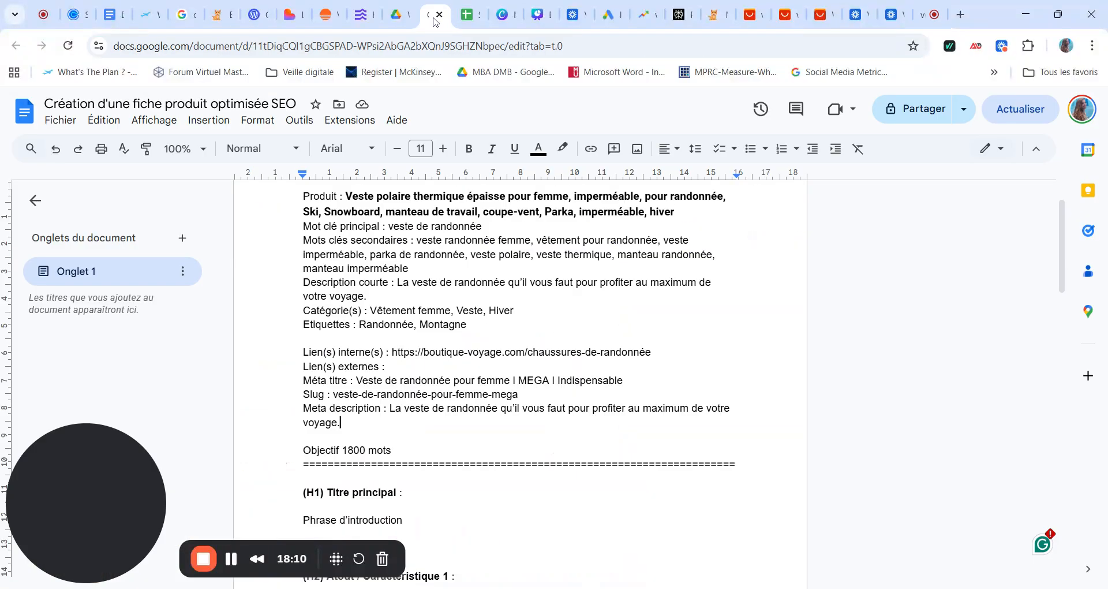
# - Review the product sheet's completed SEO fields and the "Objectif 1800 mots" word-count target below them
pyautogui.scroll(-1, 519, 381)
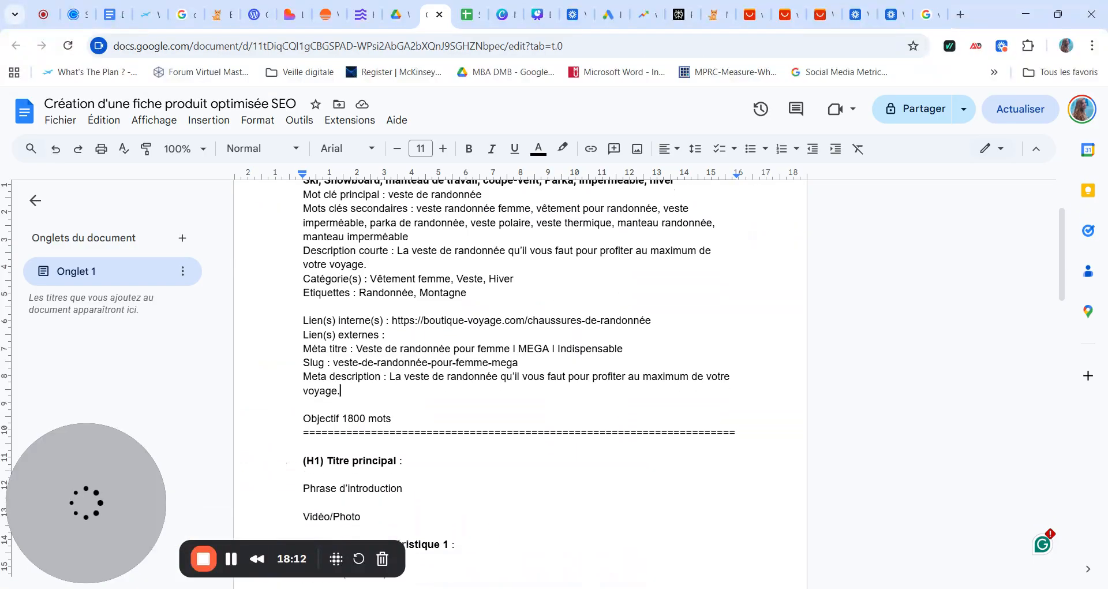
pyautogui.scroll(1, 520, 381)
pyautogui.scroll(-1, 519, 381)
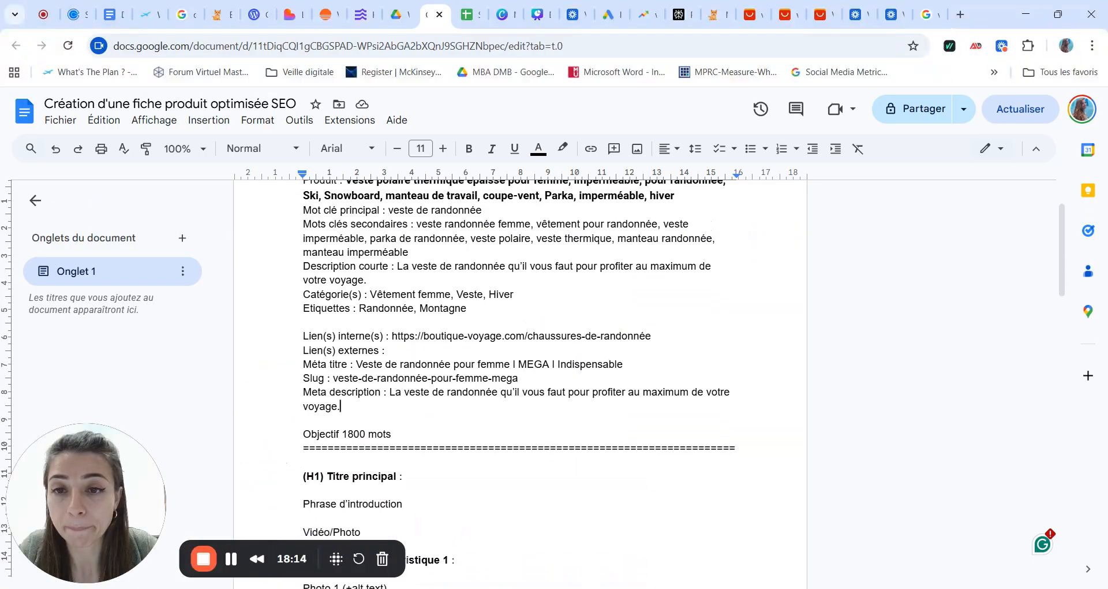
pyautogui.scroll(-1, 520, 381)
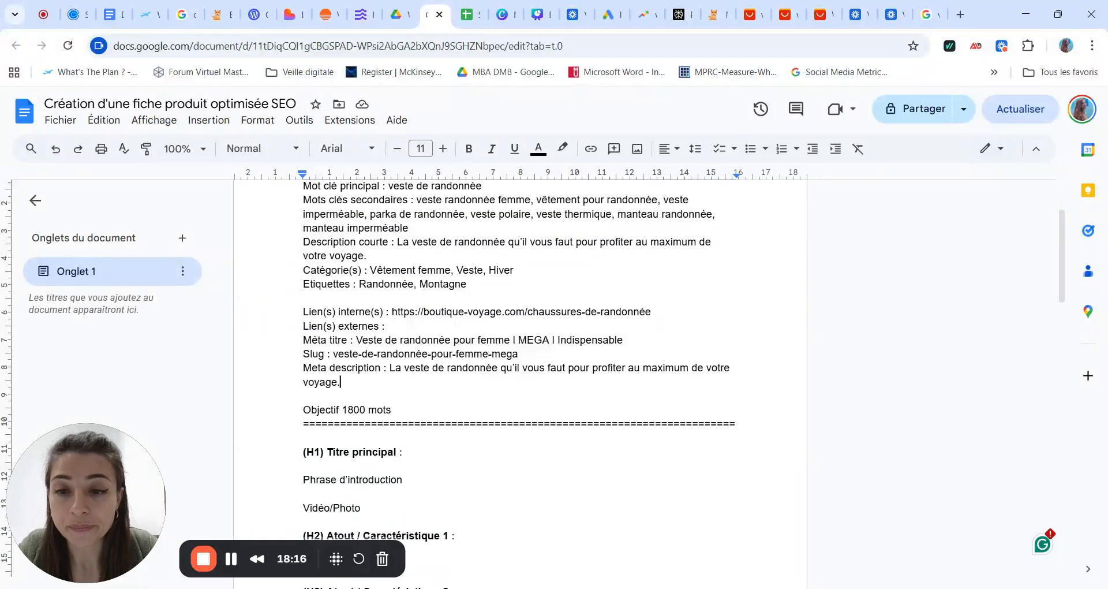
pyautogui.scroll(-3, 520, 381)
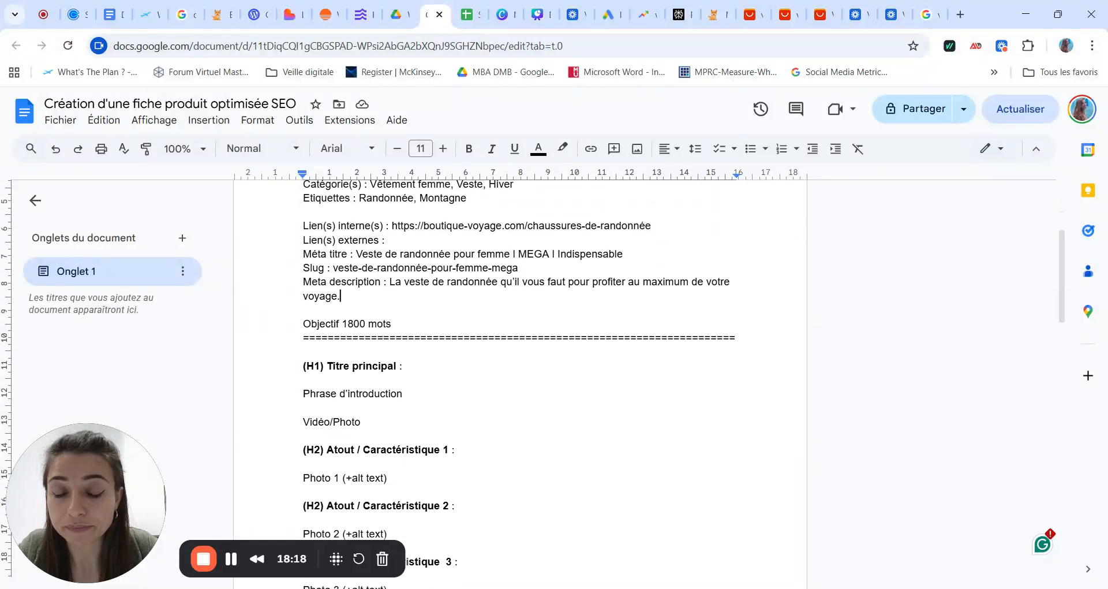
pyautogui.scroll(-1, 519, 381)
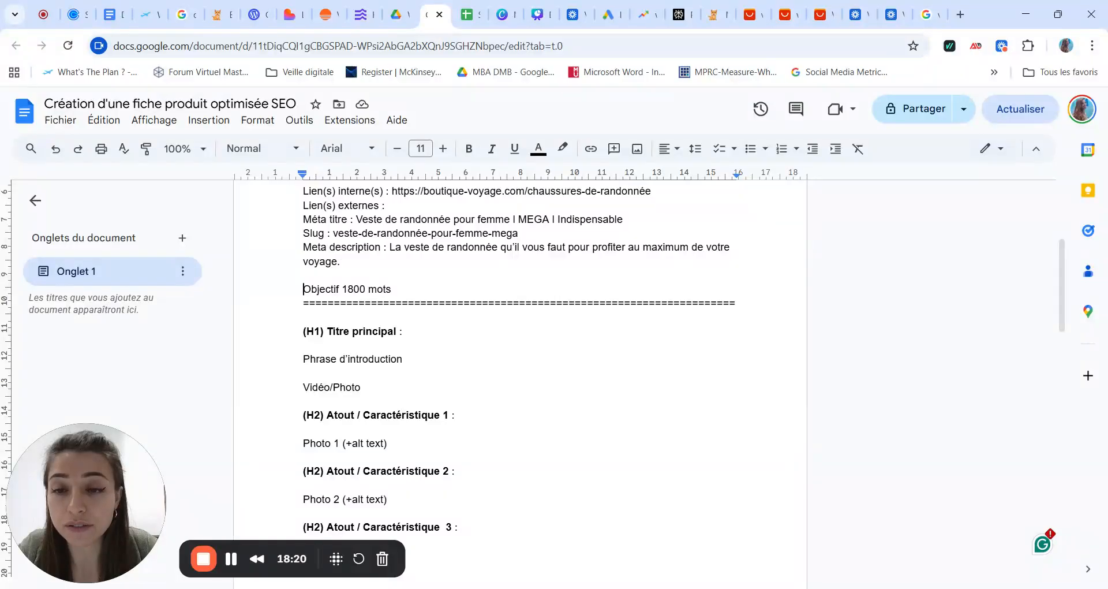
pyautogui.moveTo(304, 289); pyautogui.dragTo(346, 305)
pyautogui.click(347, 303)
pyautogui.scroll(-2, 347, 303)
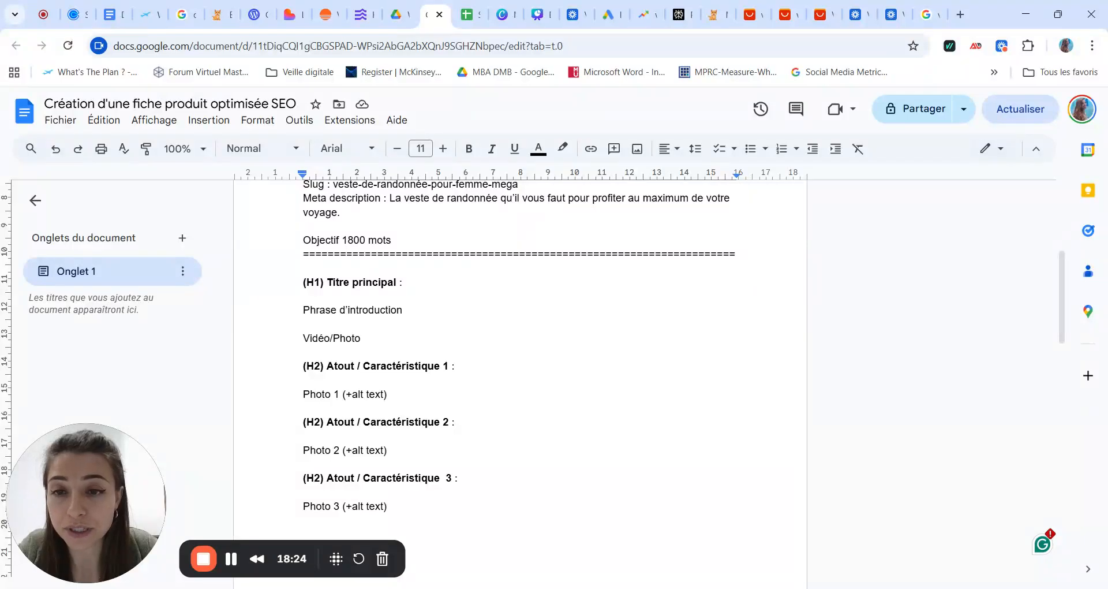
pyautogui.moveTo(392, 240); pyautogui.dragTo(302, 241)
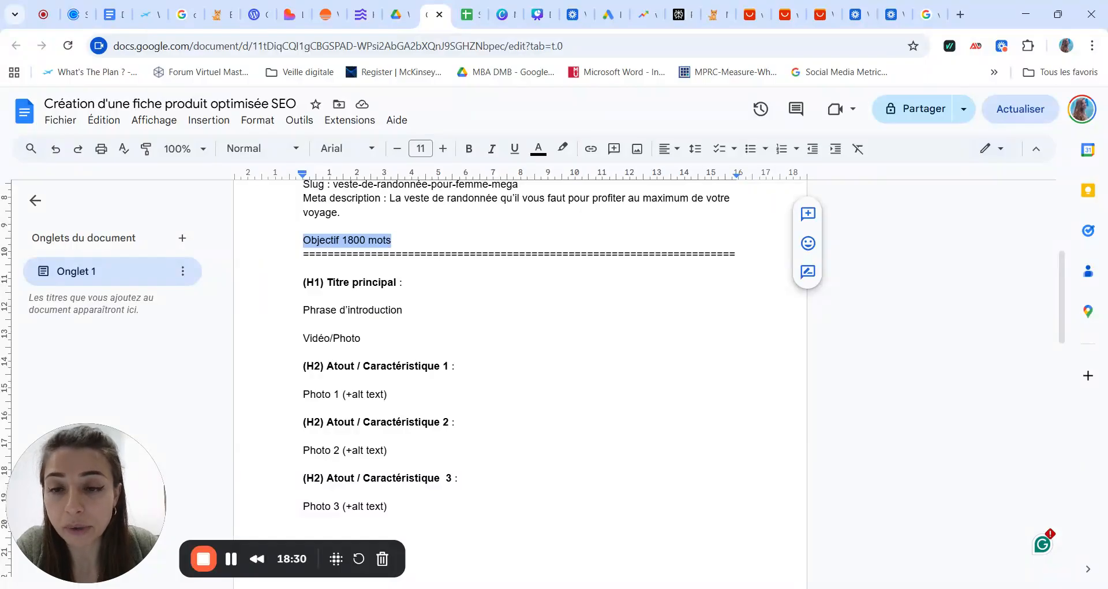
pyautogui.scroll(-1, 519, 381)
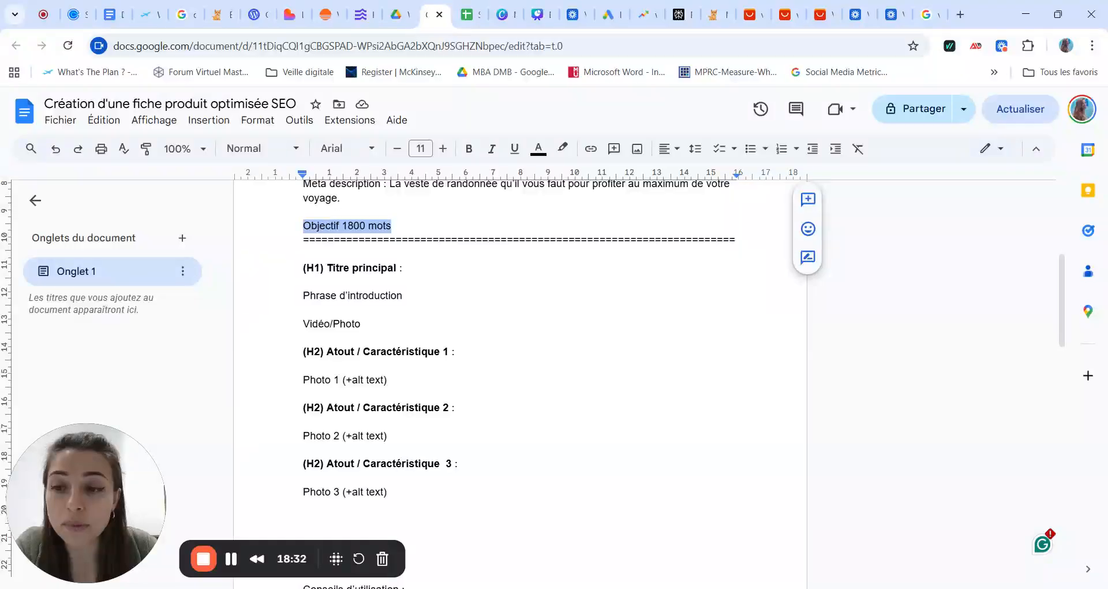
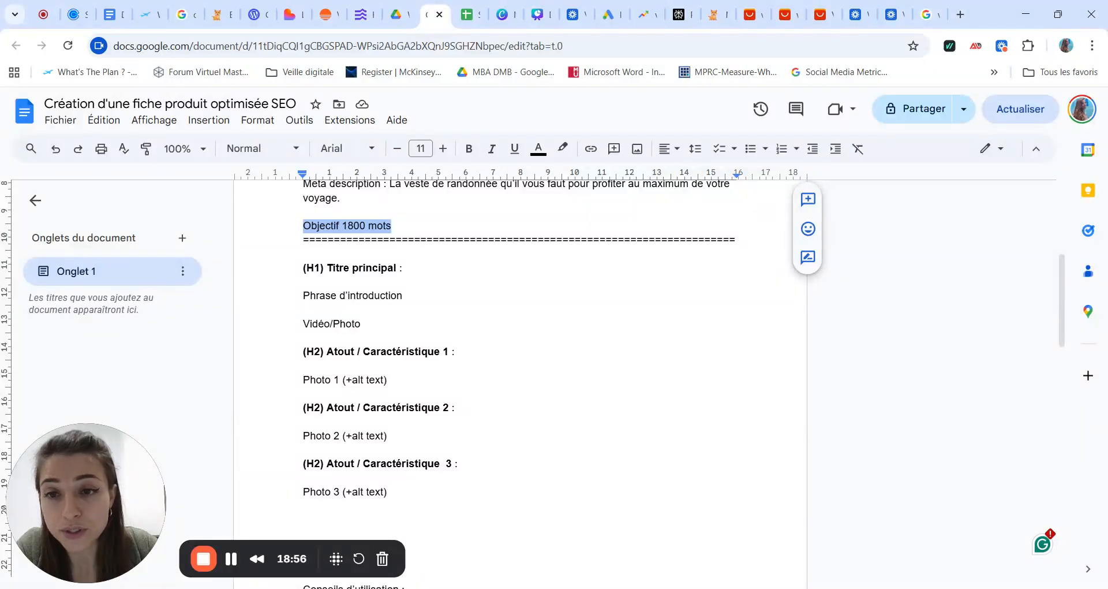
# - Examine the product description outline, from the H1 main title and introduction through the three H2 feature sections with their photos
pyautogui.click(403, 296)
pyautogui.scroll(-1, 519, 381)
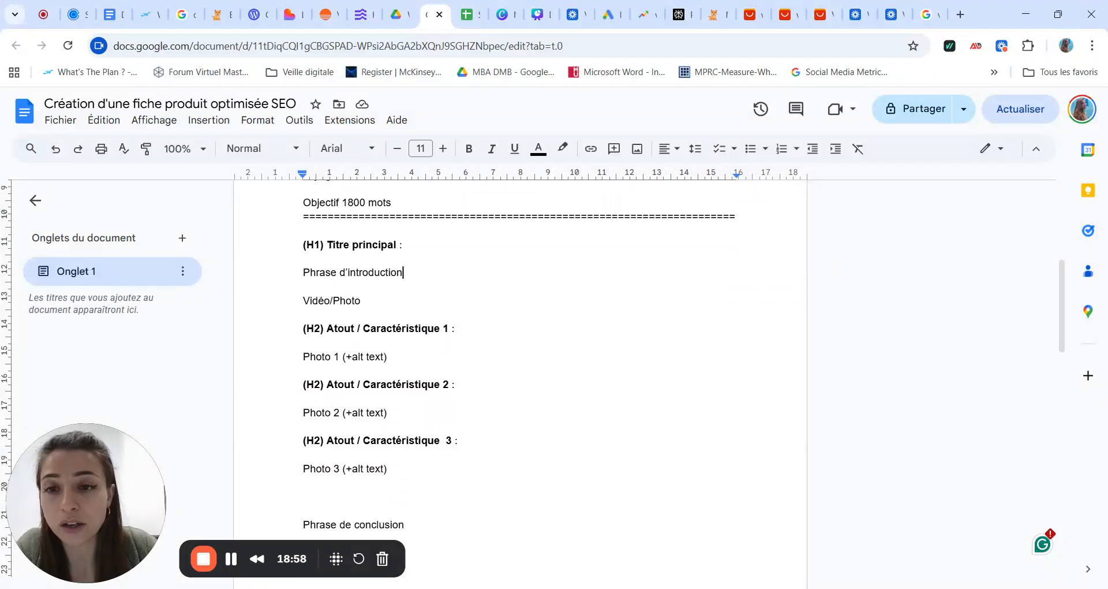
pyautogui.scroll(-1, 520, 381)
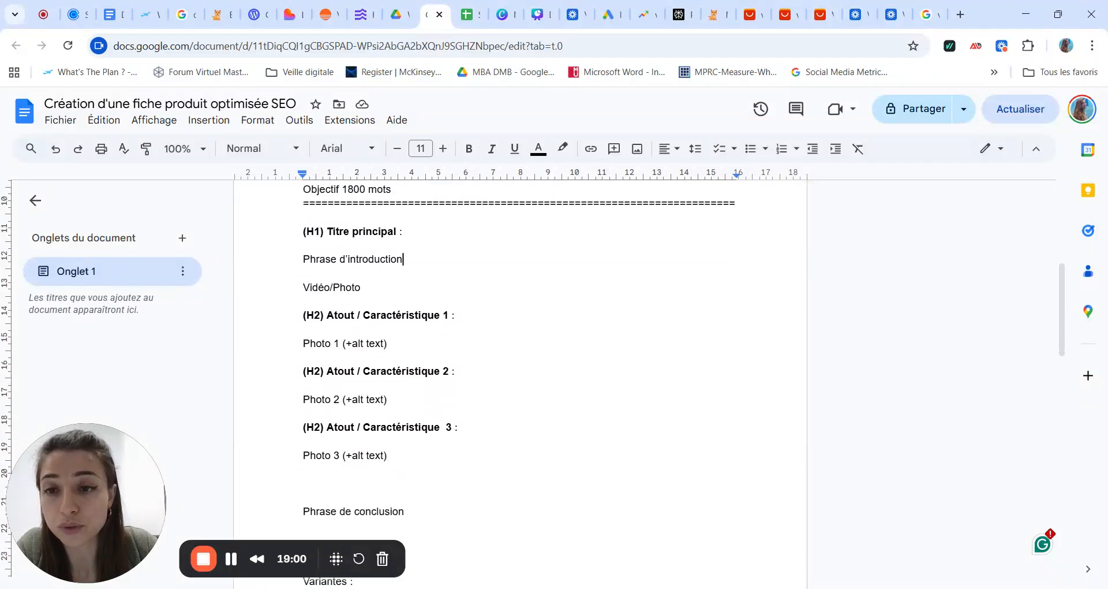
pyautogui.moveTo(304, 231); pyautogui.dragTo(304, 471)
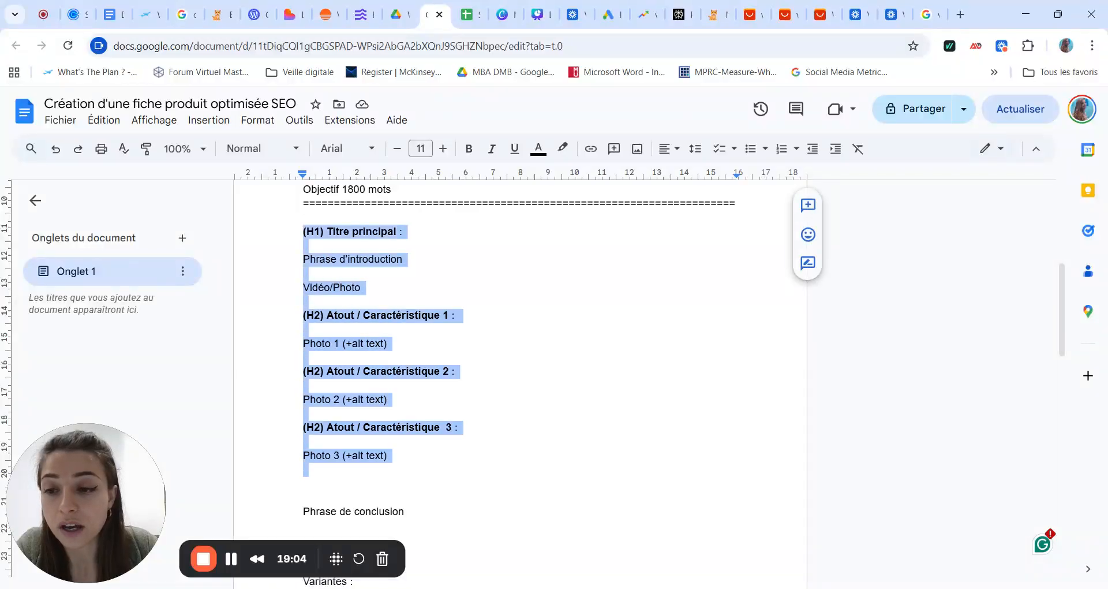
pyautogui.click(303, 490)
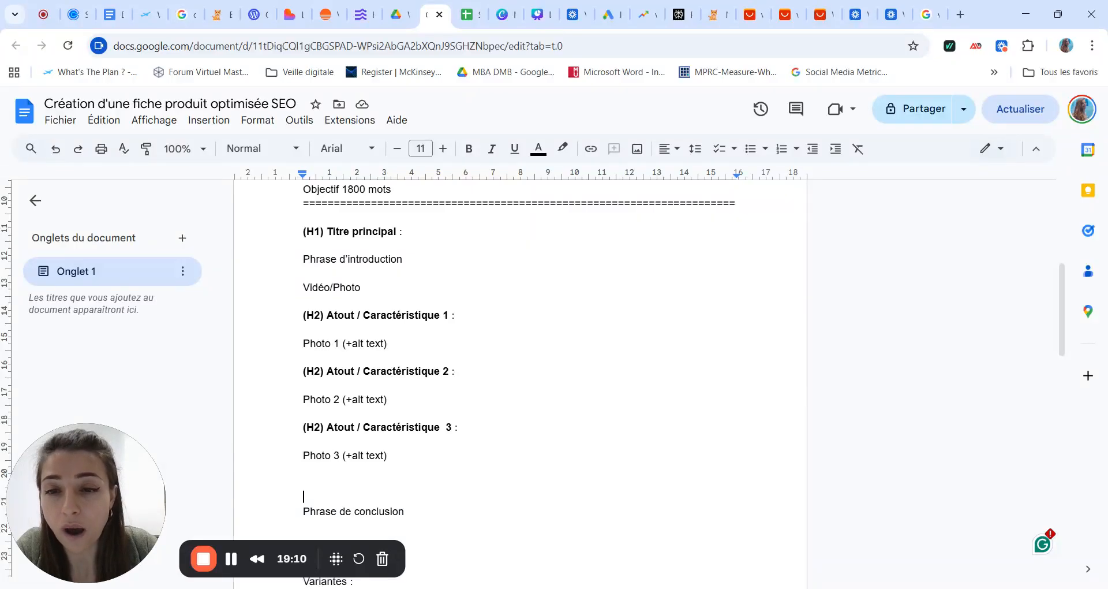
pyautogui.click(304, 357)
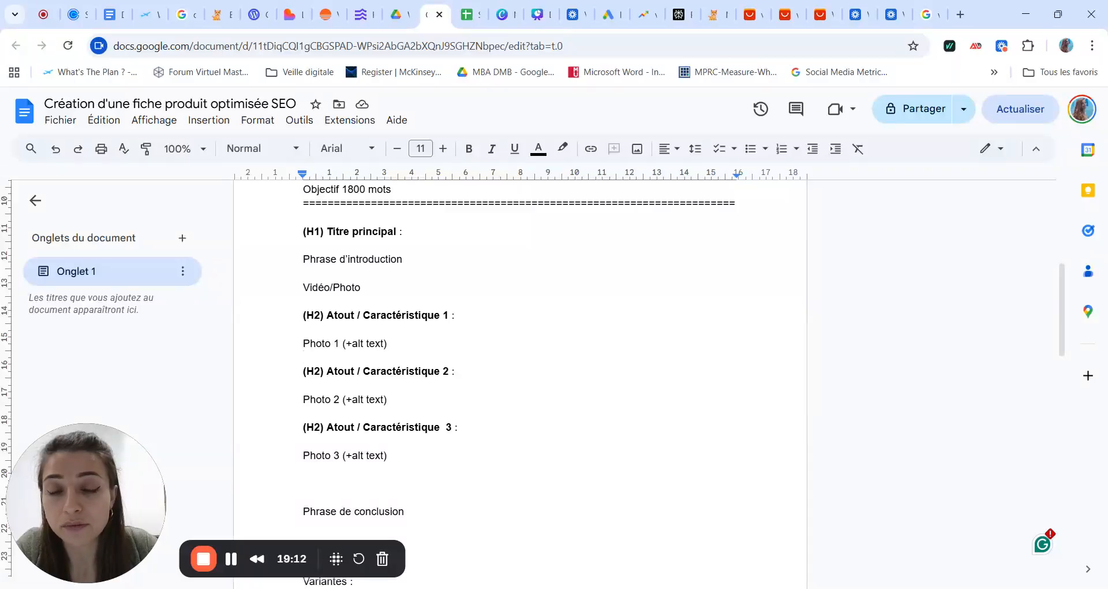
pyautogui.click(410, 371)
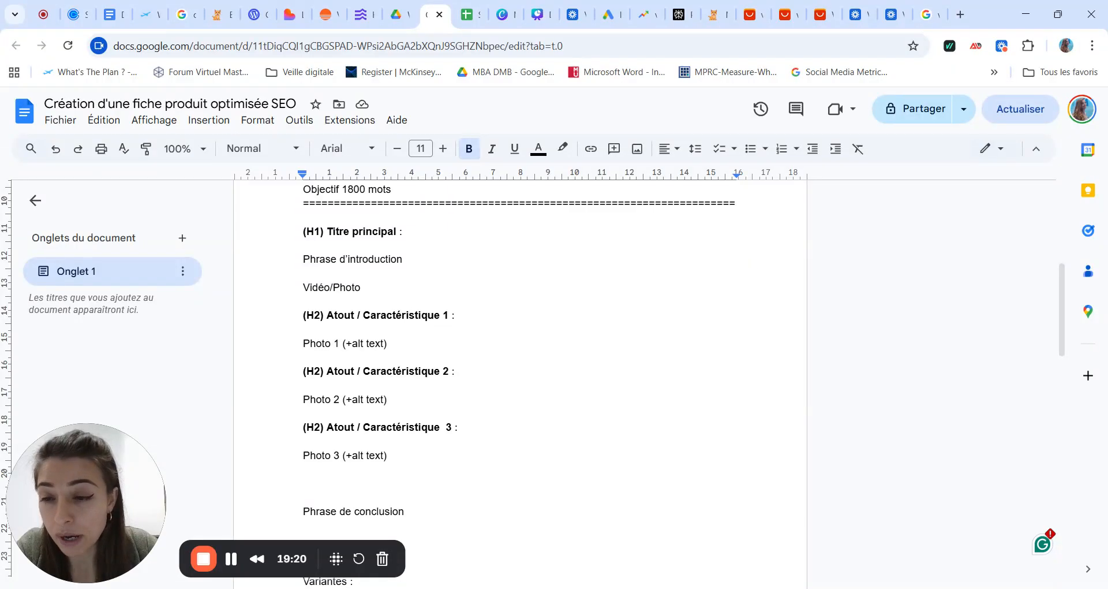
pyautogui.moveTo(303, 231); pyautogui.dragTo(304, 470)
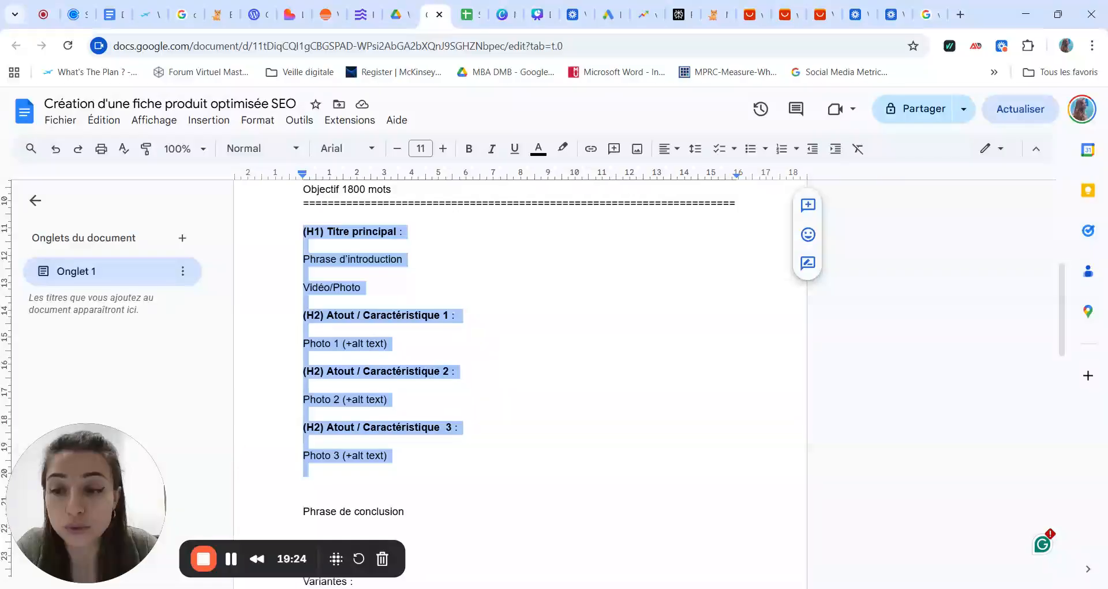
pyautogui.click(304, 469)
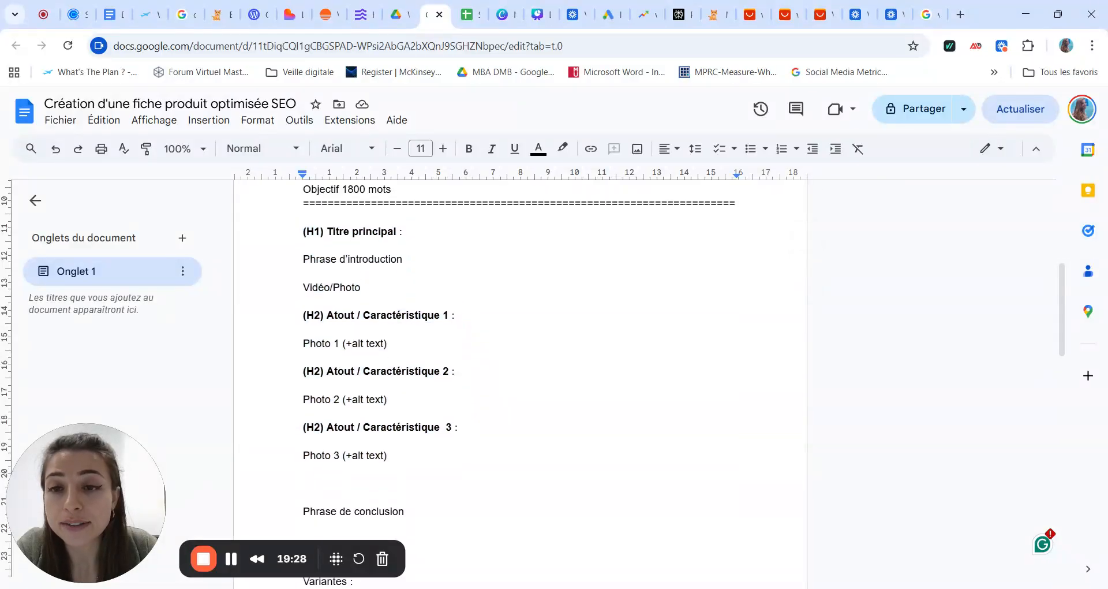
# - Fill in the H1 main title (Titre principal) as "Veste de randonnée MEGA pour femme"
pyautogui.moveTo(326, 231); pyautogui.dragTo(403, 231)
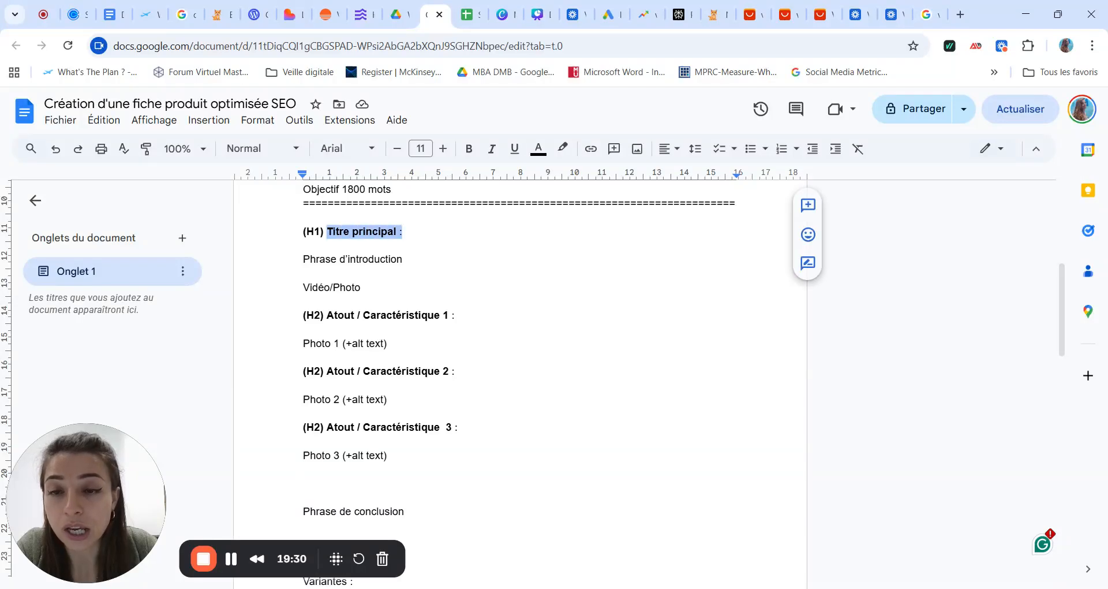
pyautogui.scroll(3, 520, 381)
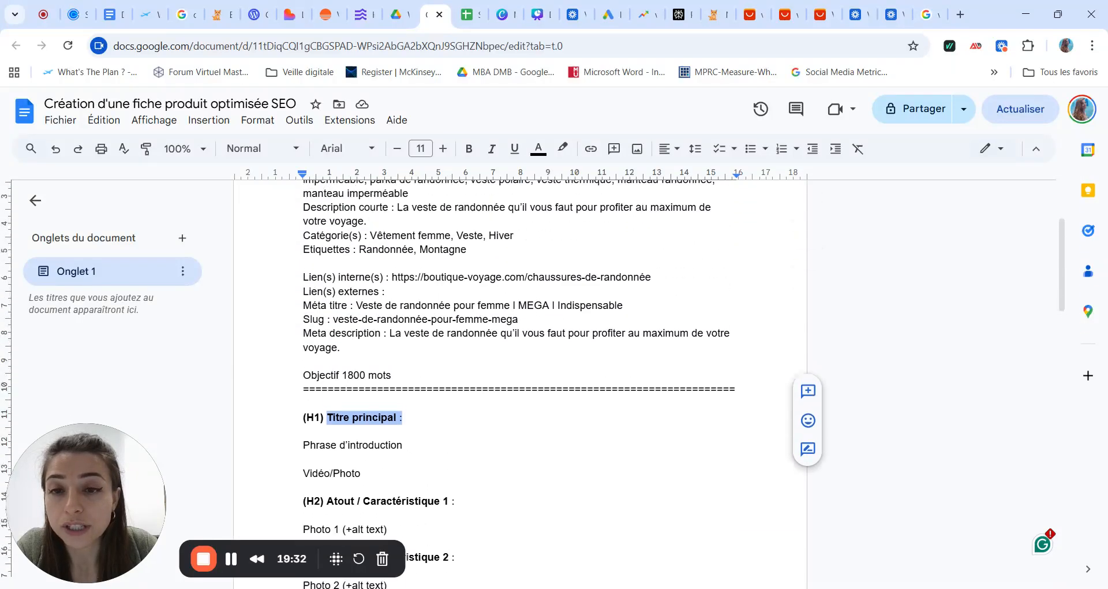
pyautogui.scroll(1, 520, 381)
pyautogui.scroll(-2, 519, 381)
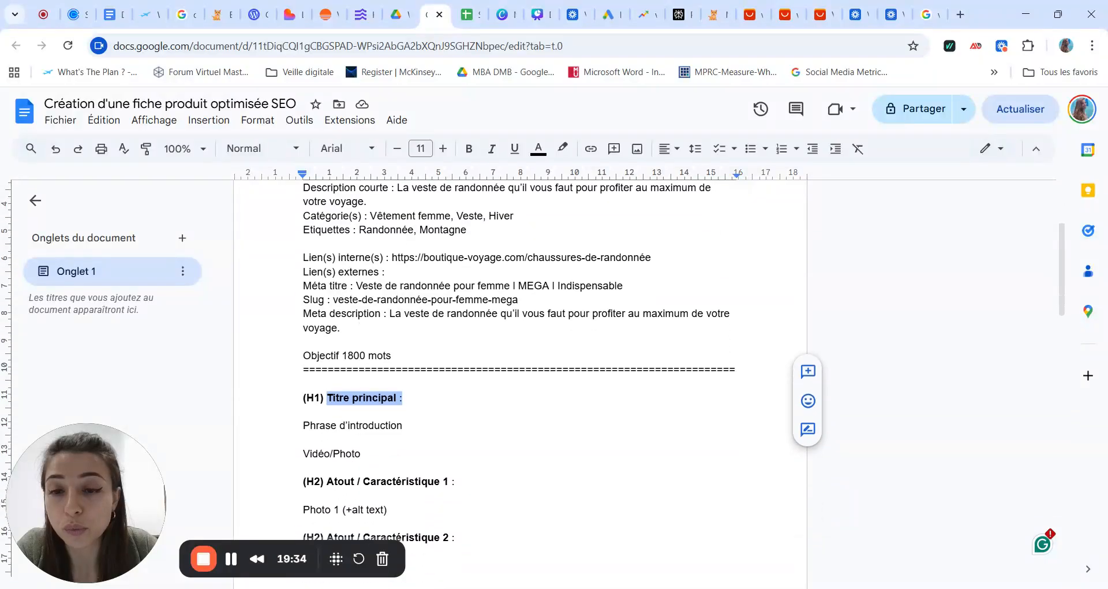
pyautogui.click(403, 397)
pyautogui.write('V')
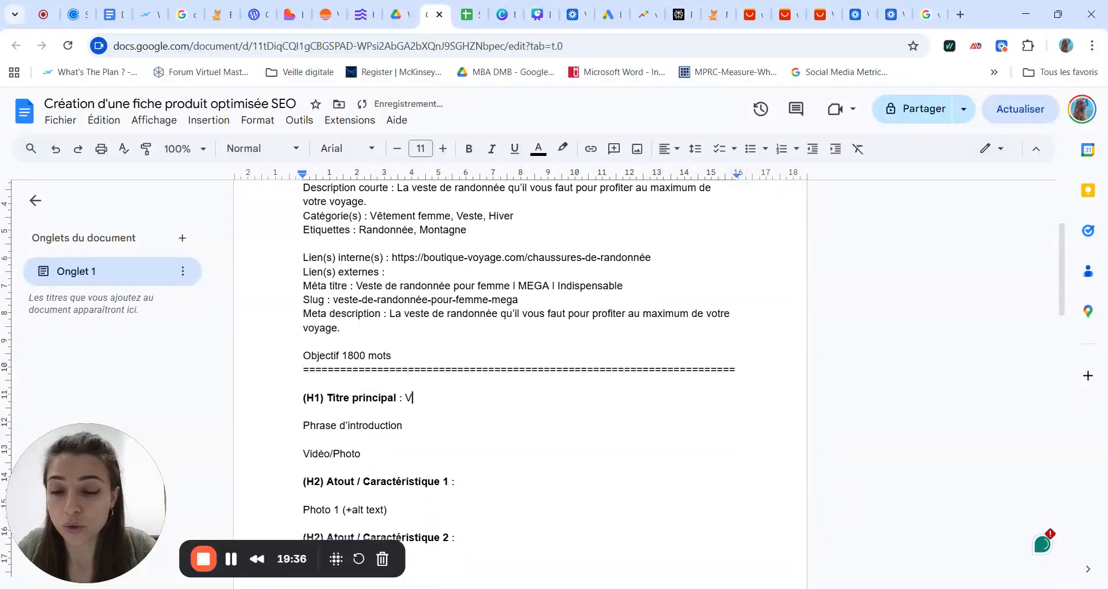
pyautogui.write('est')
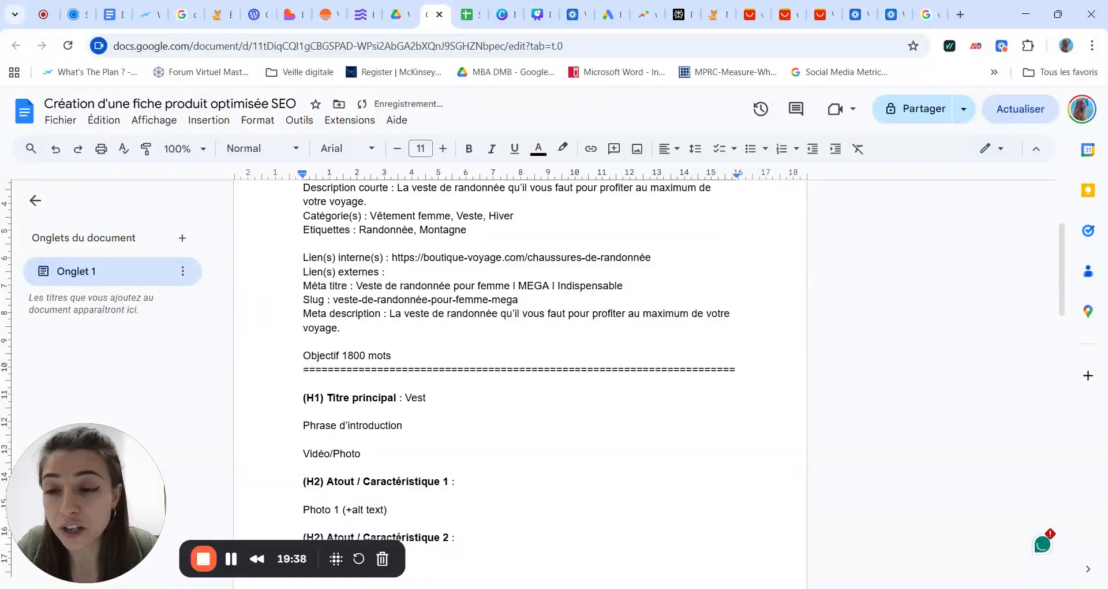
pyautogui.write('e ')
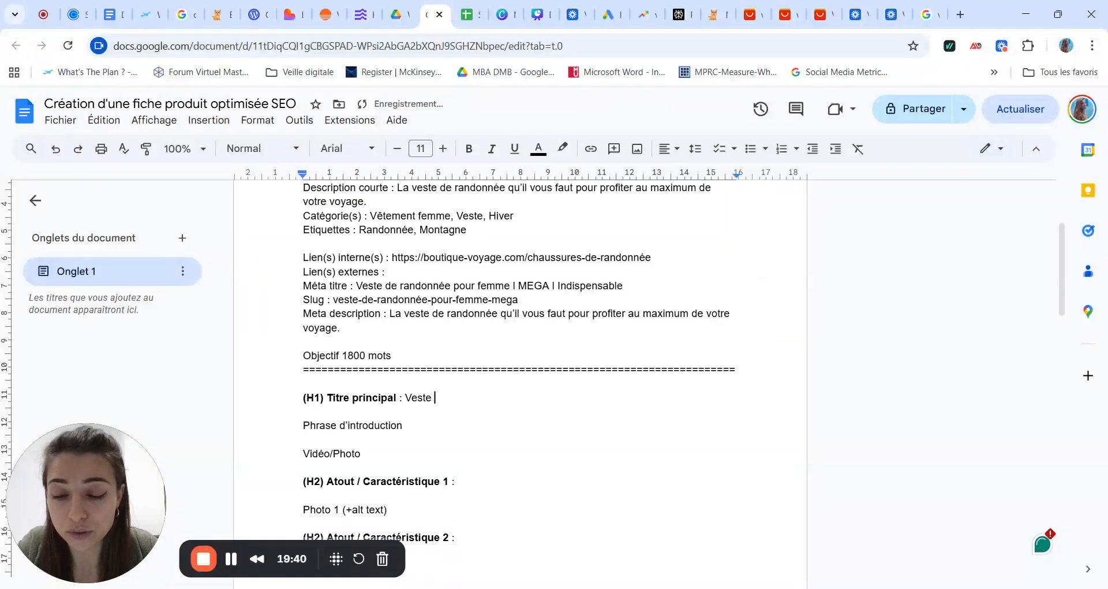
pyautogui.write('de randonné')
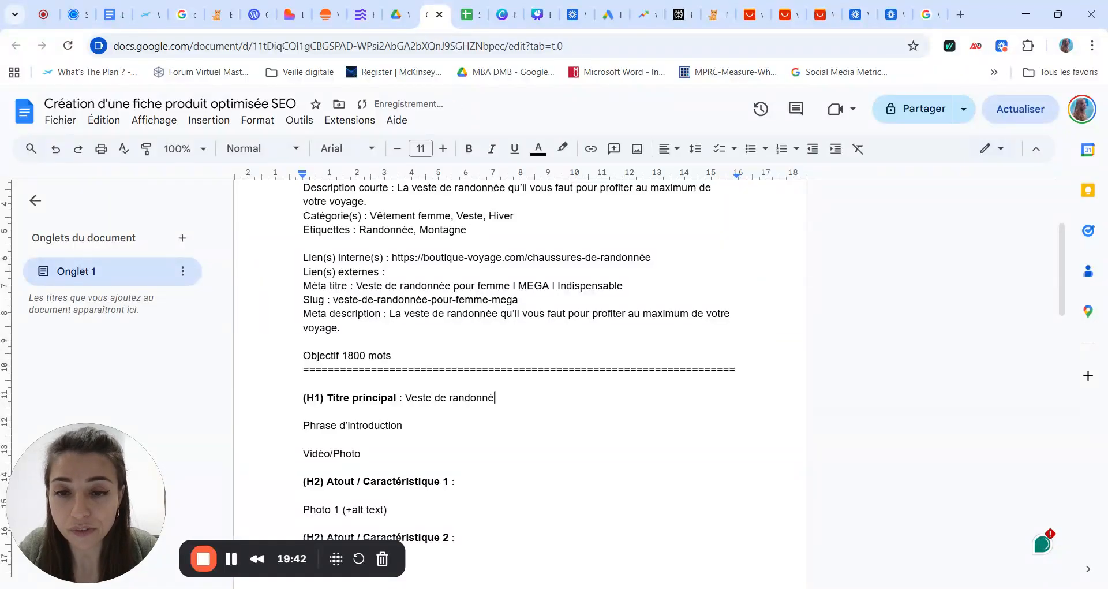
pyautogui.write('e')
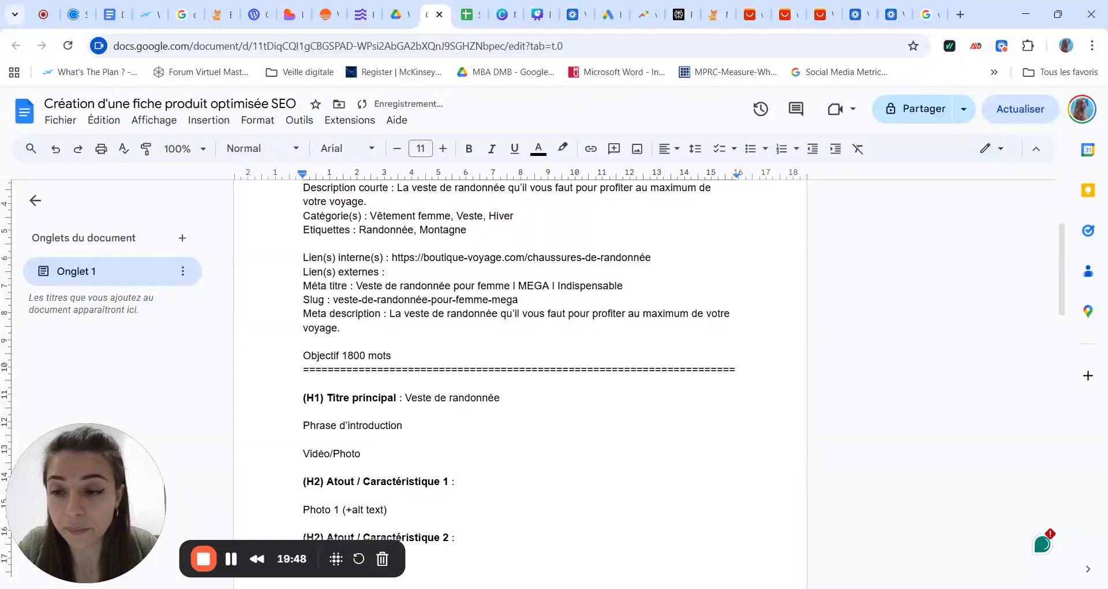
pyautogui.write(' ME')
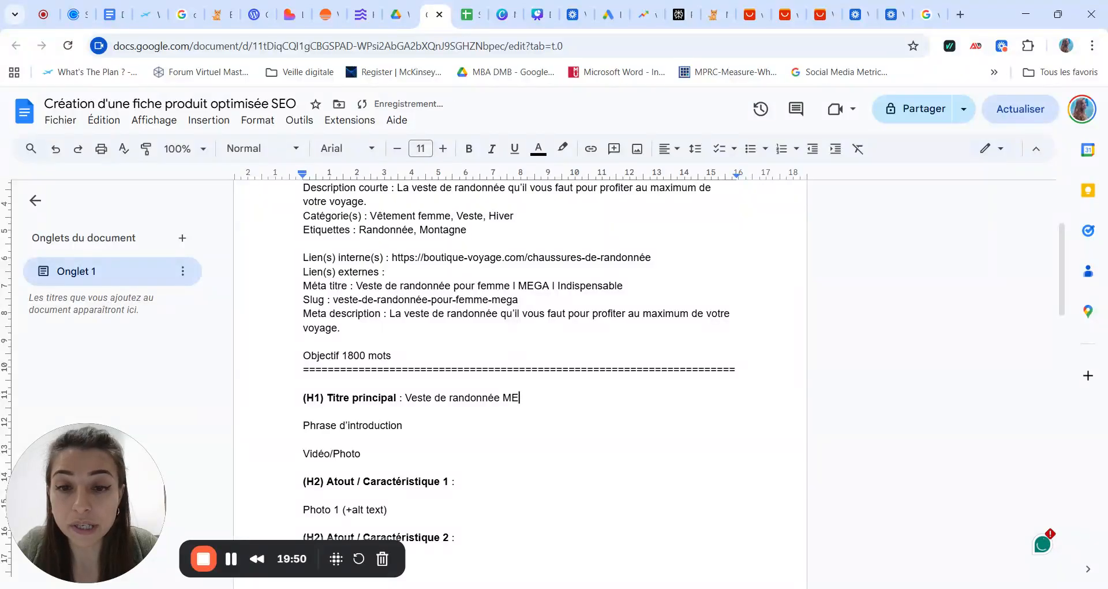
pyautogui.write('GA')
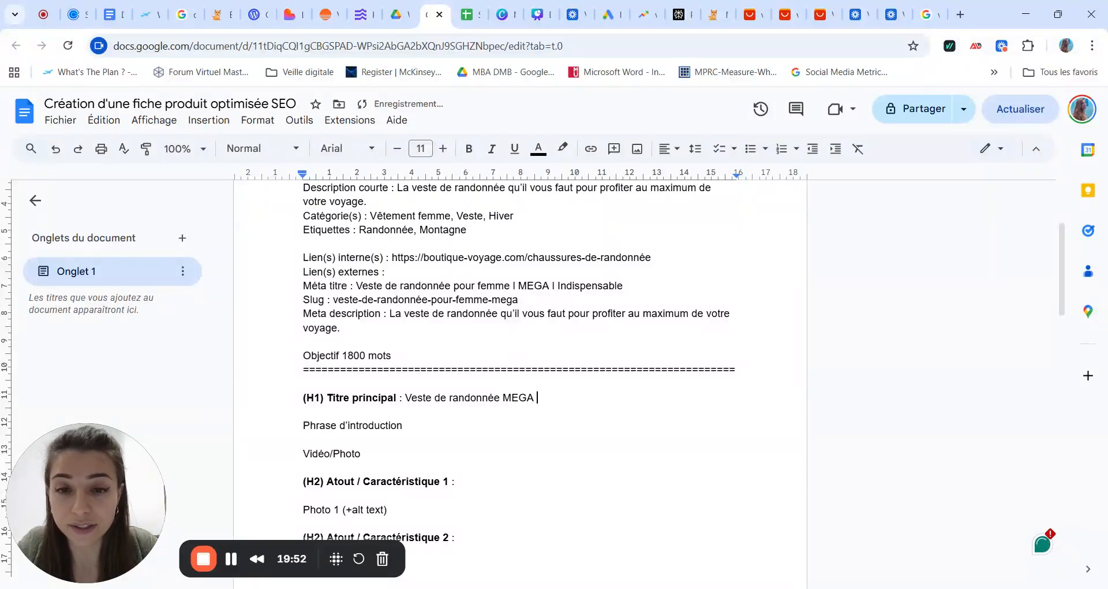
pyautogui.write(' pour femme')
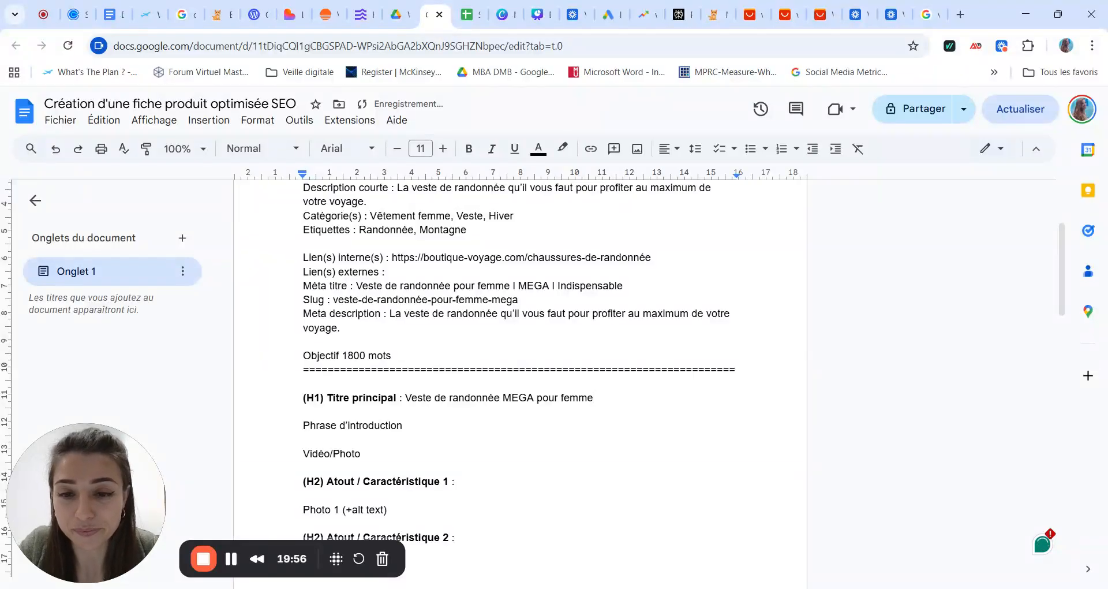
# - Review the introduction sentence and Vidéo/Photo placeholders beneath the H1 title in the product description outline
pyautogui.scroll(-3, 520, 375)
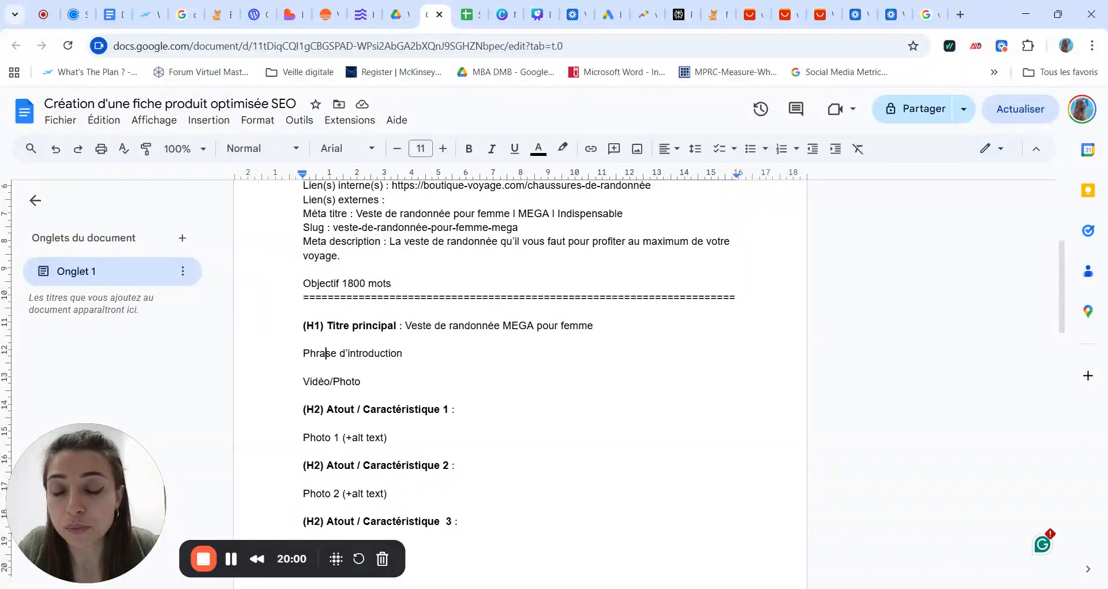
pyautogui.moveTo(304, 353); pyautogui.dragTo(408, 354)
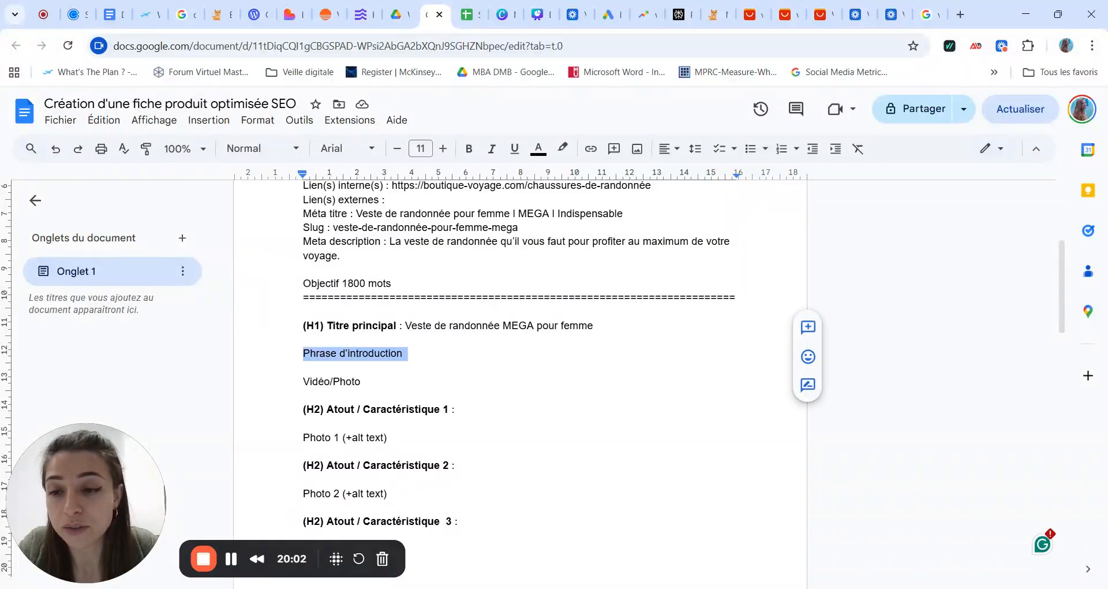
pyautogui.click(404, 353)
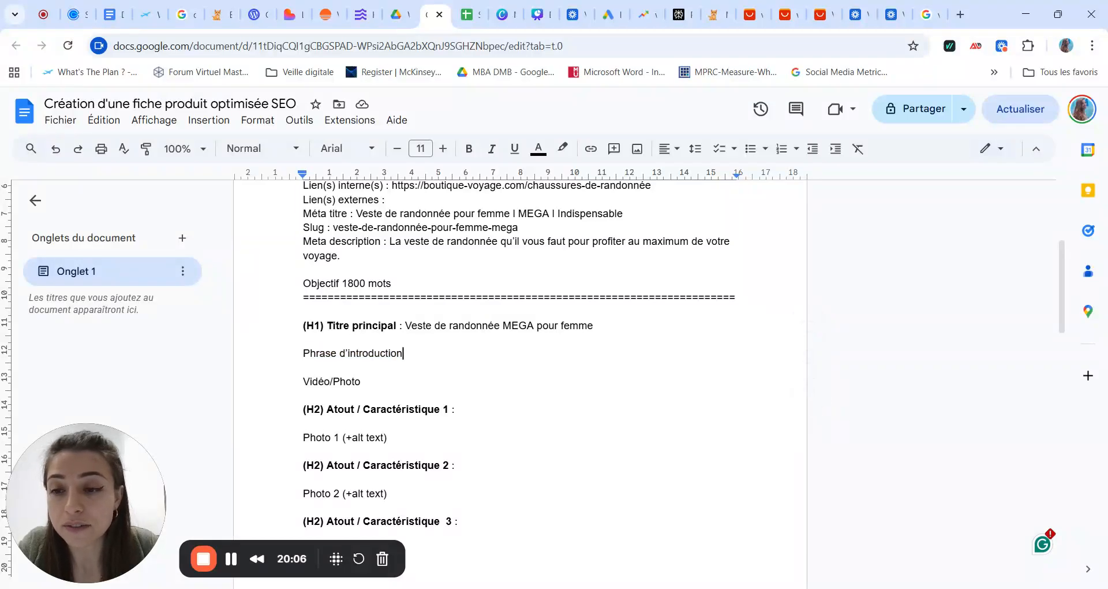
pyautogui.scroll(-1, 520, 381)
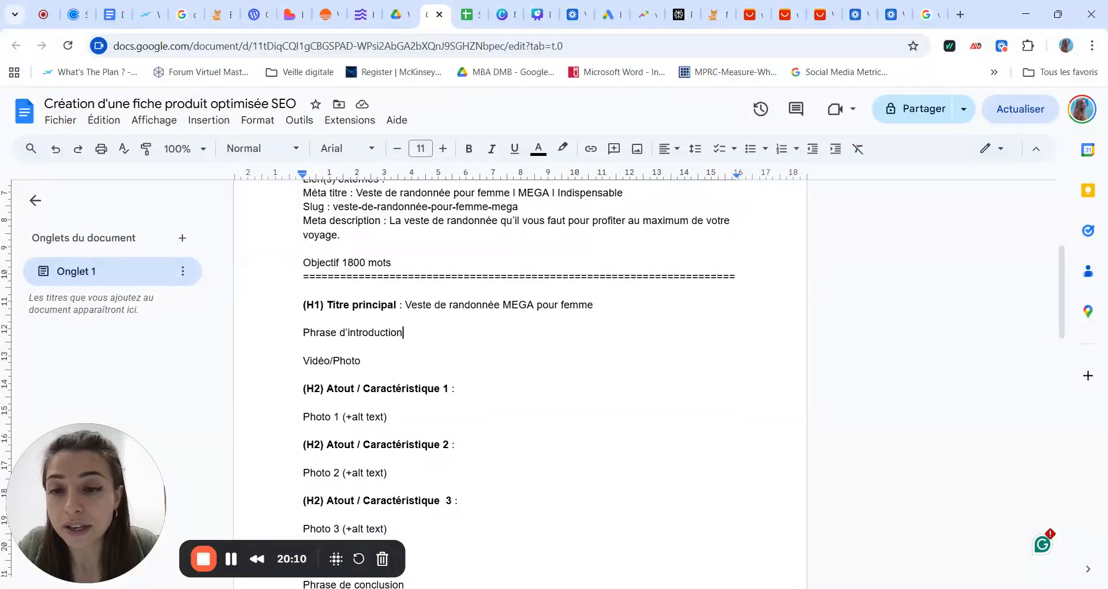
pyautogui.moveTo(333, 362); pyautogui.dragTo(303, 361)
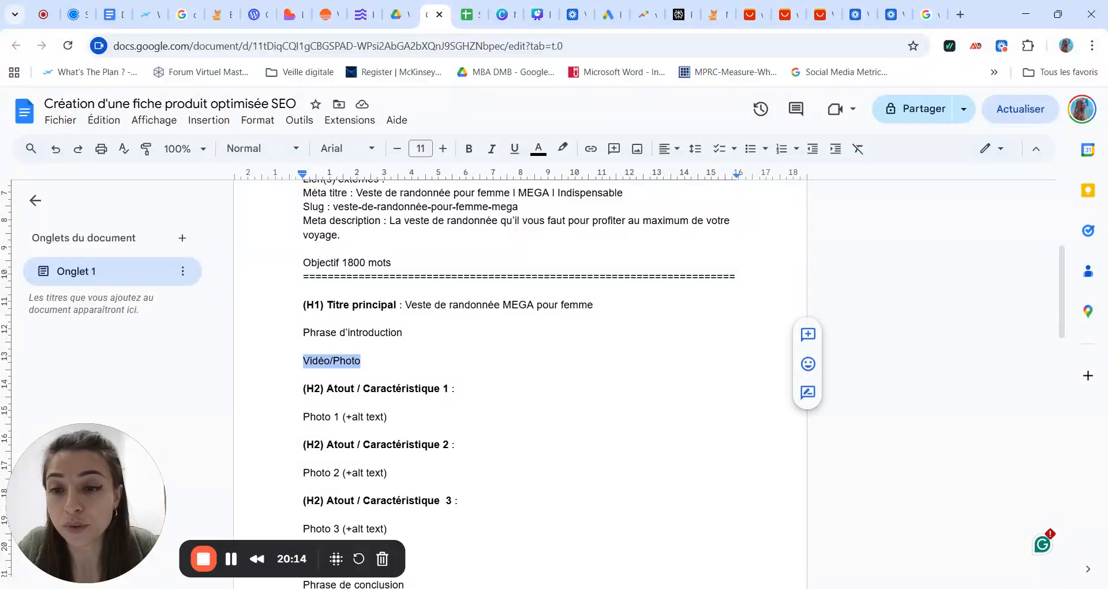
pyautogui.click(324, 361)
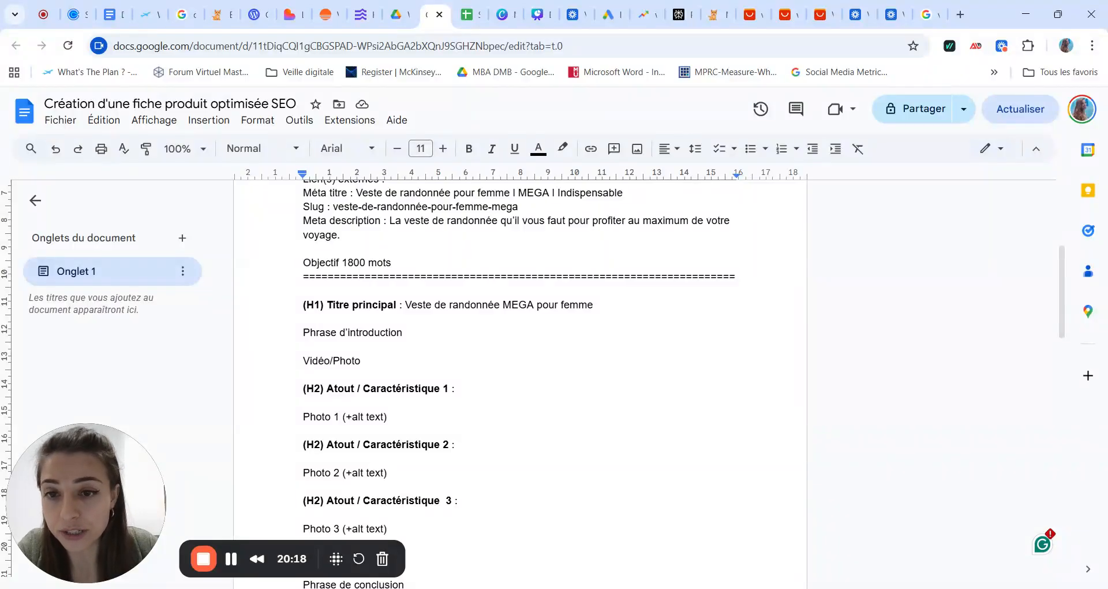
pyautogui.moveTo(423, 304); pyautogui.dragTo(494, 304)
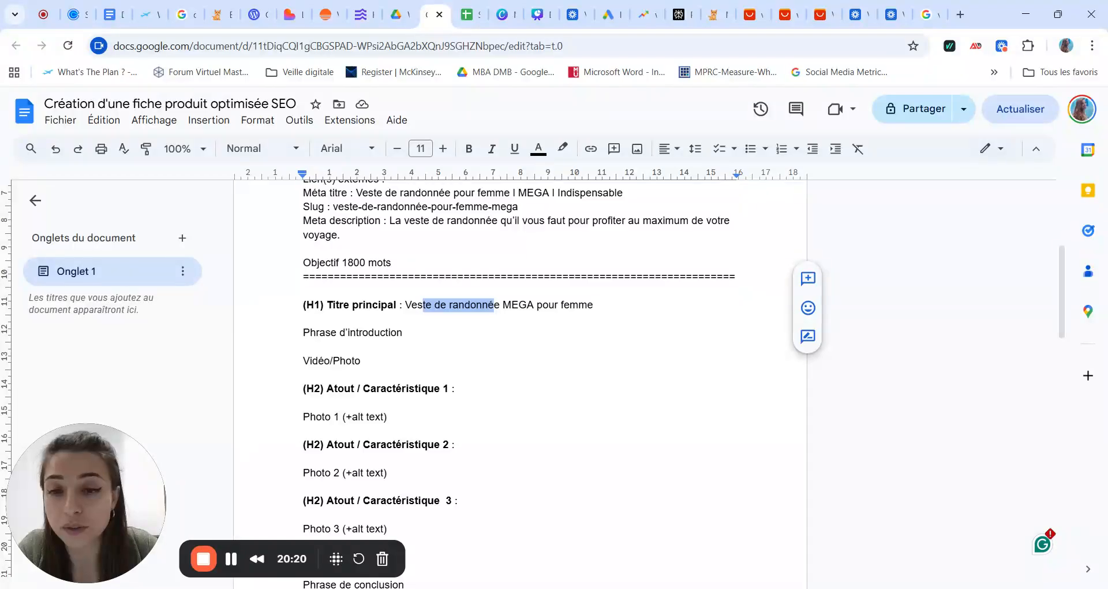
pyautogui.moveTo(325, 332); pyautogui.dragTo(303, 361)
pyautogui.click(324, 360)
pyautogui.click(304, 346)
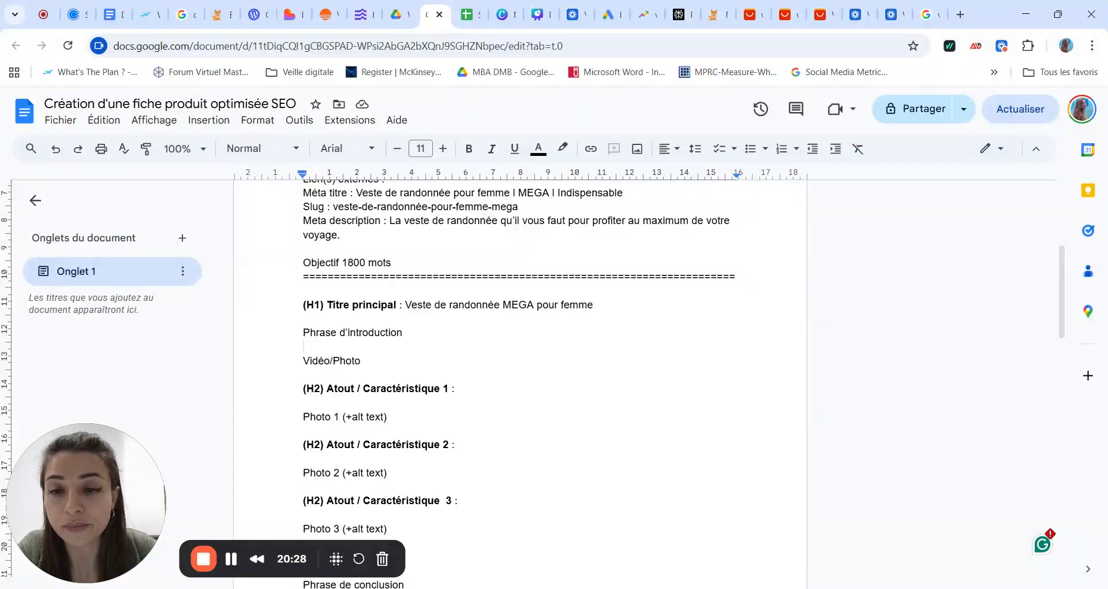
# - Review the three H2 "Atout / Caractéristique" headings in the outline, focusing on the wording of the first one
pyautogui.scroll(-1, 519, 381)
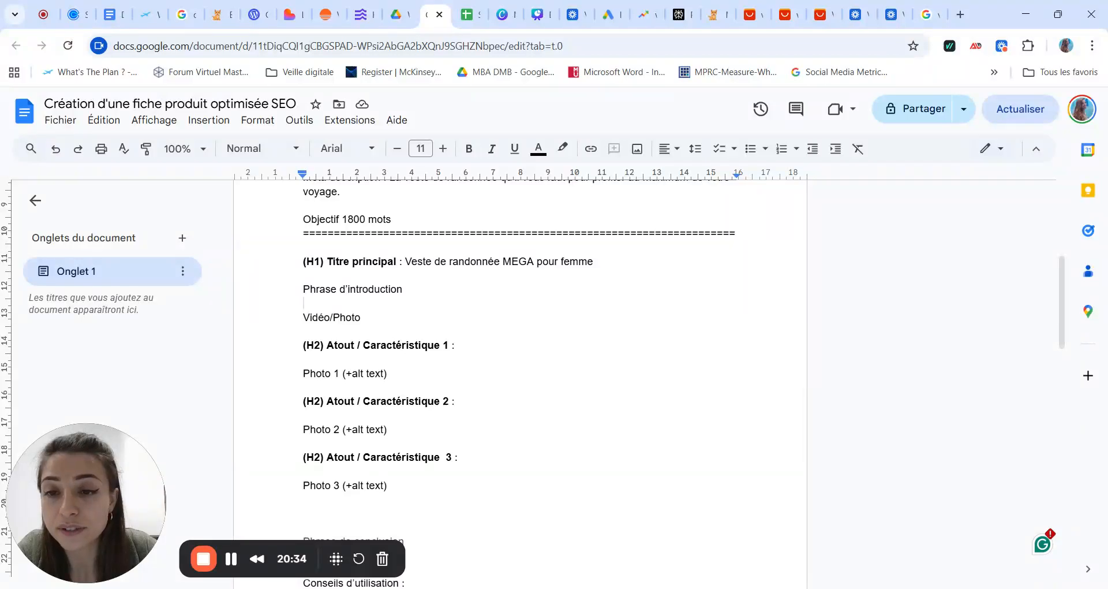
pyautogui.moveTo(325, 345); pyautogui.dragTo(302, 345)
pyautogui.moveTo(326, 402); pyautogui.dragTo(302, 401)
pyautogui.moveTo(323, 457); pyautogui.dragTo(302, 457)
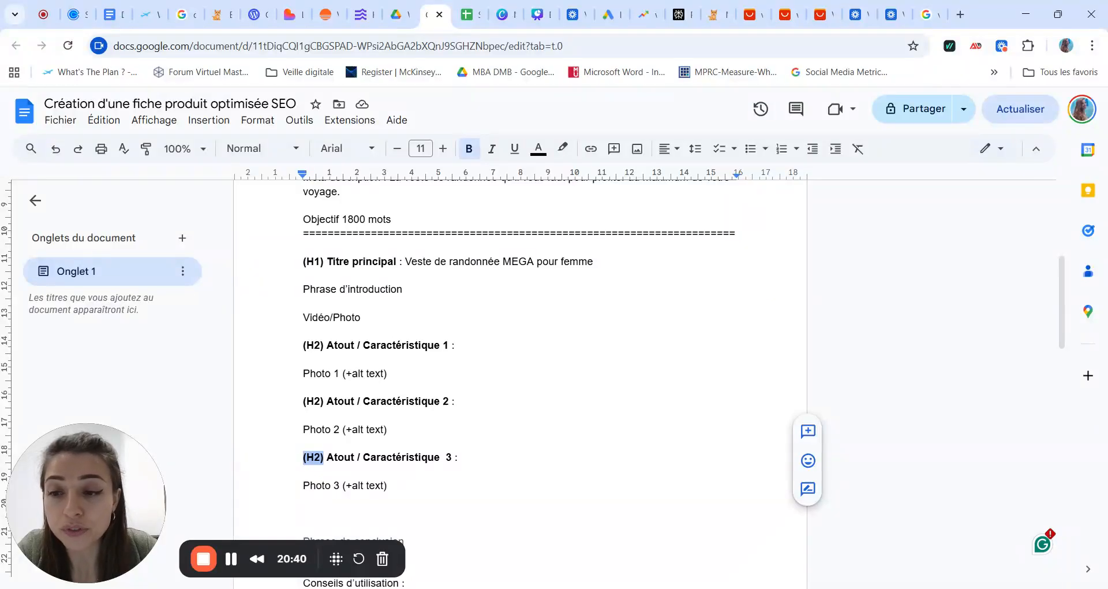
pyautogui.click(335, 345)
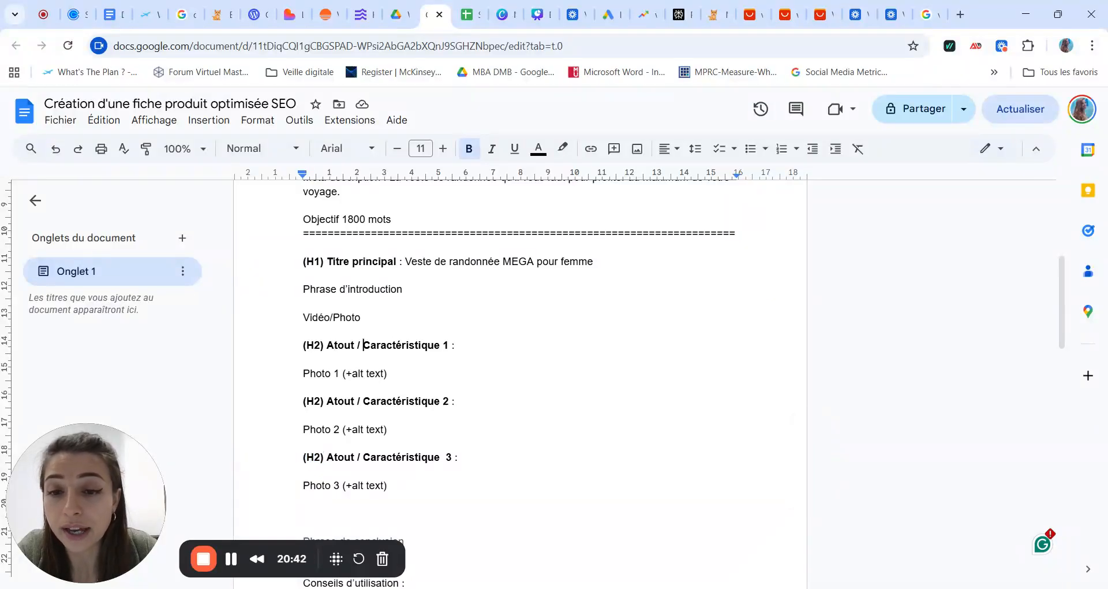
pyautogui.moveTo(363, 344); pyautogui.dragTo(434, 345)
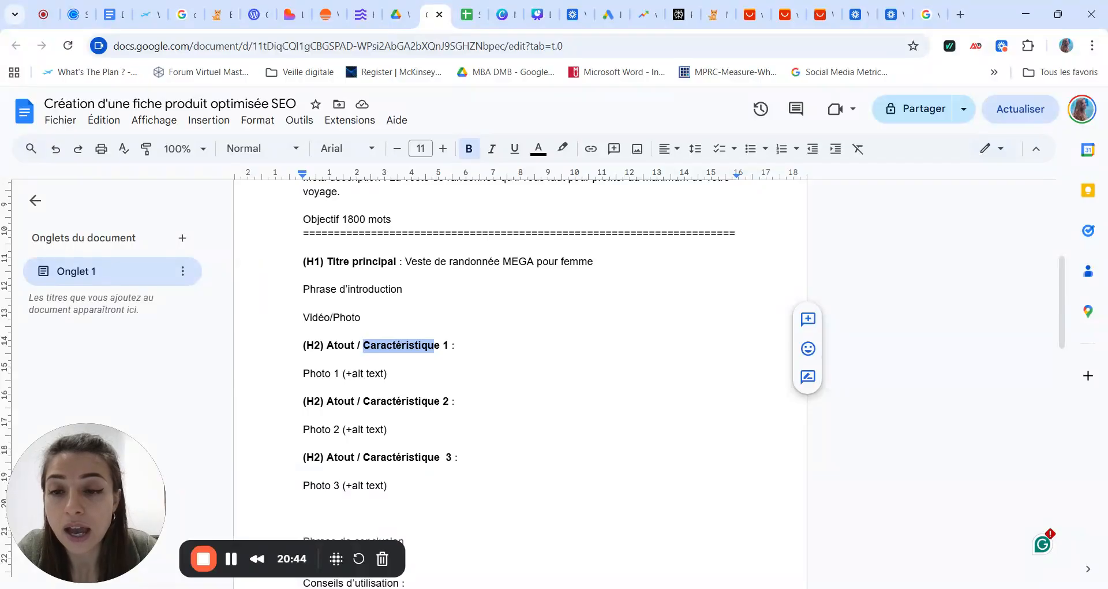
pyautogui.moveTo(327, 344); pyautogui.dragTo(354, 345)
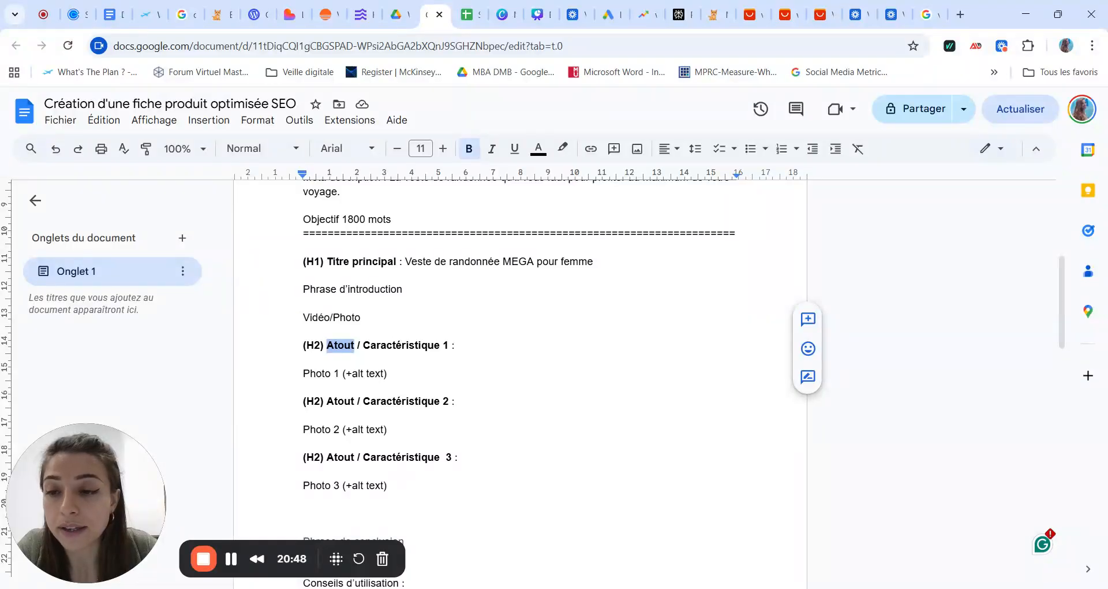
pyautogui.click(353, 344)
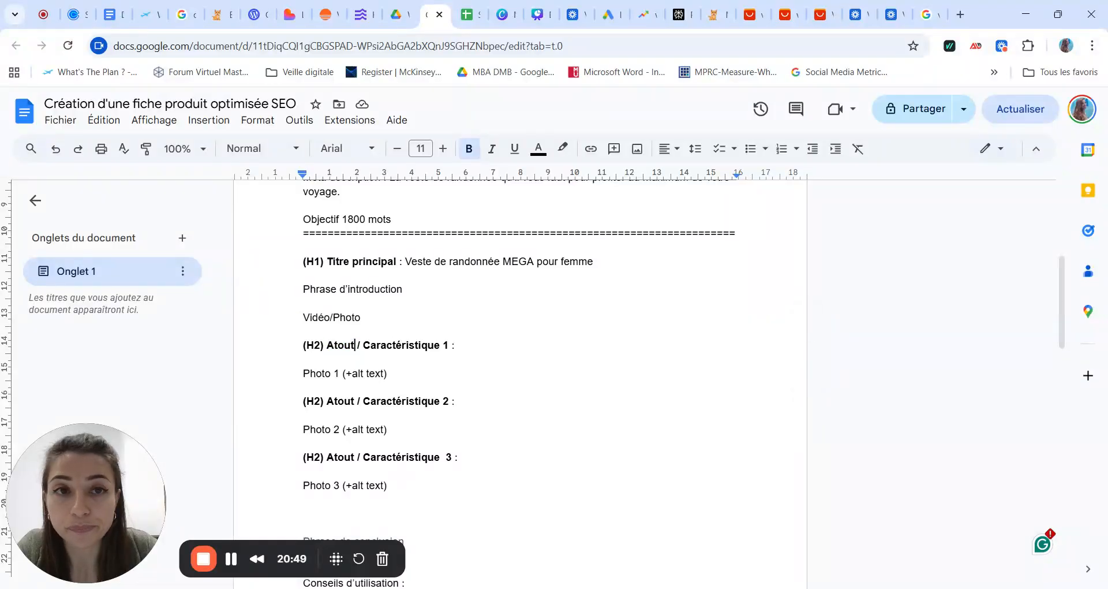
# - Switch to the WordPress product editor for the interactive cat ball and examine the description's H1 title, introduction and videos
pyautogui.click(717, 16)
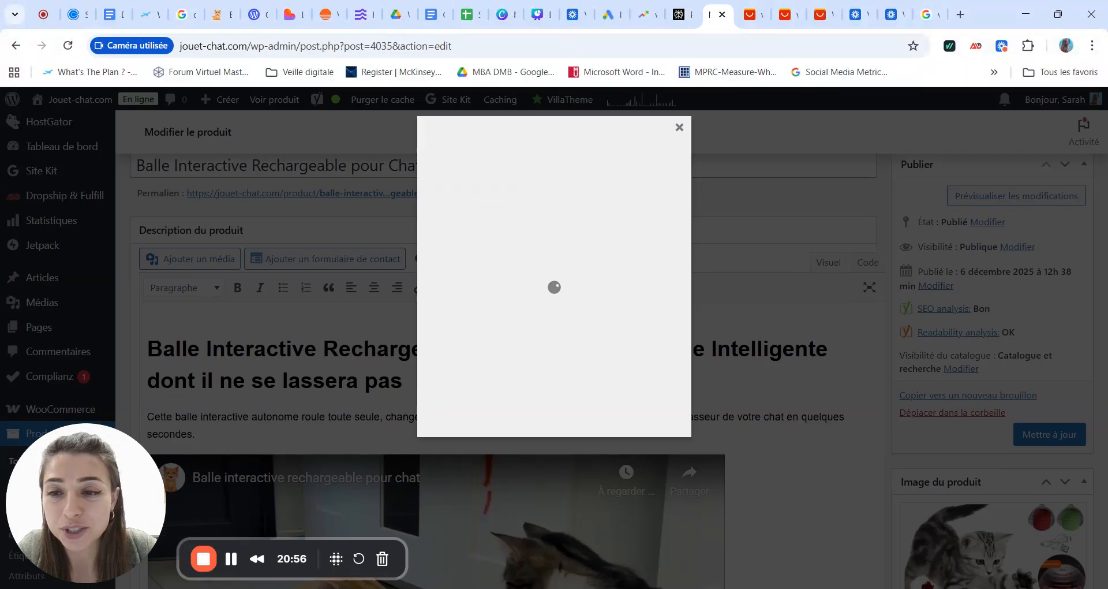
pyautogui.click(680, 127)
pyautogui.scroll(-1, 554, 346)
pyautogui.scroll(1, 554, 347)
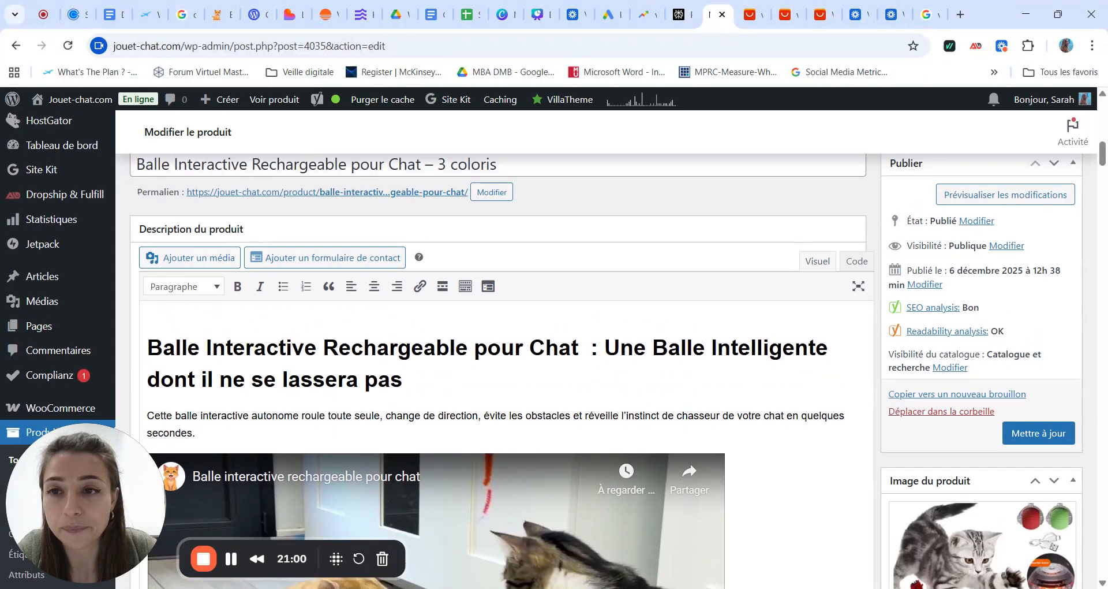
pyautogui.moveTo(408, 384); pyautogui.dragTo(340, 354)
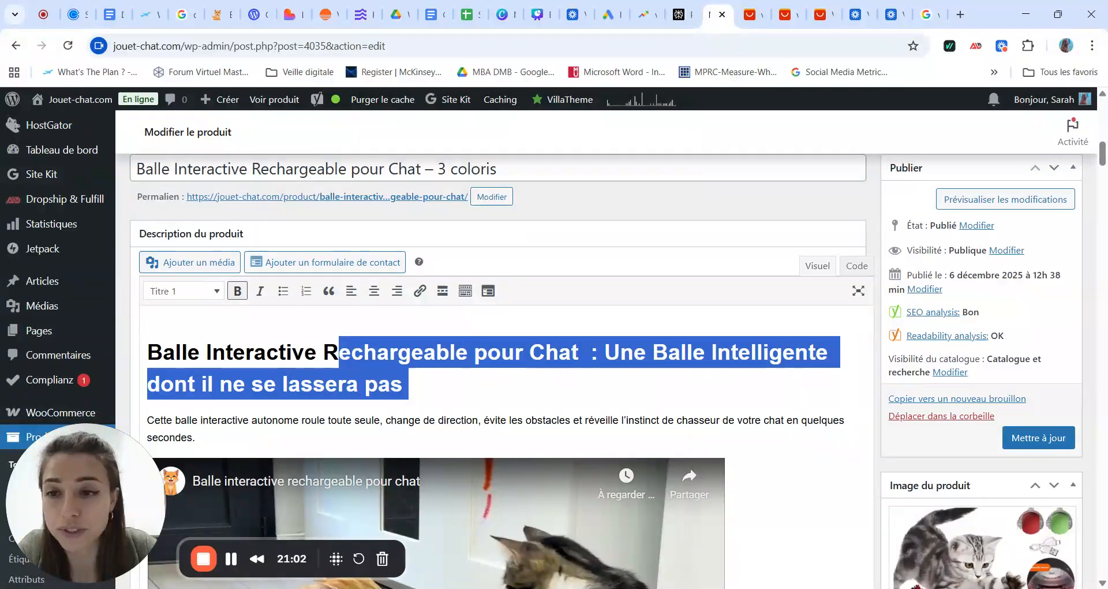
pyautogui.scroll(-1, 196, 334)
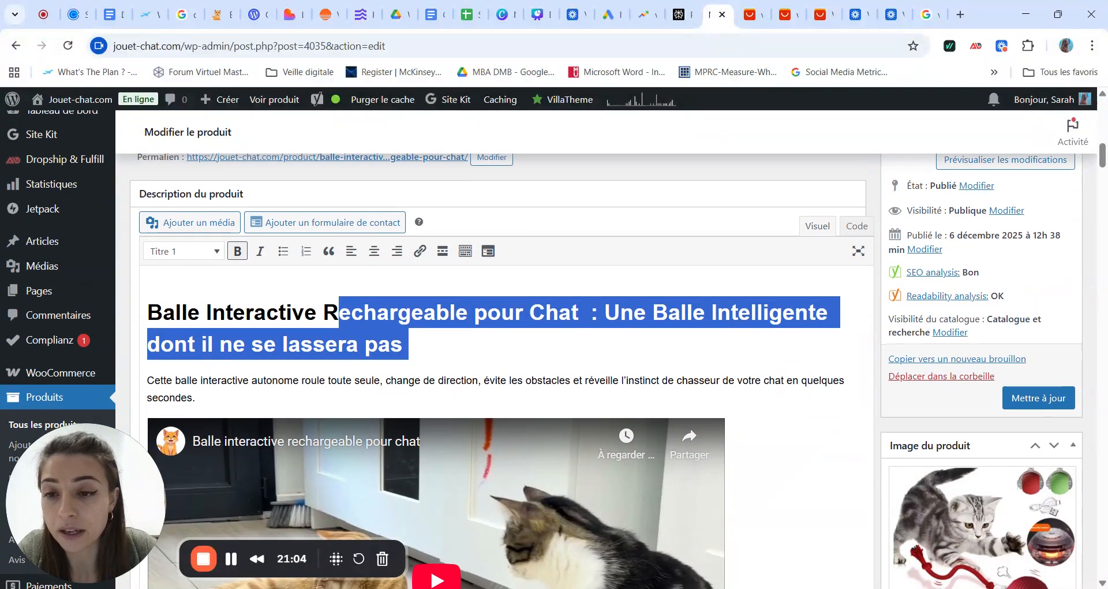
pyautogui.moveTo(221, 379); pyautogui.dragTo(237, 380)
pyautogui.scroll(-6, 439, 370)
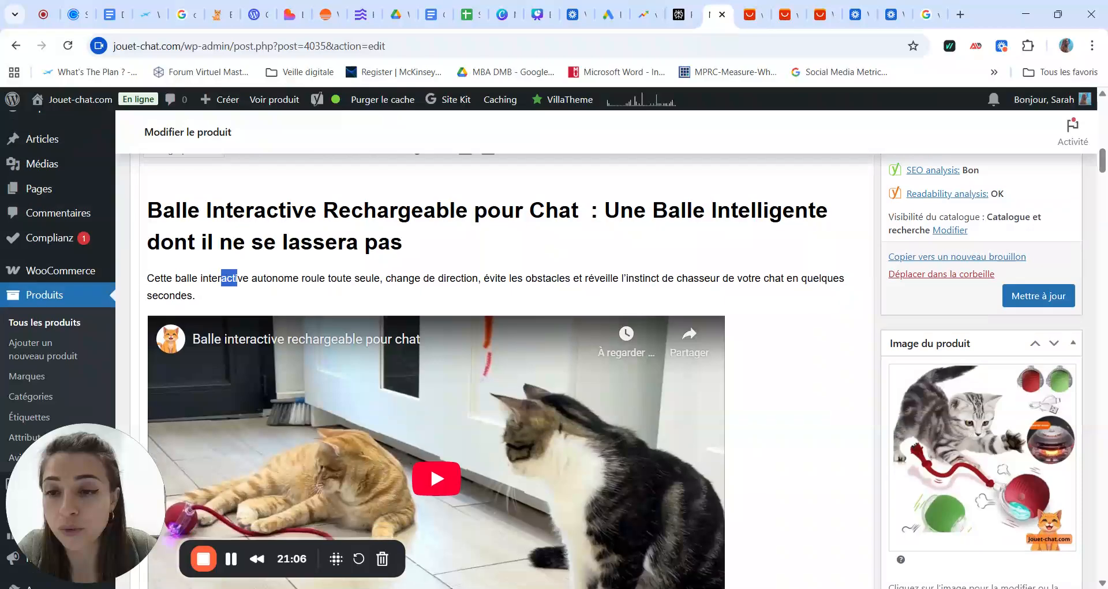
pyautogui.scroll(-4, 438, 369)
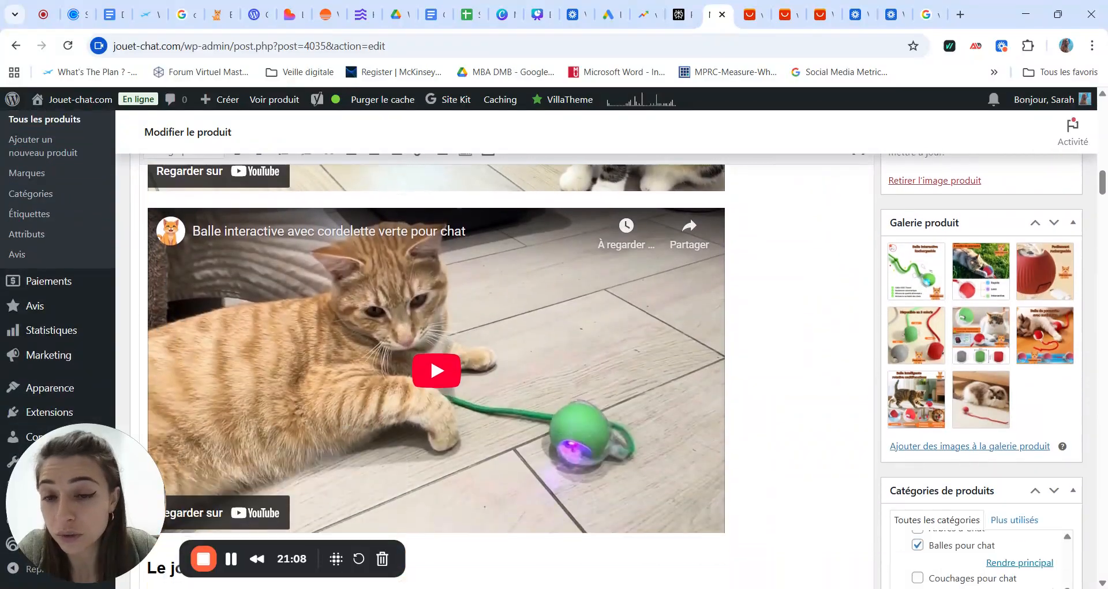
pyautogui.scroll(-2, 439, 369)
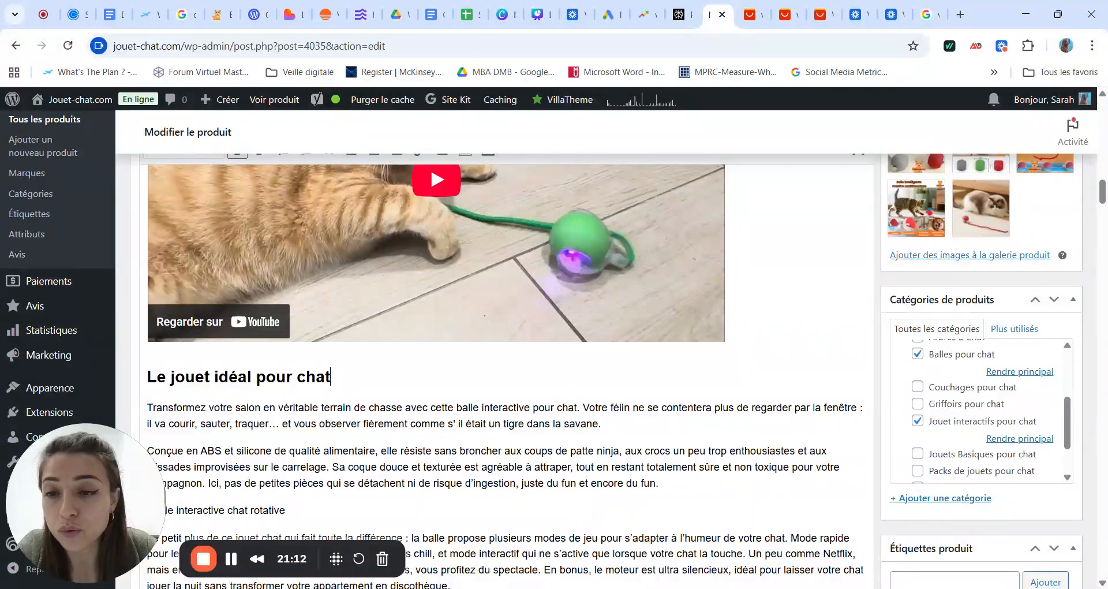
# - Examine the H2 heading "Le jouet idéal pour chat" and its paragraphs in the cat ball description
pyautogui.moveTo(330, 377); pyautogui.dragTo(147, 376)
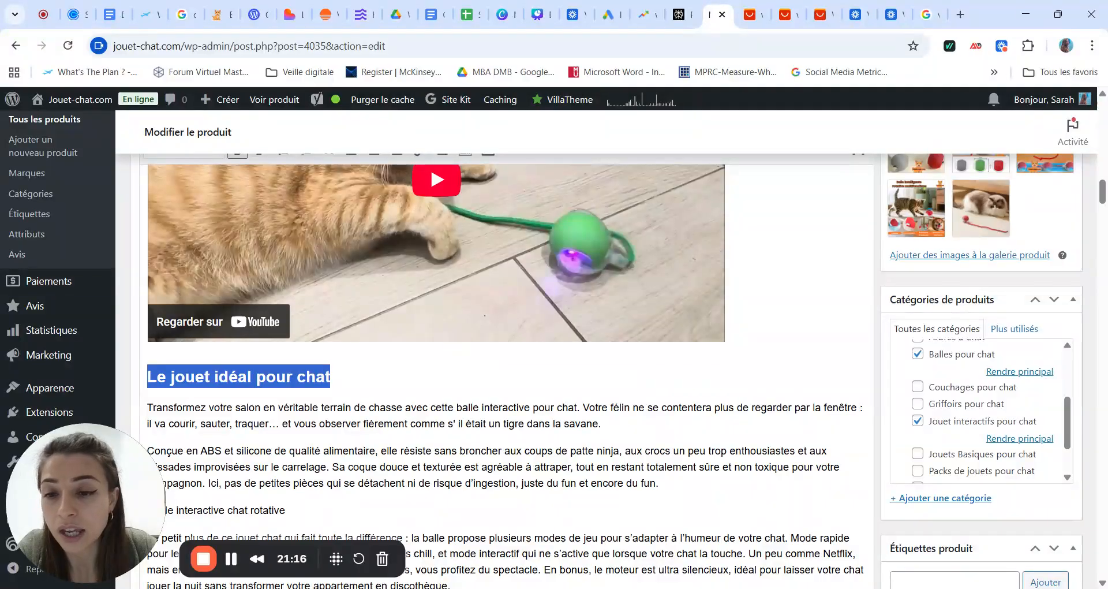
pyautogui.scroll(-1, 438, 369)
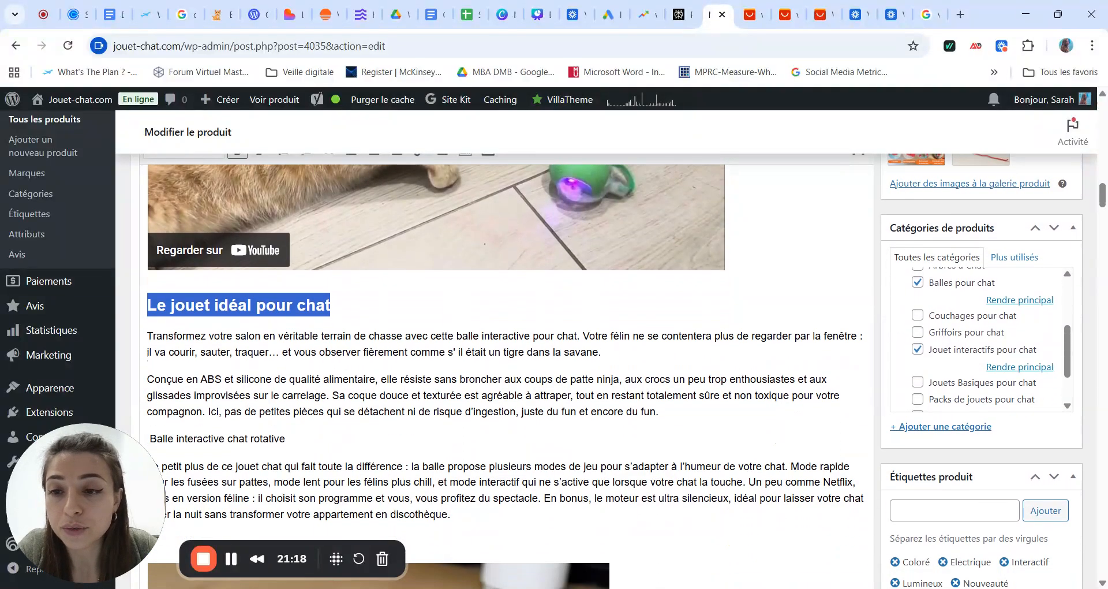
pyautogui.moveTo(181, 335); pyautogui.dragTo(280, 394)
pyautogui.click(271, 395)
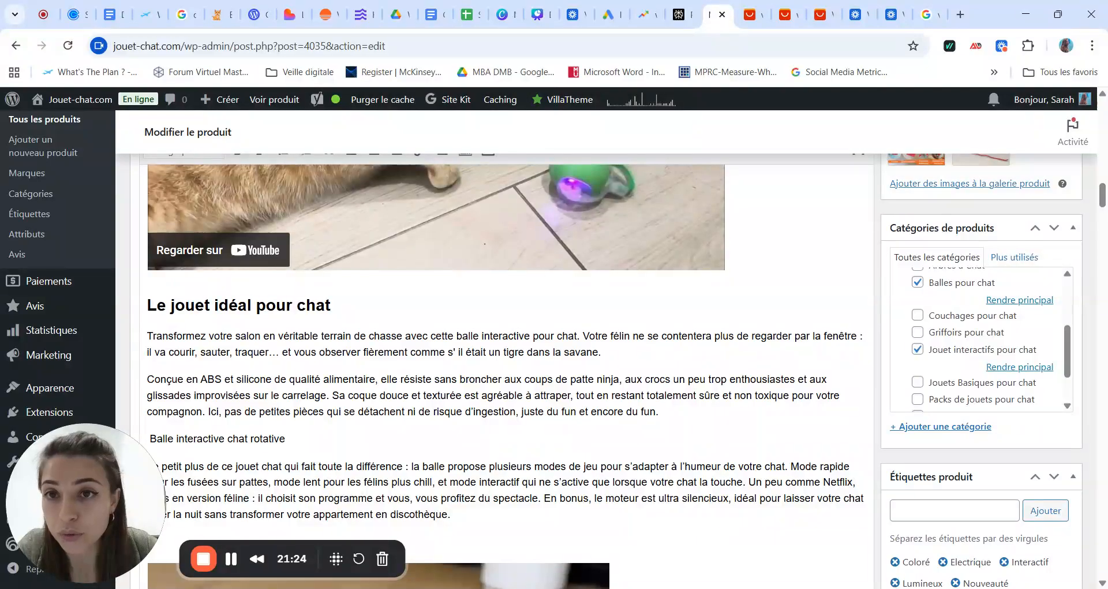
# - Return to the product sheet in Google Docs and place the insertion point after the "(H2) Atout / Caractéristique 1 :" label
pyautogui.click(433, 14)
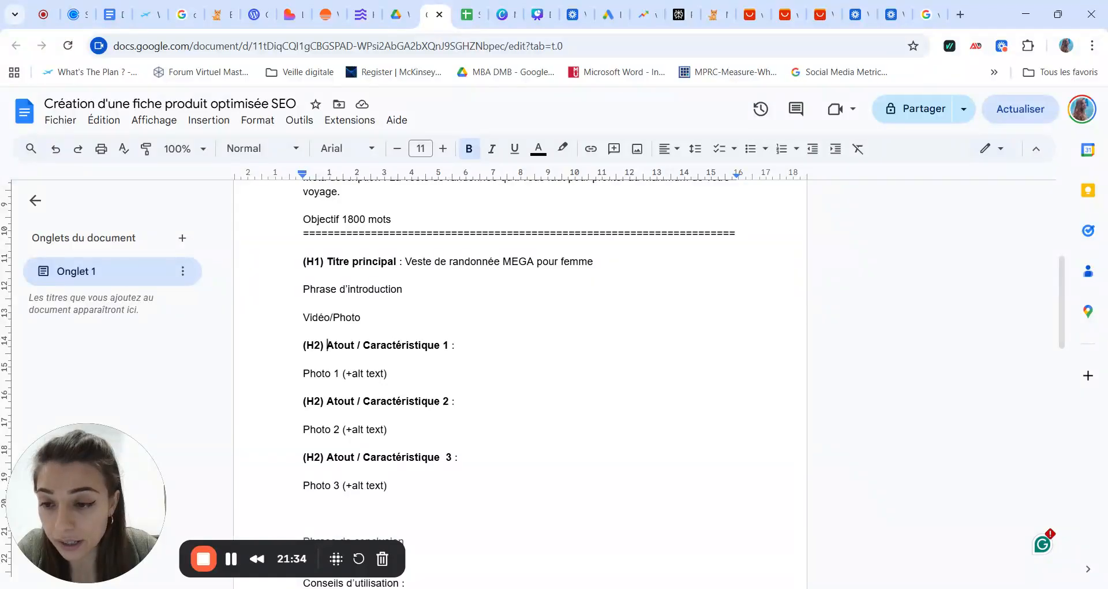
pyautogui.scroll(1, 520, 381)
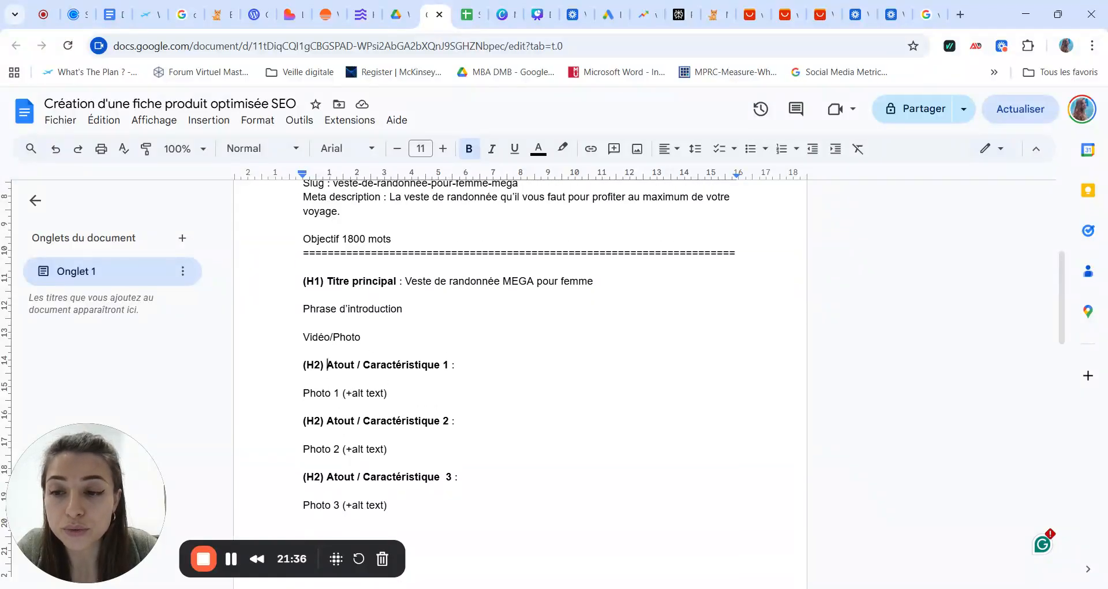
pyautogui.scroll(-1, 520, 346)
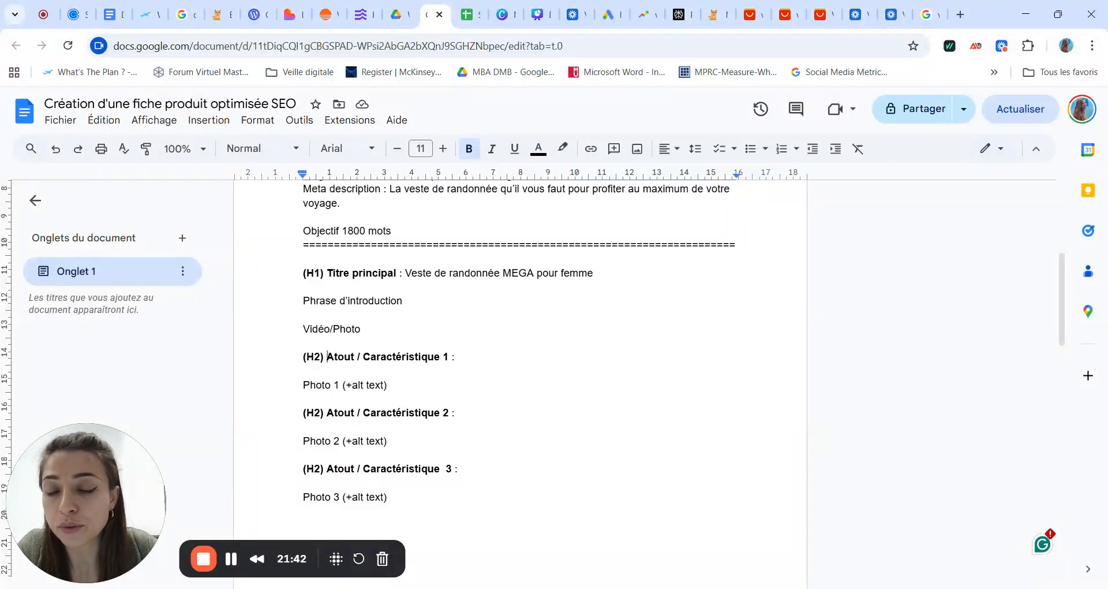
pyautogui.doubleClick(363, 356)
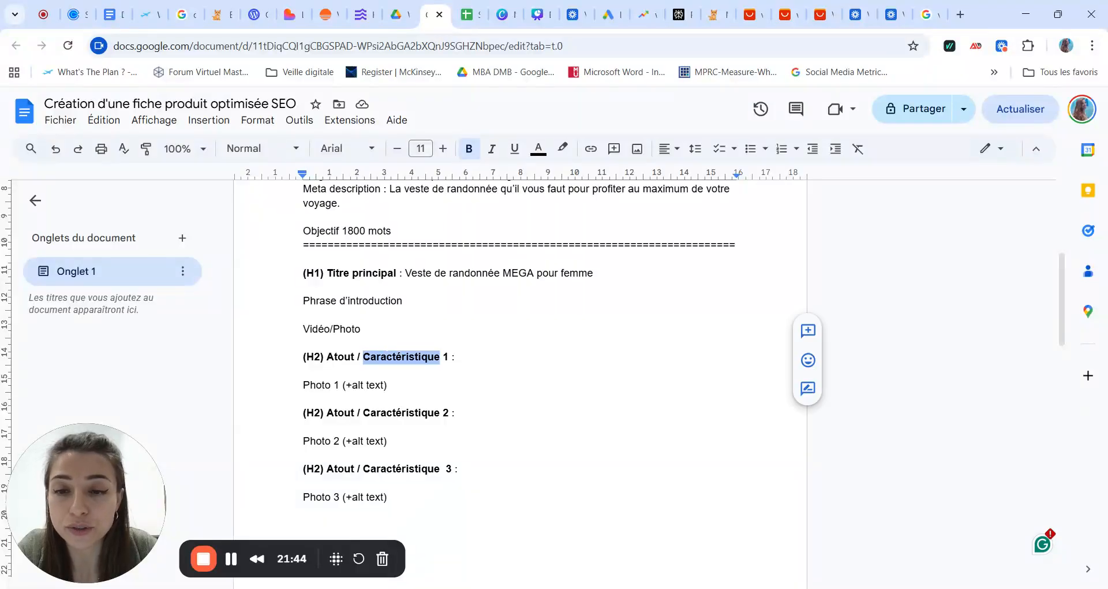
pyautogui.click(441, 357)
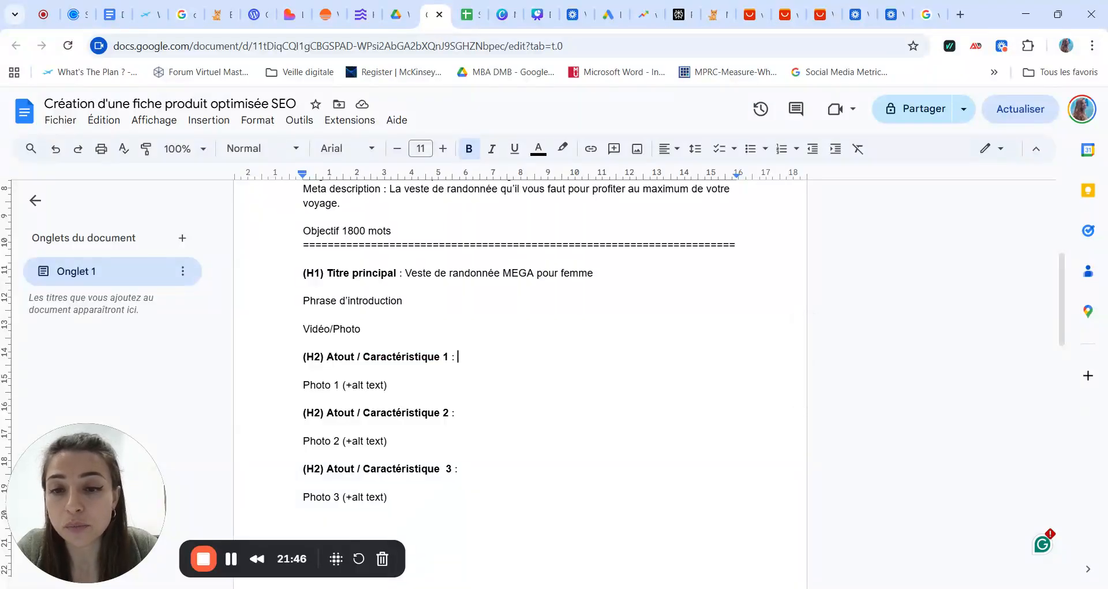
# - Complete the Atout / Caractéristique 1 heading with "La veste imperméable à la technologie la plus poussée"
pyautogui.write('La v')
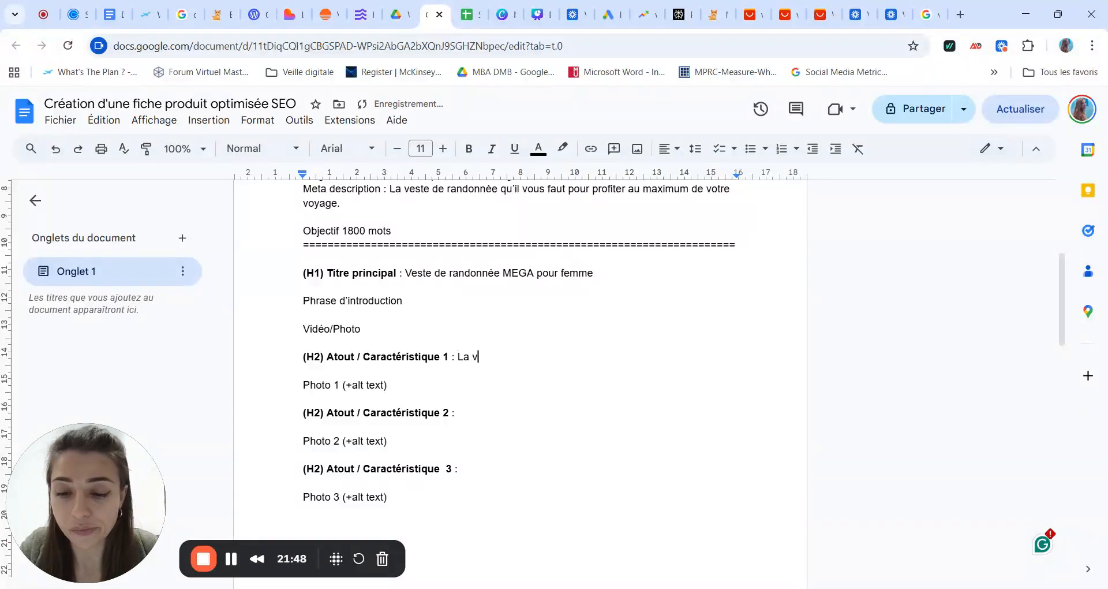
pyautogui.write('este imperméable')
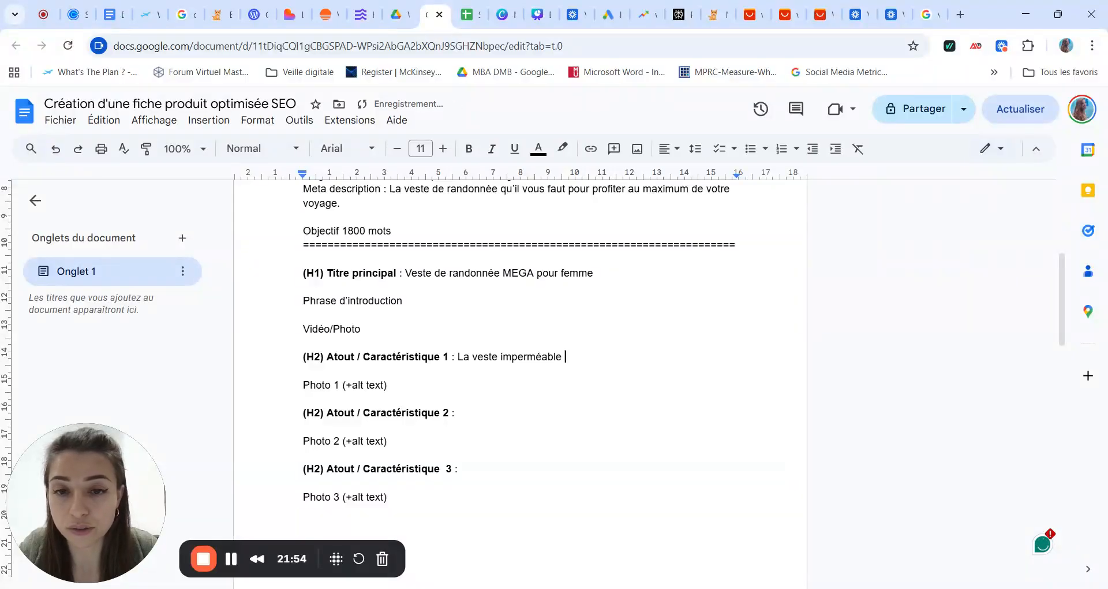
pyautogui.write(' à la technologi')
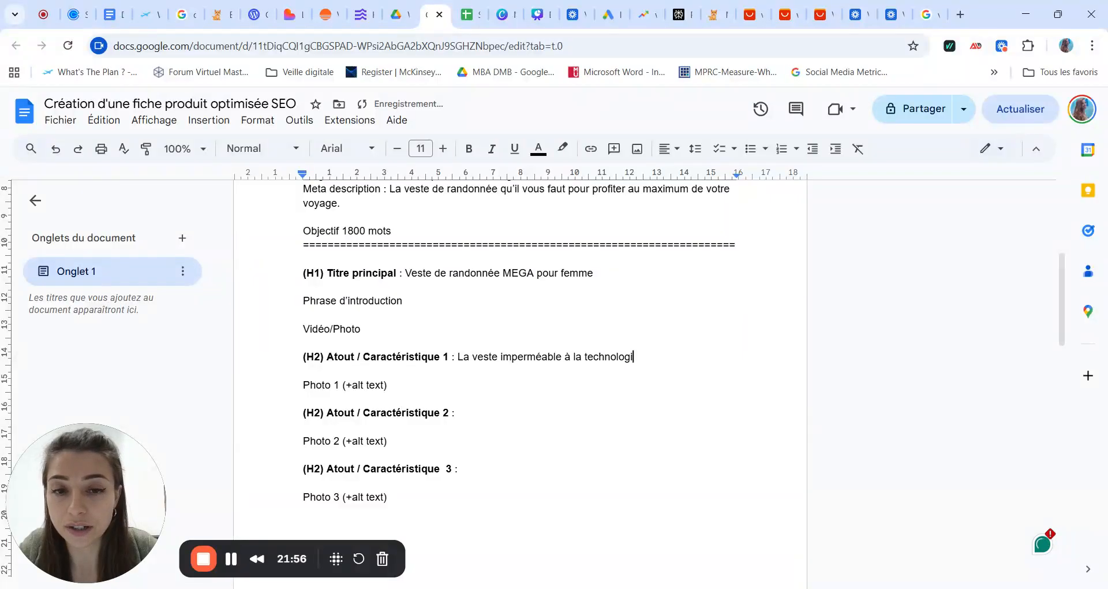
pyautogui.write('e la plus poussée')
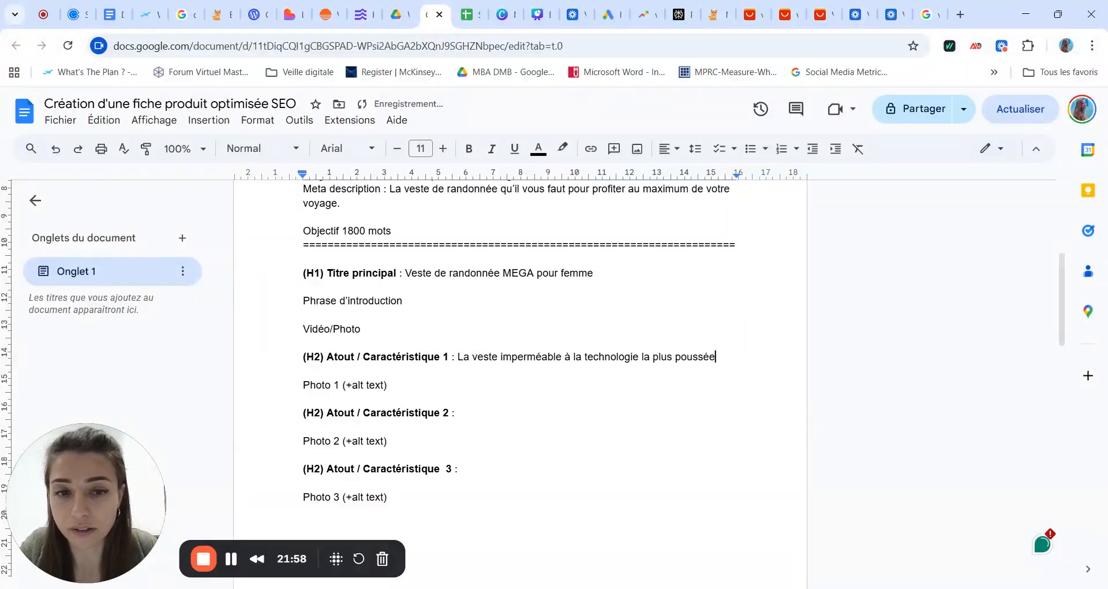
pyautogui.click(388, 385)
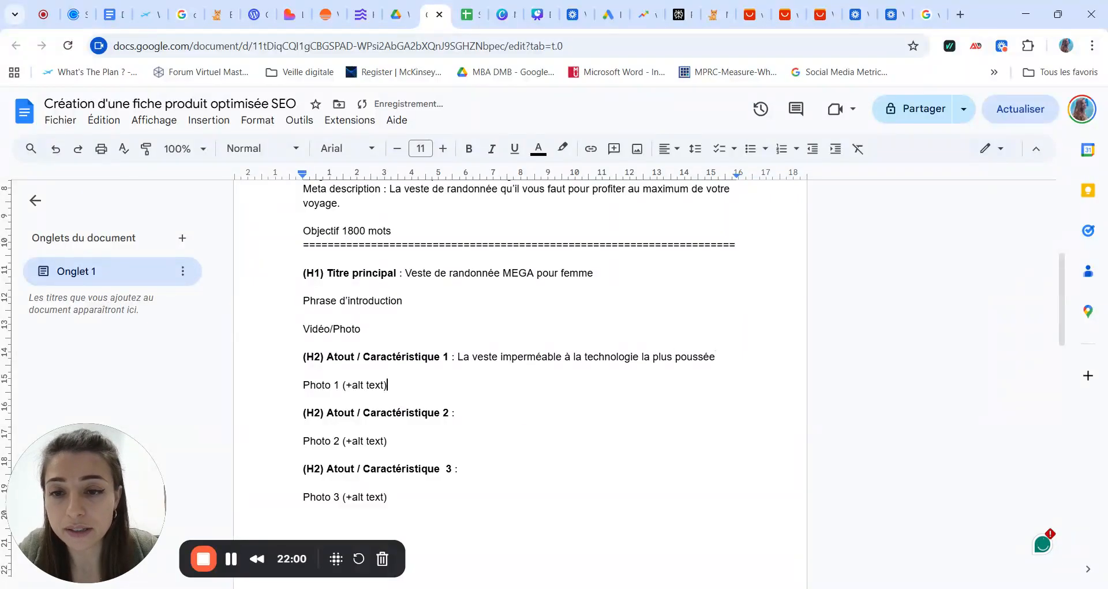
pyautogui.hotkey('shift', 'Up')
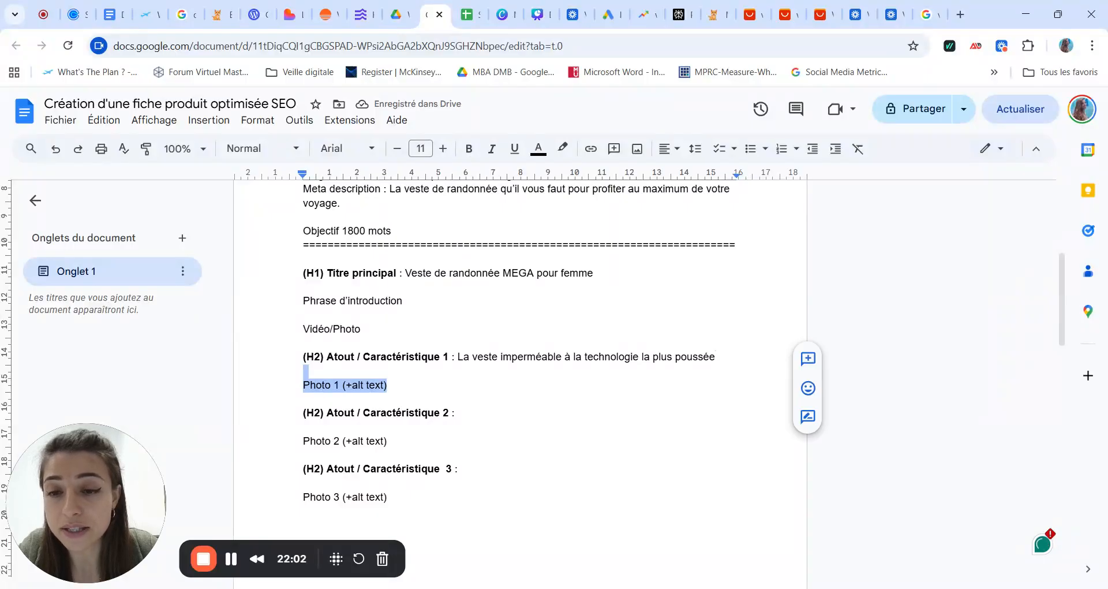
pyautogui.press('Left')
pyautogui.moveTo(316, 385); pyautogui.dragTo(339, 385)
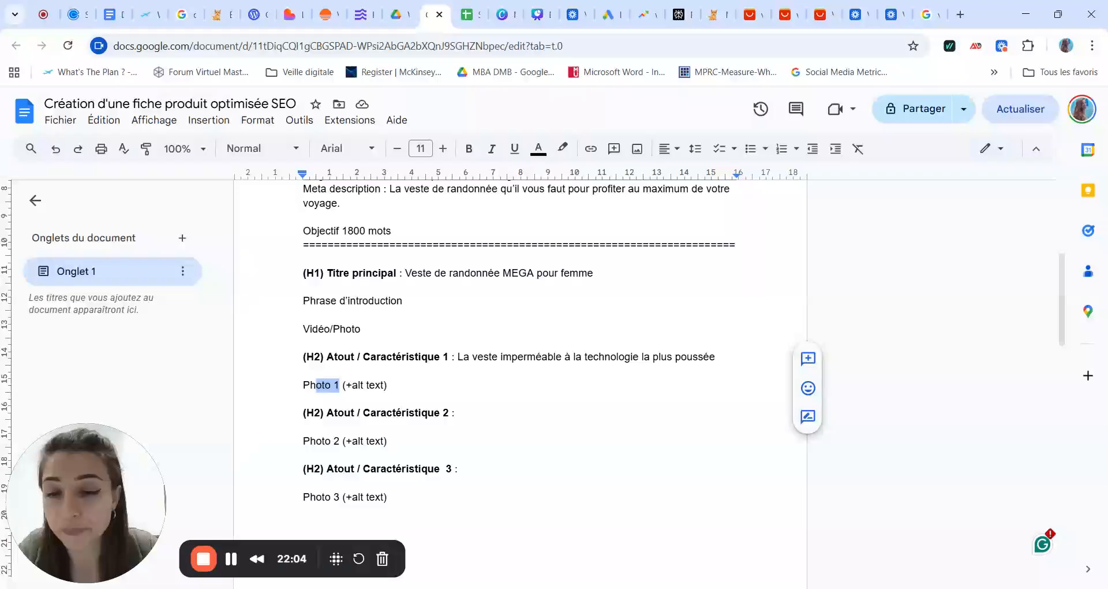
pyautogui.click(303, 398)
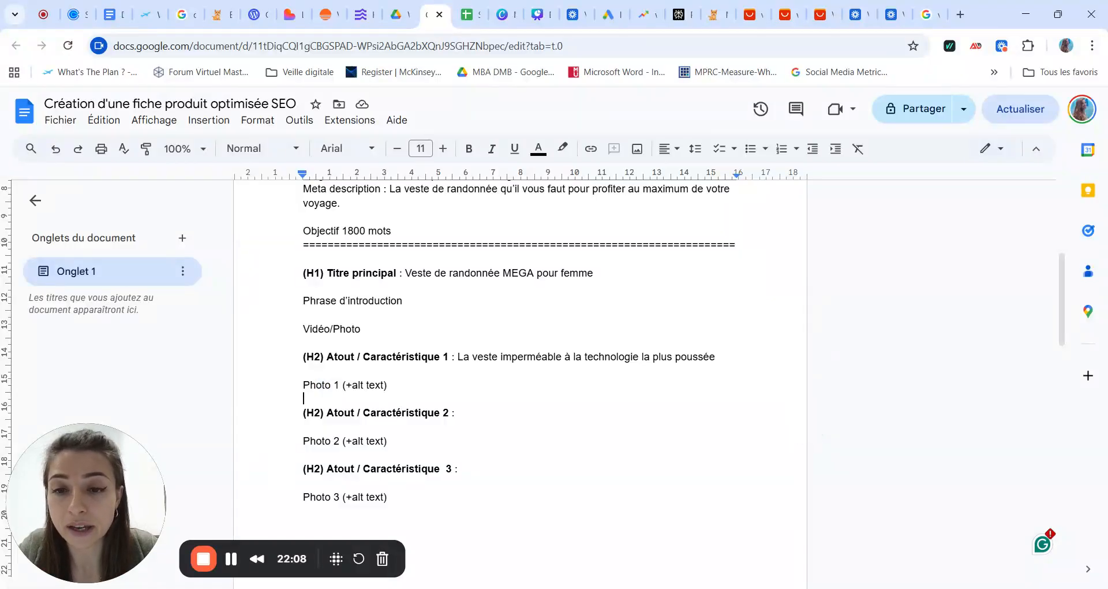
# - Complete the Atout / Caractéristique 2 heading with "La veste qui vous gardera au chaud"
pyautogui.click(455, 413)
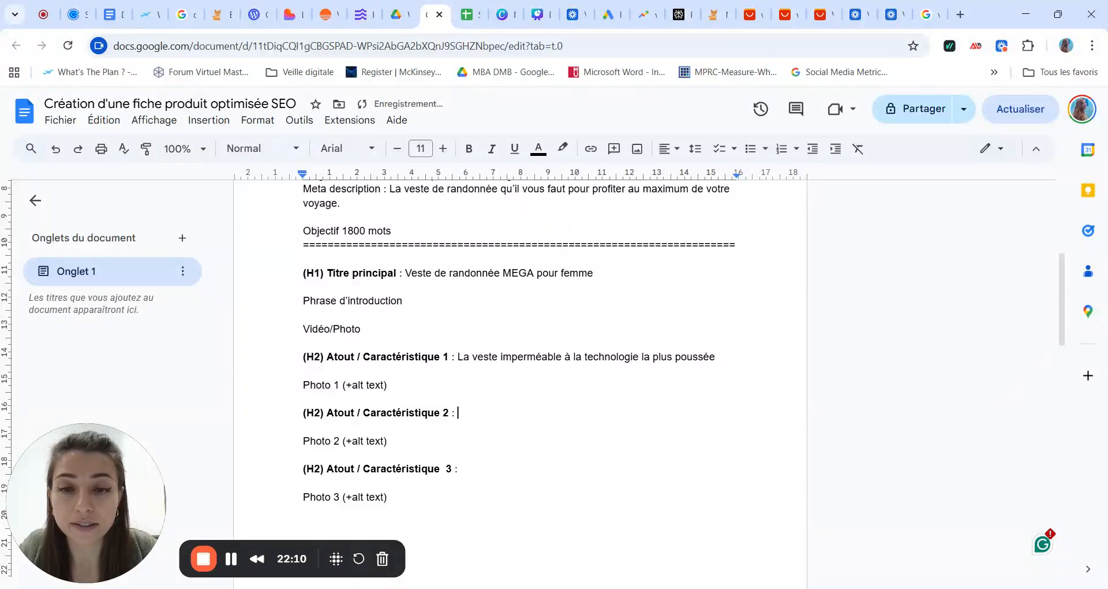
pyautogui.write('La')
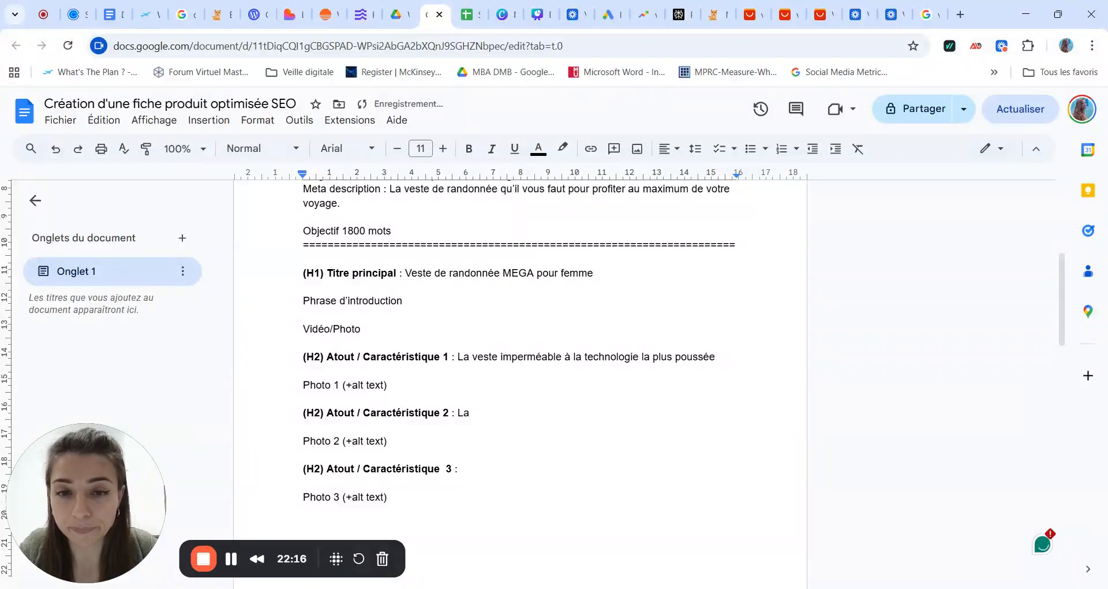
pyautogui.write(' ve')
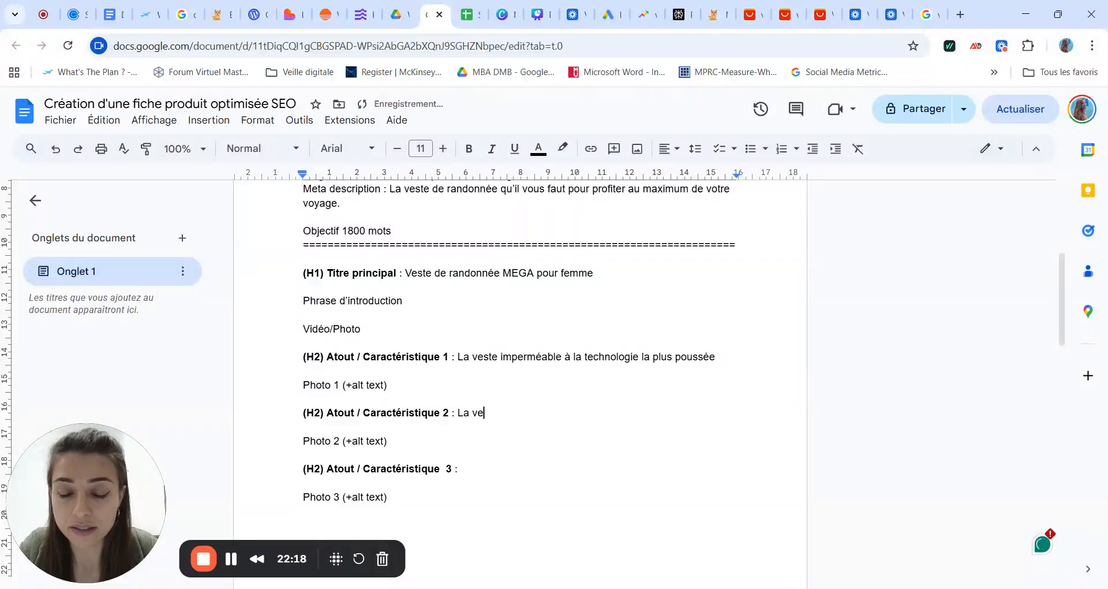
pyautogui.write('ste qui vous garde')
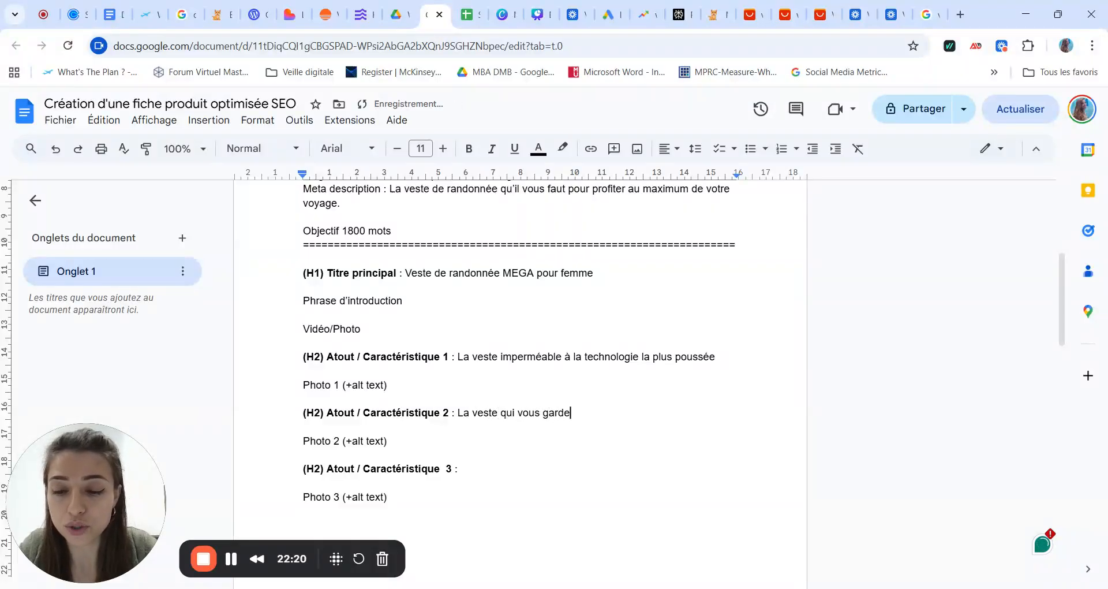
pyautogui.write('ra au chaud')
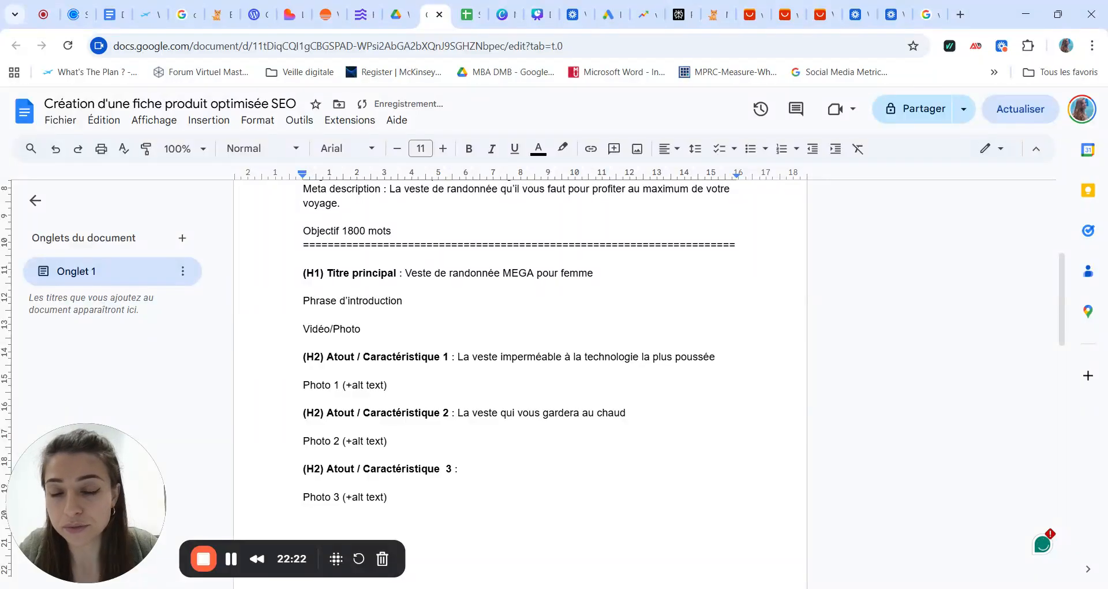
# - Complete the Atout / Caractéristique 3 heading with "Restez stylée même en randonnée"
pyautogui.scroll(-1, 520, 381)
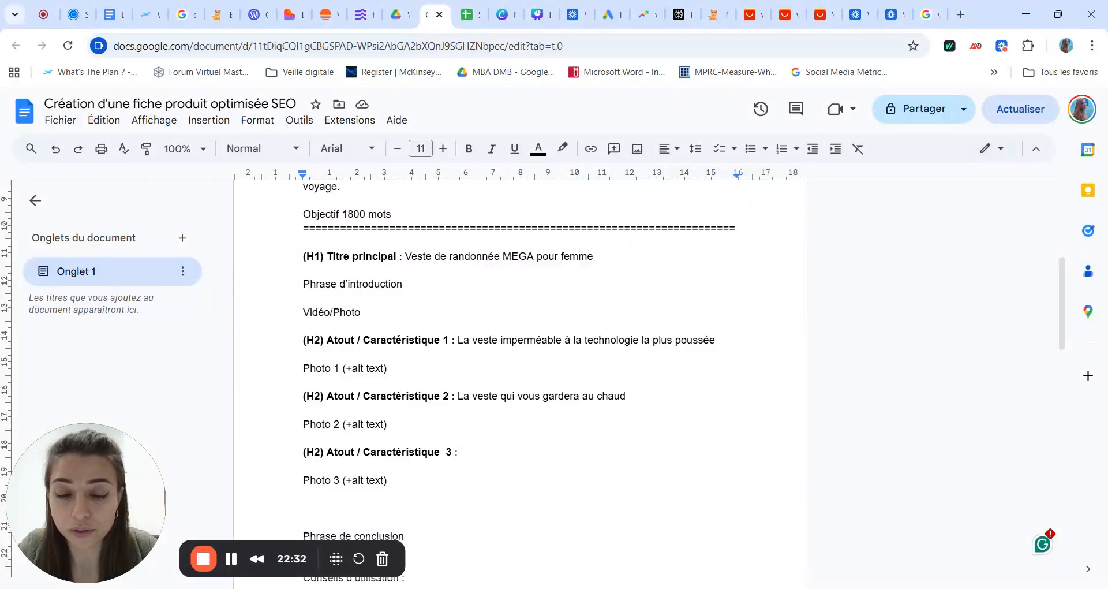
pyautogui.write('R')
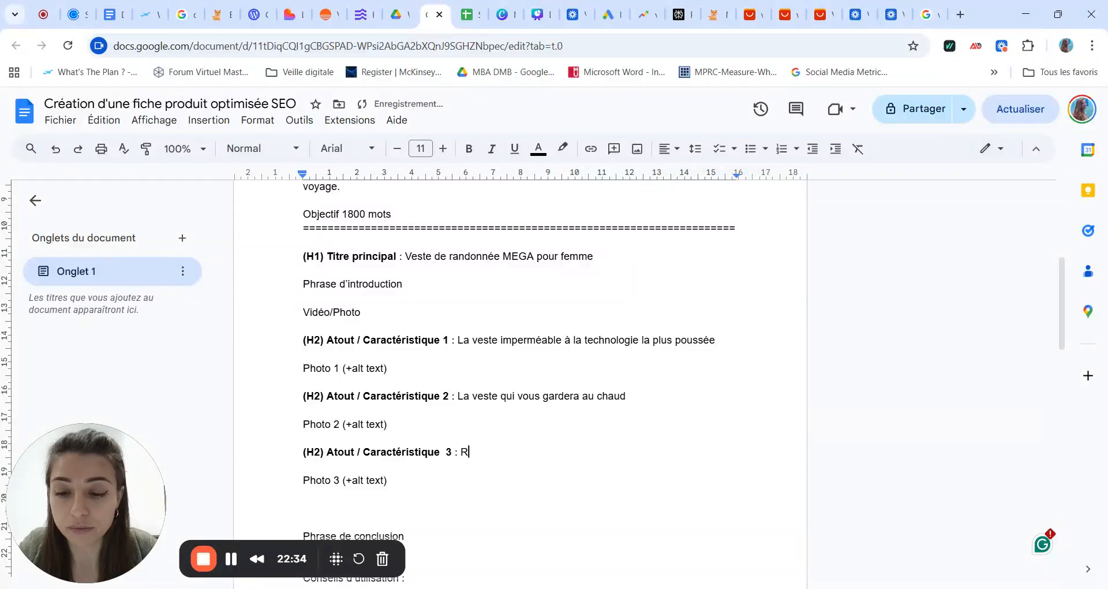
pyautogui.write('estez styl')
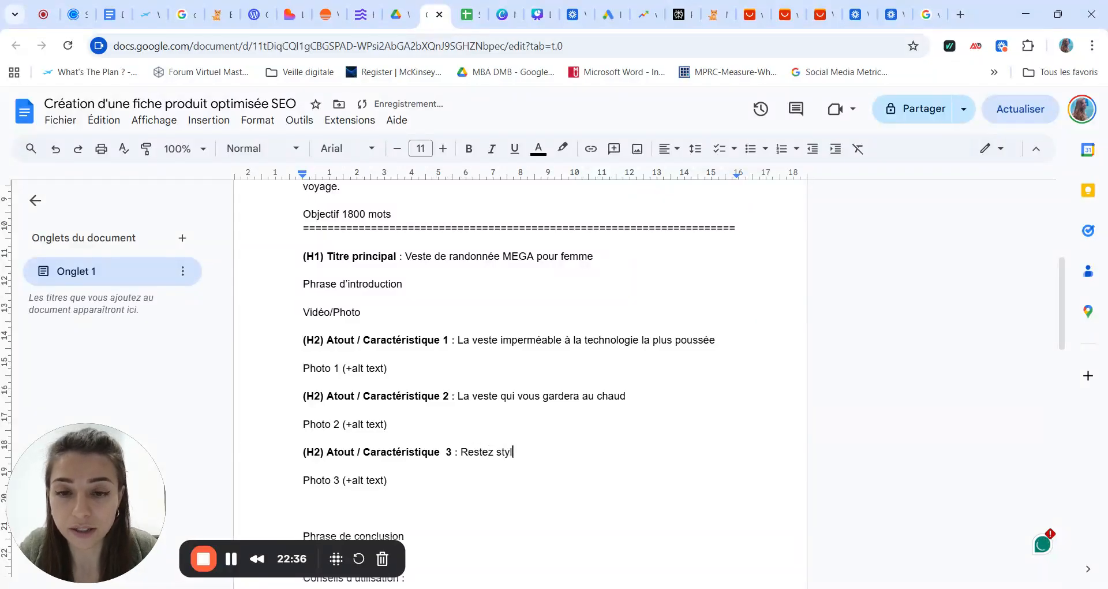
pyautogui.write('ée')
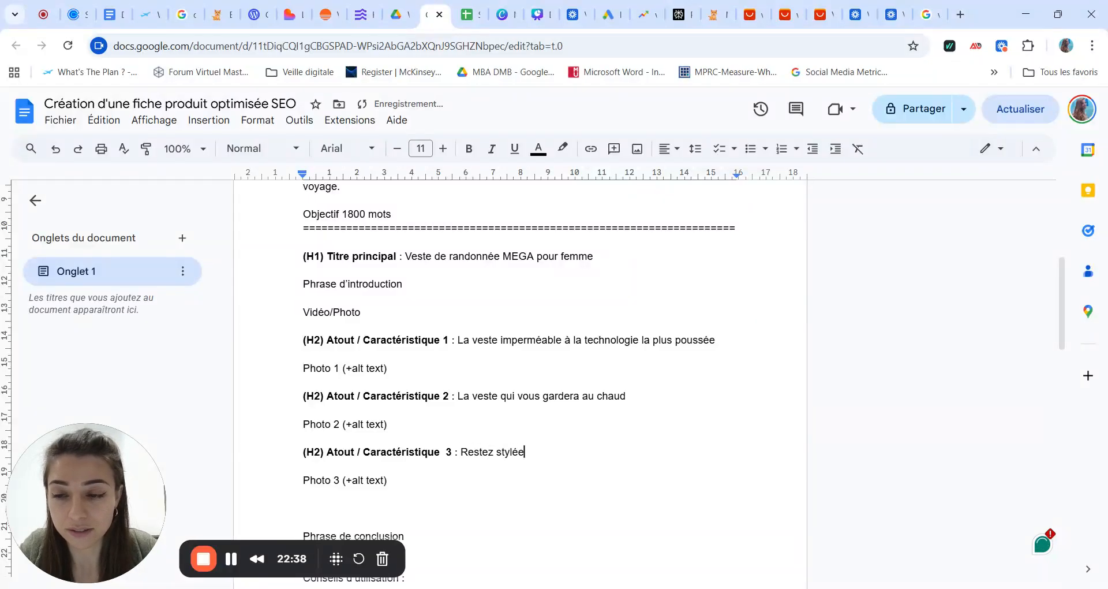
pyautogui.write(' même en randonnée')
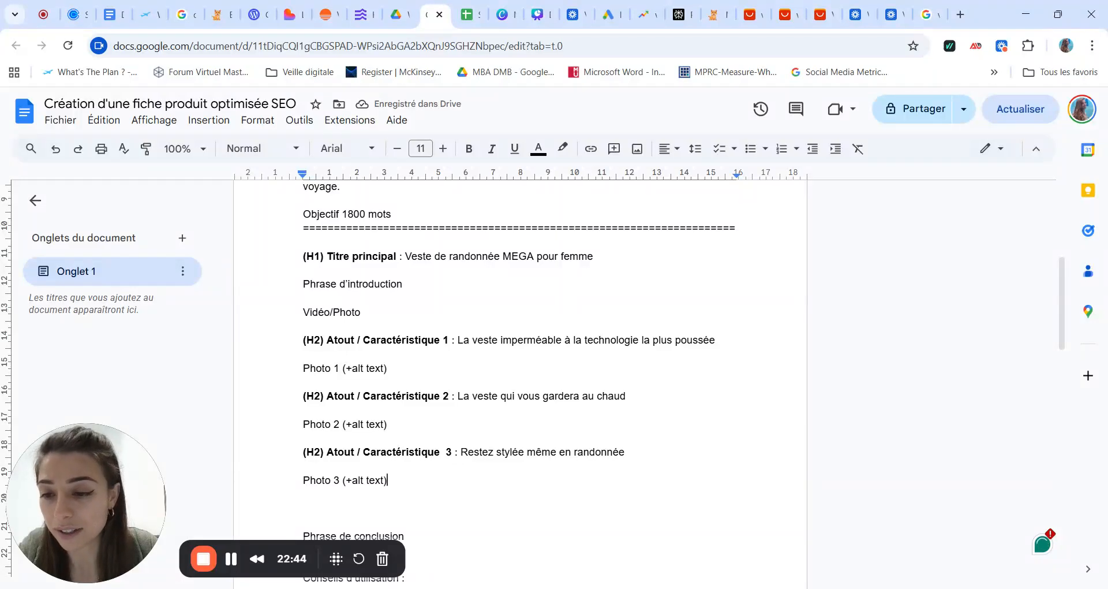
# - Insert a "Texte" placeholder line between the first H2 heading and the Photo 1 line
pyautogui.scroll(-1, 519, 381)
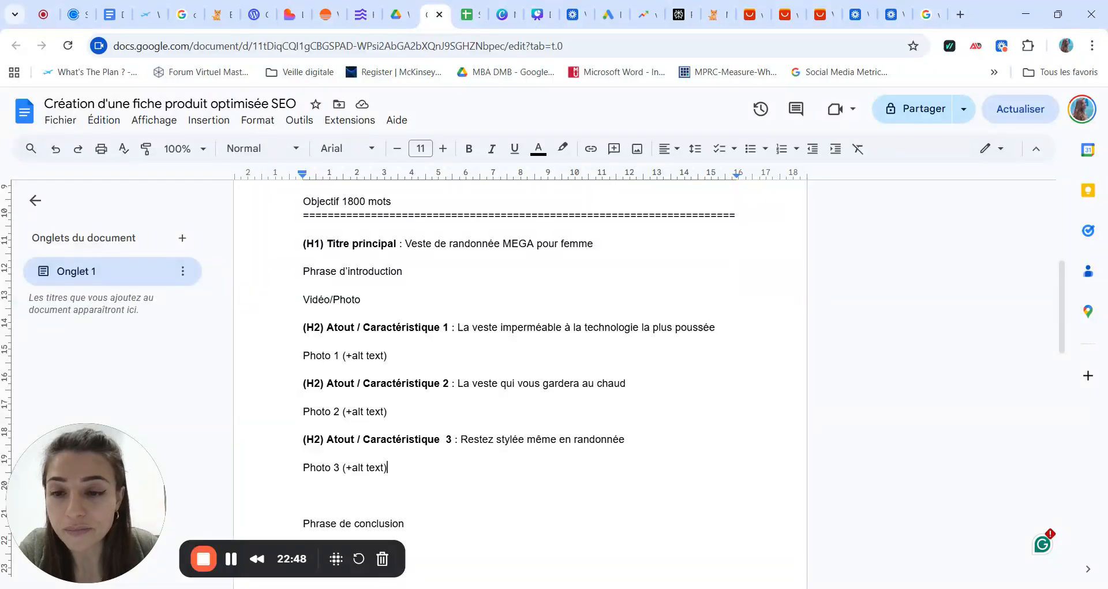
pyautogui.scroll(1, 519, 381)
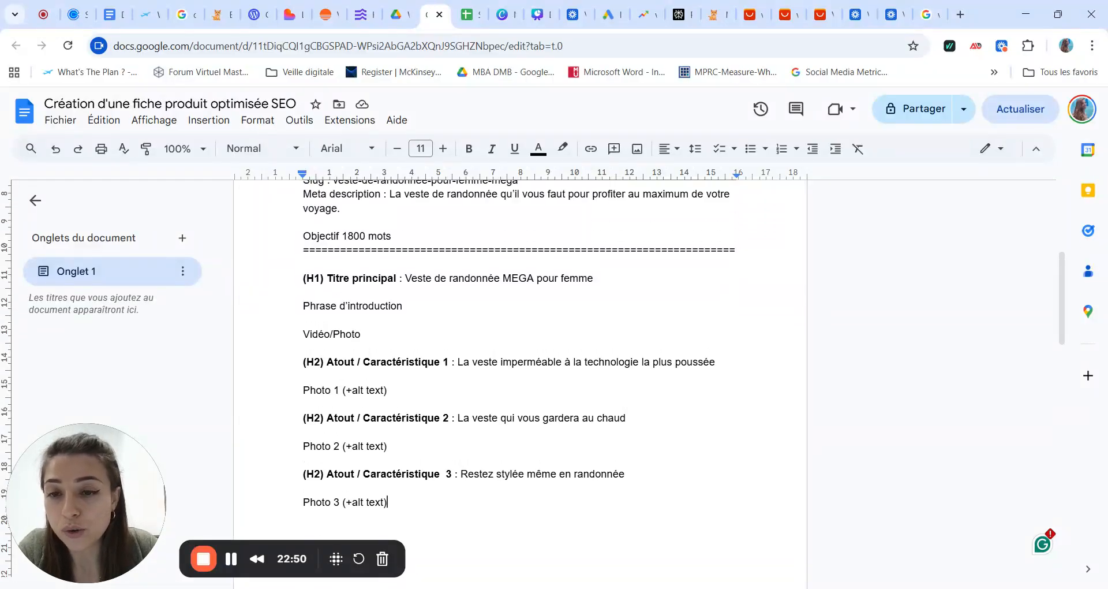
pyautogui.scroll(-1, 520, 381)
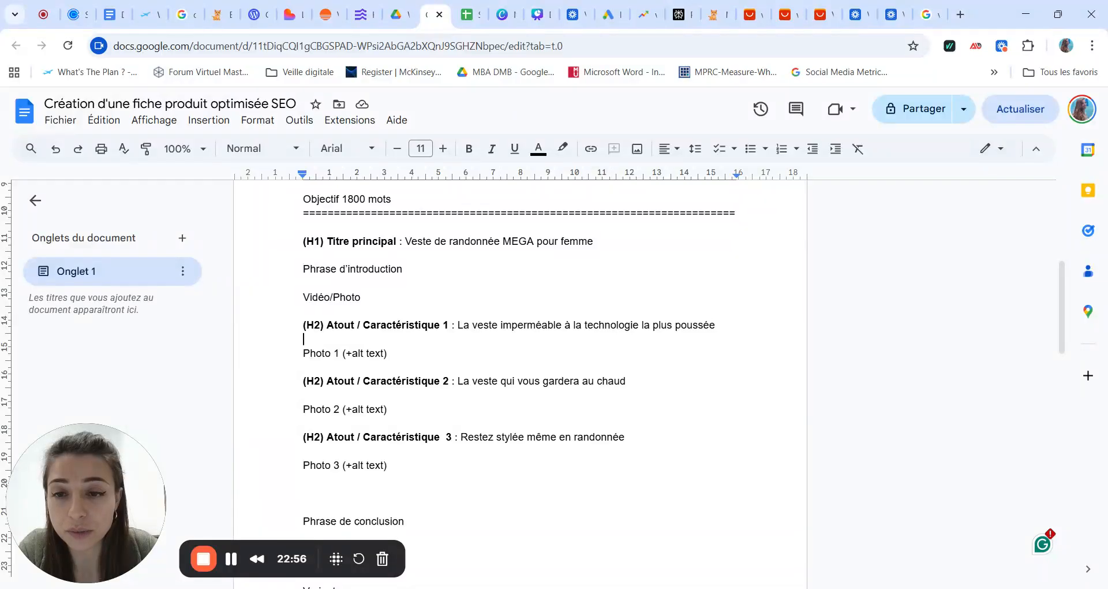
pyautogui.press('Return')
pyautogui.write('Texte')
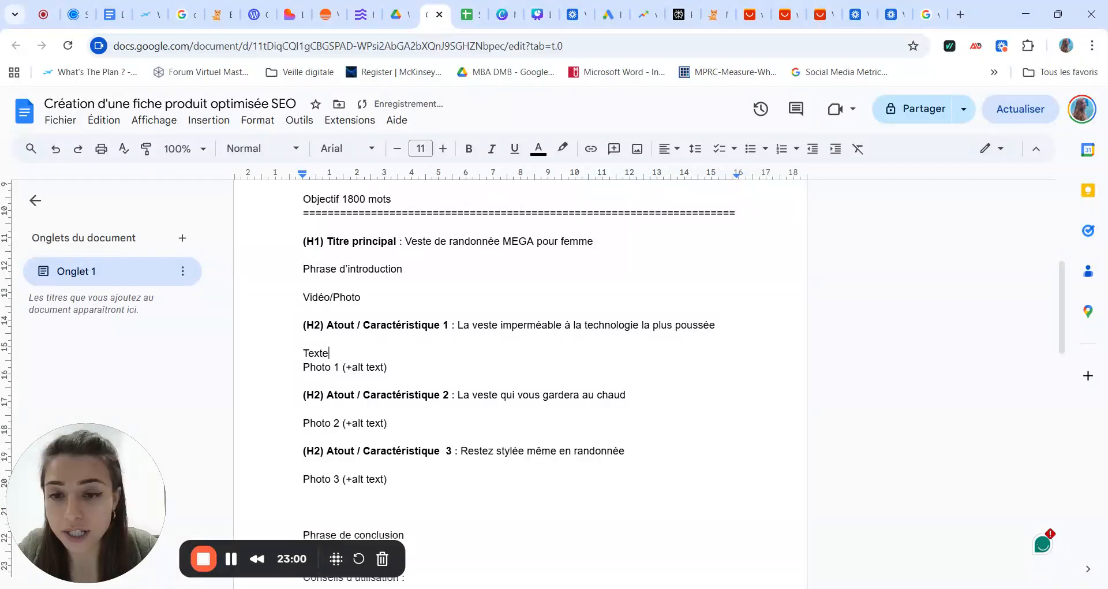
# - Insert "Texte" placeholder lines directly above the Photo 2 and Photo 3 lines
pyautogui.click(304, 409)
pyautogui.press('Return')
pyautogui.write('Te')
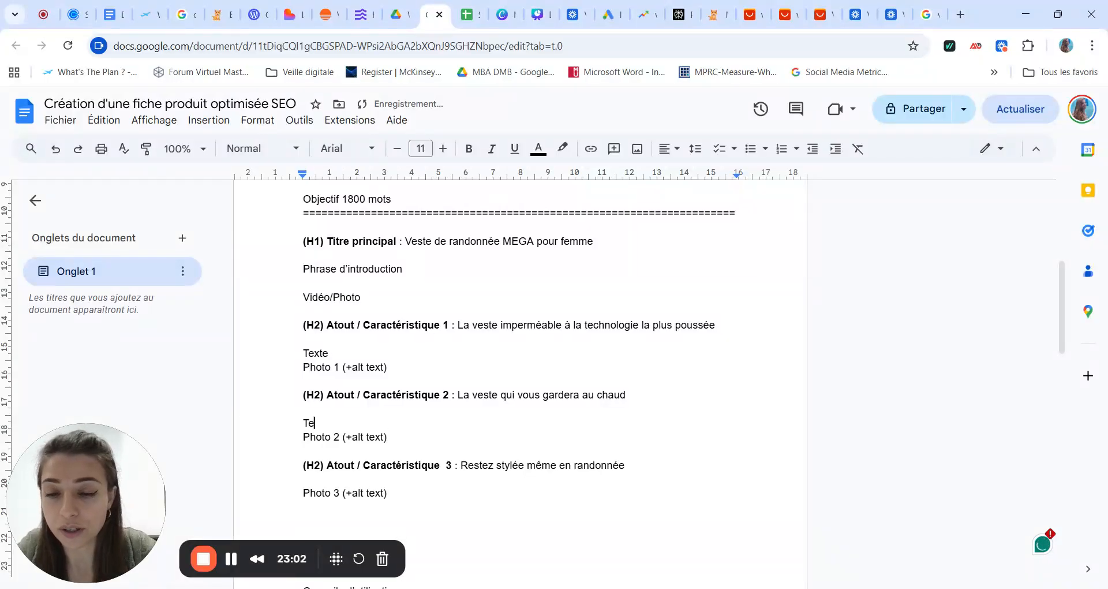
pyautogui.write('xte')
pyautogui.click(304, 493)
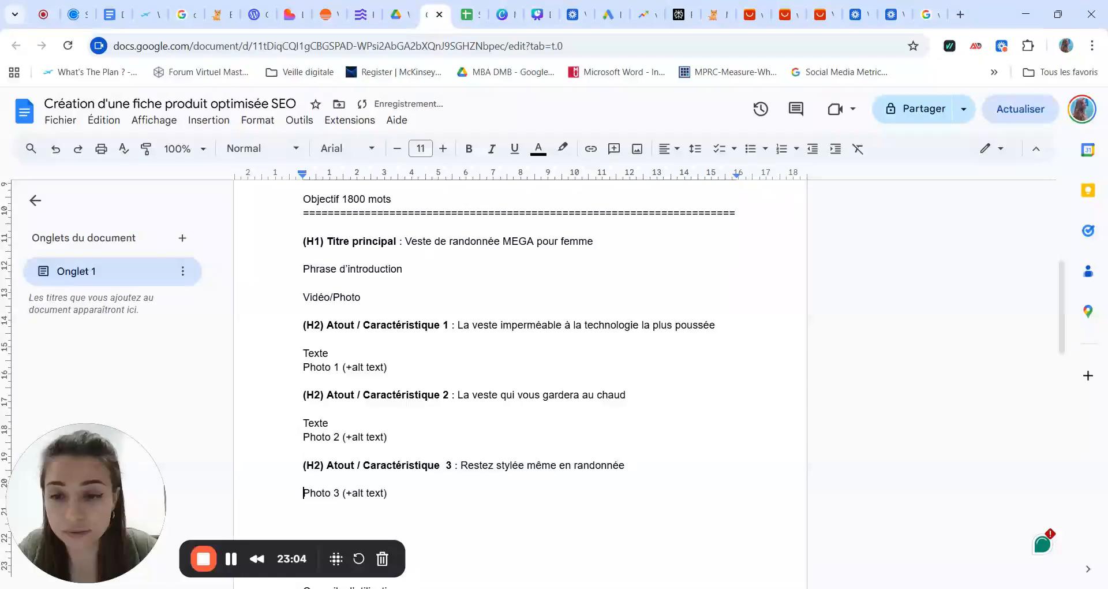
pyautogui.press('Return')
pyautogui.press('Up')
pyautogui.write('Texte')
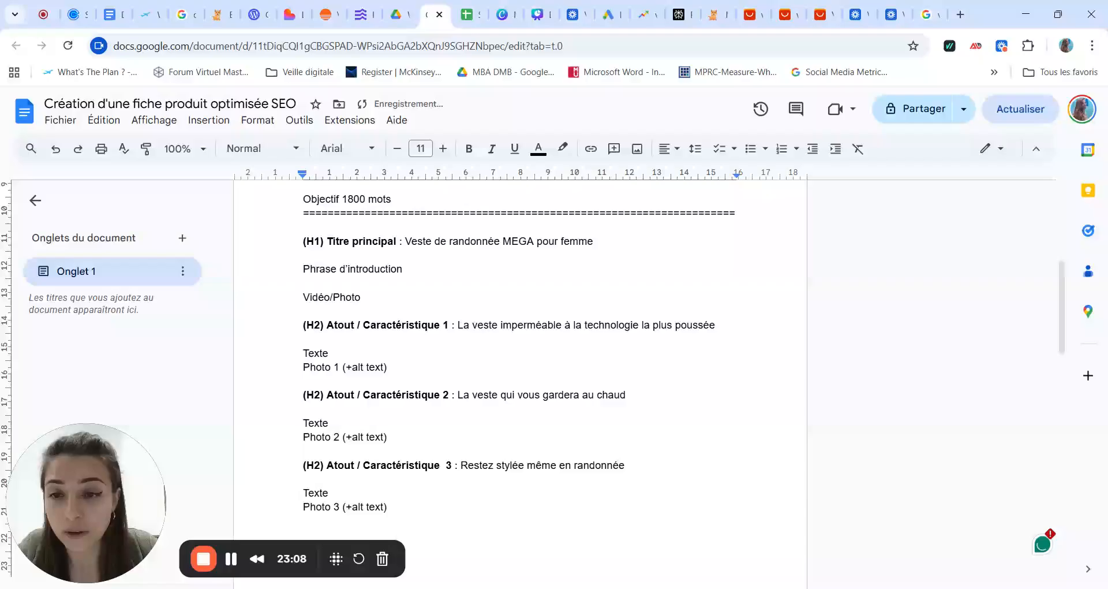
pyautogui.click(317, 367)
pyautogui.click(304, 367)
pyautogui.moveTo(304, 367); pyautogui.dragTo(383, 367)
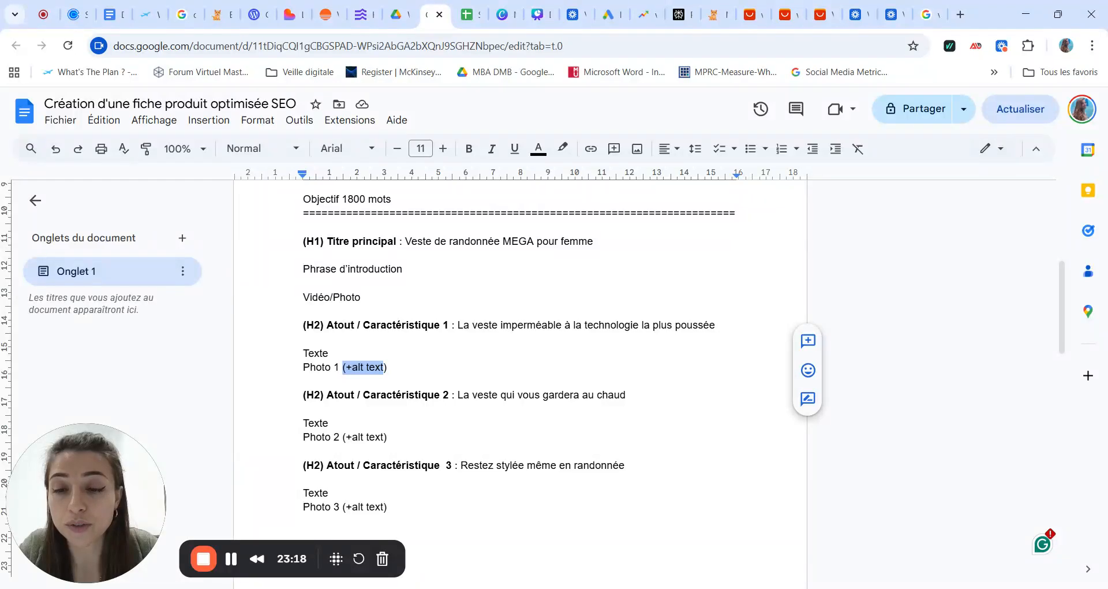
pyautogui.click(388, 367)
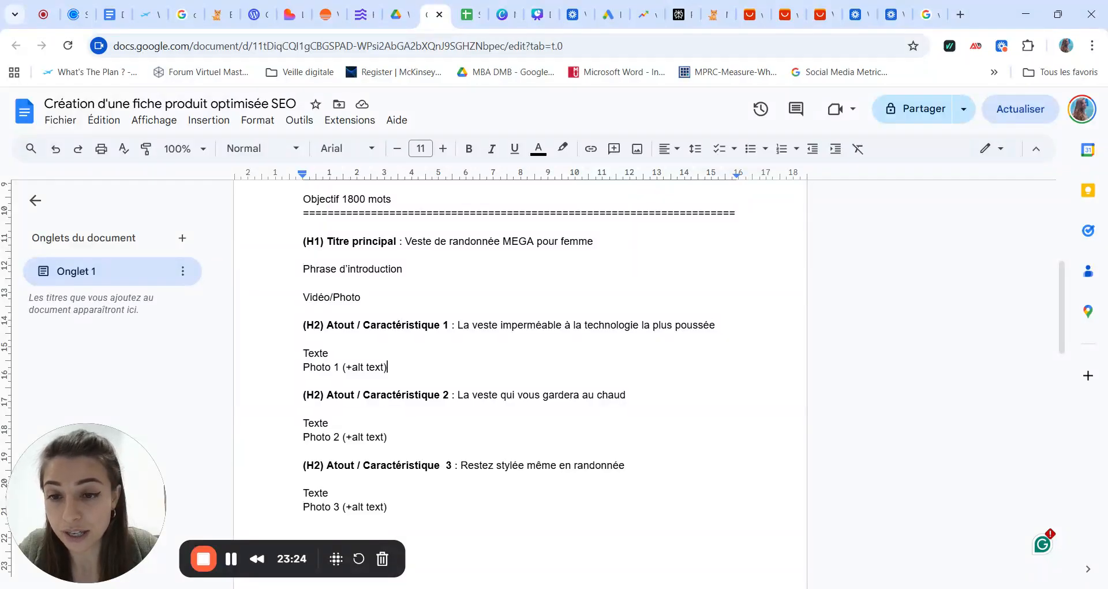
pyautogui.moveTo(343, 367); pyautogui.dragTo(384, 367)
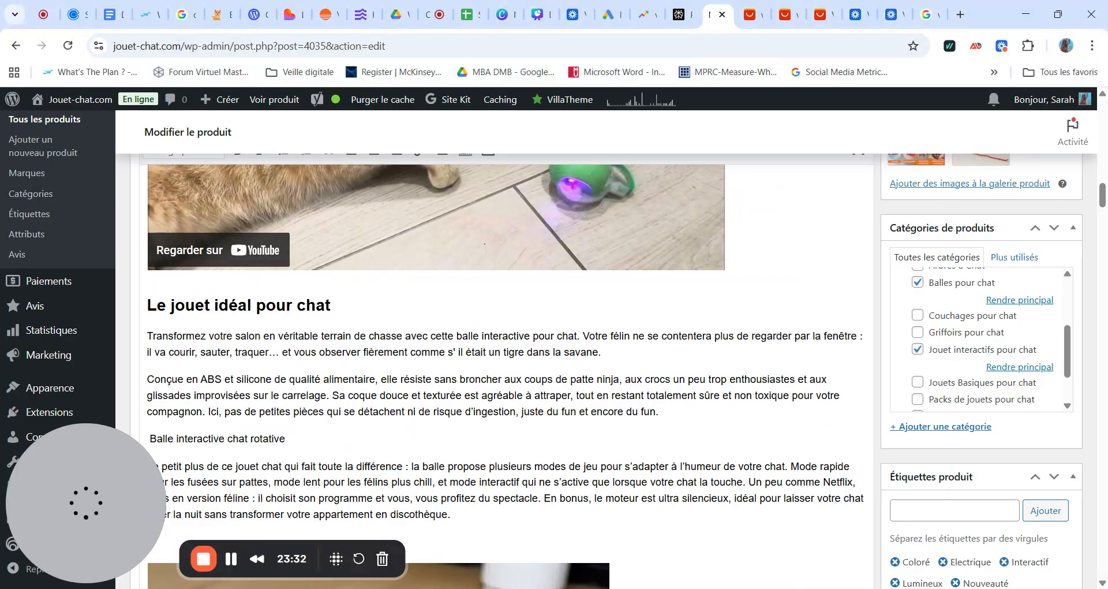
# - Examine how photos and videos alternate with text in the interactive cat ball's product description, down to the usage section
pyautogui.scroll(-5, 506, 369)
pyautogui.scroll(-2, 507, 369)
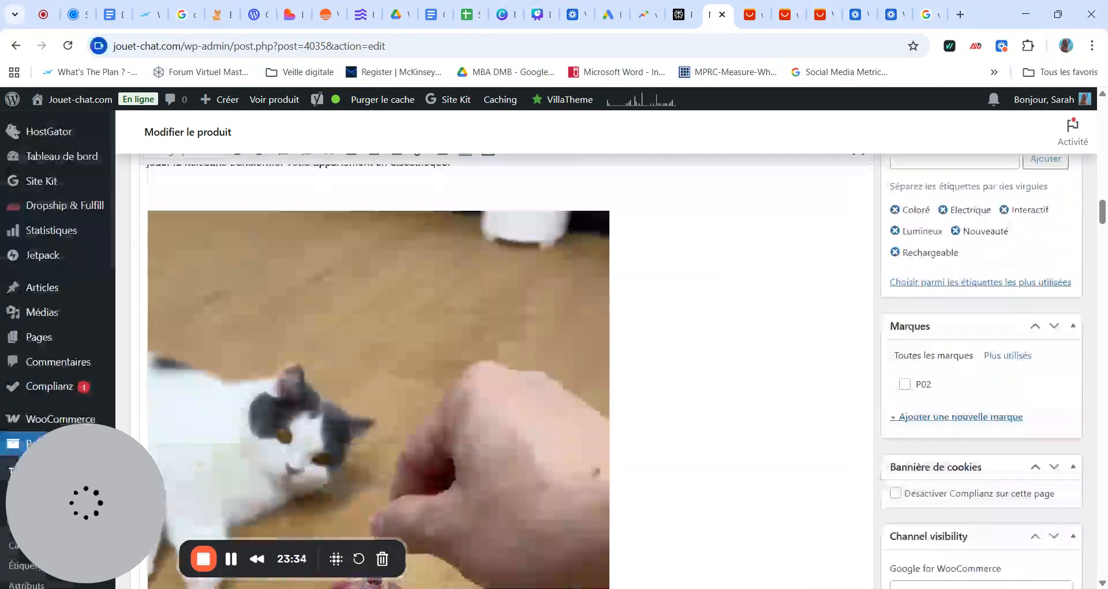
pyautogui.scroll(-9, 507, 369)
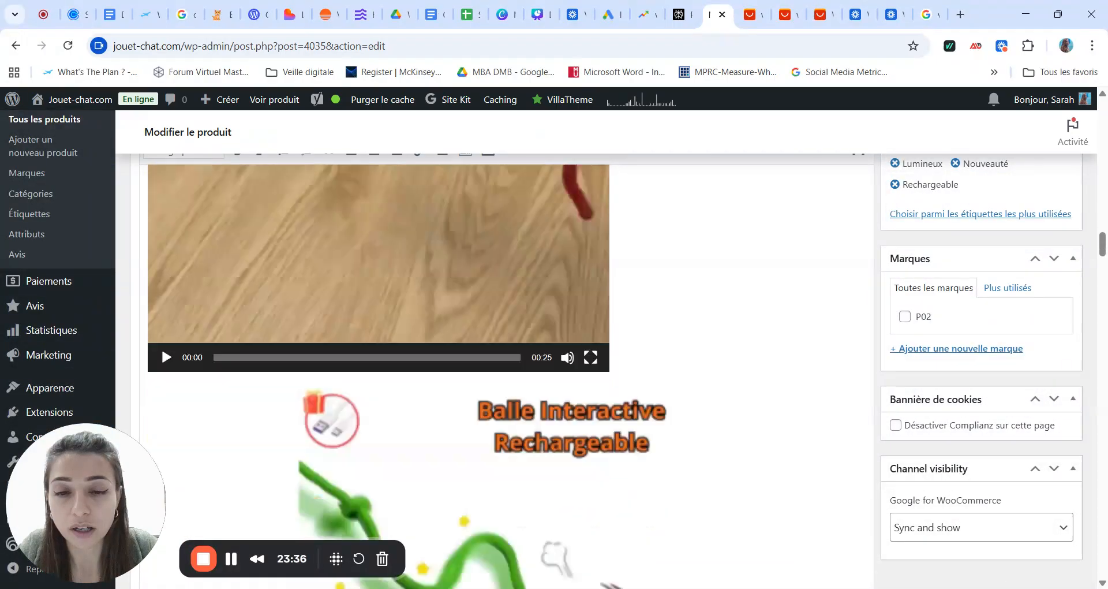
pyautogui.scroll(-4, 507, 369)
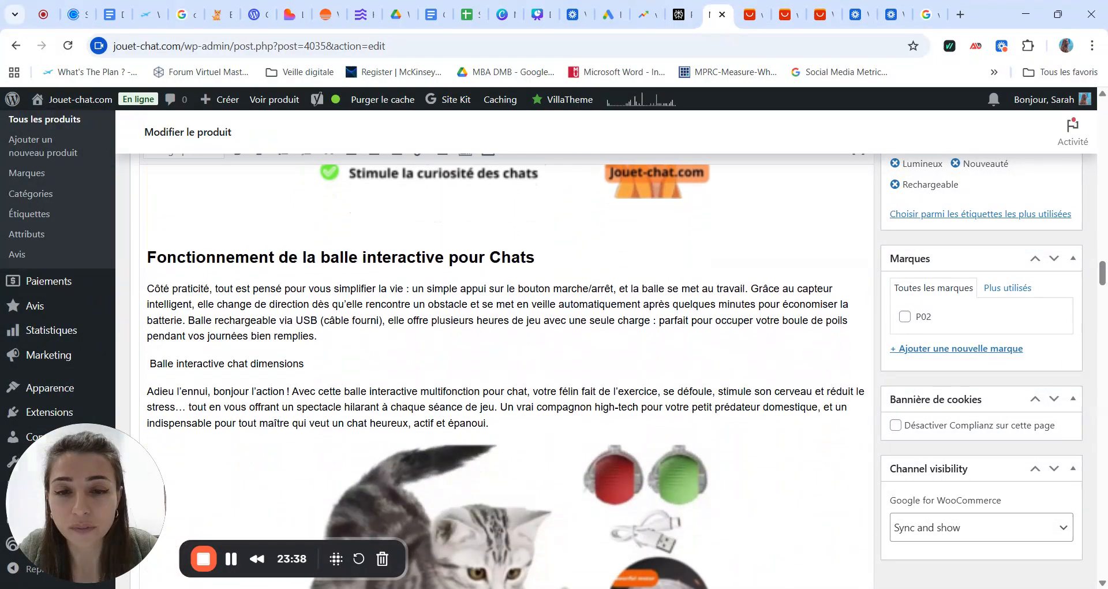
pyautogui.click(507, 404)
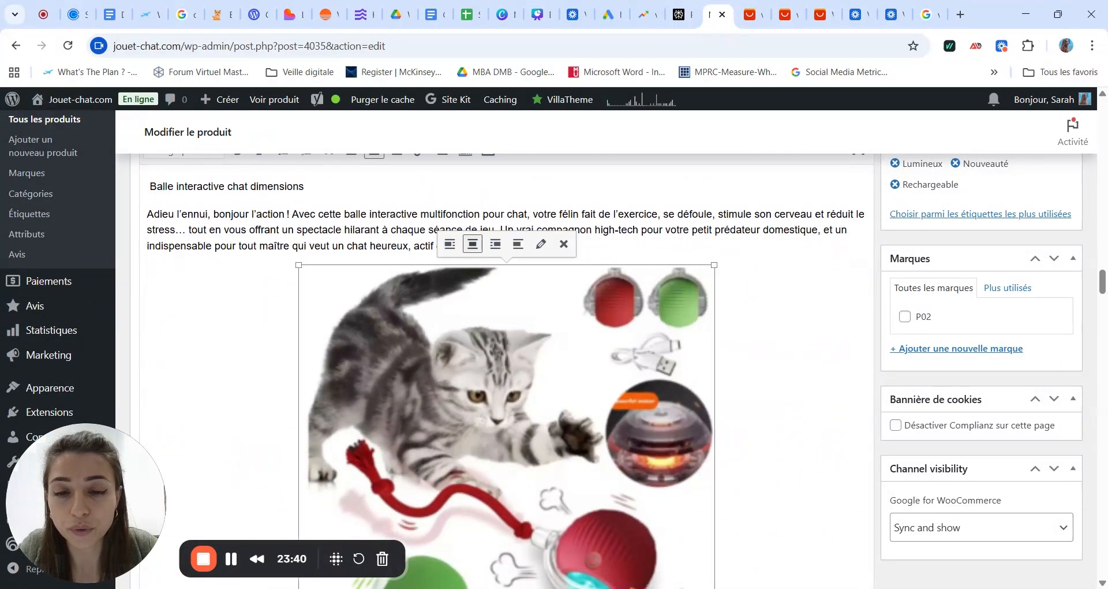
pyautogui.scroll(-5, 506, 370)
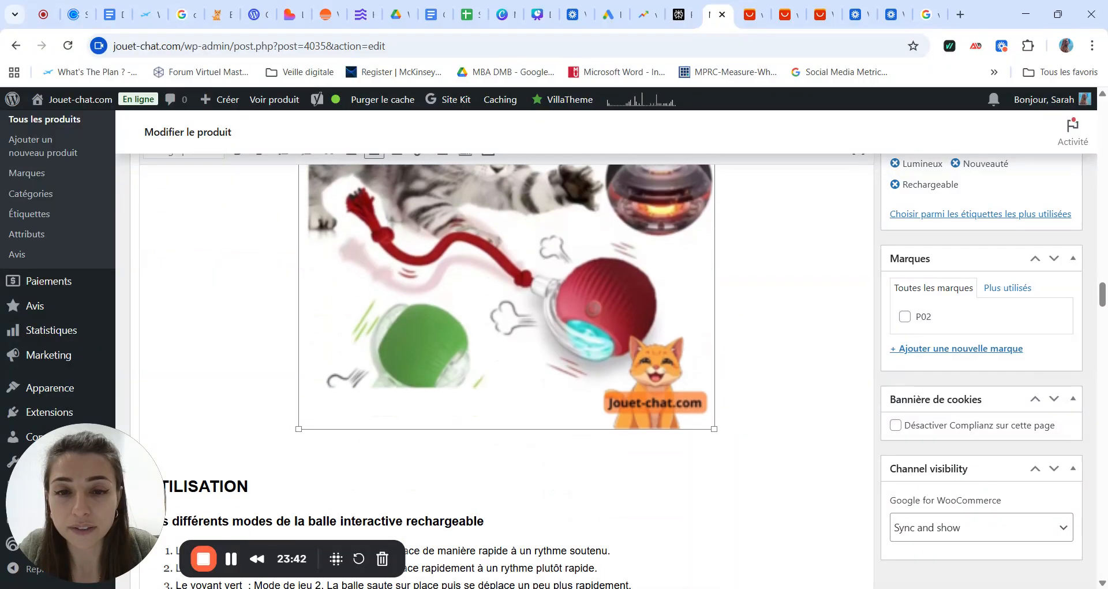
pyautogui.scroll(2, 507, 369)
pyautogui.scroll(12, 507, 370)
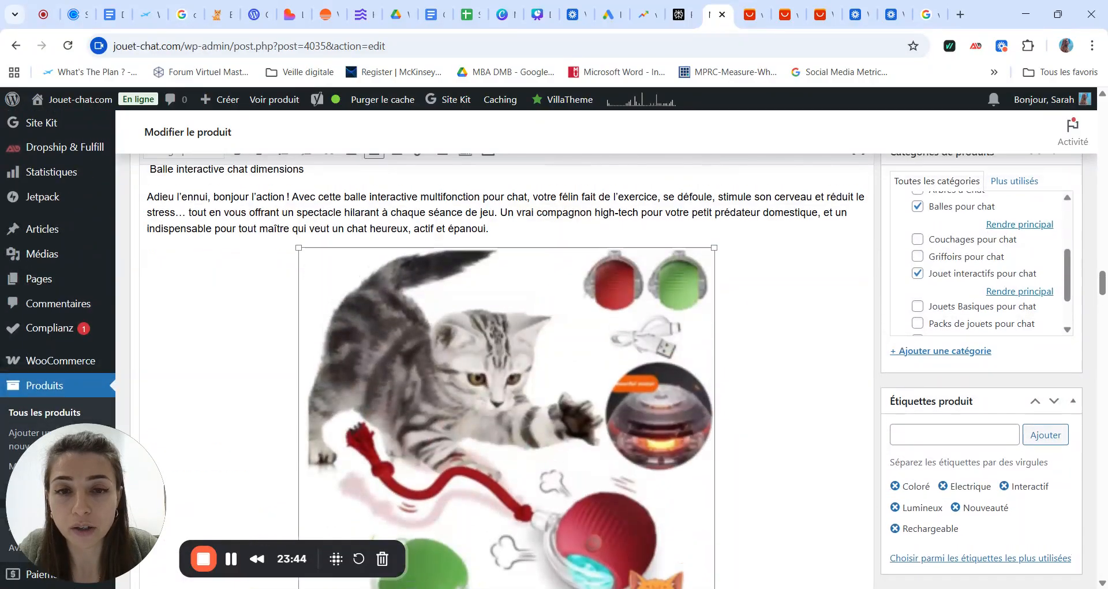
pyautogui.scroll(3, 507, 369)
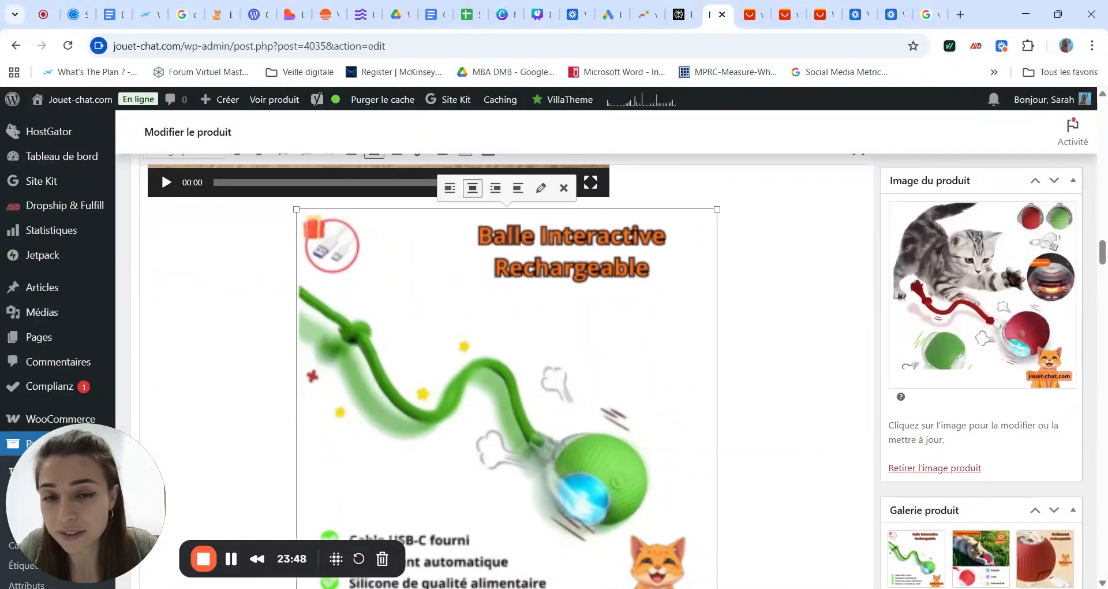
# - Open the image details of the green rechargeable ball photo, examine its alternative text, and close the details without changes
pyautogui.scroll(-2, 506, 370)
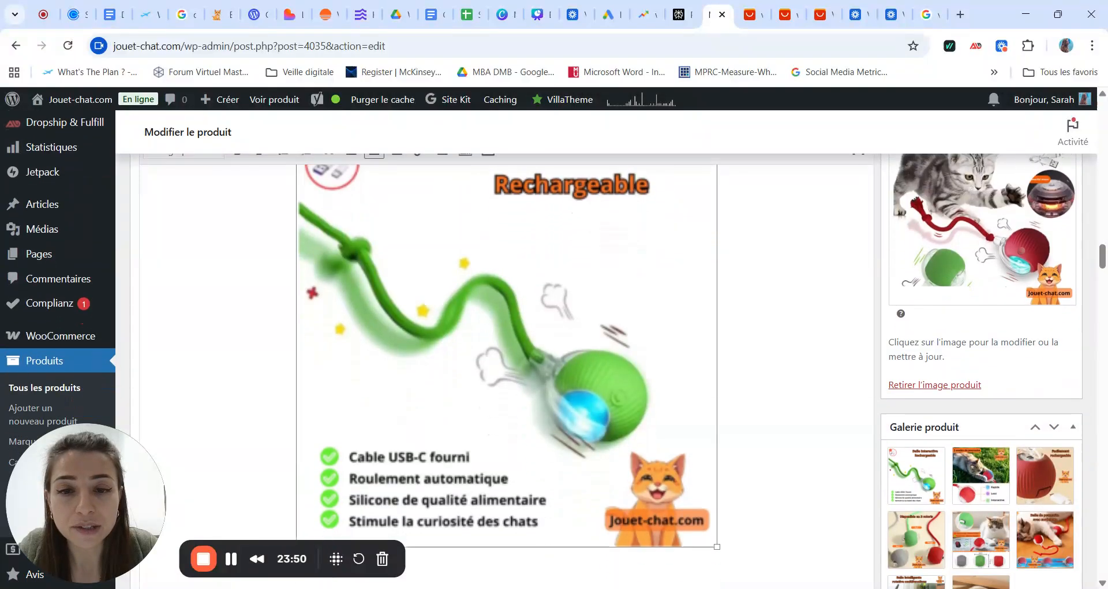
pyautogui.scroll(1, 506, 369)
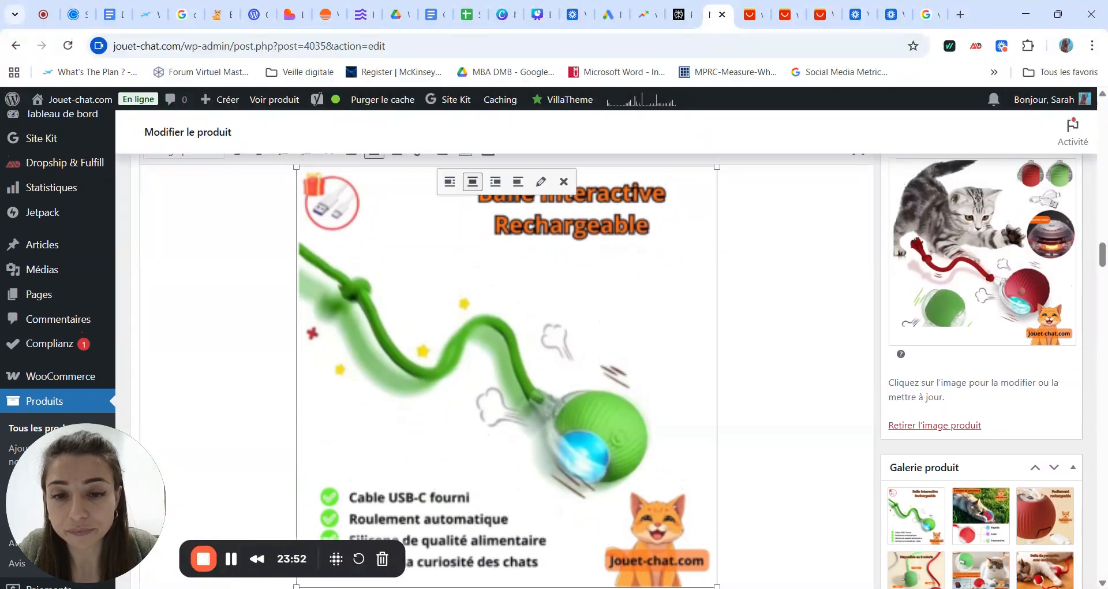
pyautogui.scroll(-1, 507, 369)
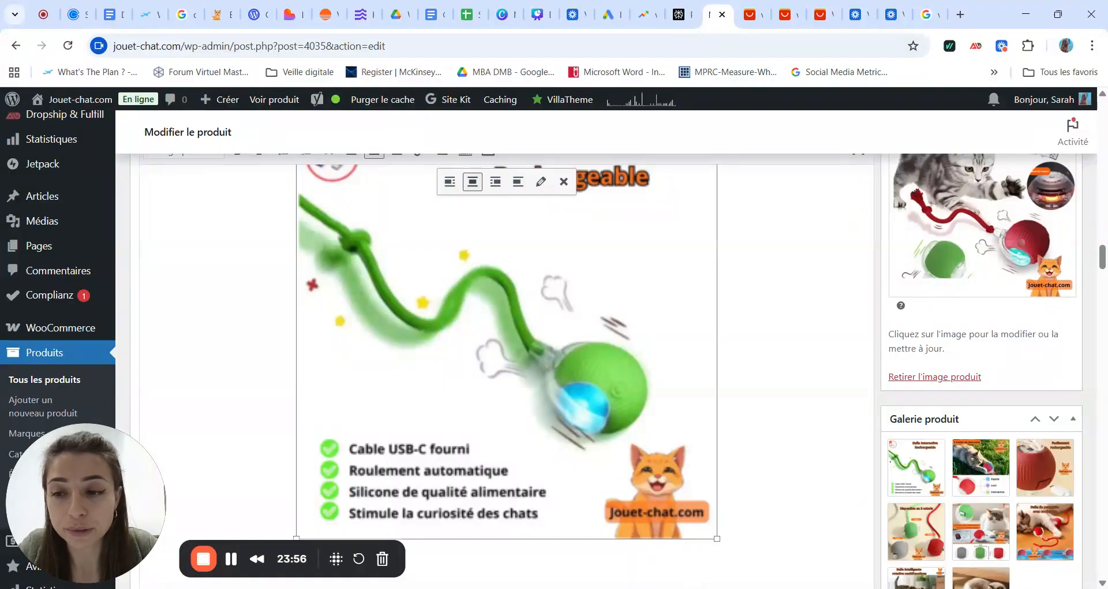
pyautogui.scroll(4, 507, 369)
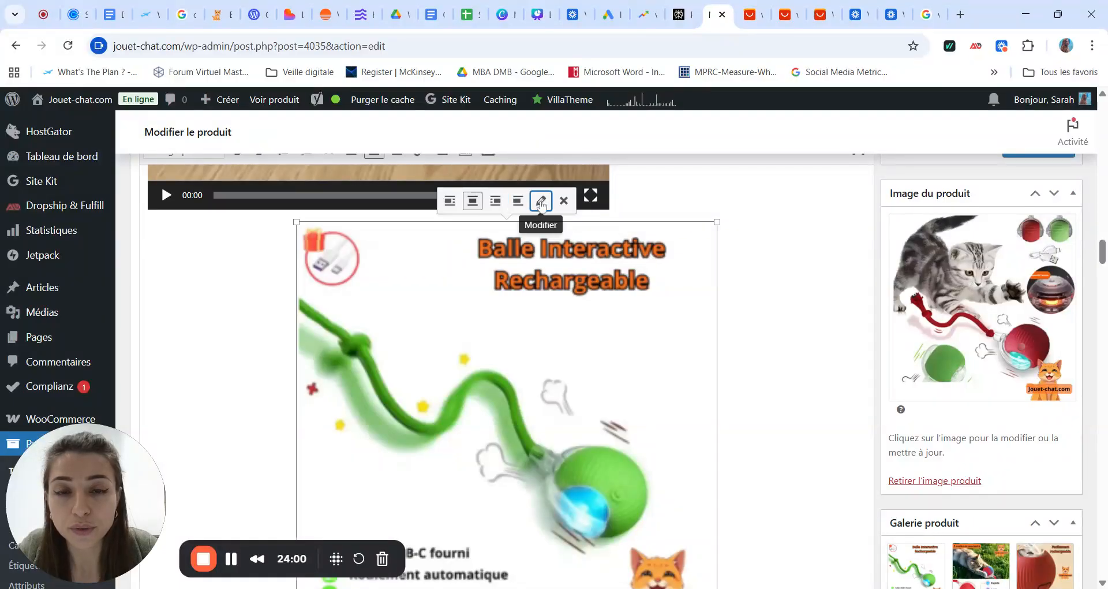
pyautogui.click(541, 202)
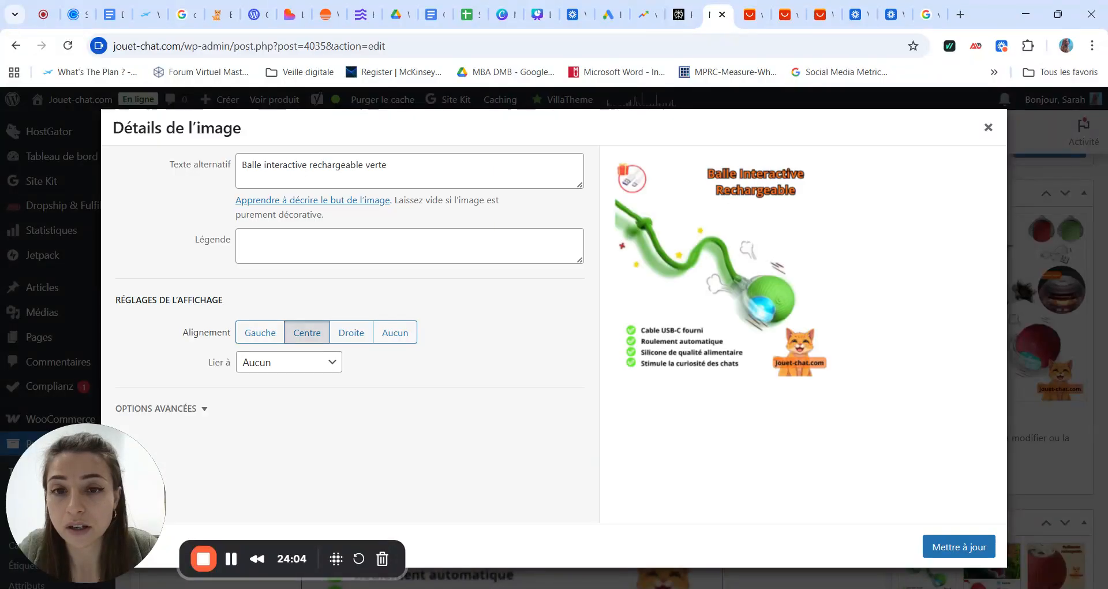
pyautogui.moveTo(388, 165); pyautogui.dragTo(234, 165)
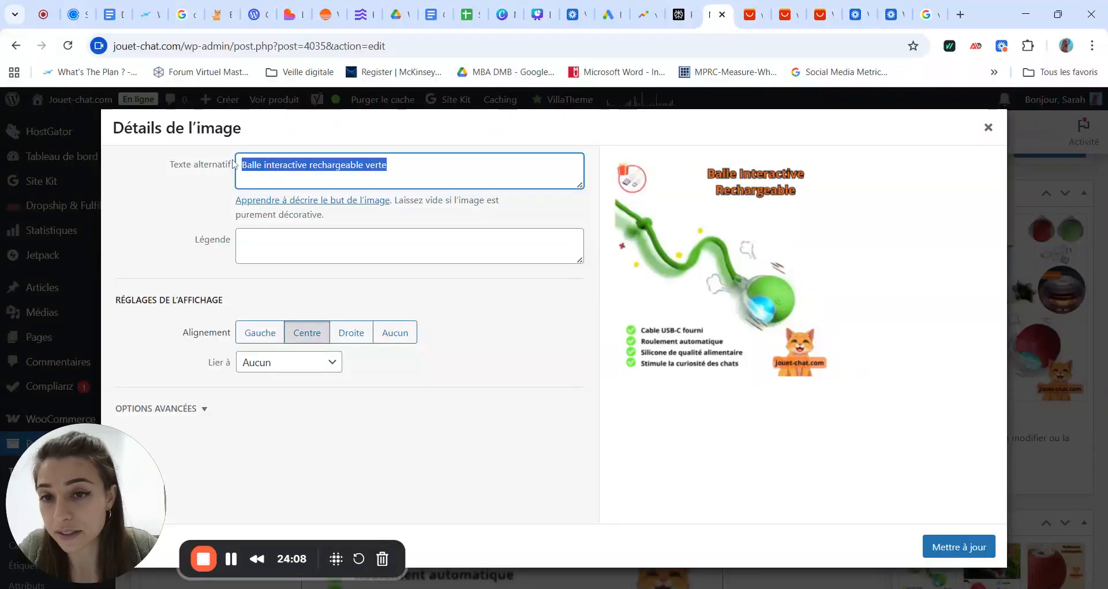
pyautogui.click(252, 166)
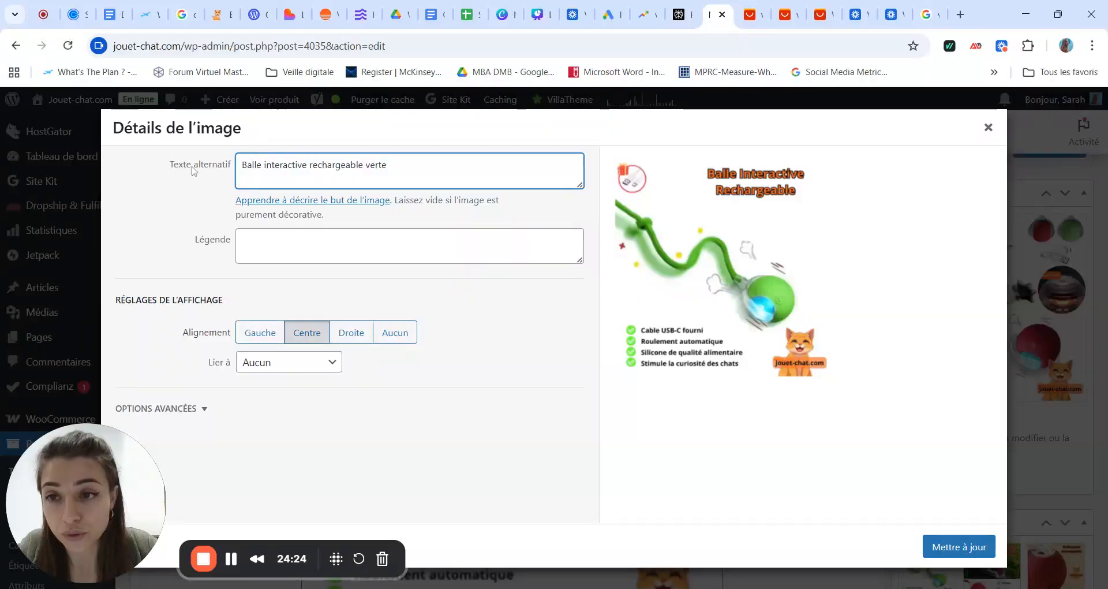
pyautogui.click(989, 128)
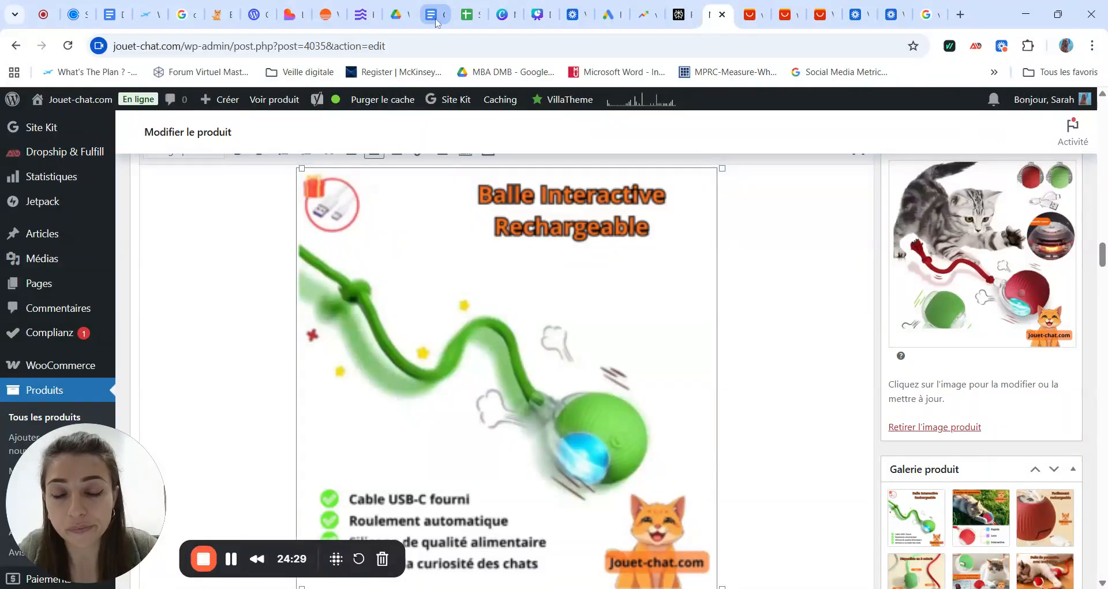
# - Switch to the Google Docs product page template and review its outline, from the word-count objective through the three H2 sections to the conclusion
pyautogui.click(436, 20)
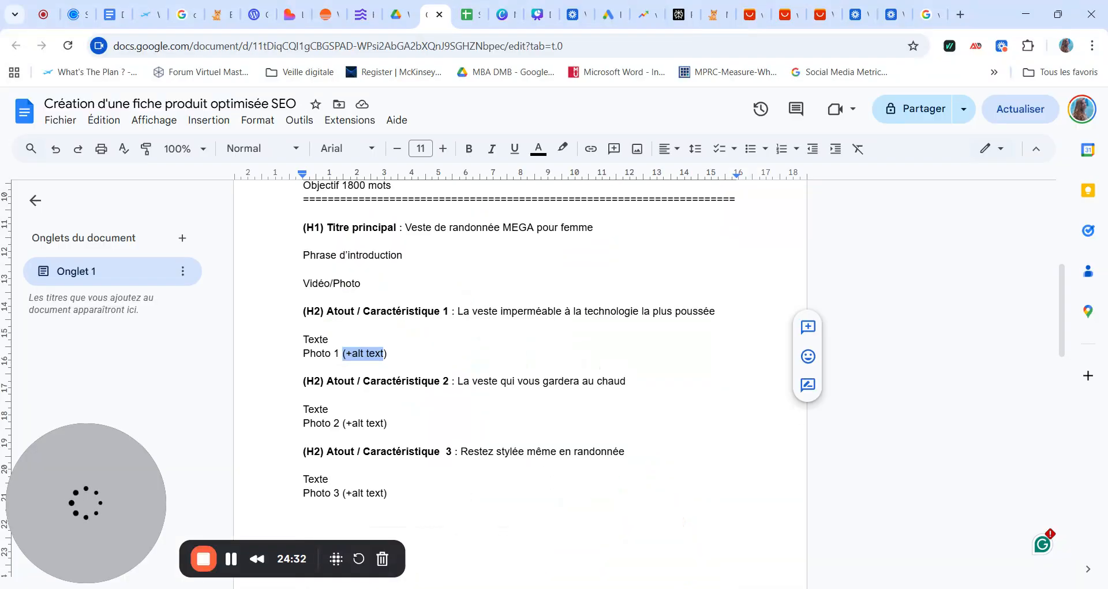
pyautogui.click(440, 310)
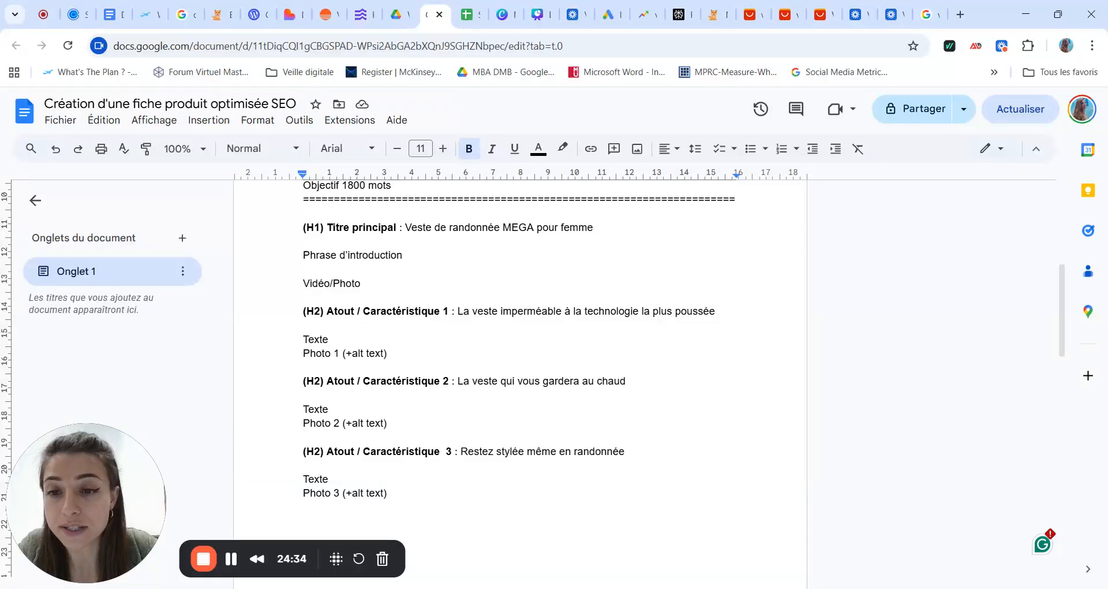
pyautogui.scroll(-2, 519, 347)
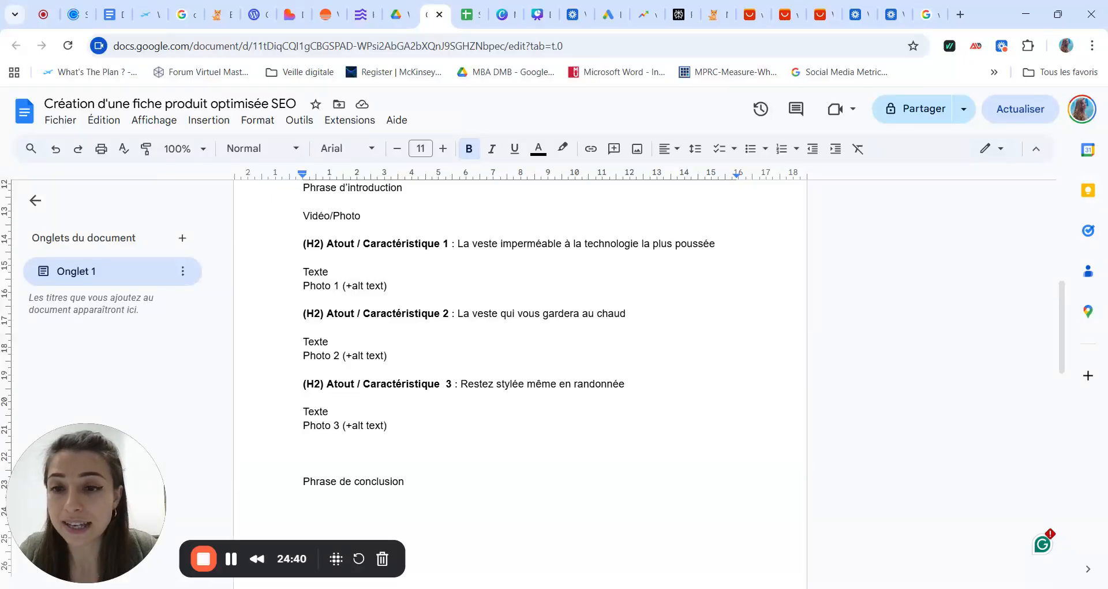
pyautogui.moveTo(329, 272); pyautogui.dragTo(306, 258)
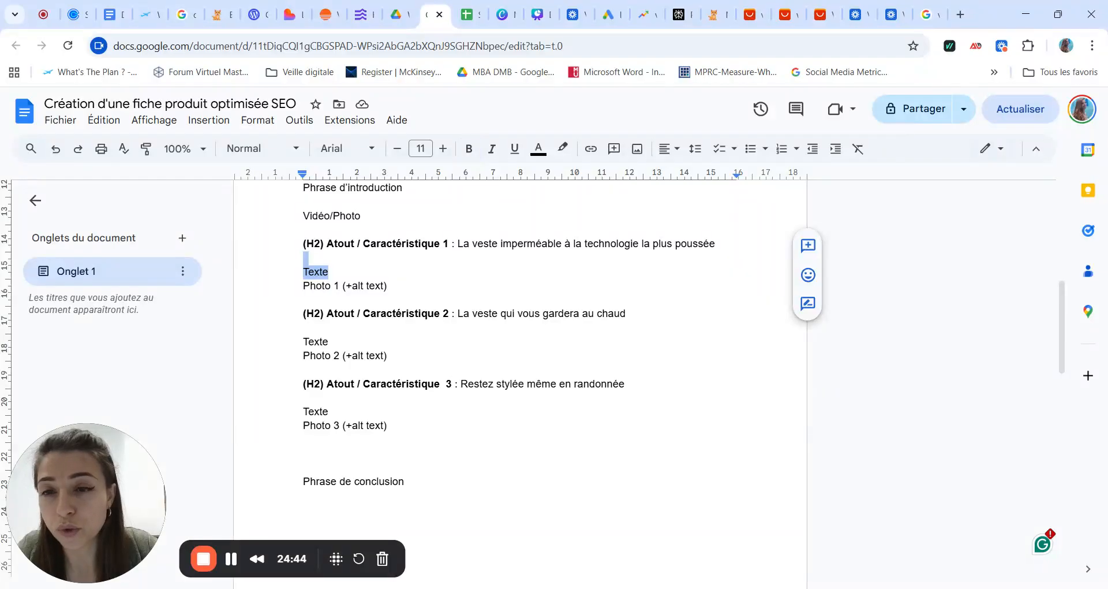
pyautogui.click(329, 272)
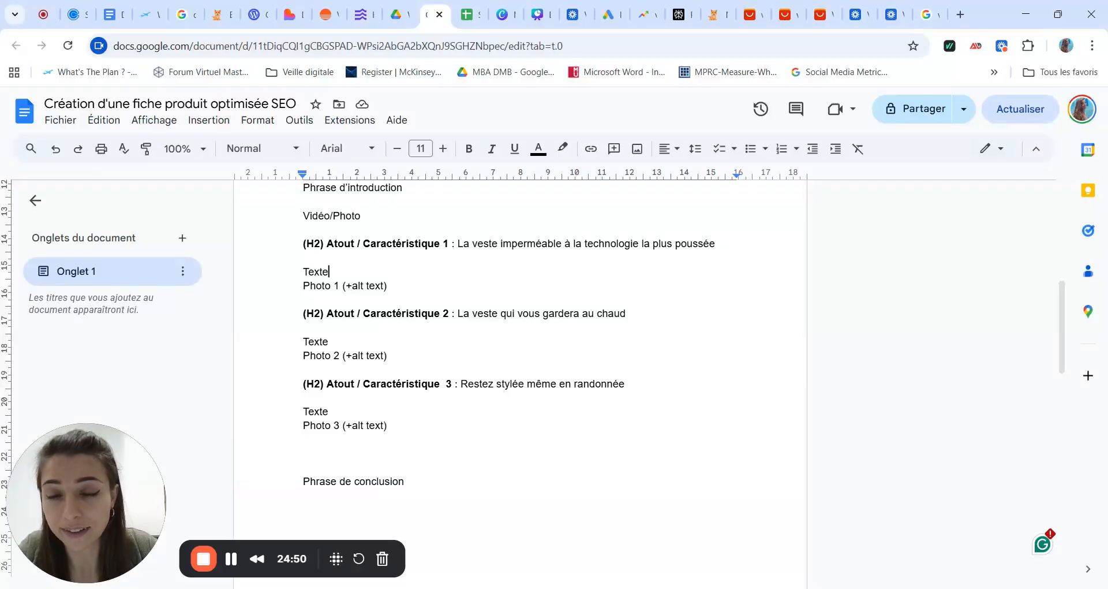
pyautogui.scroll(-1, 520, 329)
pyautogui.scroll(4, 520, 381)
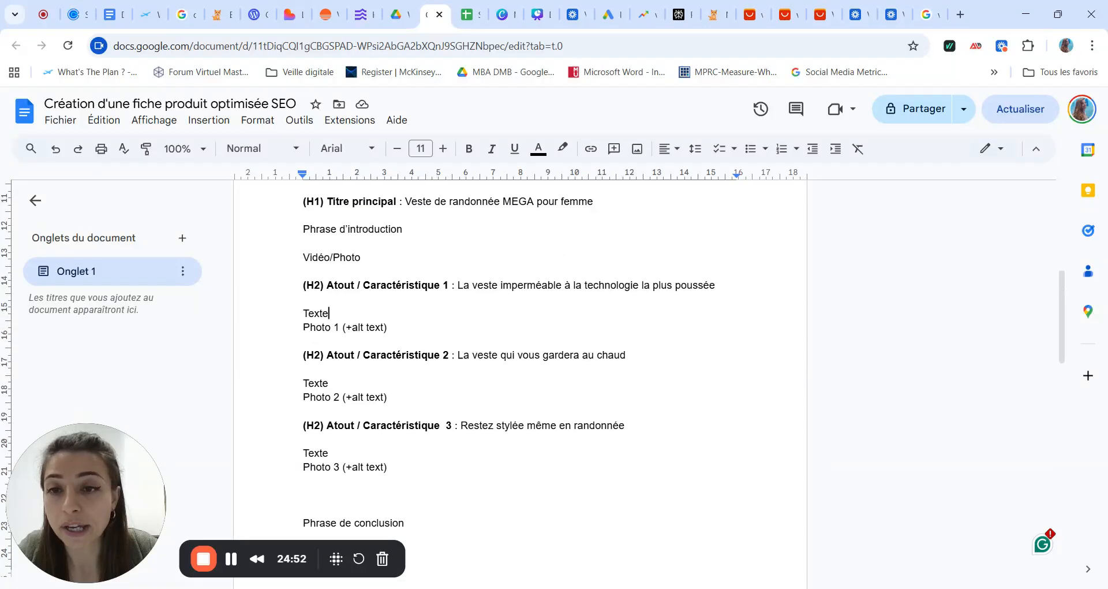
pyautogui.scroll(-1, 520, 381)
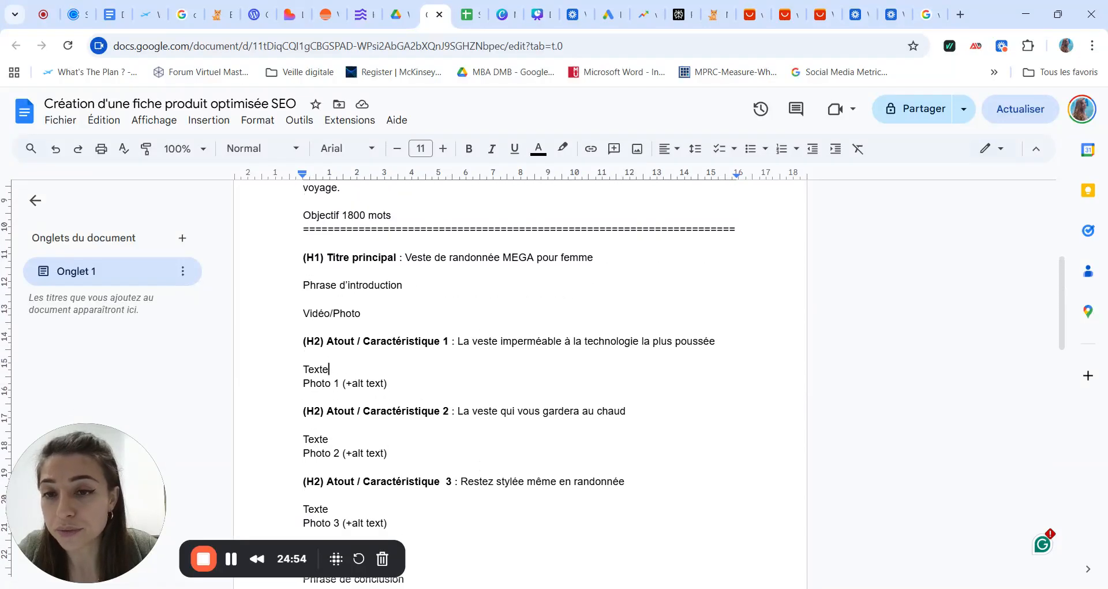
pyautogui.scroll(1, 520, 381)
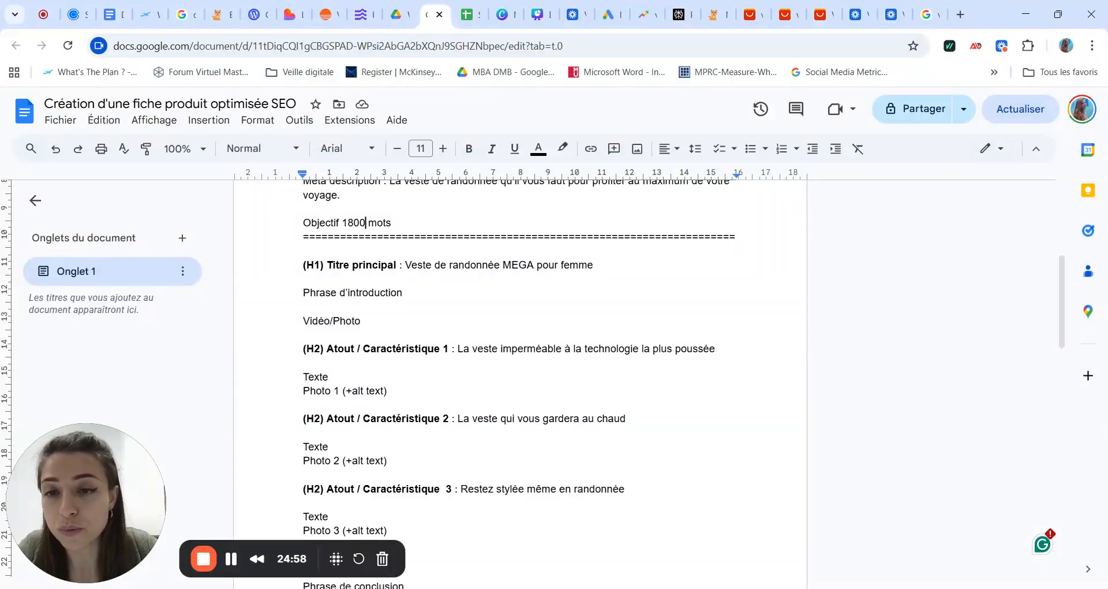
pyautogui.doubleClick(364, 222)
pyautogui.click(389, 391)
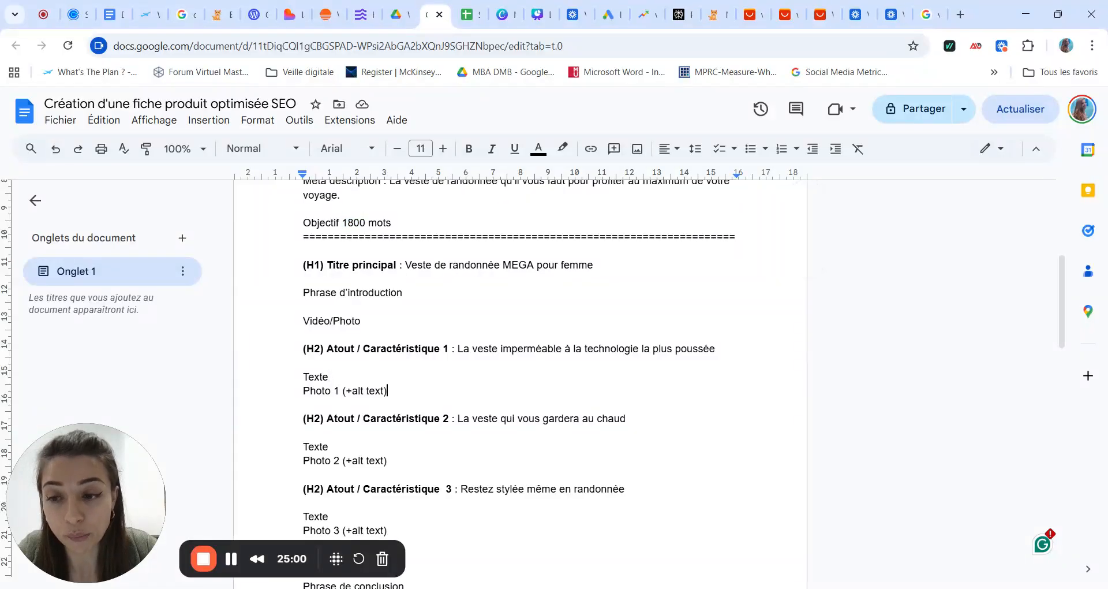
pyautogui.scroll(-2, 389, 390)
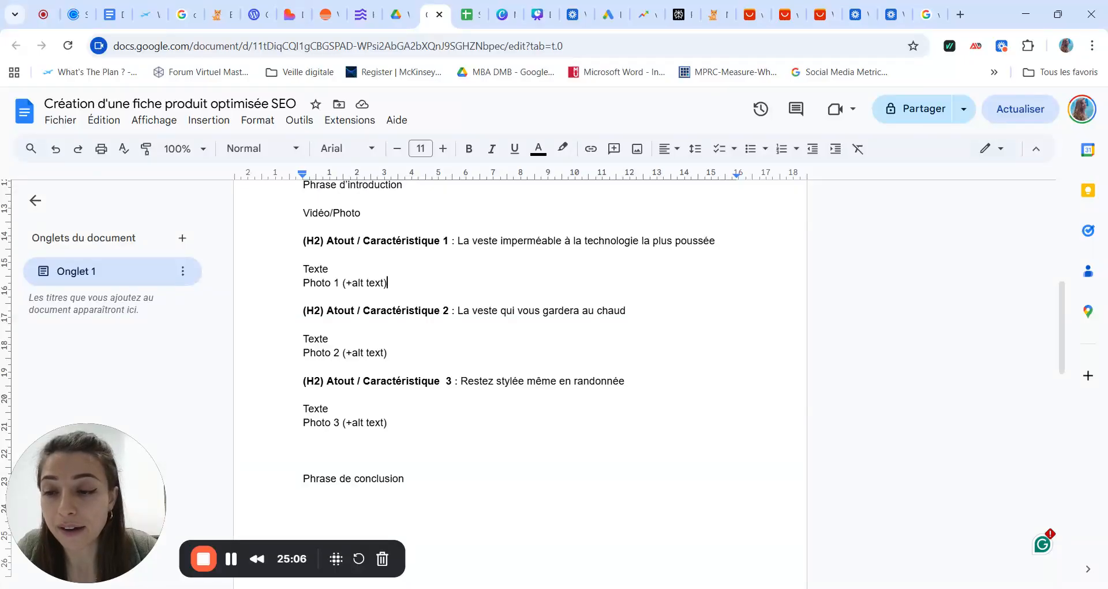
pyautogui.scroll(2, 520, 346)
pyautogui.scroll(-1, 520, 347)
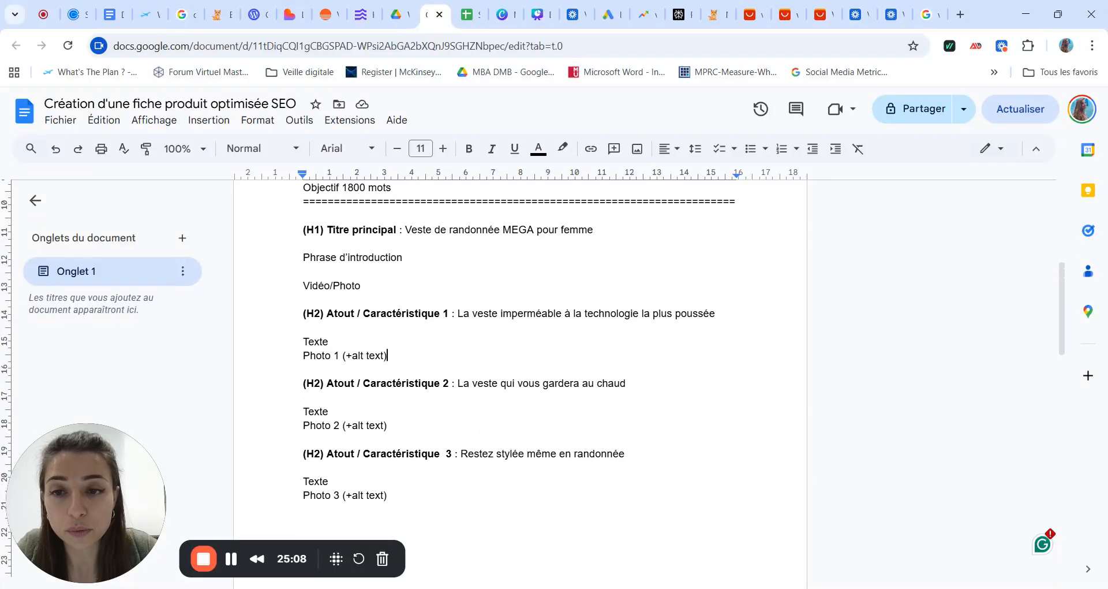
pyautogui.scroll(-3, 520, 346)
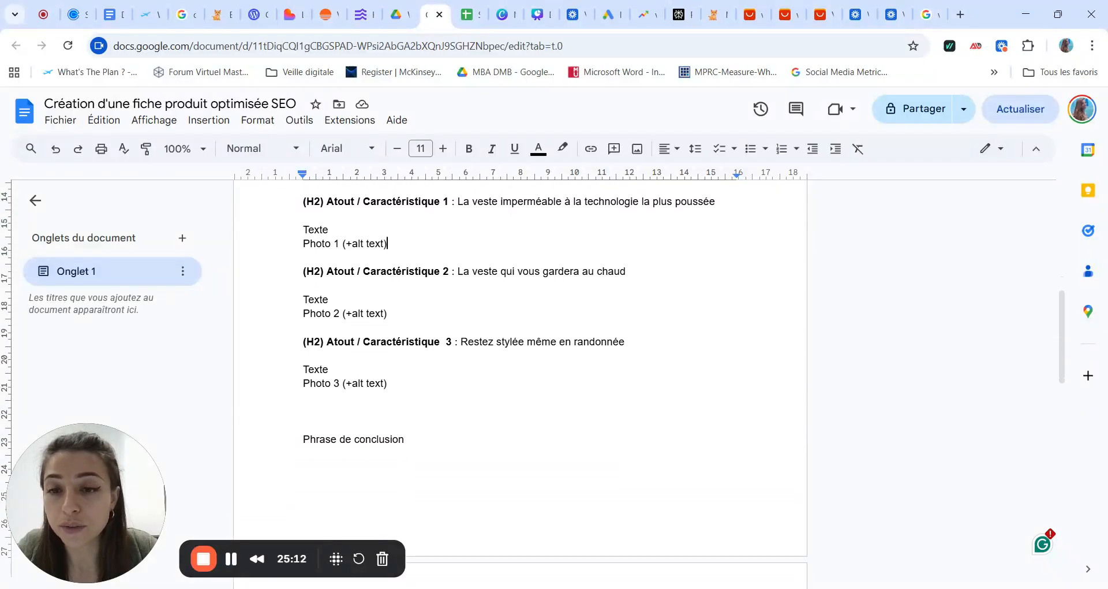
# - Complete the "Phrase de conclusion" line with ": Vous l'avez compris, la veste MEGA est parfaite pour votre randonnée en montagne !"
pyautogui.moveTo(408, 440); pyautogui.dragTo(303, 440)
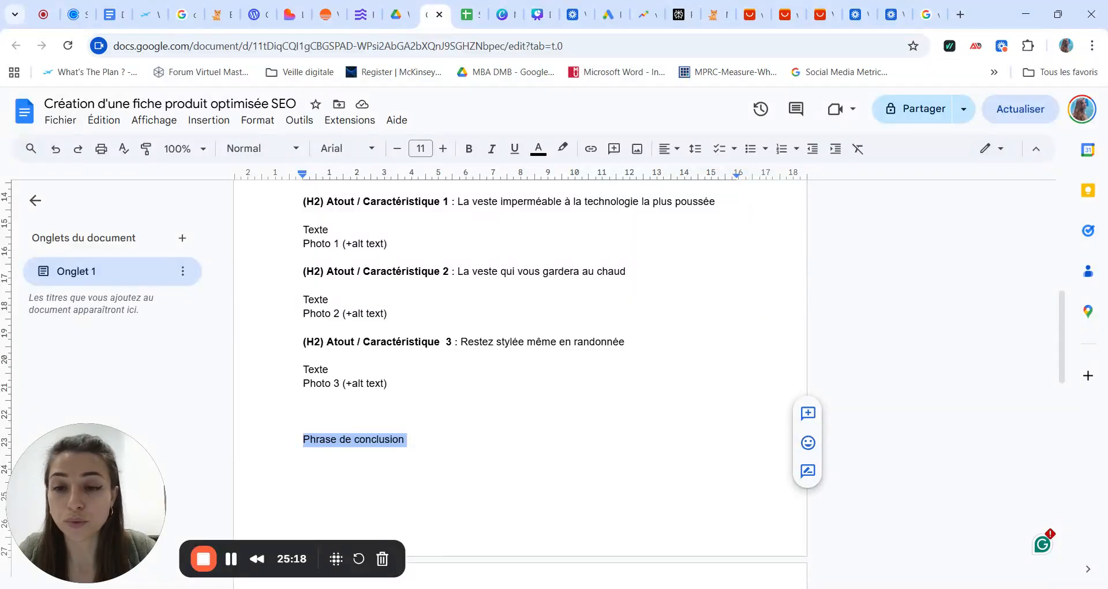
pyautogui.click(408, 439)
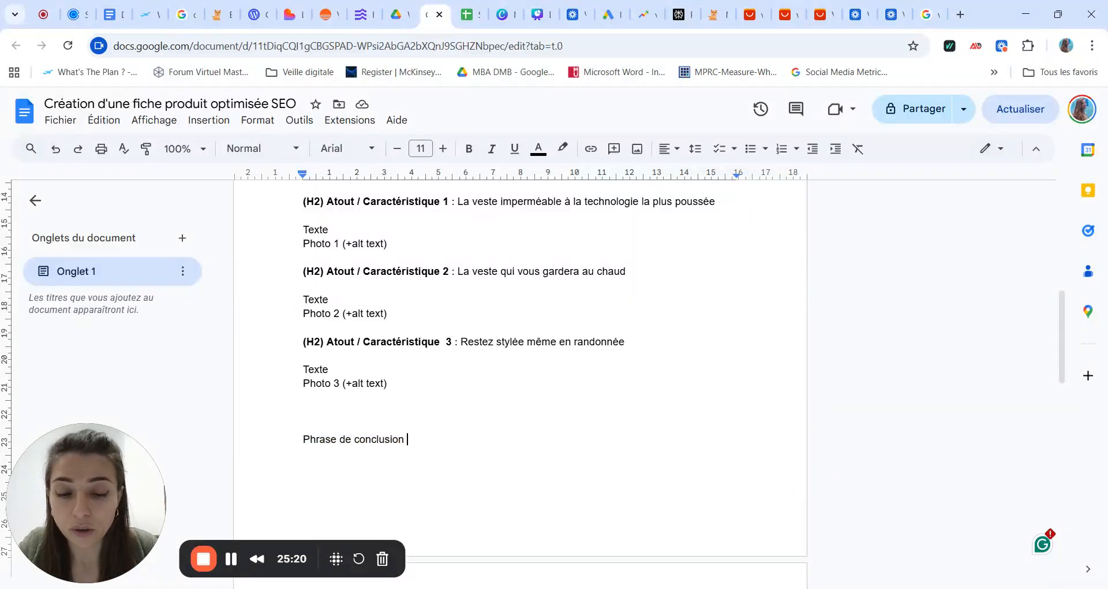
pyautogui.write(": Vous l'avez compr")
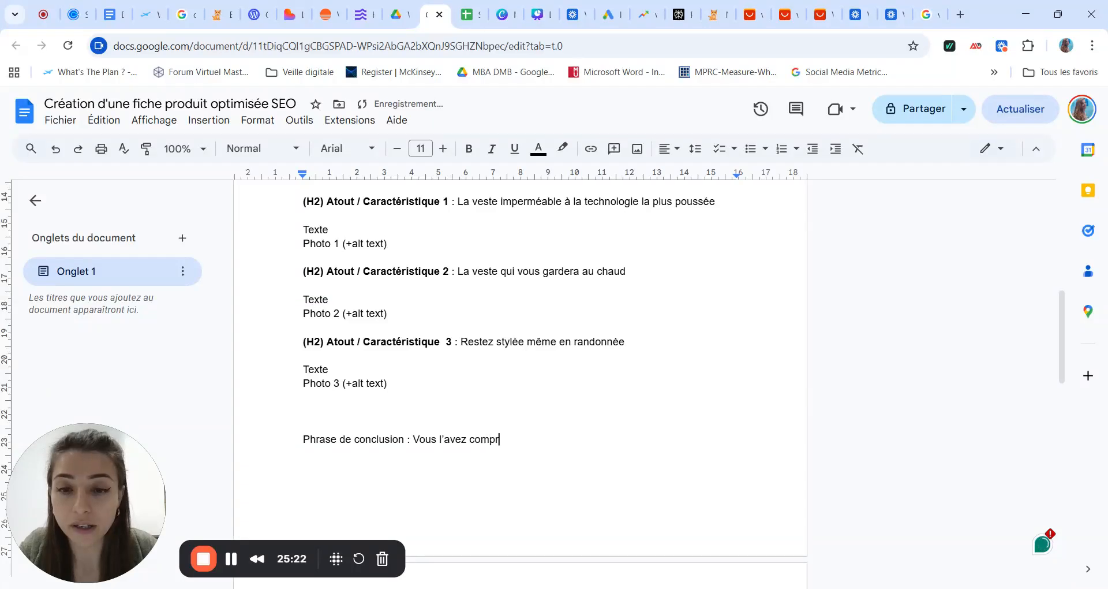
pyautogui.write('is, la veste MEG')
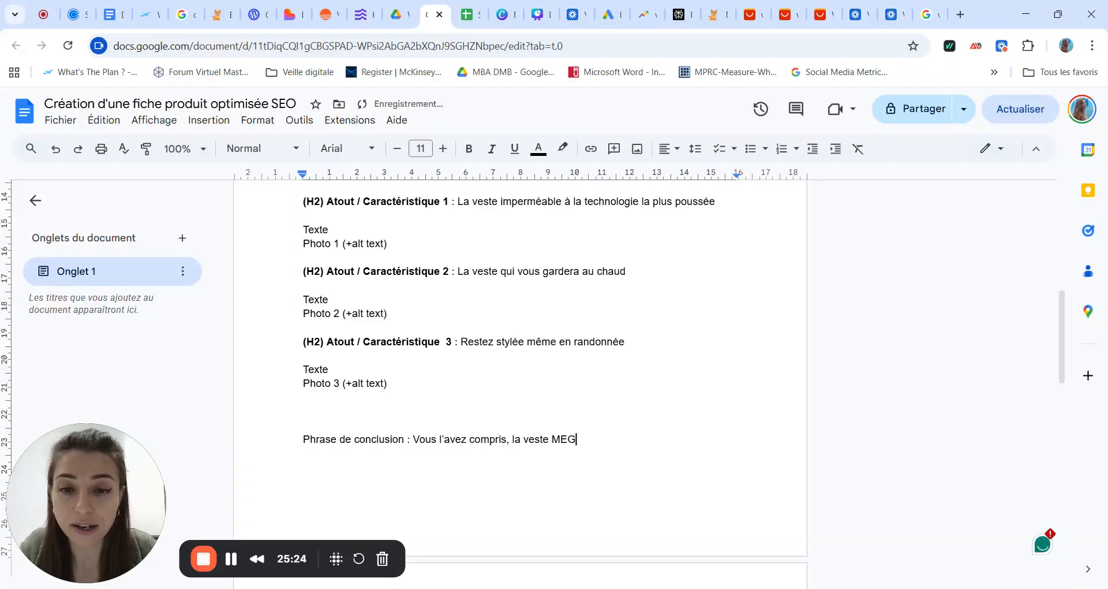
pyautogui.write('A est')
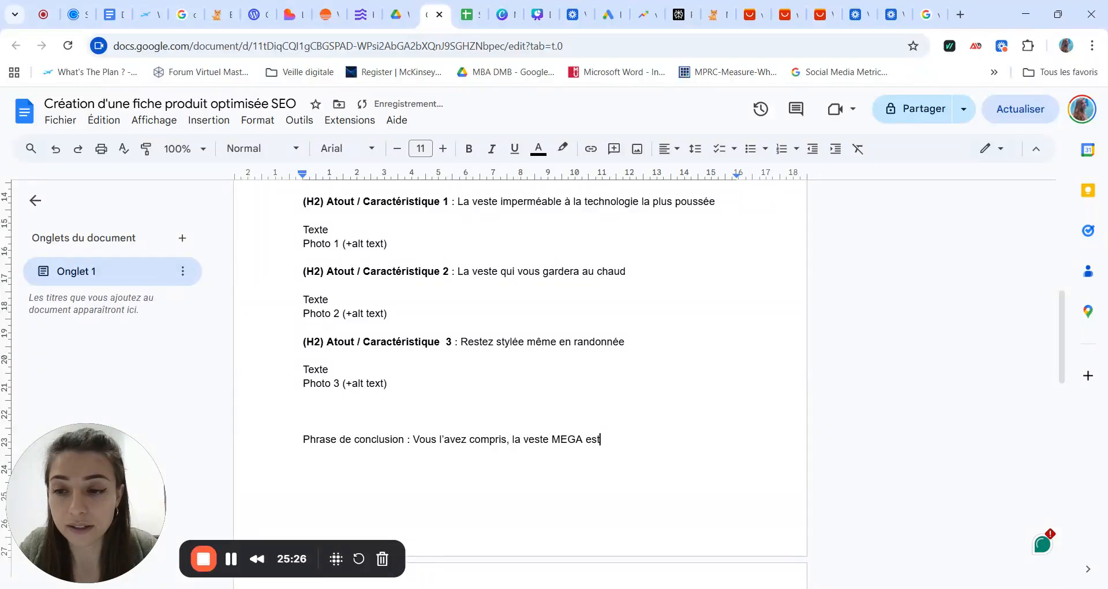
pyautogui.write(' l')
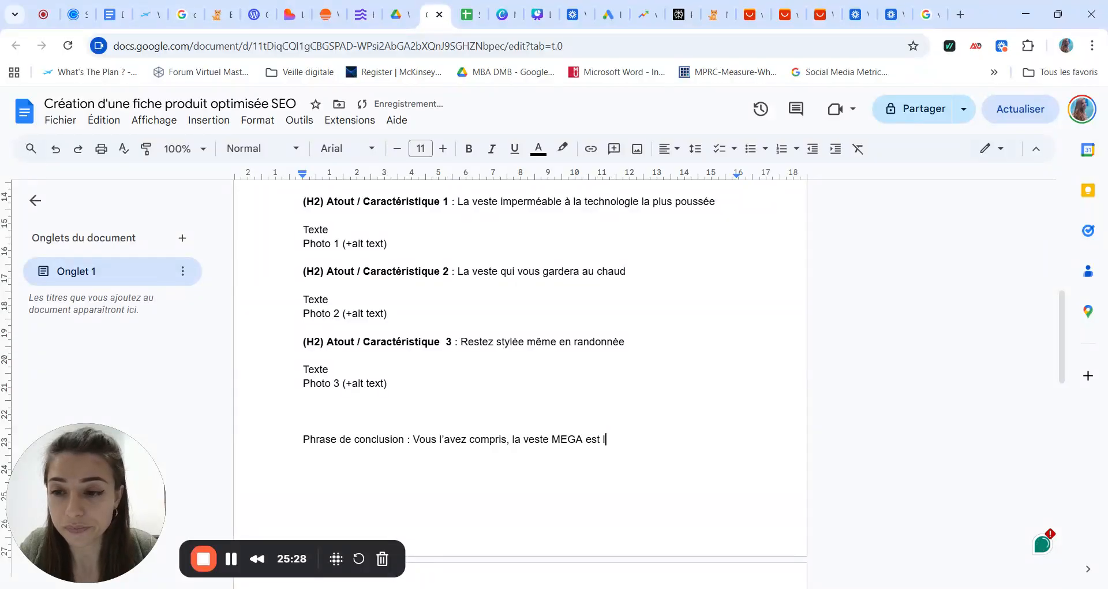
pyautogui.press('BackSpace')
pyautogui.write('parfaite')
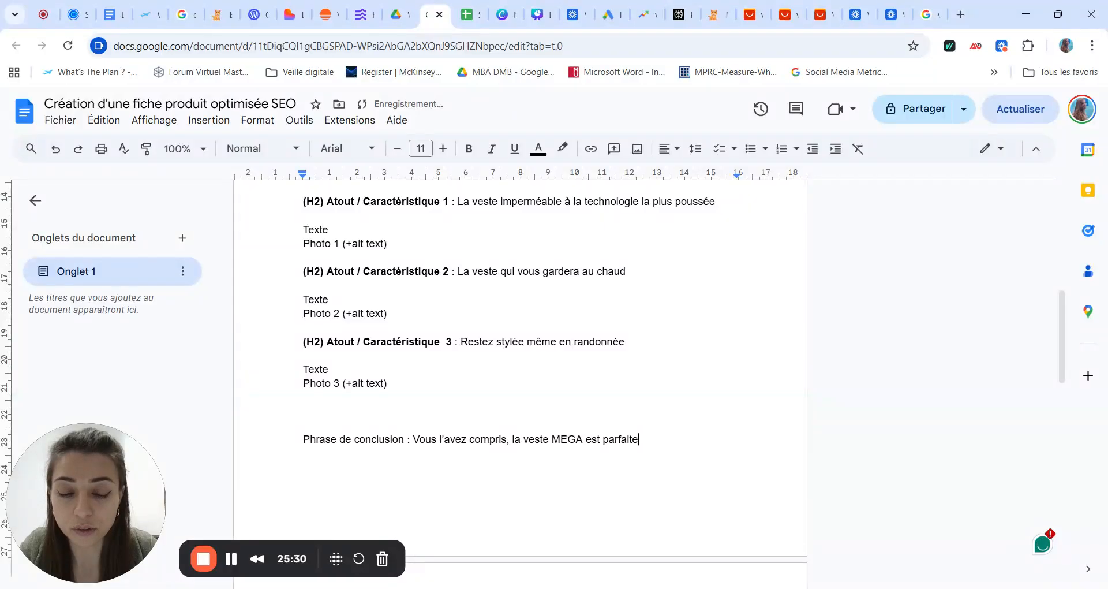
pyautogui.write(' pour votre randonné')
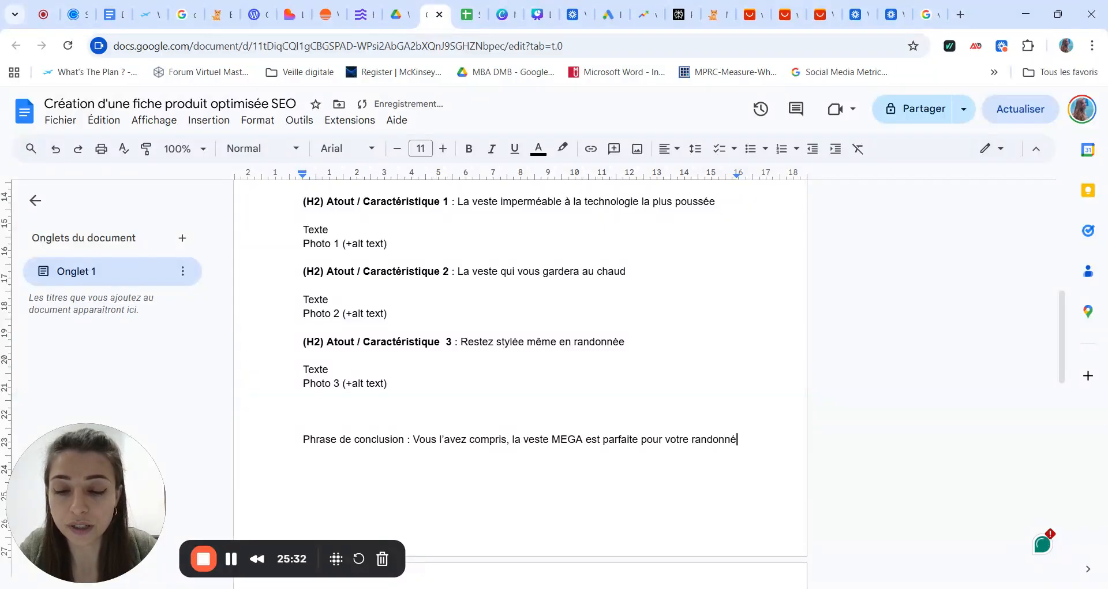
pyautogui.write('e en montagne ! ')
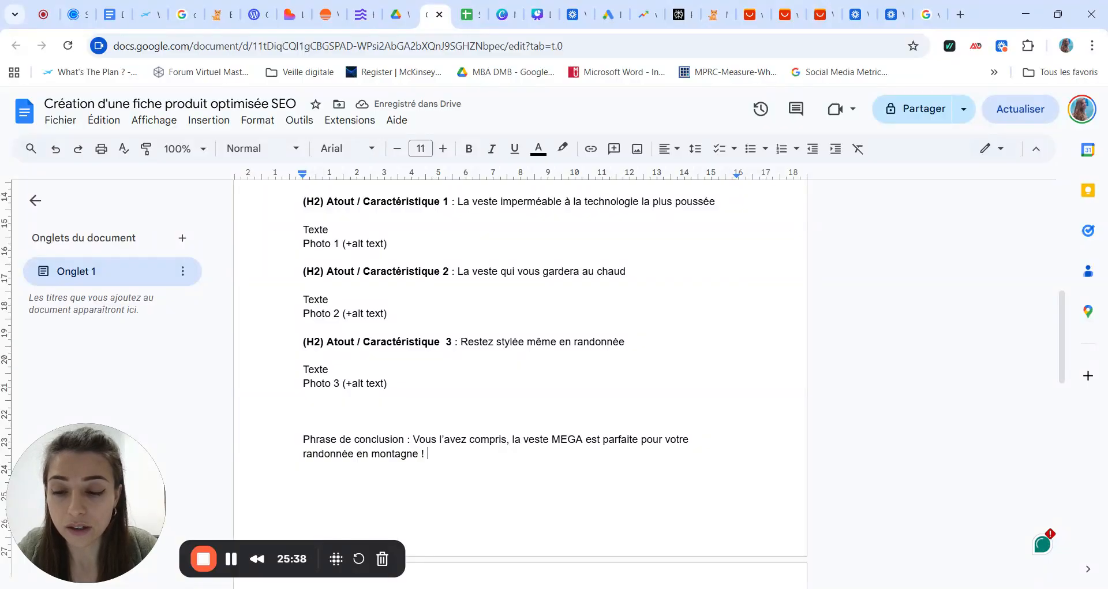
# - Add "Elle se marie très bien d'ailleurs avec les chaussures de la même marque" to the end of the conclusion
pyautogui.write('Elle')
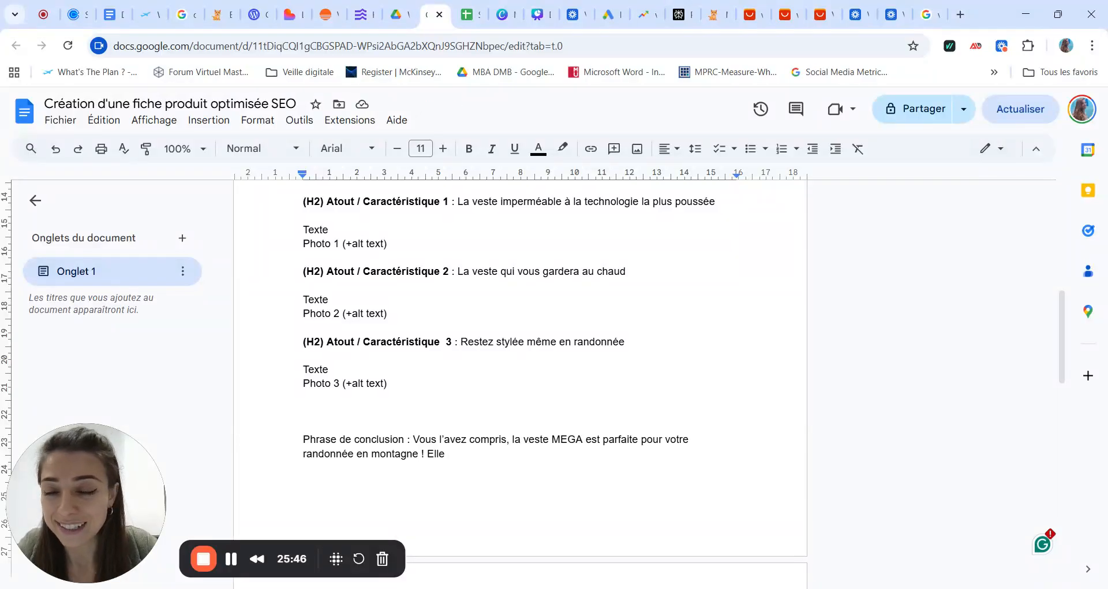
pyautogui.write('se marie')
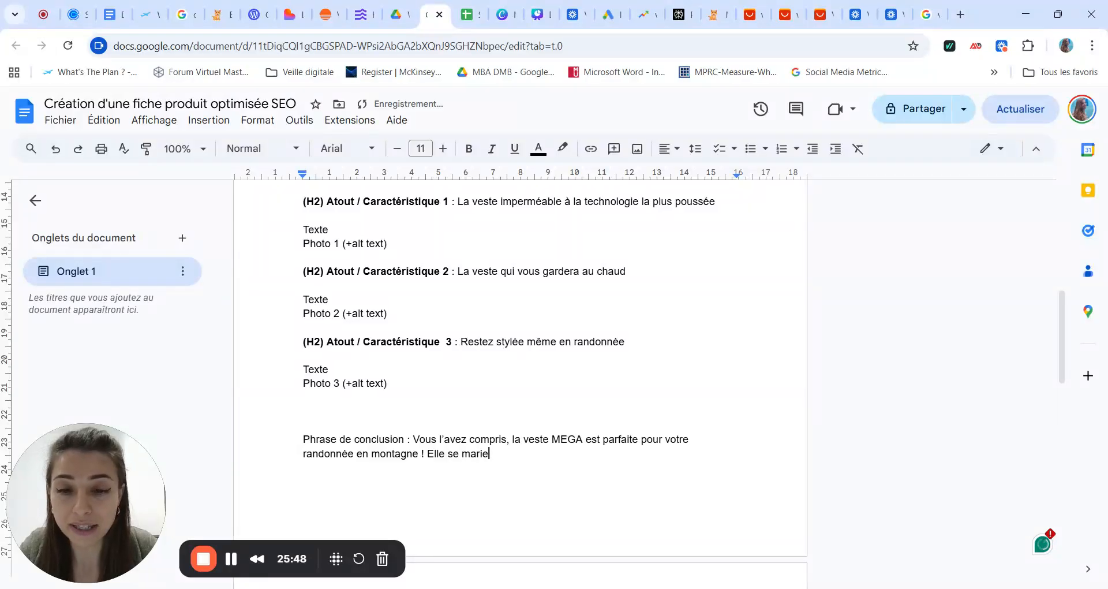
pyautogui.write(' très bien ')
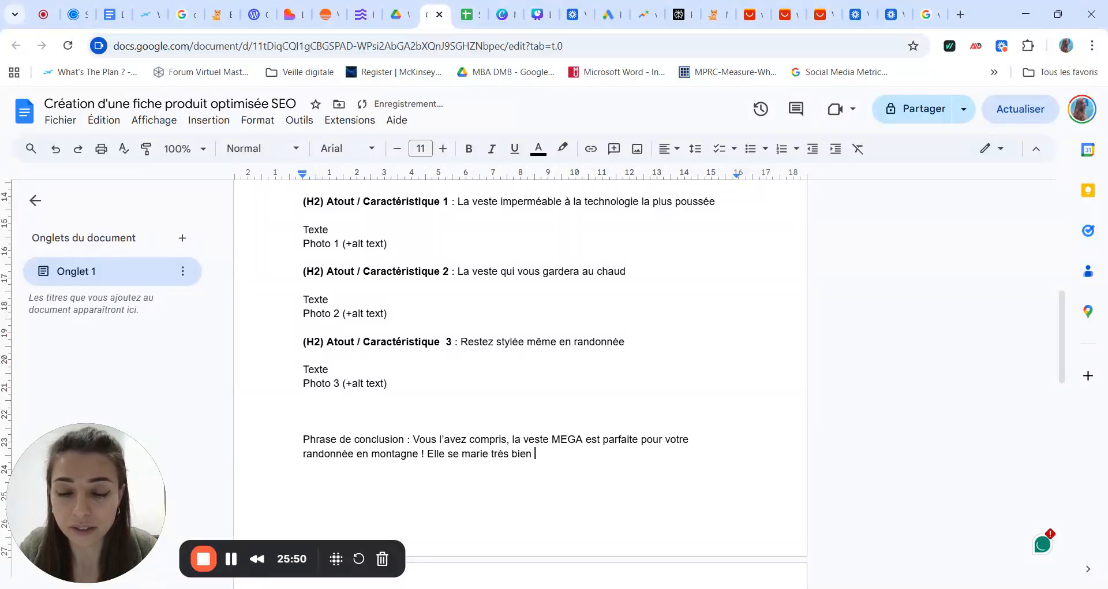
pyautogui.write("d'ailleurs av")
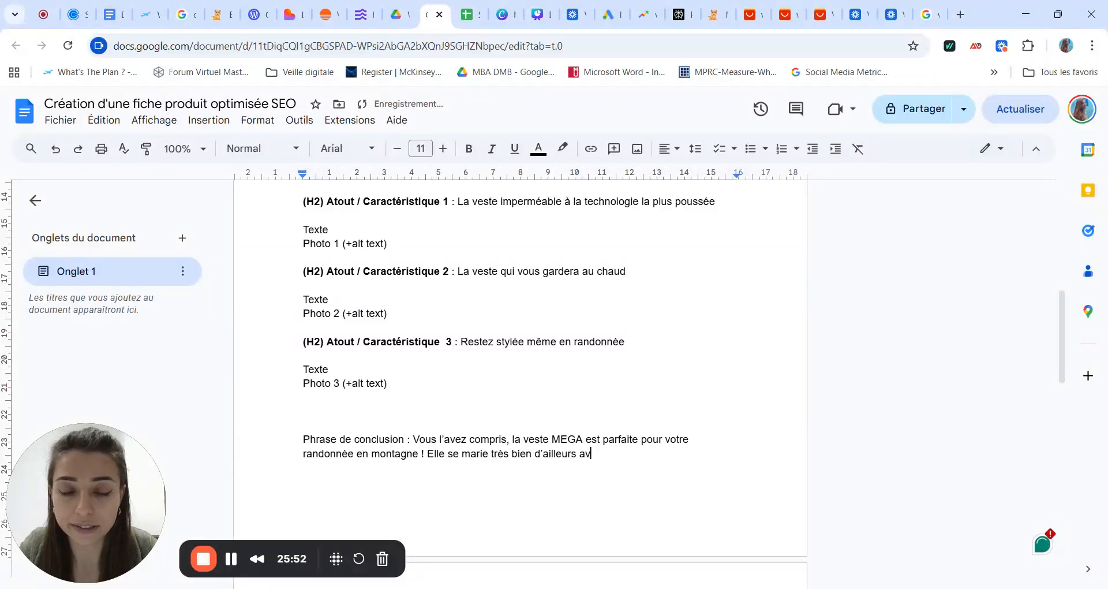
pyautogui.write('ec les chaussures')
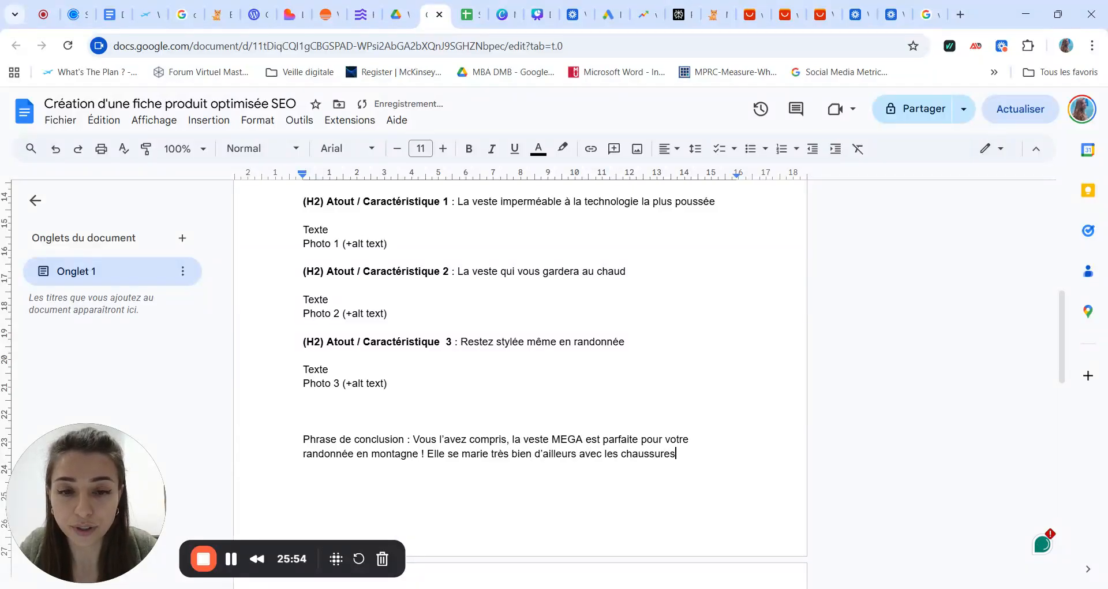
pyautogui.write(' de la même marque')
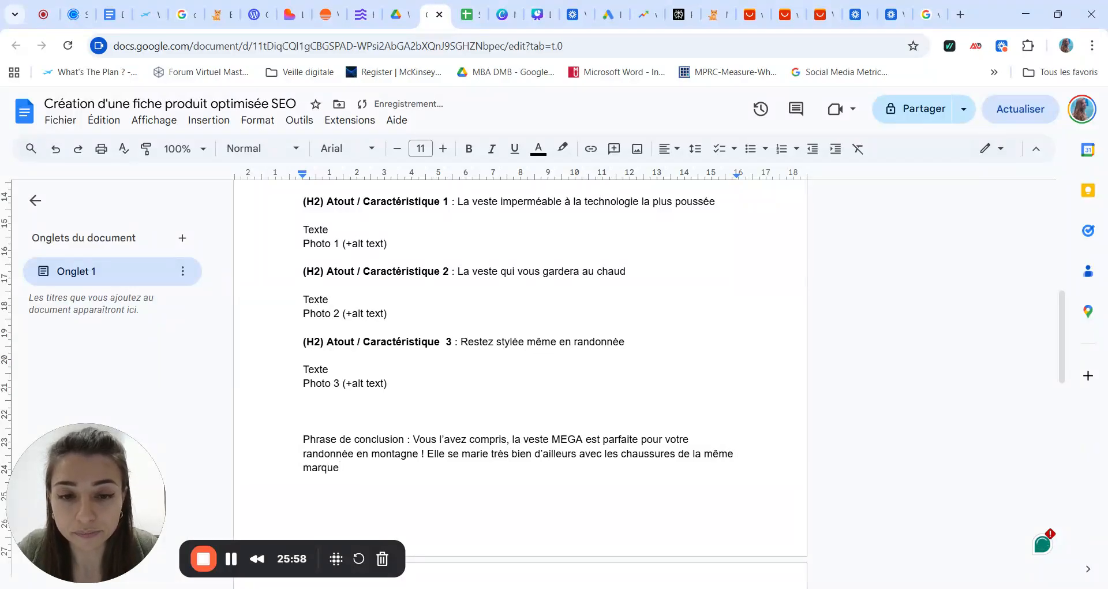
# - Compare the conclusion's "chaussures de la même marque" wording with the internal link ending in "/chaussures-de-randonnée", and review the H2 text sections
pyautogui.keyDown('shift'); pyautogui.click(622, 453); pyautogui.keyUp('shift')
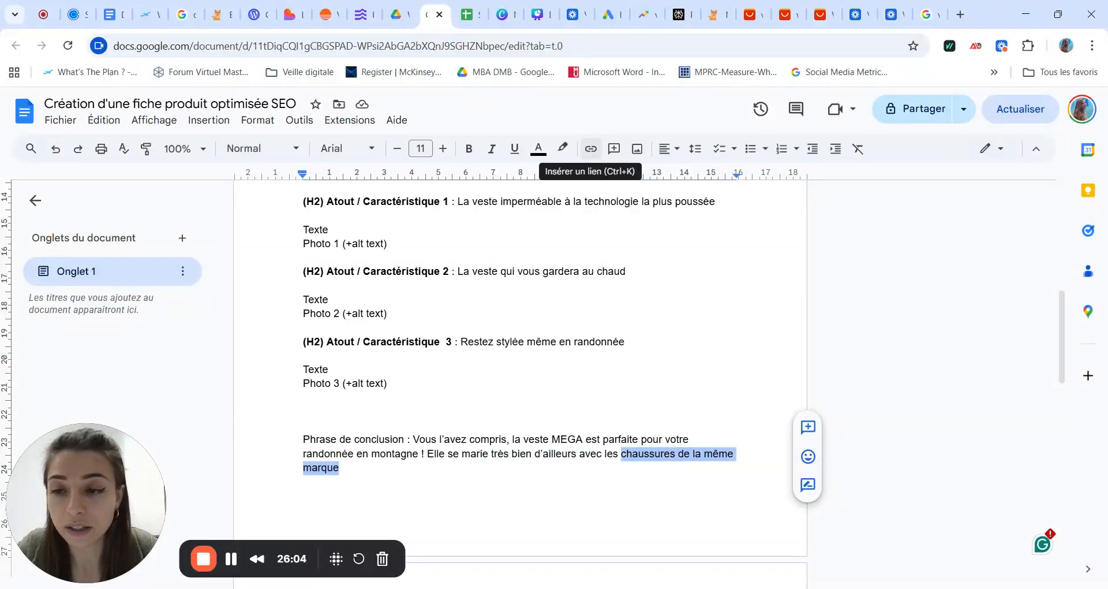
pyautogui.scroll(3, 519, 381)
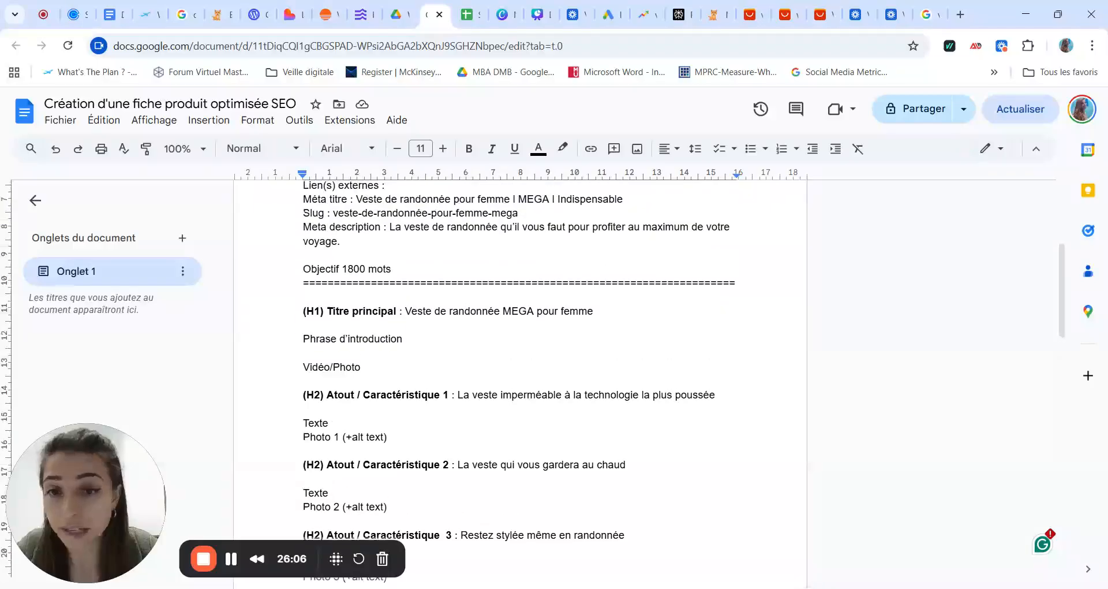
pyautogui.scroll(2, 520, 381)
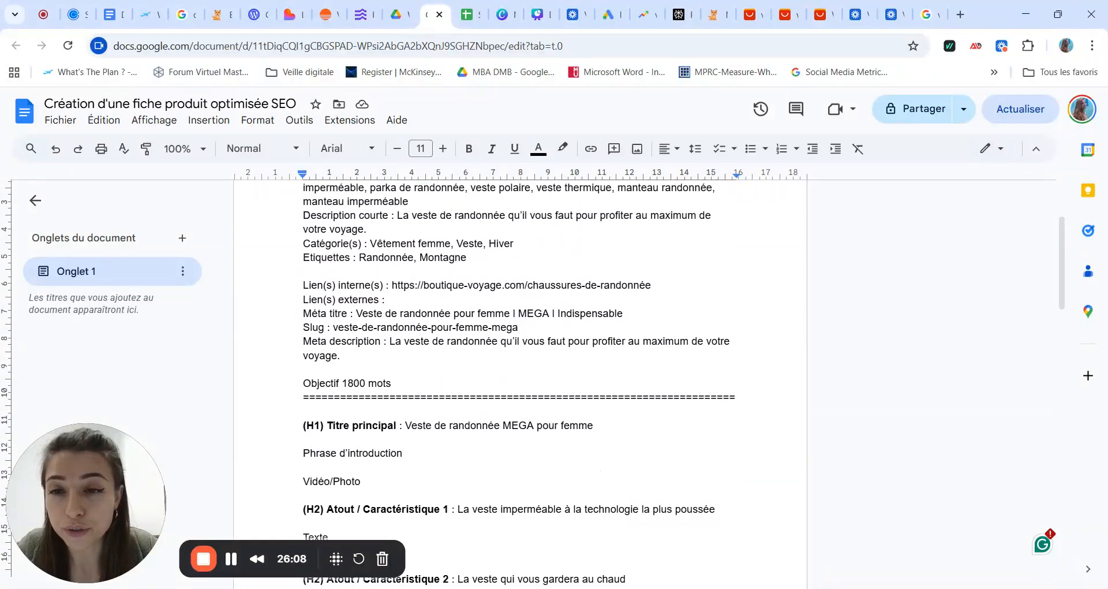
pyautogui.scroll(1, 520, 381)
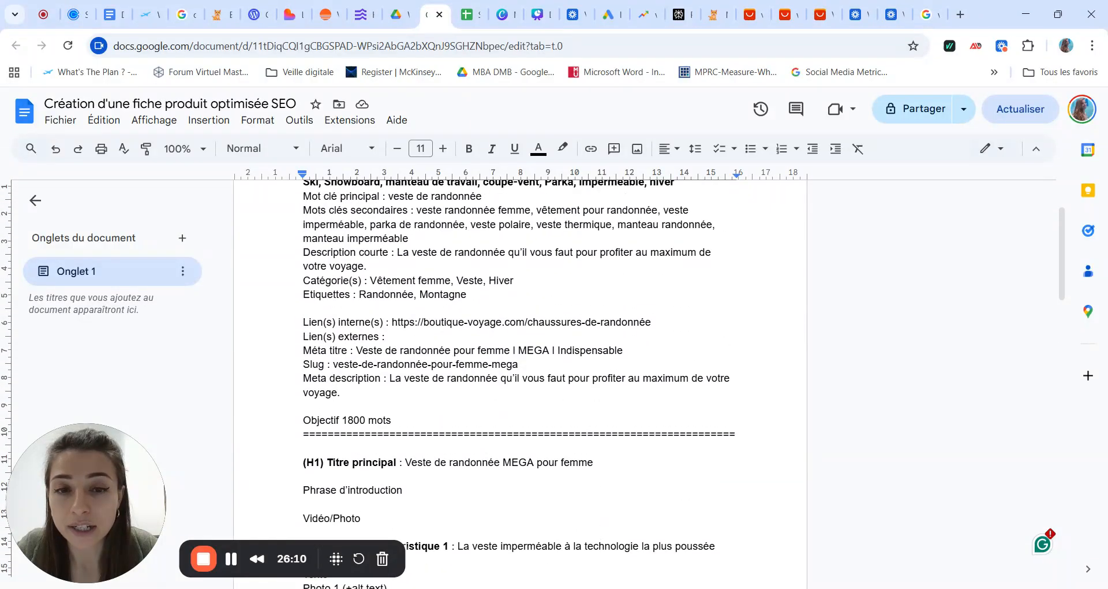
pyautogui.moveTo(652, 322); pyautogui.dragTo(525, 322)
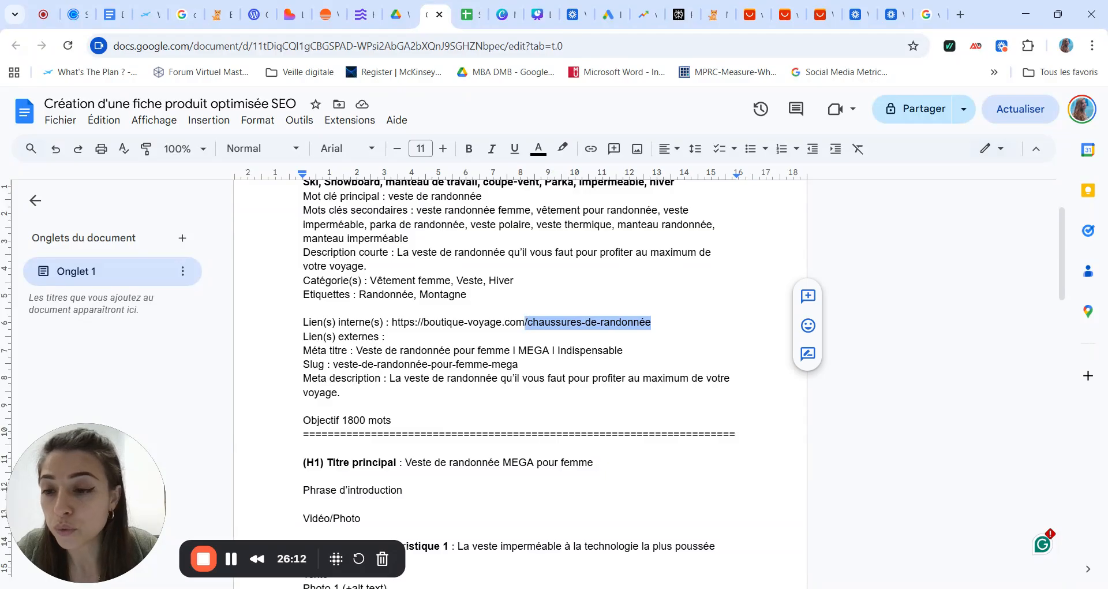
pyautogui.scroll(-5, 519, 381)
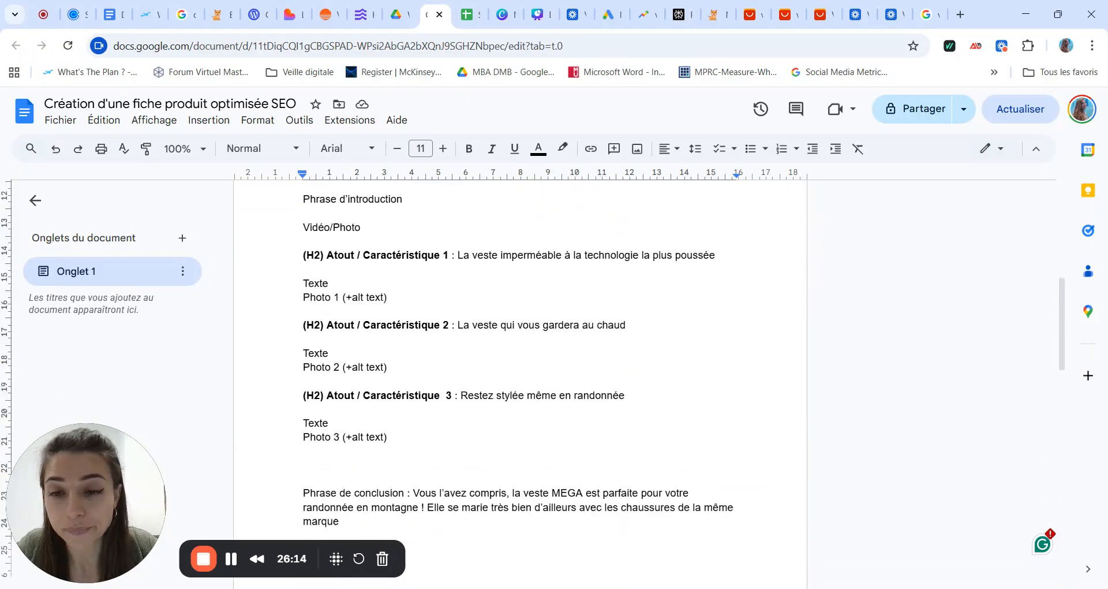
pyautogui.scroll(-1, 519, 381)
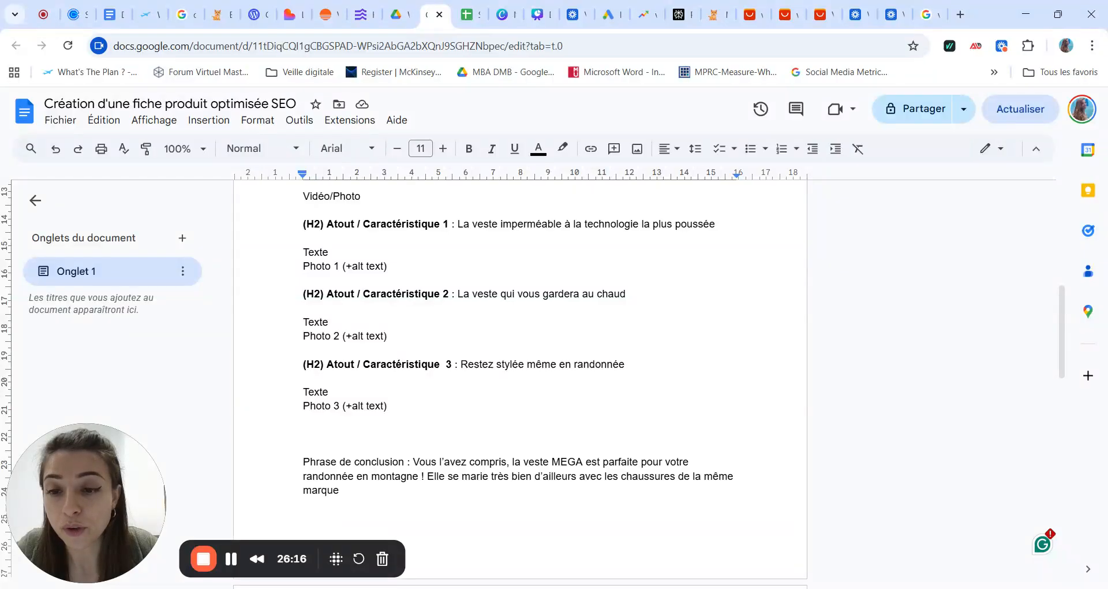
pyautogui.click(387, 475)
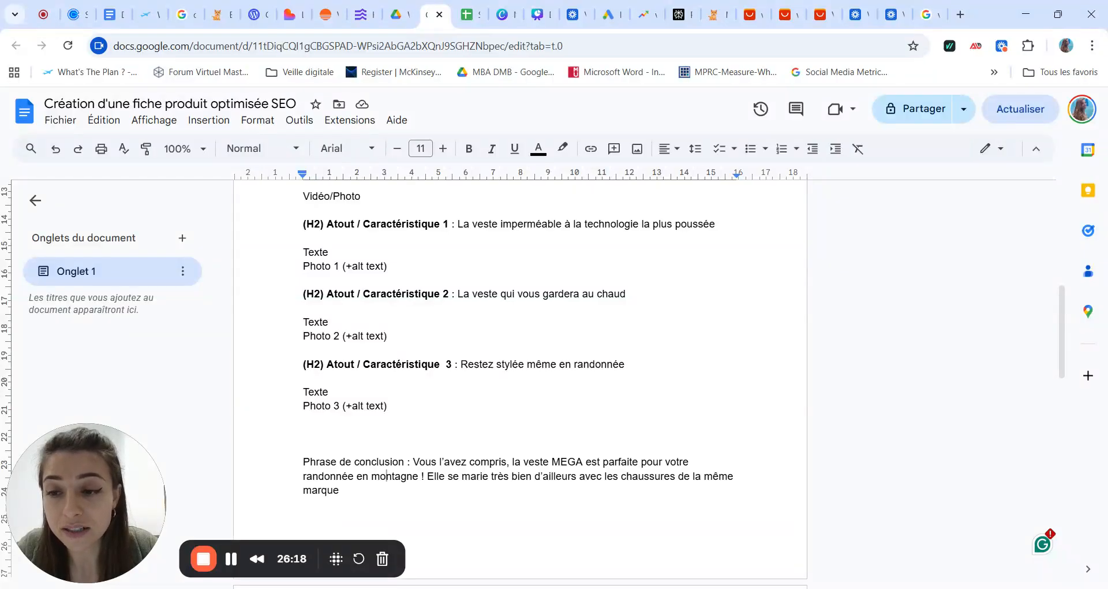
pyautogui.scroll(1, 519, 381)
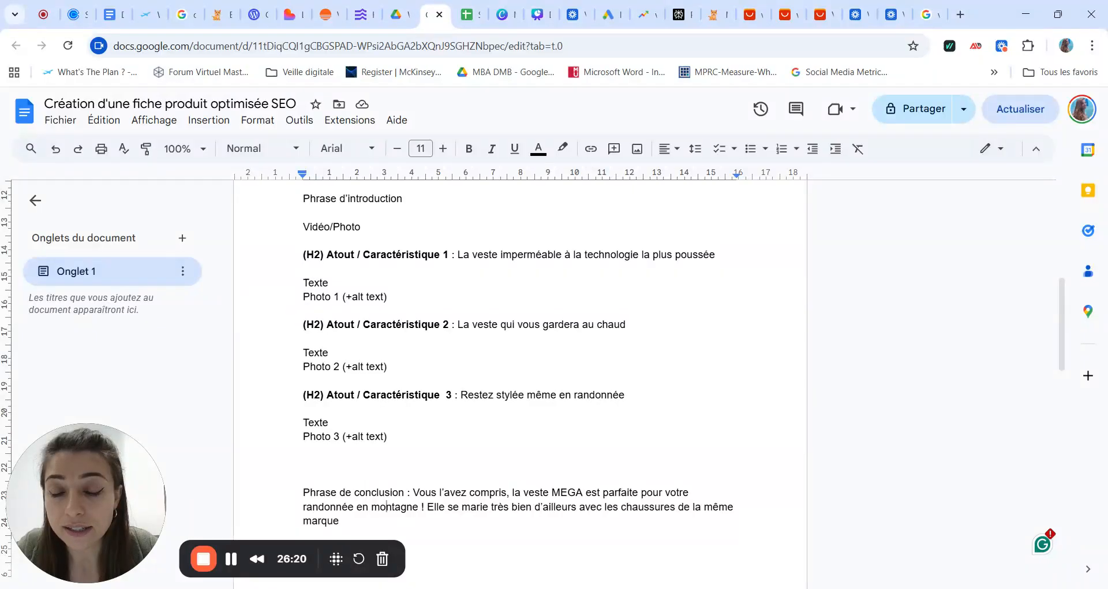
pyautogui.click(330, 422)
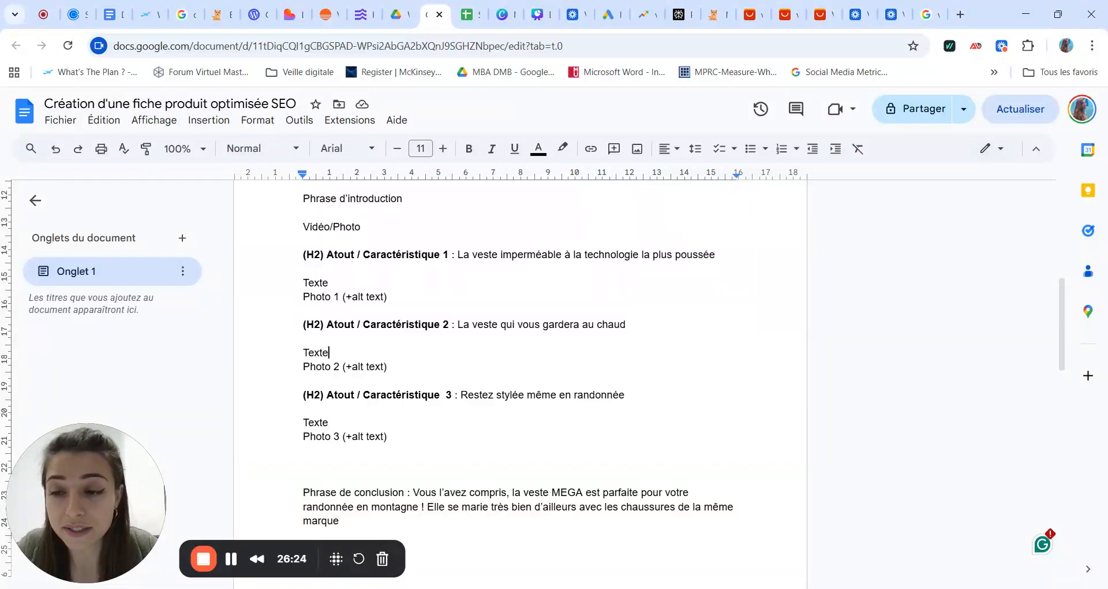
pyautogui.scroll(-1, 520, 375)
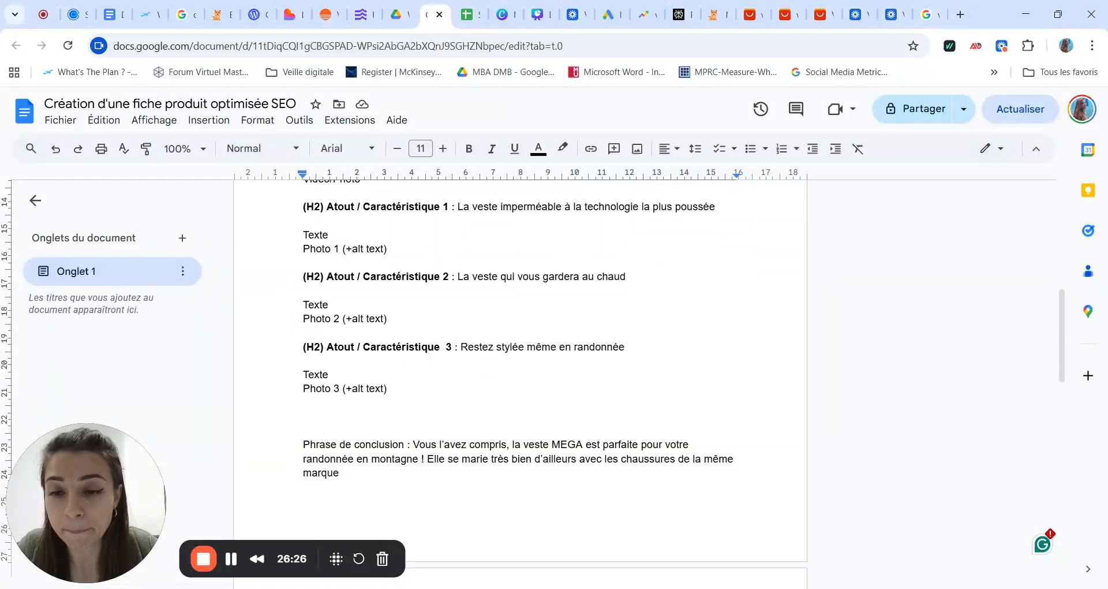
pyautogui.click(339, 473)
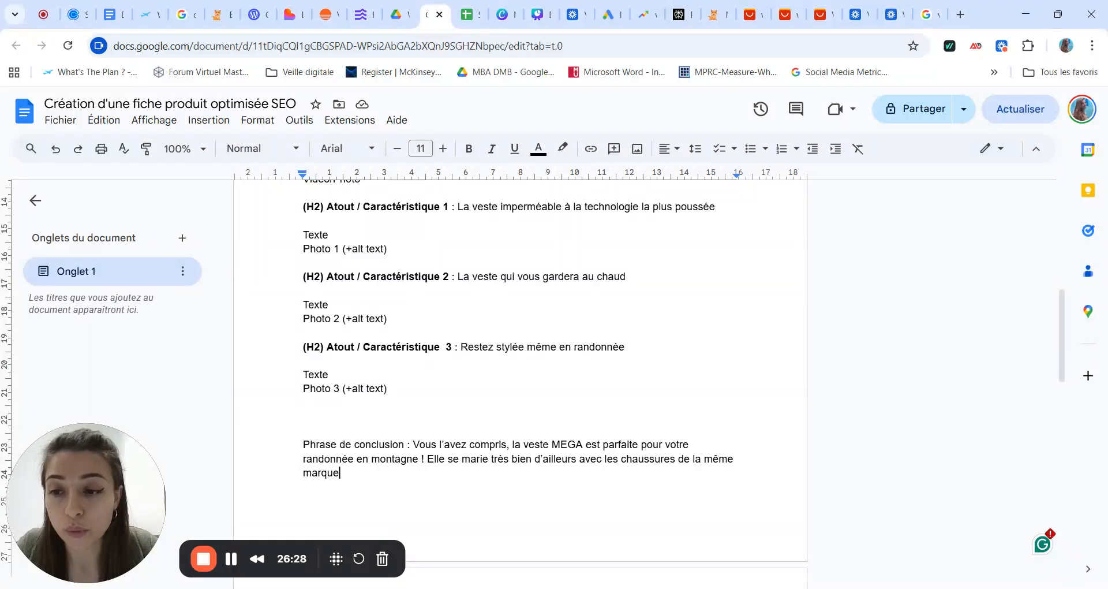
# - Review the end of the template, including the reviews and "produits similaires" lines, and return to the H2 sections and conclusion
pyautogui.scroll(-2, 520, 375)
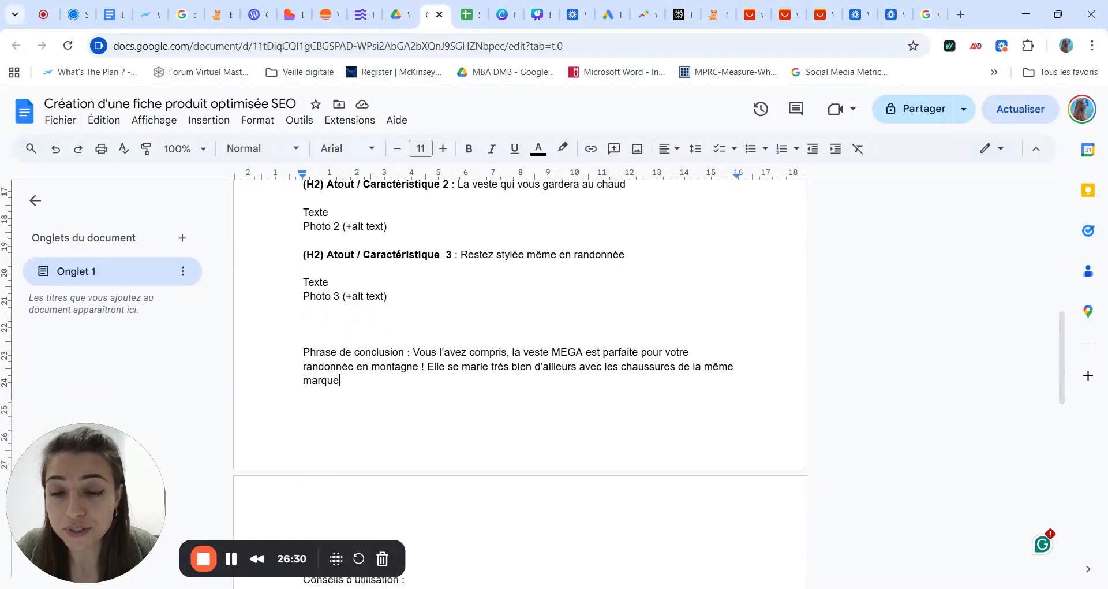
pyautogui.scroll(-6, 520, 375)
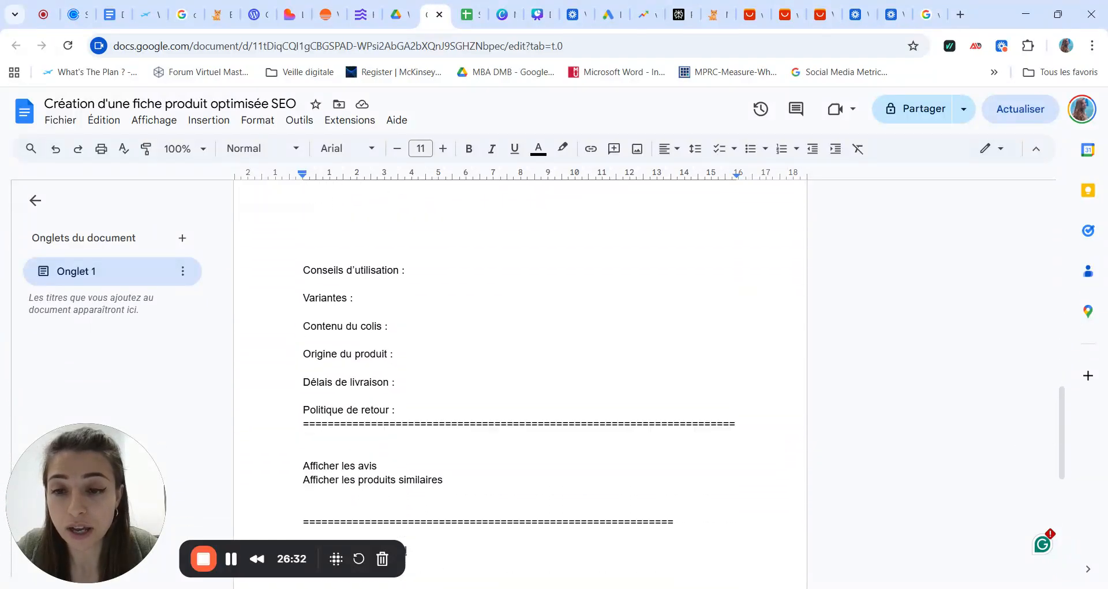
pyautogui.scroll(-1, 520, 375)
pyautogui.scroll(-1, 519, 375)
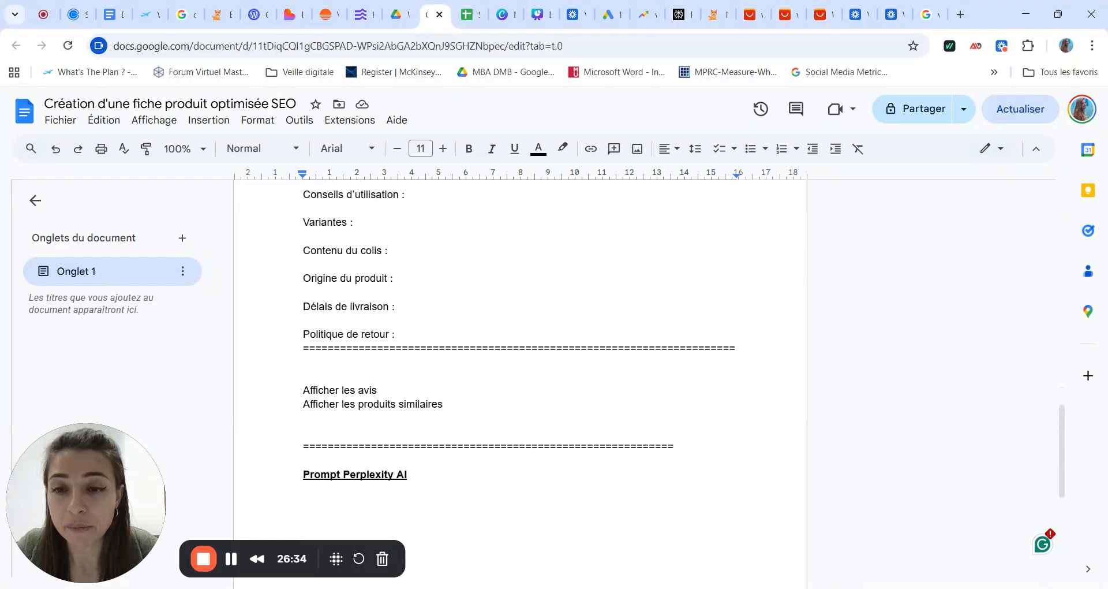
pyautogui.moveTo(443, 419); pyautogui.dragTo(358, 419)
pyautogui.scroll(7, 519, 381)
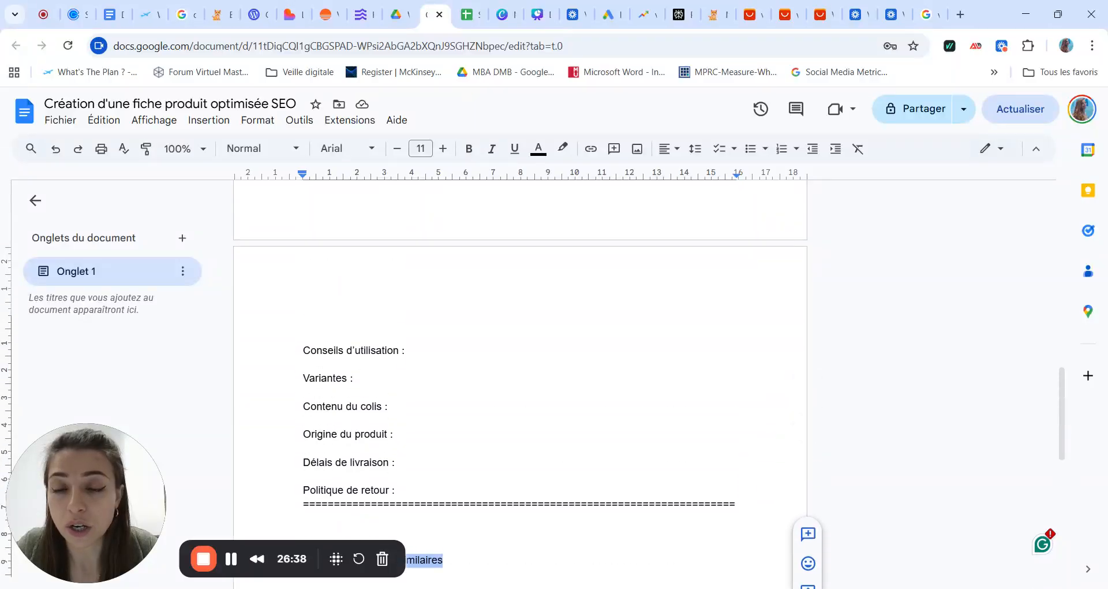
pyautogui.scroll(1, 520, 380)
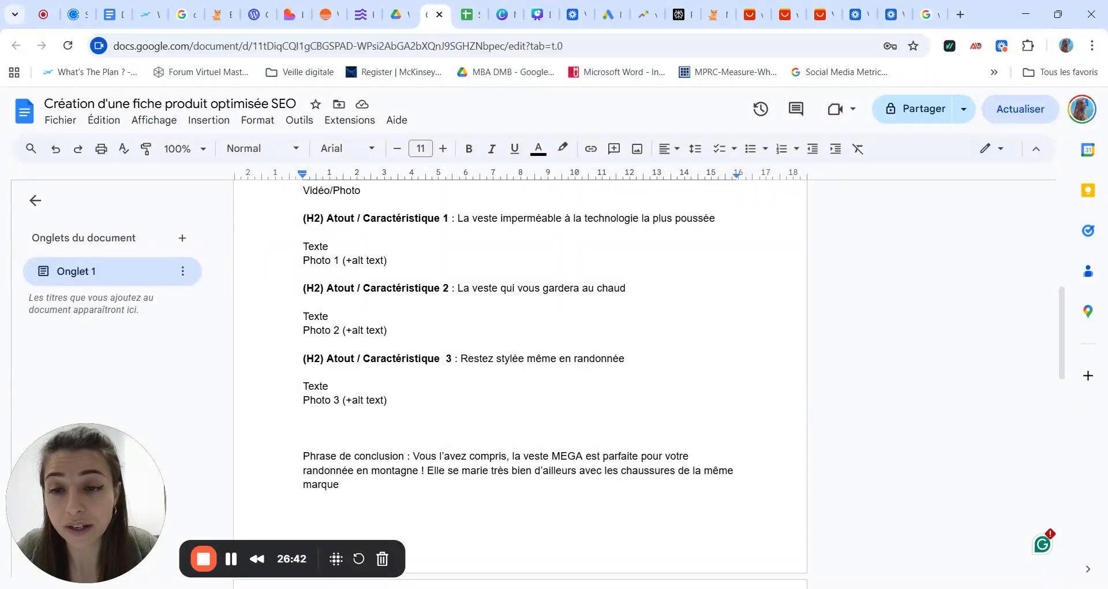
pyautogui.scroll(-2, 520, 380)
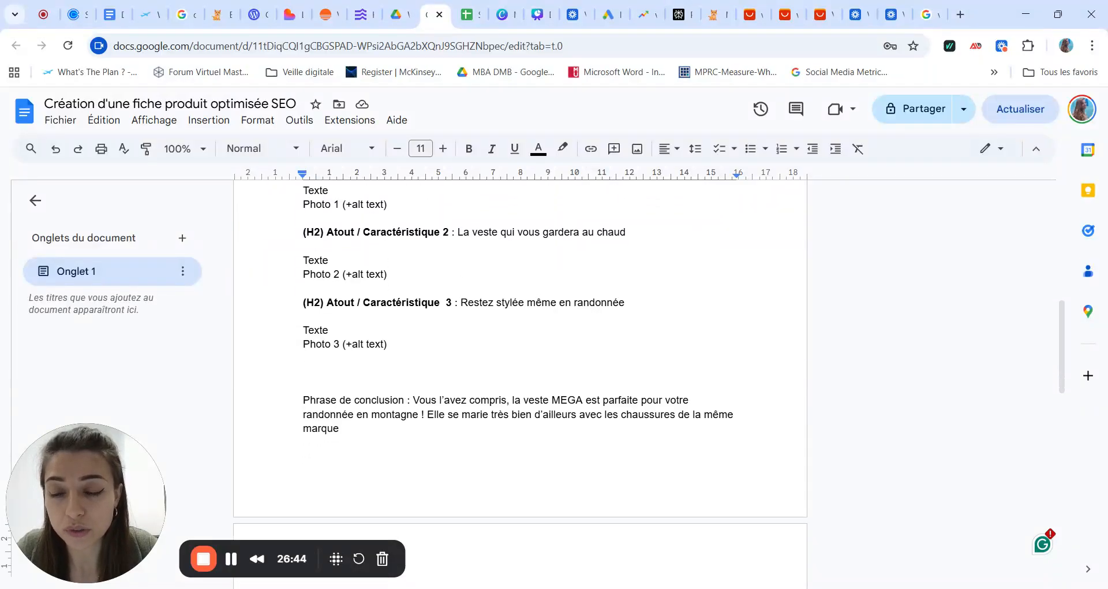
pyautogui.scroll(1, 519, 381)
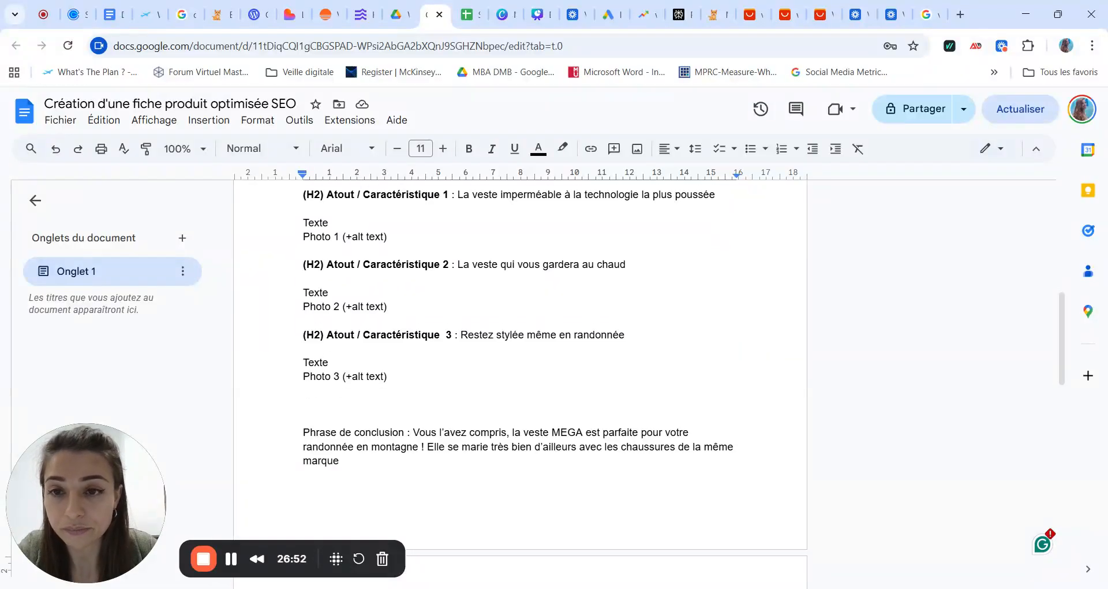
# - Examine the practical information fields on the second page, from "Conseils d'utilisation" to "Politique de retour"
pyautogui.scroll(-4, 520, 347)
pyautogui.scroll(-3, 519, 381)
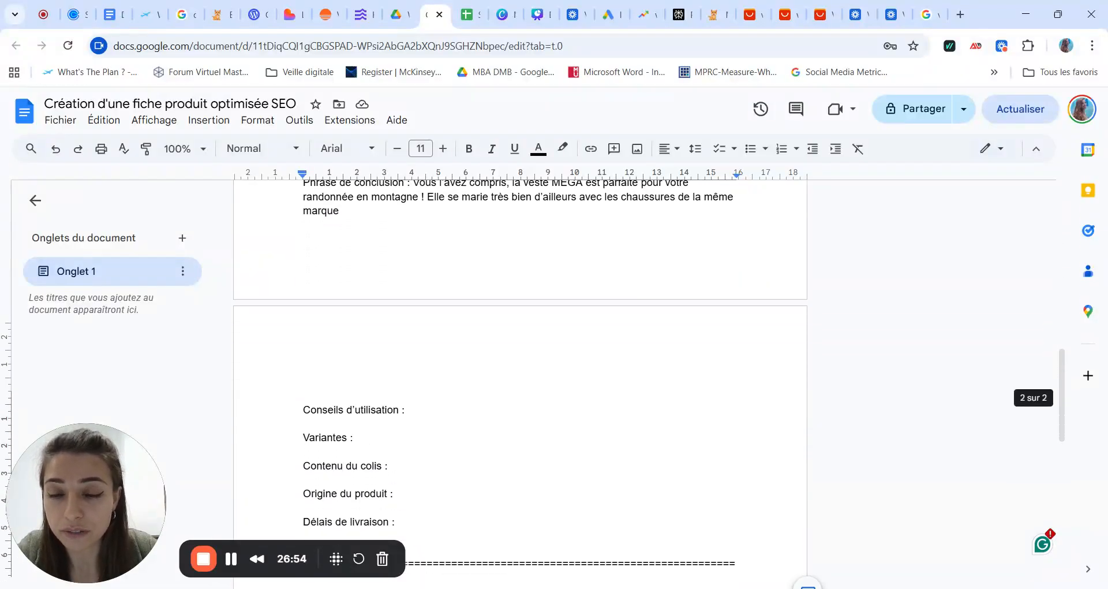
pyautogui.scroll(-1, 519, 381)
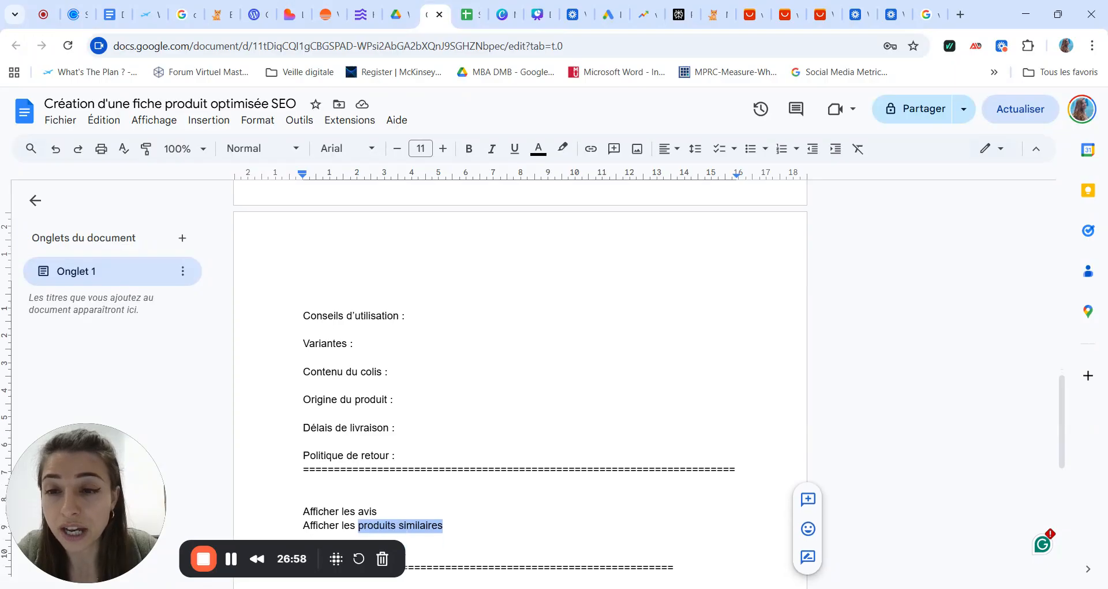
pyautogui.click(303, 316)
pyautogui.moveTo(304, 316); pyautogui.dragTo(398, 456)
pyautogui.click(398, 455)
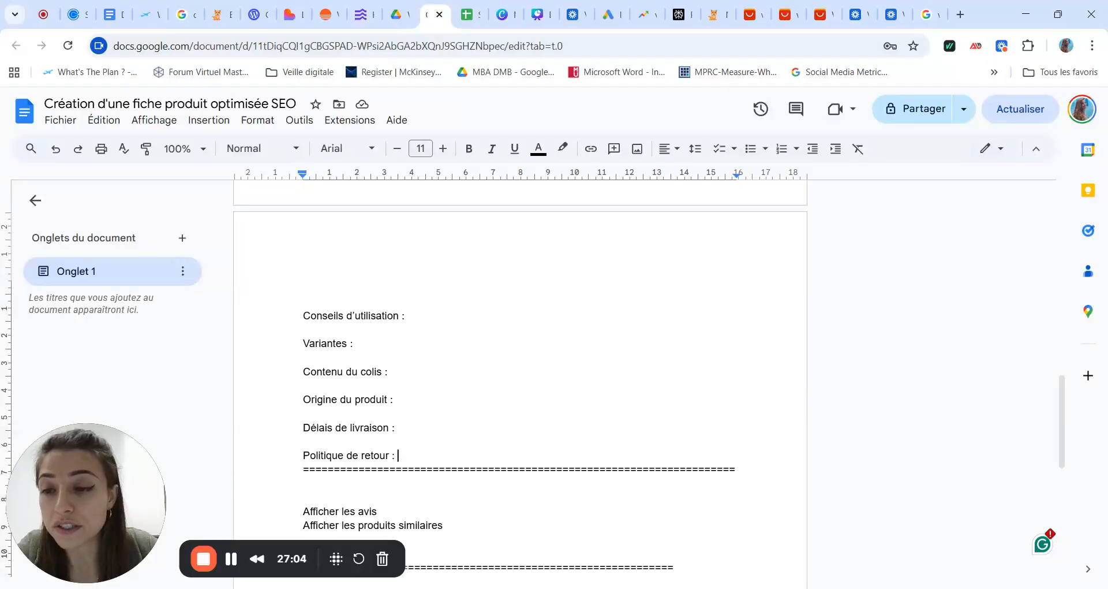
pyautogui.scroll(1, 519, 384)
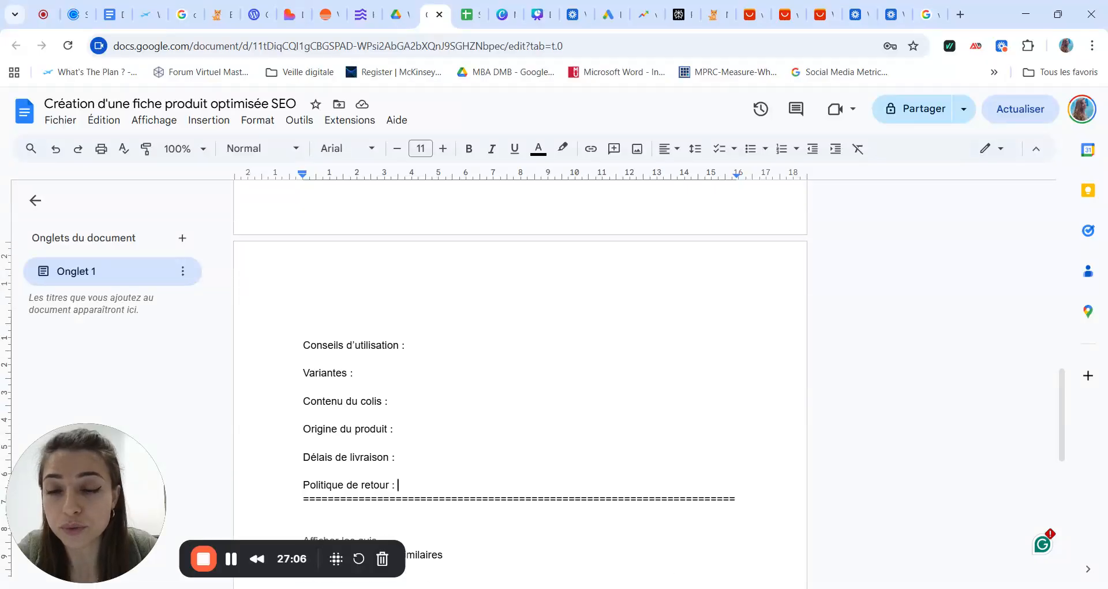
# - Fill in the "Conseils d'utilisation" line with "Lavable en machine à 40 degrés"
pyautogui.moveTo(303, 344); pyautogui.dragTo(393, 345)
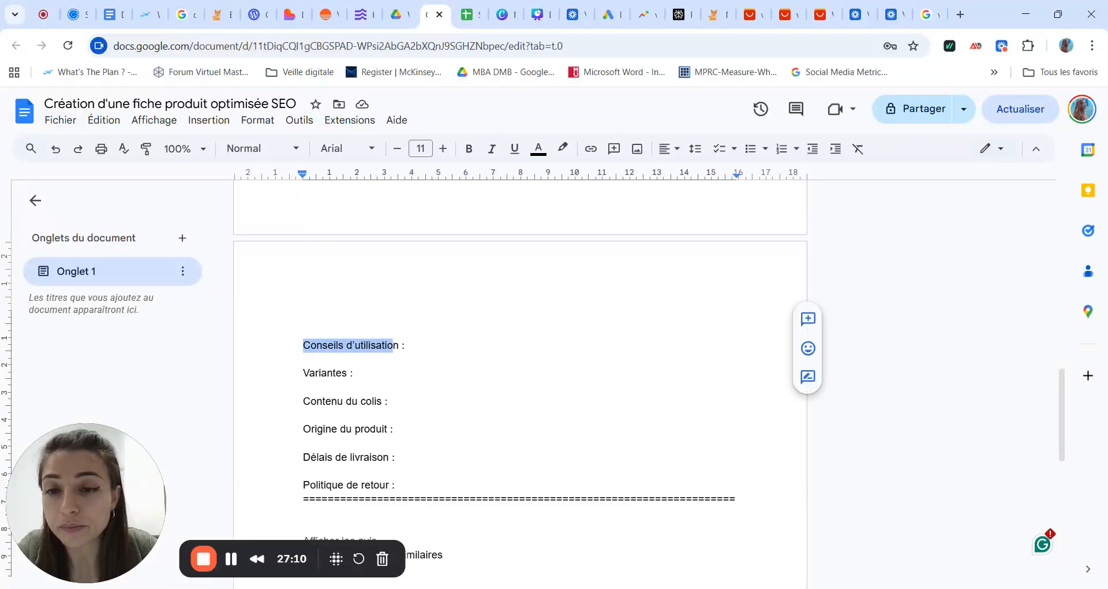
pyautogui.click(409, 345)
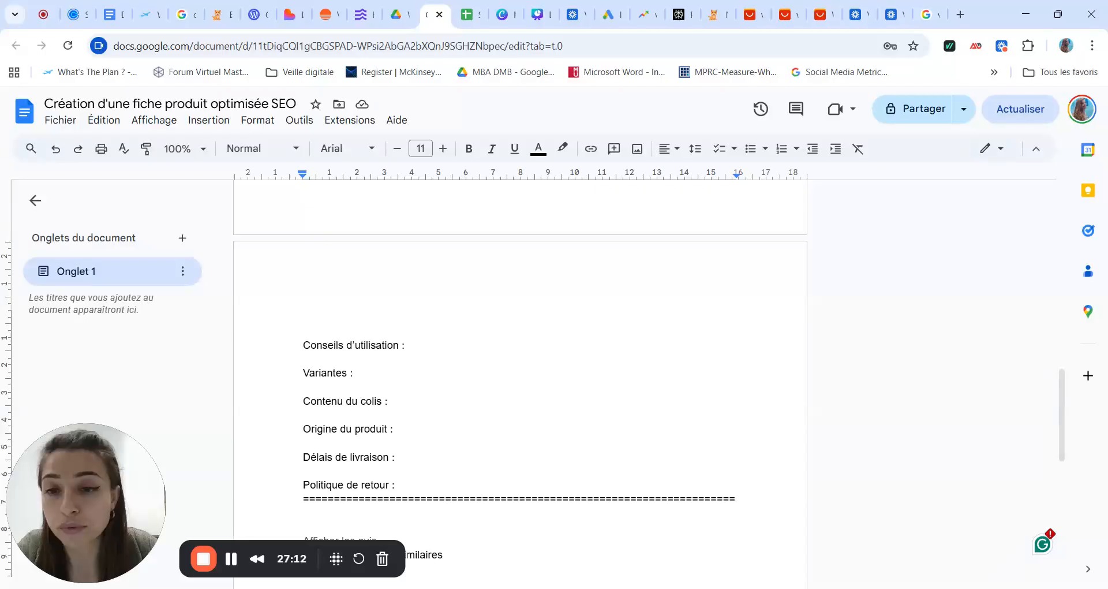
pyautogui.write('L')
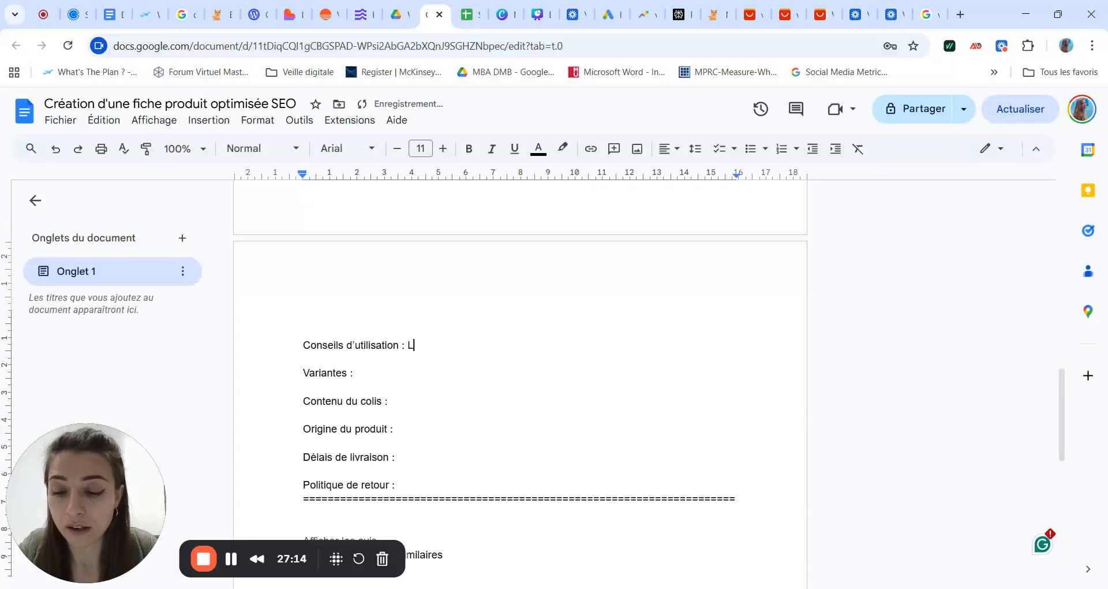
pyautogui.write('avable ')
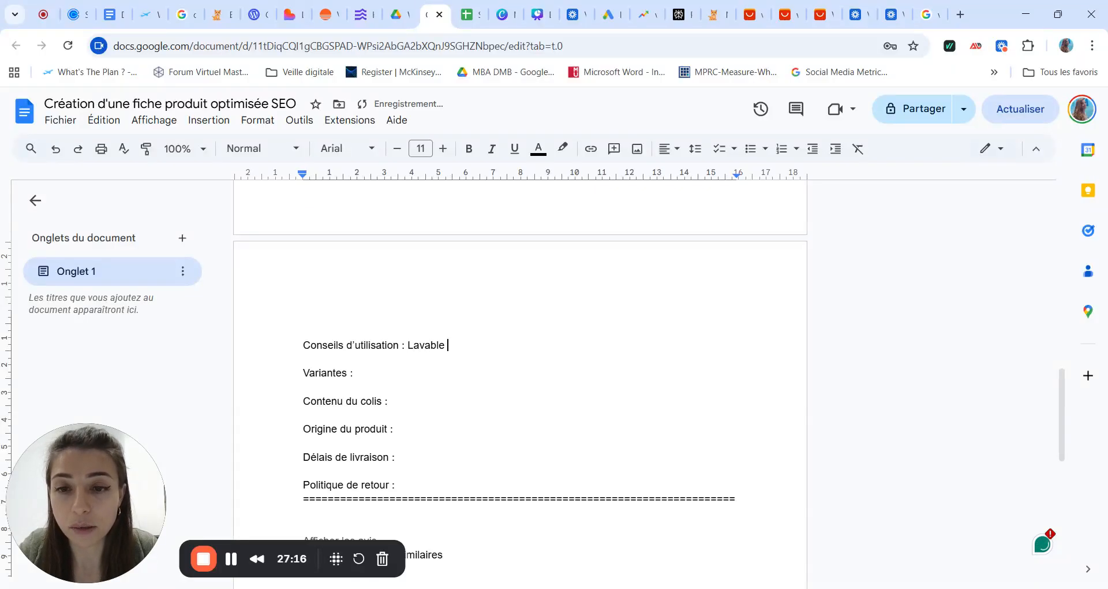
pyautogui.write('en machine à 4')
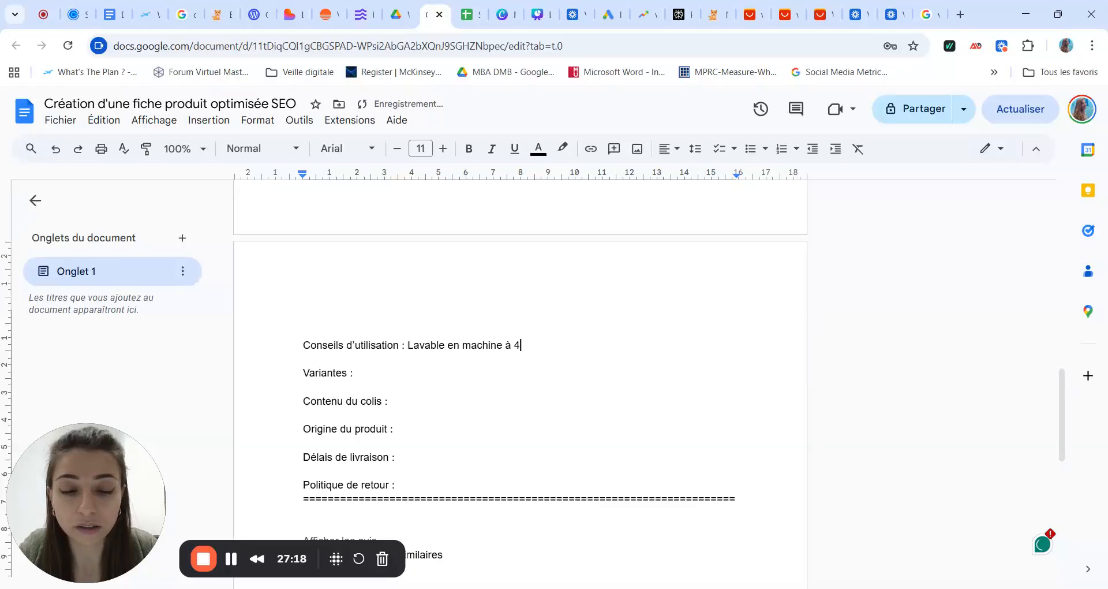
pyautogui.write('0 degrés')
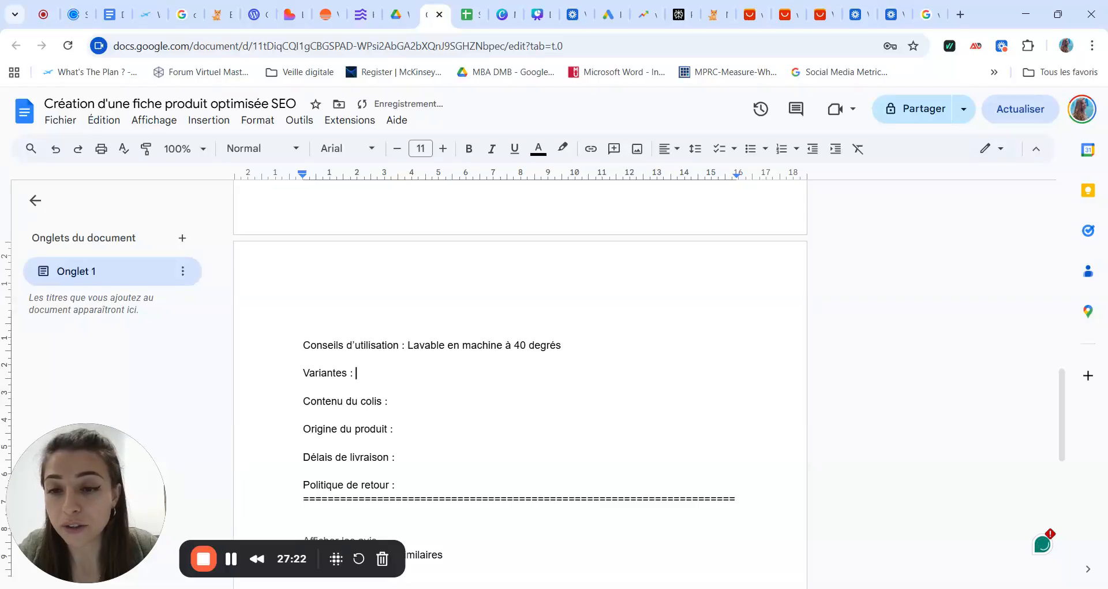
# - Fill in the "Variantes" line with "Cette veste est disponible en 3 coloris"
pyautogui.write('Cett')
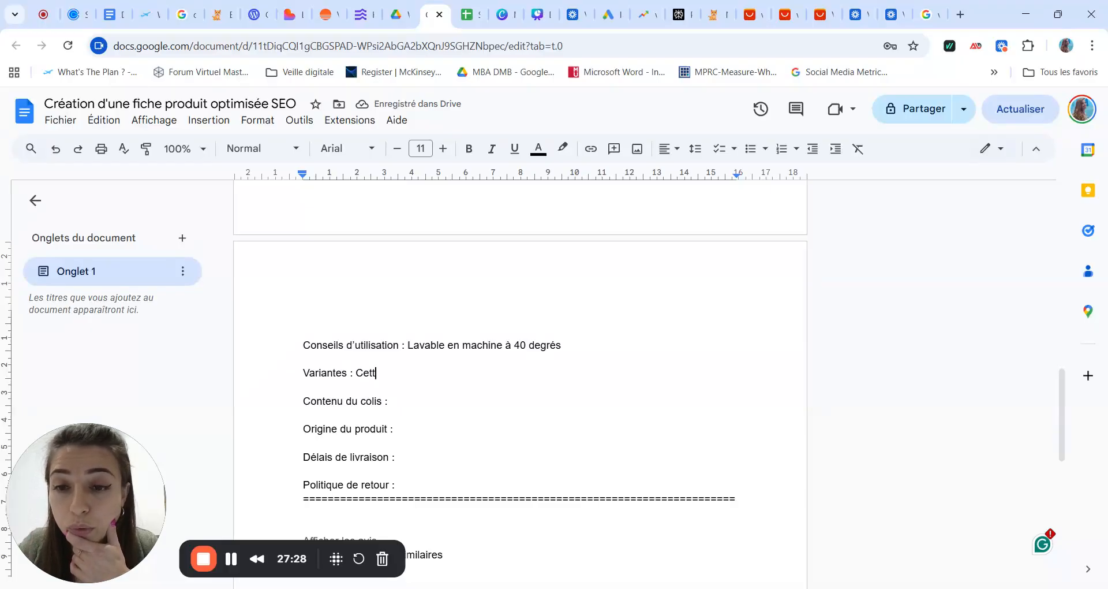
pyautogui.write('e veste e')
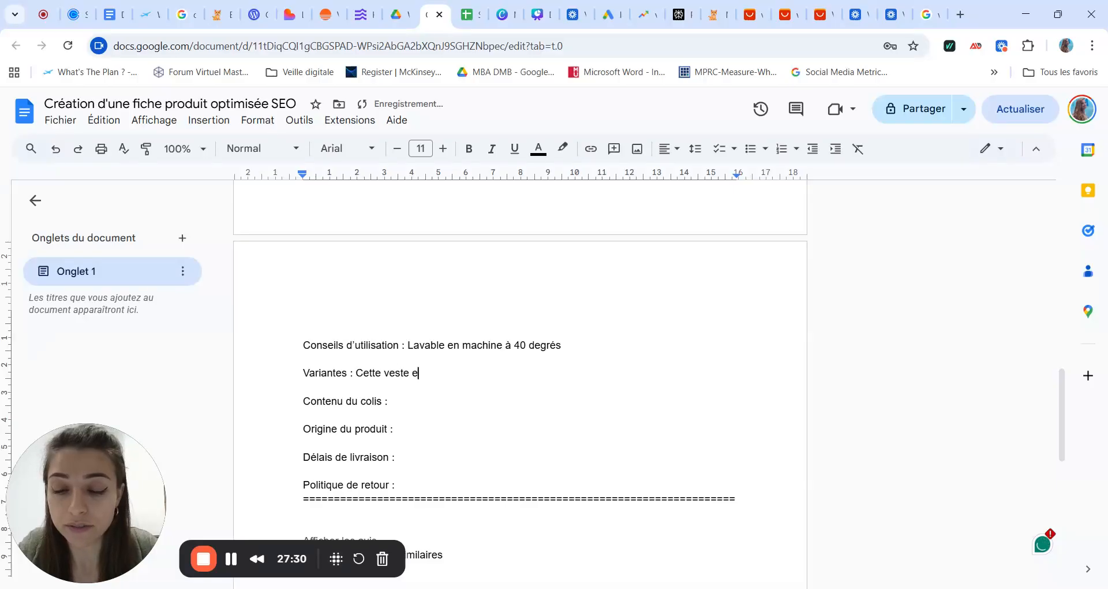
pyautogui.write('st disponible')
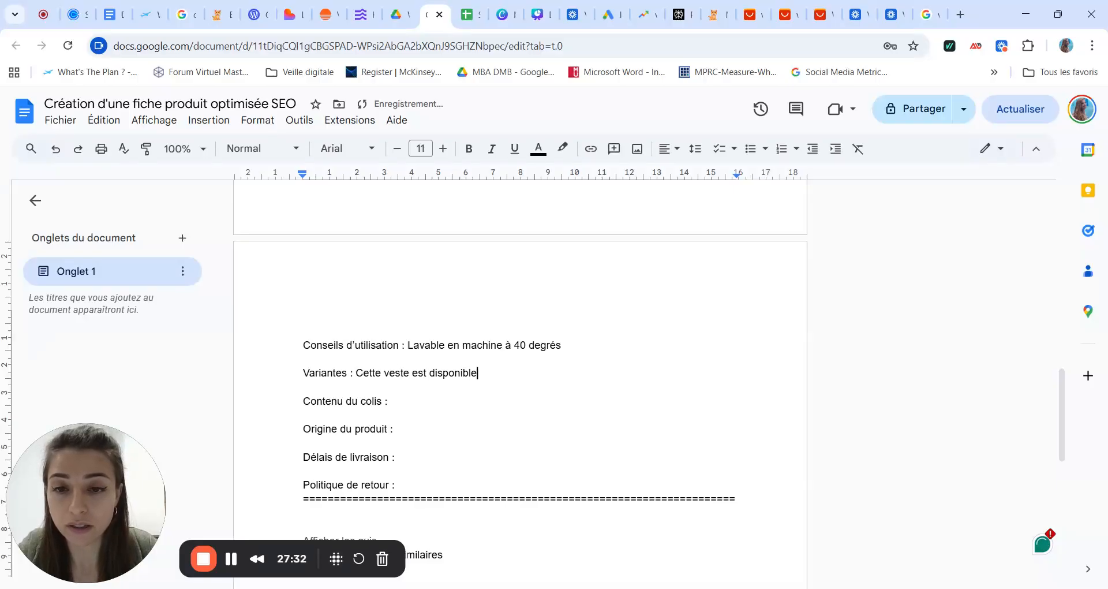
pyautogui.write(' e')
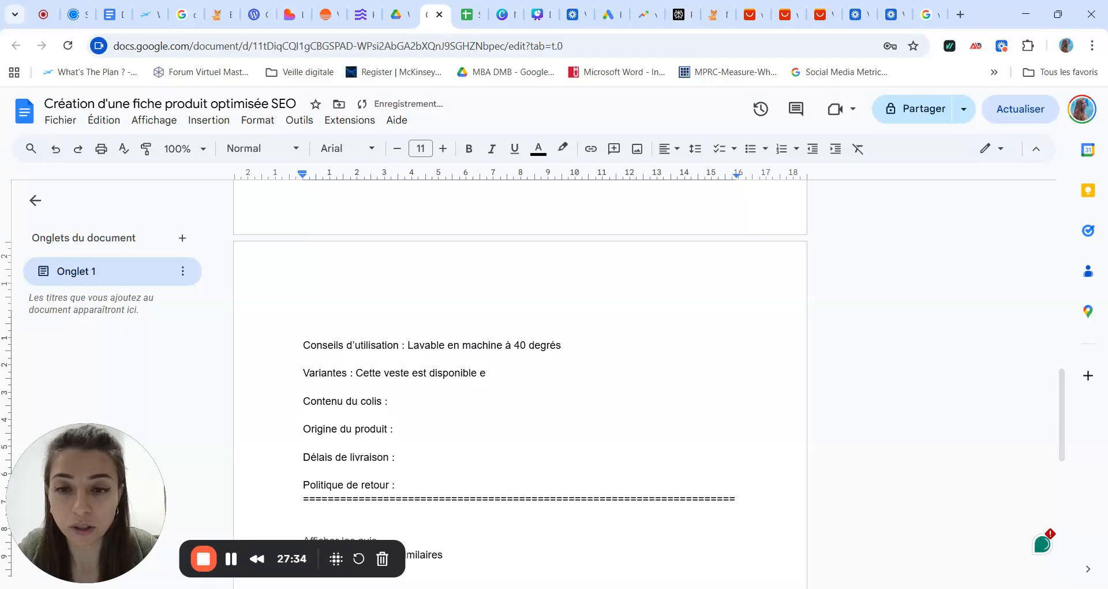
pyautogui.write('n 3 colori')
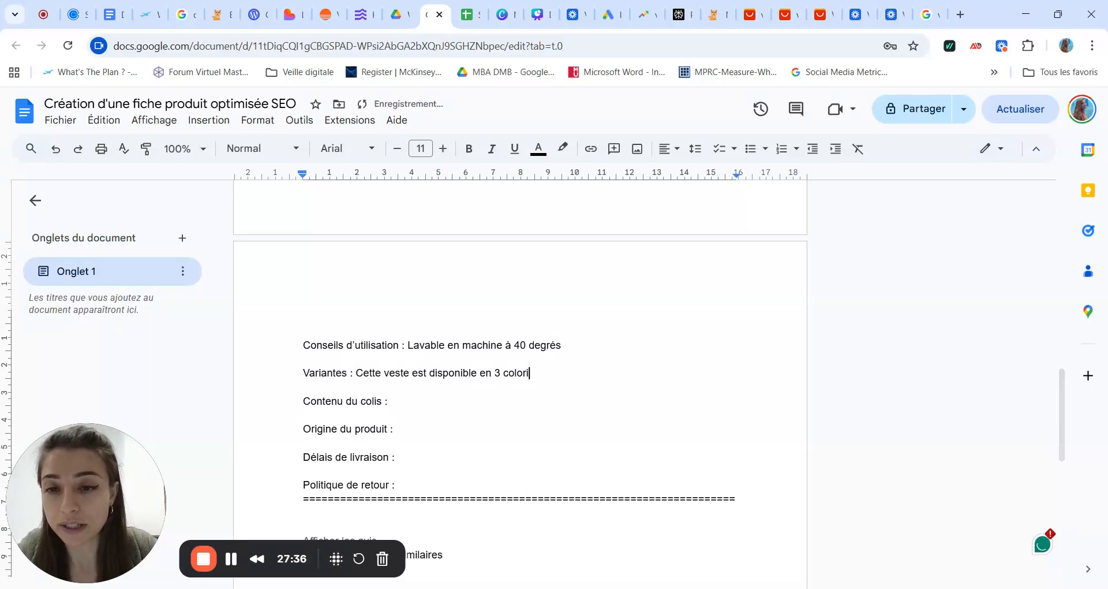
pyautogui.write('s')
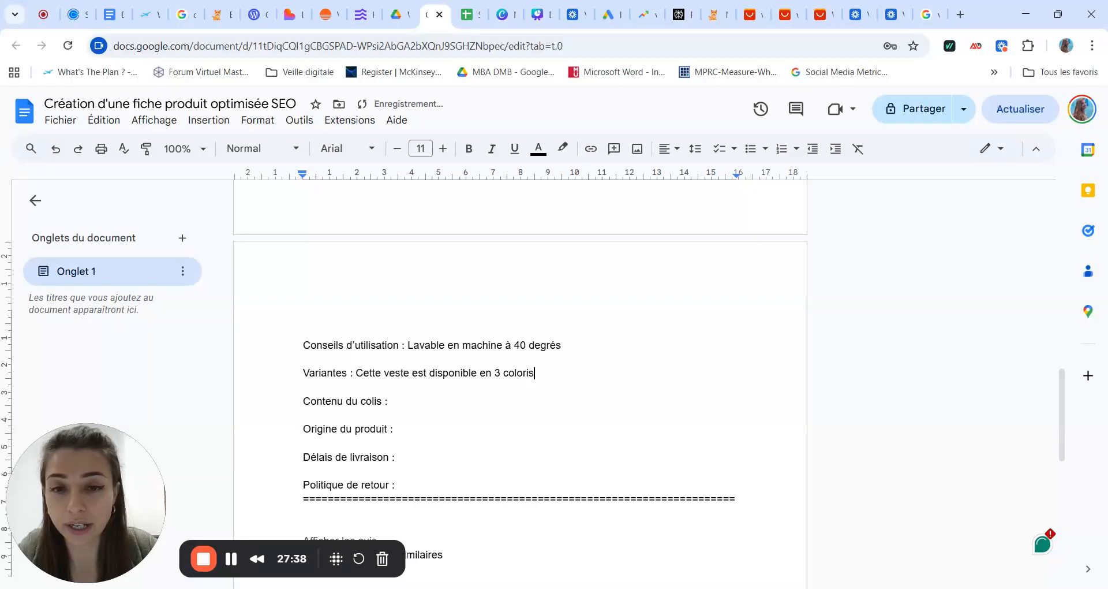
# - Complete the "Variantes" line with the sentence "Faites un petit tour dans la boutique pour trouver la collection 2026."
pyautogui.write('. ')
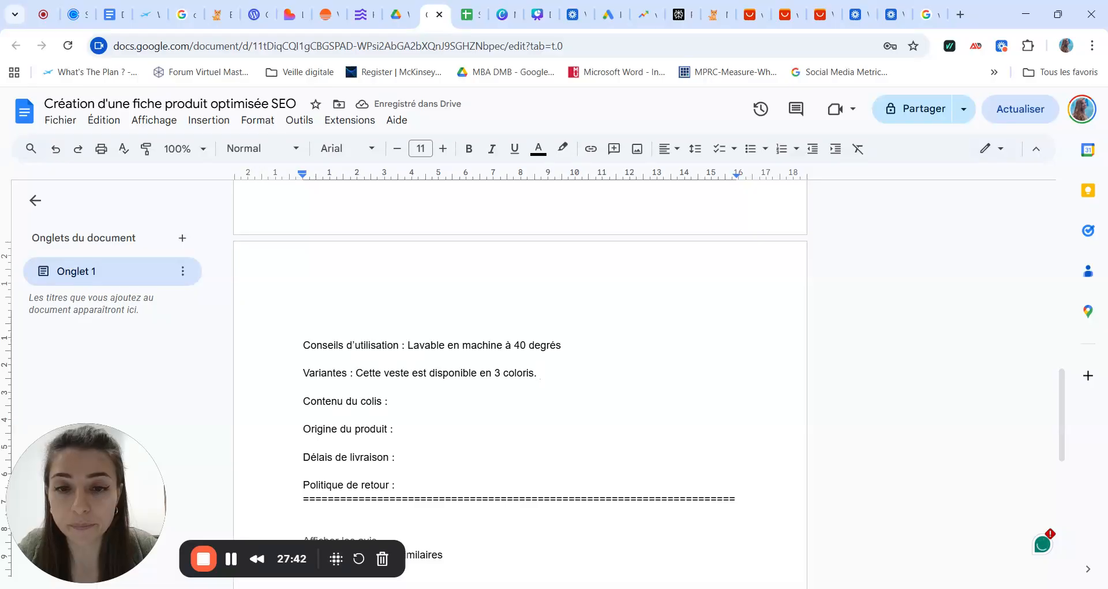
pyautogui.write('L')
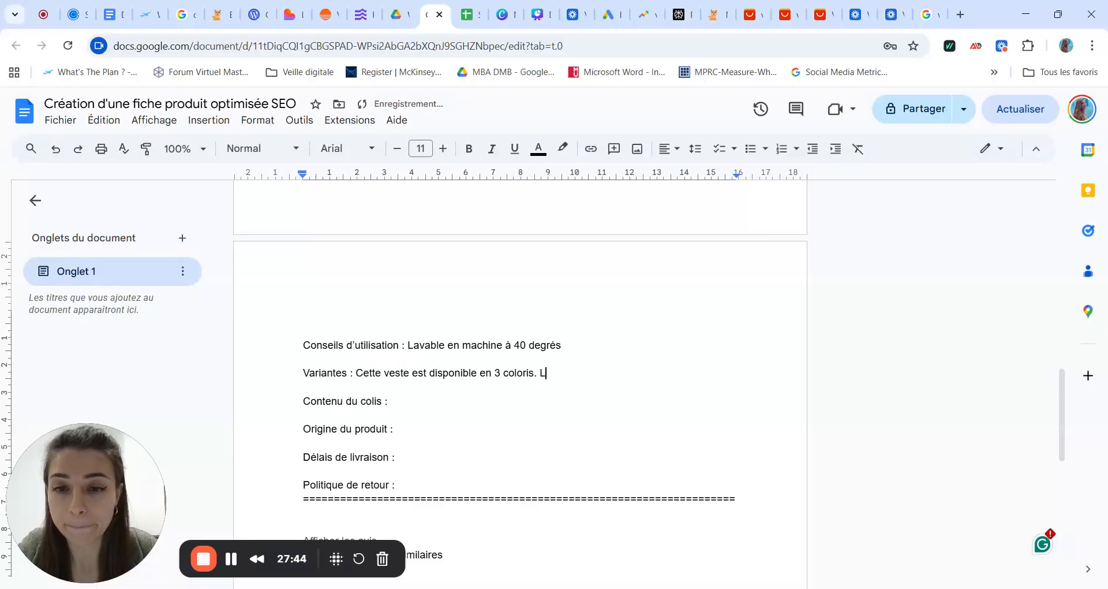
pyautogui.press('BackSpace')
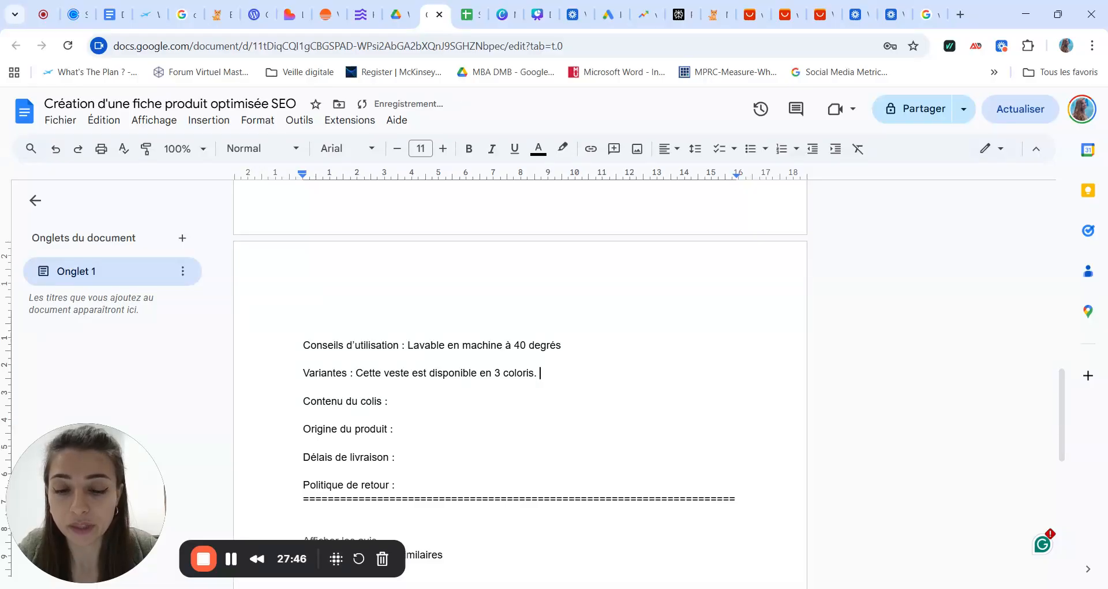
pyautogui.write('Faites un pet')
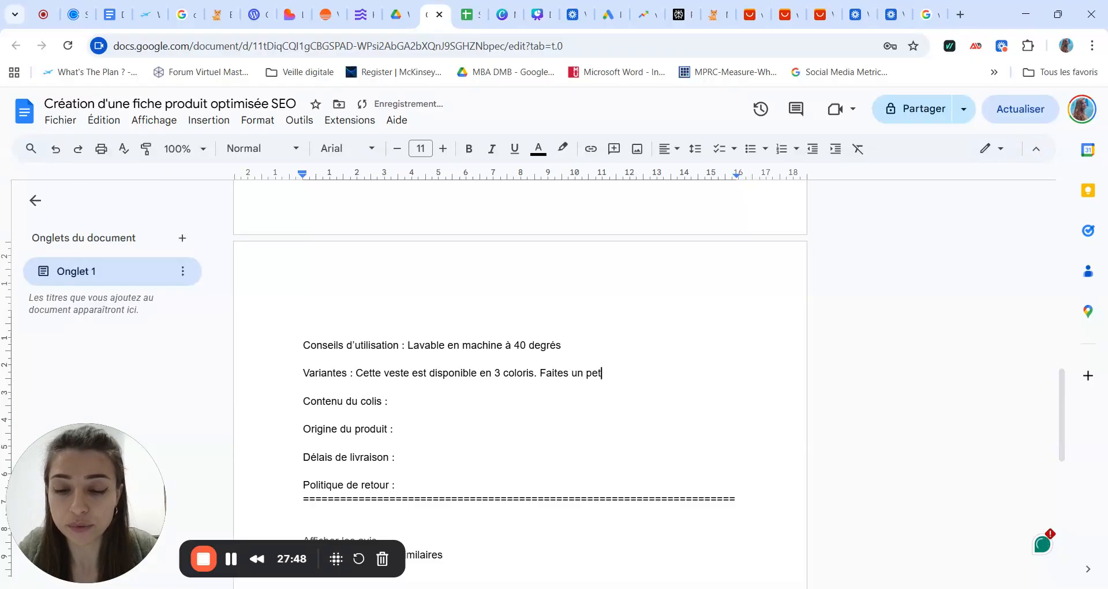
pyautogui.write('it tour dans la bouti')
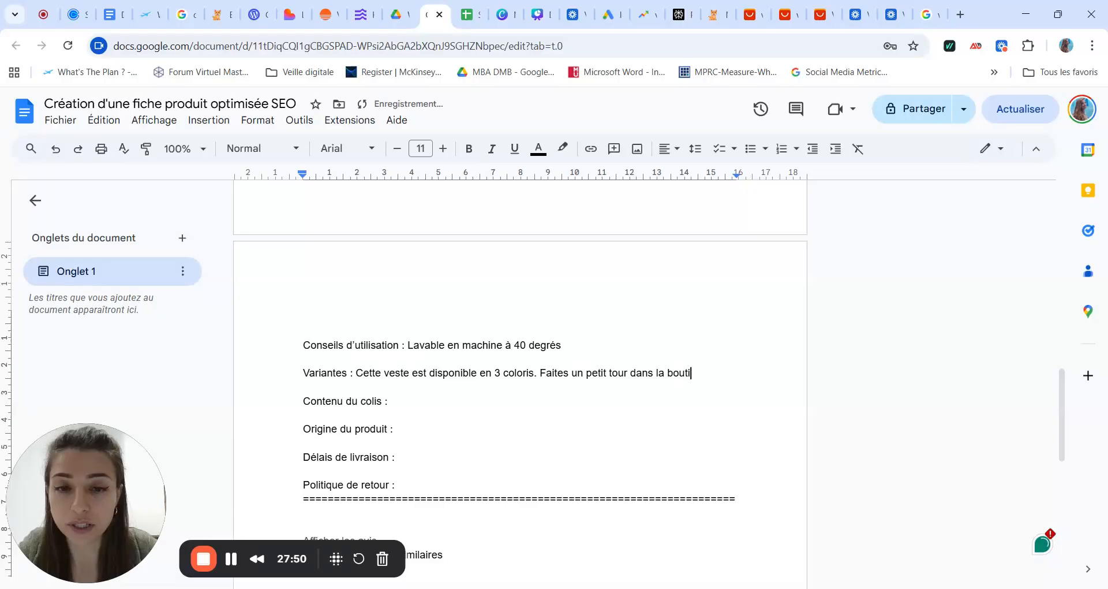
pyautogui.write('que pour trouver ')
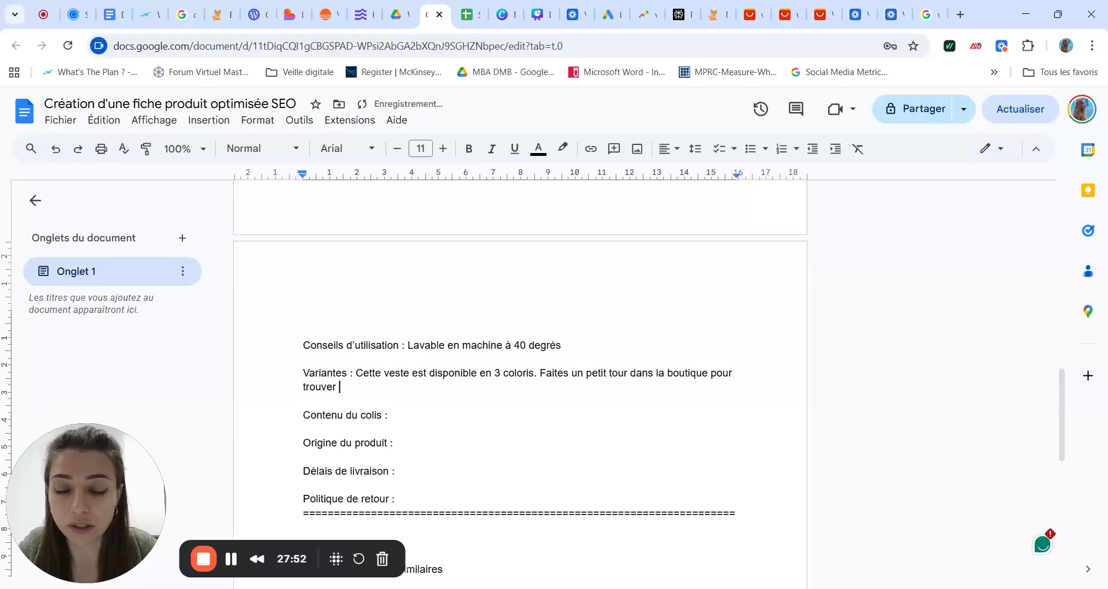
pyautogui.write('la ')
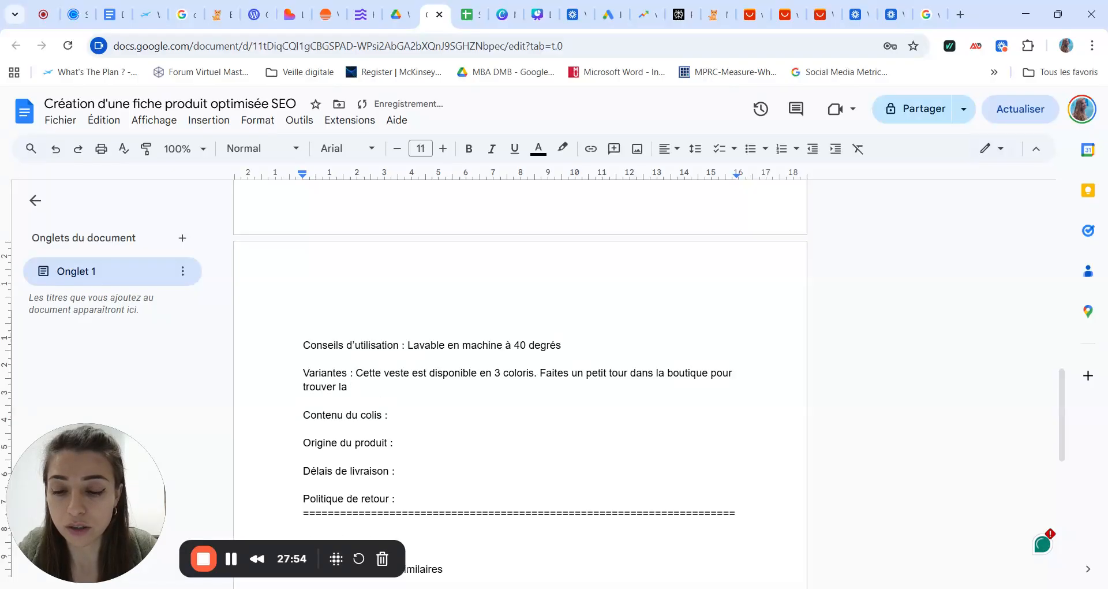
pyautogui.write('collection 2')
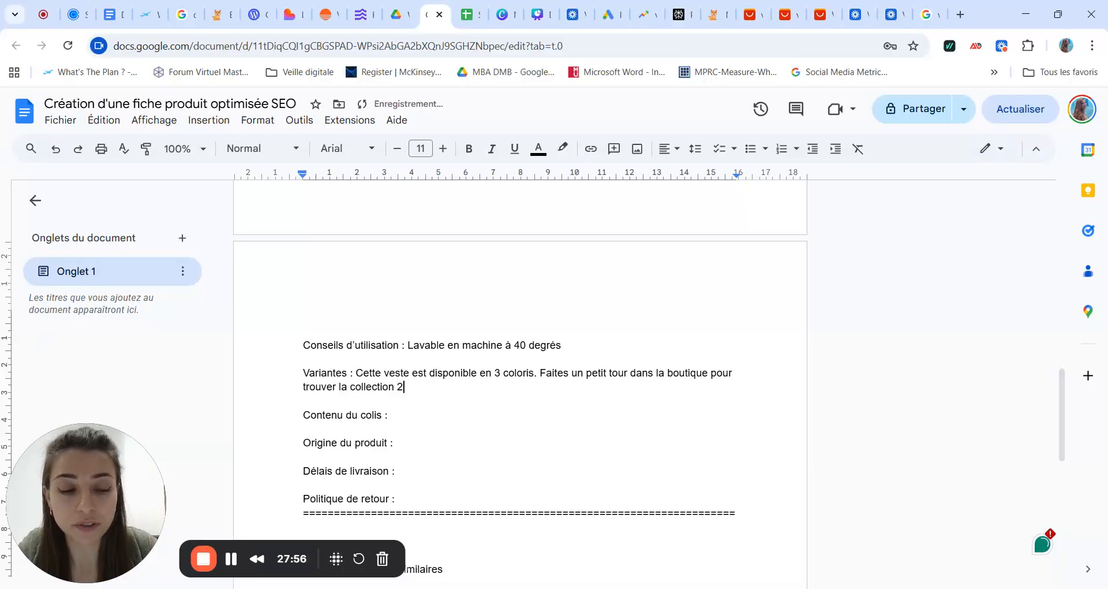
pyautogui.write('026.')
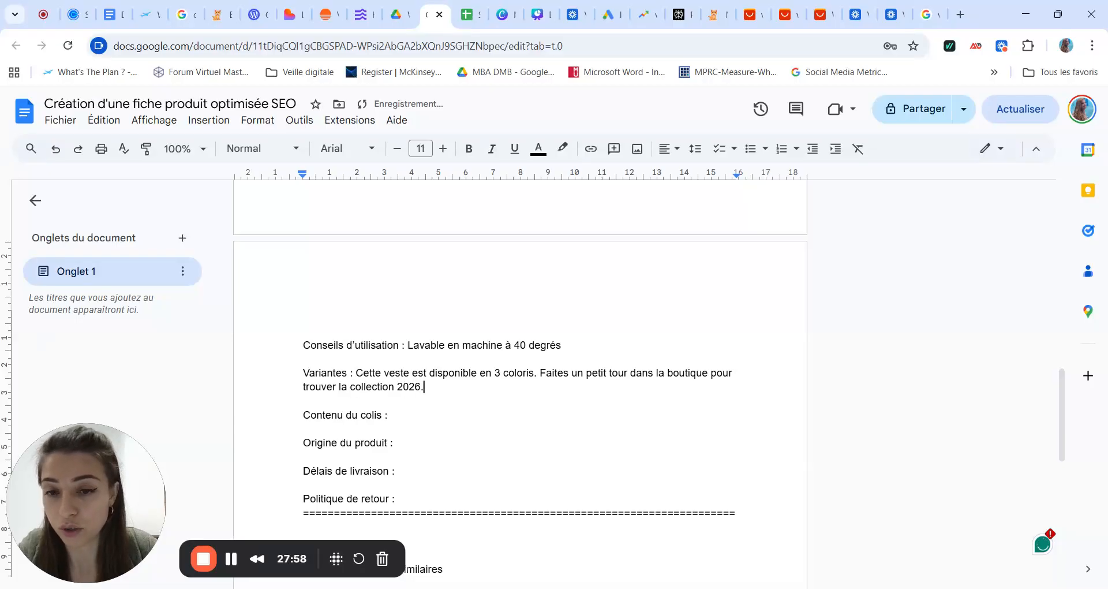
pyautogui.scroll(-1, 519, 381)
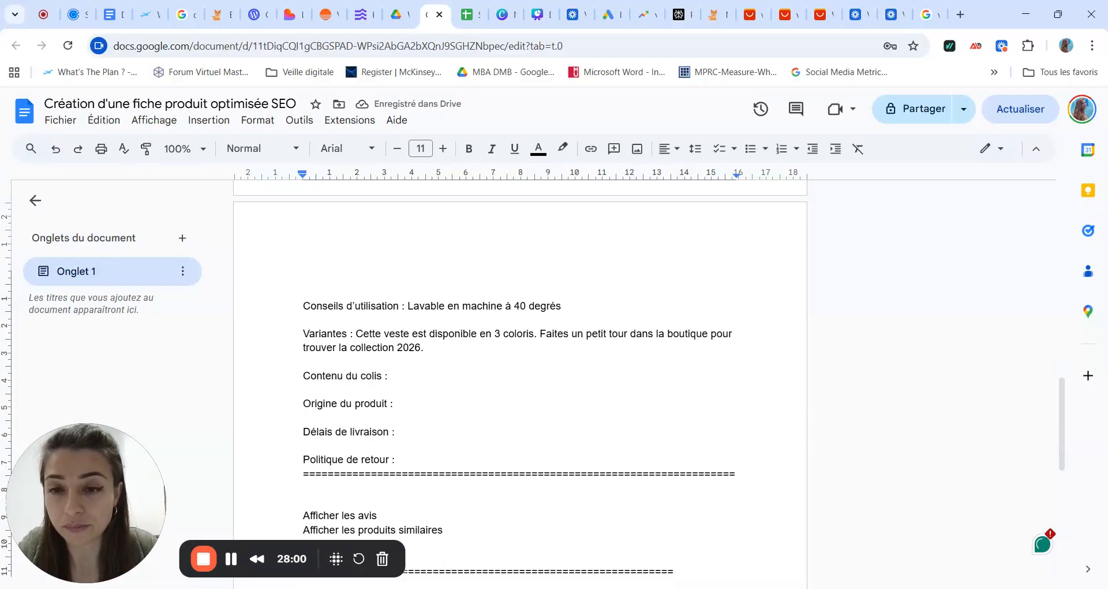
# - Fill in the "Contenu du colis" line with "1 veste" and the "Origine du produit" line with "Chine"
pyautogui.click(388, 375)
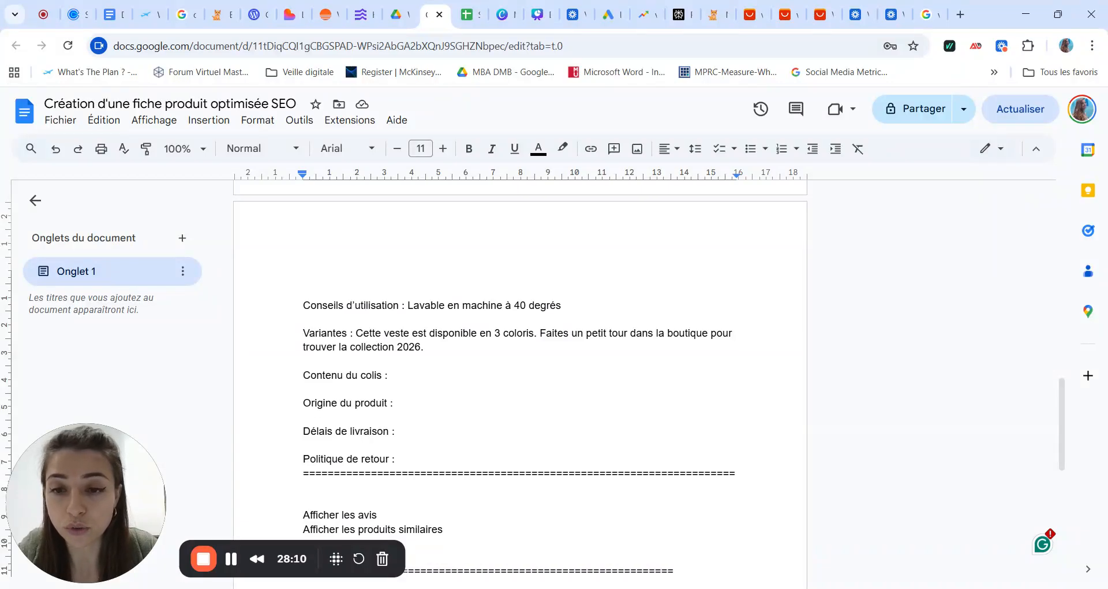
pyautogui.write('1 veste')
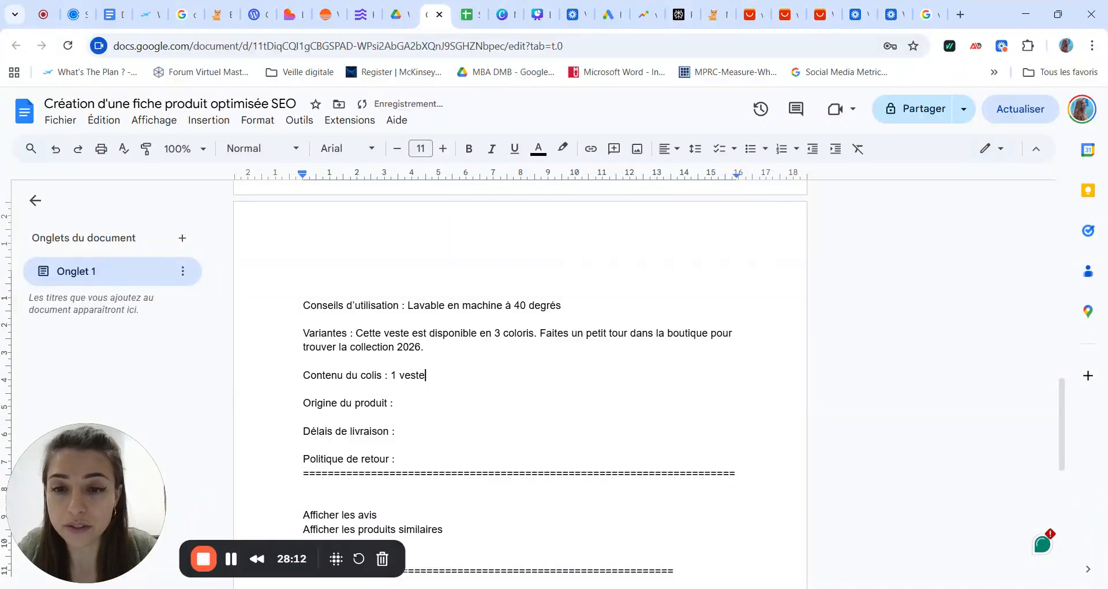
pyautogui.click(395, 403)
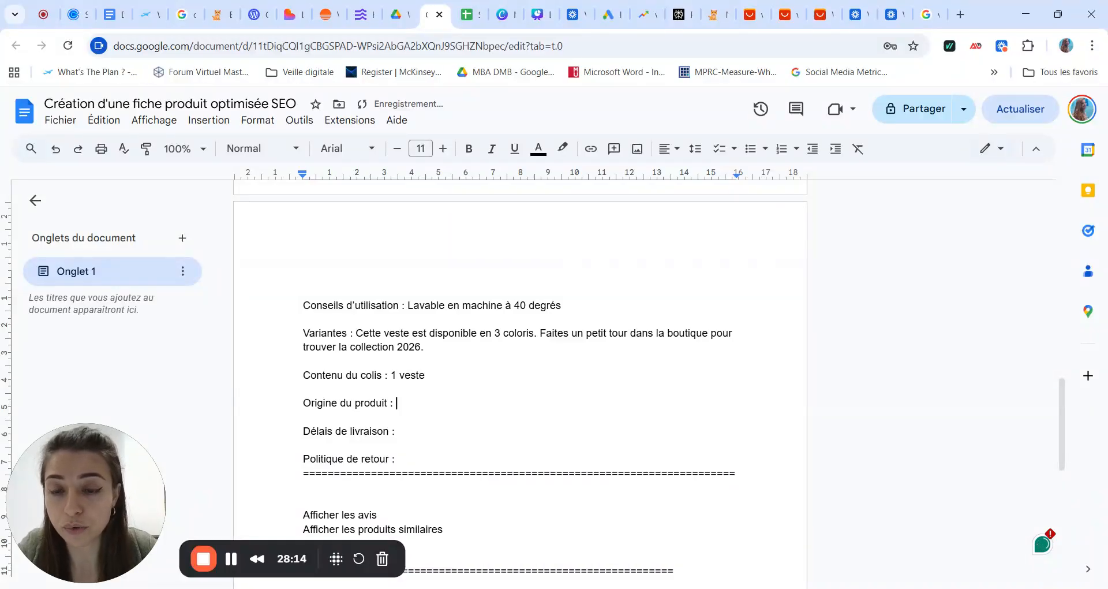
pyautogui.write('CHin')
pyautogui.press('BackSpace')
pyautogui.press('BackSpace')
pyautogui.press('BackSpace')
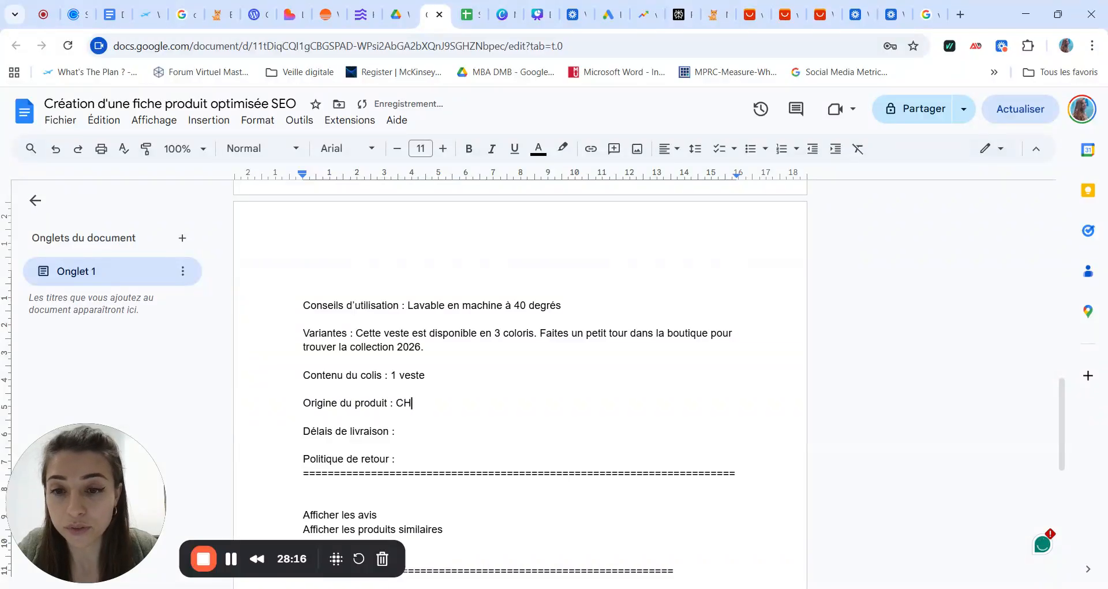
pyautogui.write('hine')
pyautogui.scroll(-1, 396, 401)
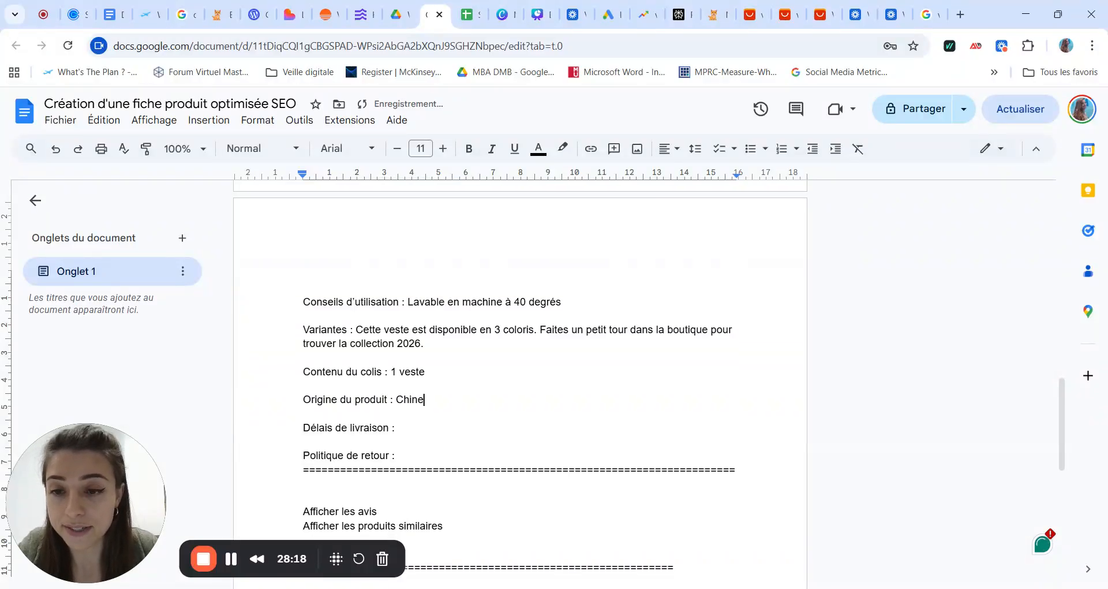
# - Fill in the "Délais de livraison" line with "5-10 jours" and look at the "Politique de retour" line
pyautogui.click(396, 400)
pyautogui.write('5-10 jours')
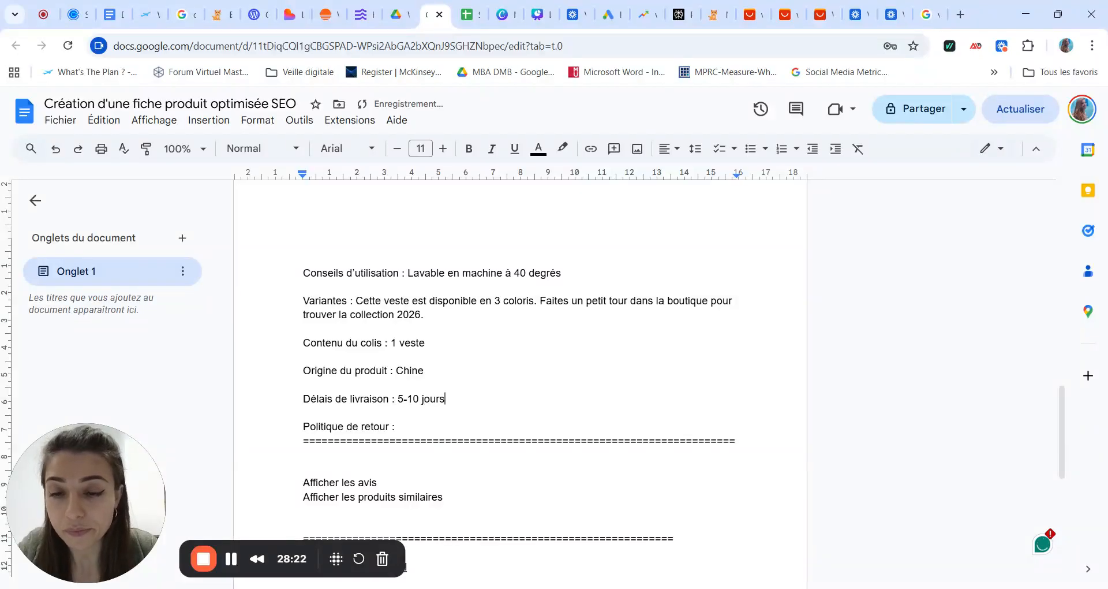
pyautogui.click(399, 427)
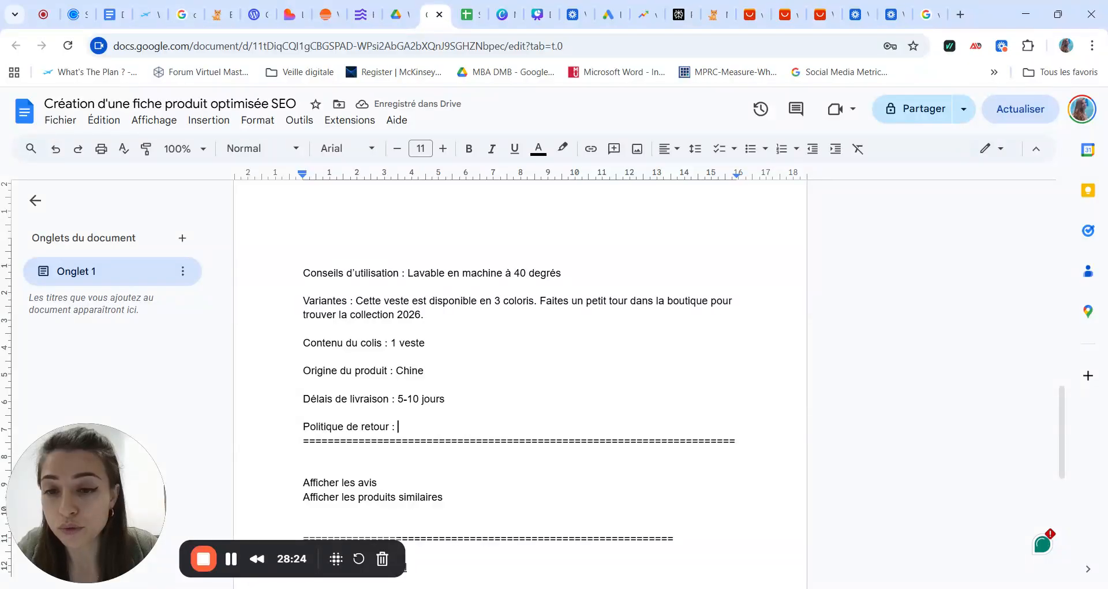
pyautogui.moveTo(389, 426); pyautogui.dragTo(303, 426)
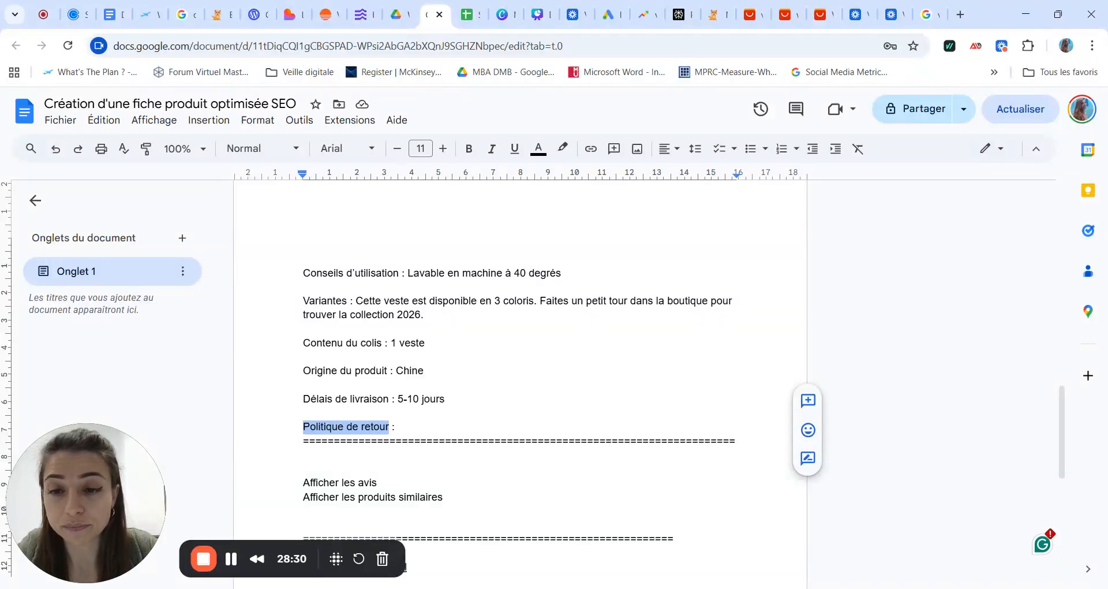
pyautogui.press('End')
# - Review the "Afficher les avis" and "Afficher les produits similaires" lines and the "Prompt Perplexity AI" heading at the document's end
pyautogui.scroll(-2, 406, 567)
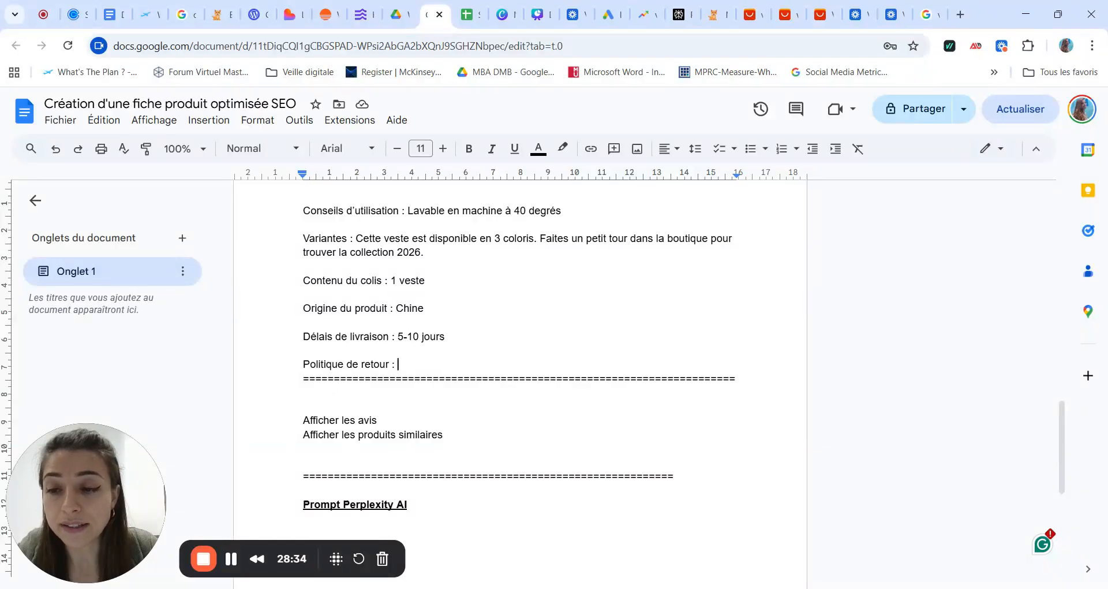
pyautogui.hotkey('shift', 'Home')
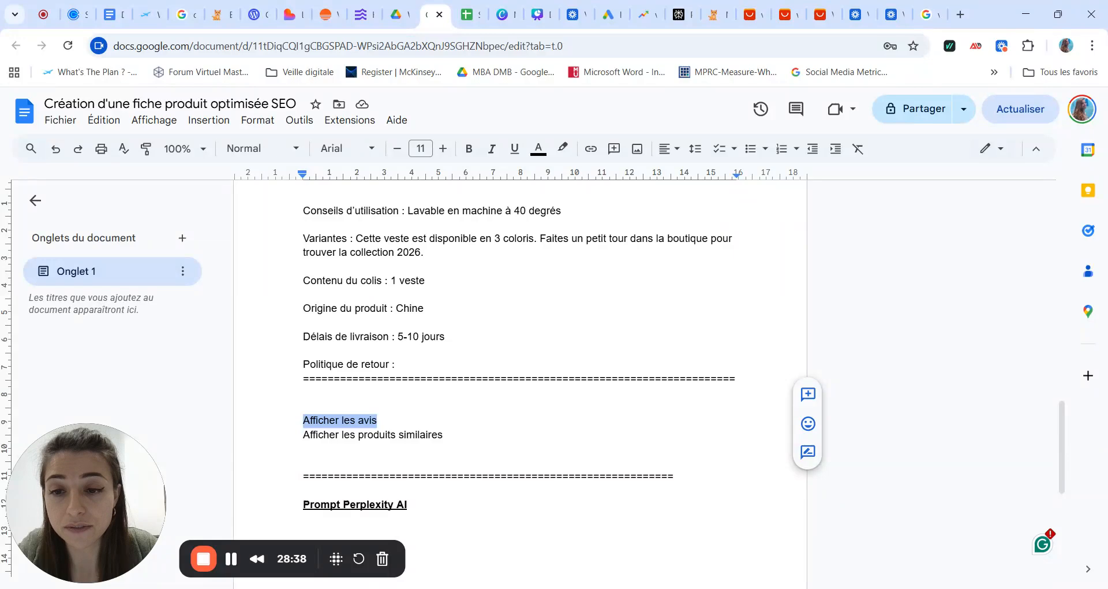
pyautogui.press('Down')
pyautogui.press('End')
pyautogui.hotkey('ctrl', 'shift', 'Left')
pyautogui.hotkey('ctrl', 'shift', 'Left')
pyautogui.hotkey('ctrl', 'shift', 'Left')
pyautogui.hotkey('ctrl', 'shift', 'Left')
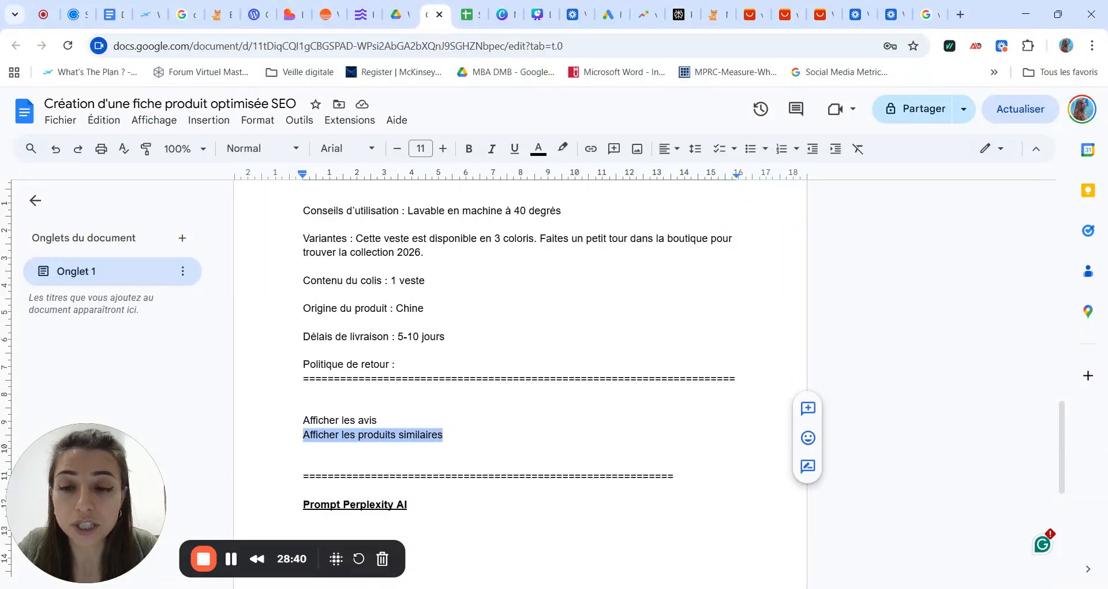
pyautogui.press('Right')
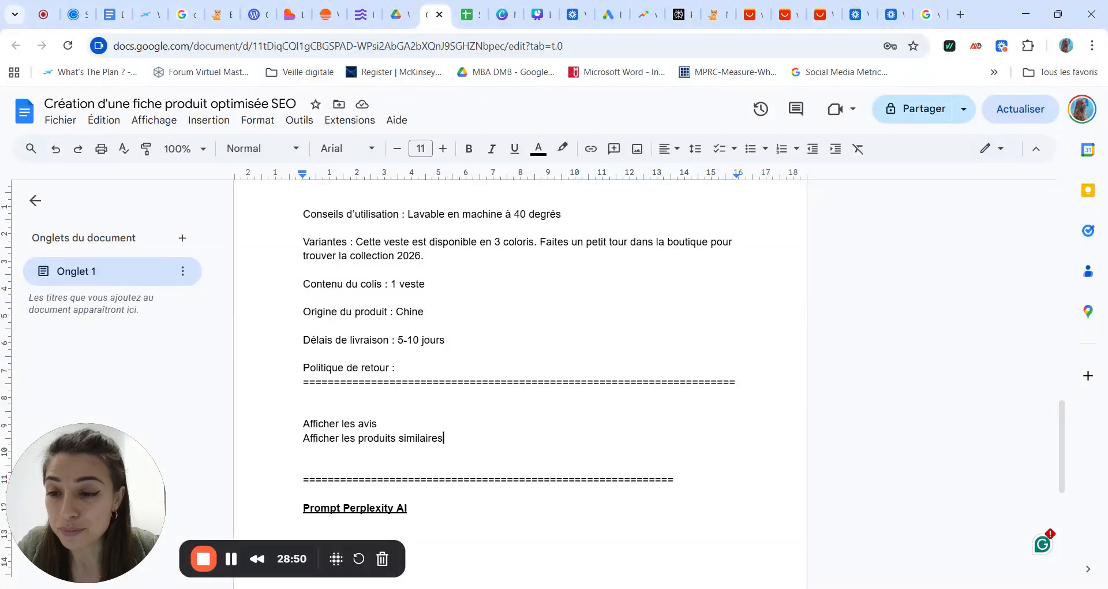
pyautogui.scroll(-1, 519, 346)
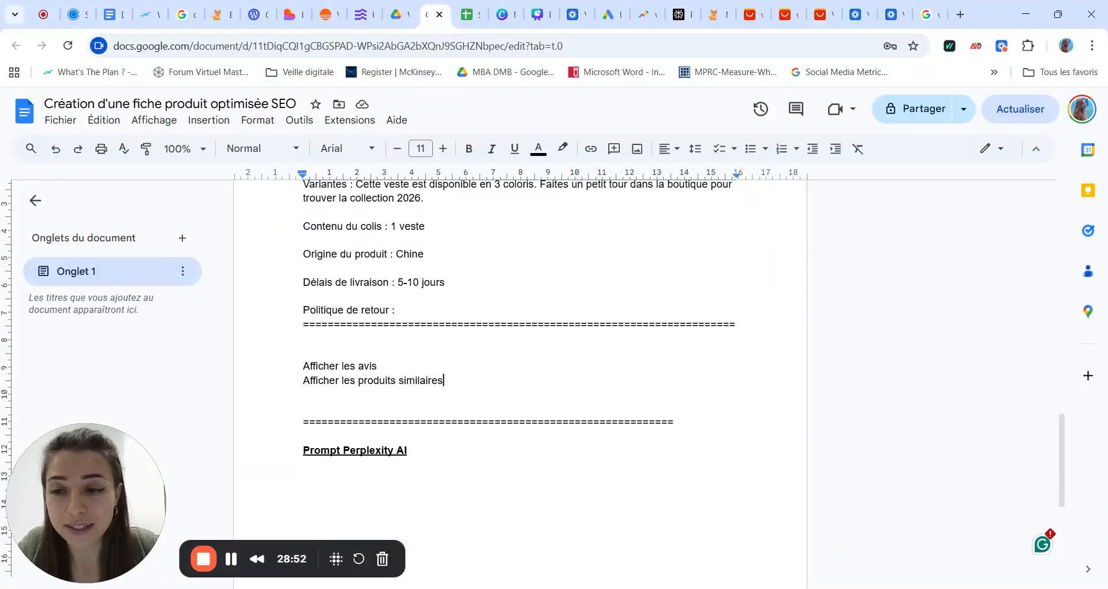
pyautogui.scroll(-2, 520, 346)
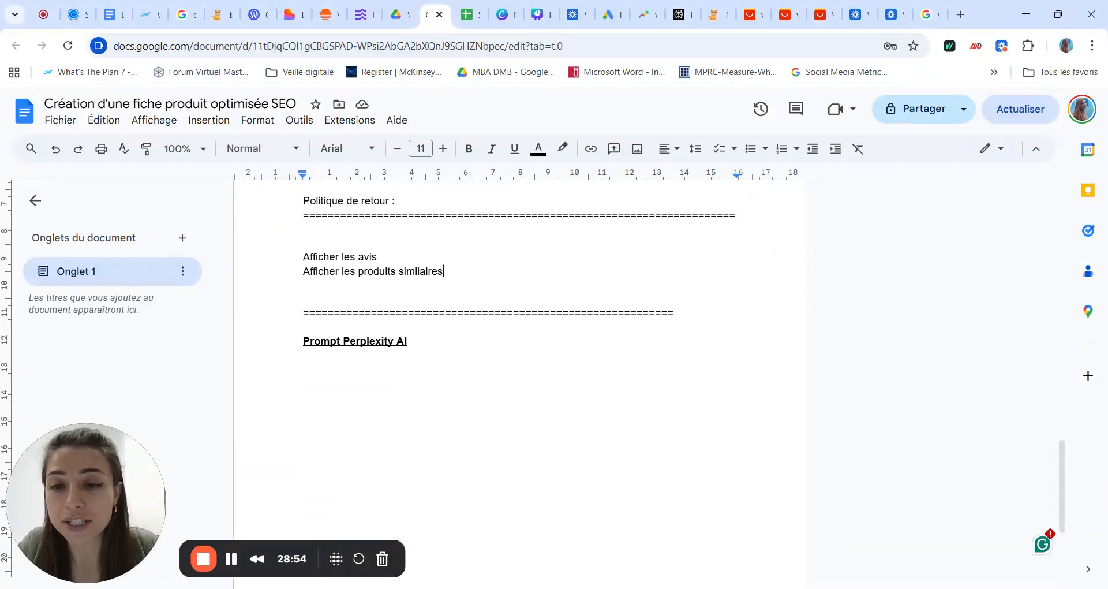
pyautogui.moveTo(412, 341); pyautogui.dragTo(303, 341)
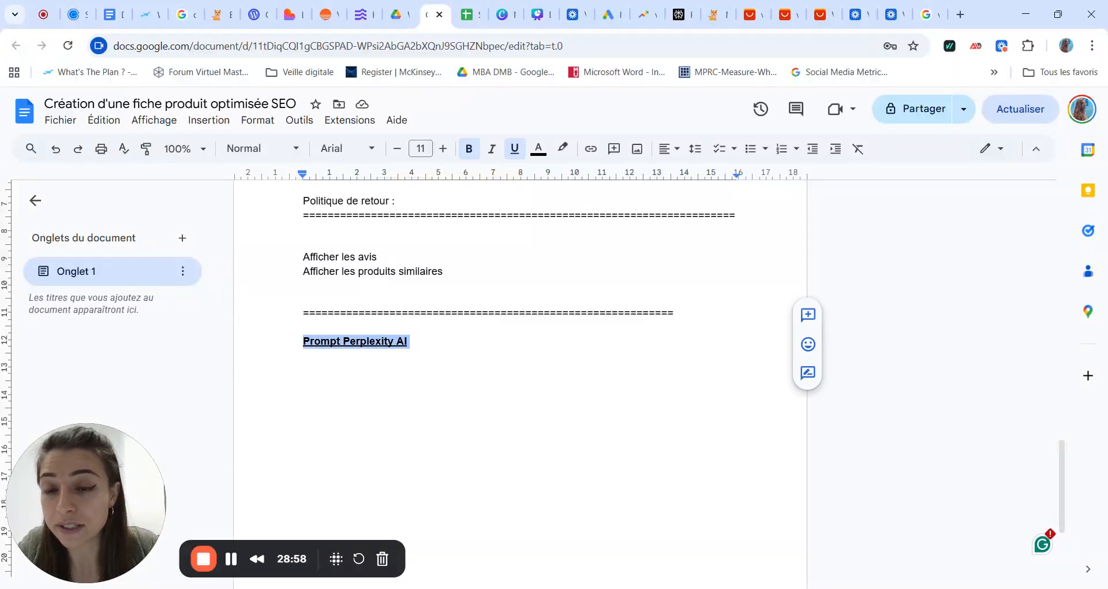
# - Copy the "Mot clé principal" and "Mots clés secondaires" lines from the document's start and paste them on a new line below the "Prompt Perplexity AI" heading
pyautogui.click(409, 341)
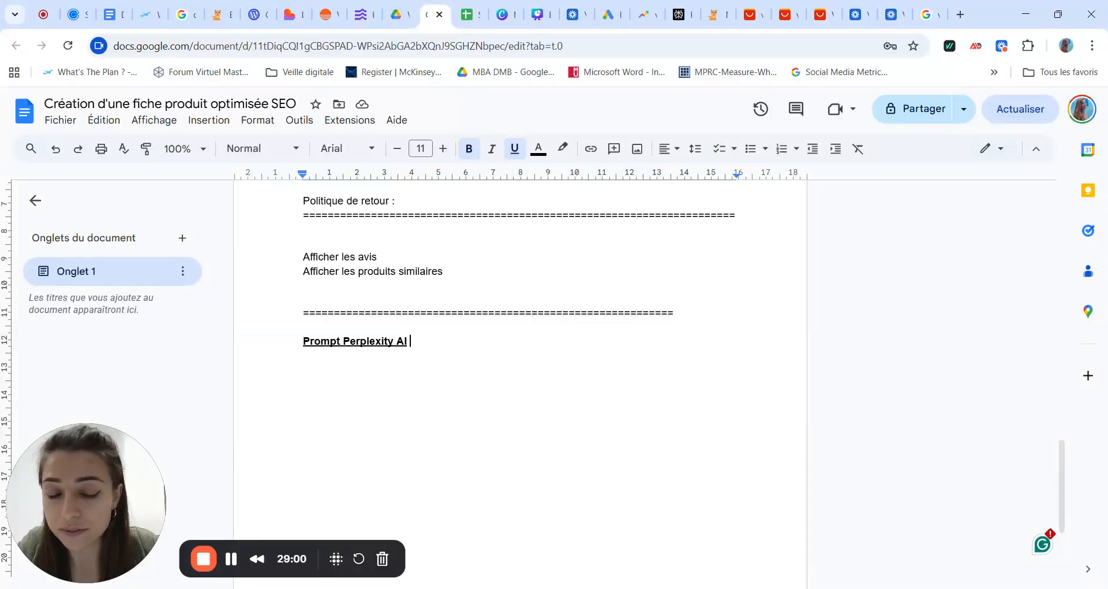
pyautogui.press('Return')
pyautogui.press('Return')
pyautogui.scroll(-1, 520, 346)
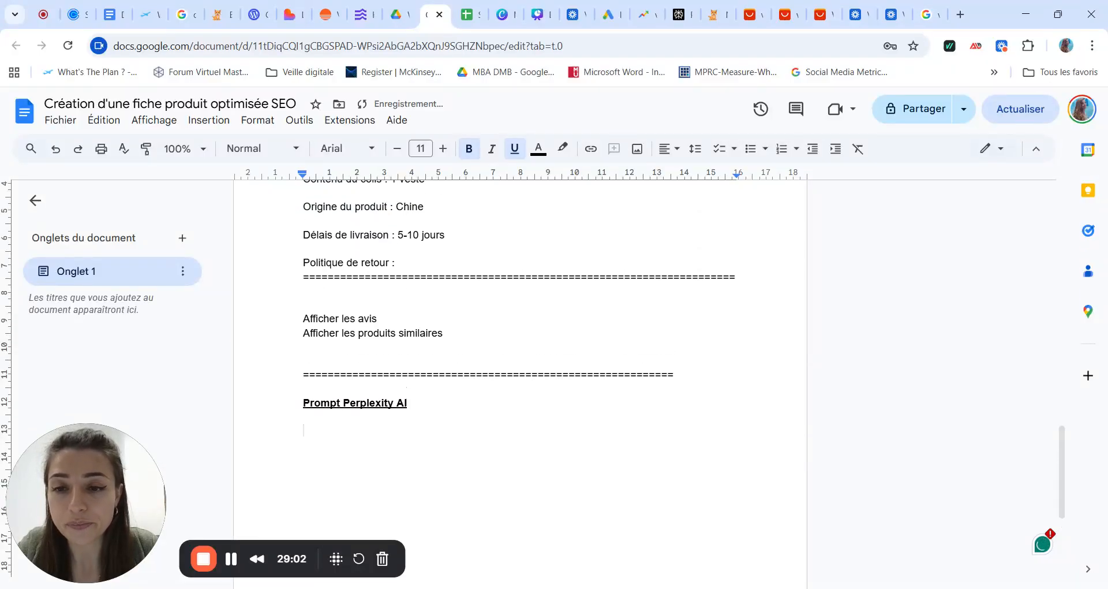
pyautogui.scroll(9, 519, 381)
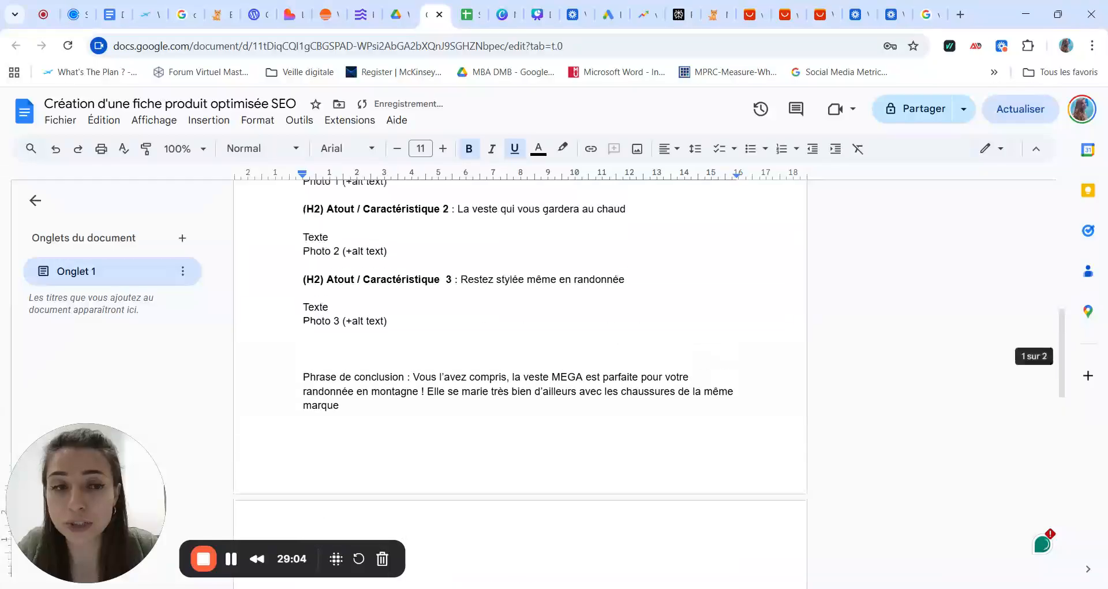
pyautogui.scroll(15, 519, 381)
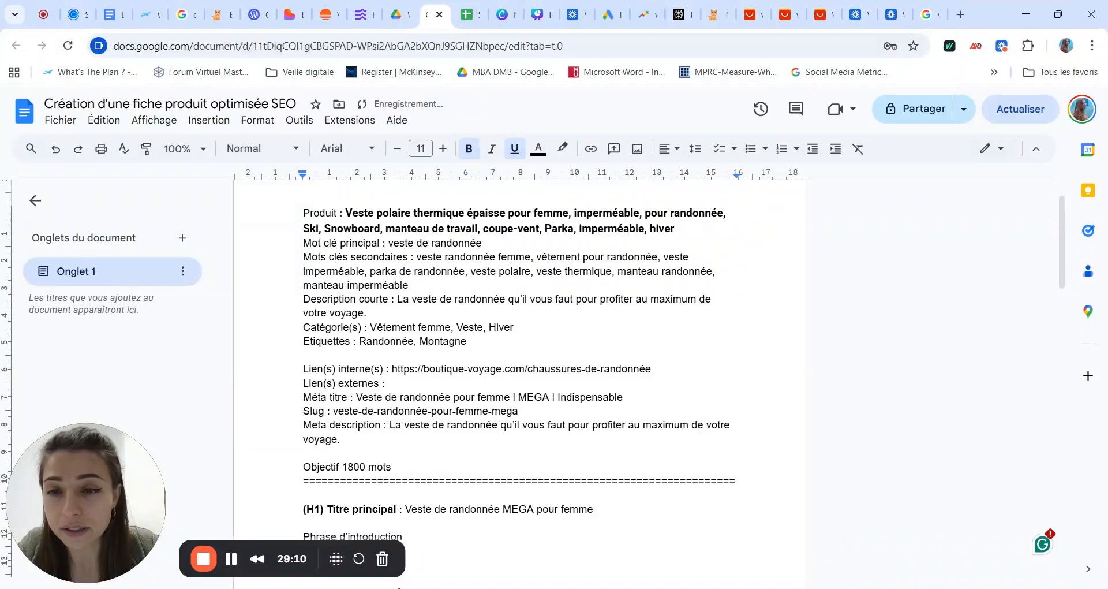
pyautogui.moveTo(303, 242); pyautogui.dragTo(408, 284)
pyautogui.hotkey('ctrl', 'c')
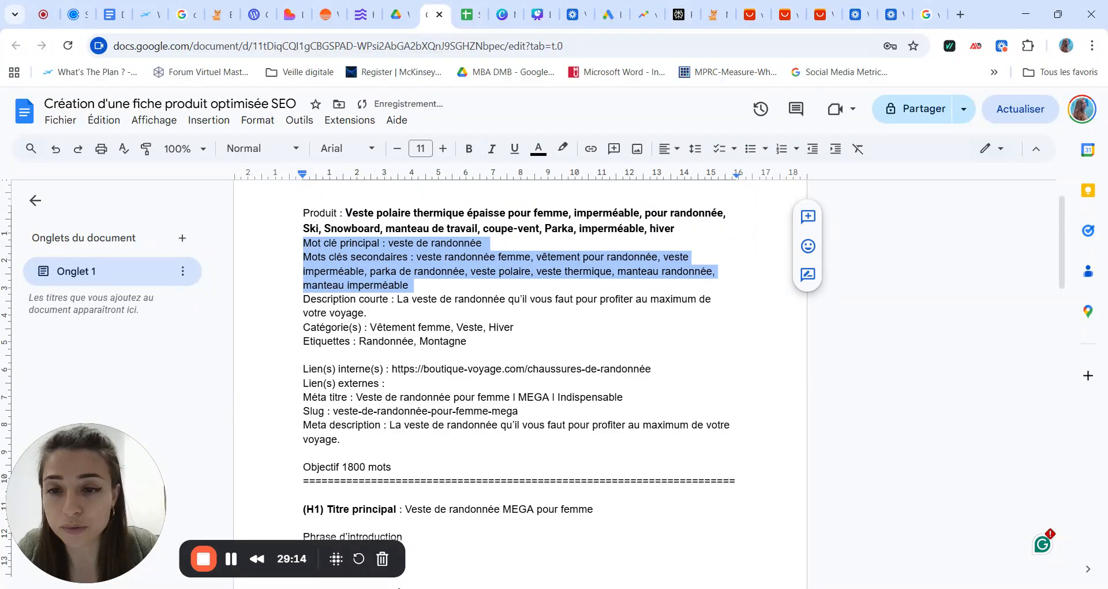
pyautogui.scroll(-5, 519, 375)
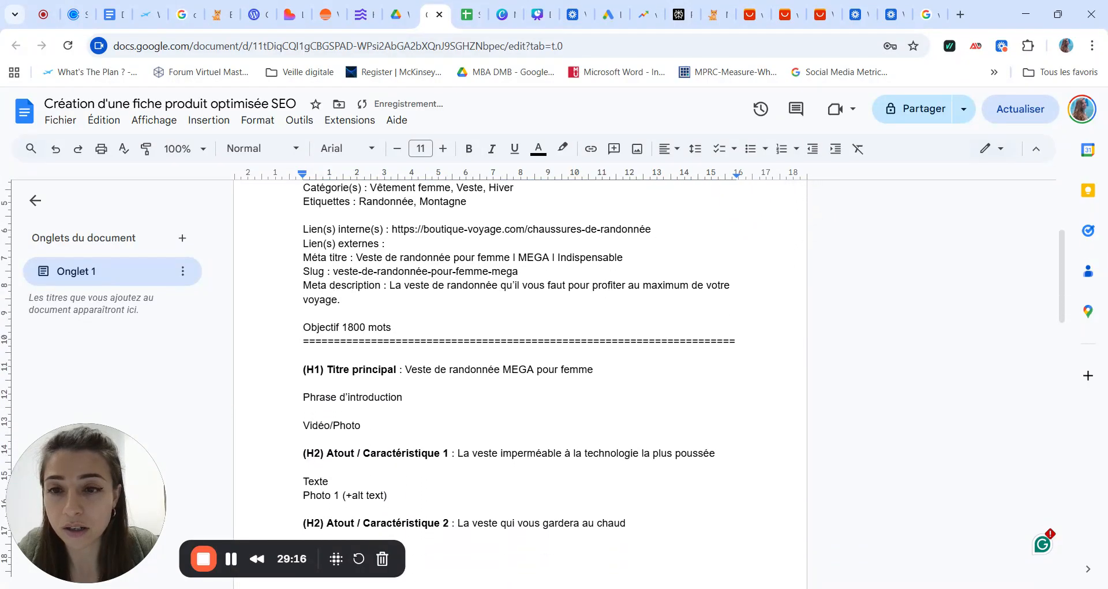
pyautogui.scroll(-7, 520, 375)
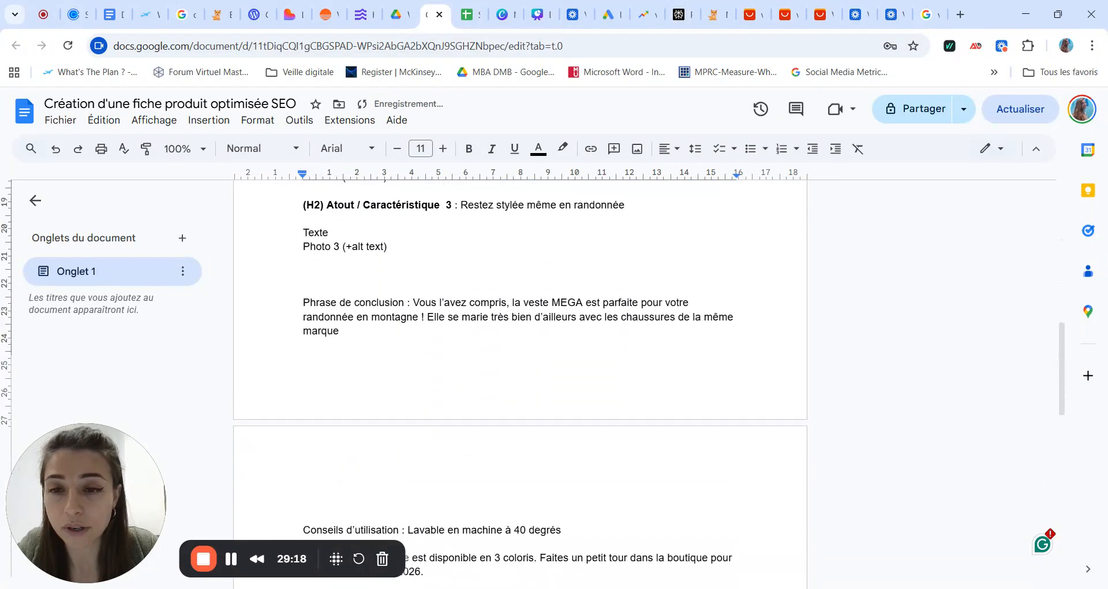
pyautogui.scroll(-8, 519, 376)
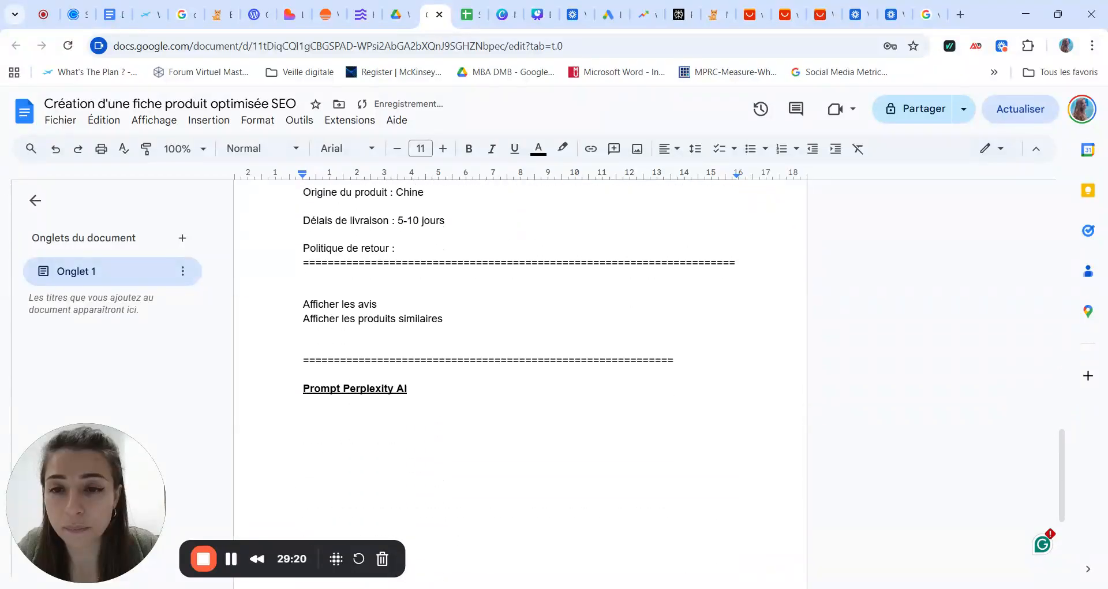
pyautogui.click(304, 416)
pyautogui.press('Return')
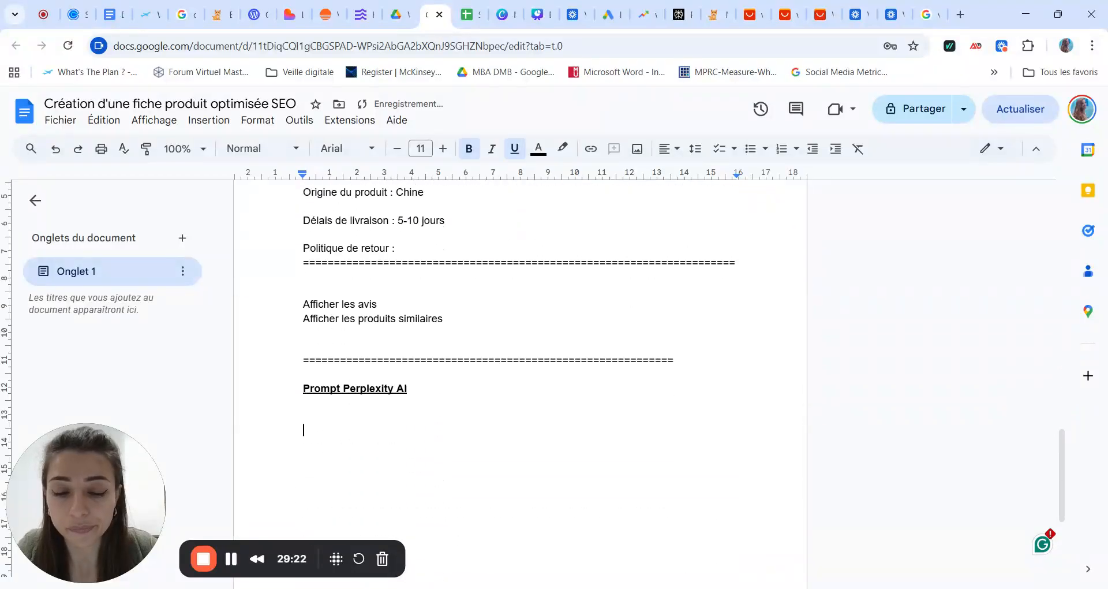
pyautogui.hotkey('ctrl', 'v')
pyautogui.scroll(5, 519, 376)
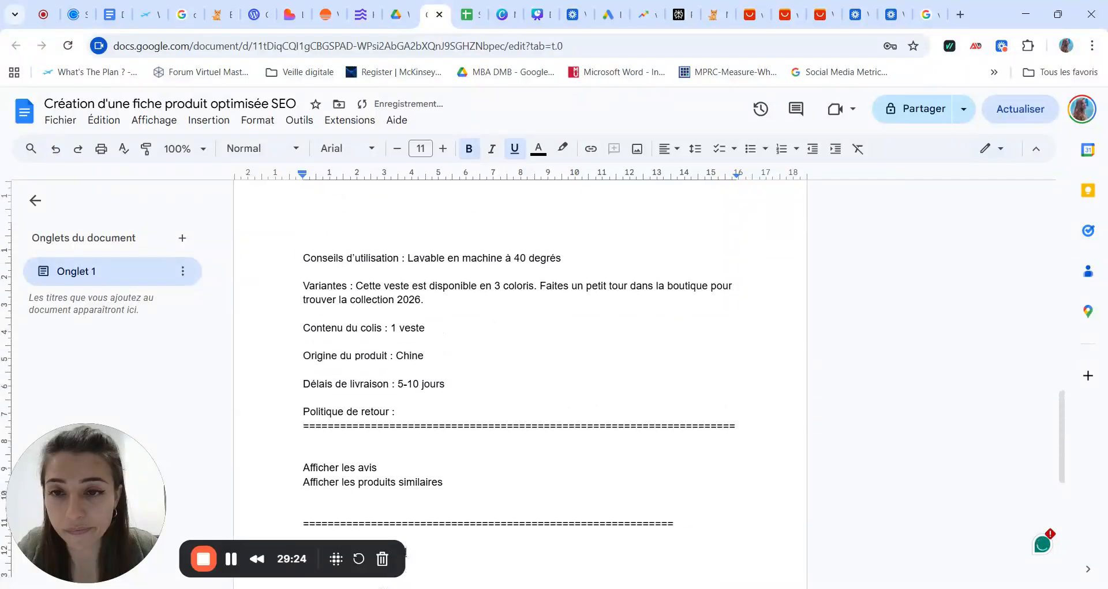
# - Copy "Titre principal : Veste de randonnée MEGA pour femme" from the H1 line and paste it above "Mot clé principal" in the Perplexity prompt
pyautogui.scroll(7, 520, 375)
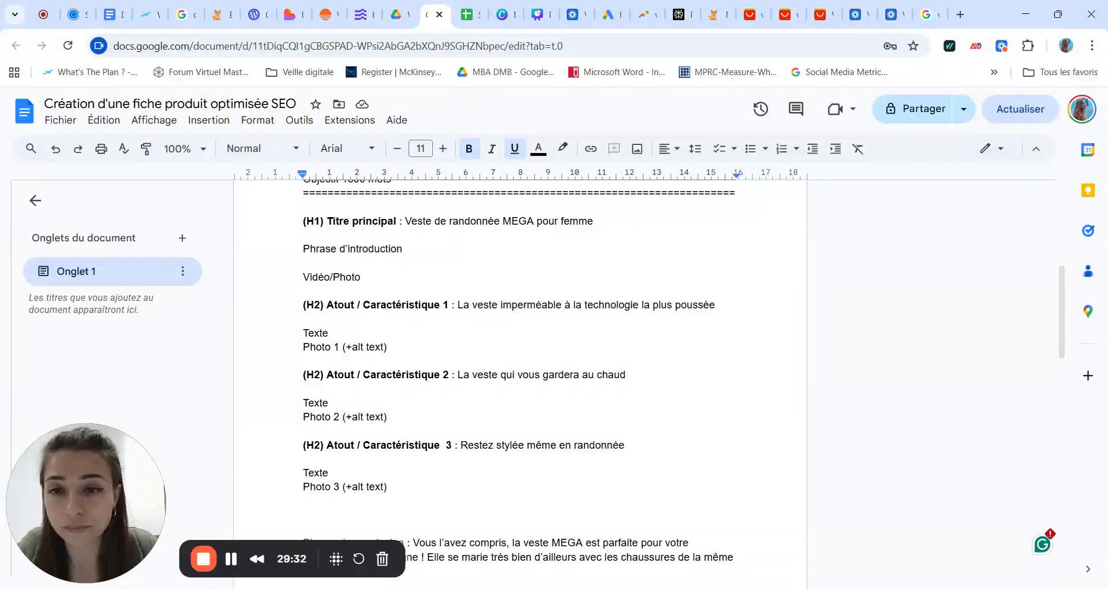
pyautogui.moveTo(595, 222); pyautogui.dragTo(327, 222)
pyautogui.hotkey('ctrl', 'c')
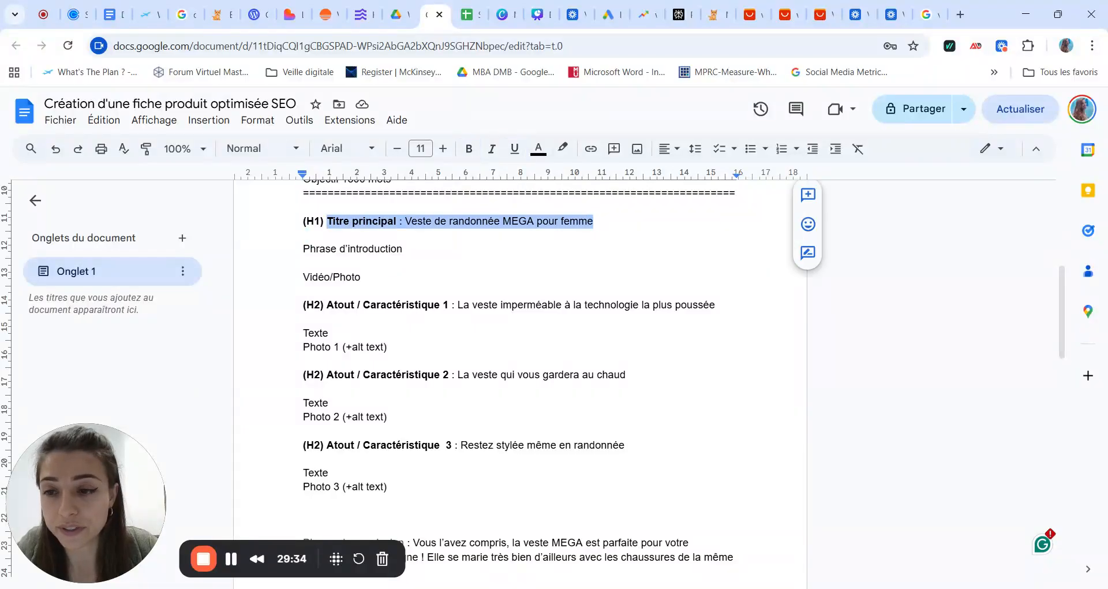
pyautogui.scroll(-10, 519, 375)
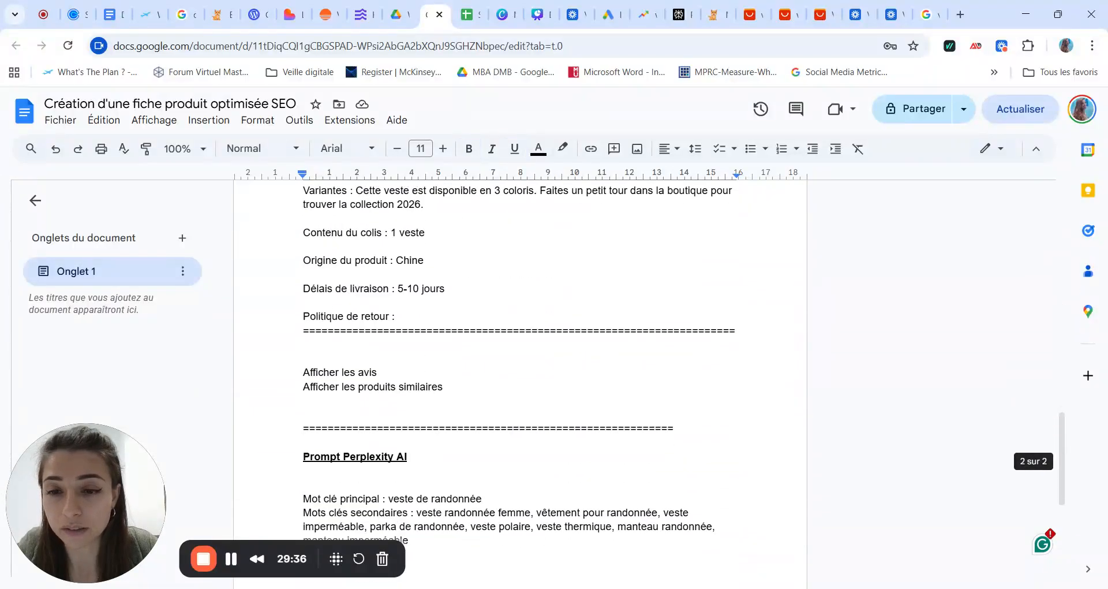
pyautogui.scroll(-2, 519, 375)
pyautogui.click(305, 373)
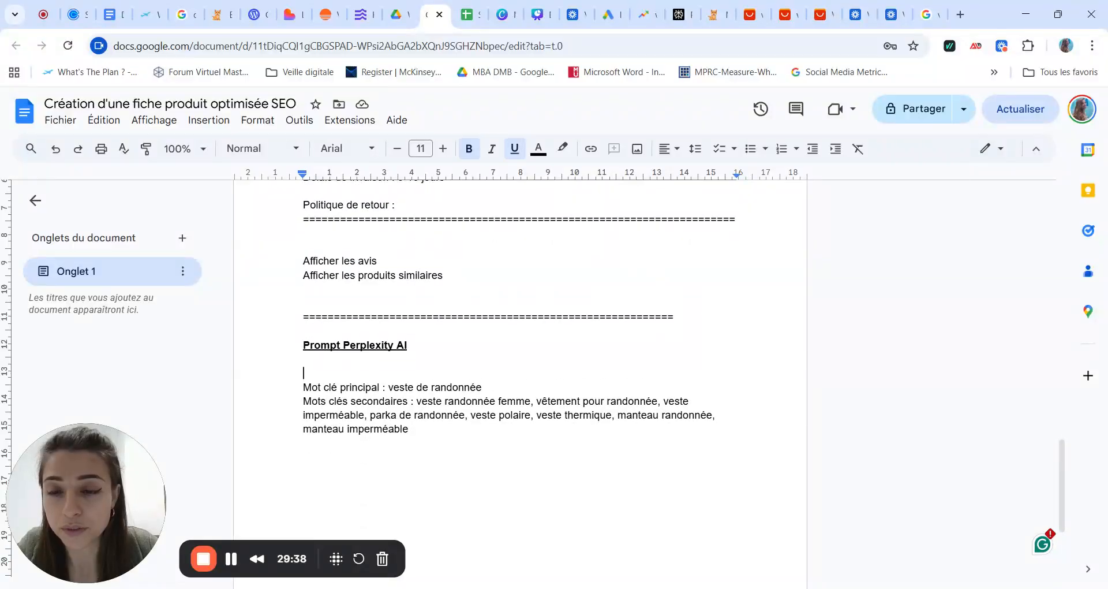
pyautogui.hotkey('ctrl', 'v')
# - Add a "Premier H2 :" line below the prompt's secondary keywords, with the copied heading "La veste imperméable à la technologie la plus poussée"
pyautogui.scroll(8, 519, 375)
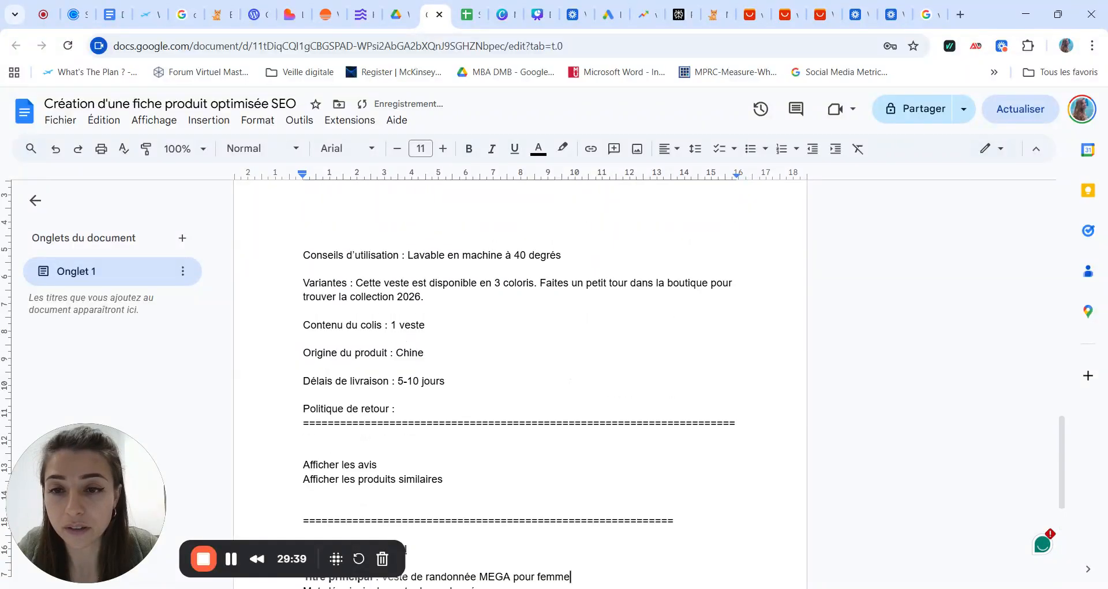
pyautogui.scroll(4, 520, 375)
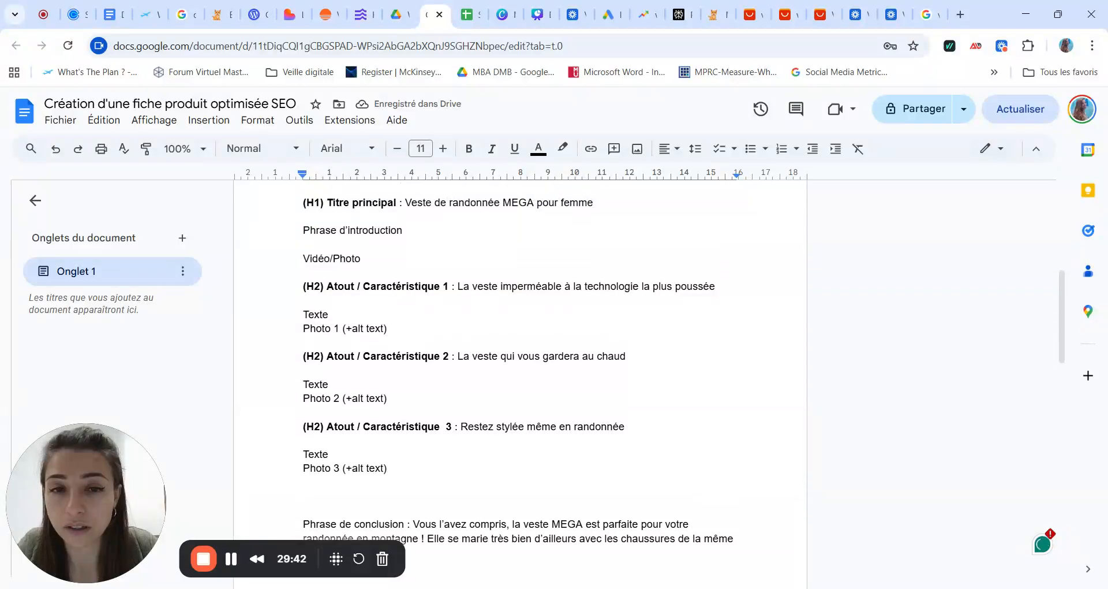
pyautogui.moveTo(716, 286); pyautogui.dragTo(327, 286)
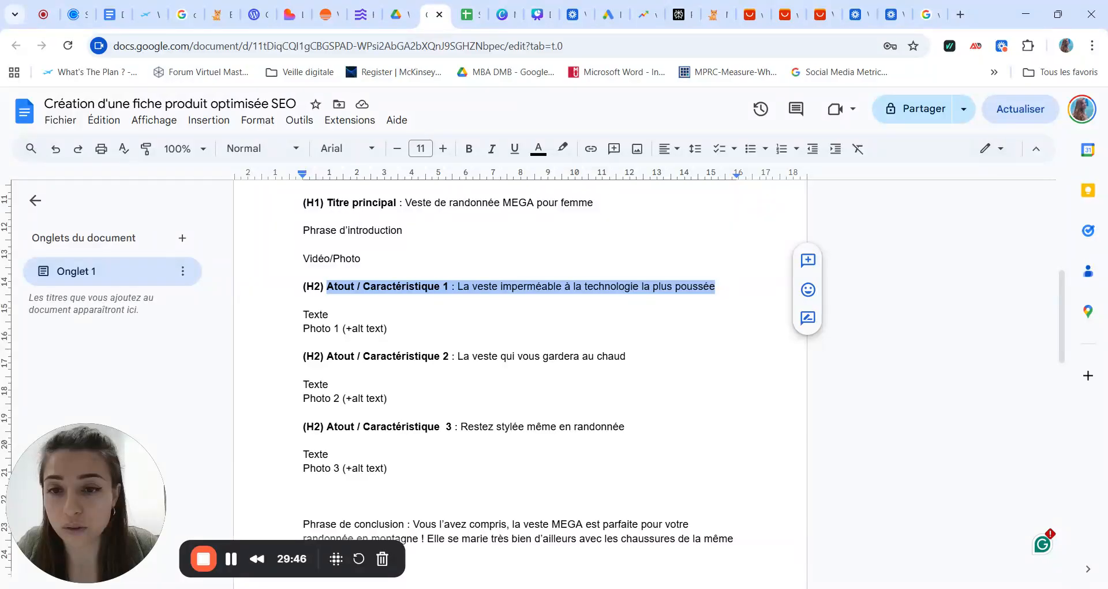
pyautogui.click(458, 286)
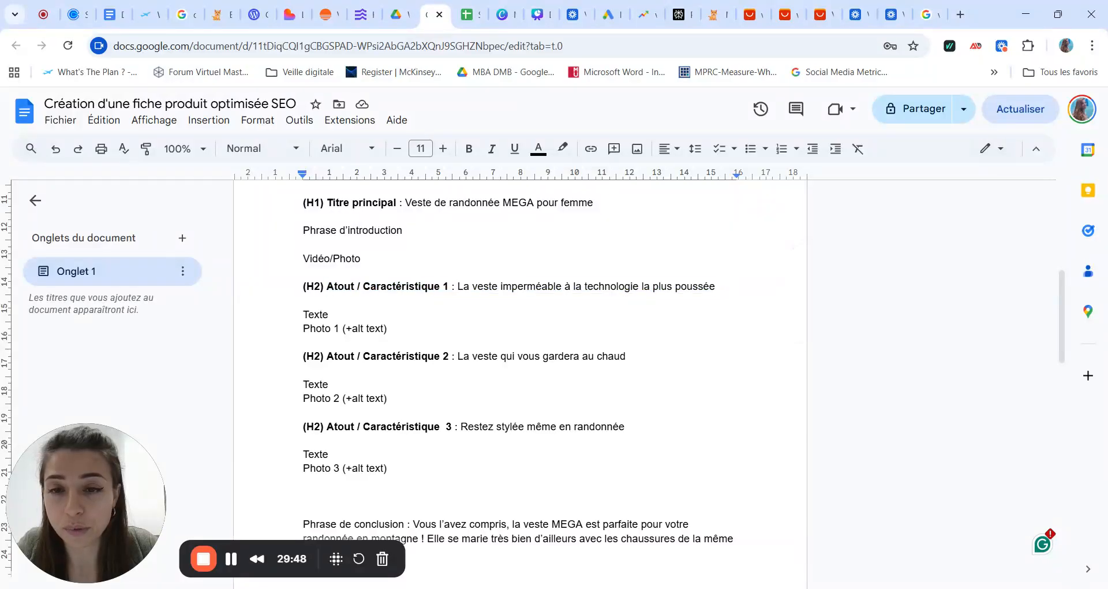
pyautogui.moveTo(458, 286); pyautogui.dragTo(715, 286)
pyautogui.hotkey('ctrl', 'c')
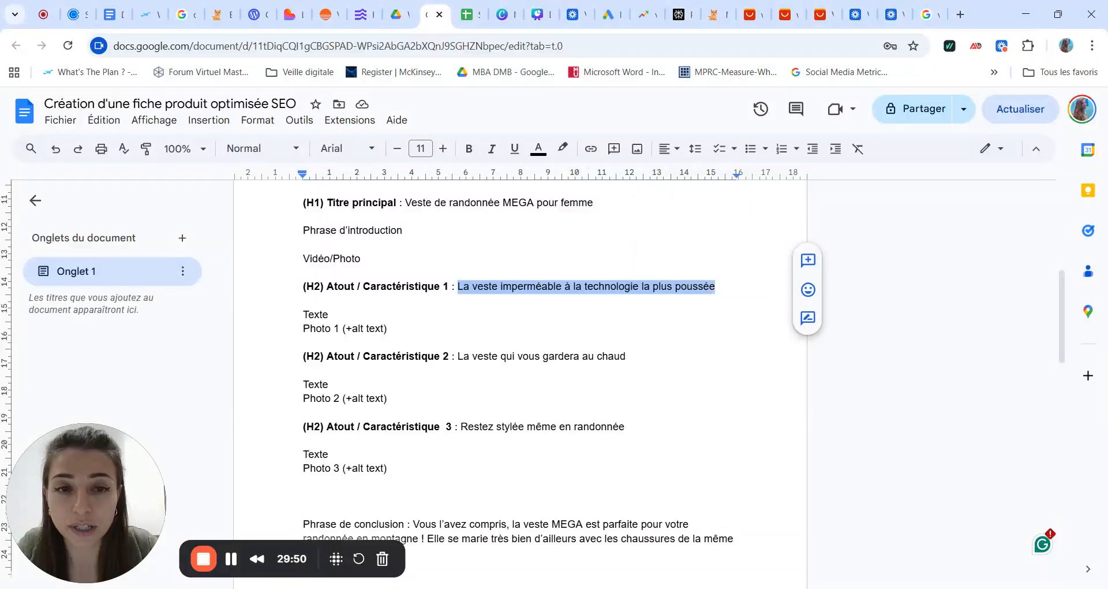
pyautogui.scroll(-12, 565, 362)
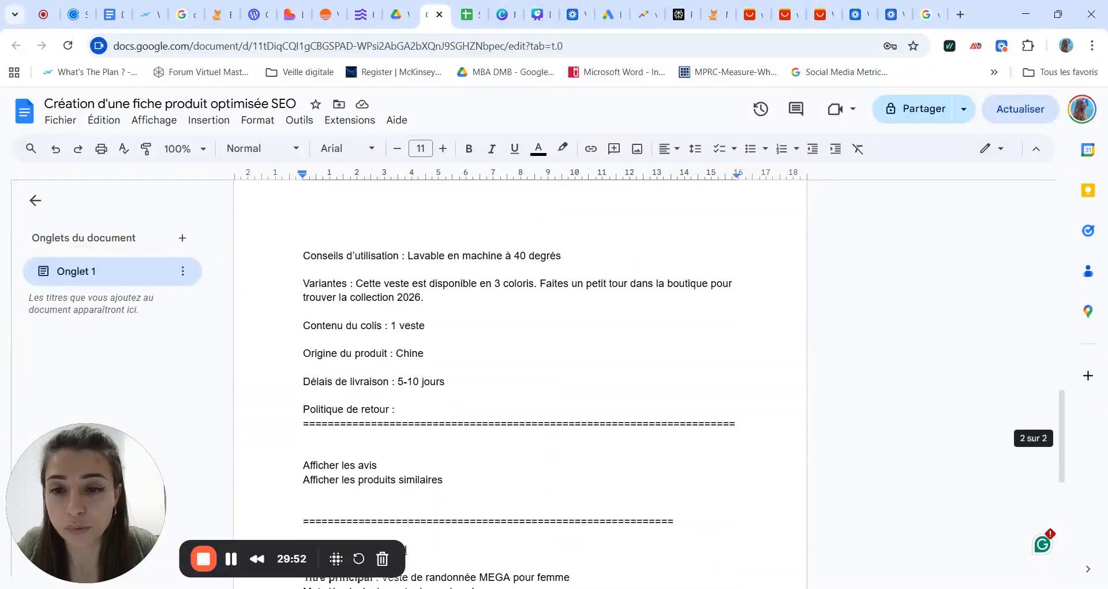
pyautogui.click(304, 376)
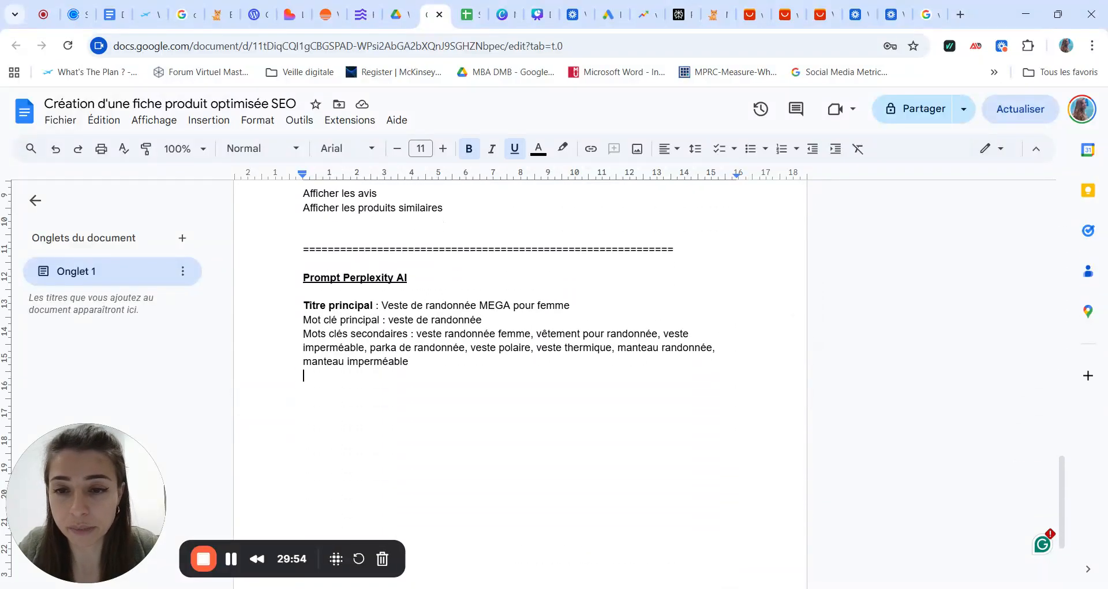
pyautogui.write('Prem')
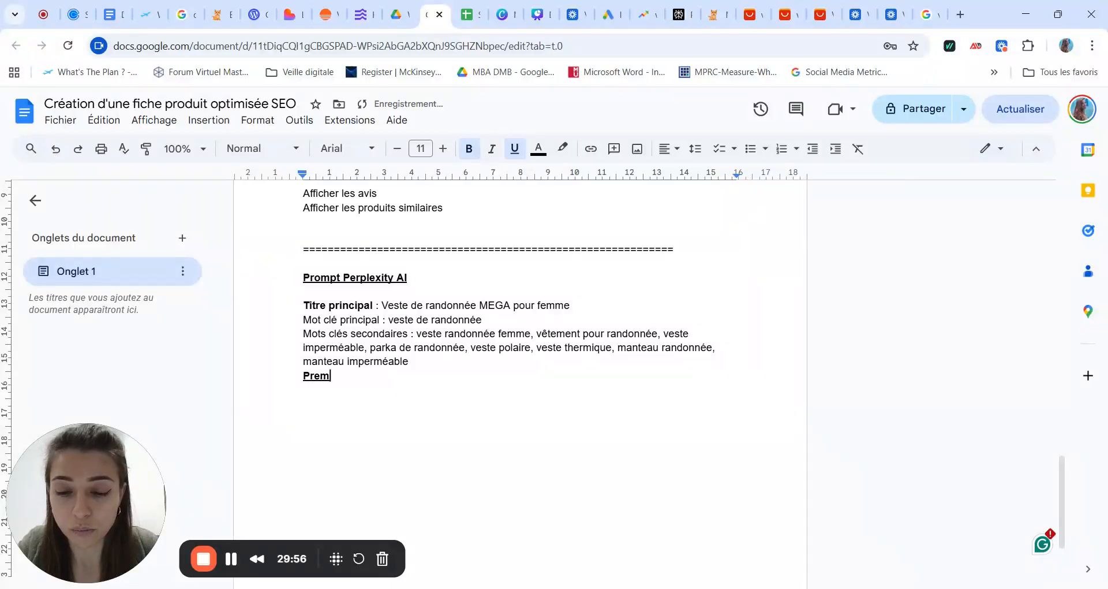
pyautogui.write('ier H2 :')
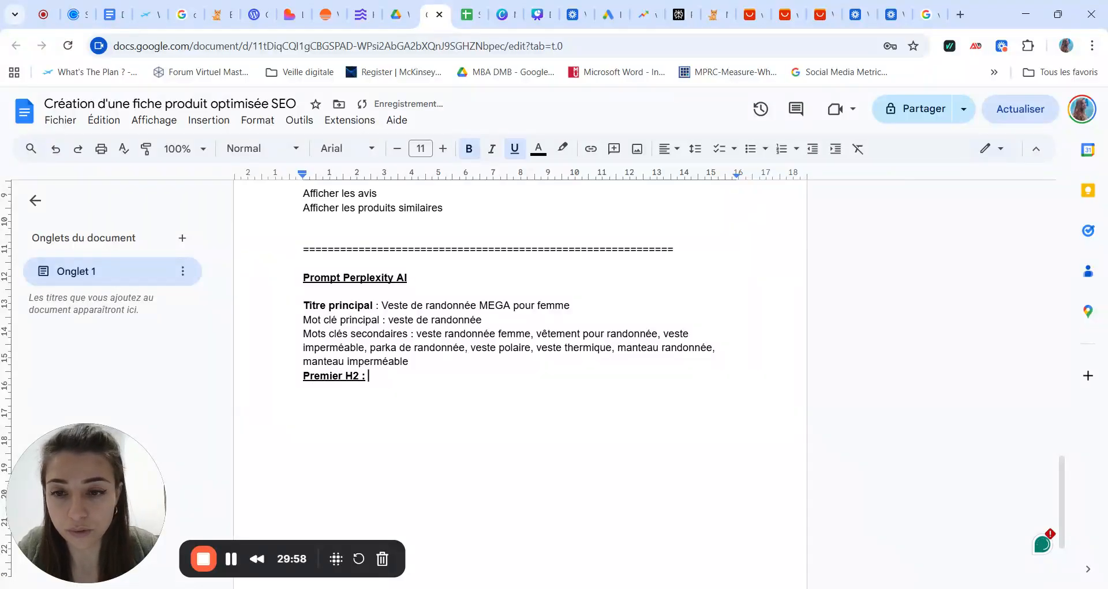
pyautogui.hotkey('ctrl', 'v')
# - Add two empty label lines, "Deuxième H2:" and "Troisième H2 :", below the "Premier H2" line
pyautogui.press('Return')
pyautogui.write('D')
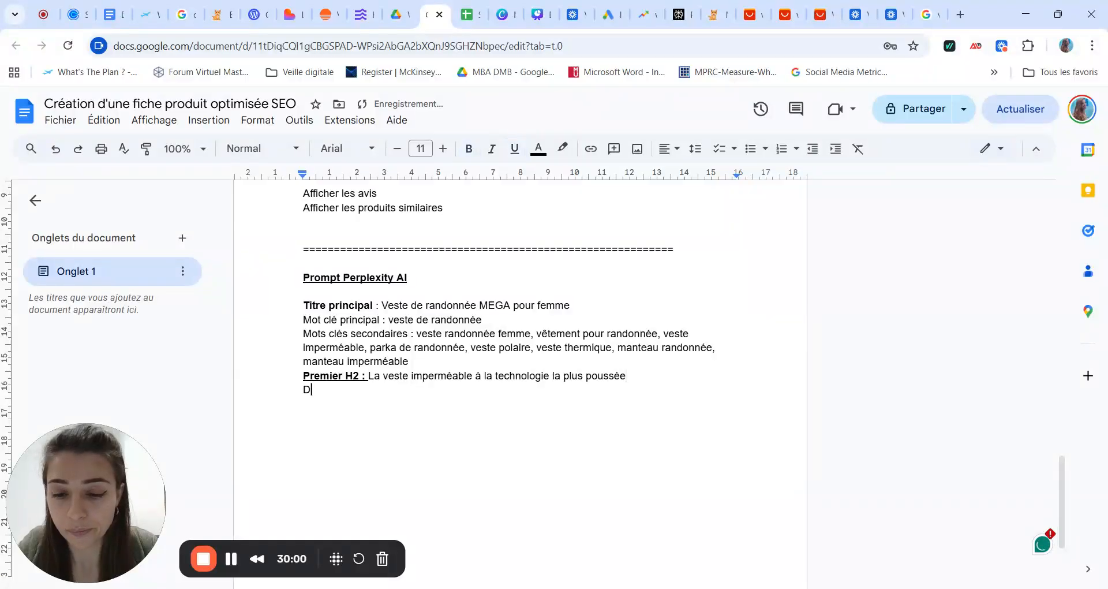
pyautogui.write('euxième H')
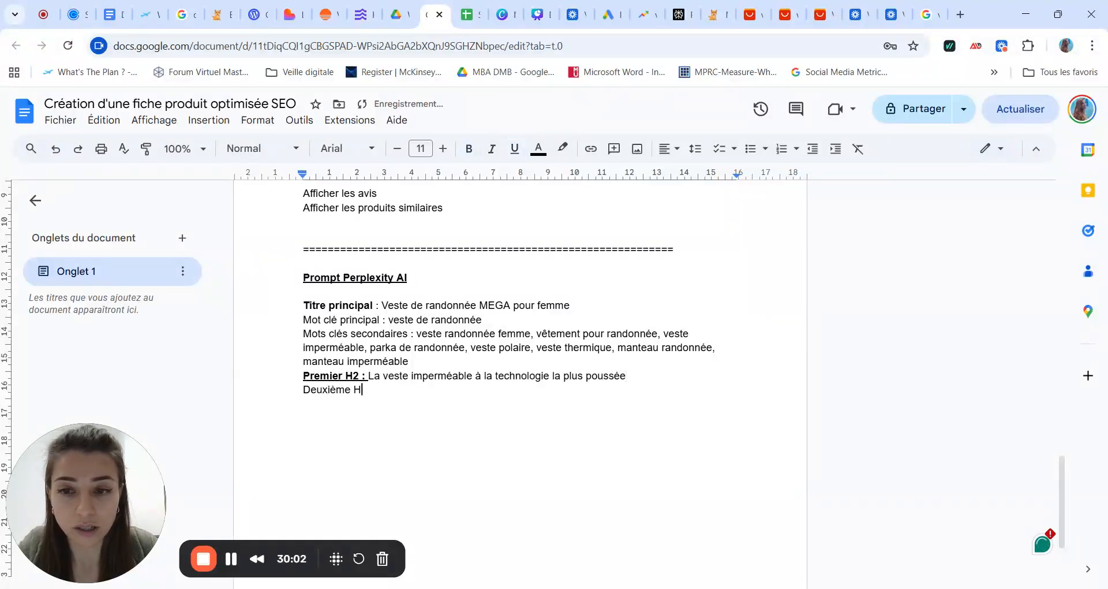
pyautogui.write('2:')
pyautogui.press('Return')
pyautogui.write('Tr')
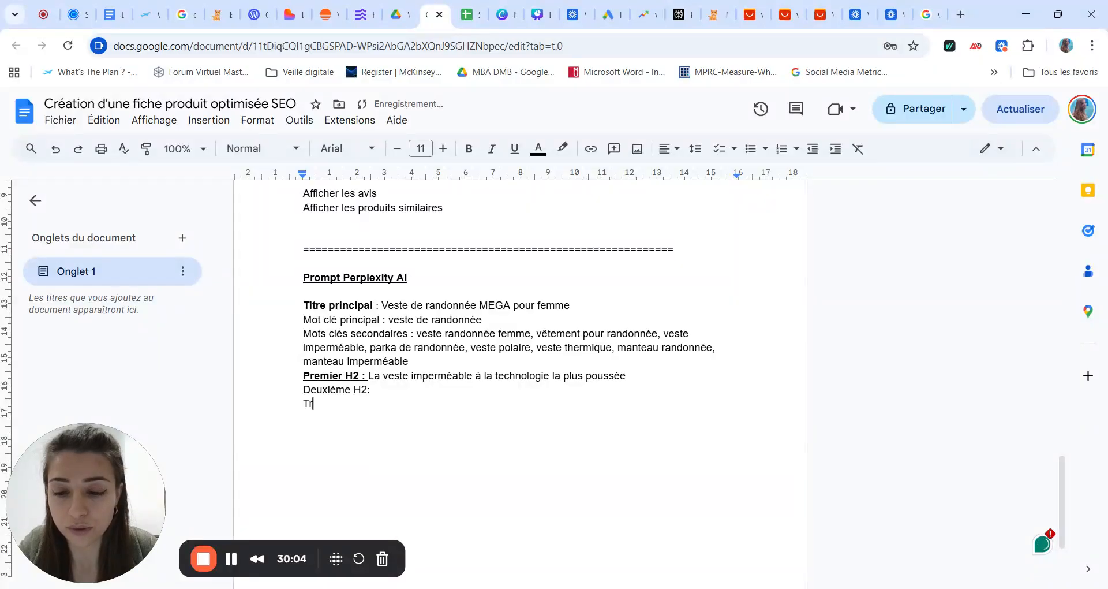
pyautogui.write('oisième H2 :')
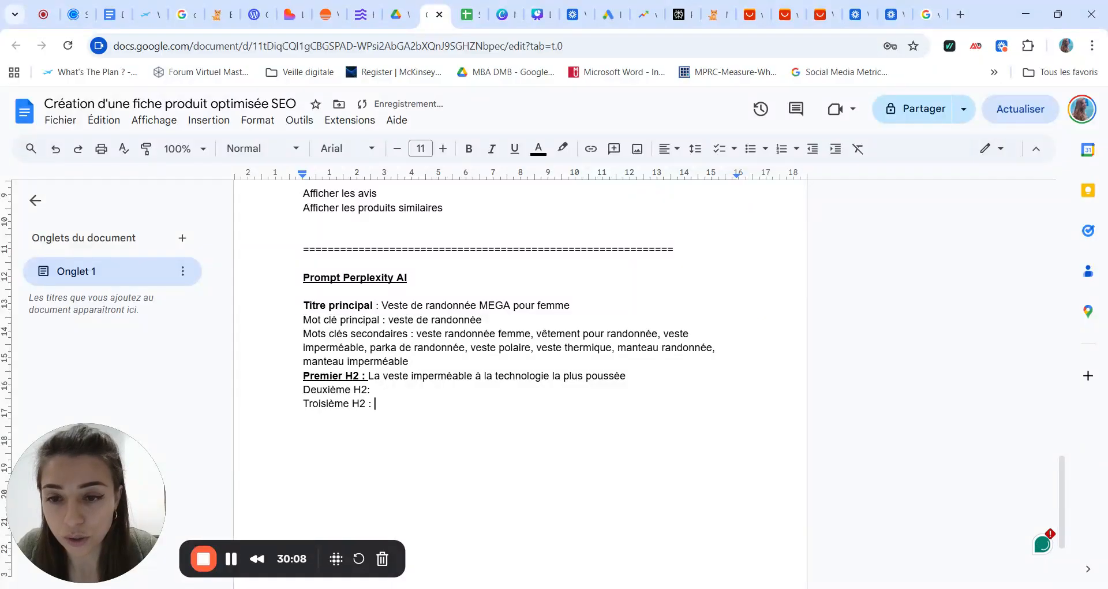
# - Make the "Deuxième H2" and "Troisième H2" labels bold
pyautogui.moveTo(368, 390); pyautogui.dragTo(303, 390)
pyautogui.hotkey('ctrl', 'b')
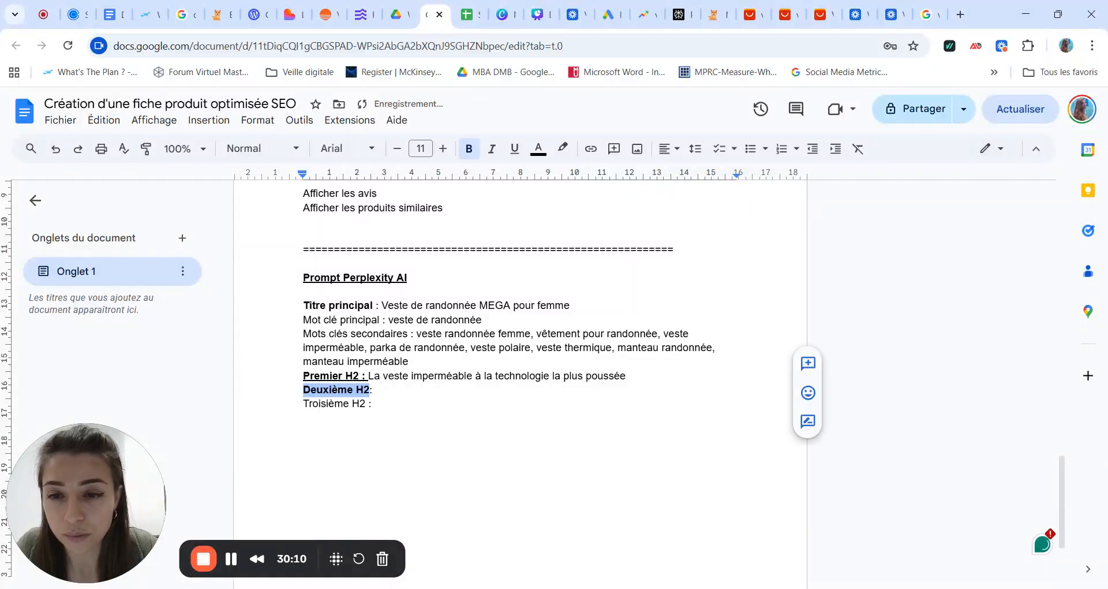
pyautogui.moveTo(365, 404); pyautogui.dragTo(310, 404)
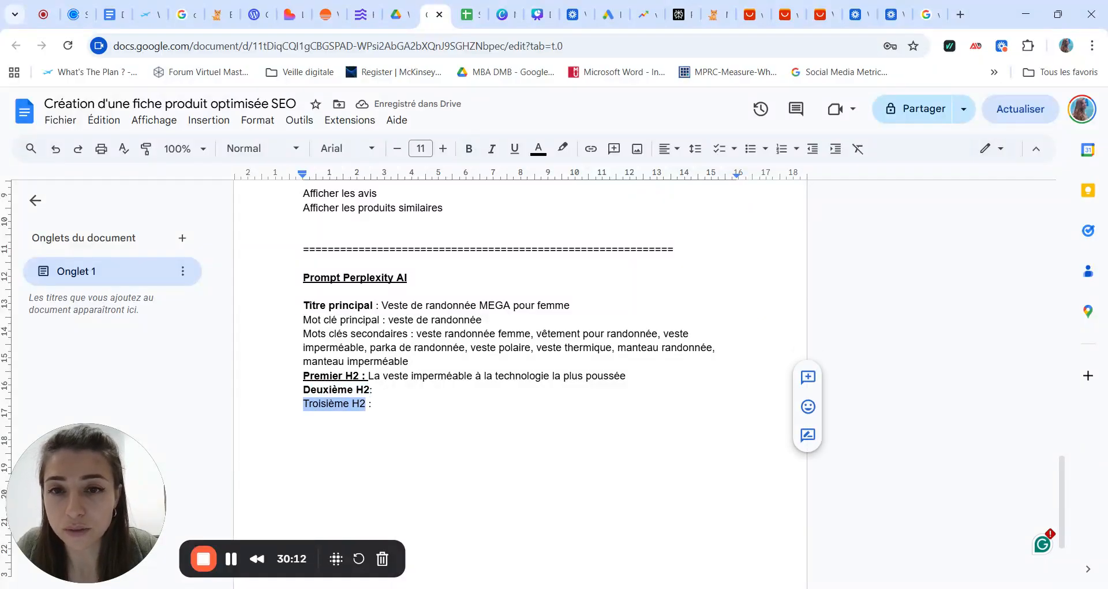
pyautogui.hotkey('ctrl', 'b')
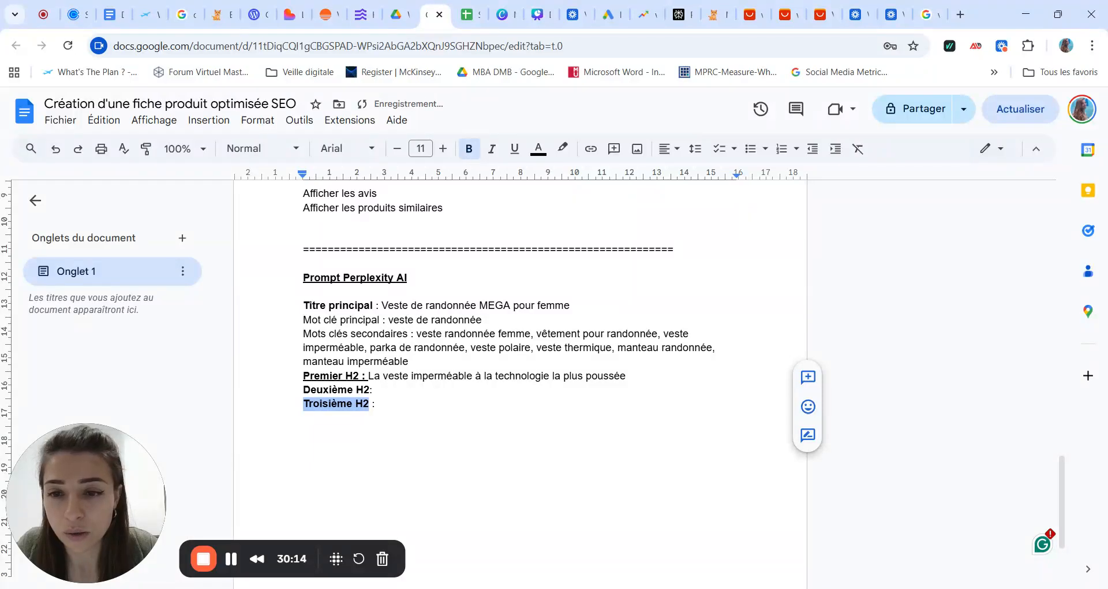
# - Remove the underline from the "Premier H2 :" label, including the space after its colon
pyautogui.moveTo(366, 377); pyautogui.dragTo(303, 377)
pyautogui.click(515, 154)
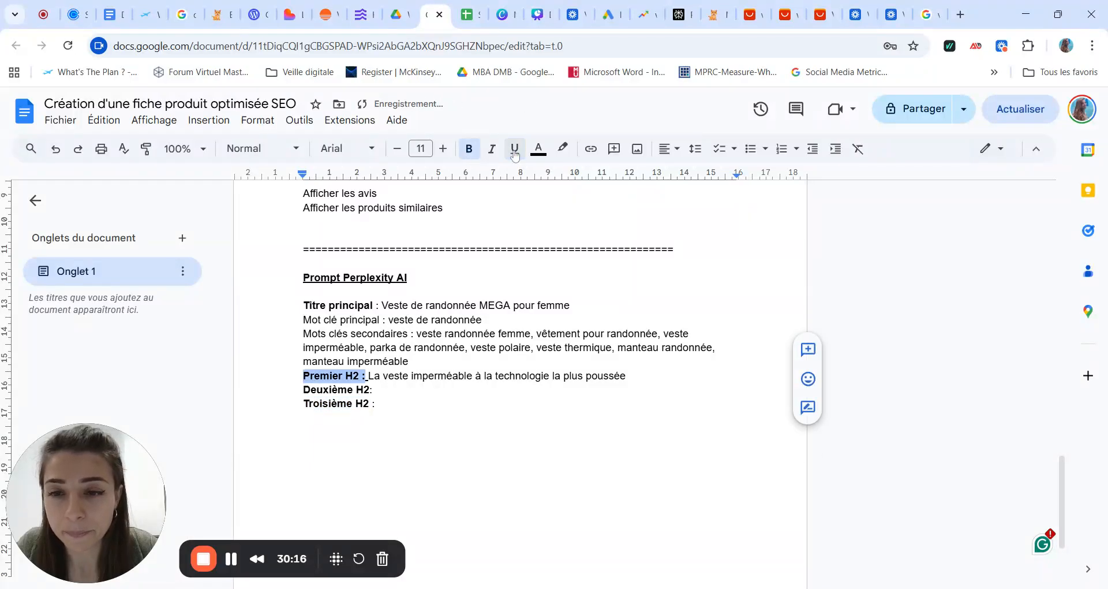
pyautogui.moveTo(369, 376); pyautogui.dragTo(365, 376)
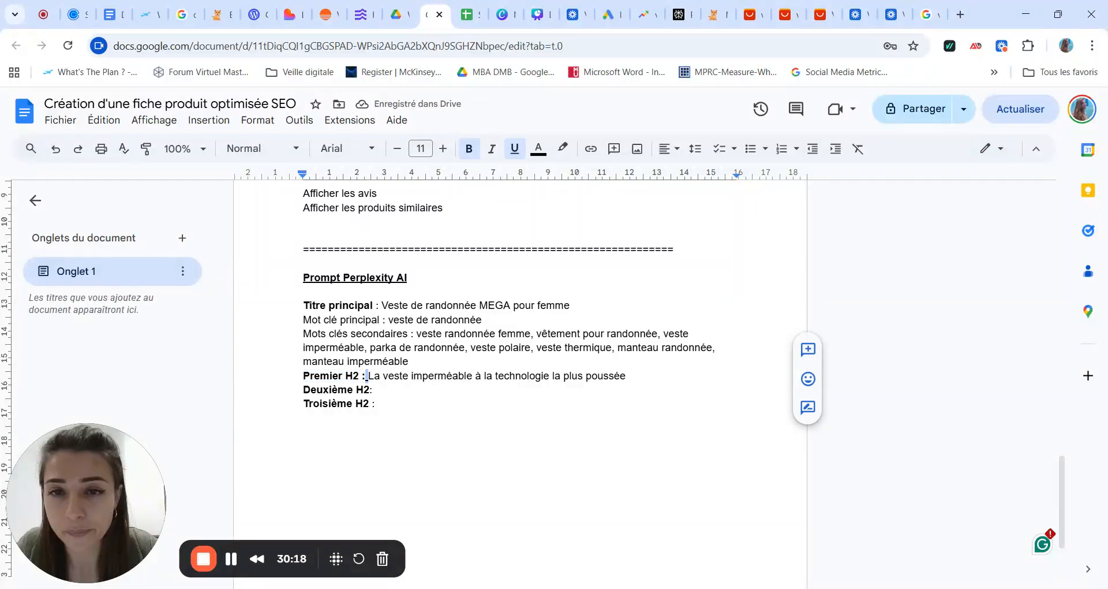
pyautogui.click(515, 150)
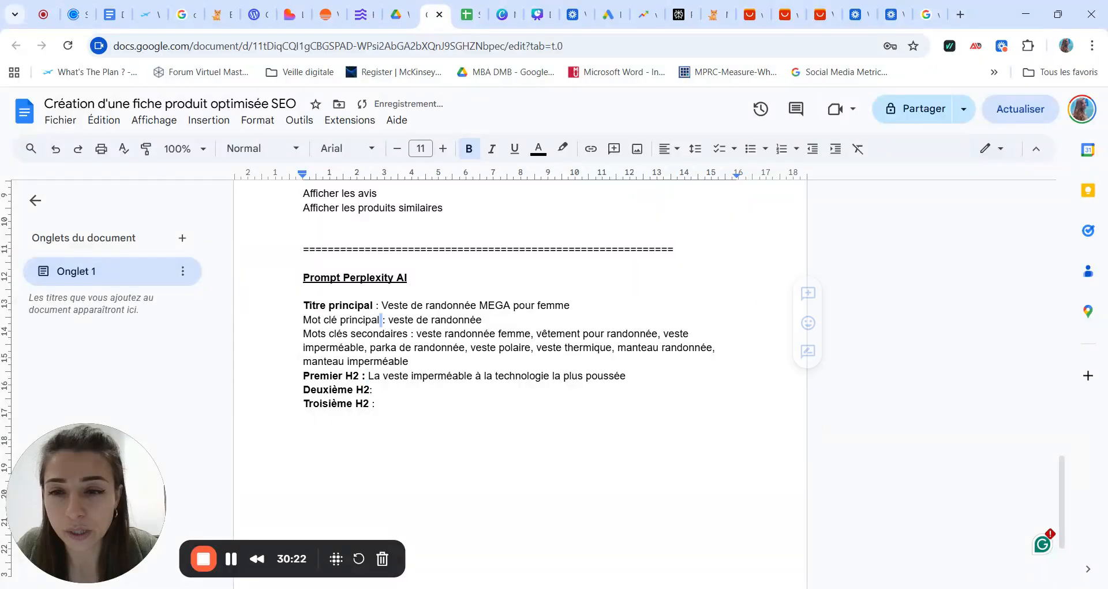
# - Make the "Mot clé principal" and "Mots clés secondaires" labels in the prompt section bold
pyautogui.moveTo(382, 320); pyautogui.dragTo(303, 320)
pyautogui.click(469, 149)
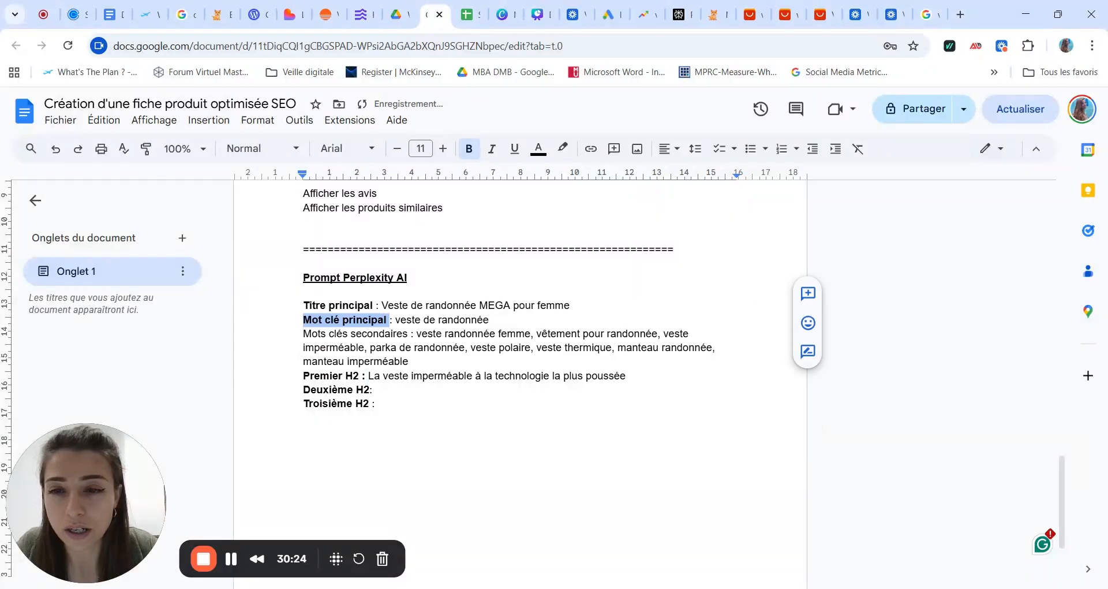
pyautogui.click(408, 333)
pyautogui.moveTo(408, 333); pyautogui.dragTo(303, 333)
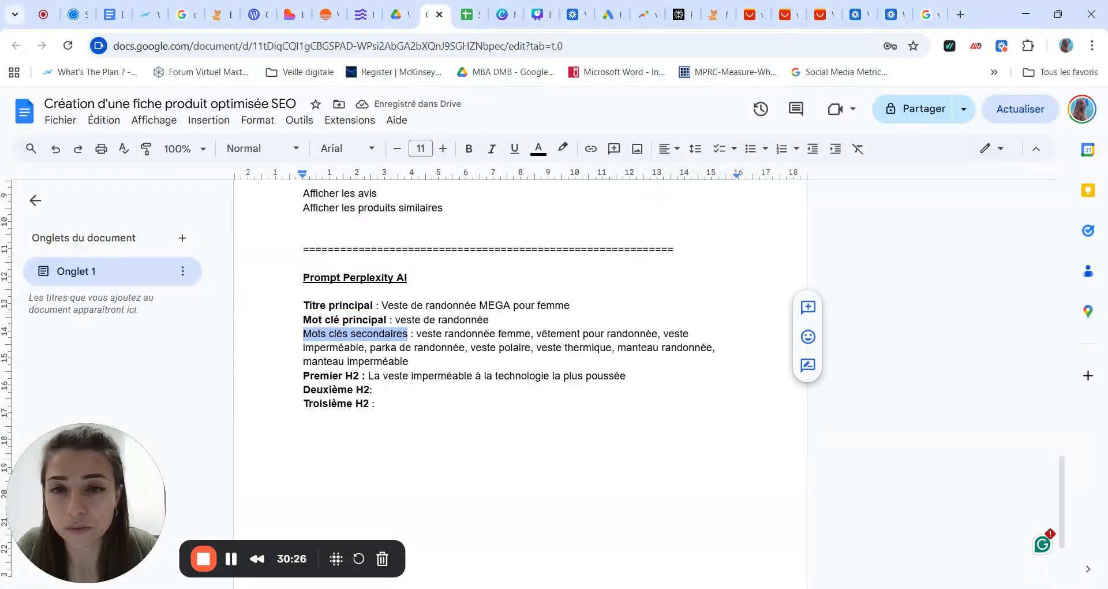
pyautogui.click(469, 149)
# - Copy the "Atout / Caractéristique 2" heading text "La veste qui vous gardera au chaud" and paste it after "Deuxième H2:"
pyautogui.scroll(15, 520, 381)
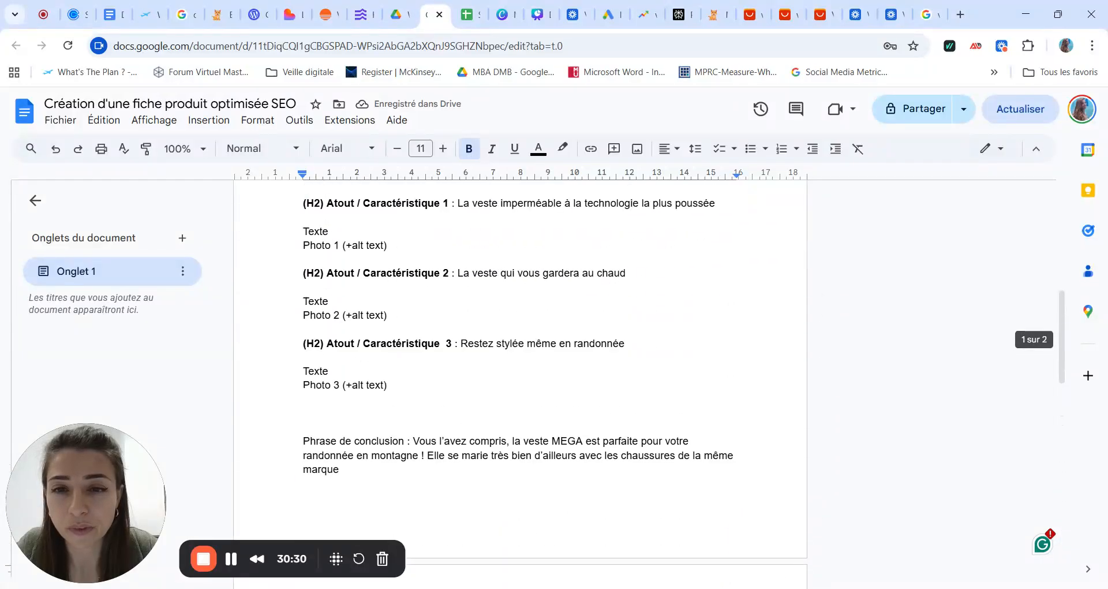
pyautogui.moveTo(456, 273); pyautogui.dragTo(626, 273)
pyautogui.hotkey('ctrl', 'c')
pyautogui.scroll(-15, 519, 381)
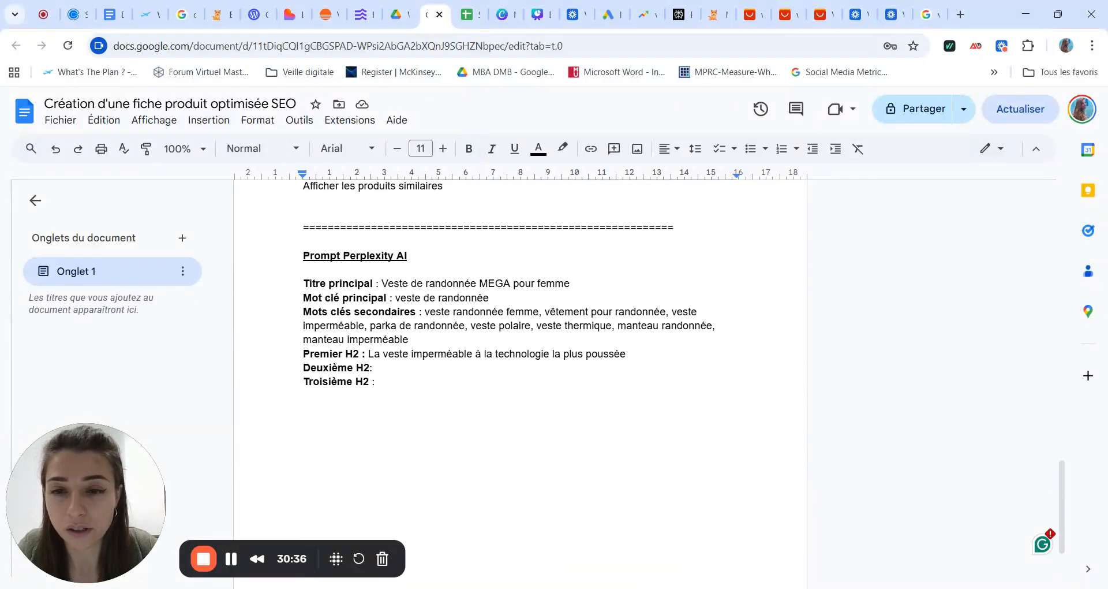
pyautogui.hotkey('ctrl', 'v')
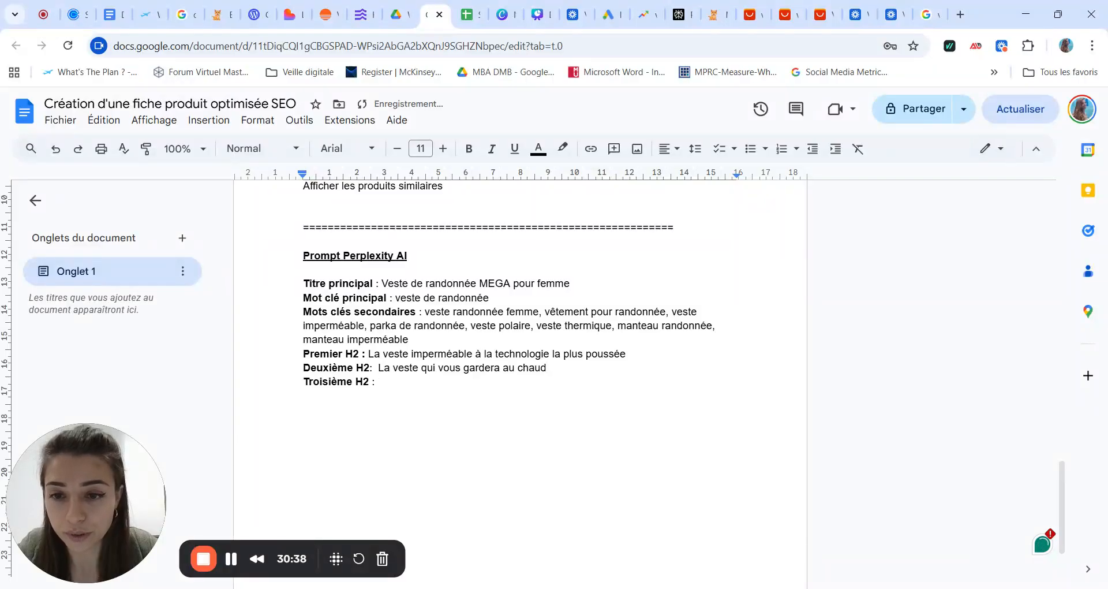
# - Copy the "Atout / Caractéristique 3" heading text "Restez stylée même en randonnée" and paste it after "Troisième H2 :"
pyautogui.scroll(15, 520, 381)
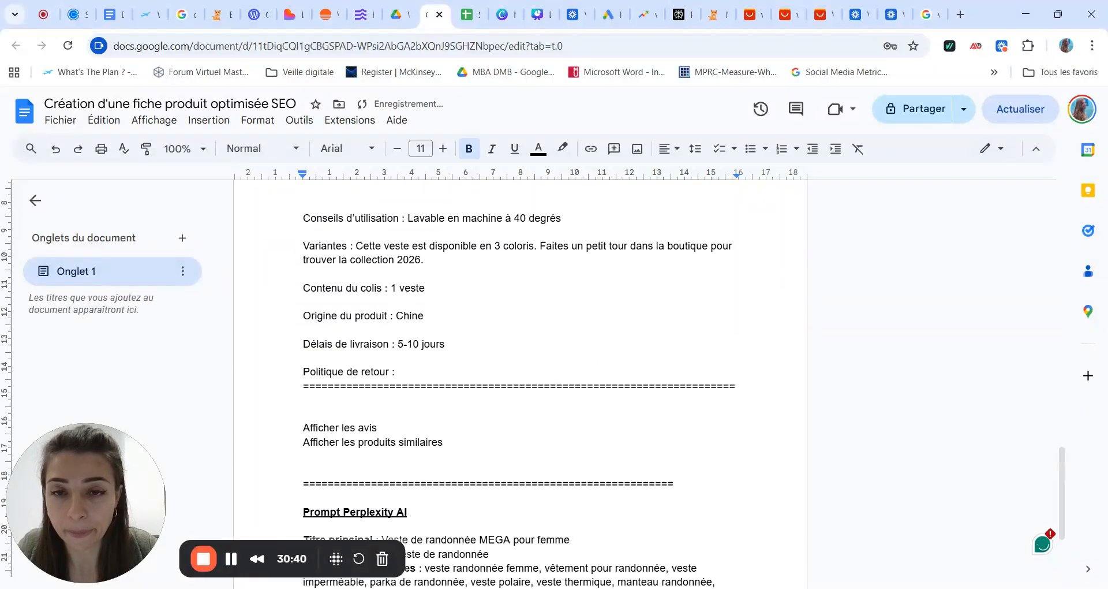
pyautogui.scroll(4, 519, 381)
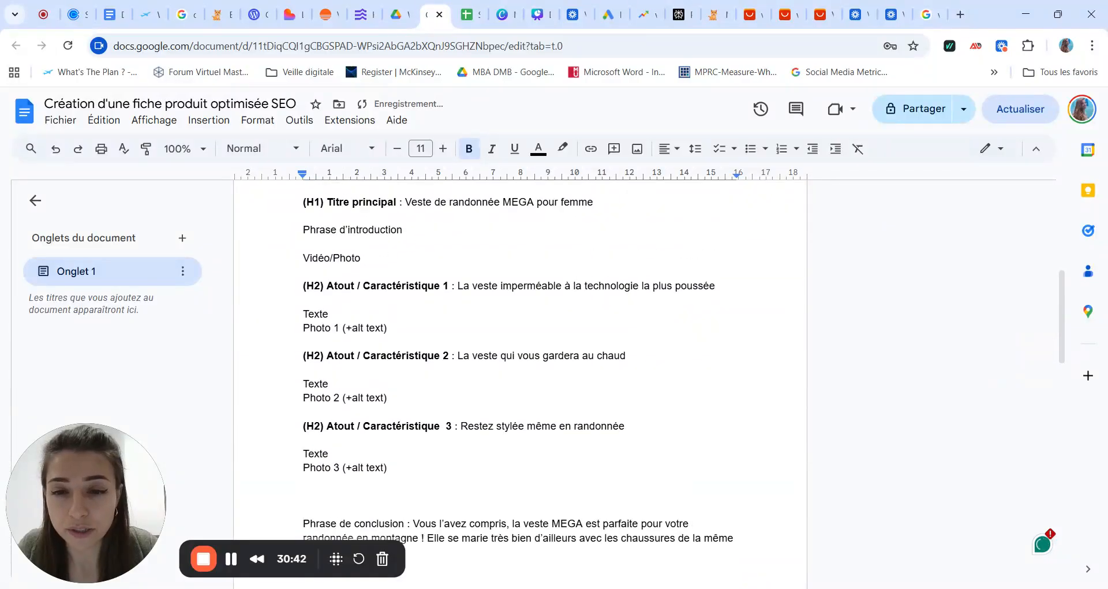
pyautogui.moveTo(461, 426); pyautogui.dragTo(625, 426)
pyautogui.hotkey('ctrl', 'c')
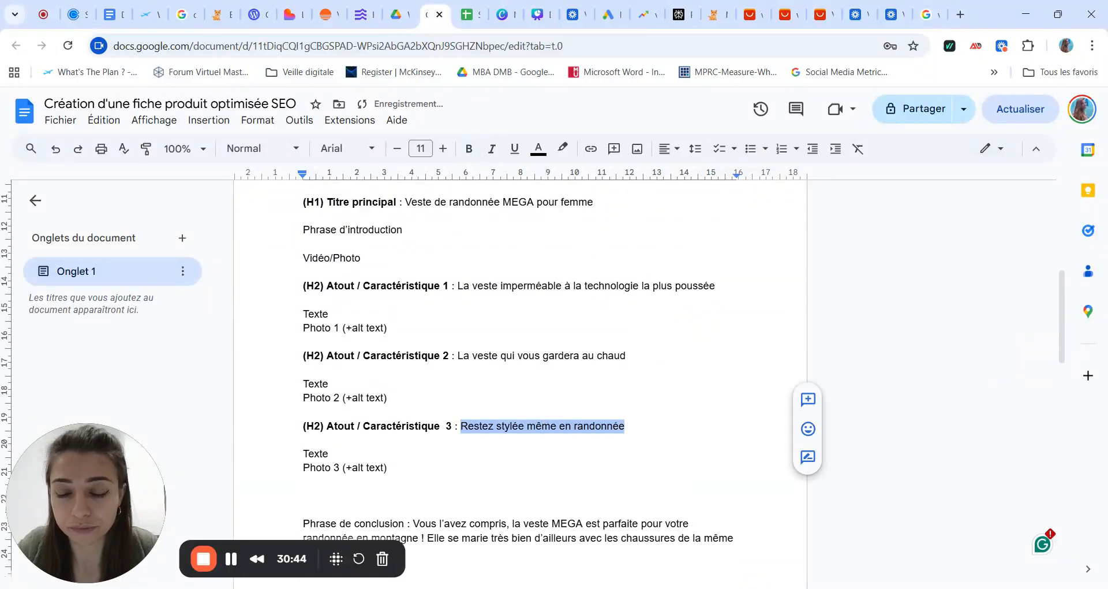
pyautogui.scroll(-18, 519, 381)
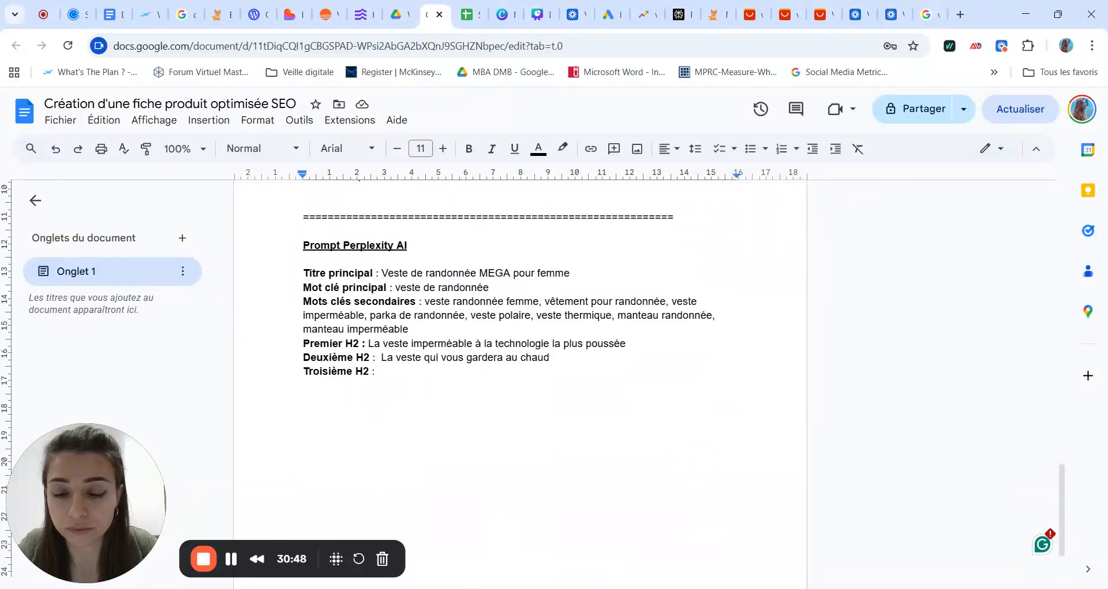
pyautogui.hotkey('ctrl', 'v')
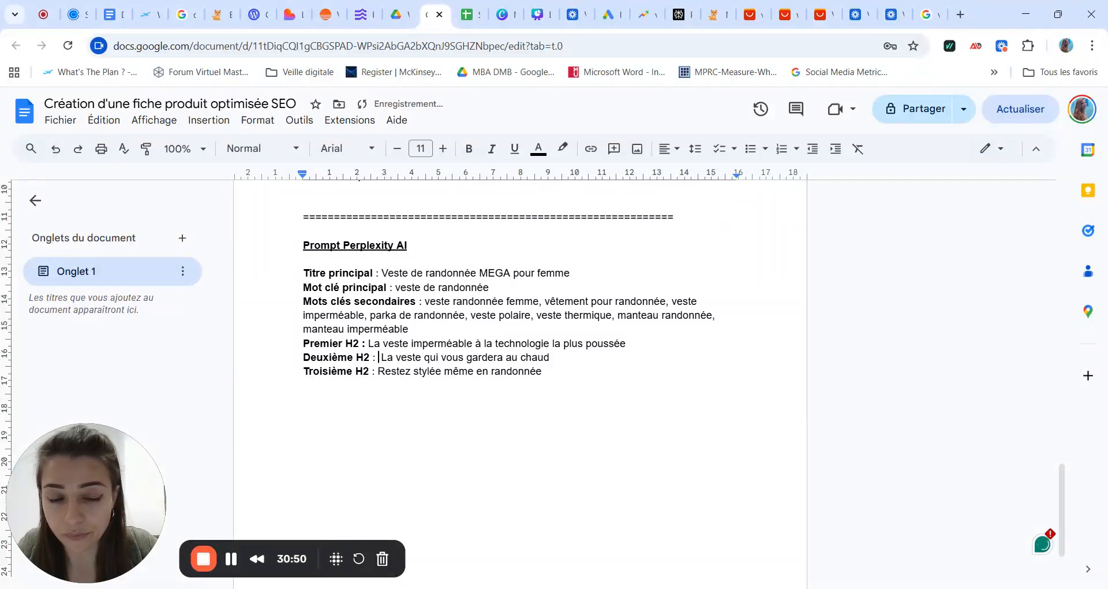
# - Delete the extra space before "La veste qui vous gardera au chaud" on the "Deuxième H2" line
pyautogui.click(378, 357)
pyautogui.press('BackSpace')
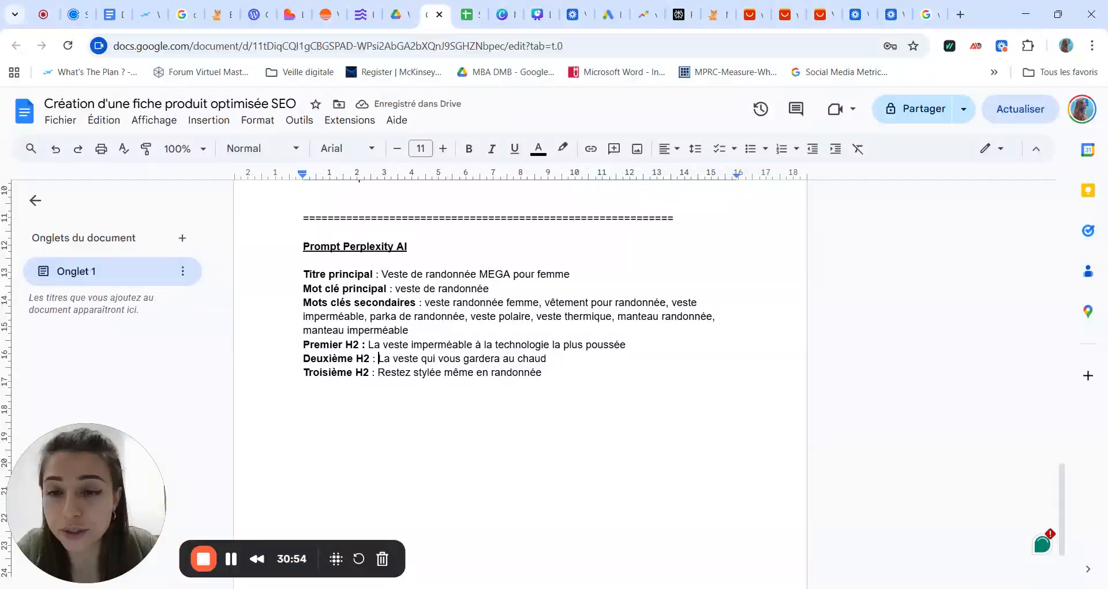
pyautogui.scroll(1, 508, 288)
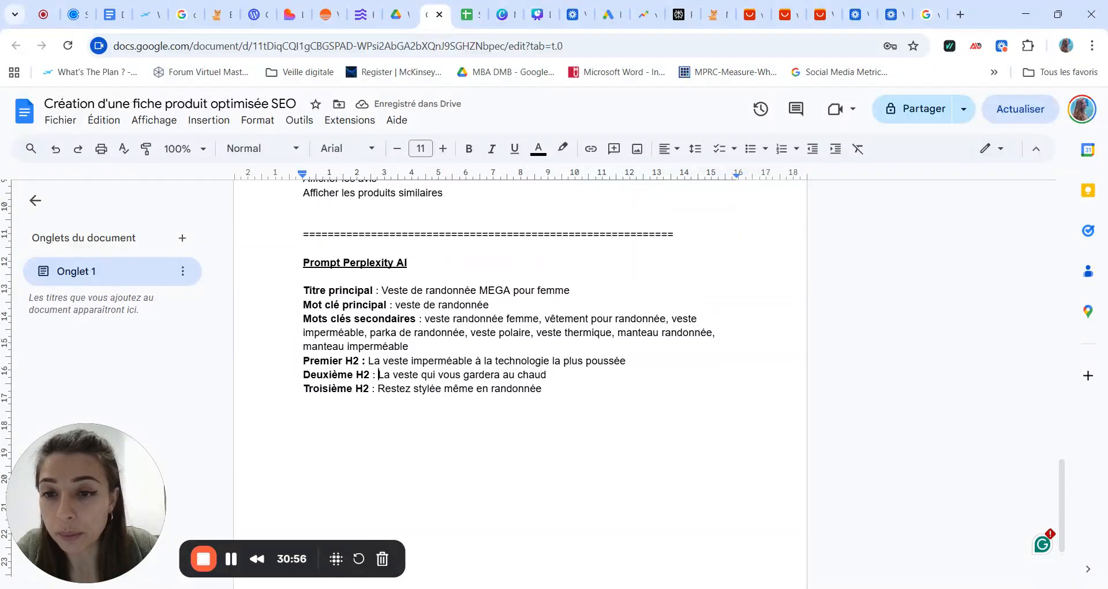
# - Insert a line above "Titre principal" in the prompt section and write "Rédige une fiche produit pour" in bold
pyautogui.click(304, 290)
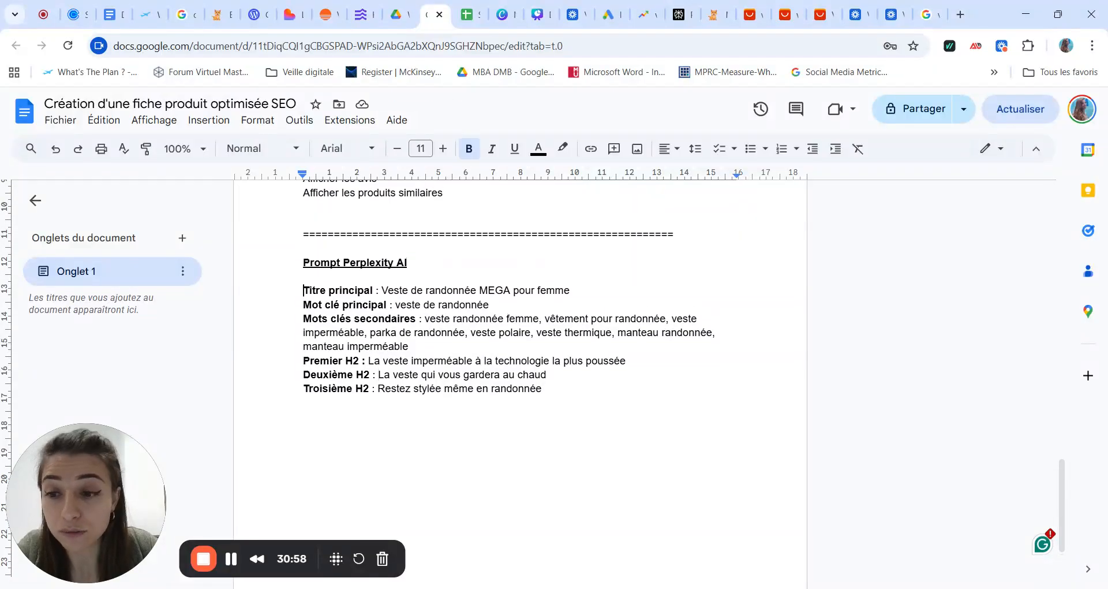
pyautogui.press('Return')
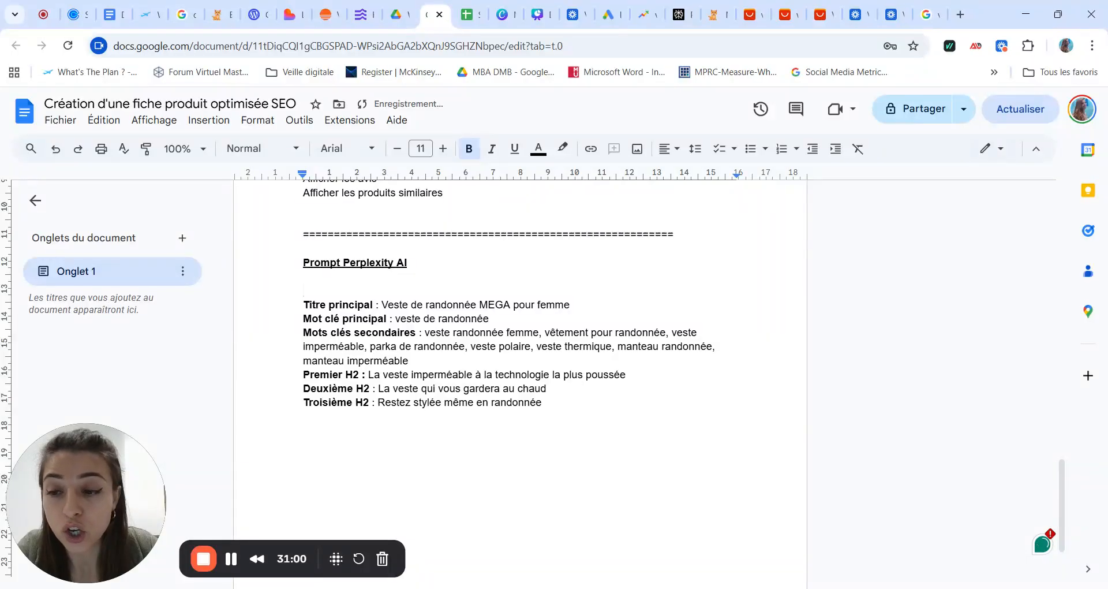
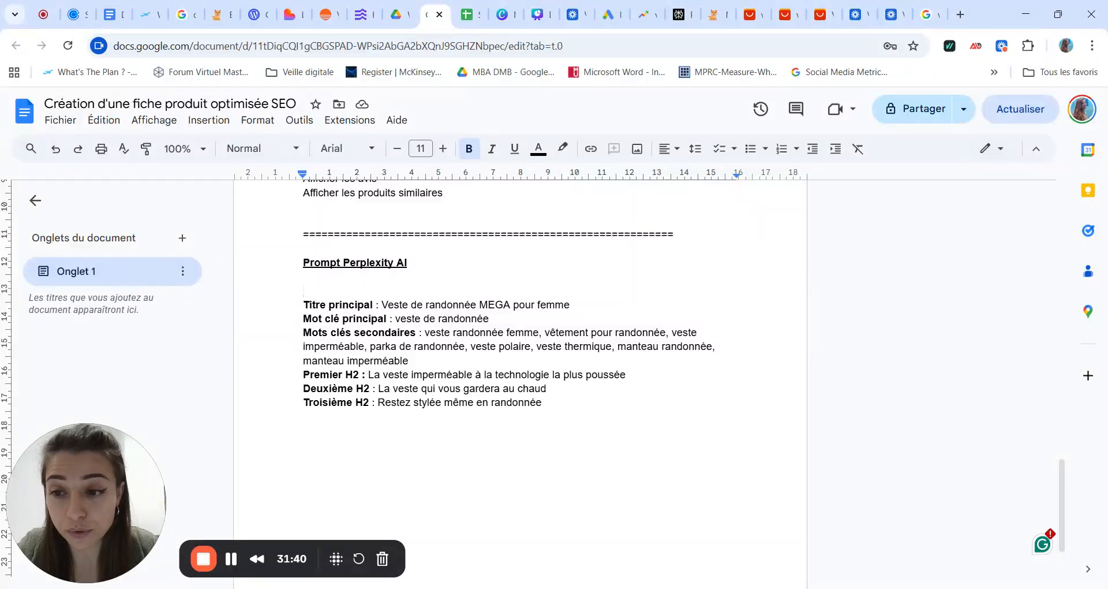
pyautogui.write('R')
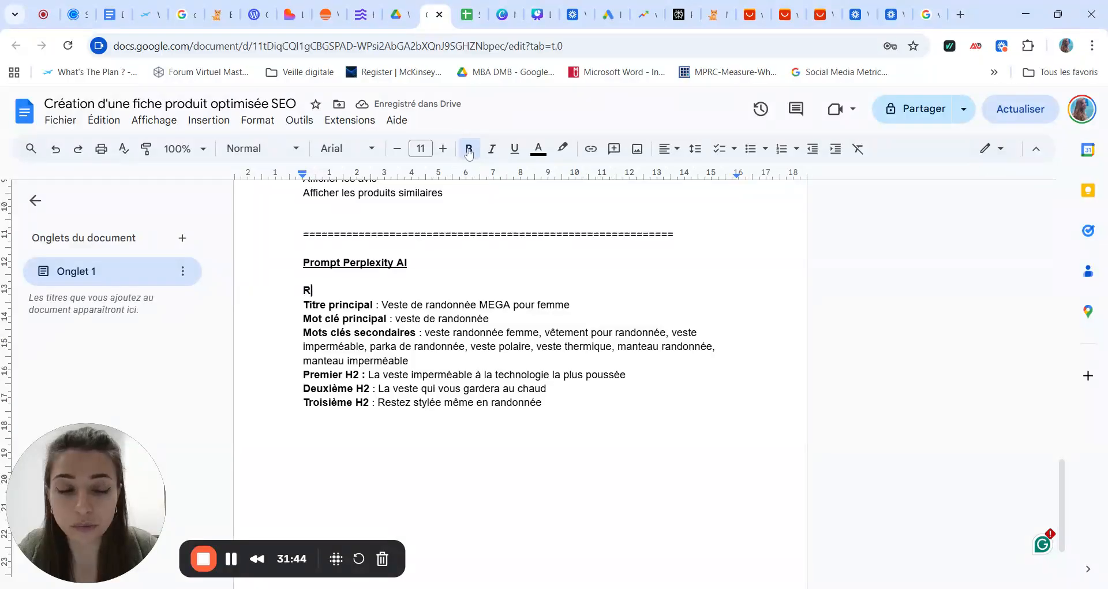
pyautogui.press('BackSpace')
pyautogui.write('Rédige ')
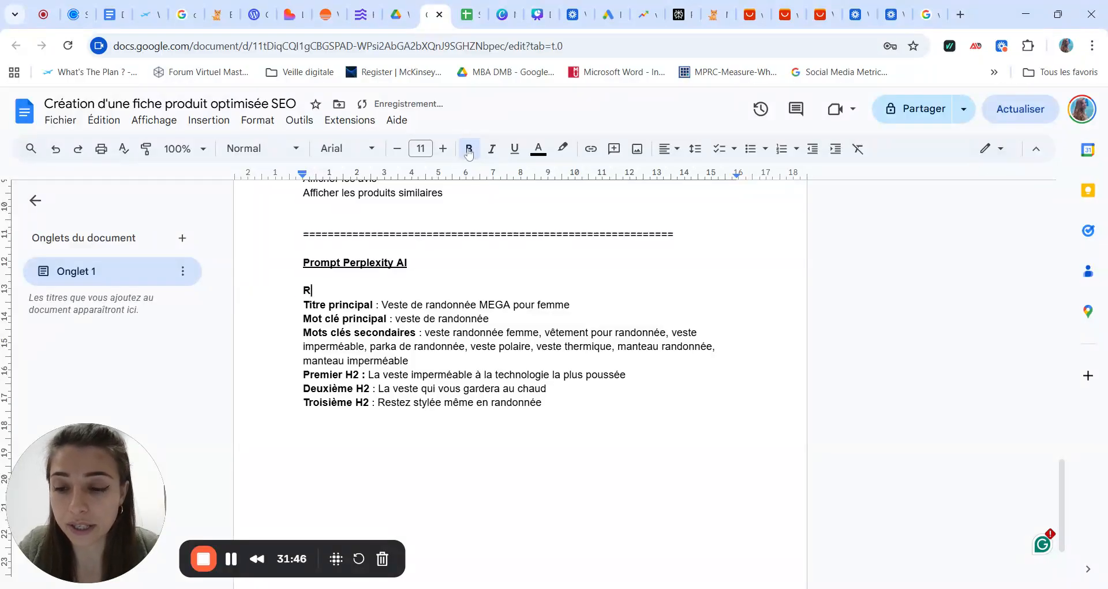
pyautogui.write('u')
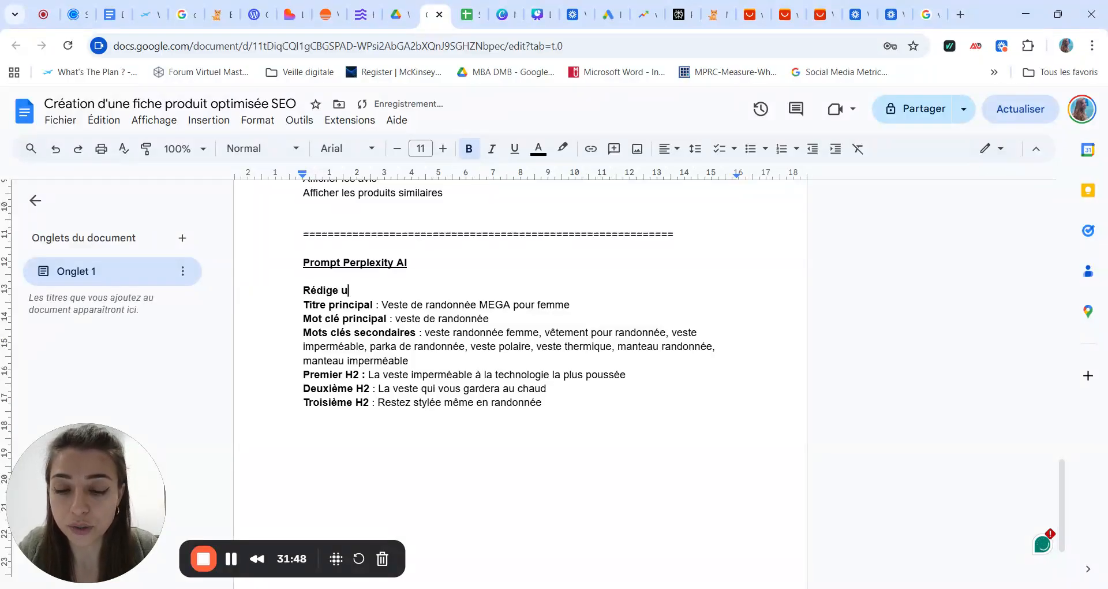
pyautogui.write('ne fiche produit ')
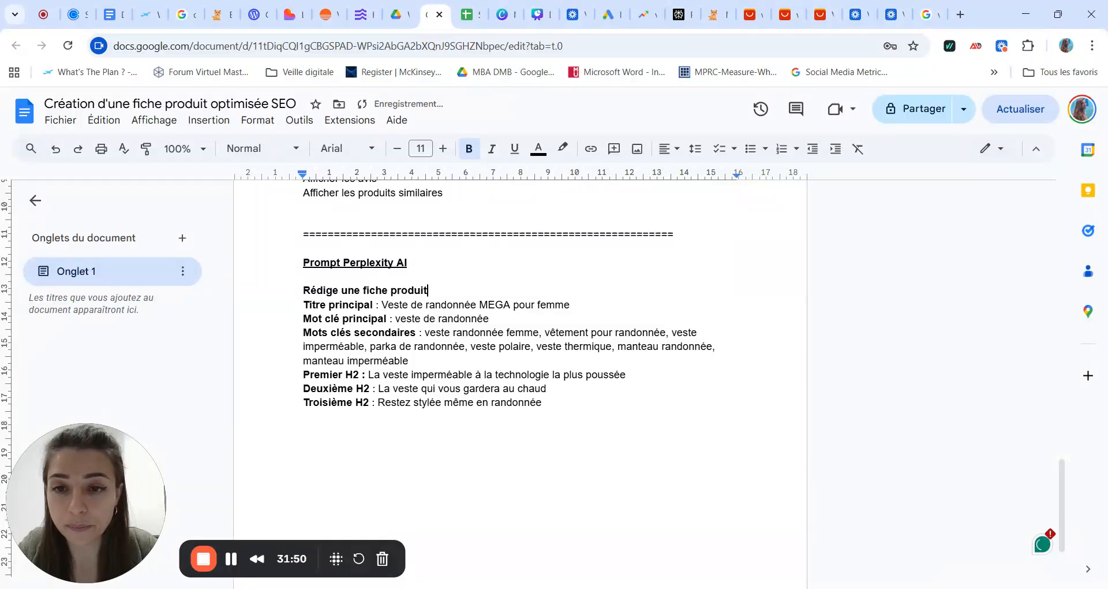
pyautogui.write('pour')
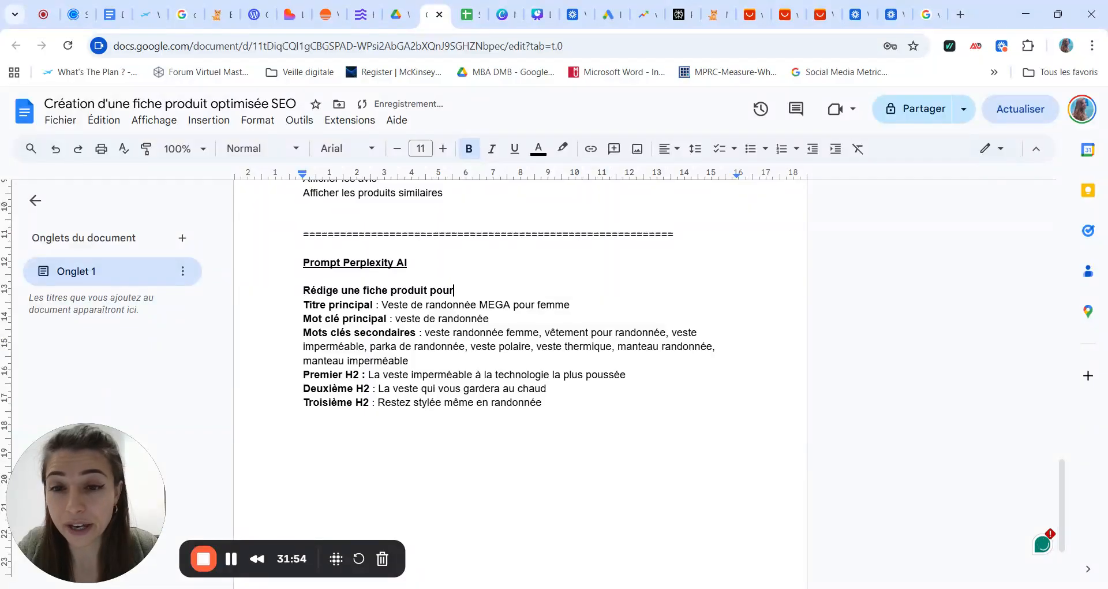
# - Switch to AliExpress, open the red women's waterproof thermal jacket from the "veste de randonnée" results and copy its product page URL
pyautogui.click(822, 21)
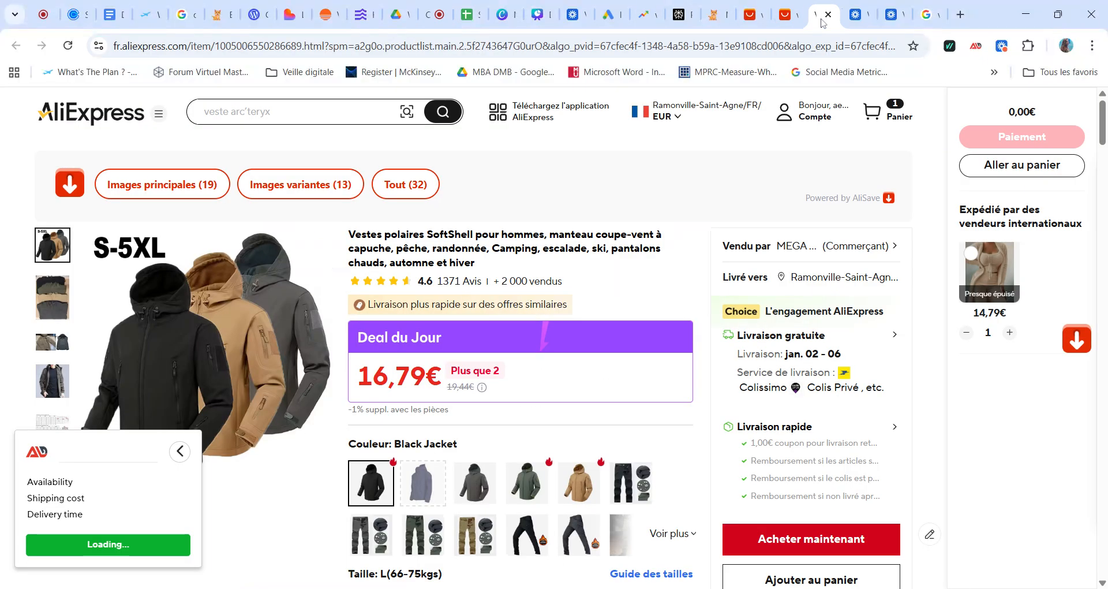
pyautogui.click(786, 23)
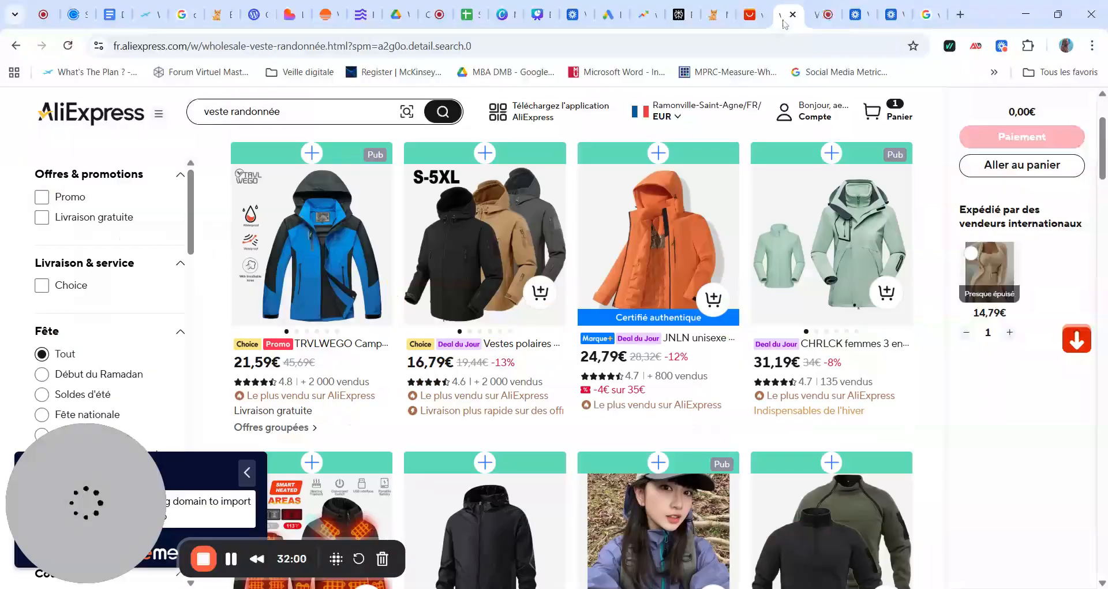
pyautogui.click(764, 21)
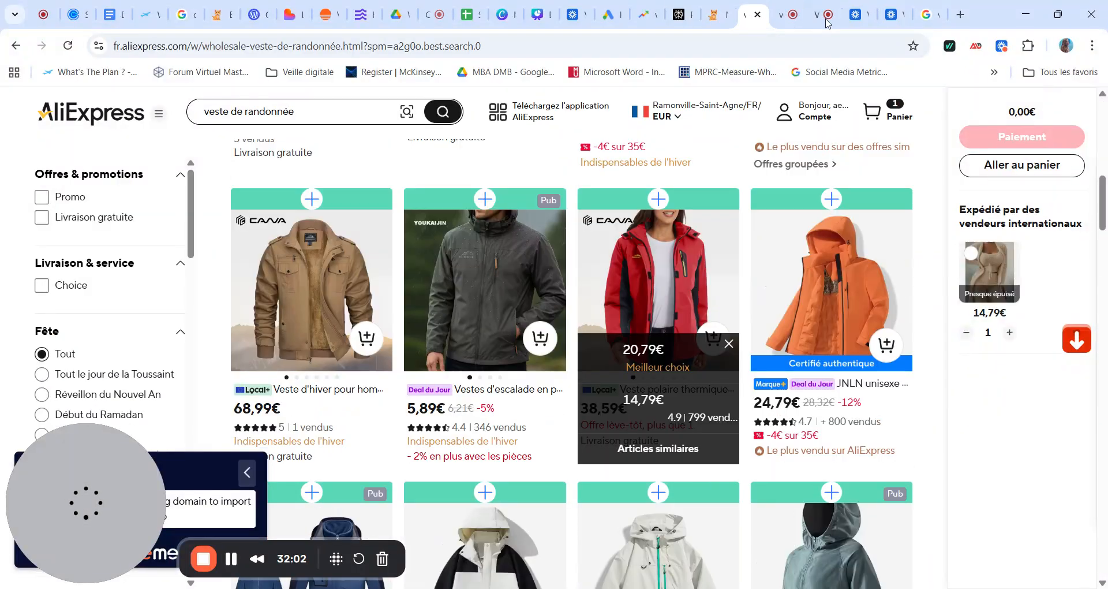
pyautogui.click(656, 268)
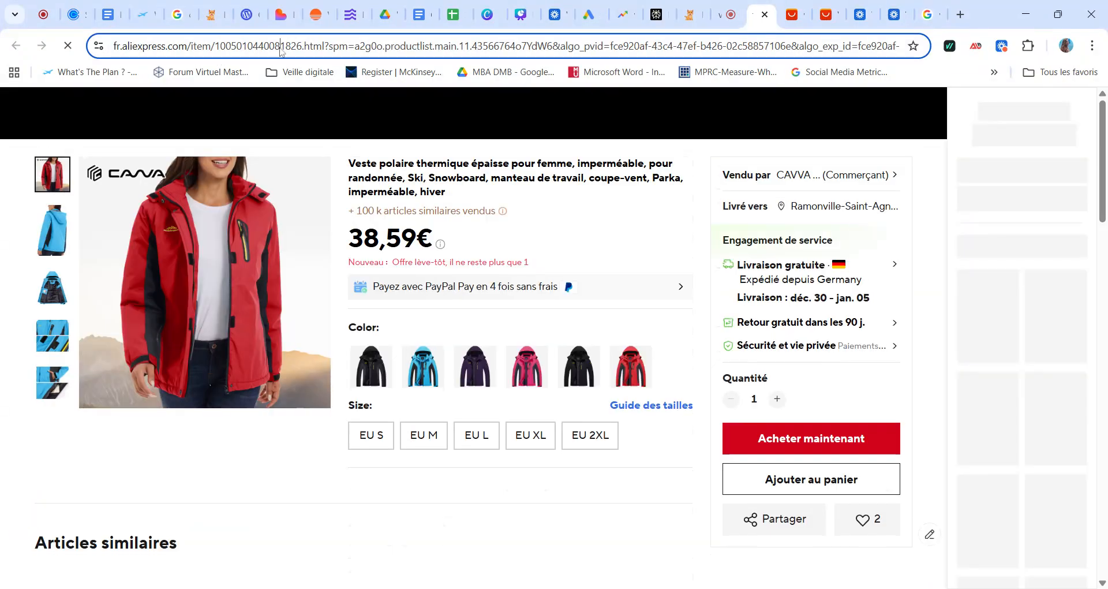
pyautogui.click(252, 49)
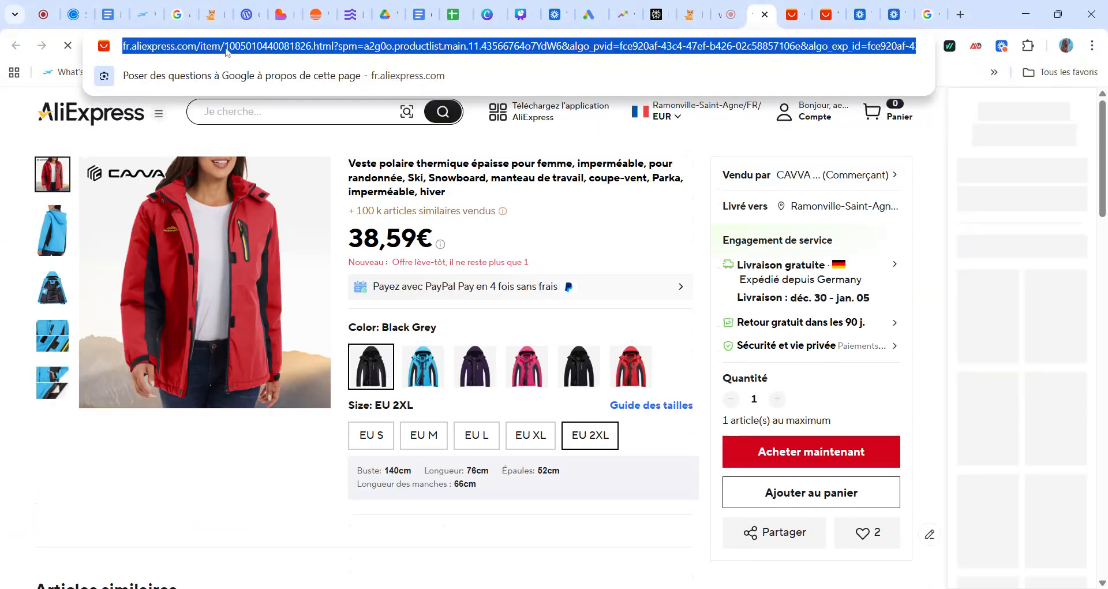
pyautogui.click(253, 48)
pyautogui.hotkey('ctrl', 'a')
pyautogui.hotkey('ctrl', 'c')
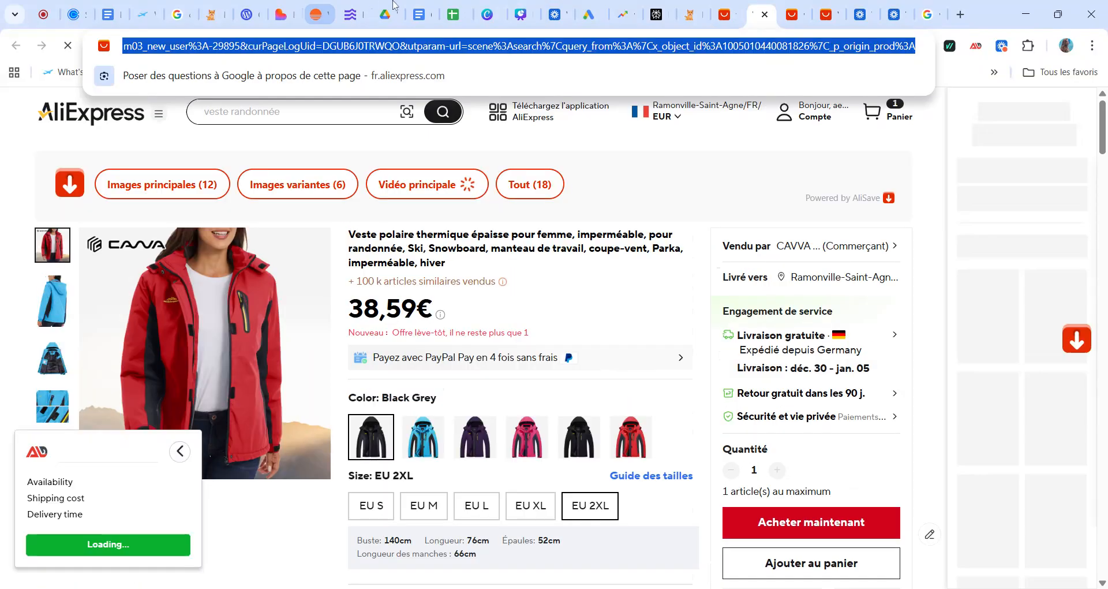
# - Return to the Google Docs document, complete the instruction with "ce produit :" and paste the AliExpress product link after it
pyautogui.click(422, 20)
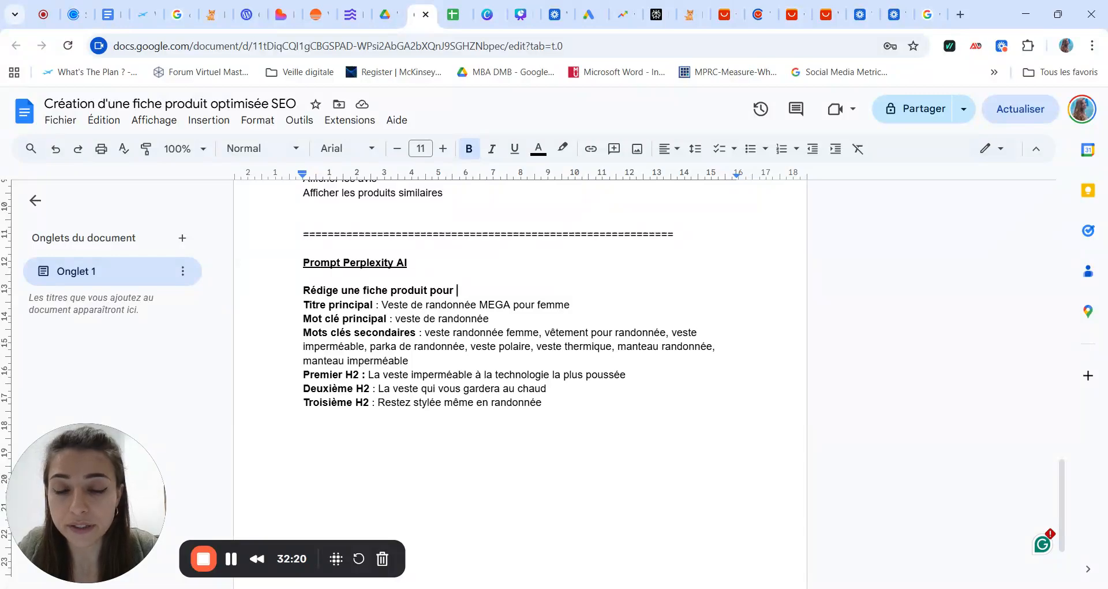
pyautogui.write('ce produit :')
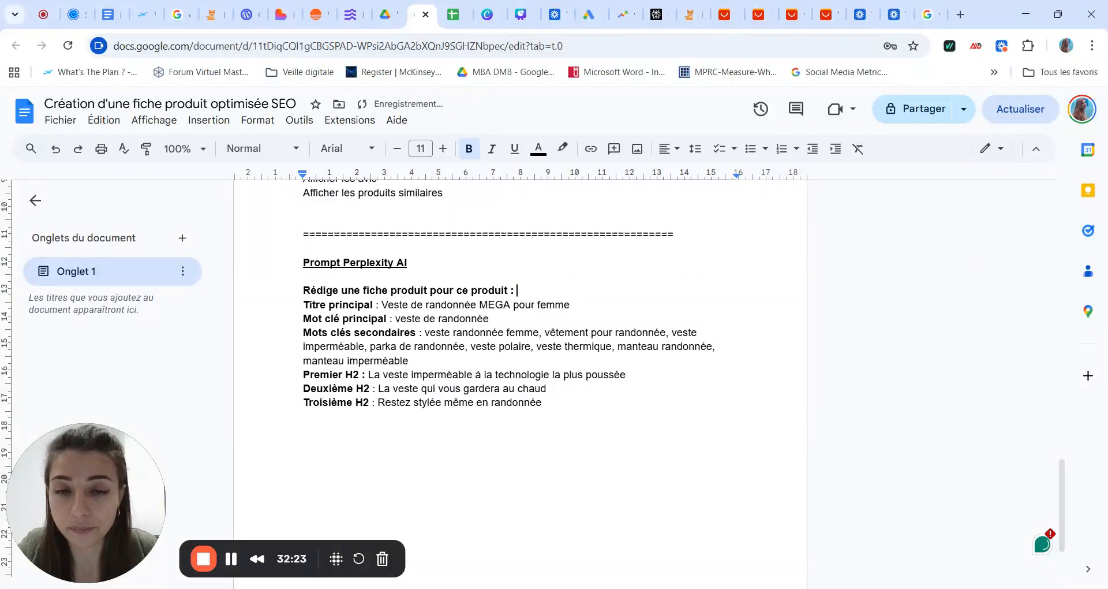
pyautogui.hotkey('ctrl', 'v')
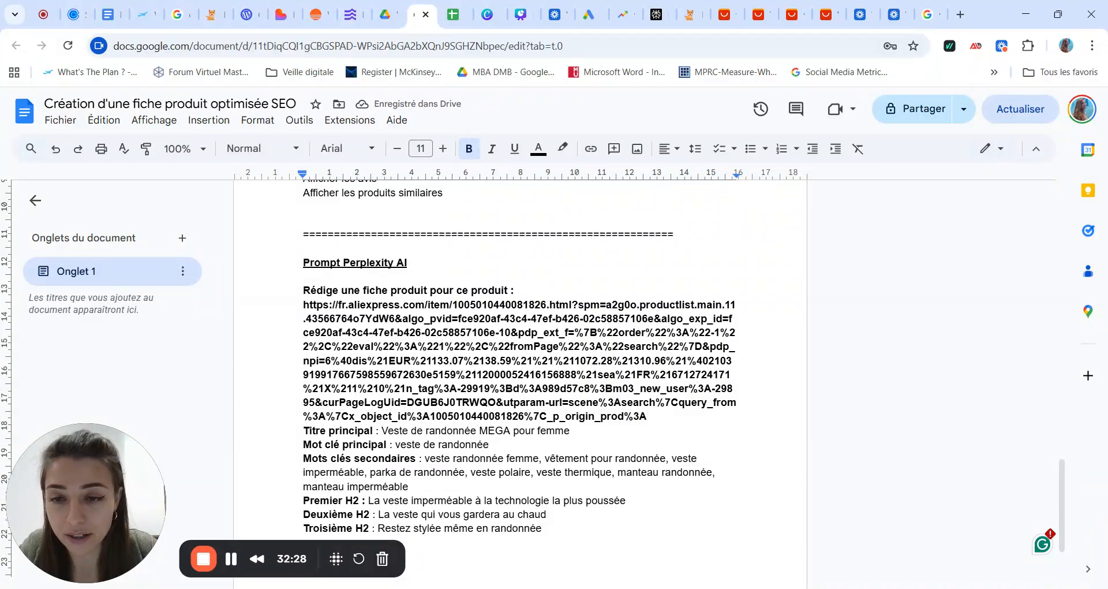
# - Remove the bold formatting from the pasted AliExpress product link
pyautogui.moveTo(648, 415); pyautogui.dragTo(304, 304)
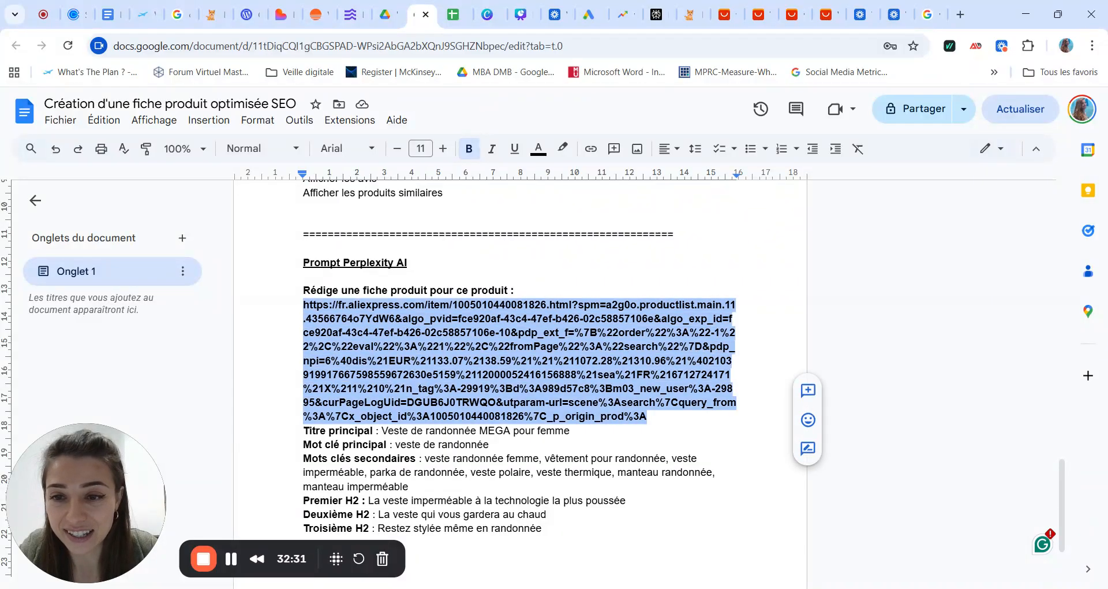
pyautogui.click(472, 148)
pyautogui.click(472, 148)
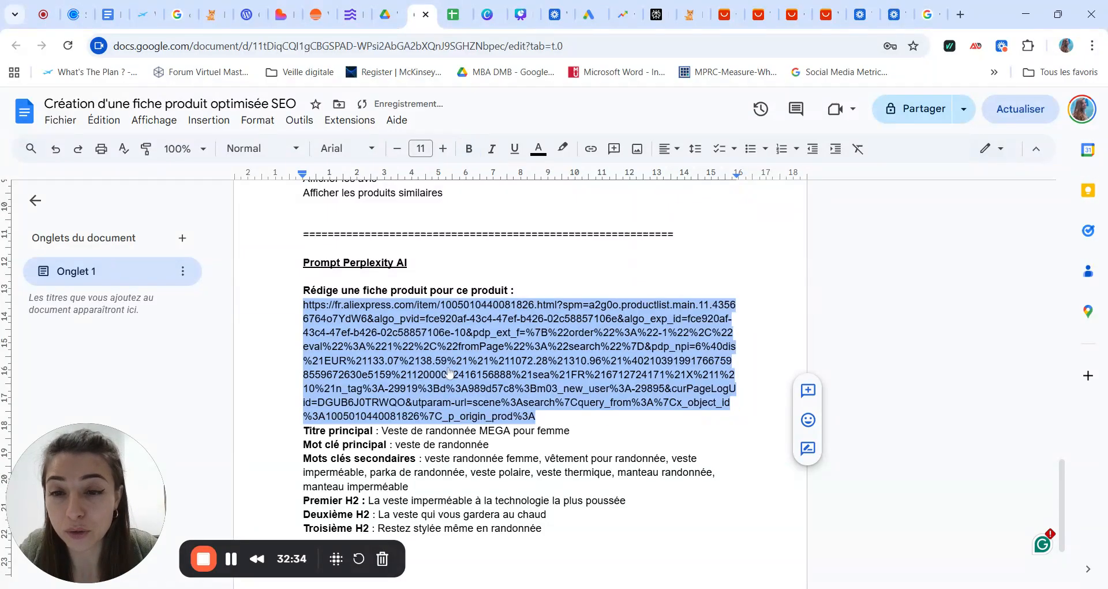
# - Add the line "Marque du produit : MEGA" below "Titre principal" and make the "Marque du produit" label bold
pyautogui.scroll(-1, 520, 347)
pyautogui.scroll(-1, 520, 346)
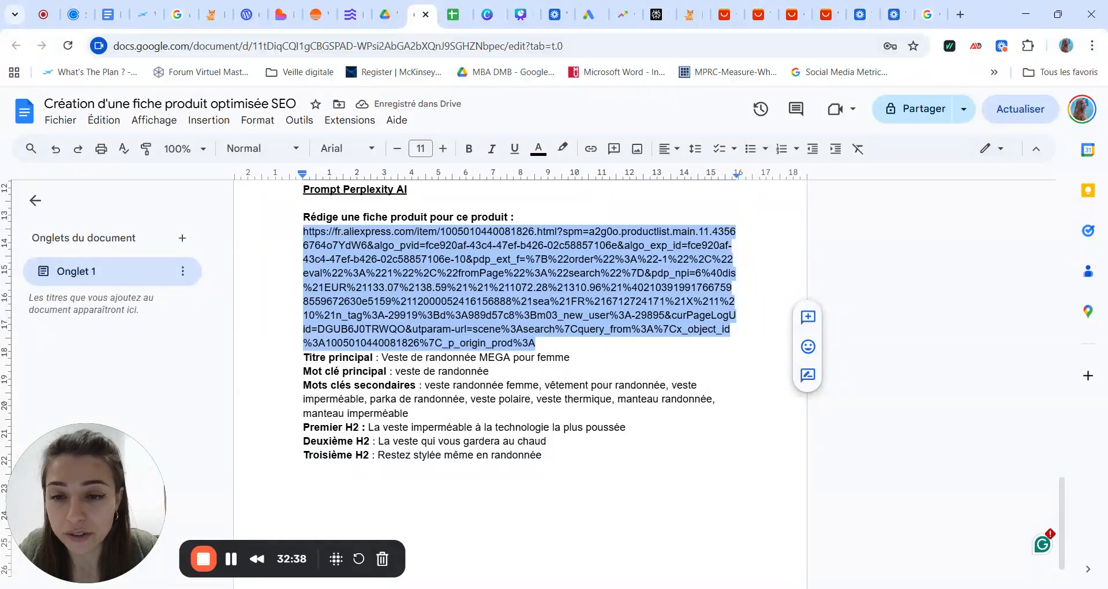
pyautogui.scroll(1, 519, 347)
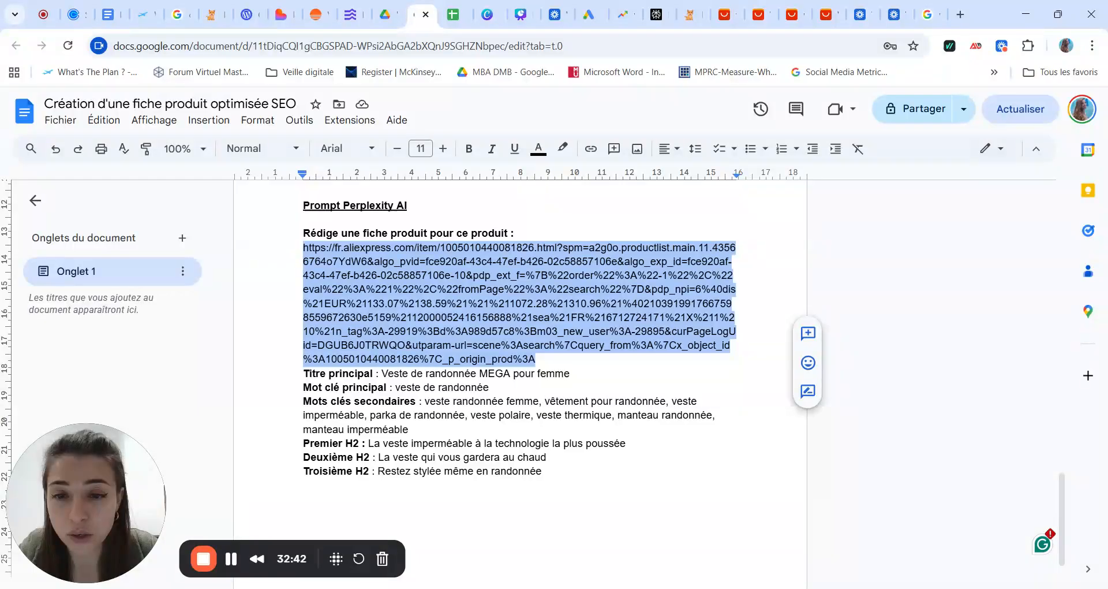
pyautogui.scroll(-3, 520, 346)
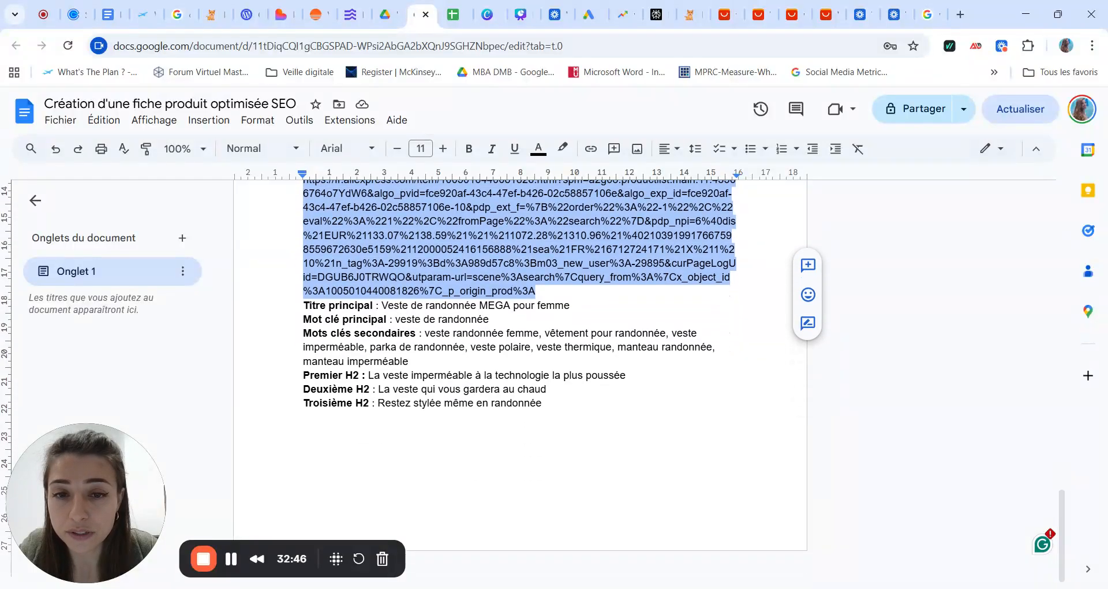
pyautogui.click(572, 304)
pyautogui.press('Return')
pyautogui.write('Marque d')
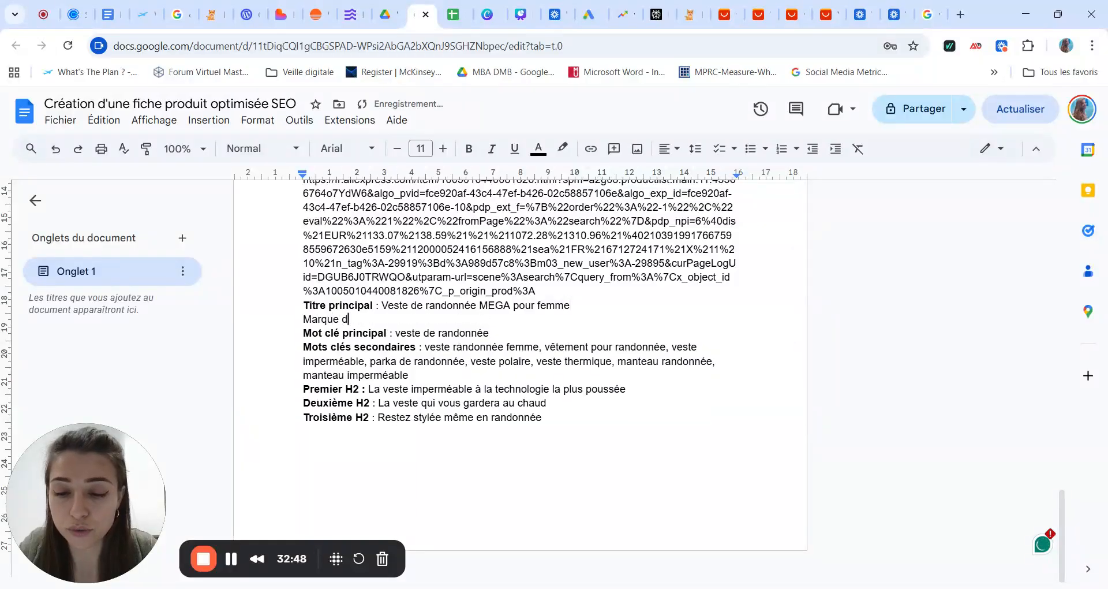
pyautogui.write('u produit : ME')
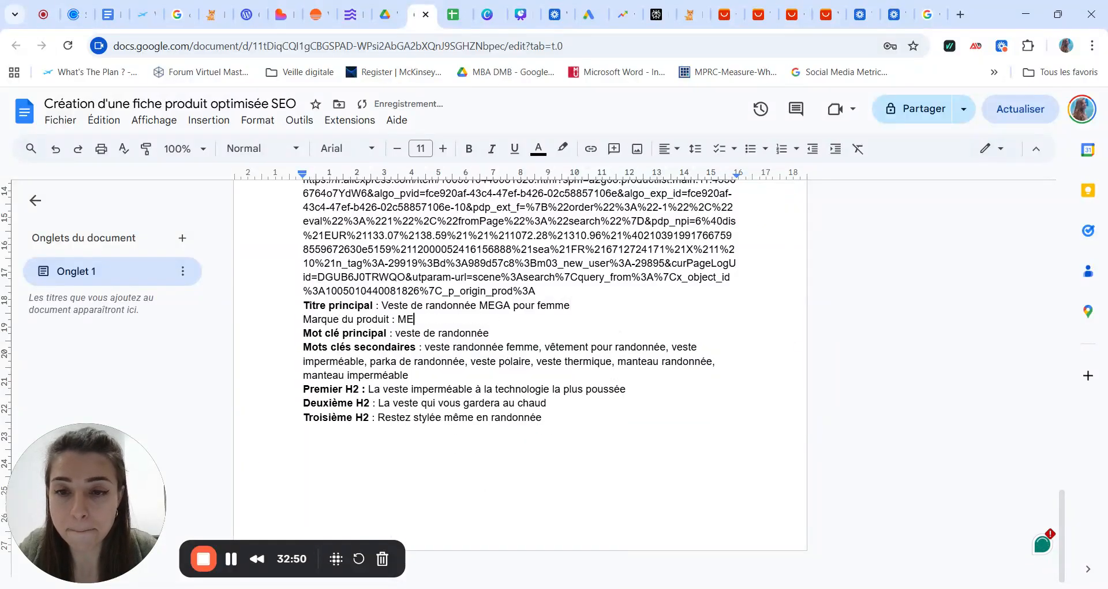
pyautogui.write('GA')
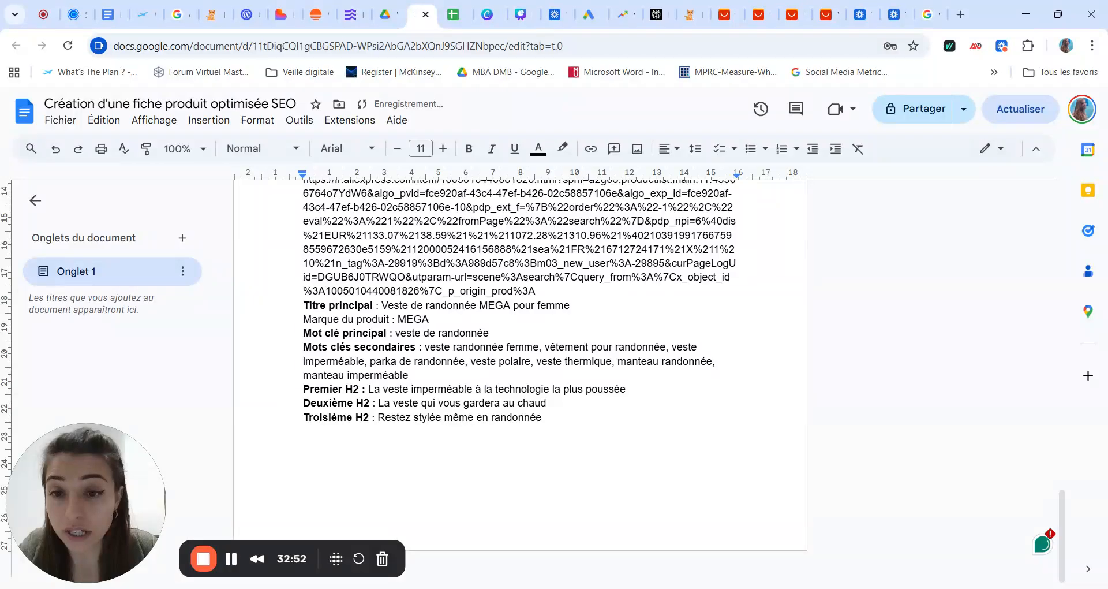
pyautogui.moveTo(389, 320); pyautogui.dragTo(303, 319)
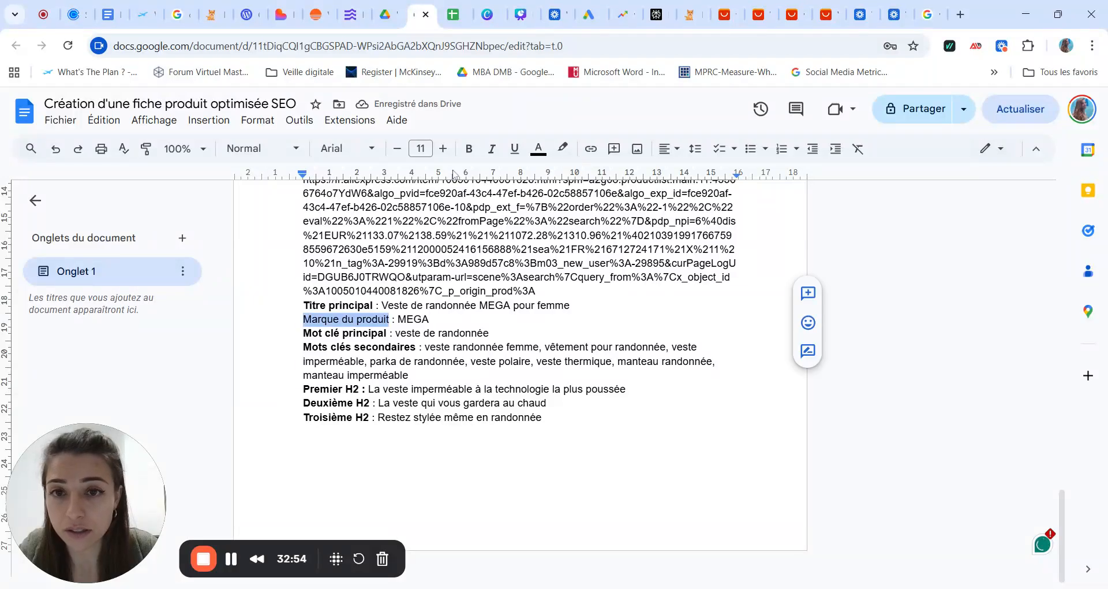
pyautogui.click(470, 151)
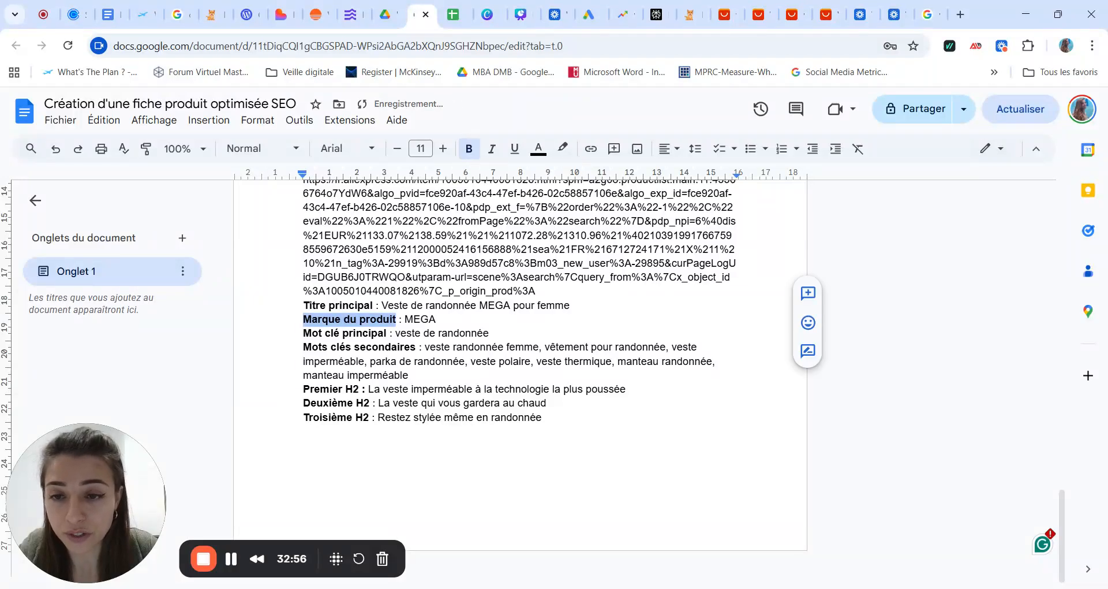
# - Start a new line below the AliExpress product link with the instruction "La fiche produit contient 3 h2."
pyautogui.click(434, 389)
pyautogui.scroll(-1, 435, 389)
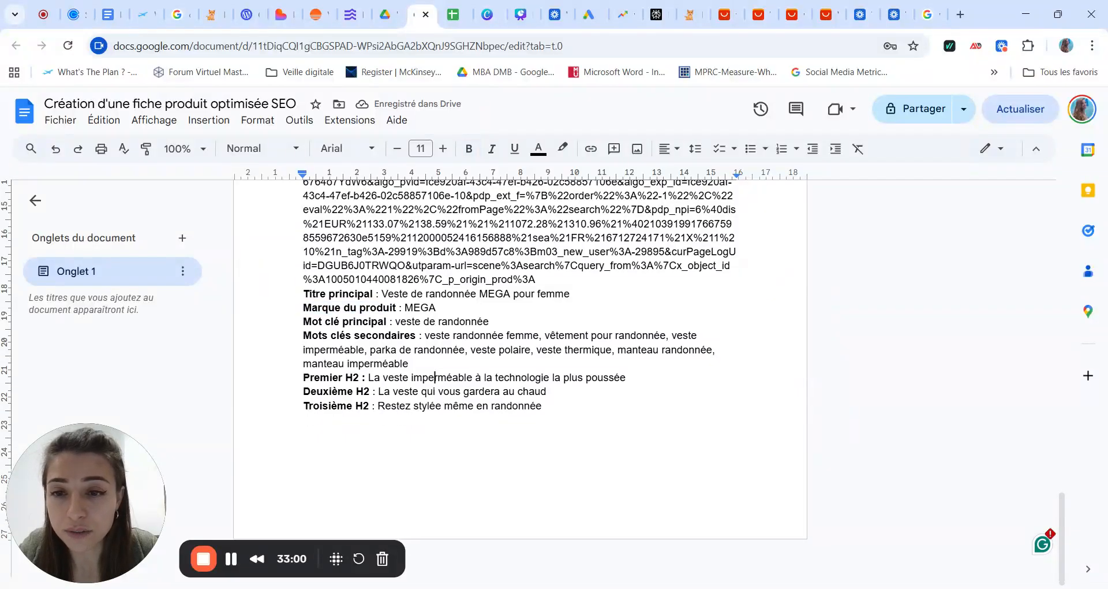
pyautogui.scroll(3, 519, 347)
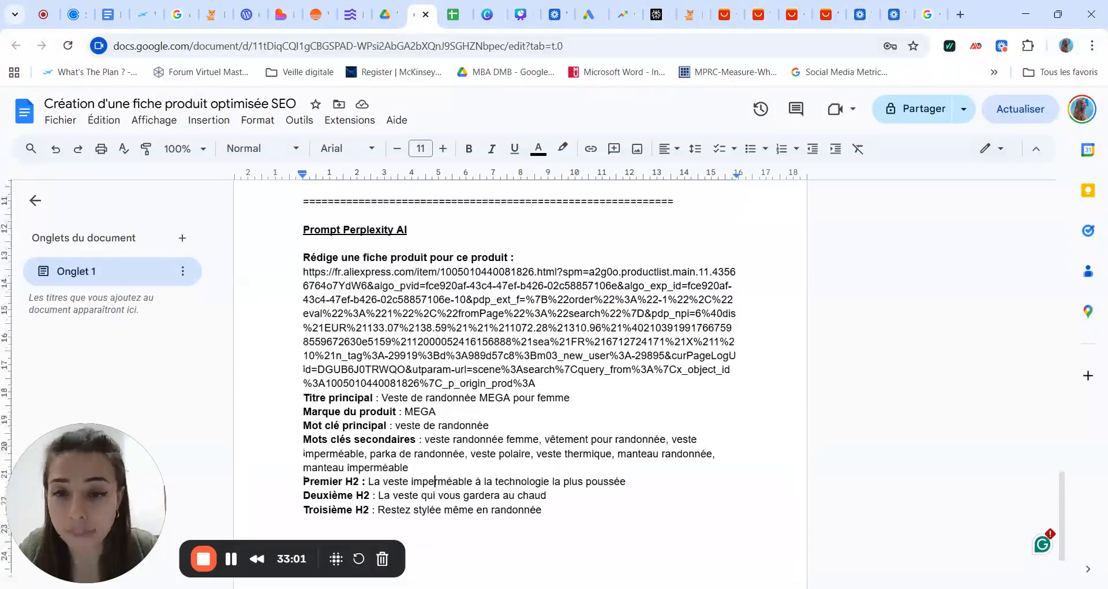
pyautogui.click(536, 383)
pyautogui.press('Return')
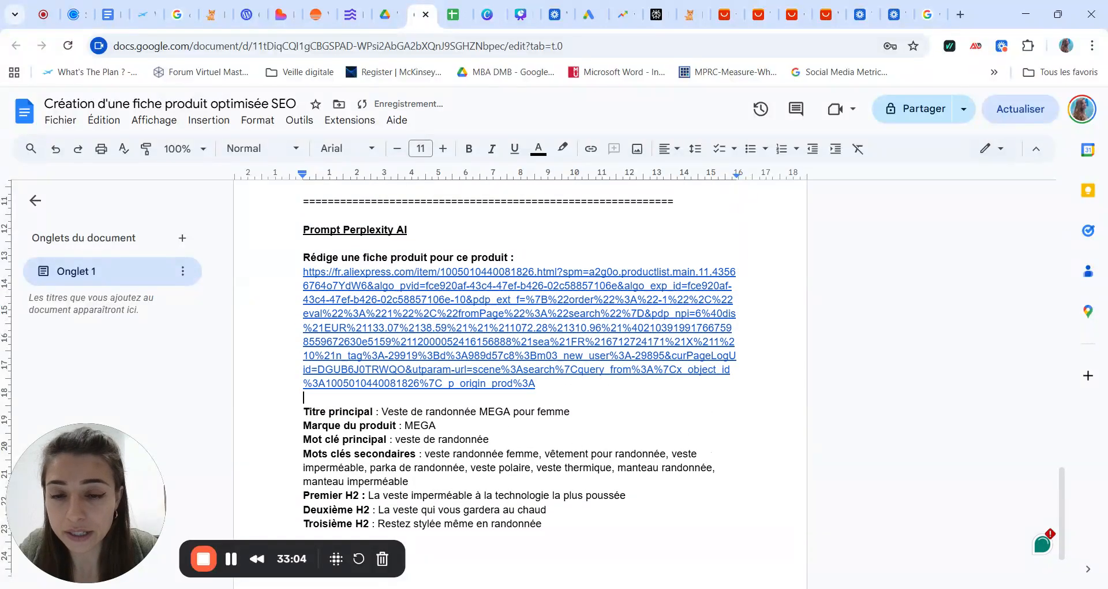
pyautogui.scroll(-1, 519, 346)
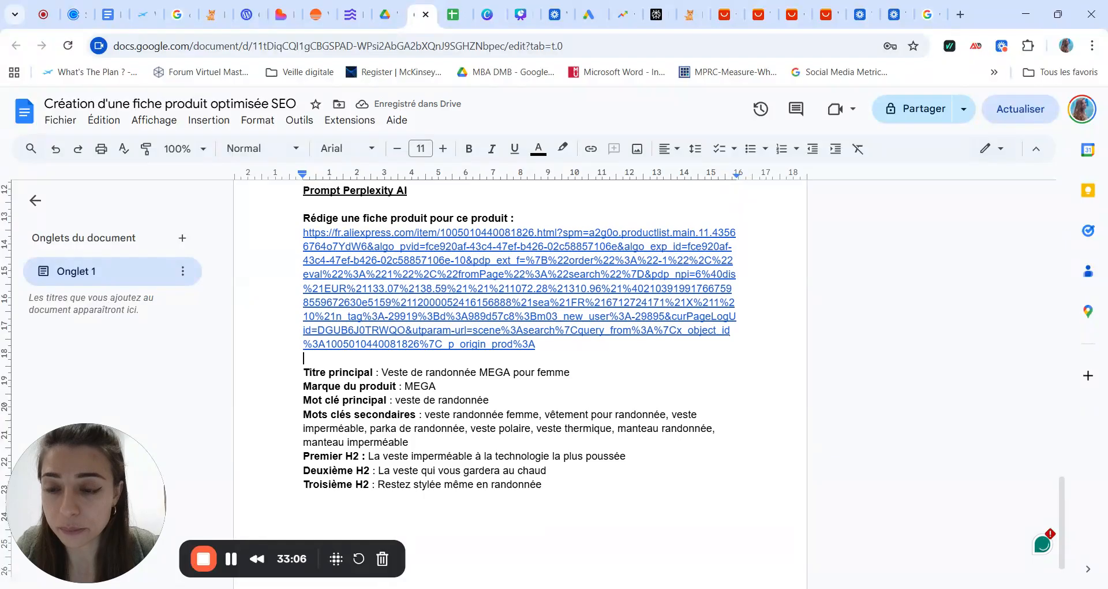
pyautogui.write('La fich')
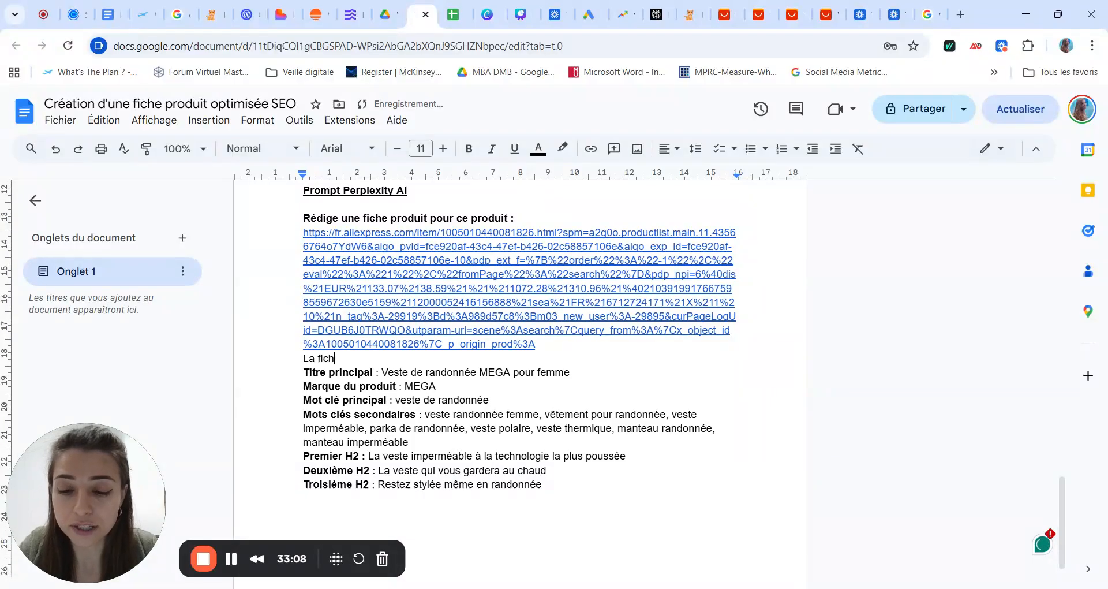
pyautogui.write('e produit contient')
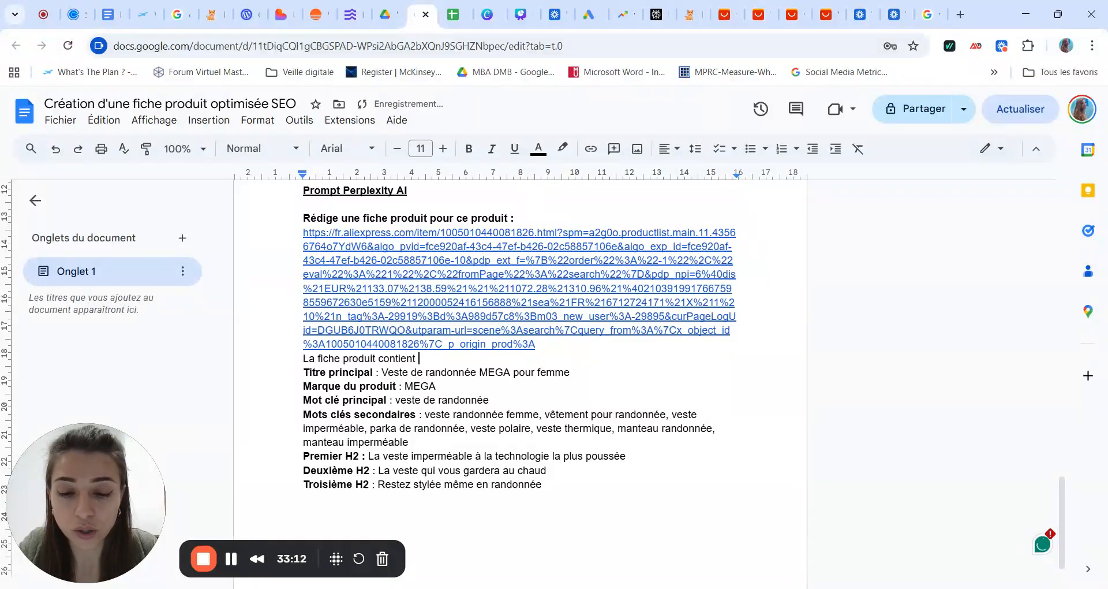
pyautogui.write(' 3 h2. ')
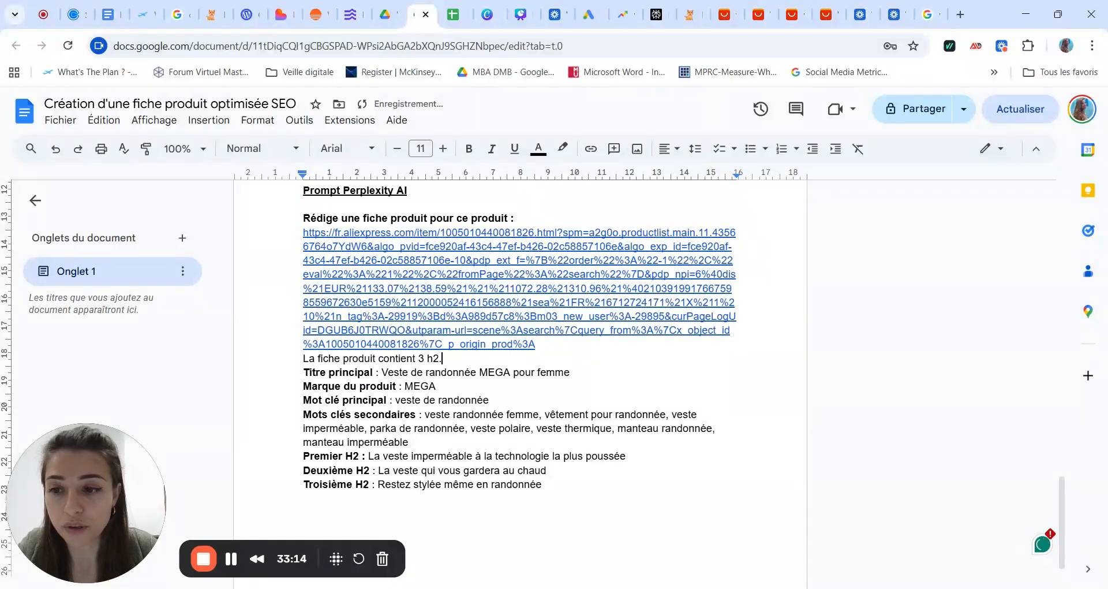
# - Continue the instruction line with the sentence "Chaque h2 se compose de paragraphes de 10 lignes."
pyautogui.write('Chaq')
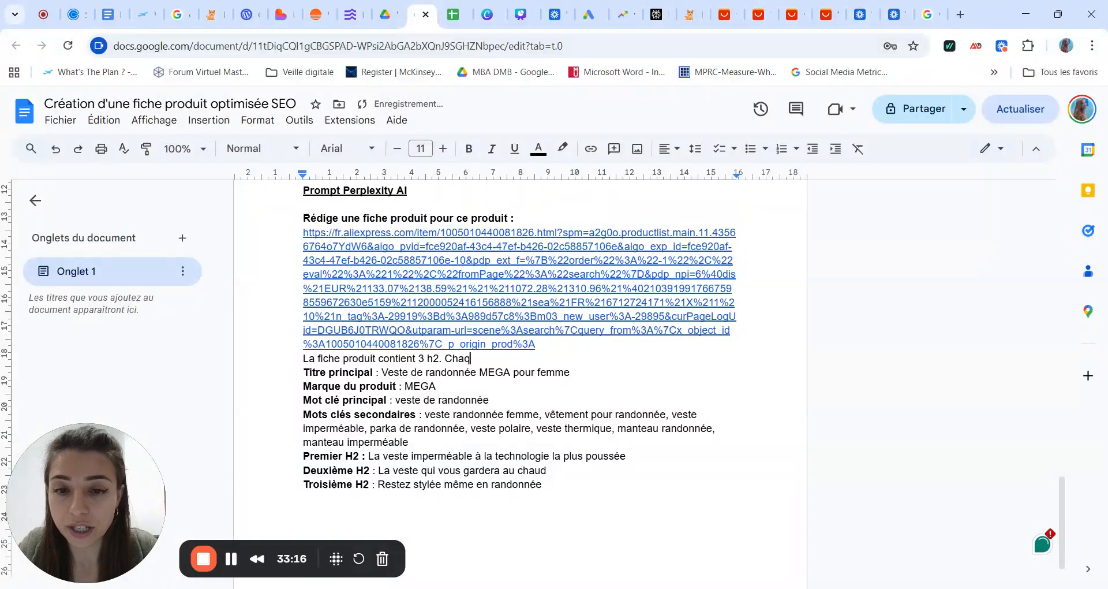
pyautogui.write('ue h2 se co')
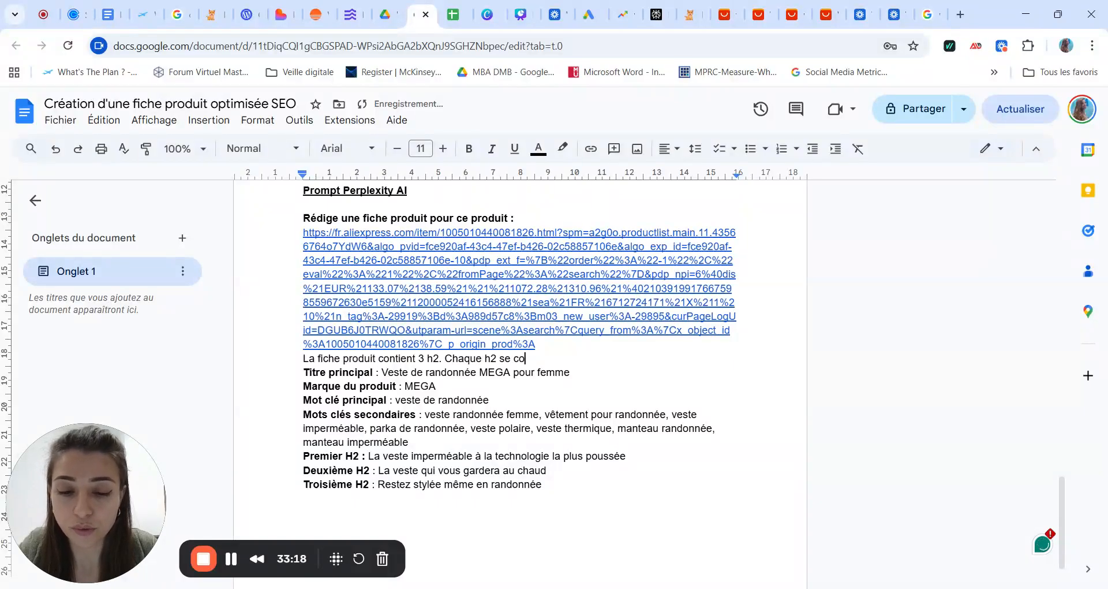
pyautogui.write('mpose de parag')
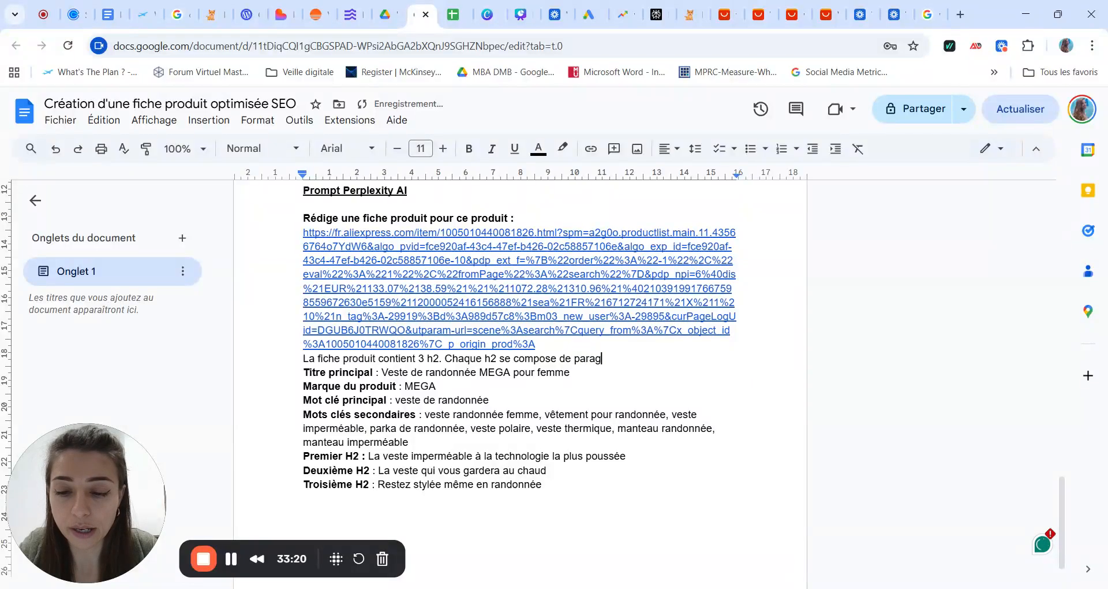
pyautogui.write('raphes de 1')
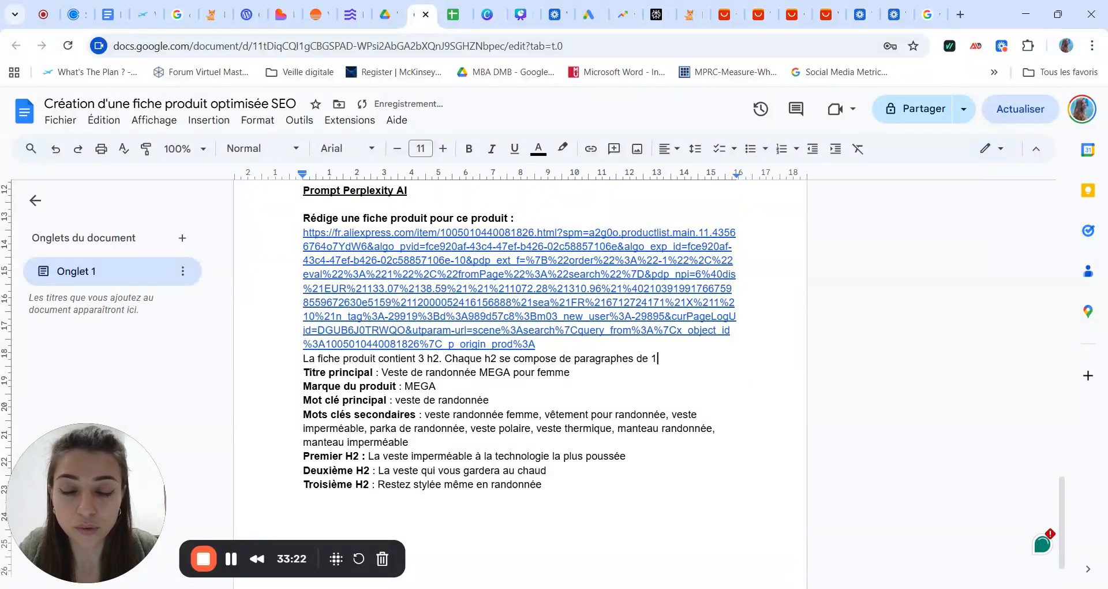
pyautogui.write('0 lignes')
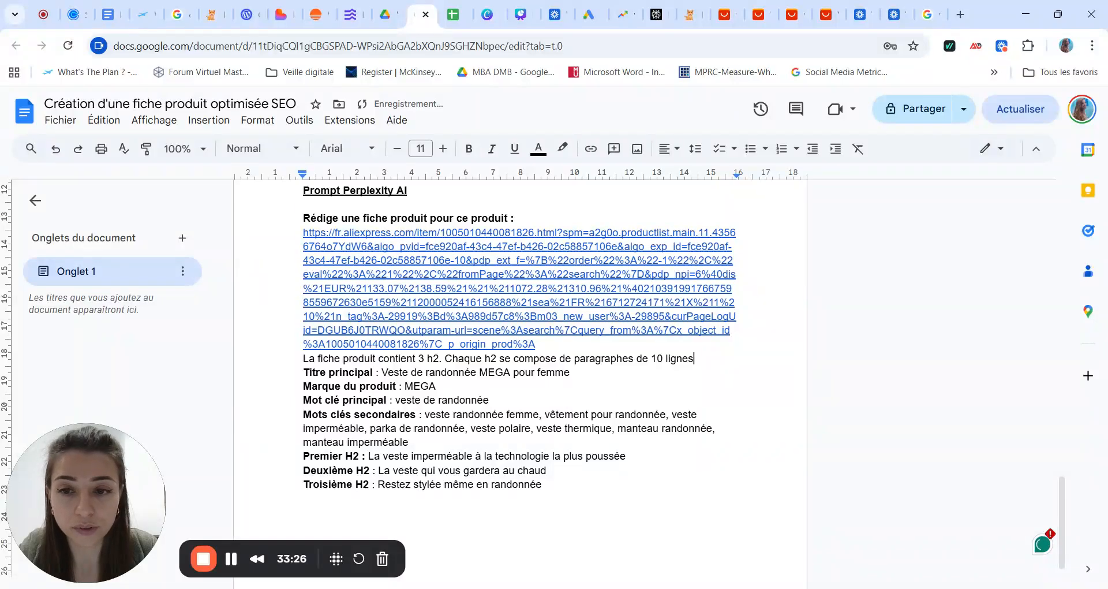
pyautogui.write('.')
# - Add the keyword instruction "Utilise le mot clé principal et les mots clés secondaires fournis ci-dessous." to the same paragraph
pyautogui.write(' Uti')
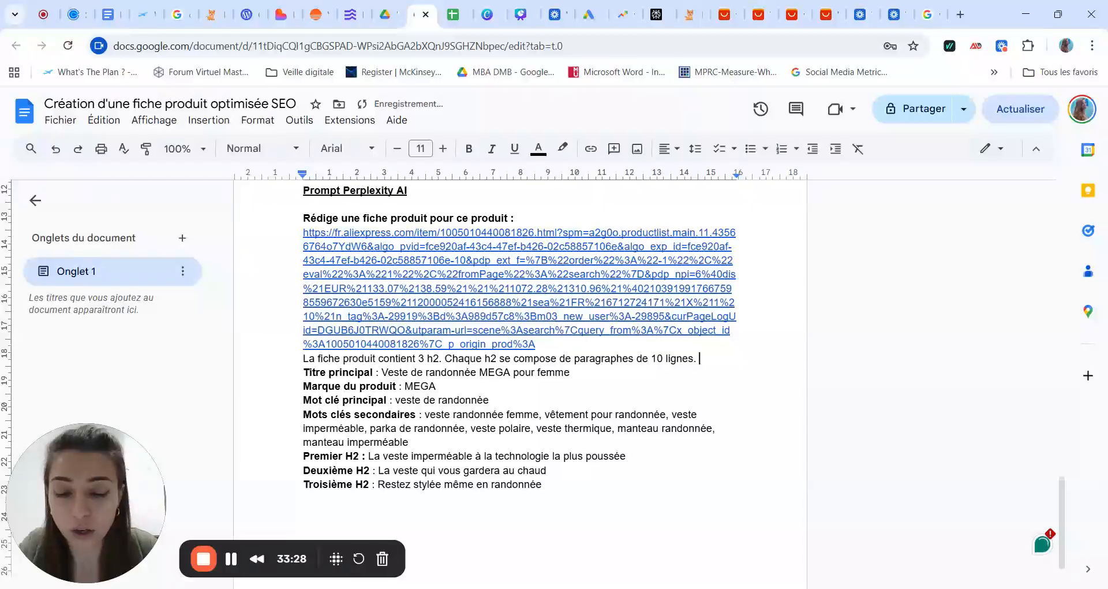
pyautogui.write('lise l')
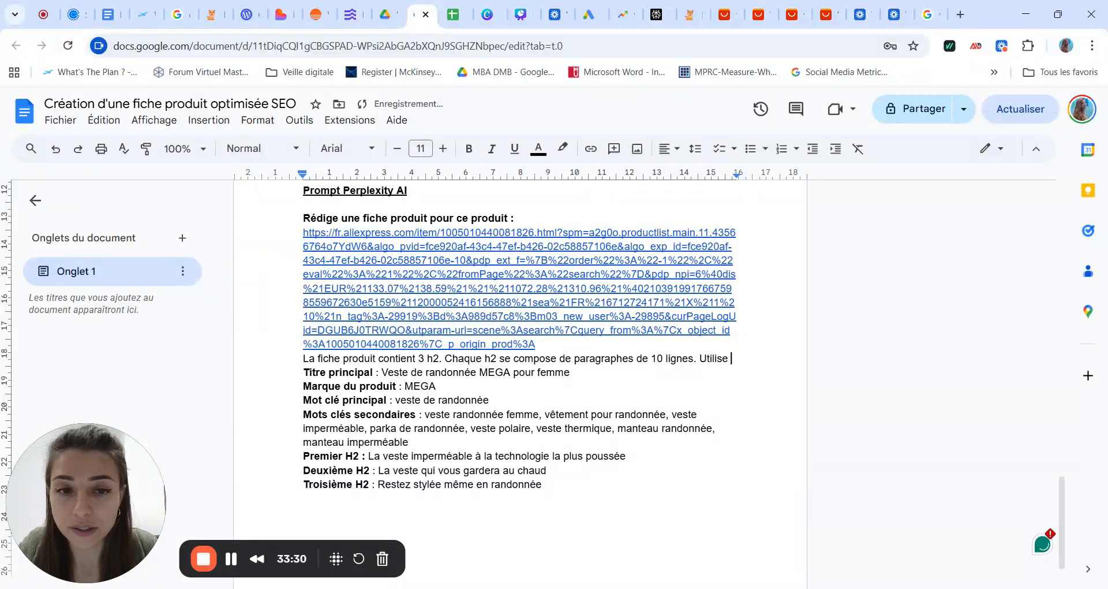
pyautogui.write('e mot clé ')
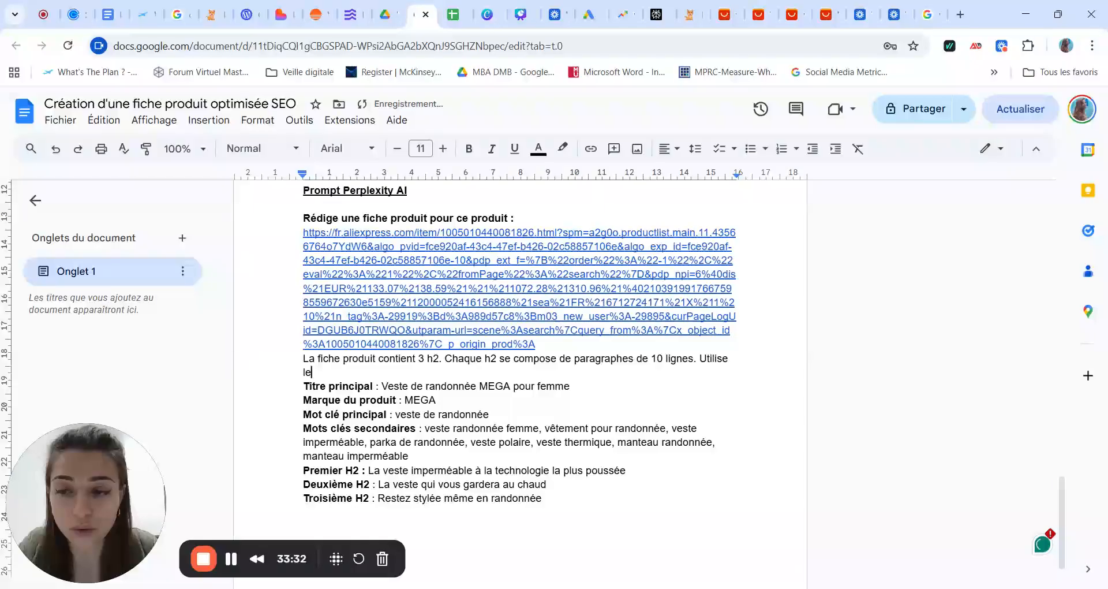
pyautogui.write('princ')
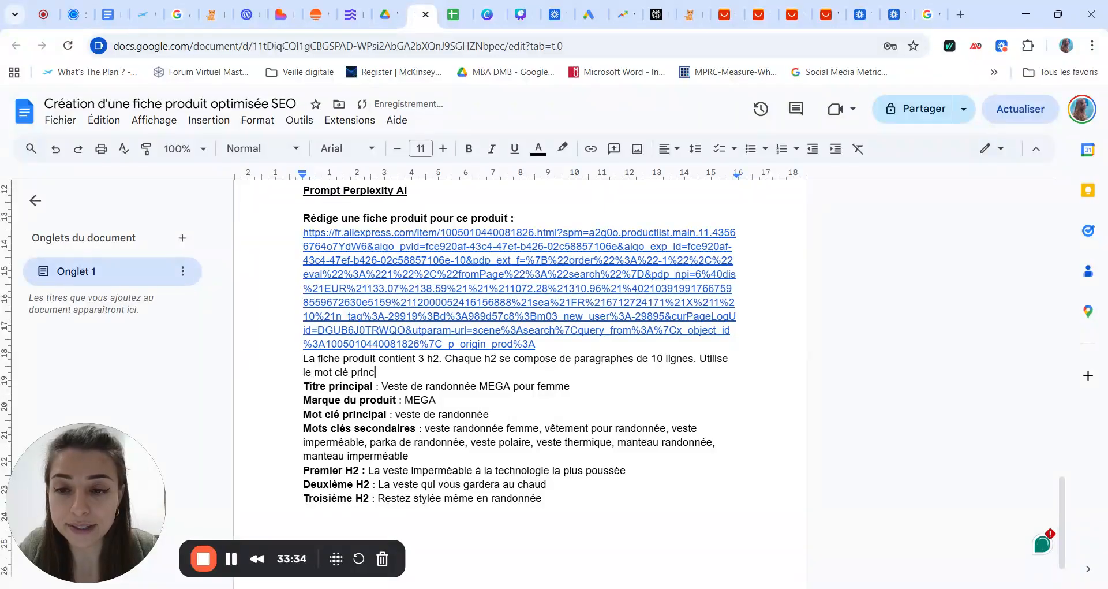
pyautogui.write('ipal et les m')
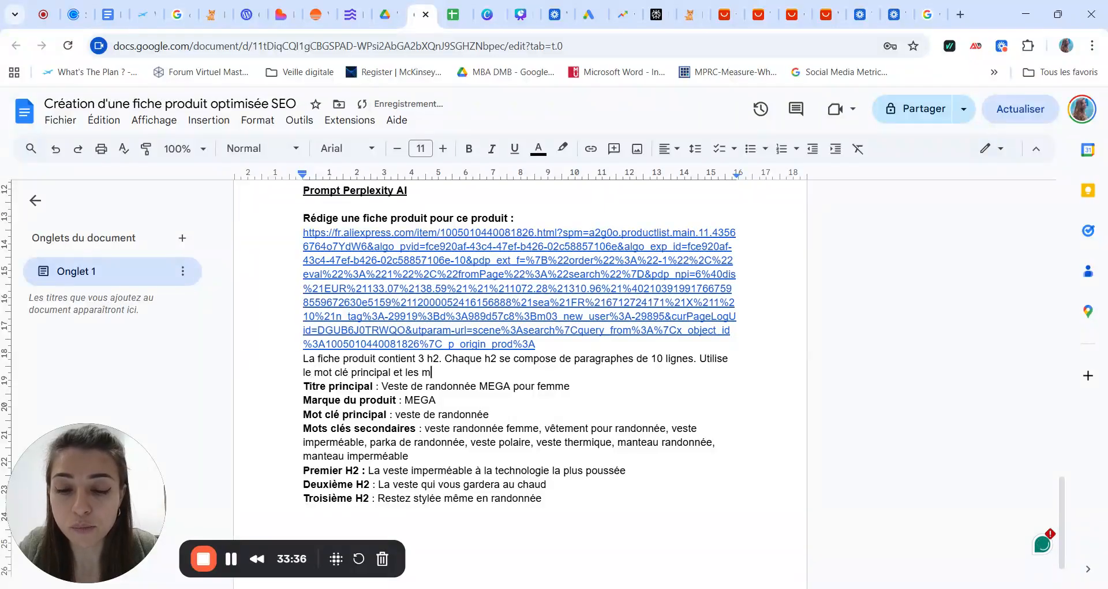
pyautogui.write('ots clés second')
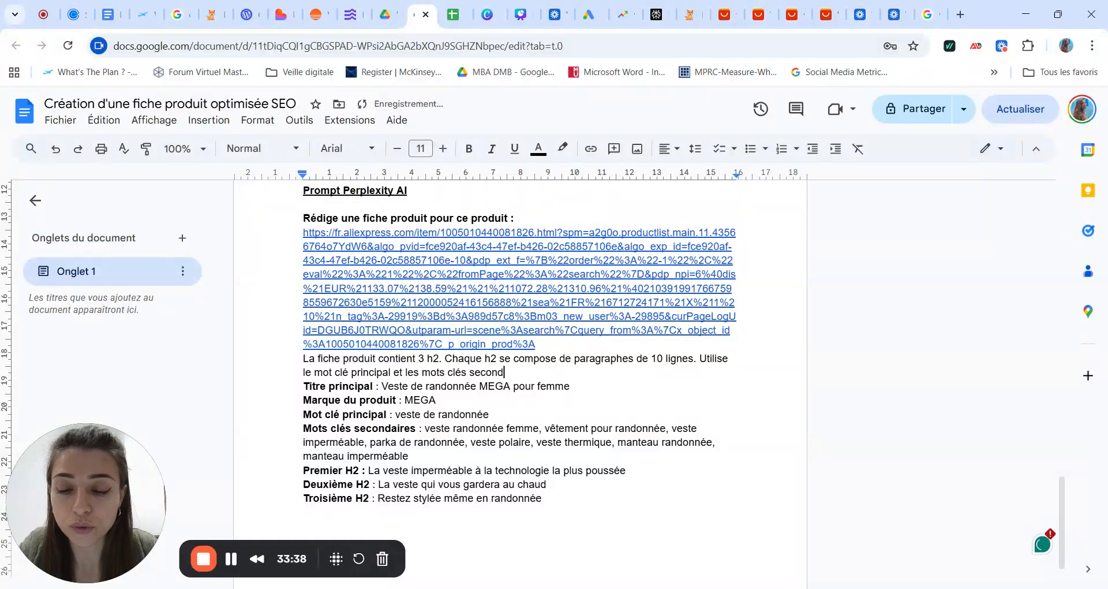
pyautogui.write('aires fourni')
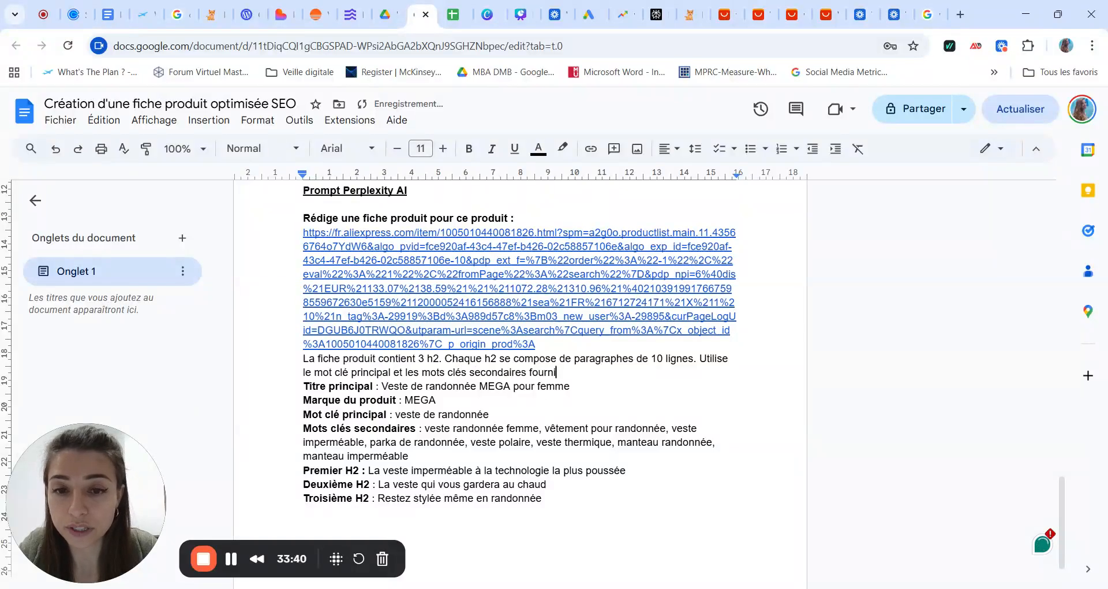
pyautogui.write('s ci-desso')
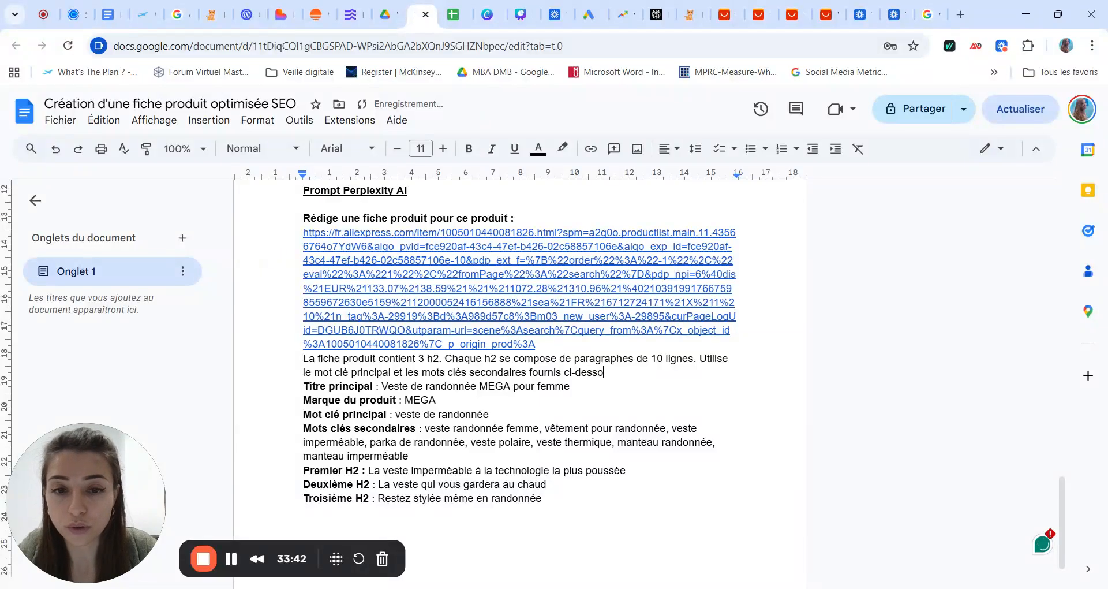
pyautogui.write('us')
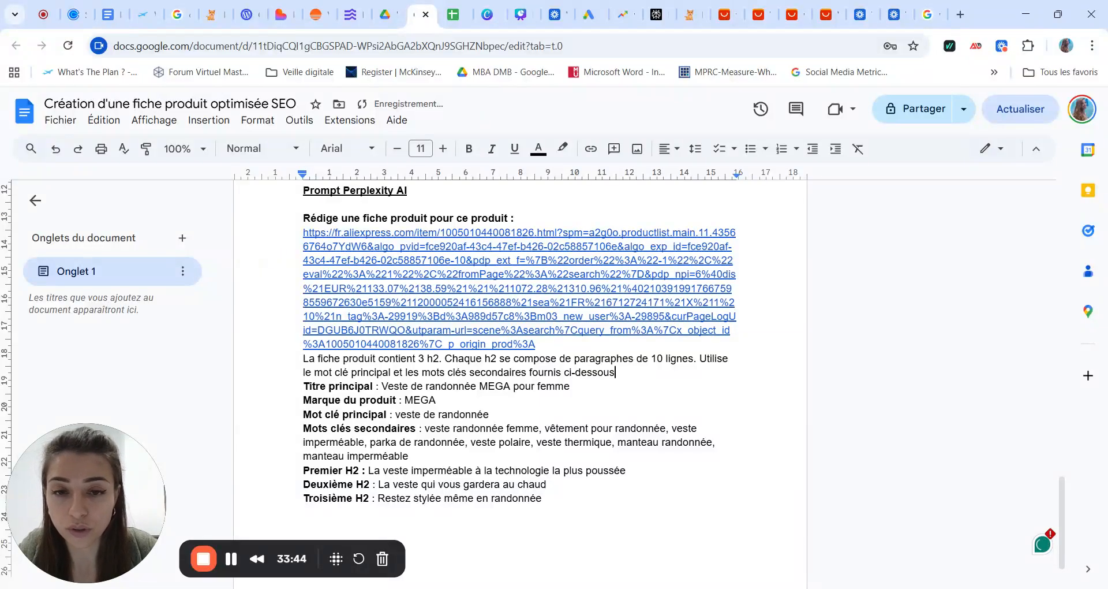
pyautogui.write('.')
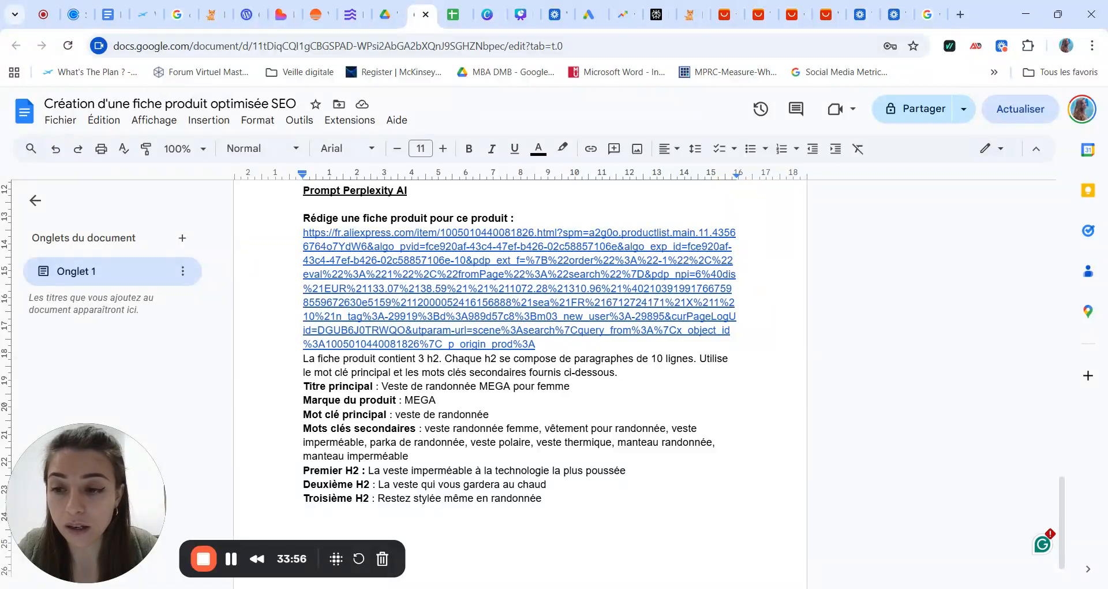
pyautogui.write('Copie l')
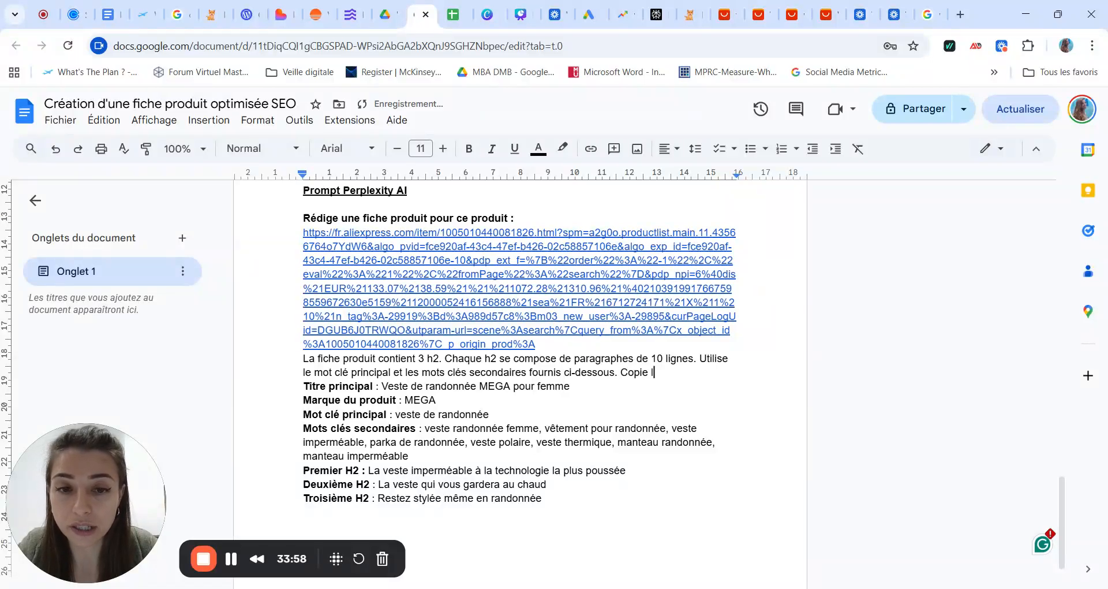
pyautogui.write('e ton de voix d')
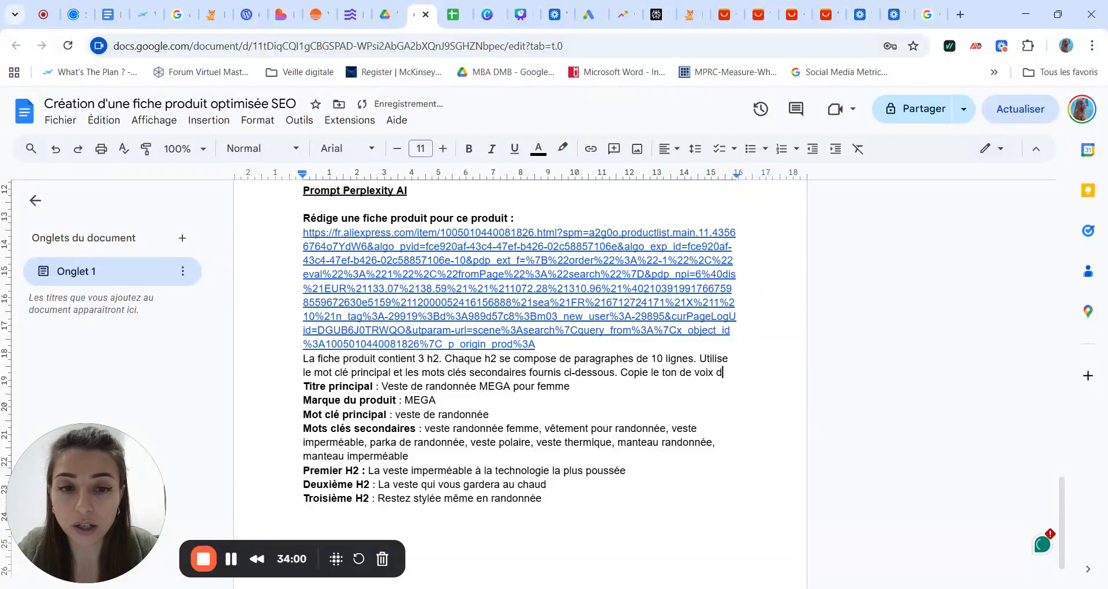
pyautogui.write('e ww')
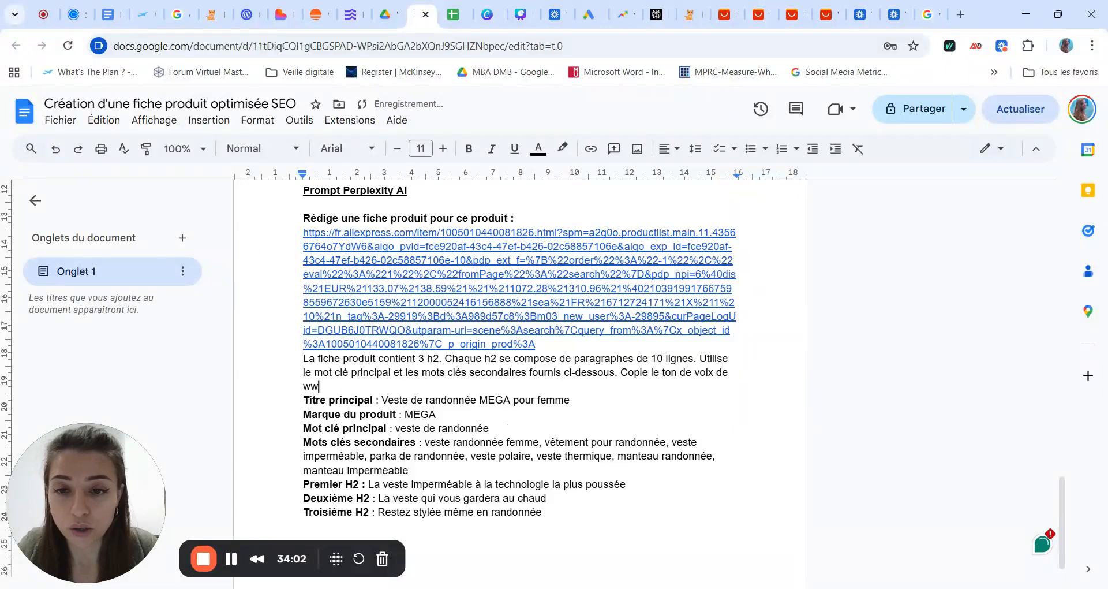
pyautogui.write('w.what')
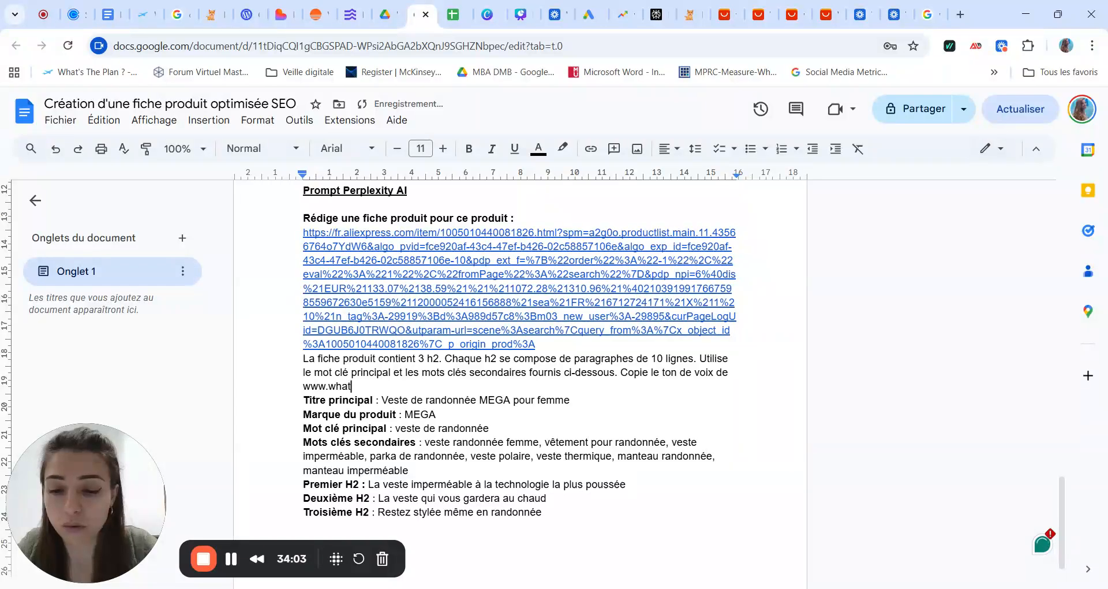
pyautogui.write('s-the-plan.com')
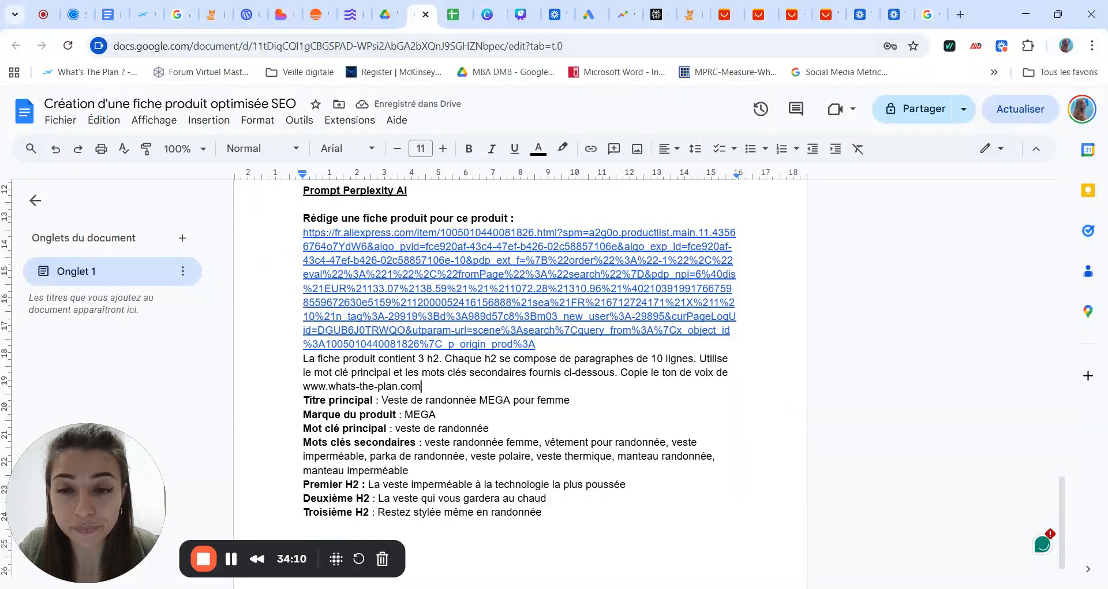
pyautogui.write('.')
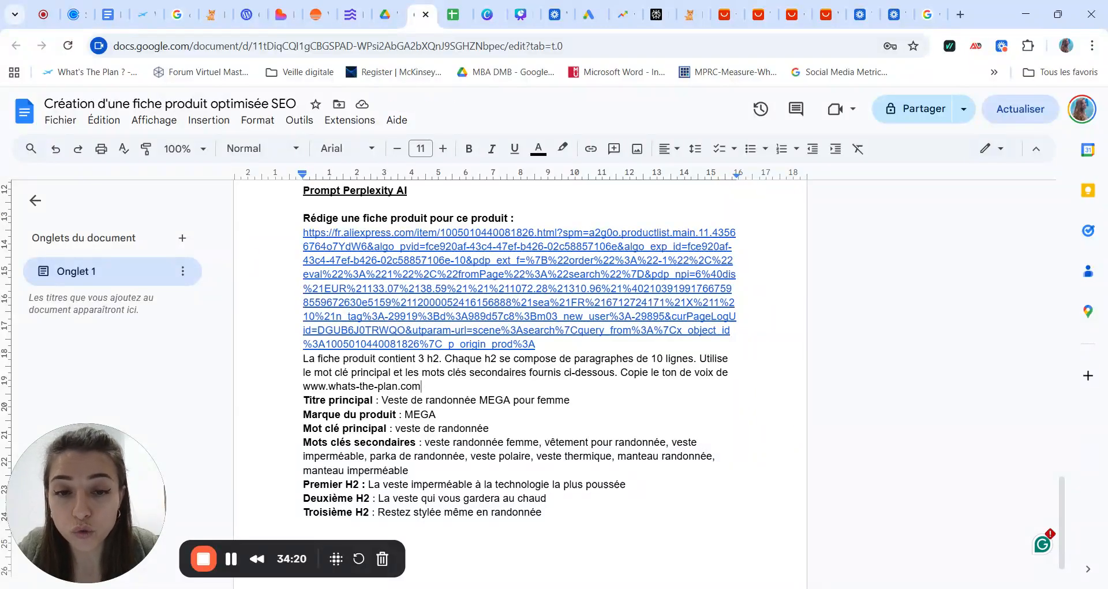
# - Replace the sentence about copying the website's tone with "Utilise un ton de voix enthousiaste et humoristique."
pyautogui.moveTo(621, 373); pyautogui.dragTo(578, 387)
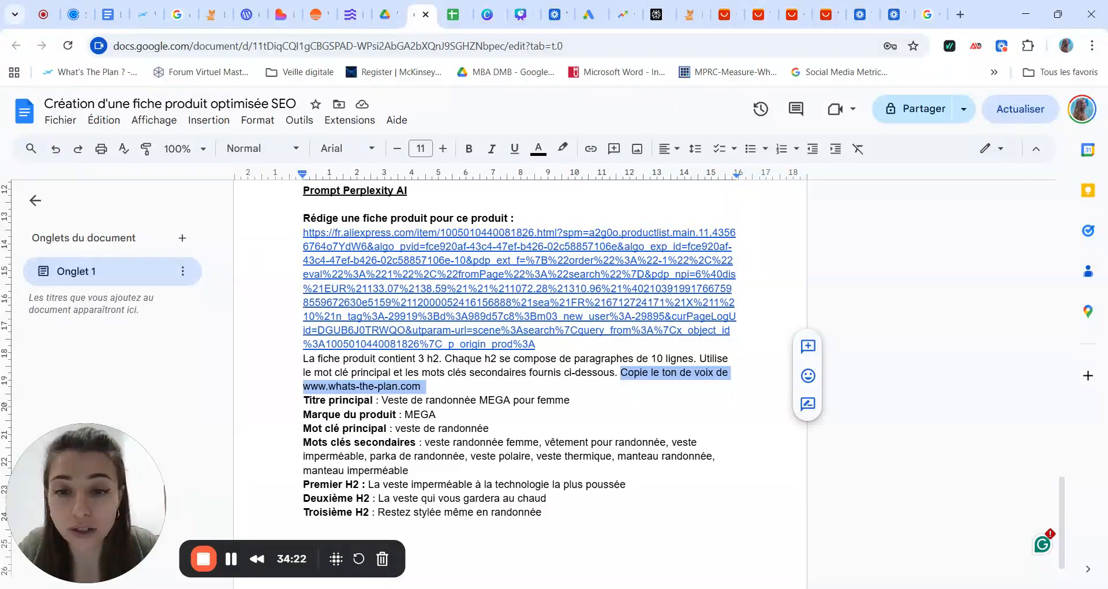
pyautogui.write('U')
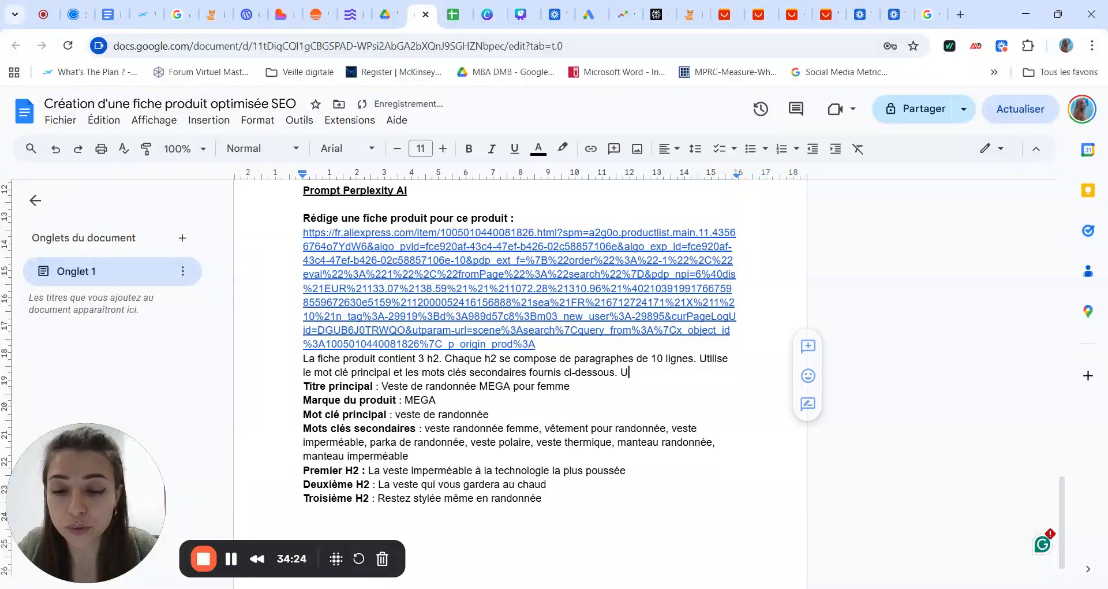
pyautogui.write('tilise un ton de voi')
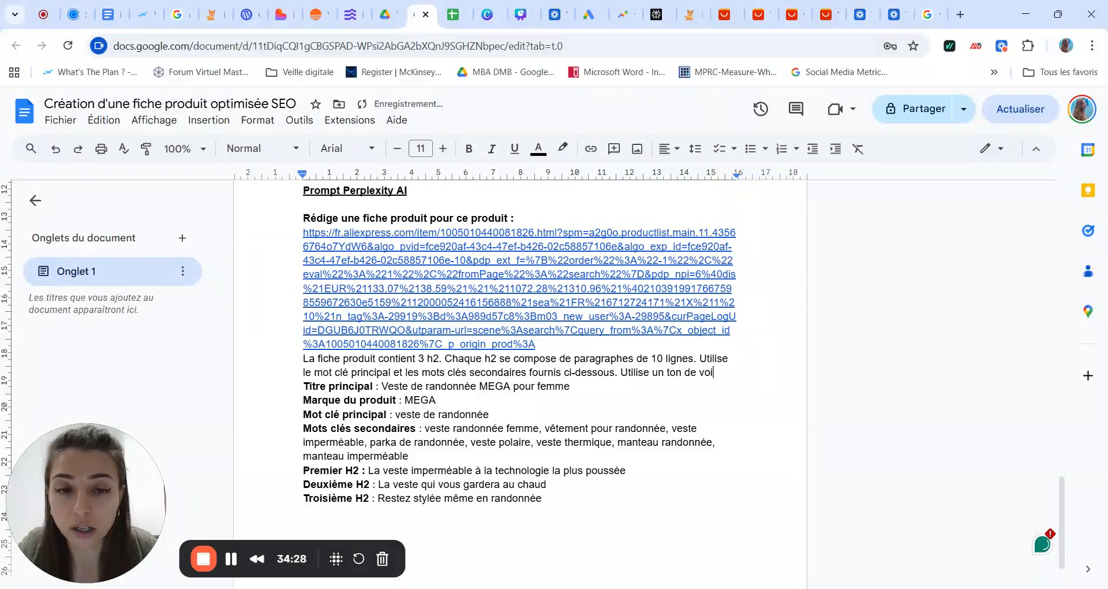
pyautogui.write('x enthou')
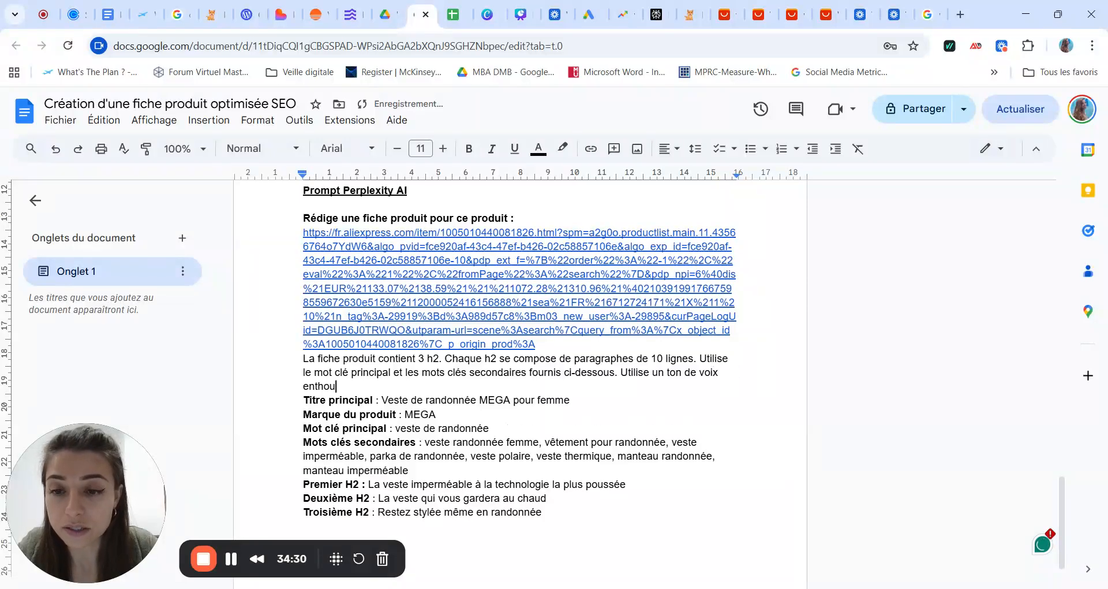
pyautogui.write('siaste et ')
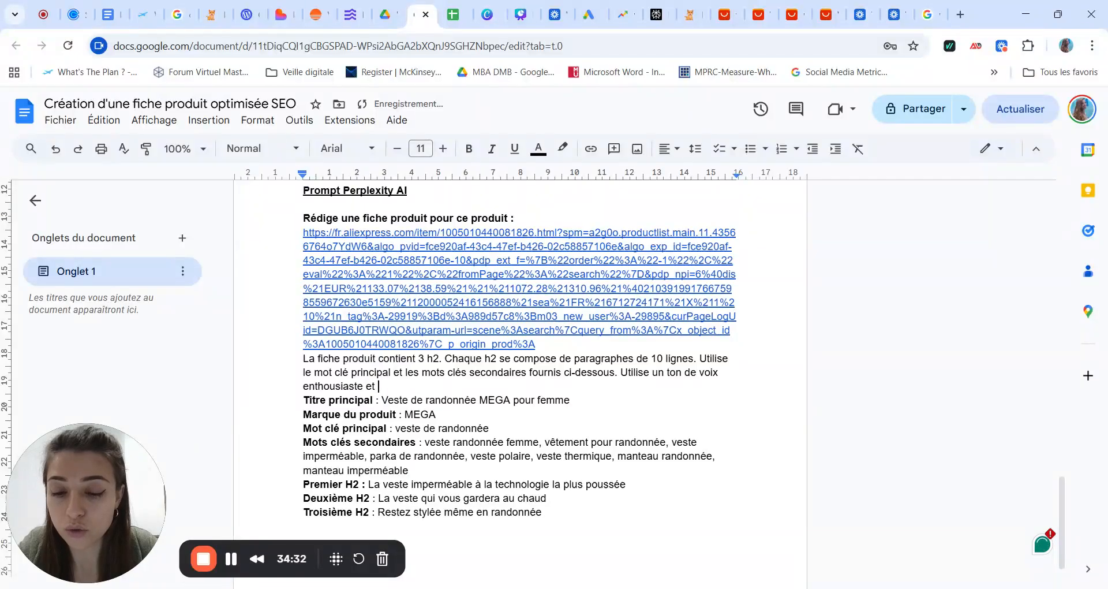
pyautogui.write('humoristique')
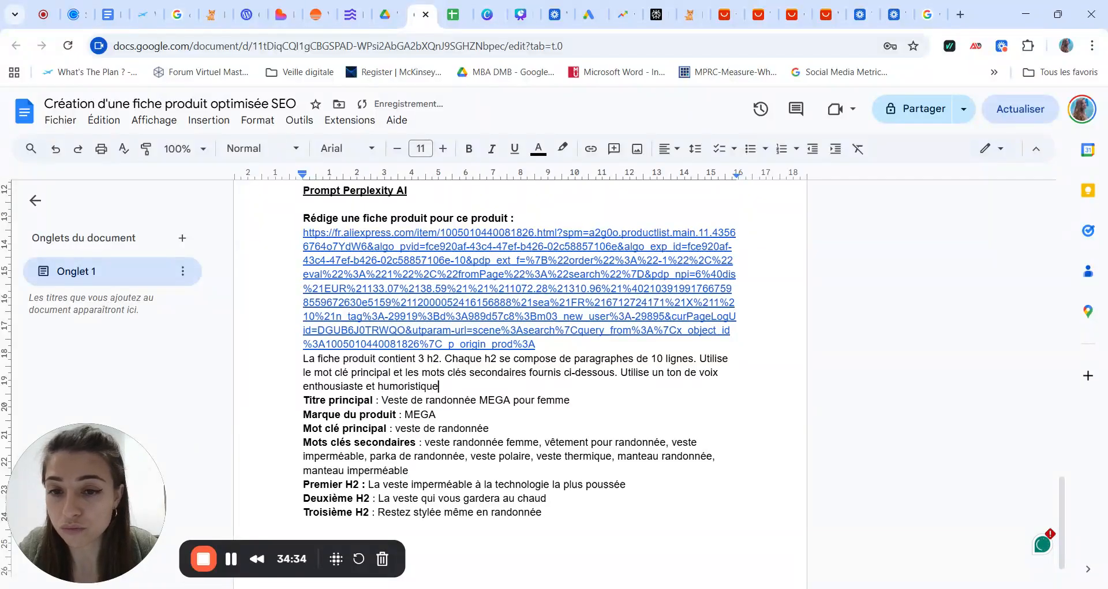
pyautogui.write('.')
pyautogui.scroll(-1, 519, 369)
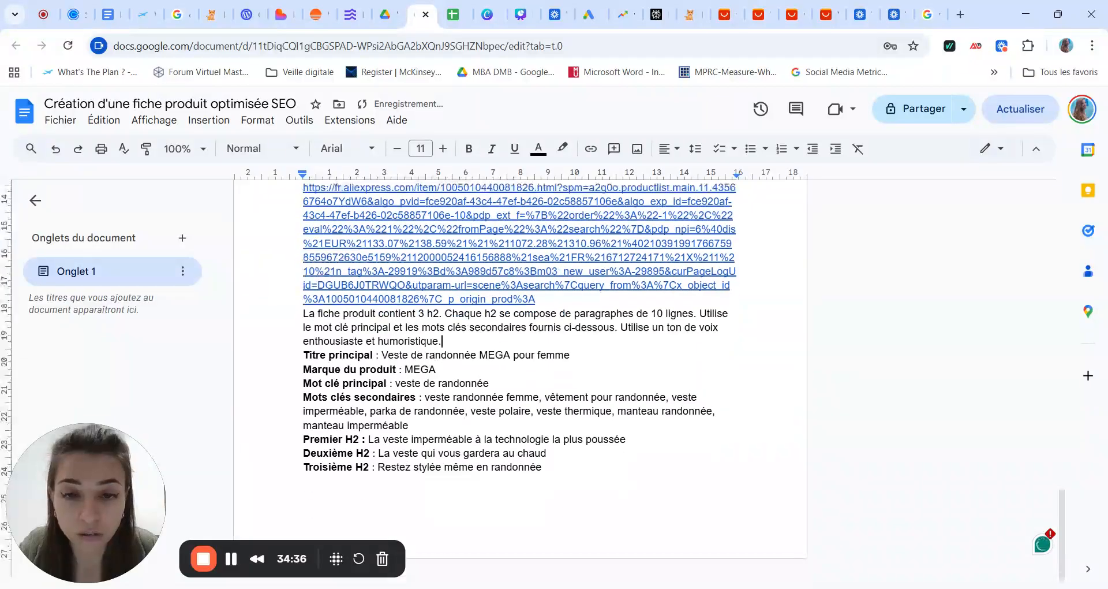
# - Copy the complete Perplexity prompt, from "Rédige une fiche produit pour ce produit" through the "Troisième H2" line
pyautogui.scroll(1, 519, 370)
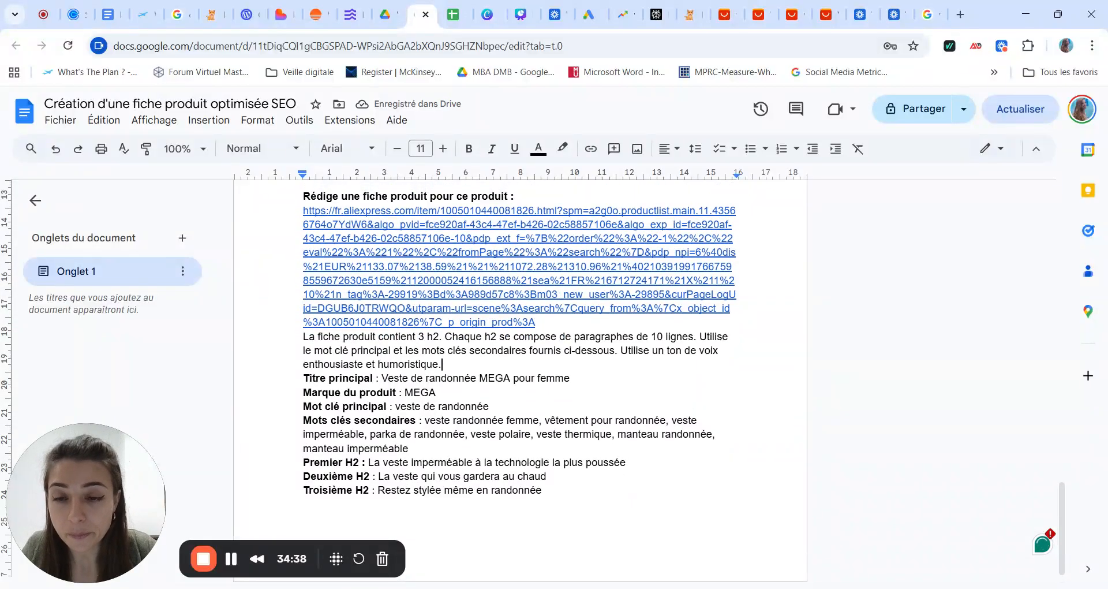
pyautogui.scroll(10, 519, 381)
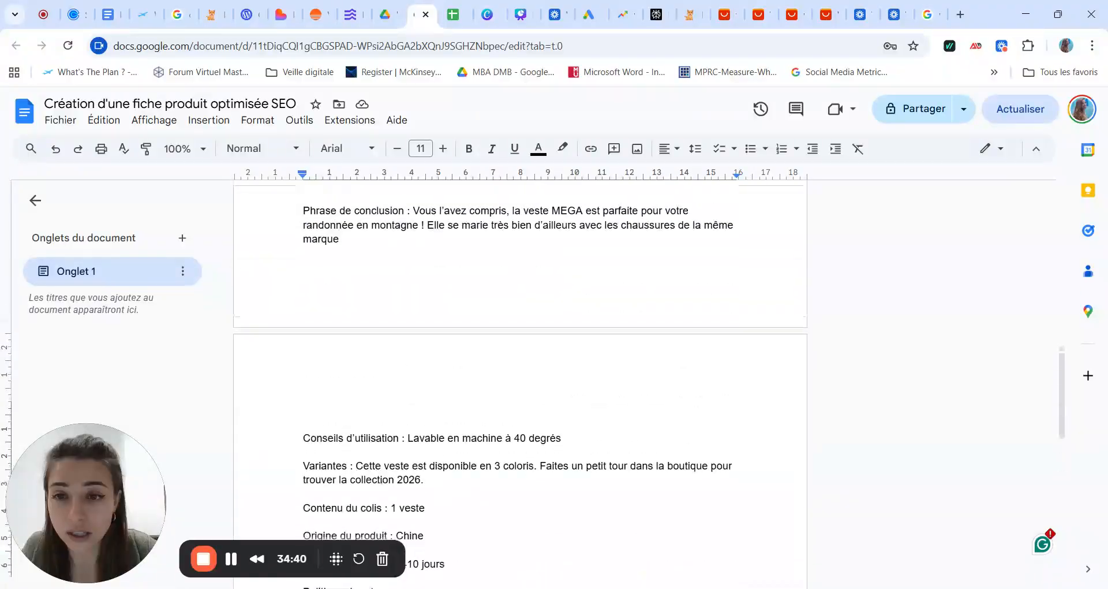
pyautogui.scroll(3, 519, 381)
pyautogui.scroll(-4, 519, 381)
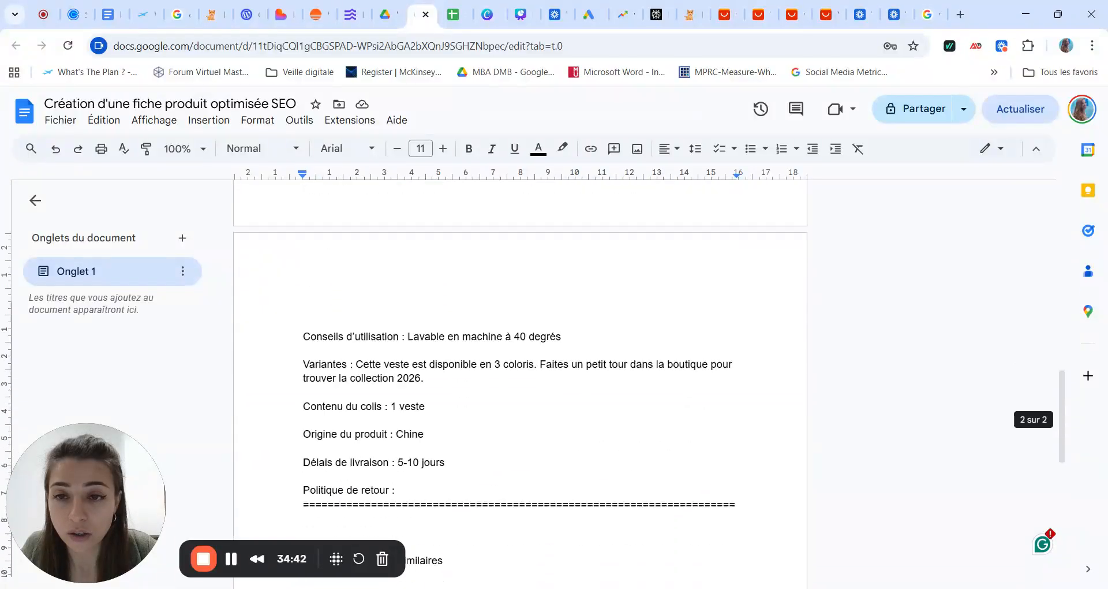
pyautogui.scroll(-8, 520, 381)
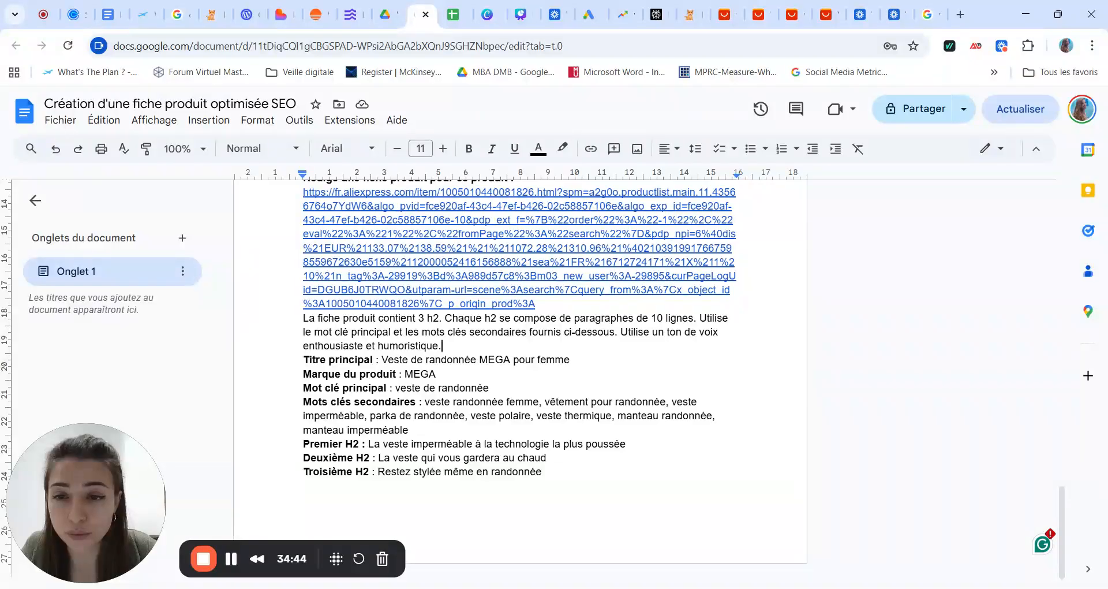
pyautogui.scroll(1, 520, 381)
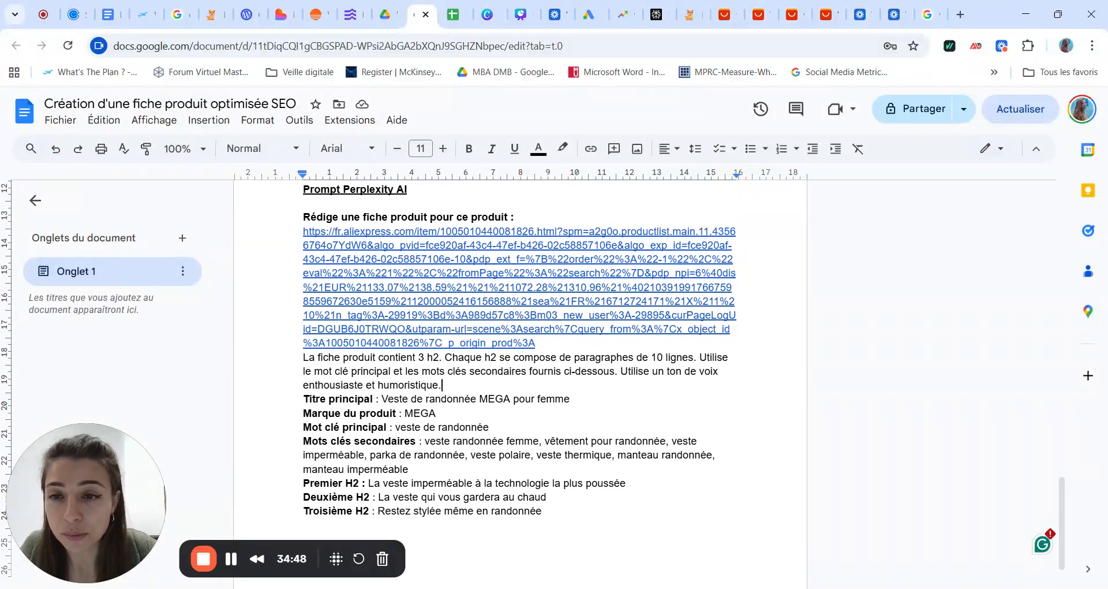
pyautogui.moveTo(304, 217); pyautogui.dragTo(546, 511)
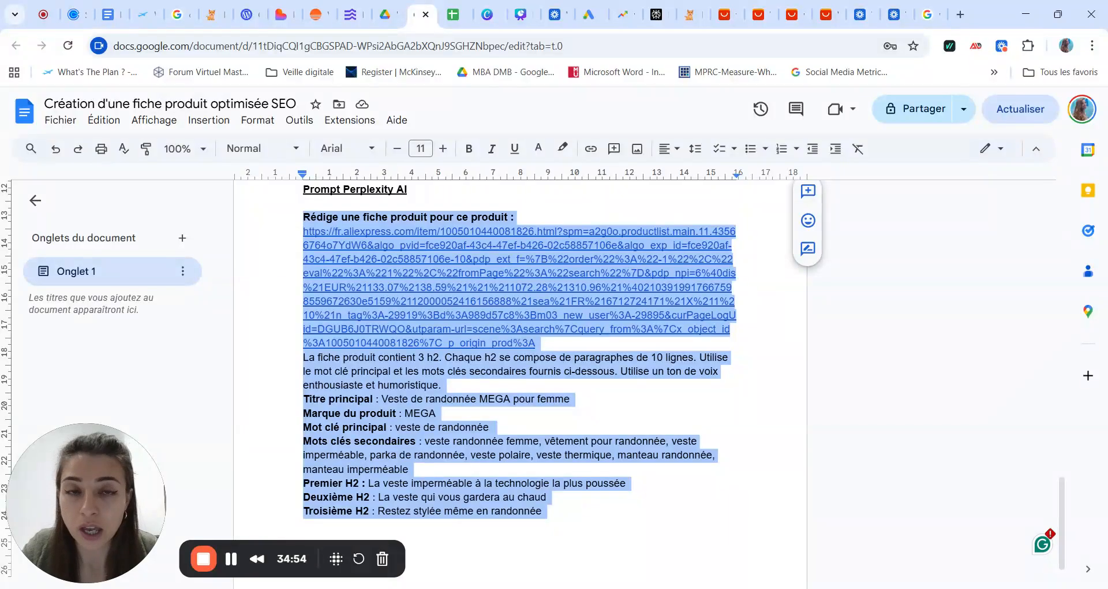
# - Switch to Perplexity, submit the copied product page prompt as a new question and dismiss the upgrade offer
pyautogui.click(659, 16)
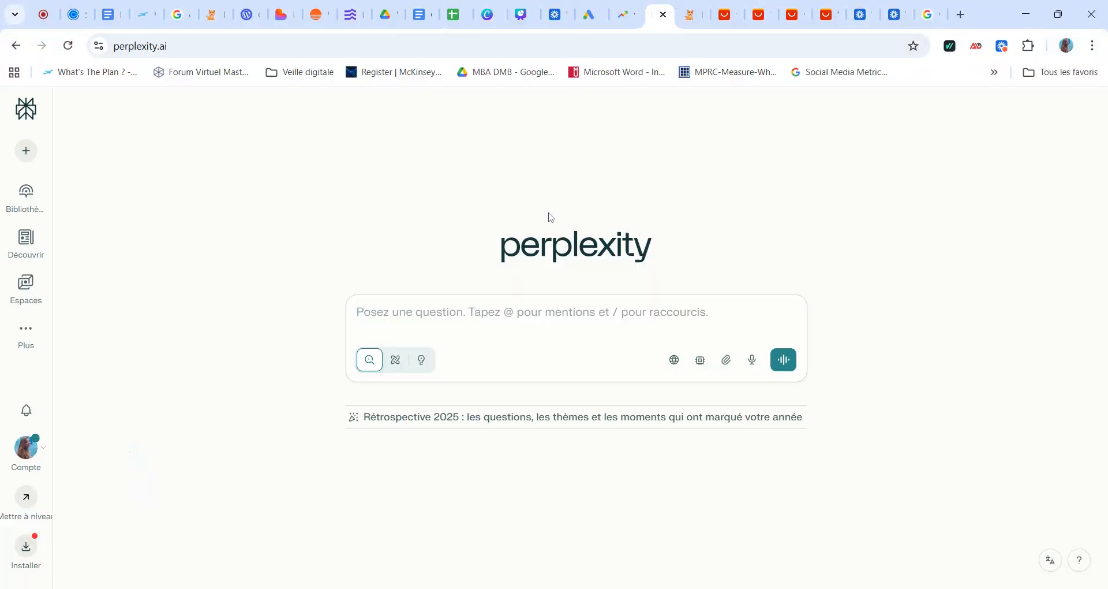
pyautogui.hotkey('ctrl', 'v')
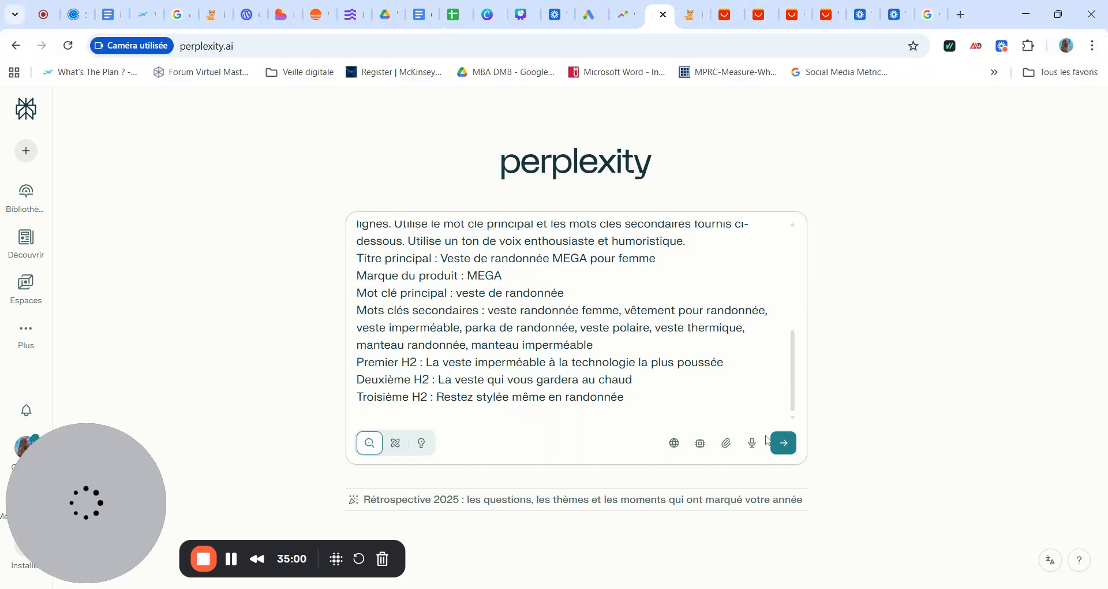
pyautogui.click(782, 452)
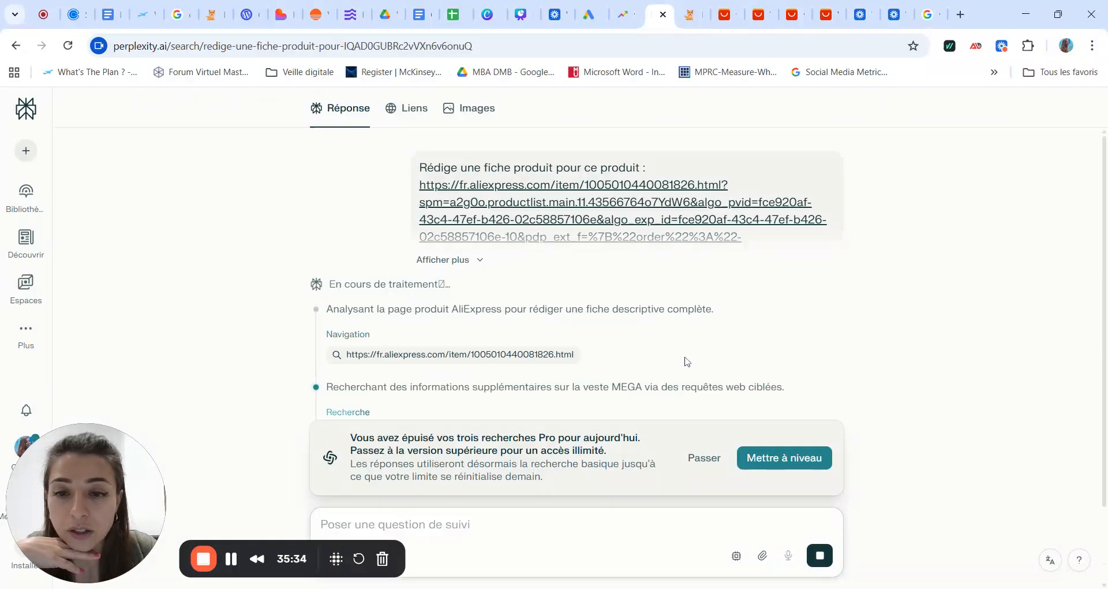
pyautogui.click(704, 463)
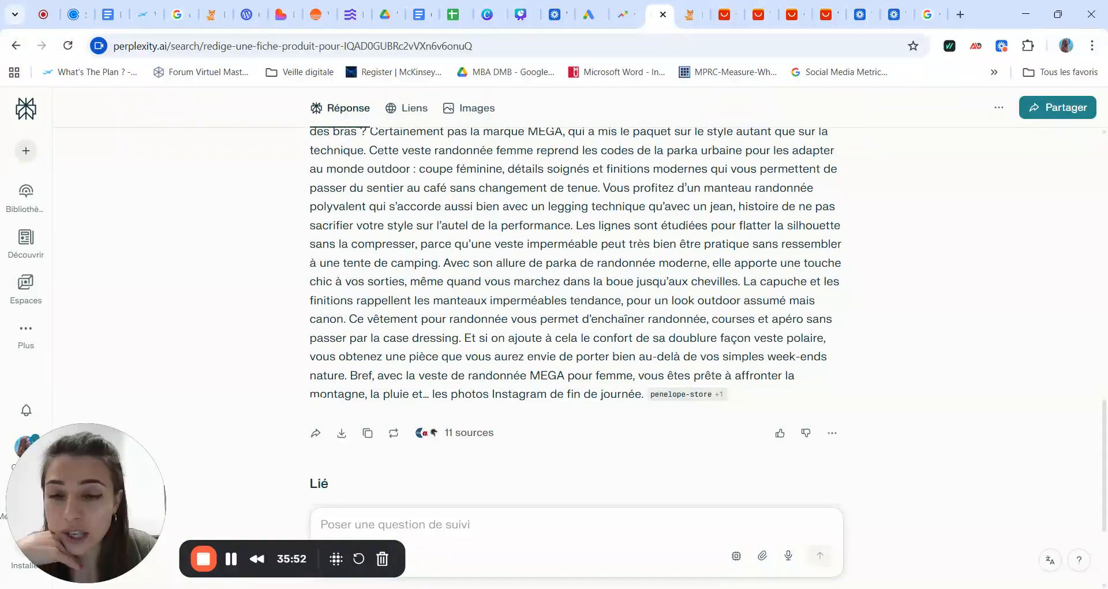
# - Read through the generated product page, checking its title, three H2 sections, tone and keyword use
pyautogui.scroll(7, 576, 306)
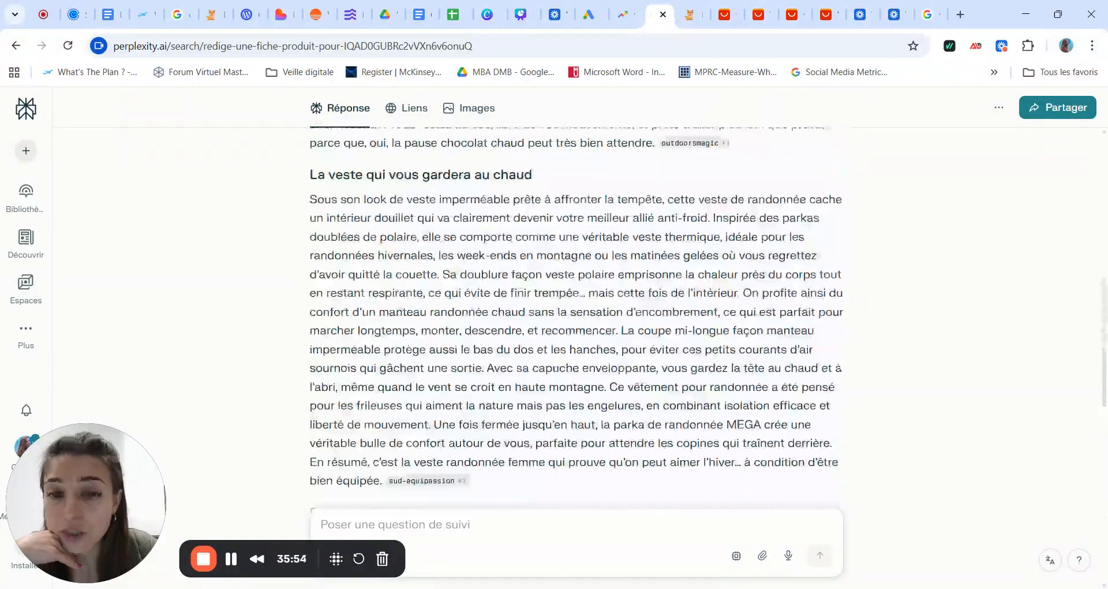
pyautogui.scroll(7, 576, 306)
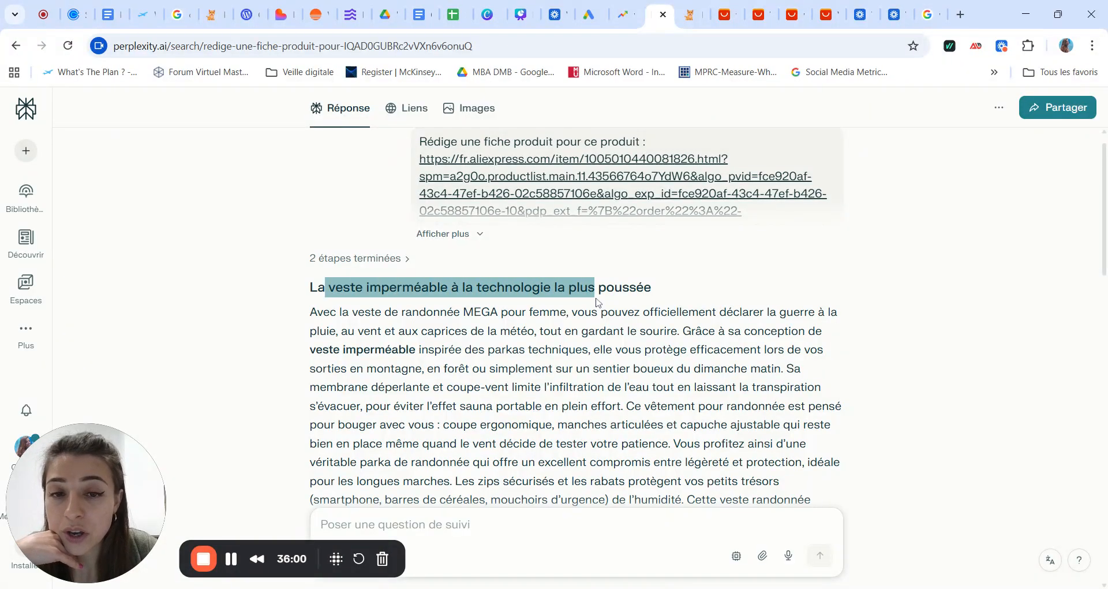
pyautogui.scroll(-3, 604, 301)
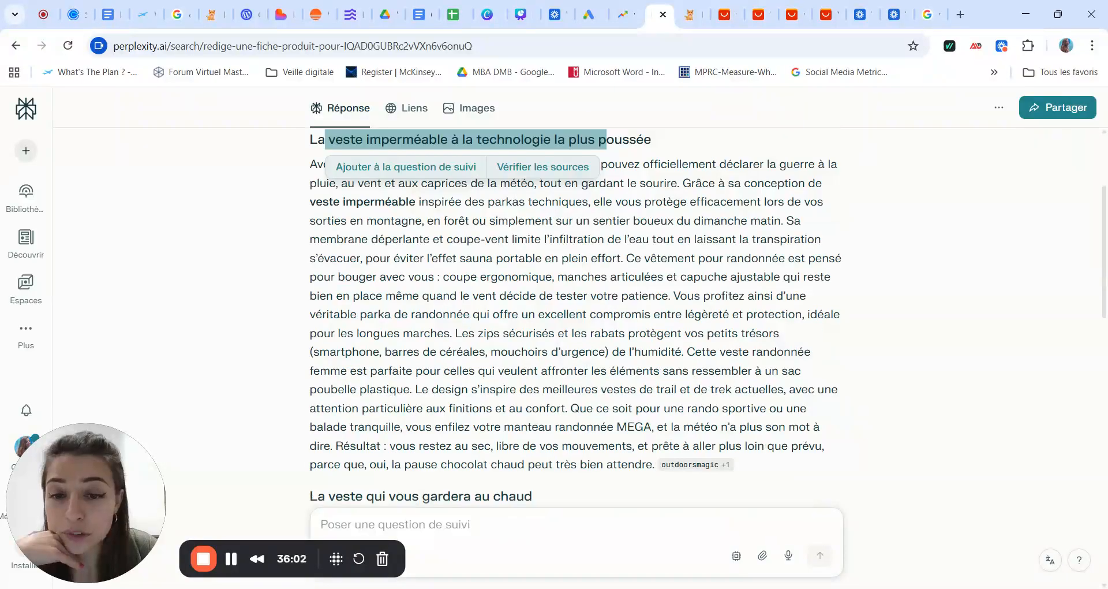
pyautogui.scroll(-1, 476, 326)
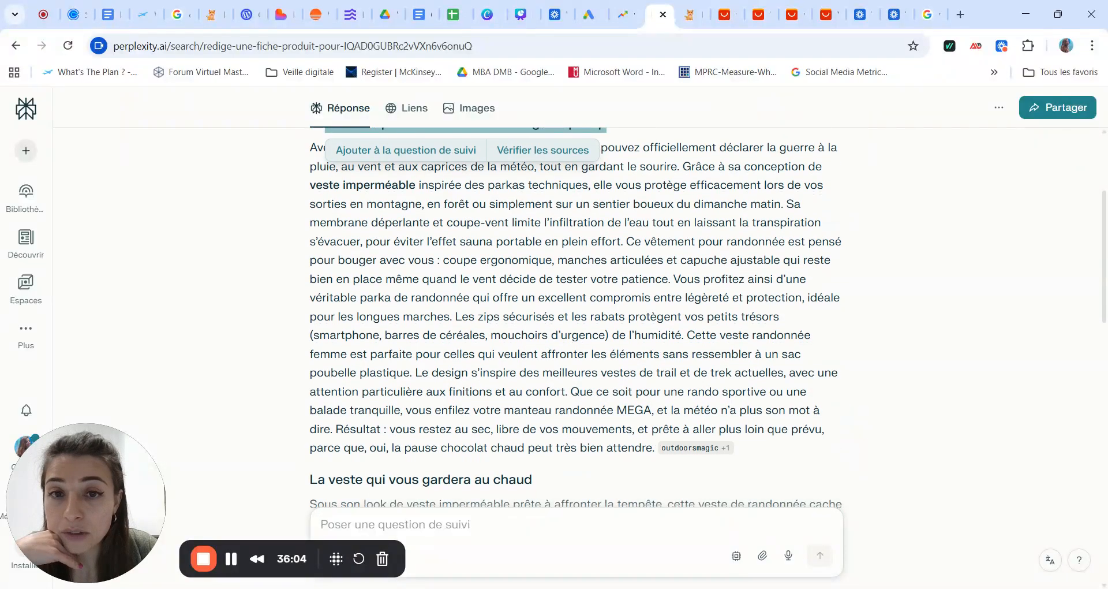
pyautogui.scroll(-2, 476, 326)
pyautogui.scroll(-5, 462, 361)
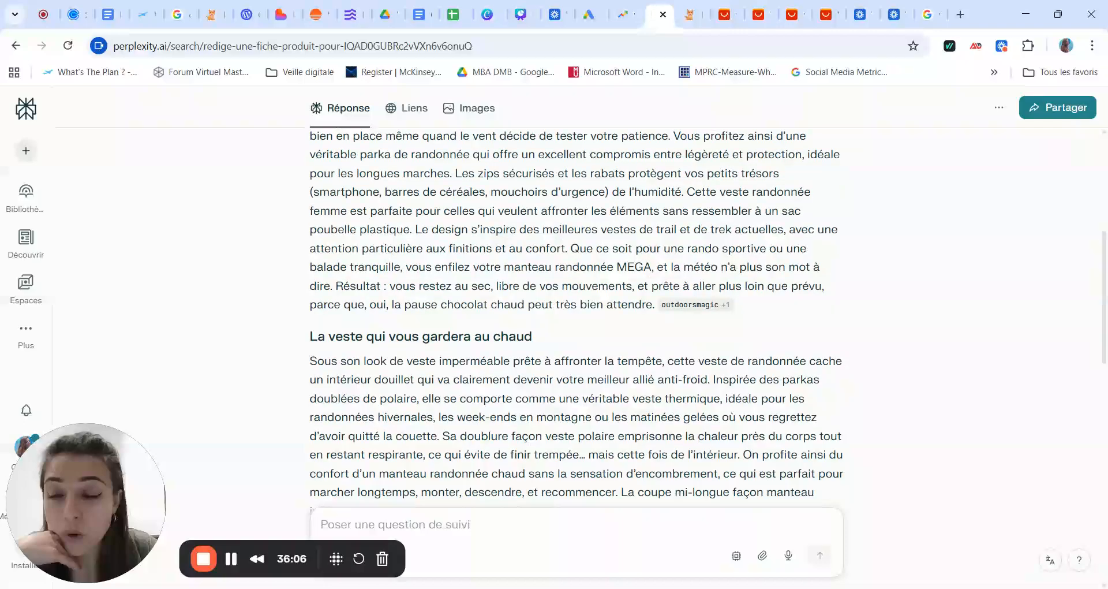
pyautogui.scroll(10, 577, 320)
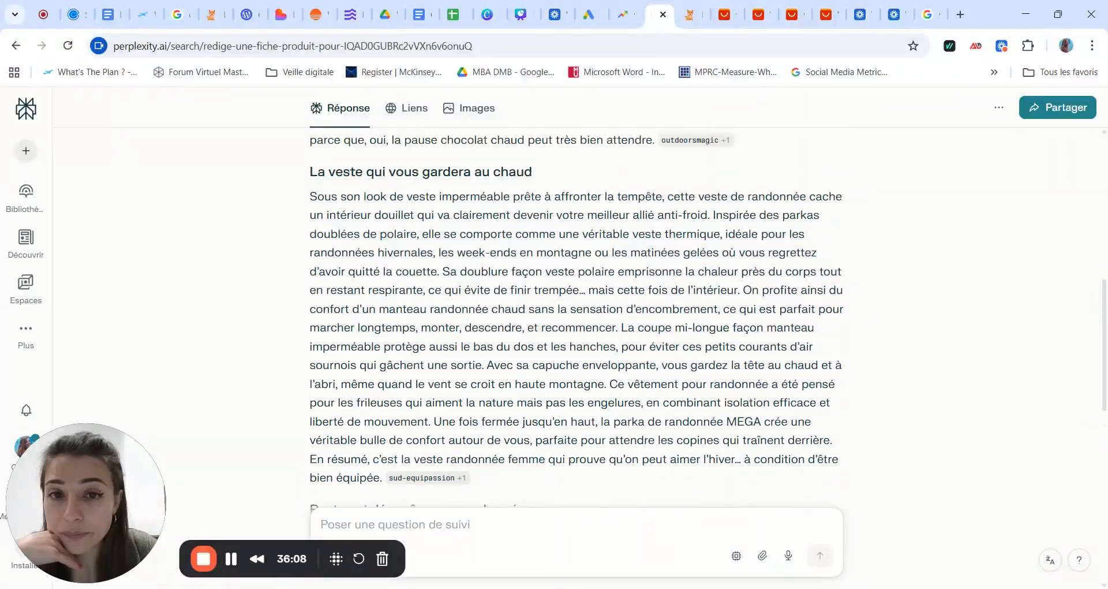
pyautogui.scroll(1, 578, 320)
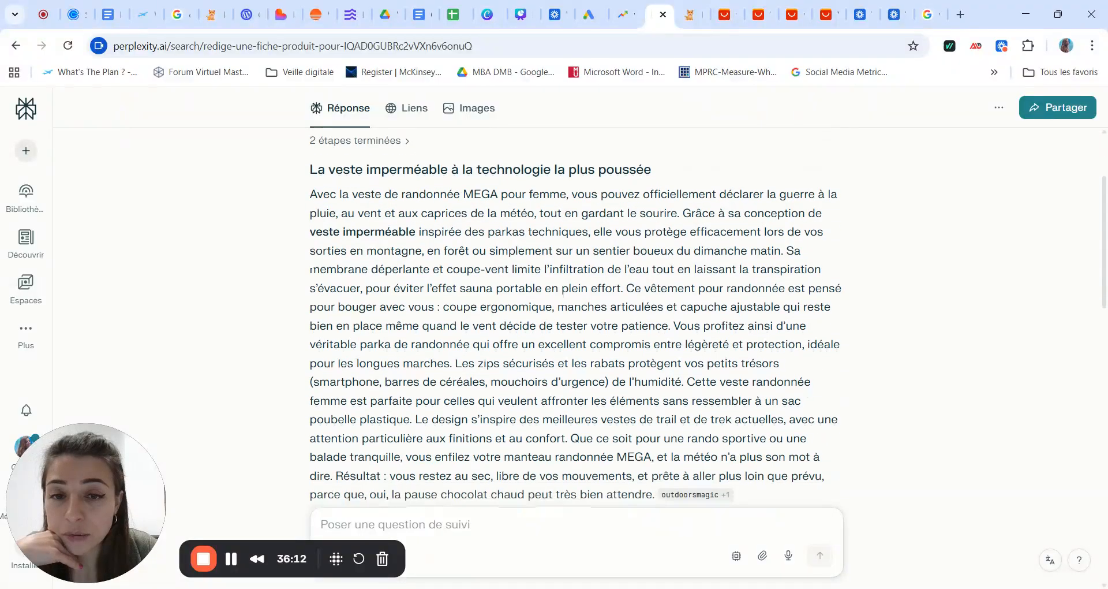
pyautogui.scroll(-2, 577, 321)
pyautogui.scroll(-3, 578, 321)
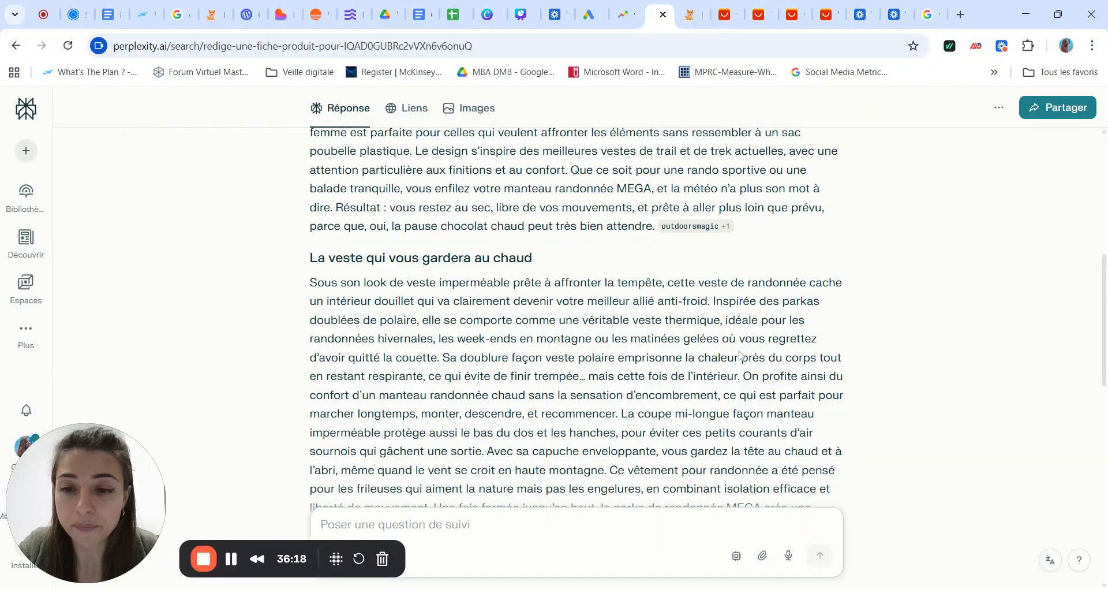
# - Submit the follow-up request "Ajoute le titre principal de la fiche produit. Met les mots clés en gras."
pyautogui.write('Ajoute')
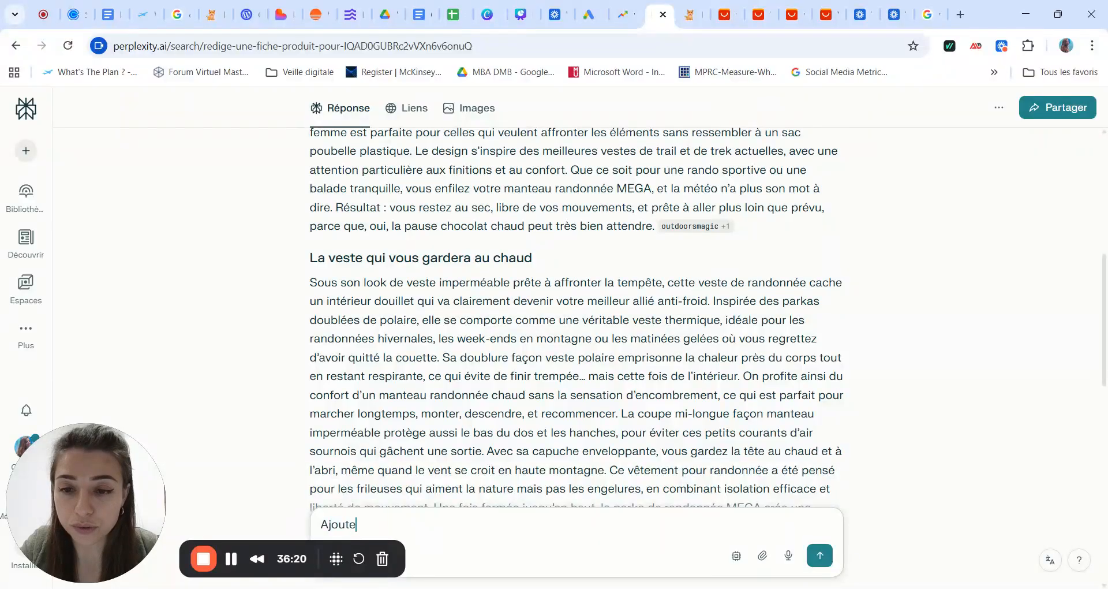
pyautogui.write(' le titre princi')
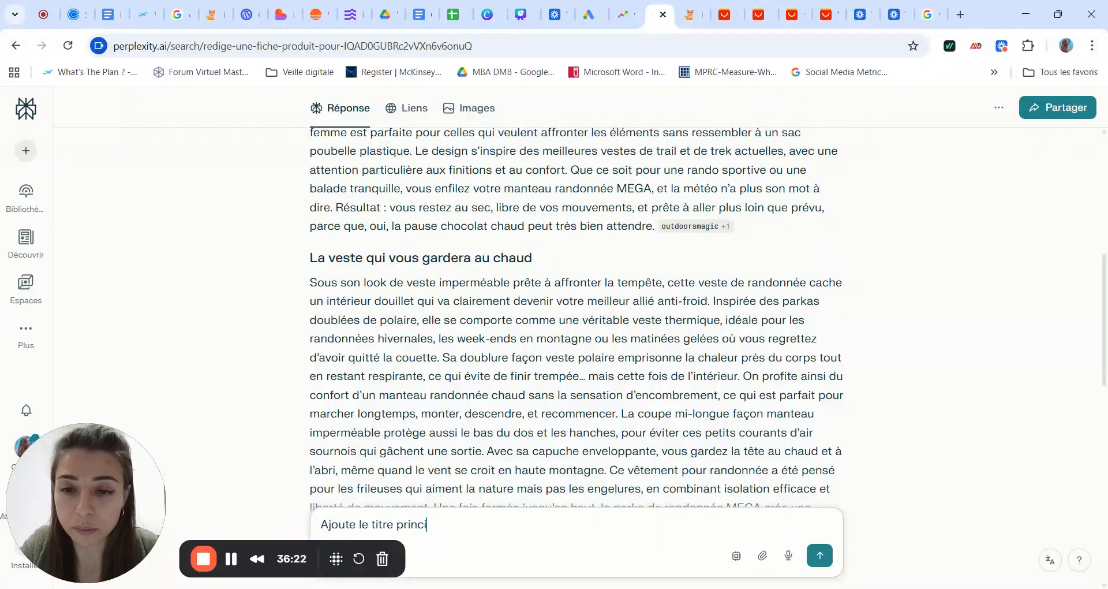
pyautogui.write("pal de l'article")
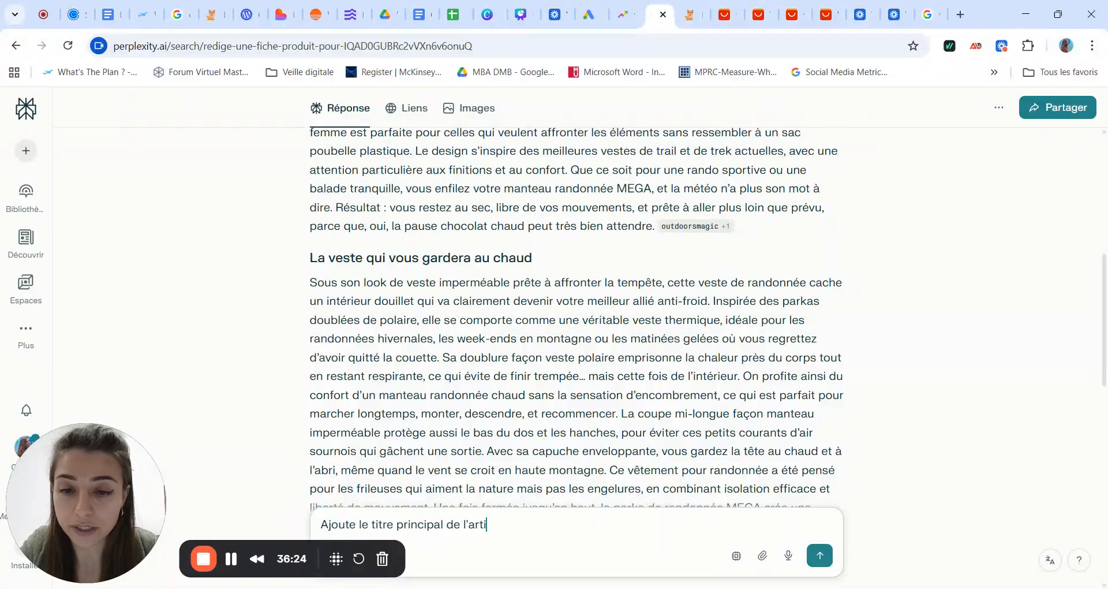
pyautogui.press('BackSpace')
pyautogui.press('BackSpace')
pyautogui.press('BackSpace')
pyautogui.press('BackSpace')
pyautogui.press('BackSpace')
pyautogui.press('BackSpace')
pyautogui.press('BackSpace')
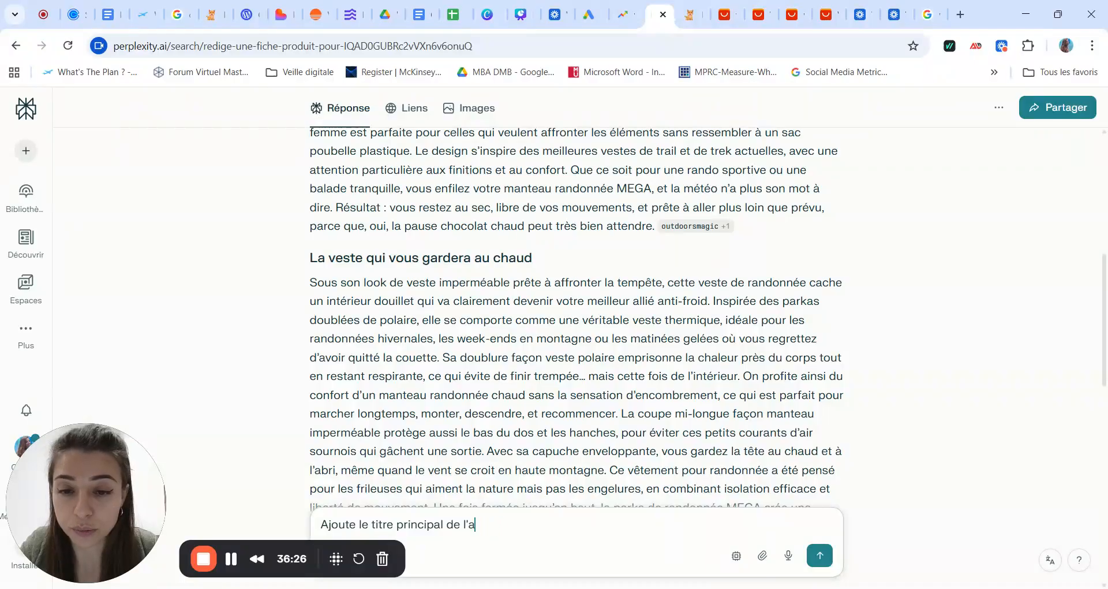
pyautogui.write('a fiche produit')
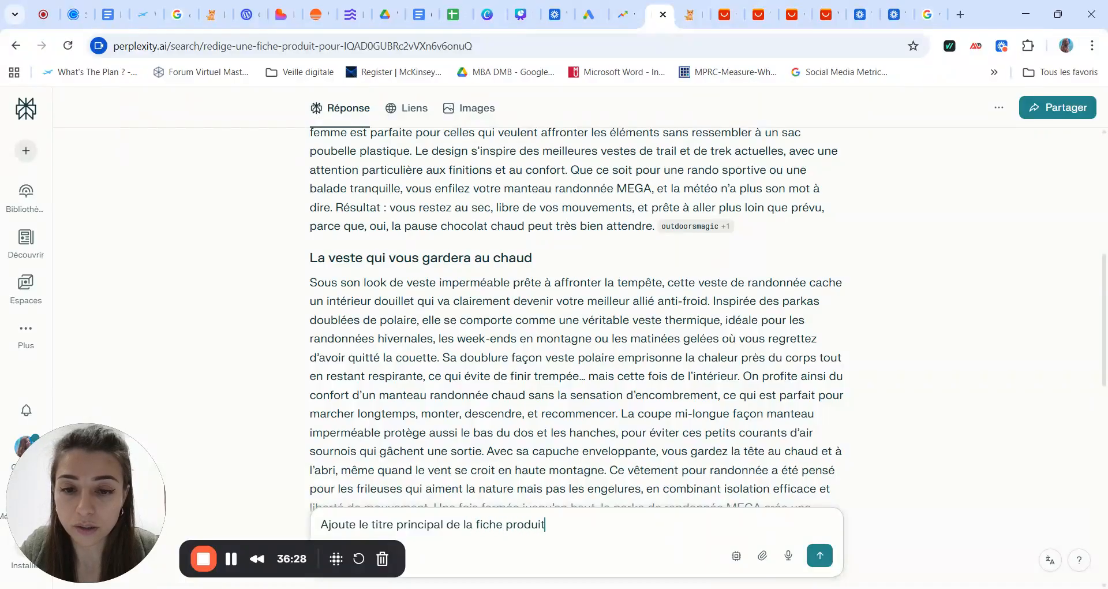
pyautogui.write('. Met le')
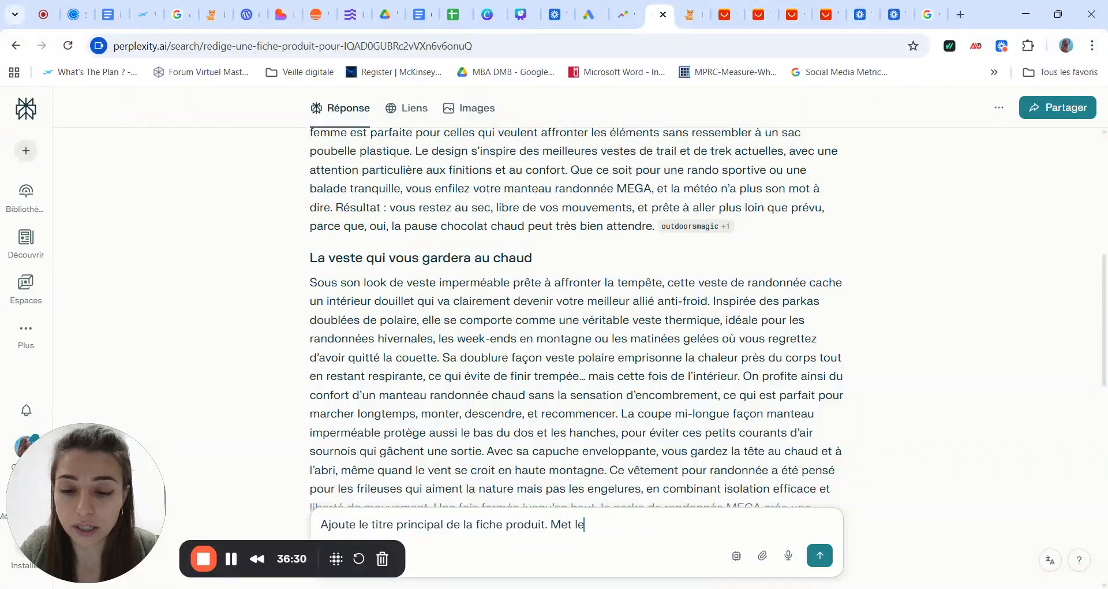
pyautogui.write('s mots clés en gras.')
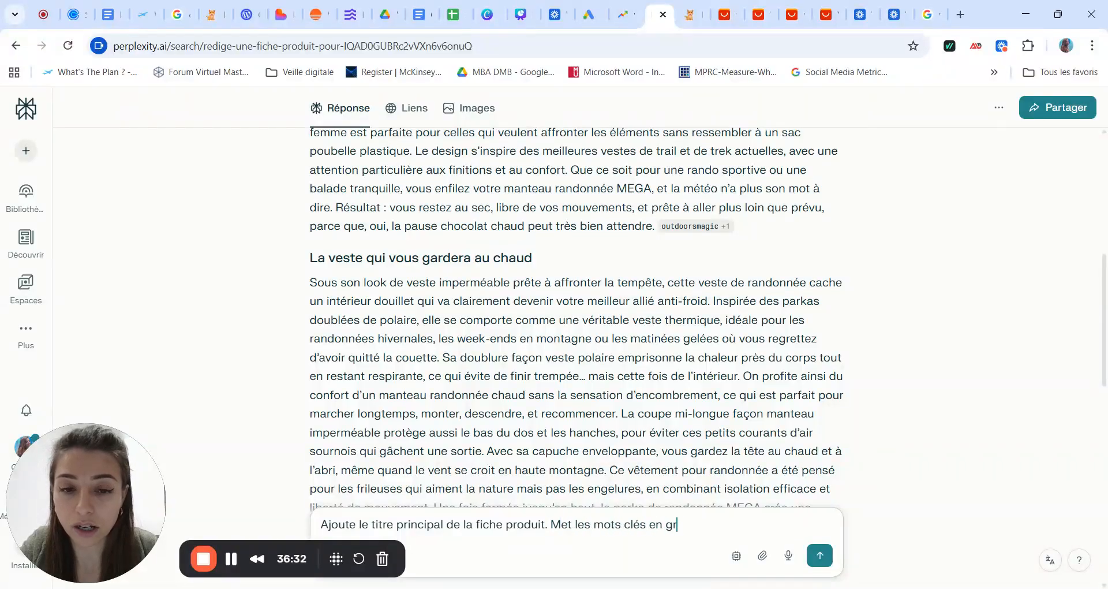
pyautogui.click(824, 551)
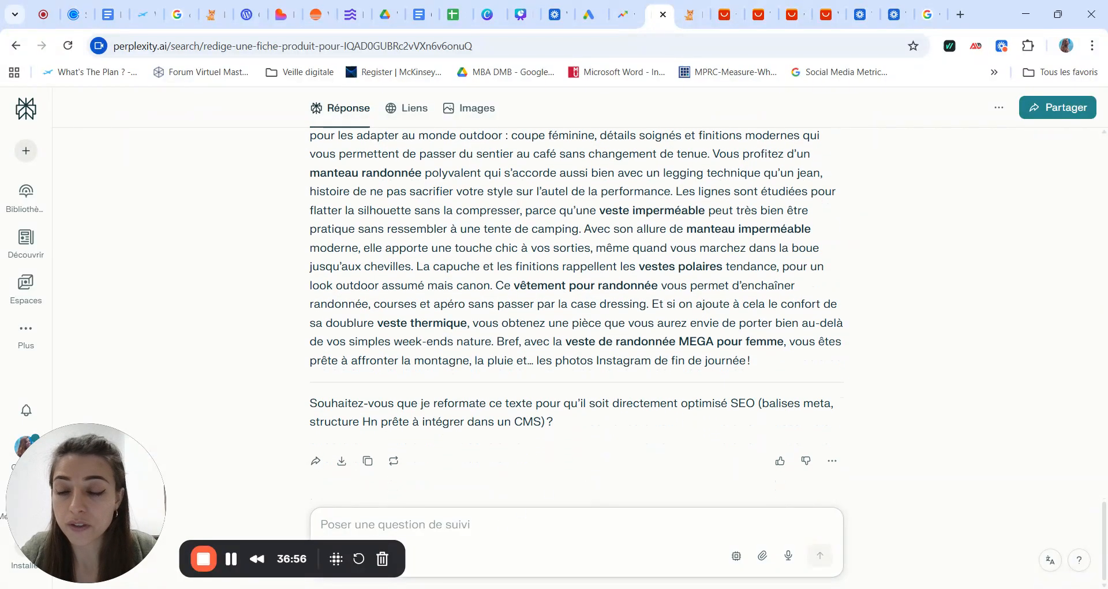
# - Submit the follow-up request "ajoute une introduction et une conclusion"
pyautogui.write('ajout')
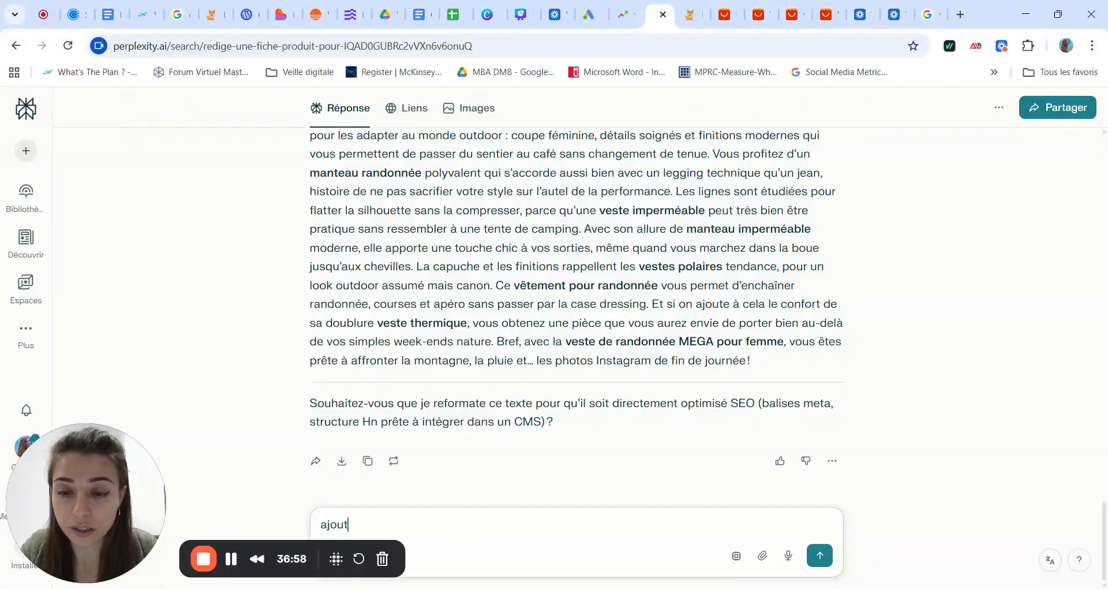
pyautogui.write('e une i')
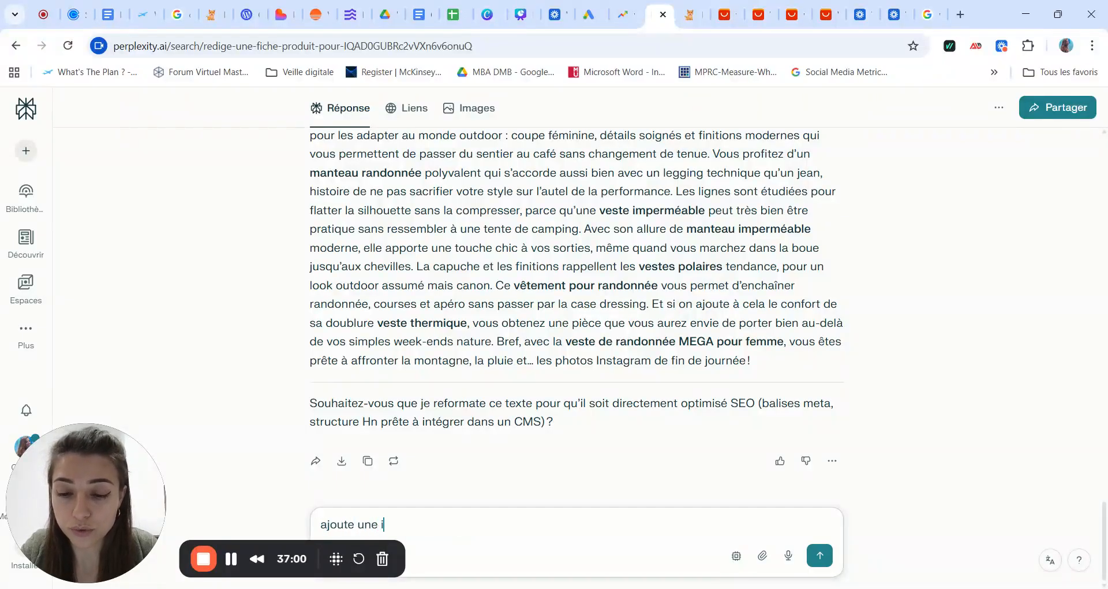
pyautogui.write('ntroduction et une')
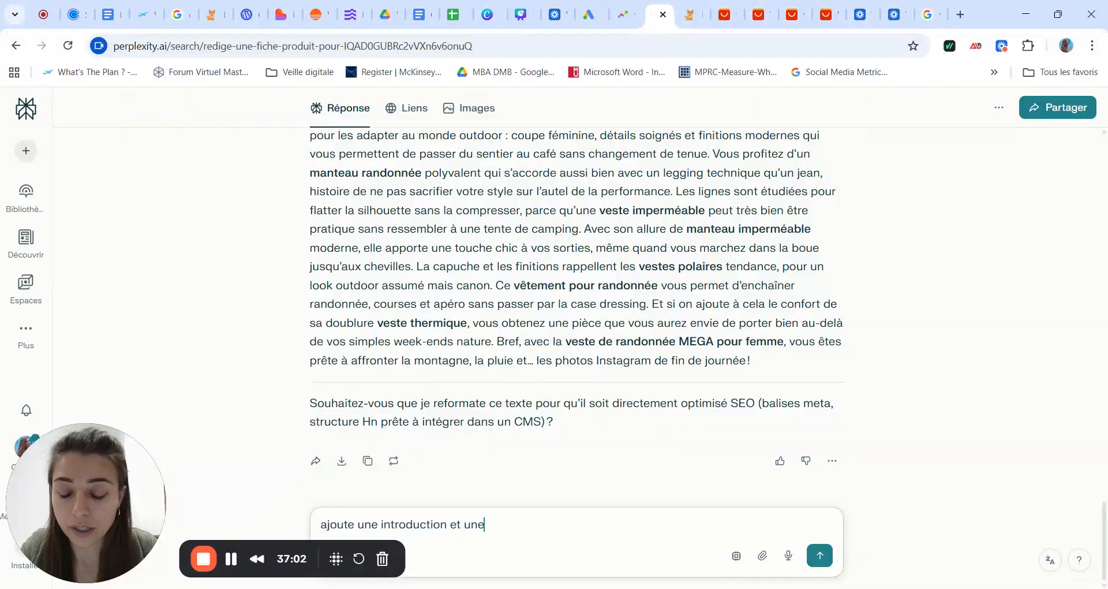
pyautogui.write(' conclusion')
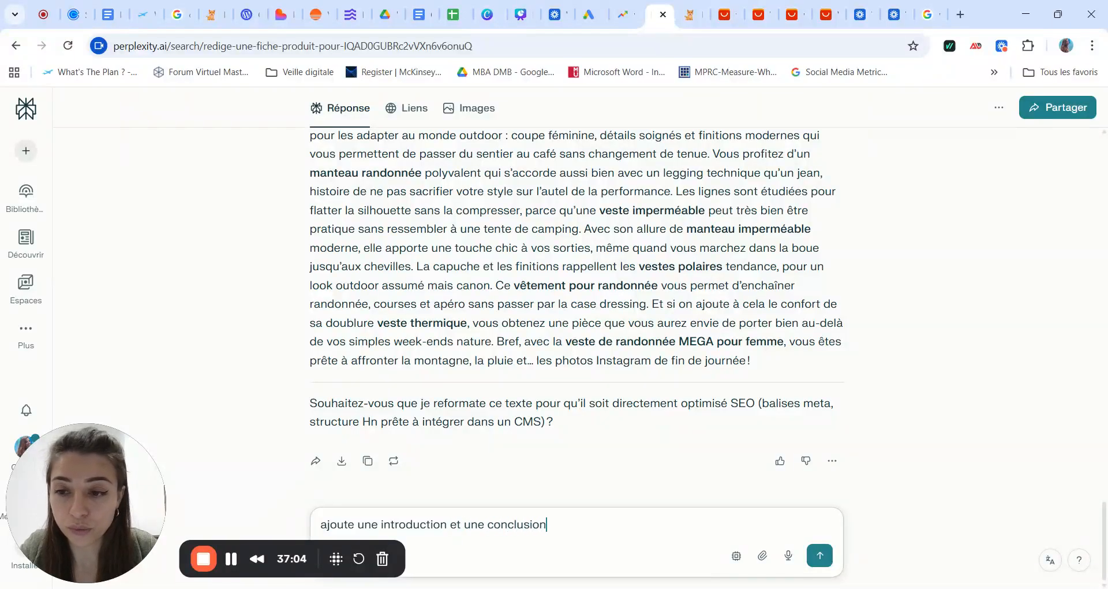
pyautogui.press('Return')
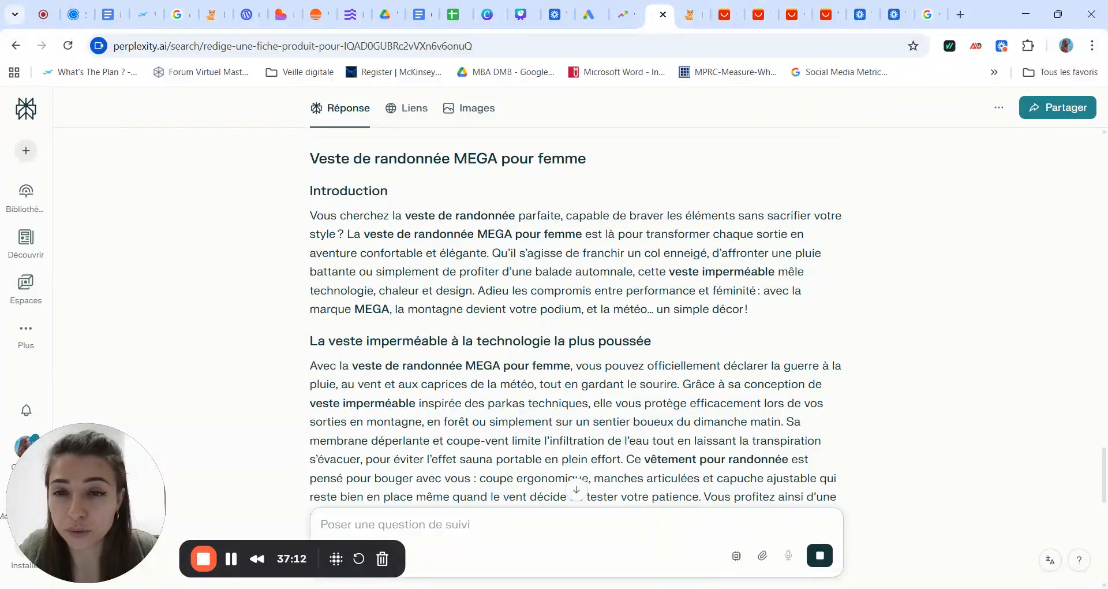
# - Review the introduction and conclusion in the revised product page, through to the closing suggestion
pyautogui.moveTo(456, 215); pyautogui.dragTo(561, 292)
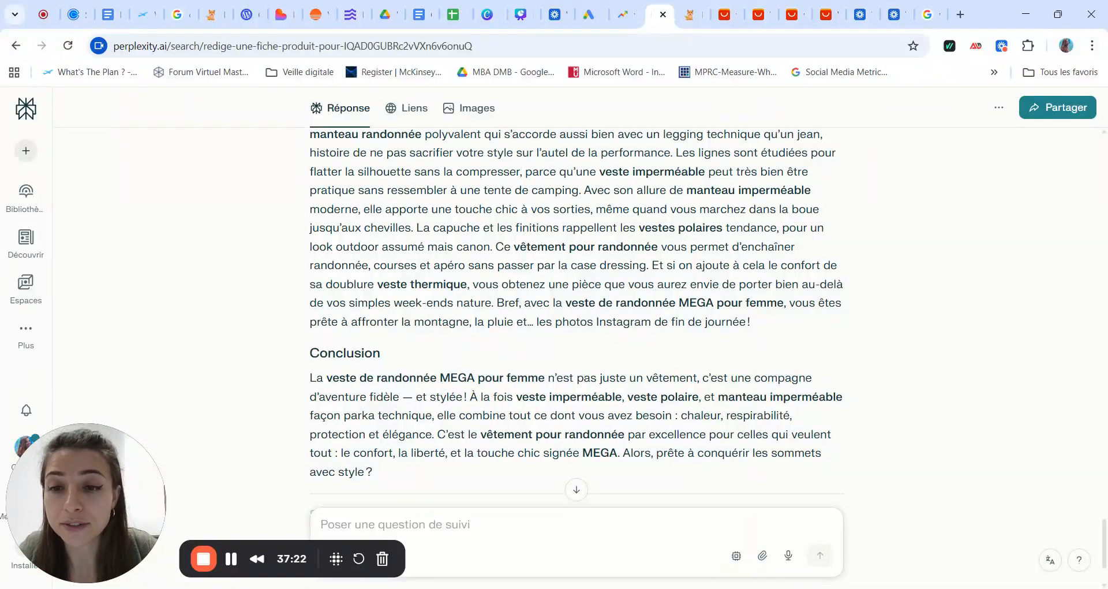
pyautogui.moveTo(374, 377); pyautogui.dragTo(402, 397)
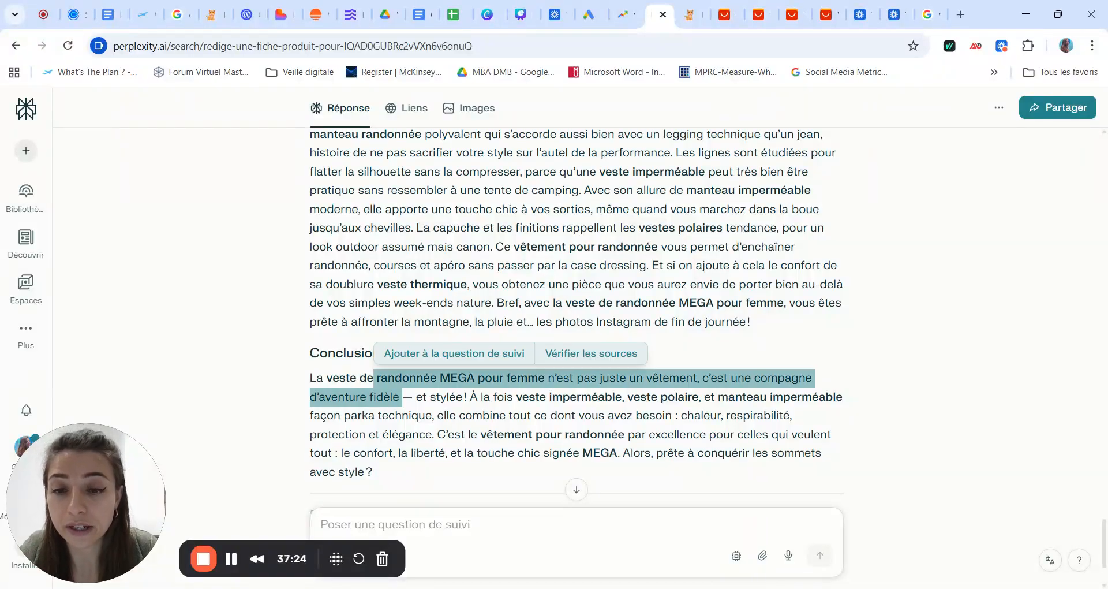
pyautogui.click(685, 388)
pyautogui.scroll(-1, 685, 389)
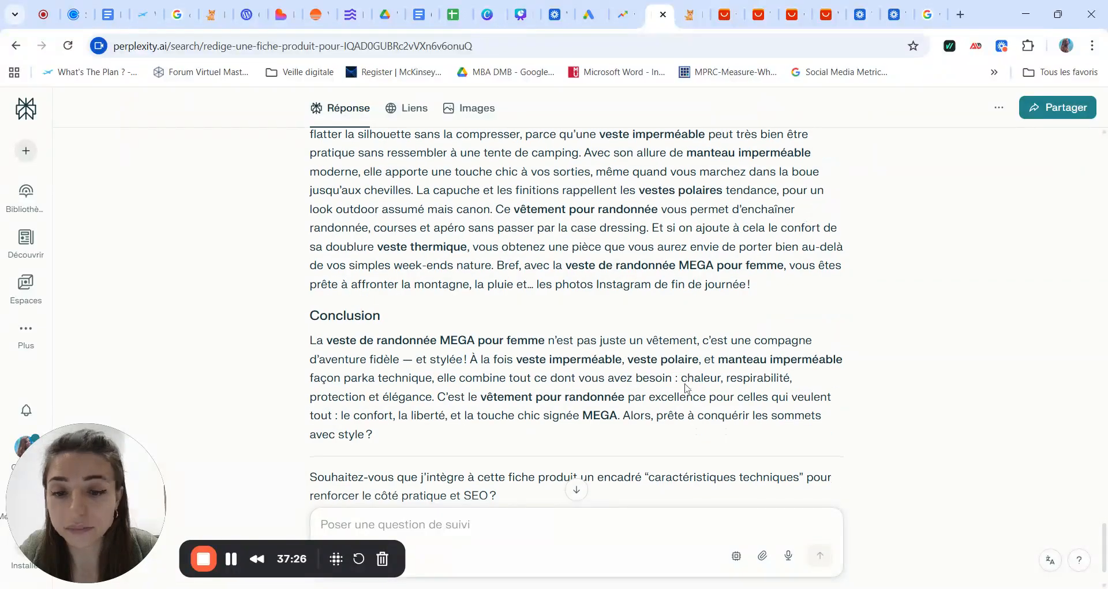
pyautogui.scroll(-1, 576, 315)
pyautogui.scroll(-1, 666, 369)
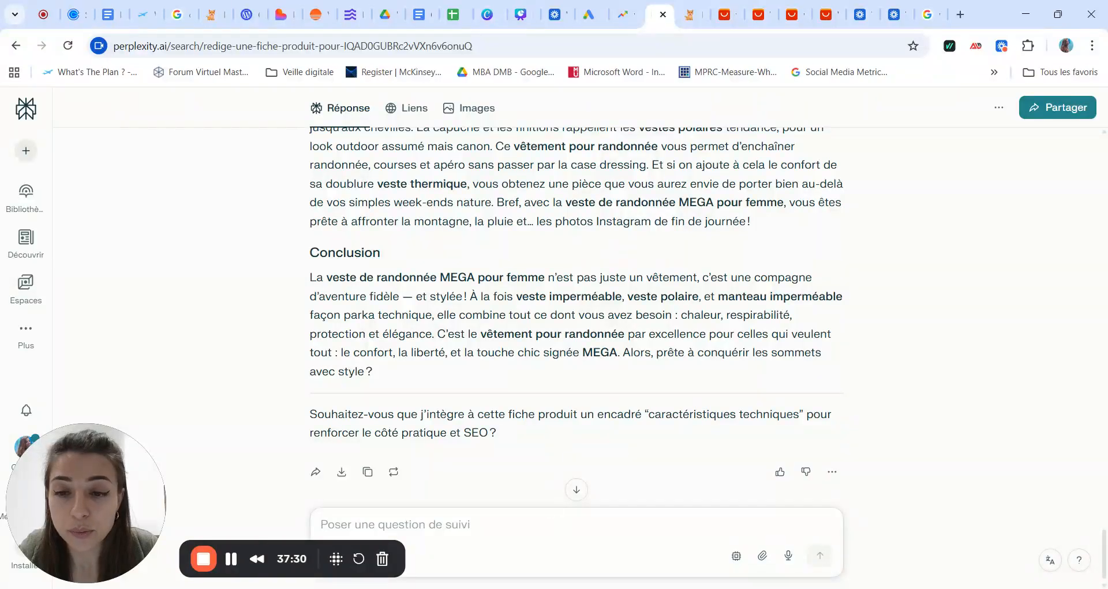
# - Reread the revised product page from its H2 sections down to the conclusion, checking the text and bolded keywords
pyautogui.scroll(4, 665, 234)
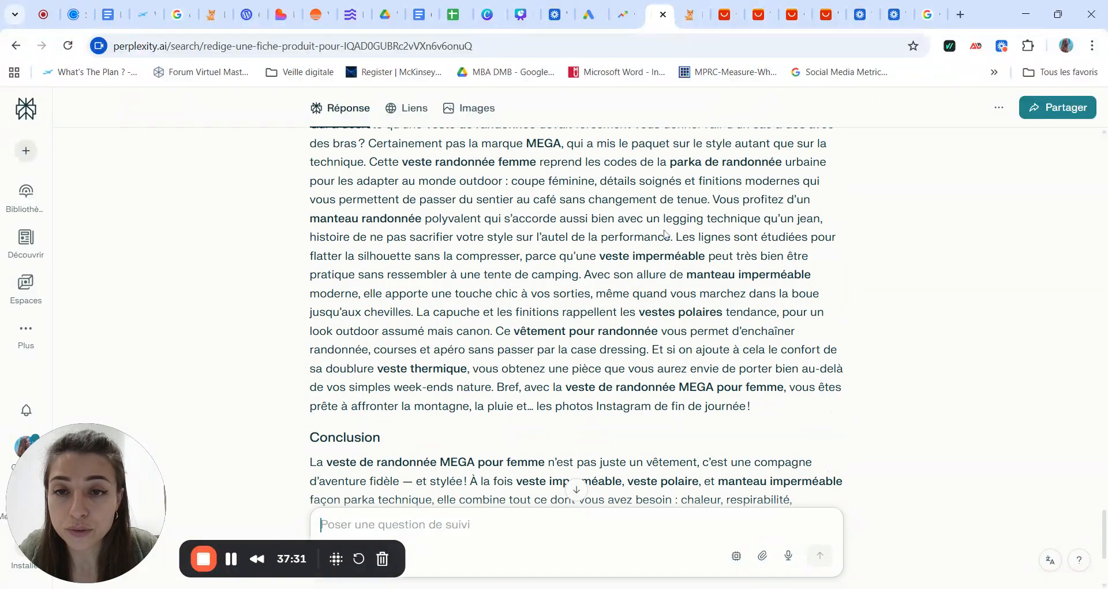
pyautogui.scroll(12, 665, 233)
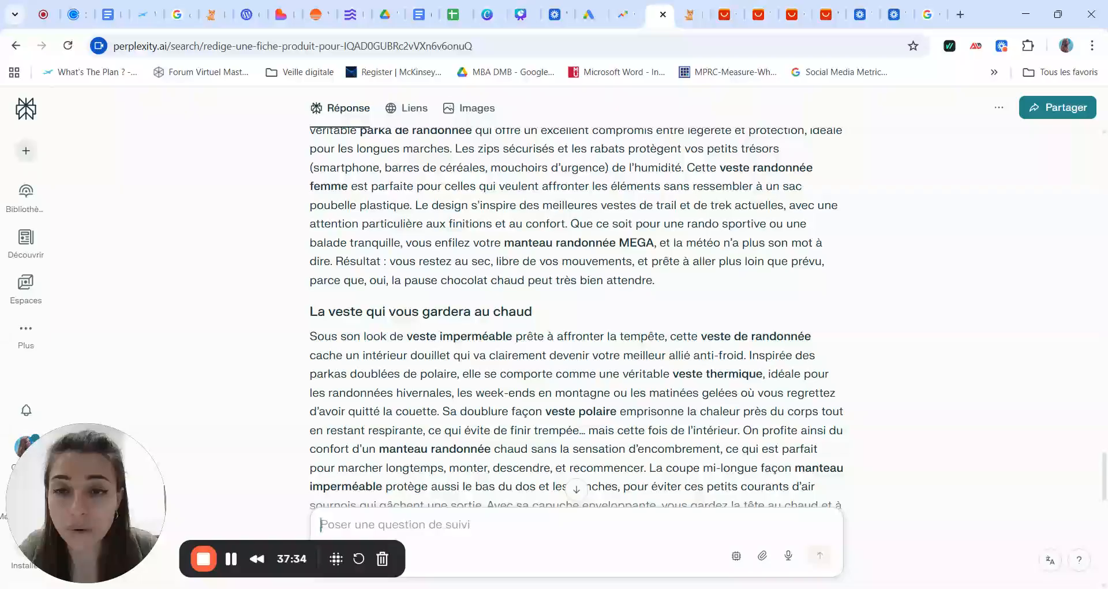
pyautogui.scroll(6, 665, 234)
pyautogui.scroll(-4, 666, 234)
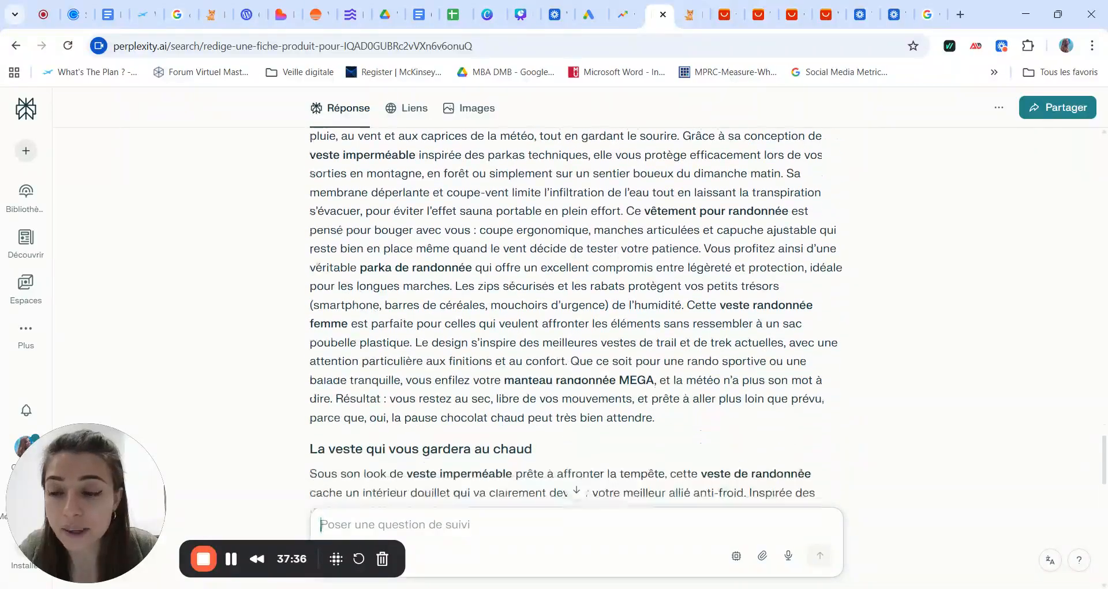
pyautogui.scroll(-9, 576, 317)
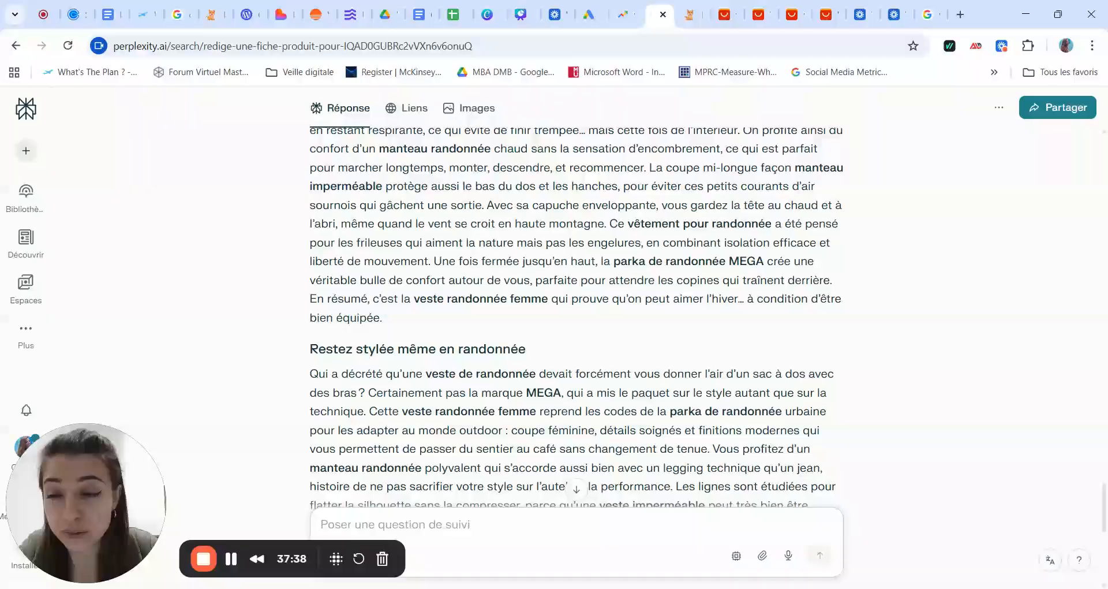
pyautogui.scroll(-2, 576, 318)
pyautogui.scroll(-2, 576, 318)
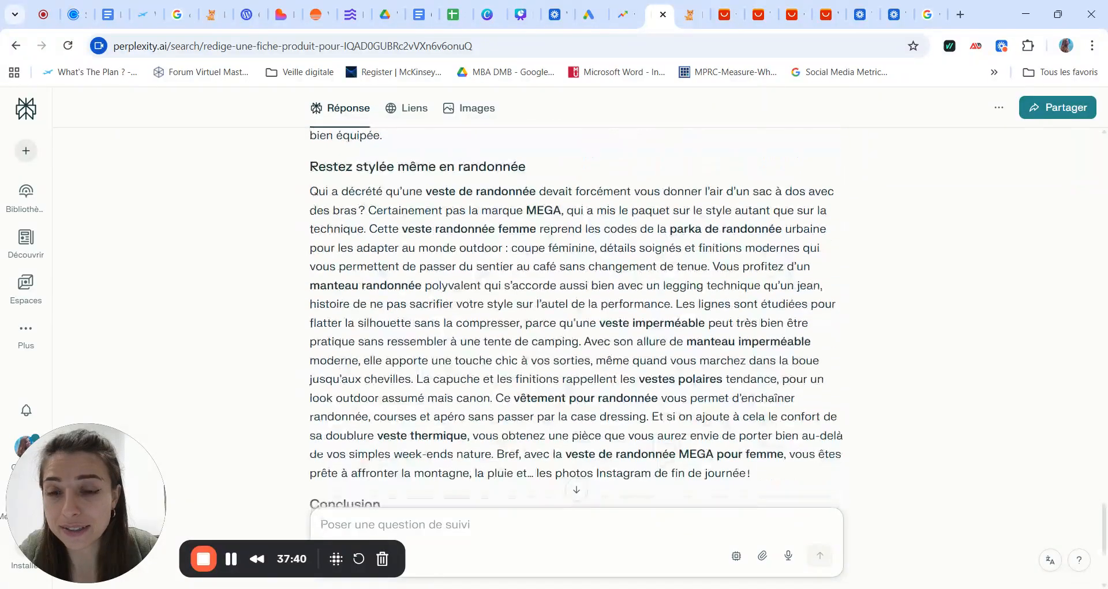
pyautogui.scroll(-1, 576, 318)
pyautogui.scroll(-2, 576, 317)
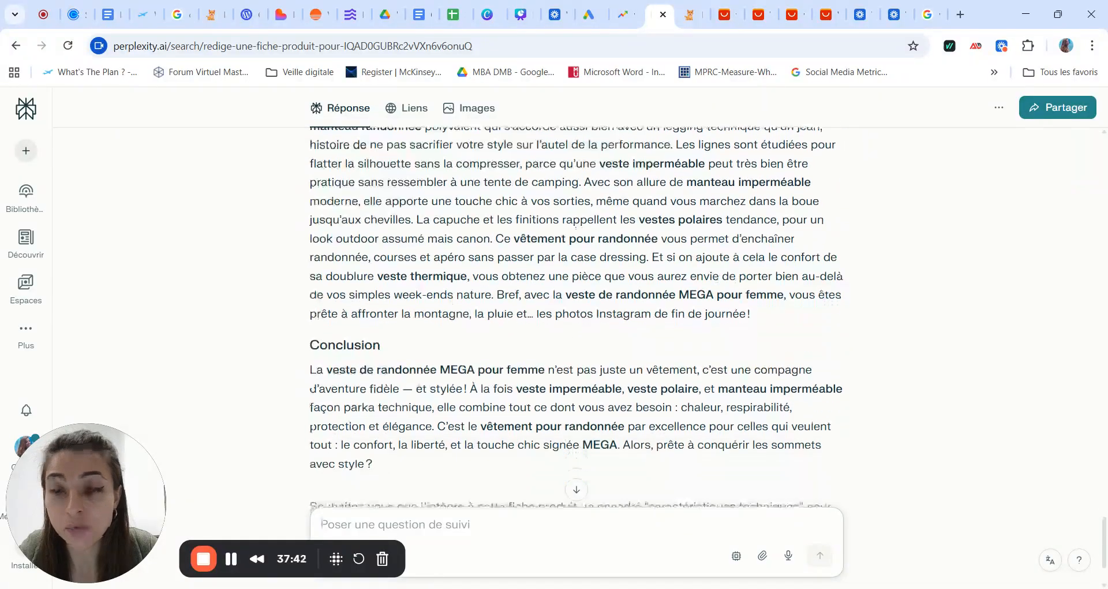
pyautogui.scroll(-1, 576, 318)
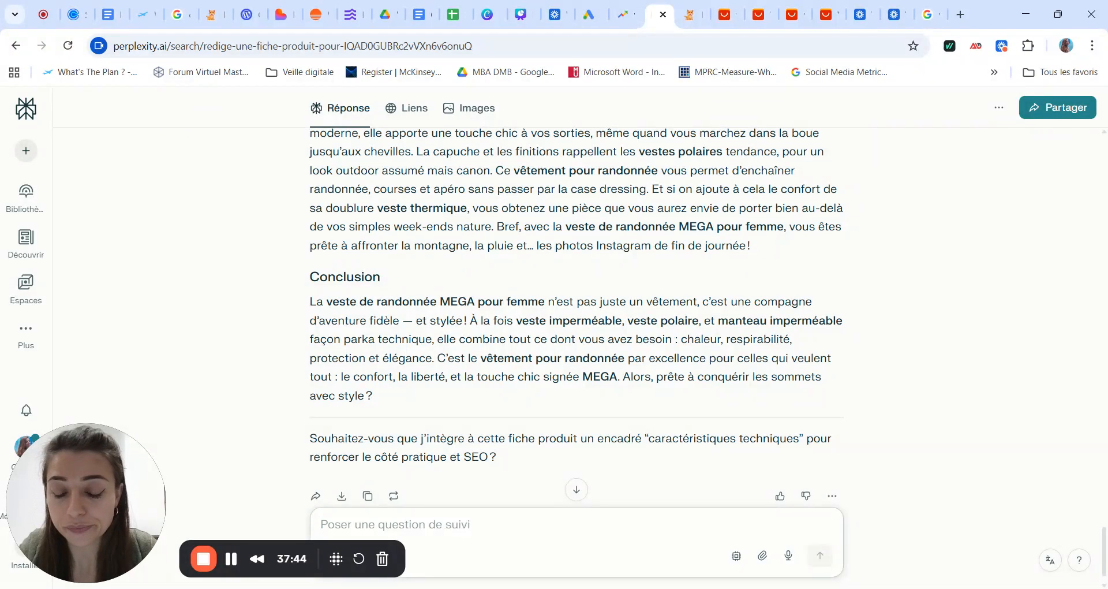
# - Submit the follow-up request "rédige le méta titre et la méta description"
pyautogui.write('rédige le')
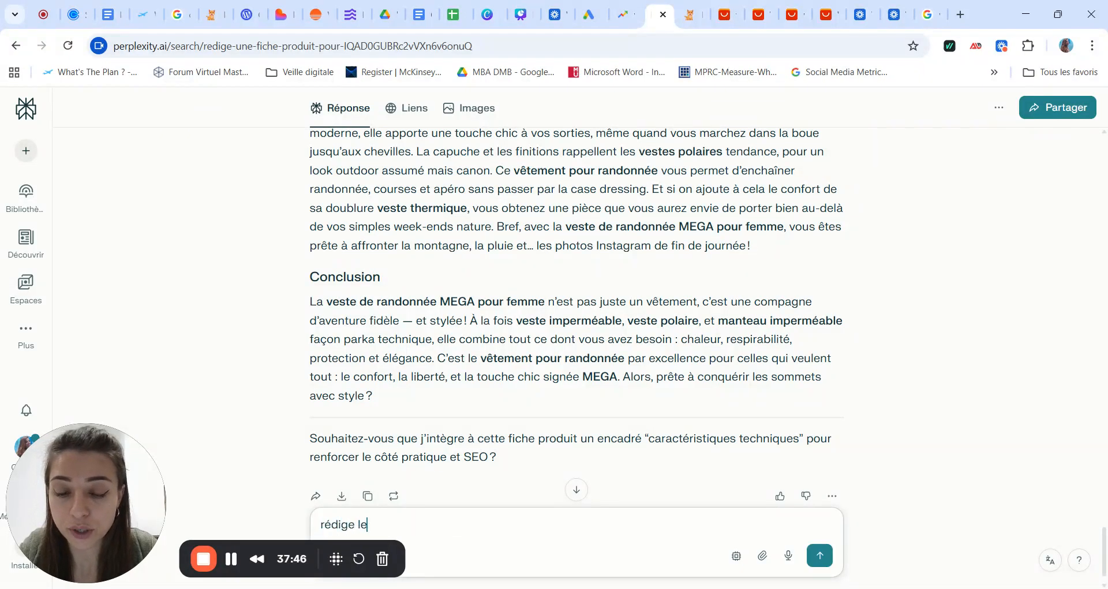
pyautogui.write(' méta titr')
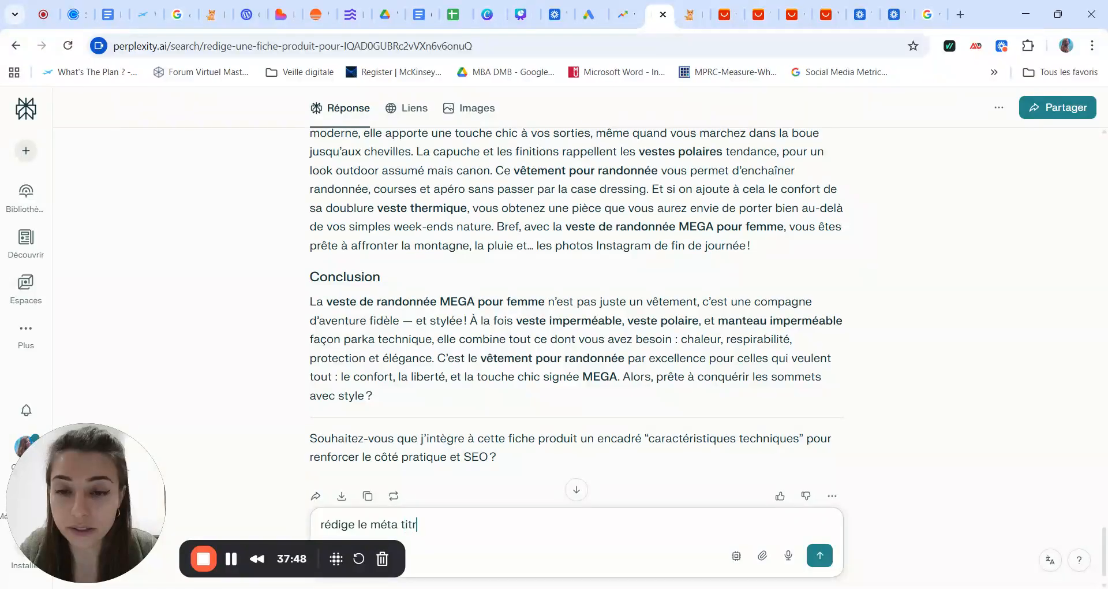
pyautogui.write('e et la m')
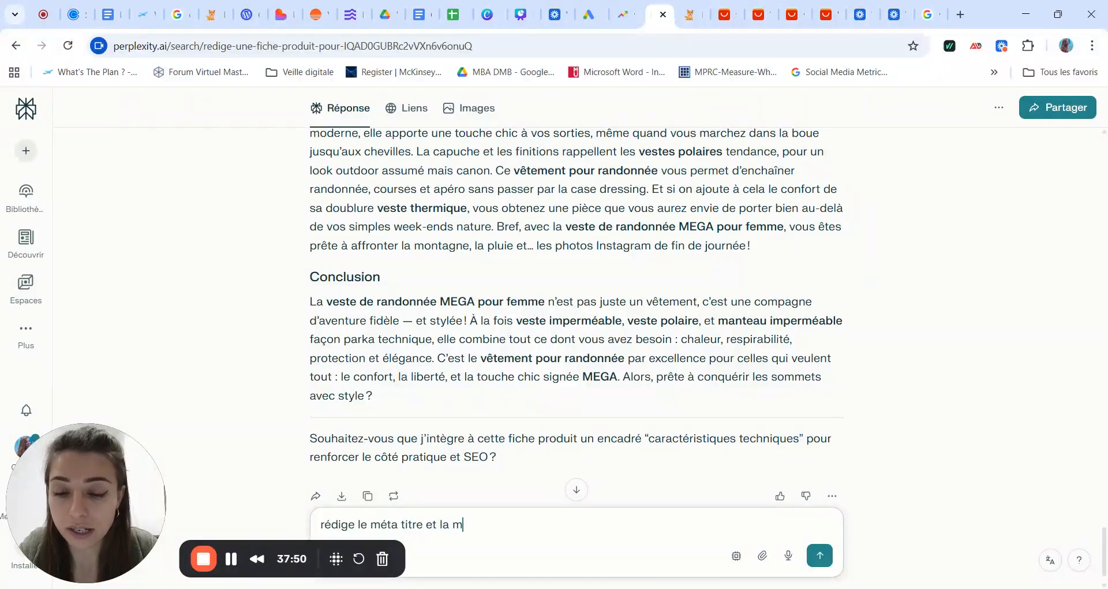
pyautogui.write('éta description')
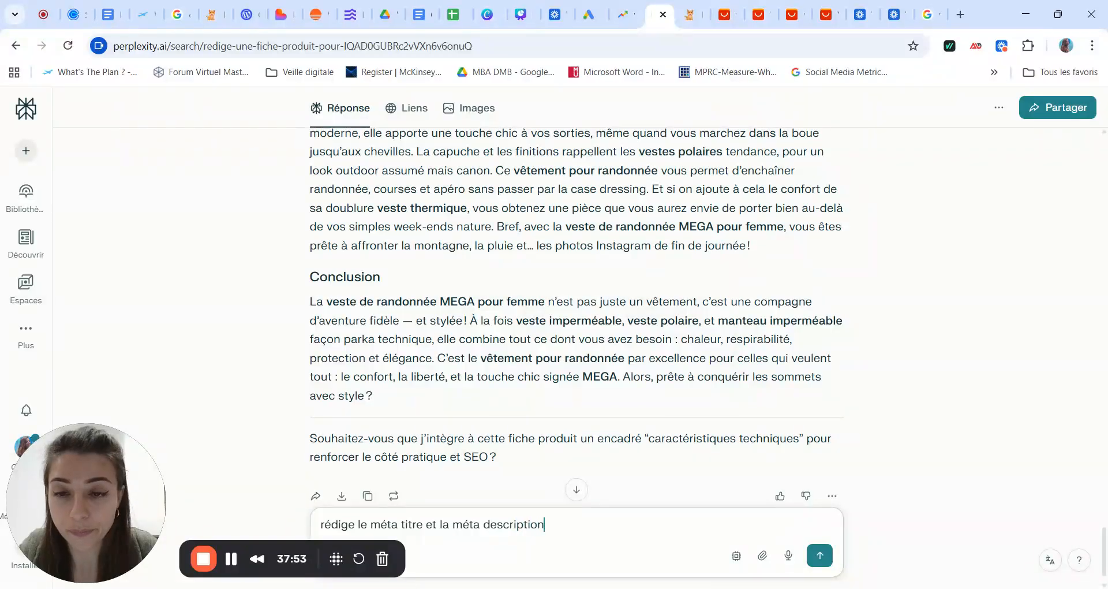
pyautogui.press('Return')
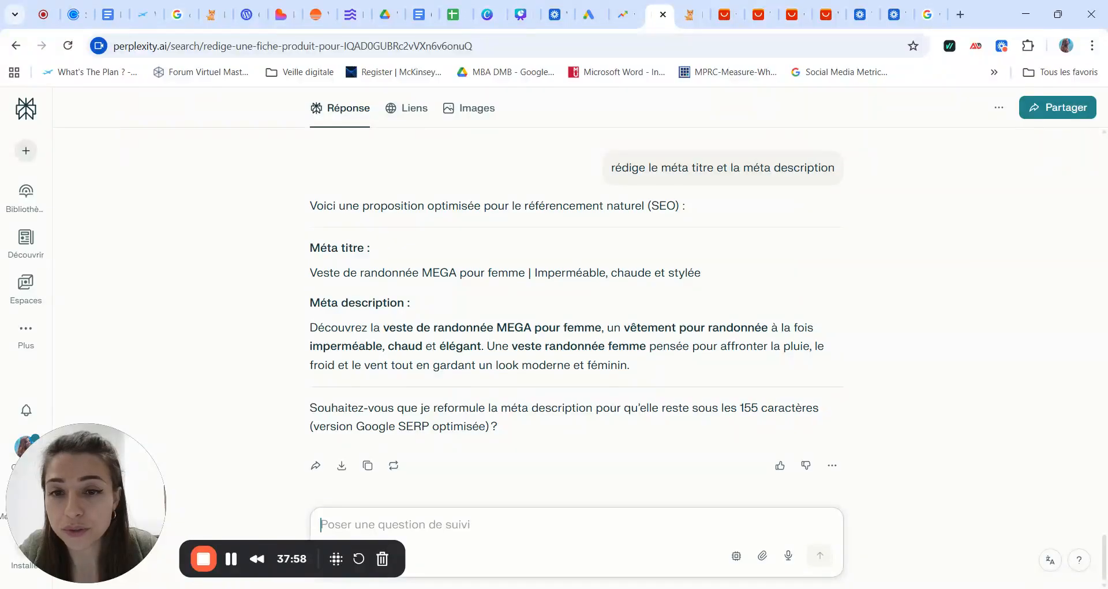
# - Examine the separator in the proposed meta title and the wording of the meta description
pyautogui.moveTo(317, 273); pyautogui.dragTo(537, 273)
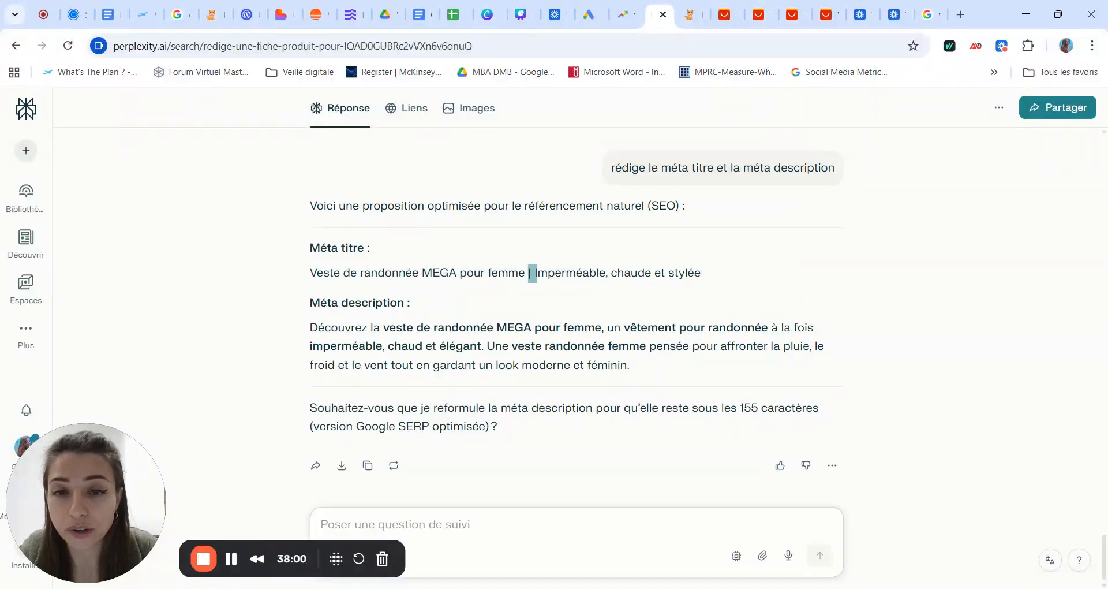
pyautogui.click(538, 274)
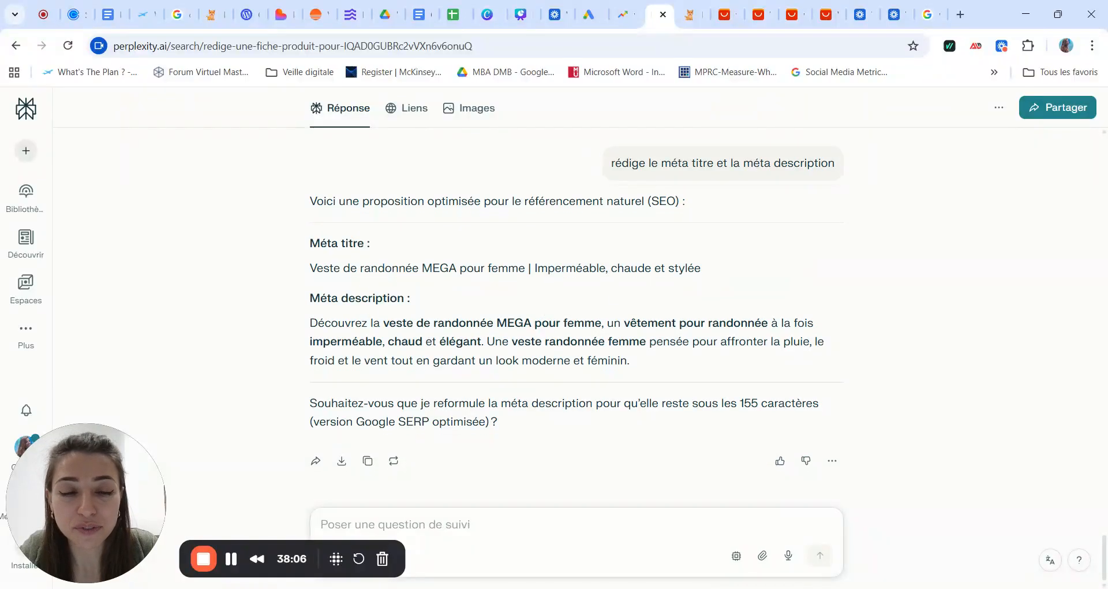
pyautogui.moveTo(636, 323); pyautogui.dragTo(630, 360)
pyautogui.click(630, 361)
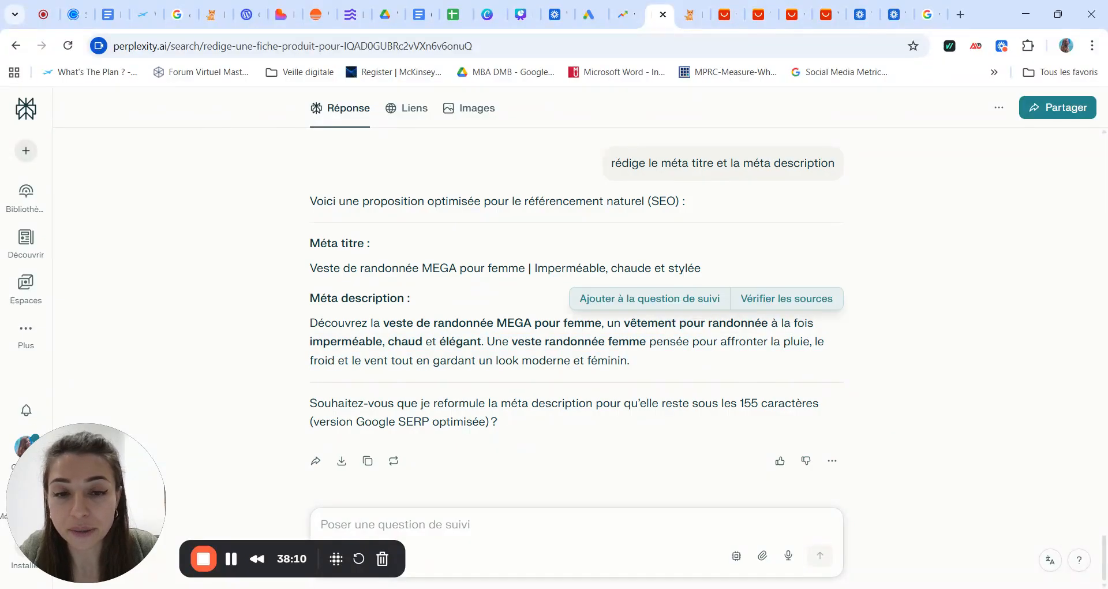
# - Replace the meta title in the Google Docs product sheet with the generated "Veste de randonnée MEGA pour femme | Imperméable, chaude et stylée"
pyautogui.scroll(1, 577, 318)
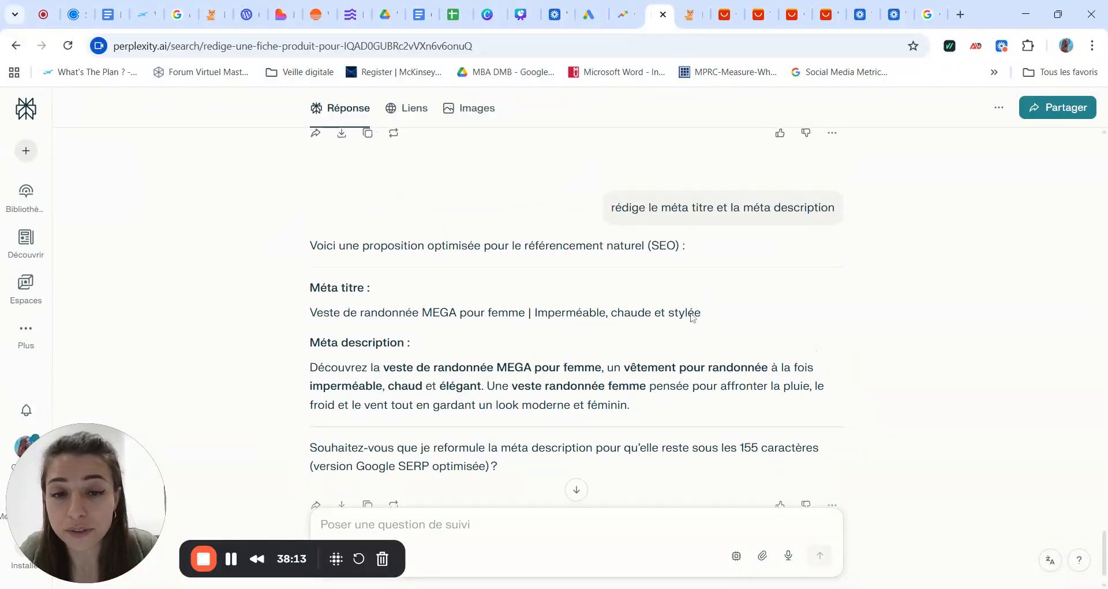
pyautogui.moveTo(692, 317); pyautogui.dragTo(309, 312)
pyautogui.hotkey('ctrl', 'c')
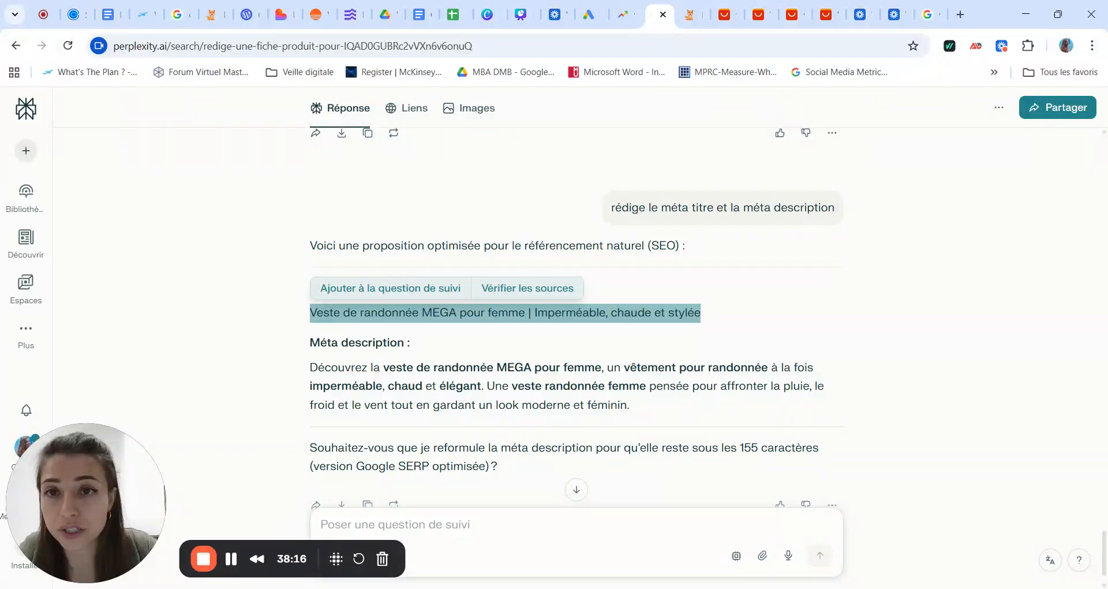
pyautogui.click(419, 14)
pyautogui.scroll(10, 502, 333)
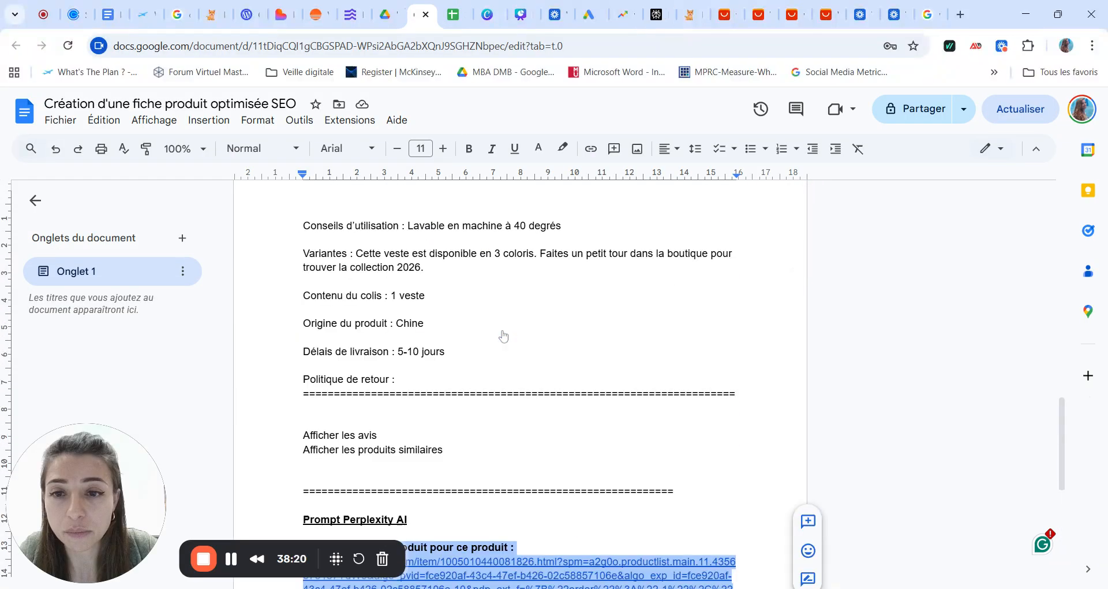
pyautogui.scroll(10, 503, 334)
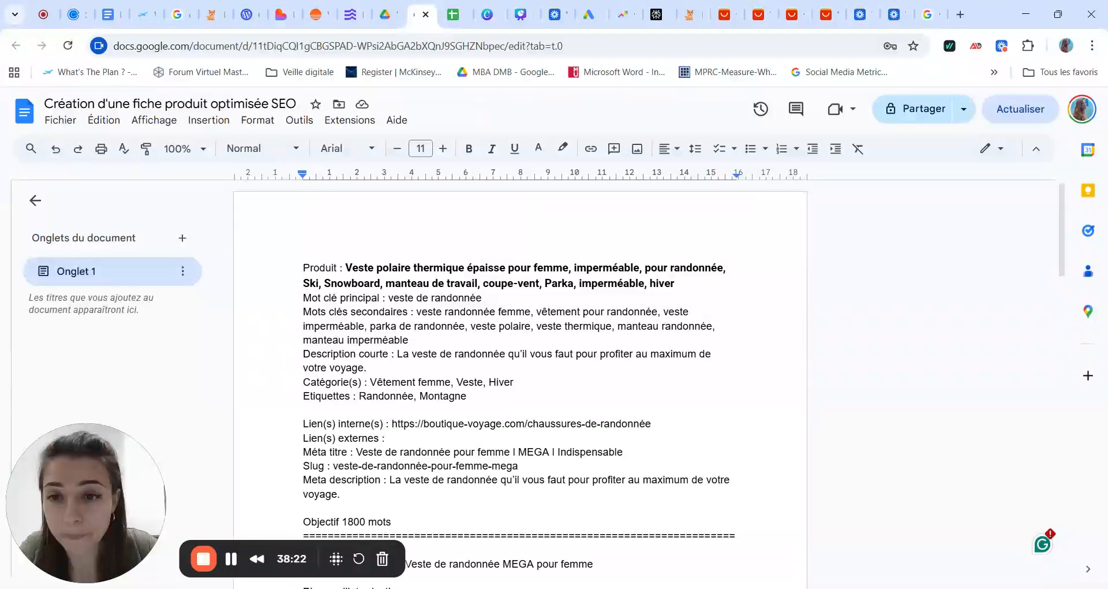
pyautogui.scroll(-1, 504, 334)
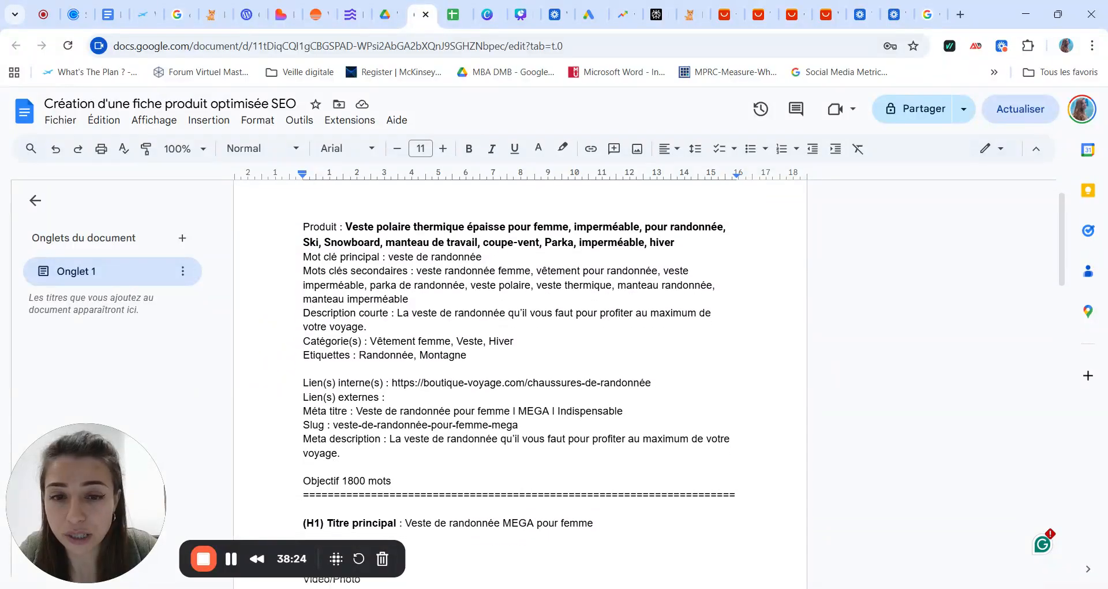
pyautogui.moveTo(623, 411); pyautogui.dragTo(356, 410)
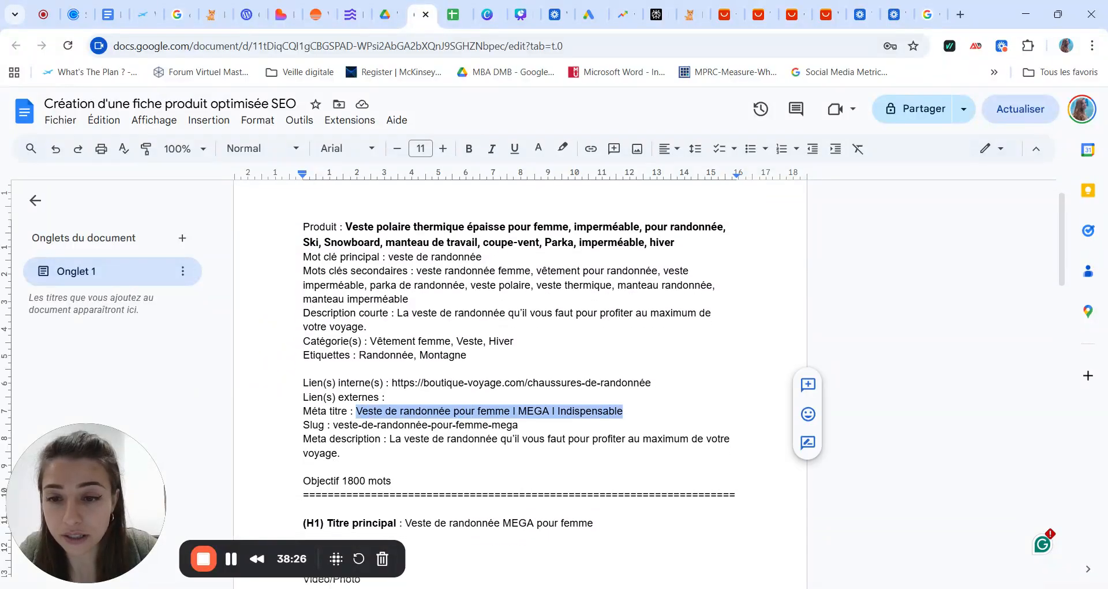
pyautogui.hotkey('ctrl', 'v')
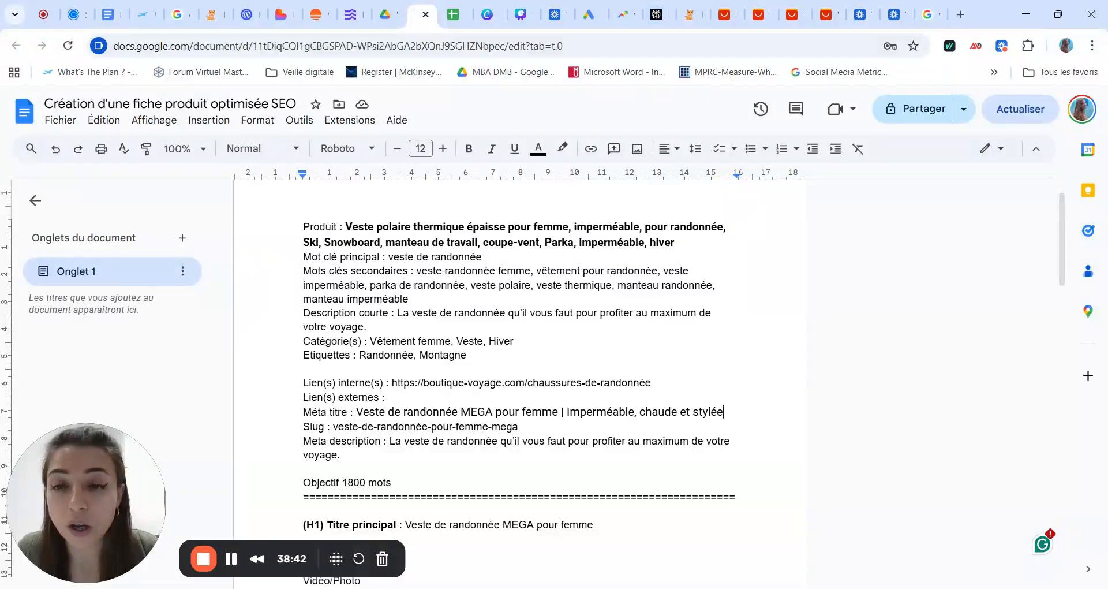
# - Review the product sheet's secondary keywords, SEO fields and section outline through to the conclusion and usage advice
pyautogui.scroll(-1, 520, 384)
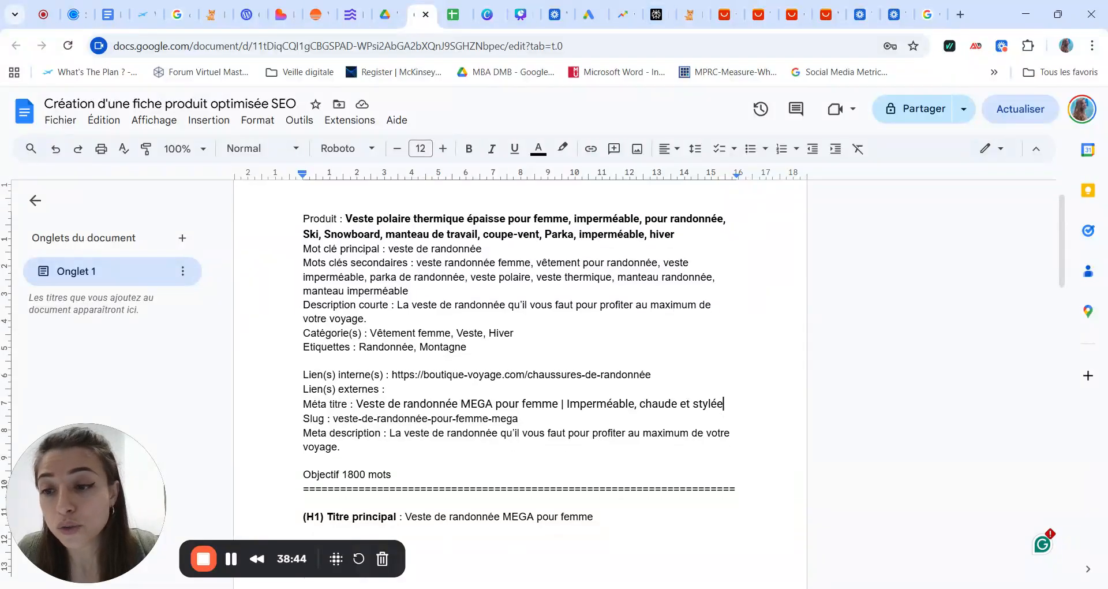
pyautogui.scroll(-1, 520, 384)
pyautogui.scroll(1, 519, 384)
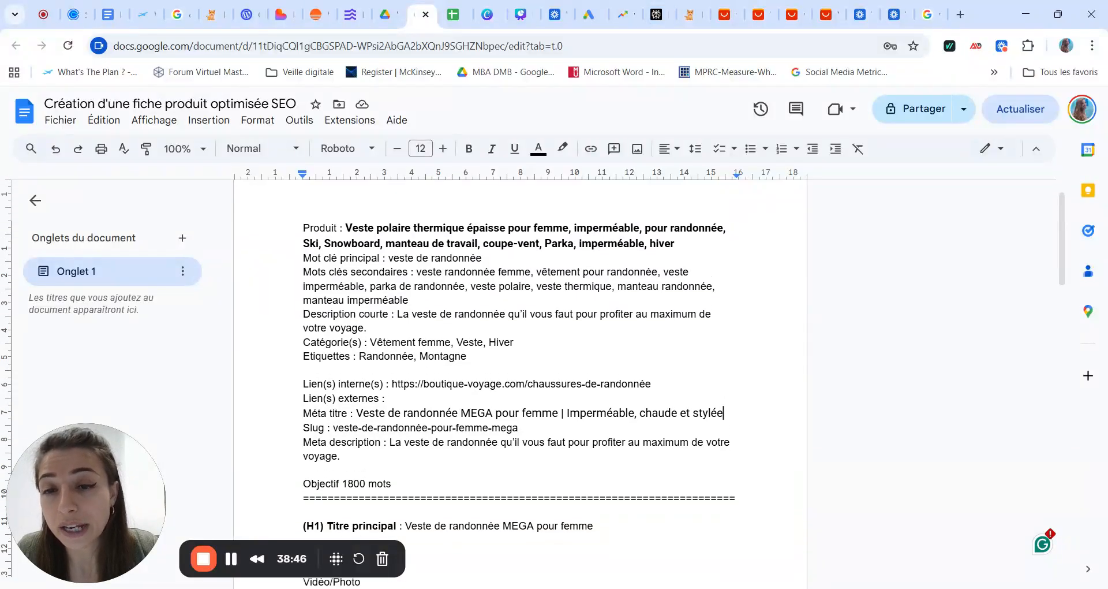
pyautogui.moveTo(421, 271); pyautogui.dragTo(423, 286)
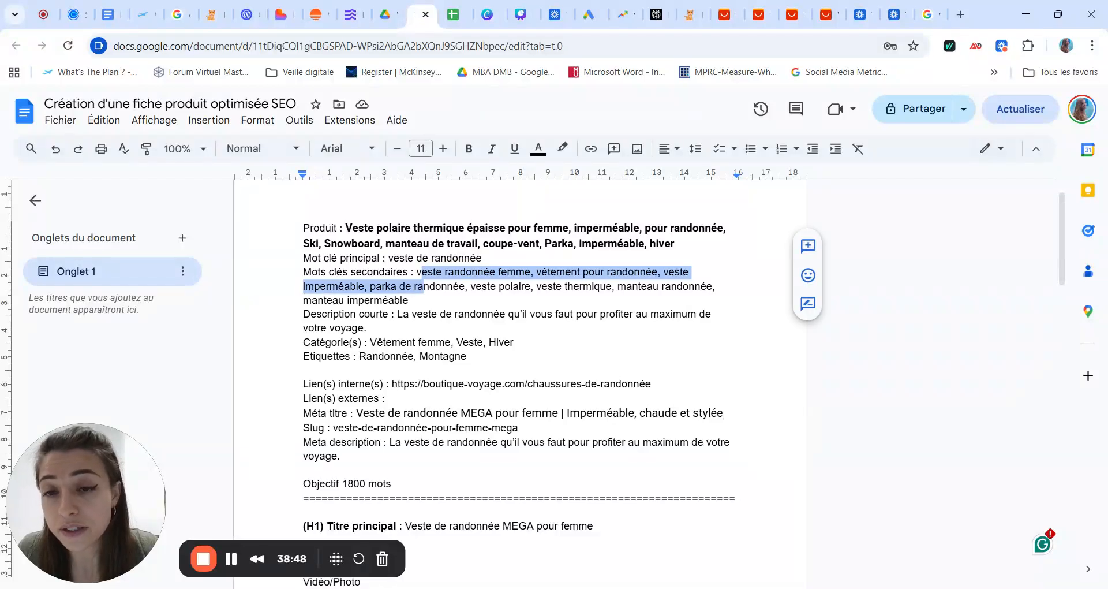
pyautogui.click(409, 300)
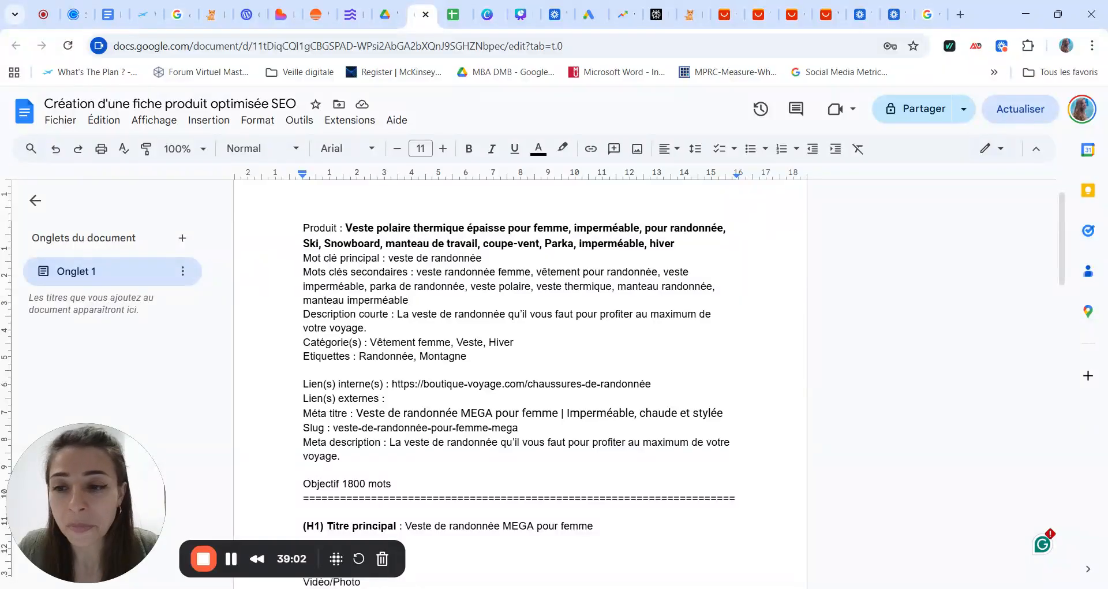
pyautogui.scroll(-5, 519, 387)
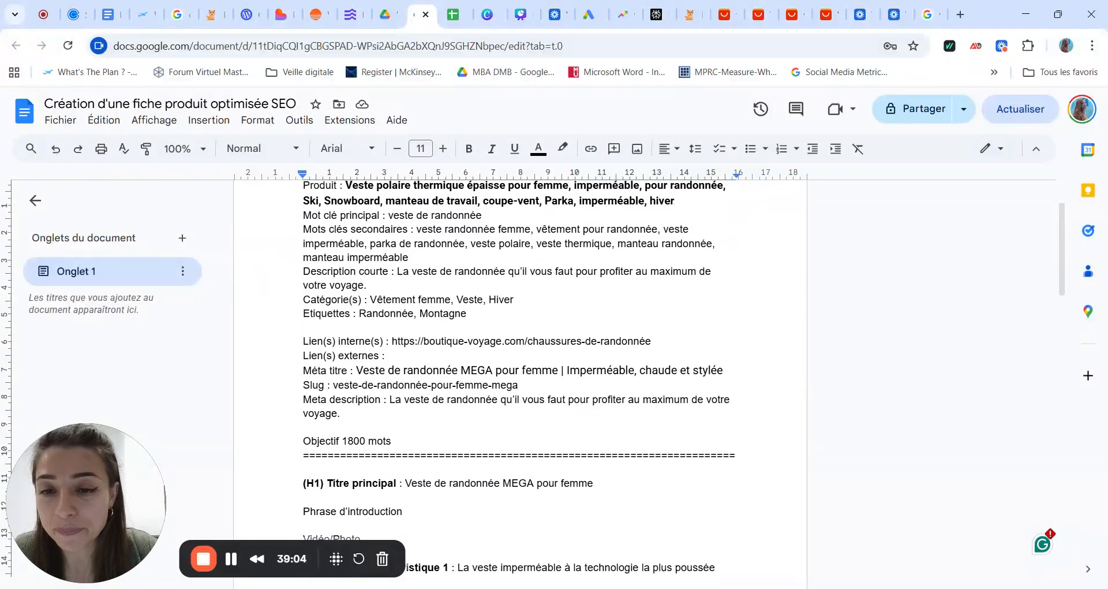
pyautogui.scroll(-4, 519, 386)
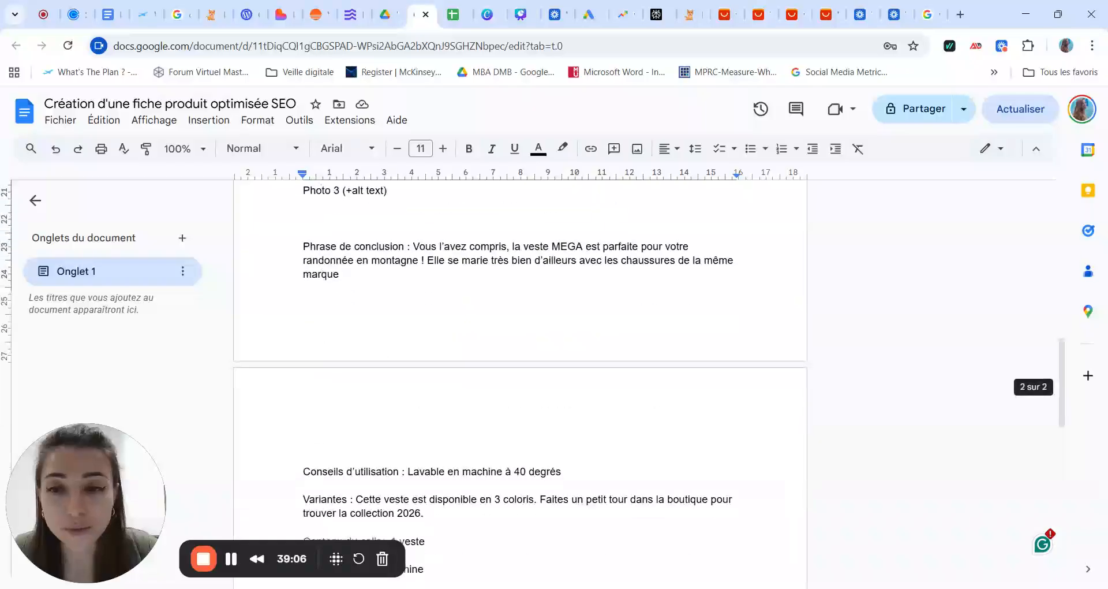
pyautogui.scroll(5, 520, 386)
pyautogui.scroll(3, 519, 387)
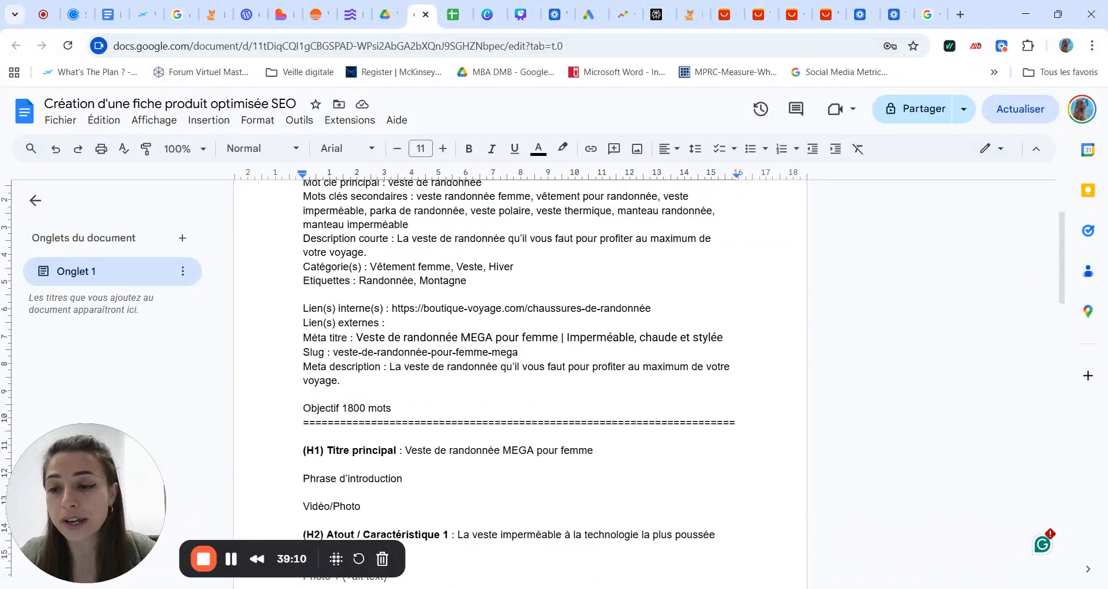
# - Switch to the Calendly booking page for the free 30-minute consultation
pyautogui.click(78, 18)
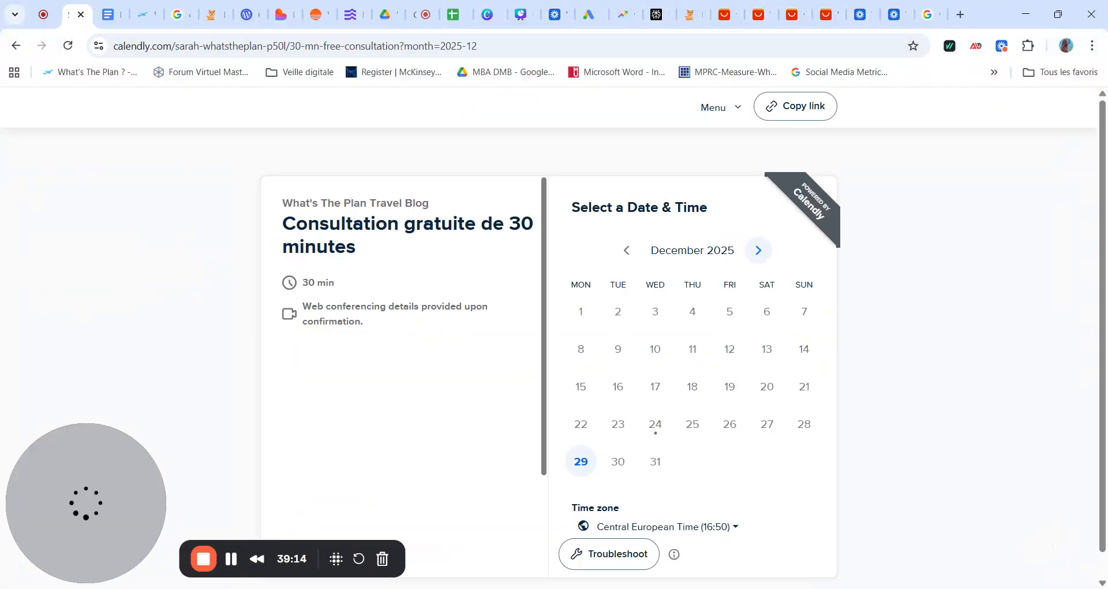